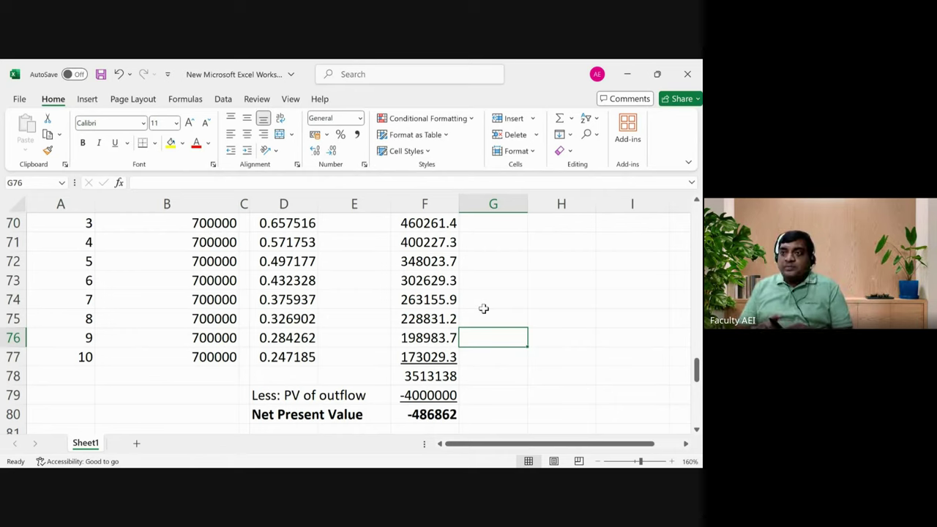
Review the Net Present Value formula and the accept/reject rules above the 15% present value table
left_click(547, 304)
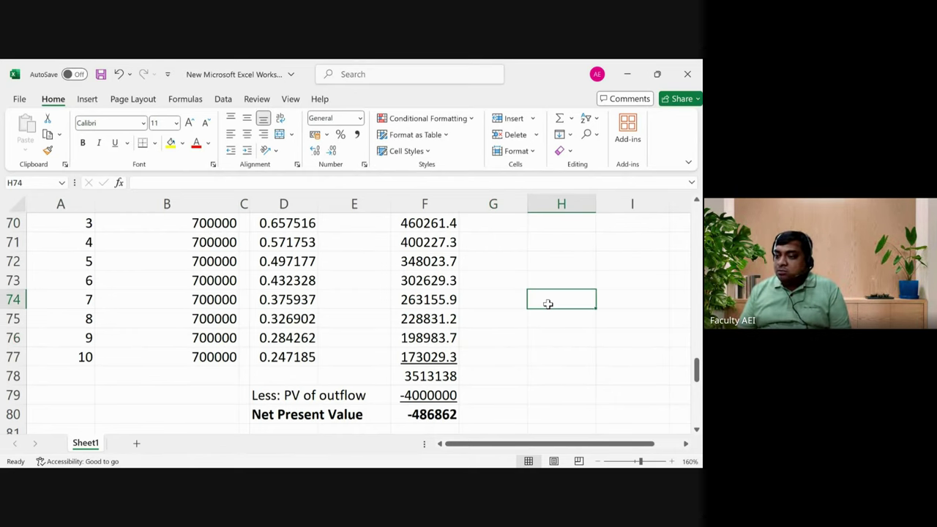
key("Up")
key("Up")
key("Up")
key("Up")
key("Up")
key("Up")
key("Up")
key("Up")
key("Up")
key("Up")
key("Up")
key("Up")
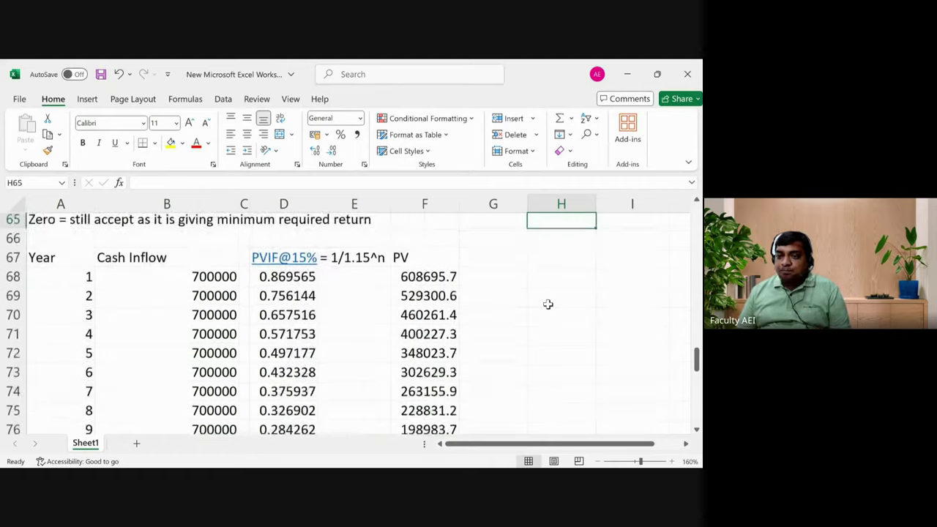
key("Up")
key("Up")
key("Up")
key("Up")
key("Up")
Examine the ten-year NPV table, from the discount factors at 15% to the Net Present Value row
key("Down")
key("Down")
key("Down")
key("Down")
key("Down")
key("Down")
key("Down")
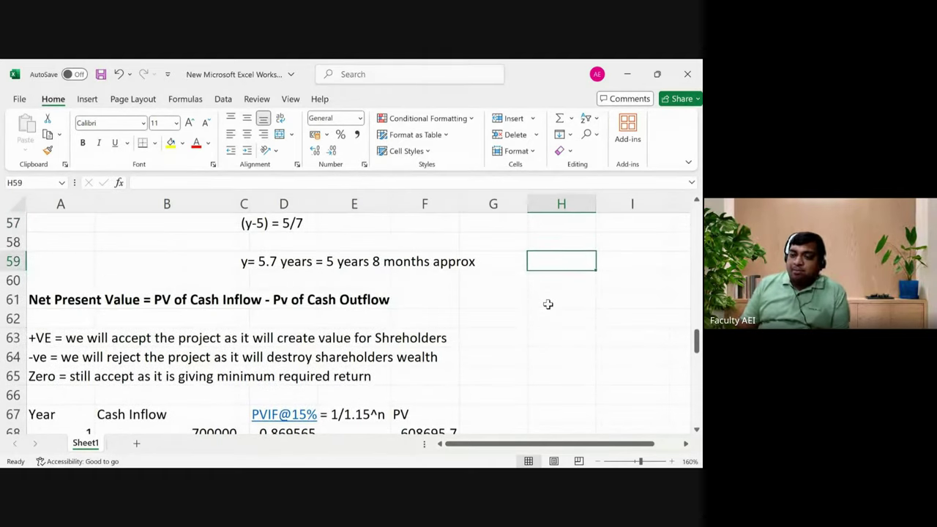
key("Down")
key("Down")
key("Down")
key("Down")
key("Down")
key("Down")
key("Down")
key("Down")
key("Down")
key("Down")
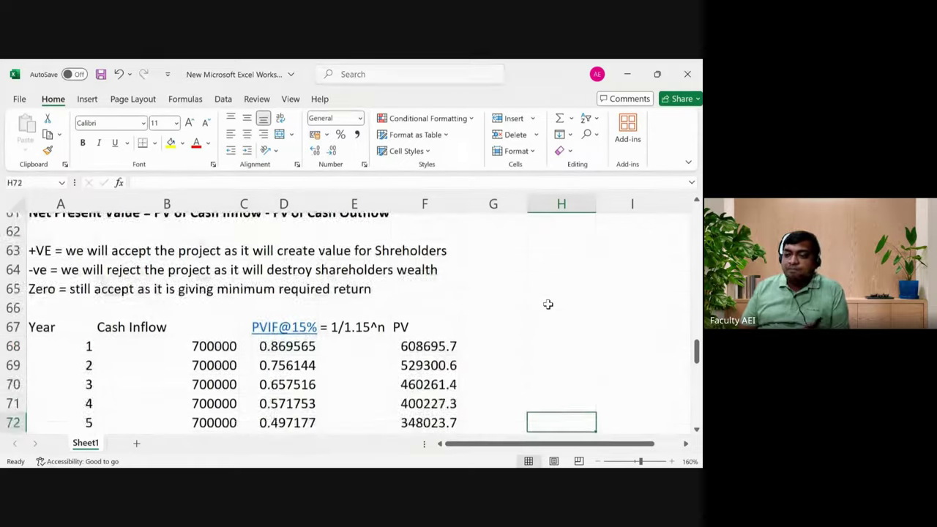
key("Down")
key("Down")
key("Down")
key("Down")
key("Down")
key("Down")
key("Down")
key("Down")
key("Down")
key("Down")
key("Down")
key("Down")
key("Down")
key("Down")
key("Down")
key("Down")
key("Down")
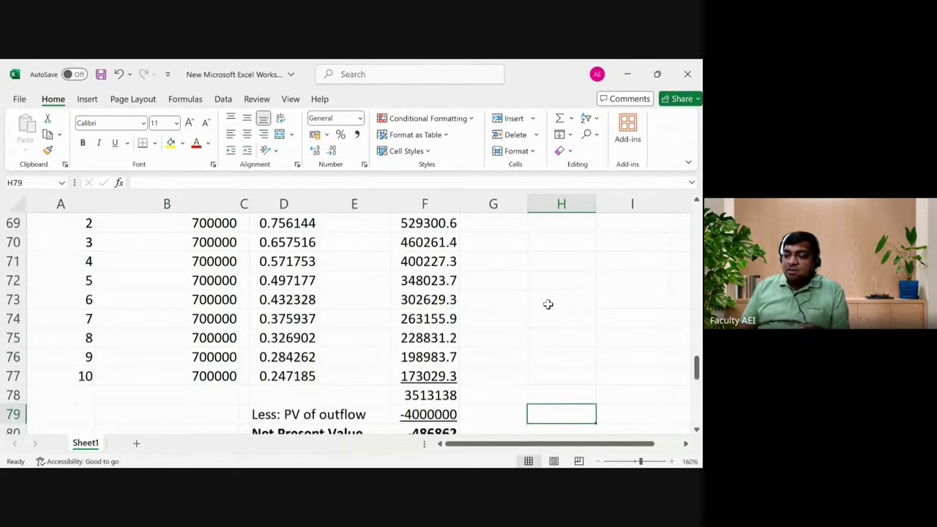
Look over the discounted payback table and the 4 years, y and 5 years rows beneath it
key("Down")
key("Down")
key("Down")
key("Down")
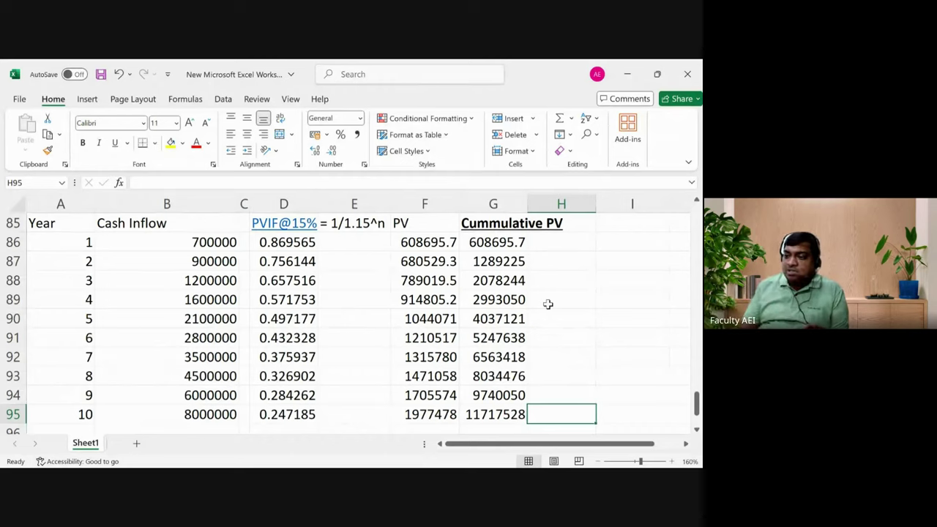
key("Down")
key("Down")
key("Down")
key("Down")
key("Down")
Examine the yearly cash inflows and the Cummulative PV column in the discounted payback table
key("Up")
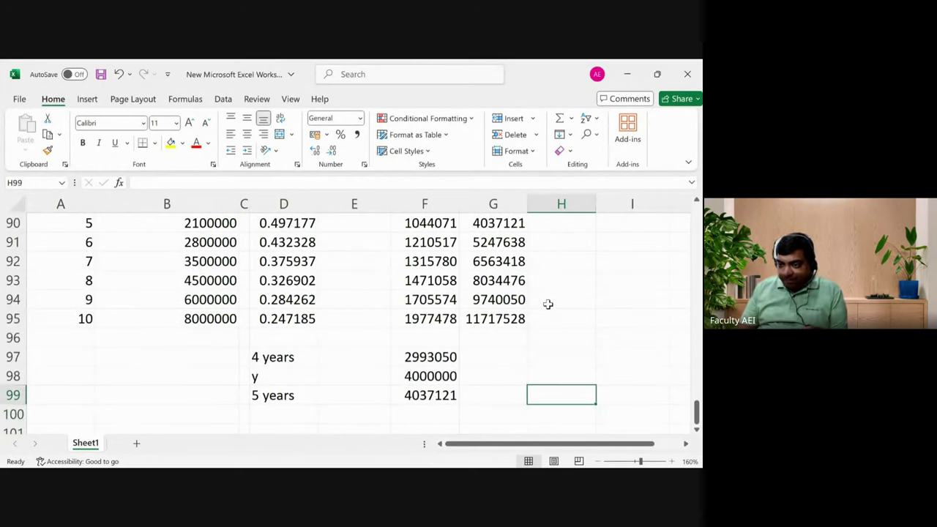
key("Up")
key("Up")
key("Up")
key("Up")
key("Up")
key("Up")
key("Up")
key("Up")
key("Up")
key("Up")
key("Up")
key("Up")
key("Up")
key("Down")
key("Down")
key("Down")
key("Down")
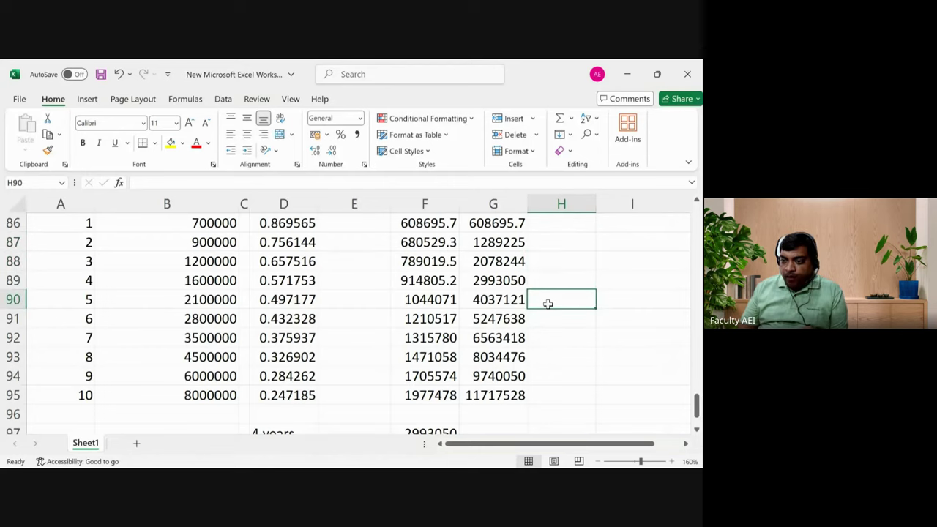
key("Left")
key("Left")
key("Left")
key("Left")
key("Left")
key("Left")
key("Down")
key("Down")
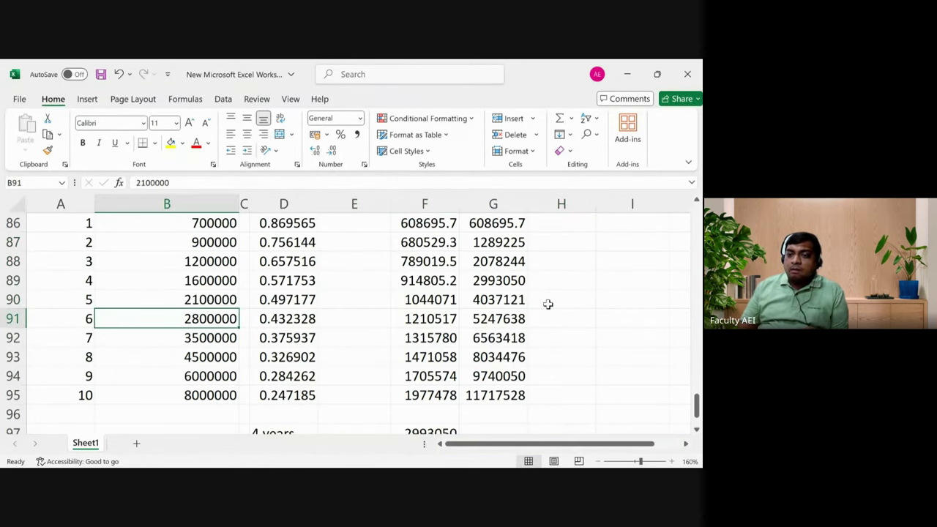
Review the interpolation rows for 4 years, y and 5 years below the discounted payback table
key("Down")
key("Down")
key("Down")
key("Down")
key("Down")
key("Down")
key("Down")
key("Down")
key("Down")
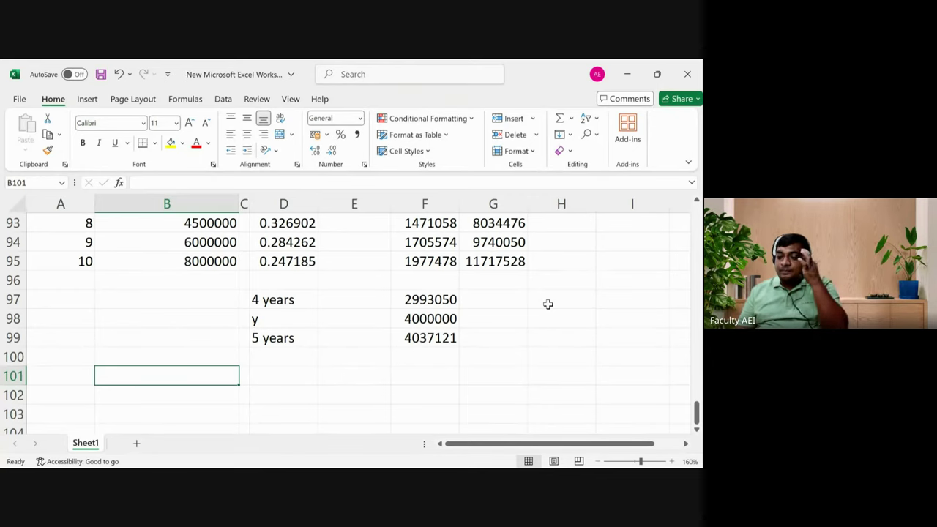
Look back through the discounted payback table to the Net Present Value calculation above it
key("Up")
key("Up")
key("Up")
key("Up")
key("Up")
key("Up")
key("Up")
key("Up")
key("Up")
key("Up")
key("Up")
key("Up")
key("Up")
key("Up")
key("Up")
key("Up")
key("Up")
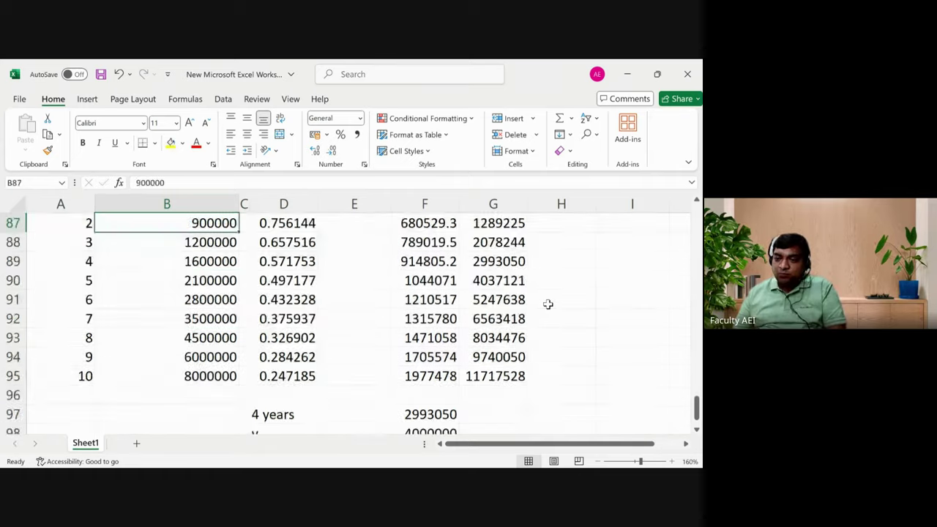
key("Up")
key("Up")
key("Up")
key("Up")
key("Up")
key("Up")
key("Up")
key("Up")
key("Up")
key("Up")
key("Up")
key("Up")
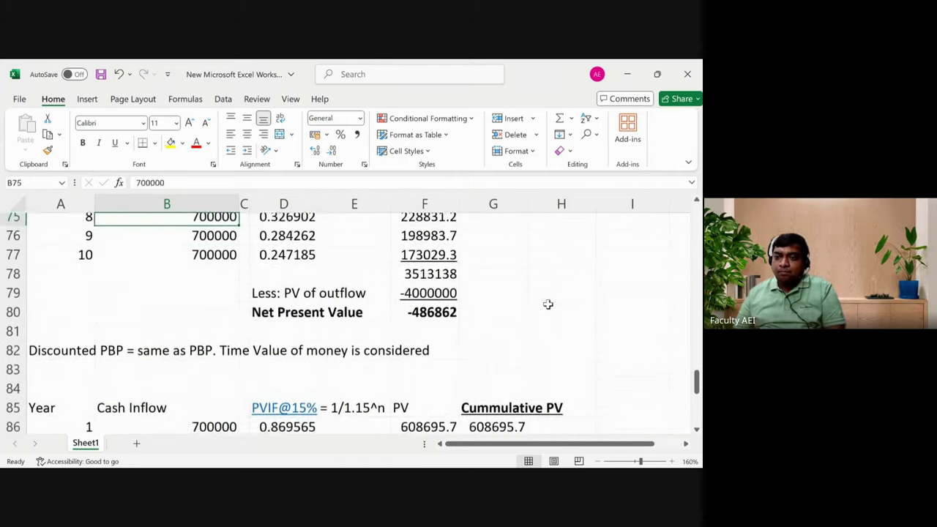
Review the Discounted PBP definition between the Net Present Value result and the Cummulative PV table
key("Down")
key("Down")
key("Down")
key("Down")
key("Down")
key("Down")
key("Down")
key("Down")
key("Down")
key("Down")
key("Down")
key("Down")
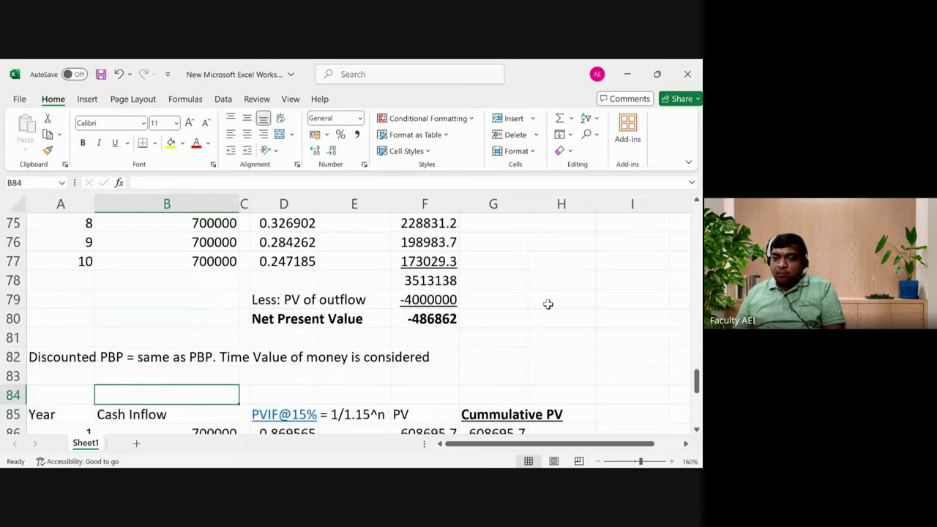
Copy the Year and Cash Inflow columns of the Net Present Value table, from the headers through year 10 (A67:B77)
key("Up")
key("Up")
key("Up")
key("Up")
key("Up")
key("Up")
key("Up")
key("Up")
key("Up")
key("Up")
key("Up")
key("Up")
key("Up")
key("Up")
key("Up")
key("Up")
key("Up")
key("Up")
key("Up")
key("Up")
key("Down")
key("Down")
key("Down")
key("Left")
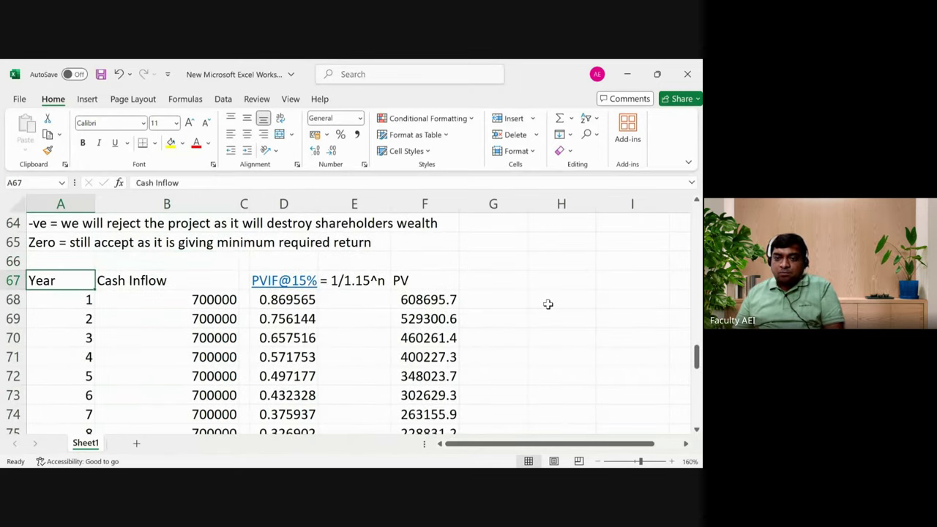
key("shift+Right")
key("shift+Down")
key("shift+Down")
key("shift+Down")
key("shift+Down")
key("shift+Down")
key("shift+Down")
key("shift+Down")
key("shift+Down")
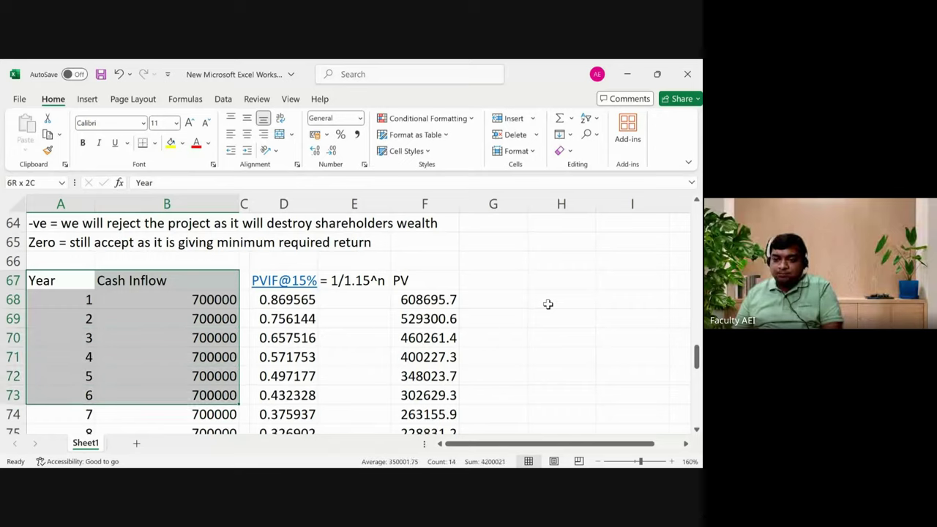
key("shift+Down")
key("shift+Down")
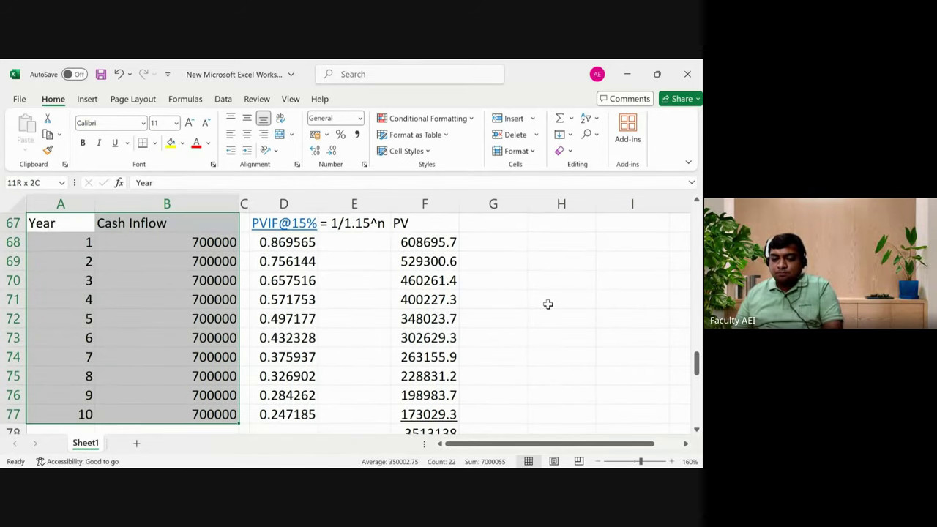
key("ctrl+c")
Paste the copied Year and Cash Inflow table at A101, below the 4 years, y and 5 years interpolation rows
key("Down")
key("Down")
key("Down")
key("Down")
key("Down")
key("Down")
key("Down")
key("Down")
key("Down")
key("Down")
key("Down")
key("Down")
key("Down")
key("Down")
key("Down")
key("Down")
key("Down")
key("Down")
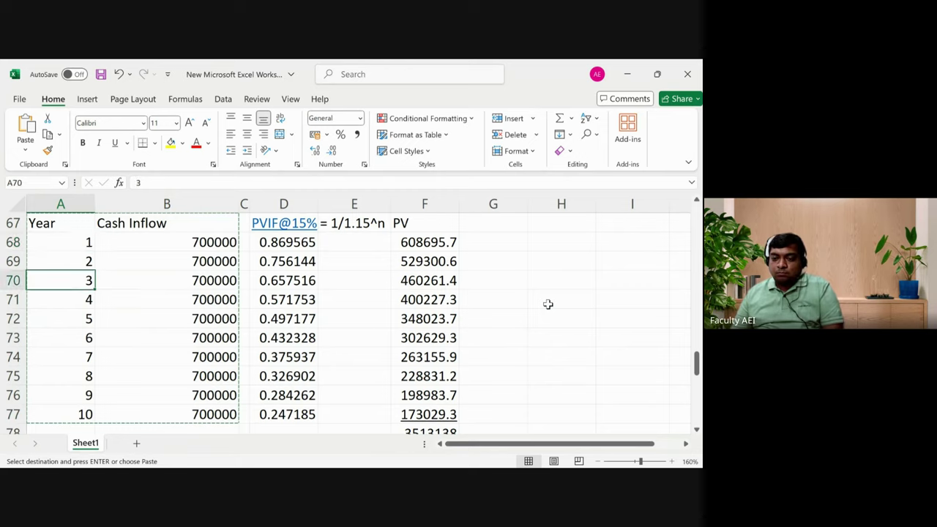
key("Down")
key("Down")
key("Down")
key("Down")
key("Down")
key("Down")
key("Down")
key("Down")
key("Down")
key("Down")
key("Down")
key("Down")
key("Down")
key("Down")
key("Down")
key("Down")
key("Down")
key("Down")
key("Down")
key("Down")
key("Up")
key("Up")
key("Up")
key("Up")
key("Up")
key("Up")
key("Up")
key("Up")
key("Up")
key("Up")
key("Up")
key("Up")
key("Up")
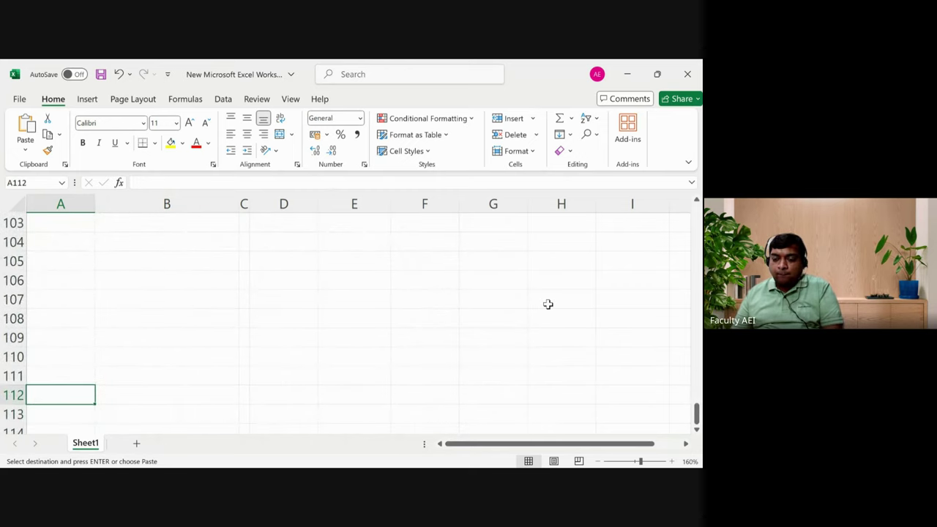
key("Up")
key("Up")
key("Up")
key("Down")
key("Down")
key("Down")
key("Down")
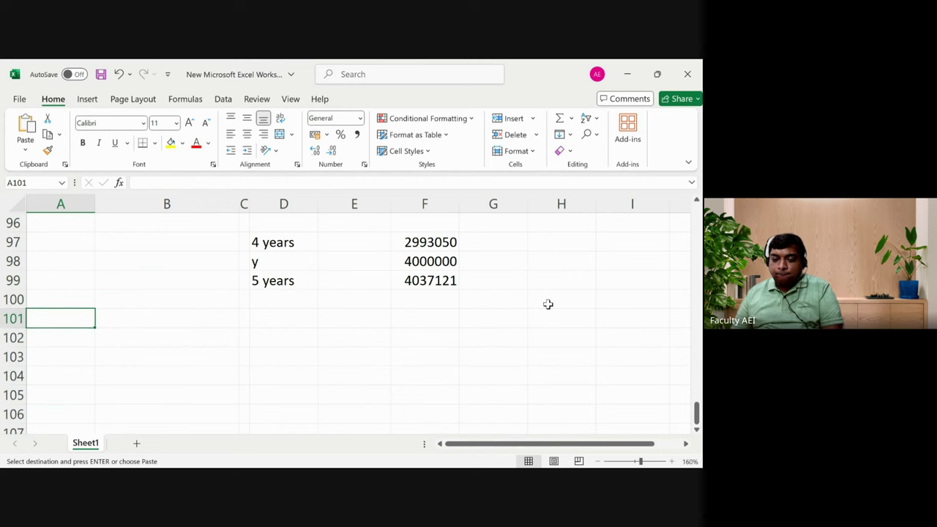
key("Return")
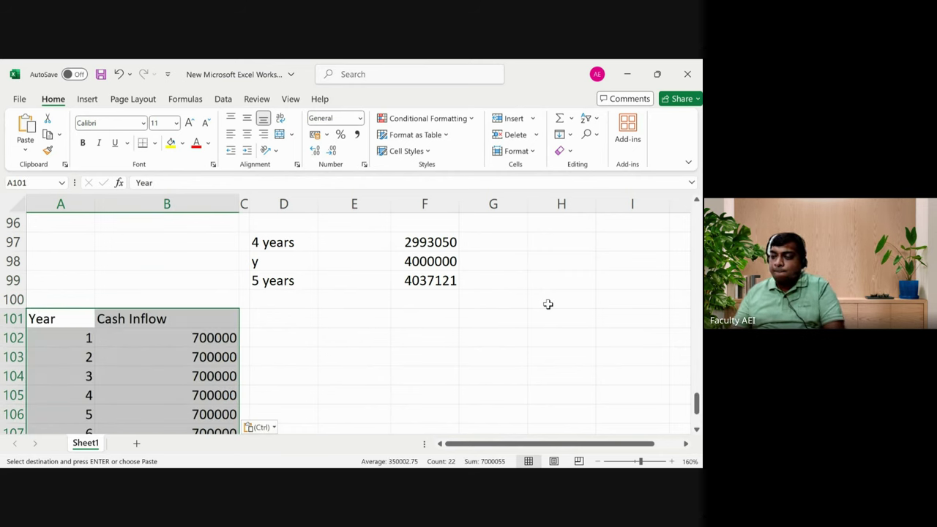
Widen the narrow empty column C beside the pasted Cash Inflow values to roughly the width of a regular column
key("Down")
key("Down")
key("Down")
key("Down")
key("Down")
key("Down")
key("Down")
key("Down")
key("Down")
key("Down")
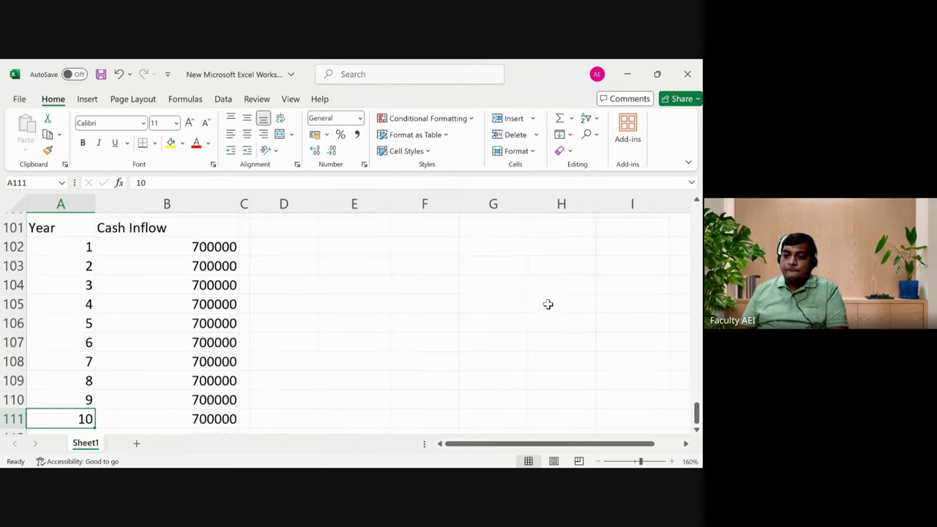
key("Right")
key("Right")
key("Up")
key("Up")
key("Up")
key("Up")
key("Up")
key("Up")
key("Up")
key("Up")
key("Up")
key("Up")
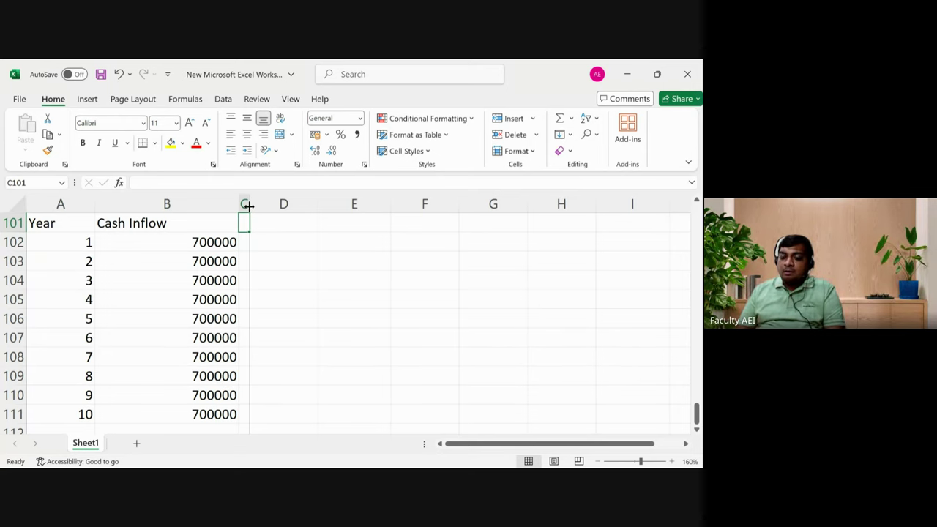
left_click_drag(249, 206, 316, 208)
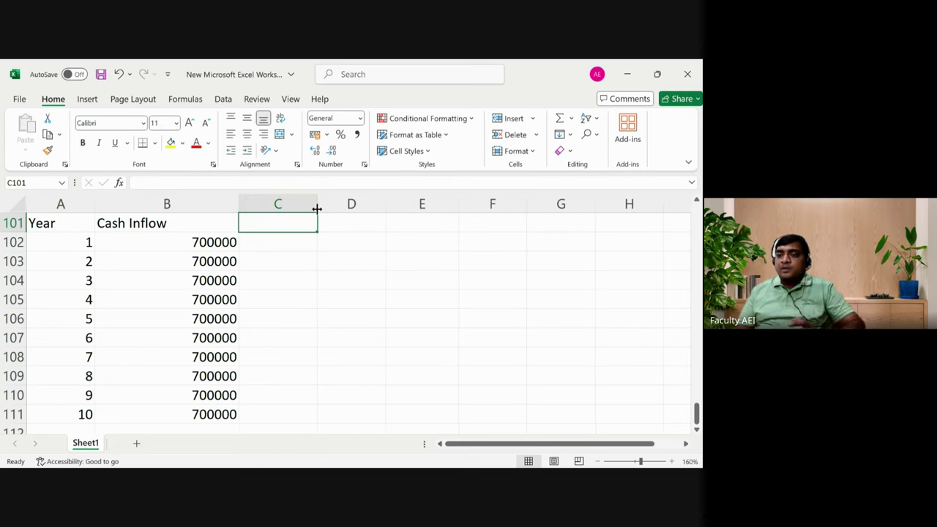
left_click(360, 242)
key("Down")
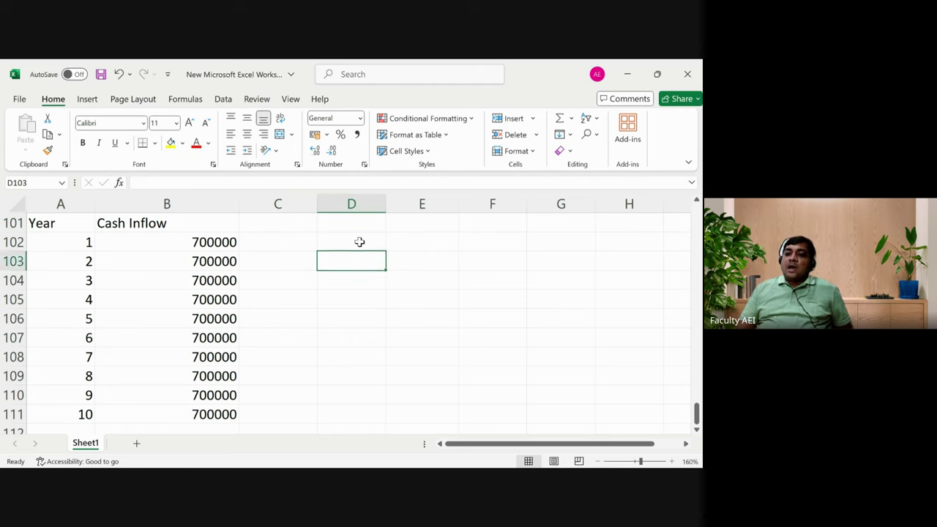
key("Down")
key("Up")
key("Up")
key("Up")
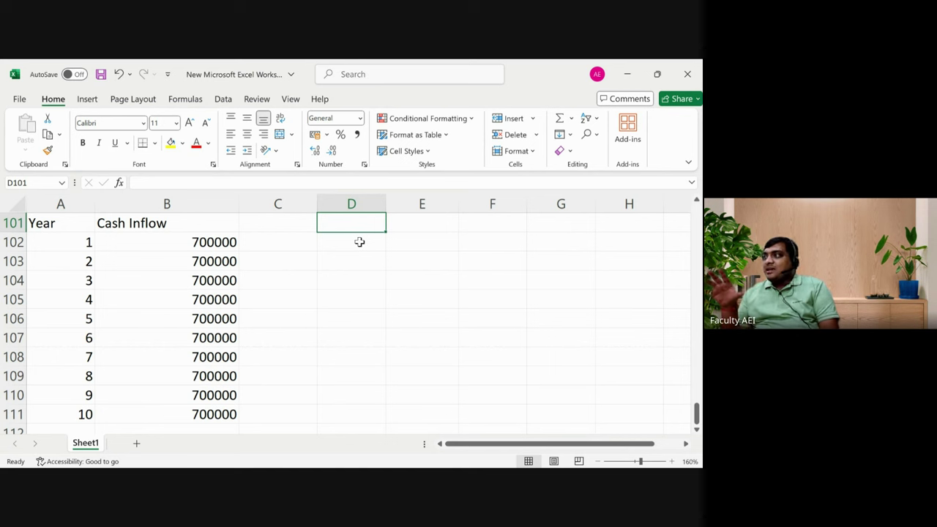
Review the Net Present Value formula and its positive, negative and zero decision rules above the PVIF@15% table
key("Up")
key("Up")
key("Up")
key("Up")
key("Up")
key("Up")
key("Up")
key("Up")
key("Up")
key("Up")
key("Up")
key("Up")
key("Up")
key("Up")
key("Up")
key("Up")
key("Up")
key("Up")
key("Up")
key("Up")
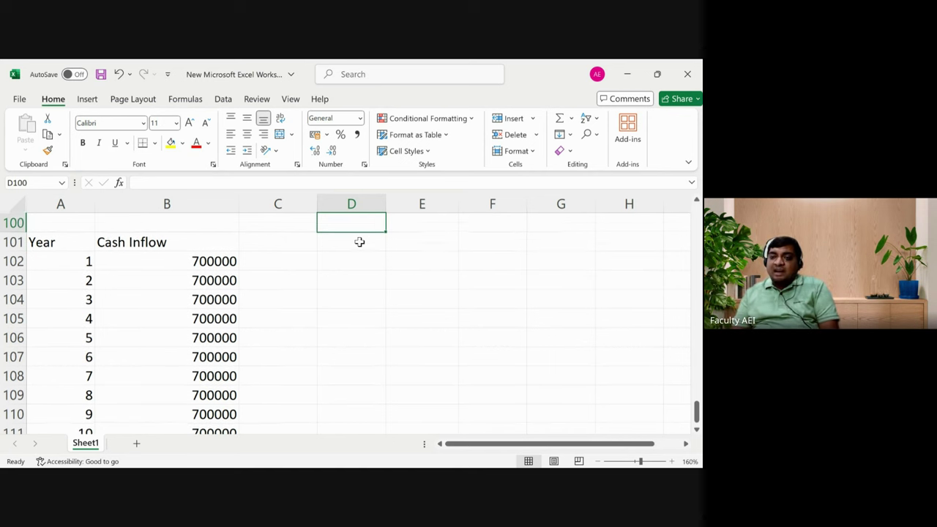
key("Up")
key("Up")
key("Up")
key("Up")
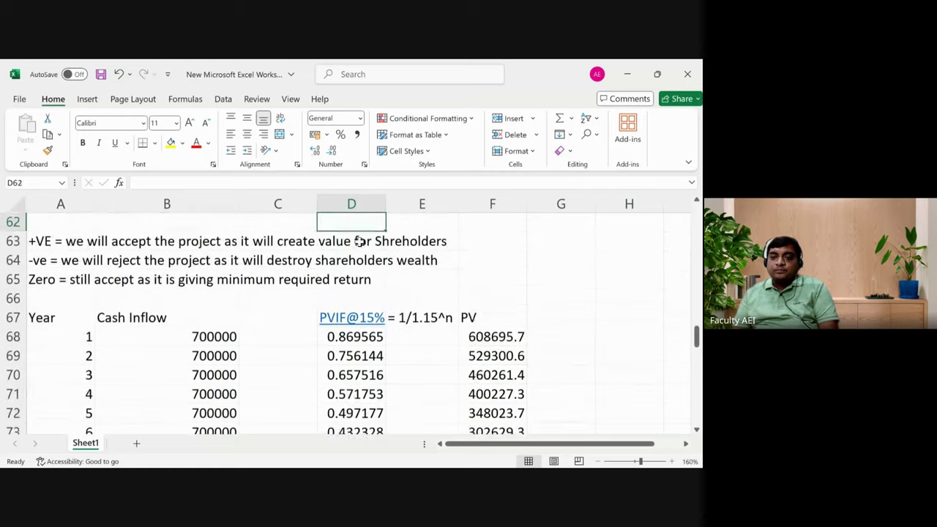
key("Down")
key("Down")
key("Down")
key("Down")
key("Down")
key("Down")
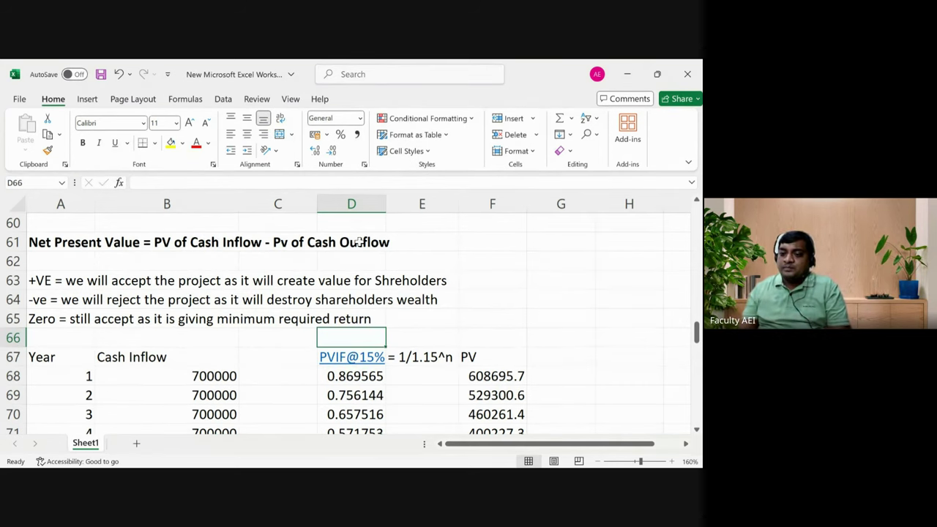
Review the PVIF@15% and PV columns of years 1 to 10 down to the Net Present Value row
key("Down")
key("Down")
key("Down")
key("Down")
key("Down")
key("Down")
key("Down")
key("Down")
key("Down")
key("Down")
key("Down")
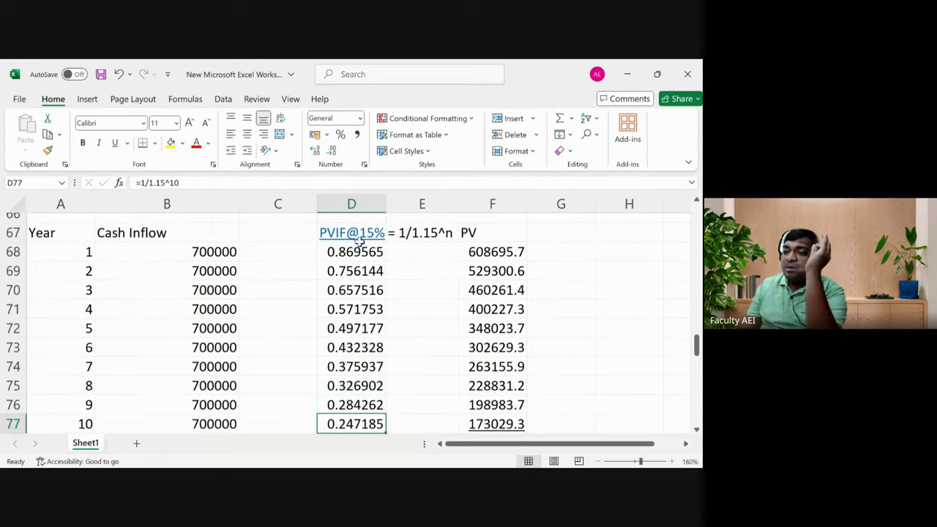
key("Right")
key("Down")
key("Down")
key("Down")
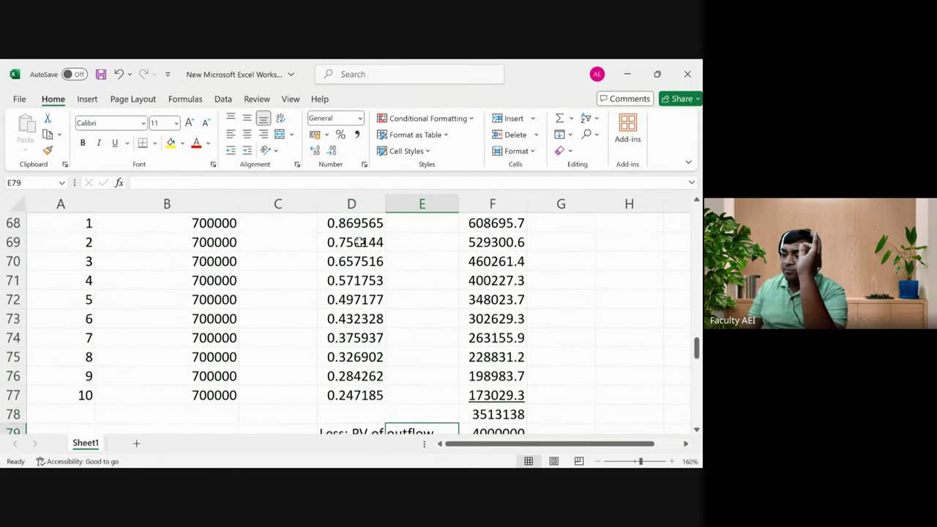
key("Right")
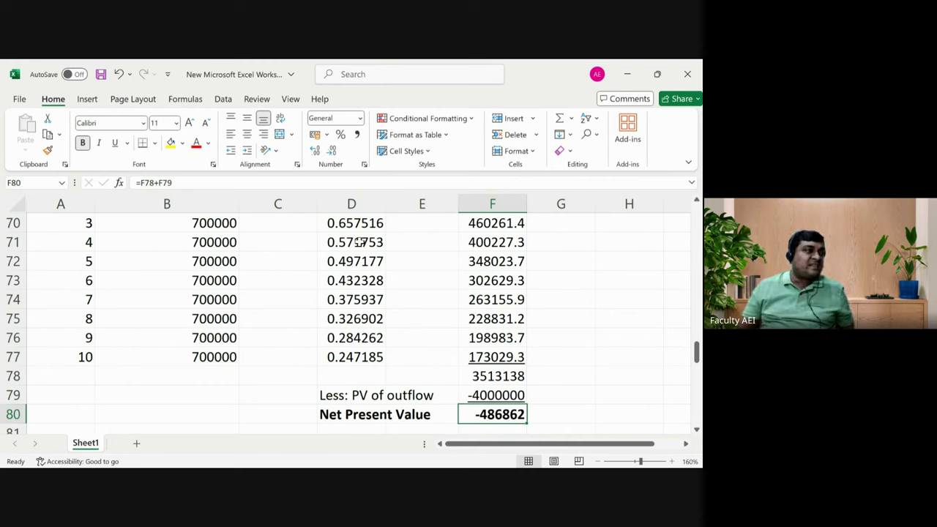
Trace the Net Present Value table back from its result row up to the Year header
key("Left")
key("Left")
key("Left")
key("Left")
key("Left")
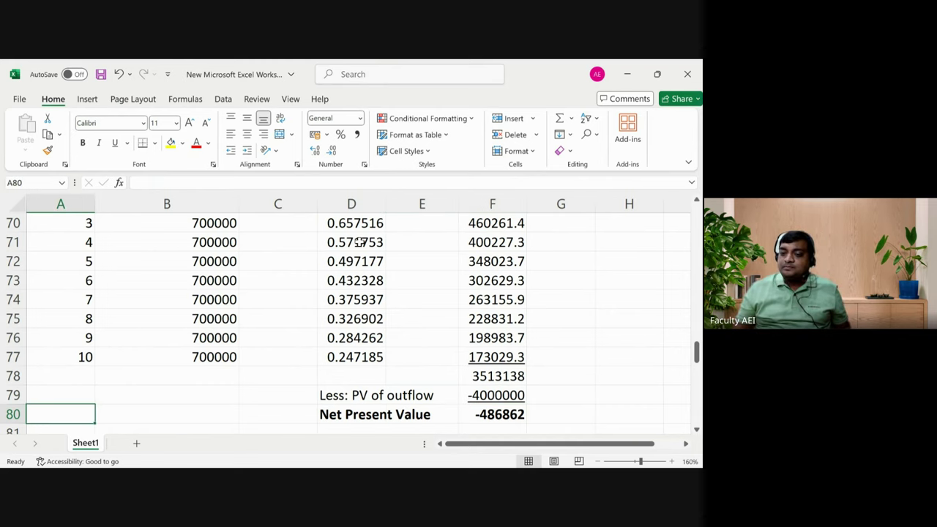
key("Down")
key("Down")
key("Up")
key("Up")
key("Up")
key("Up")
key("Up")
key("Up")
key("Up")
key("Up")
key("Up")
key("Up")
key("Up")
key("Up")
key("Up")
key("Up")
key("Up")
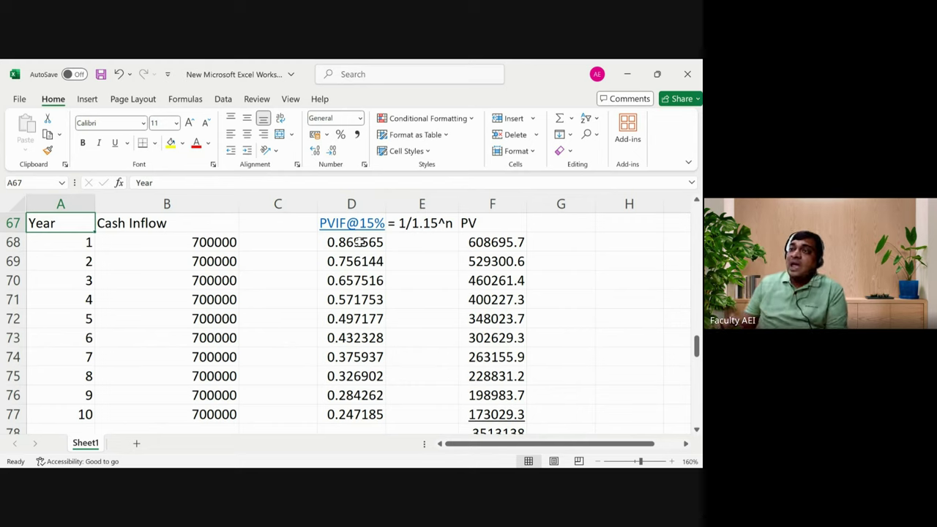
Go through the yearly cash inflows, discount factors and present values of the Net Present Value table once more
key("Down")
key("Down")
key("Down")
key("Down")
key("Down")
key("Down")
key("Down")
key("Down")
key("Down")
key("Down")
key("Down")
key("Down")
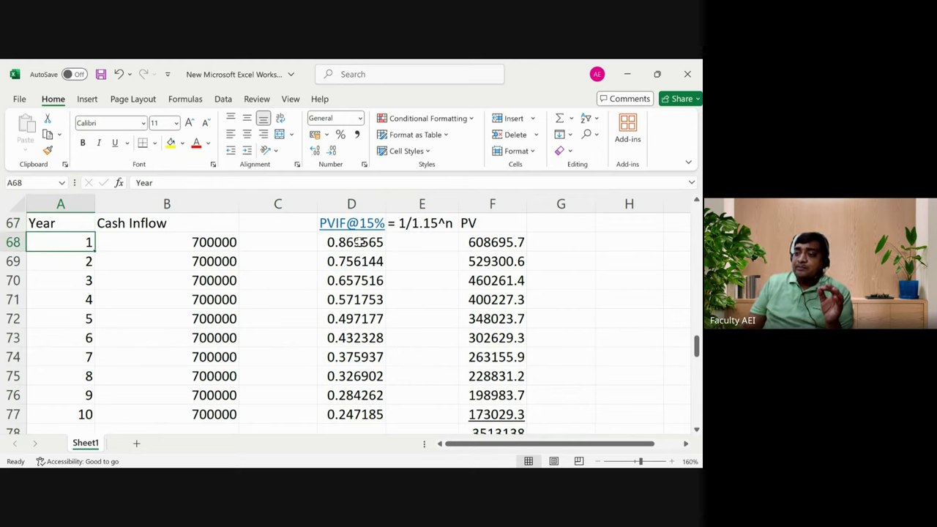
key("Up")
key("Up")
key("Up")
key("Up")
key("Up")
key("Up")
key("Up")
key("Up")
key("Up")
key("Up")
key("Up")
key("Up")
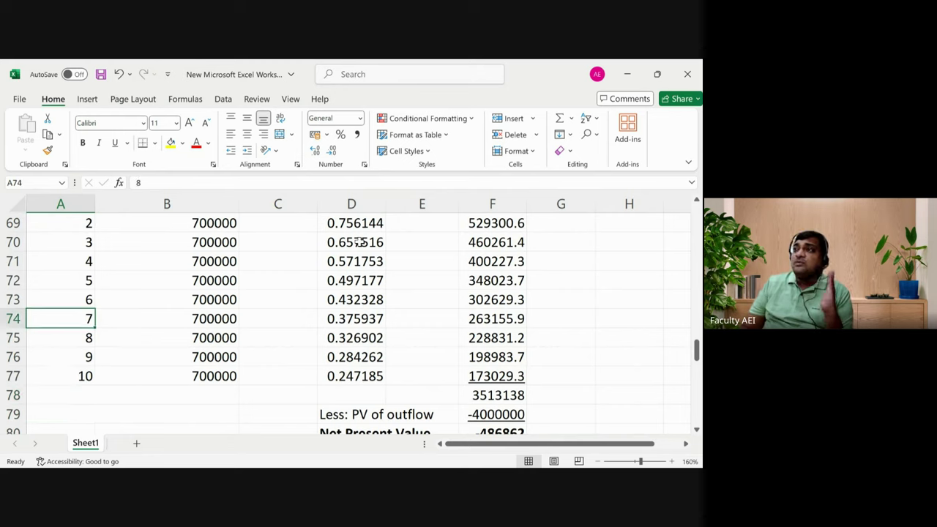
key("Down")
key("Down")
key("Down")
key("Down")
key("Down")
key("Down")
key("Down")
key("Down")
key("Down")
key("Down")
key("Down")
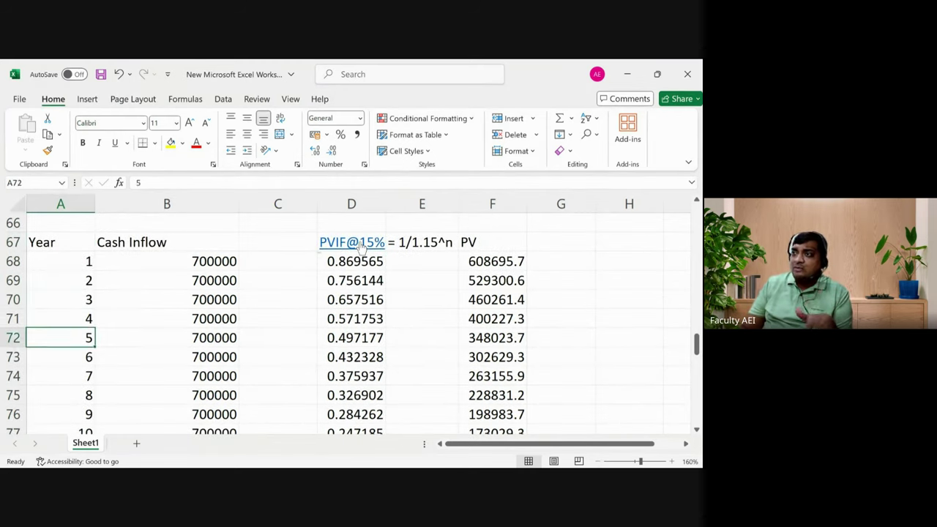
key("Right")
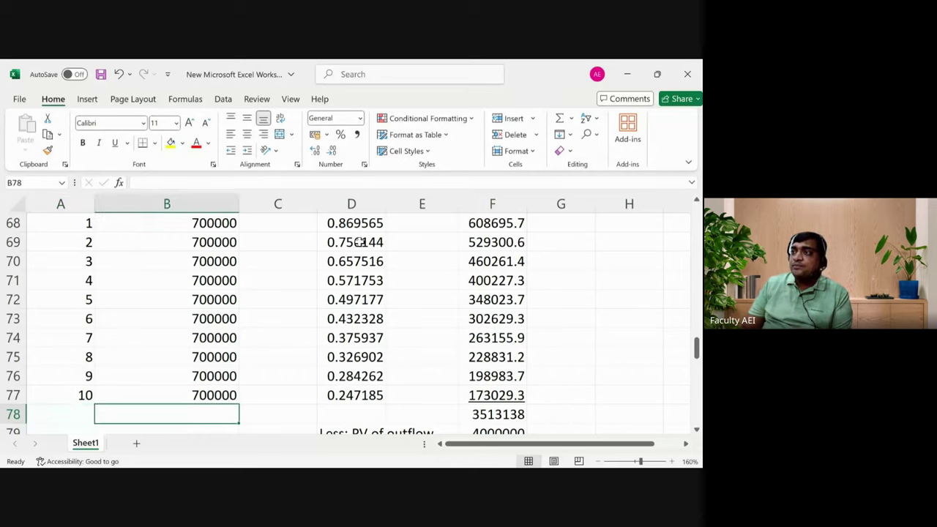
key("Right")
key("Up")
key("Up")
key("Up")
key("Up")
key("Up")
key("Up")
key("Up")
key("Up")
key("Up")
key("Up")
key("Up")
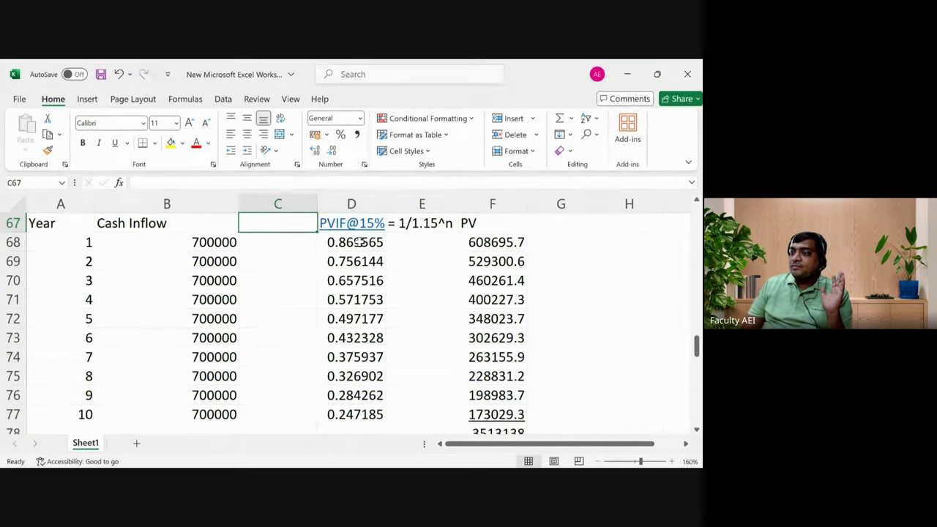
Enter the note "Absolute measure" in G80, beside the Net Present Value result
key("Down")
key("Down")
key("Down")
key("Down")
key("Down")
key("Down")
key("Down")
key("Down")
key("Down")
key("Down")
key("Down")
key("Down")
key("Down")
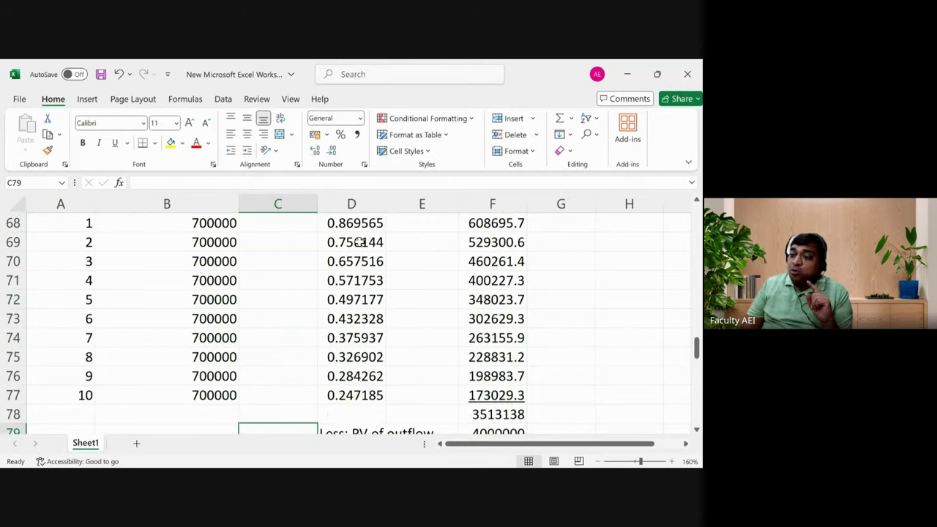
key("Right")
key("Right")
key("Right")
key("Right")
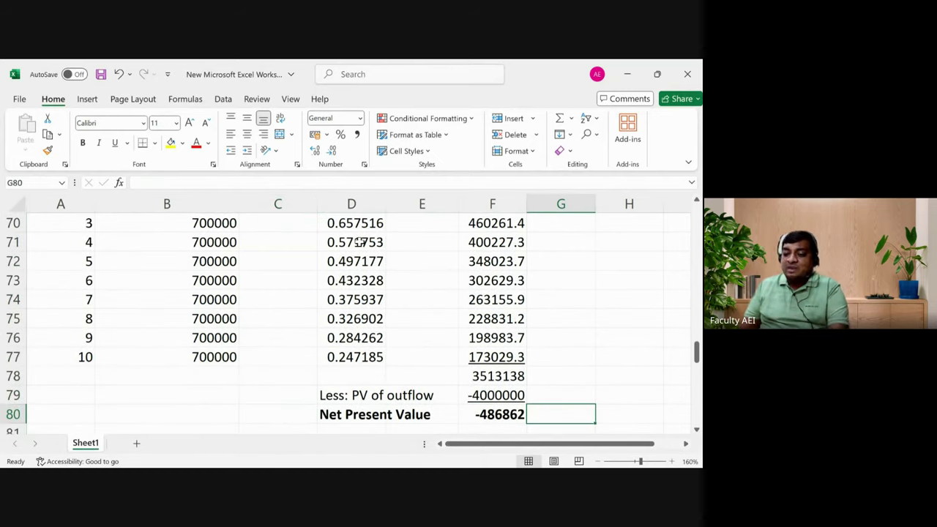
type("aBSOL")
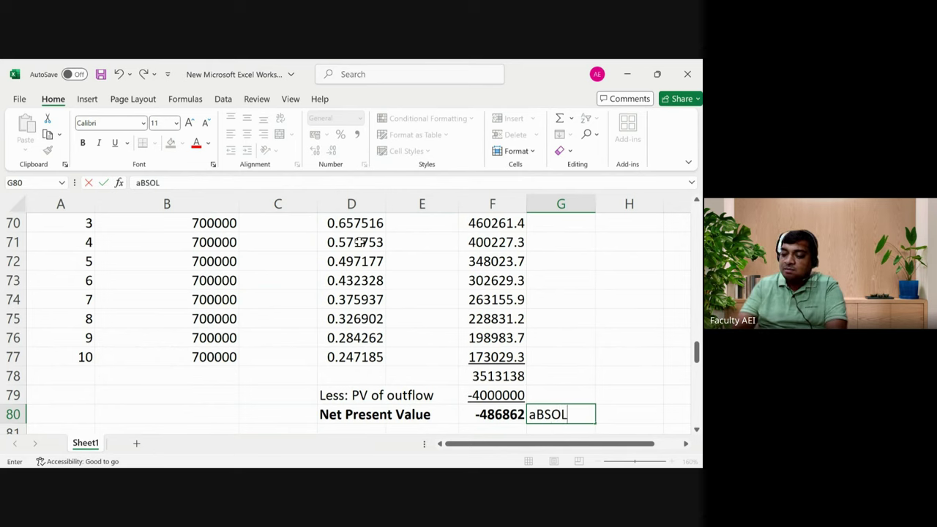
type("UTE m")
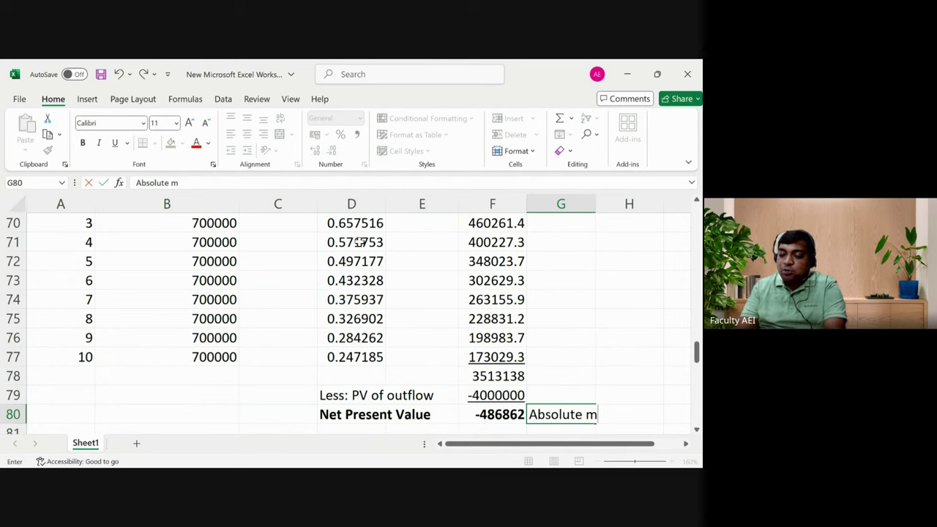
type("easyr")
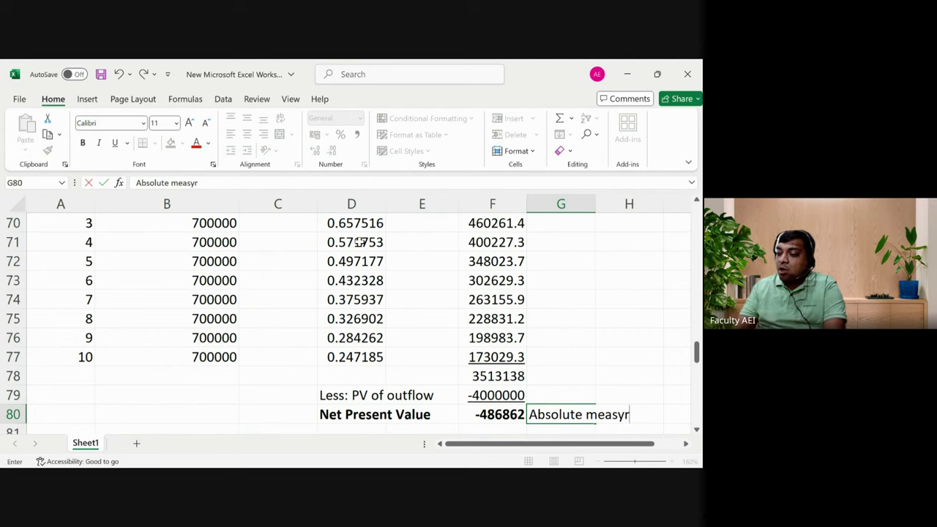
key("BackSpace")
key("BackSpace")
key("BackSpace")
type("sure")
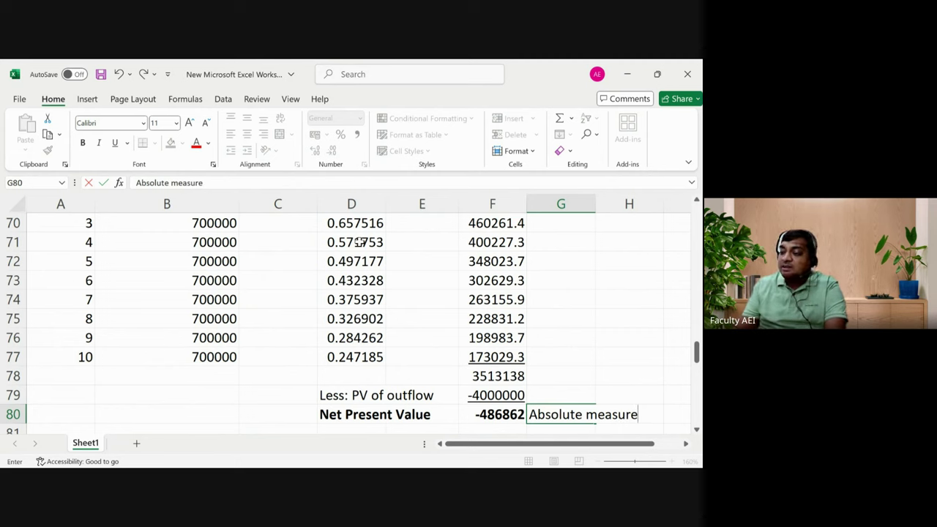
key("Return")
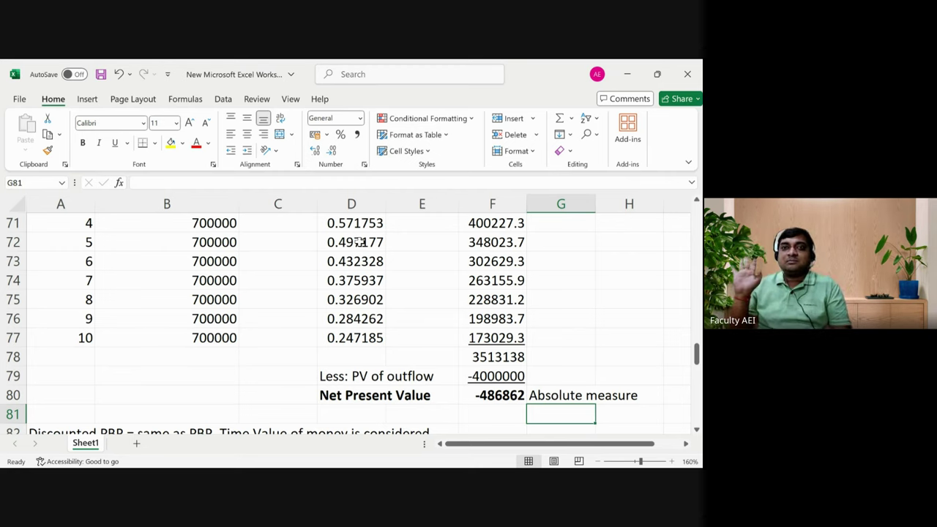
Move the Year and Cash Inflow table in A101:B111 down so that it starts at A107
key("Down")
key("Down")
key("Down")
key("Down")
key("Down")
key("Down")
key("Down")
key("Down")
key("Down")
key("Down")
key("Down")
key("Down")
key("Down")
key("Down")
key("Down")
key("Down")
key("Down")
key("Down")
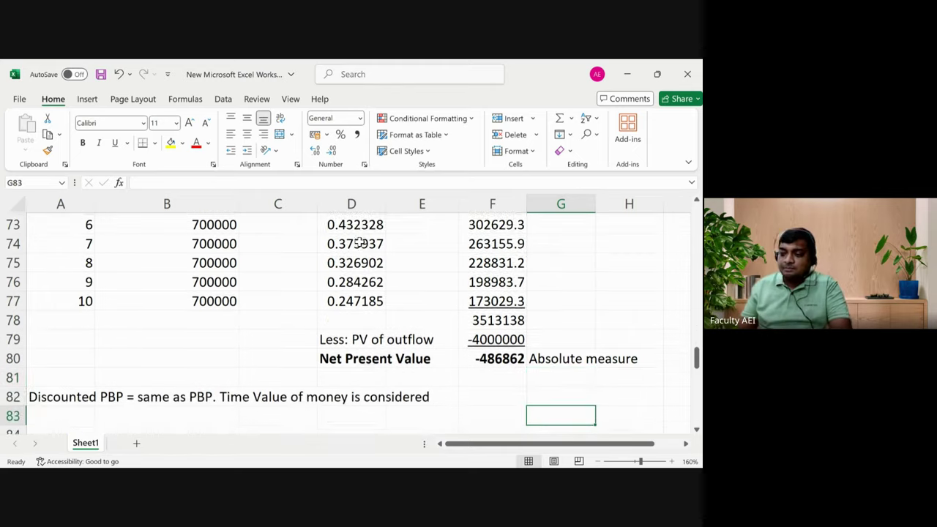
key("Down")
key("Down")
key("Down")
key("Down")
key("Down")
key("Down")
key("Down")
key("Down")
key("Down")
key("Down")
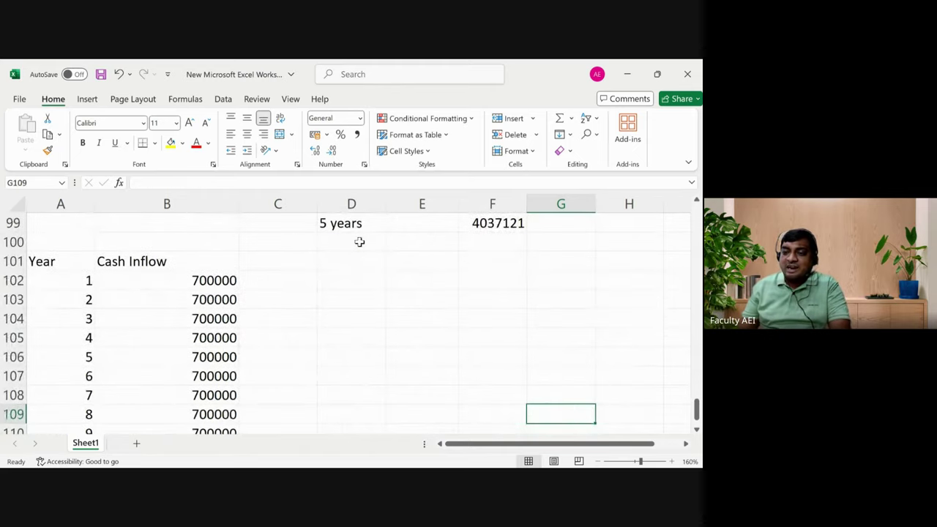
key("Up")
key("Up")
key("Up")
key("Up")
key("Up")
key("Up")
key("Up")
key("Up")
key("Left")
key("Left")
key("Left")
key("Left")
key("Left")
key("Left")
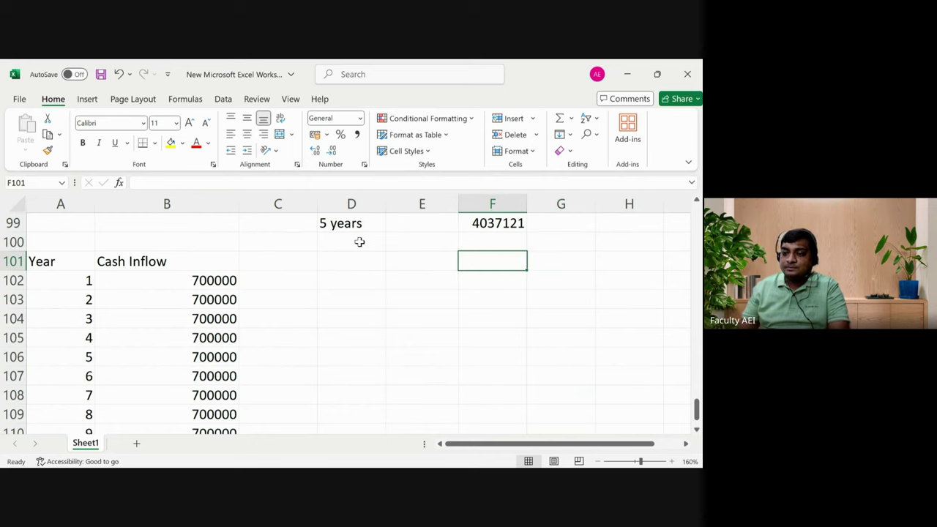
key("shift+Right")
key("shift+Right")
key("shift+Left")
key("shift+Down")
key("shift+Down")
key("shift+Down")
key("shift+Down")
key("shift+Down")
key("shift+Down")
key("shift+Down")
key("shift+Down")
key("shift+Down")
key("shift+Down")
key("shift+Down")
key("shift+Down")
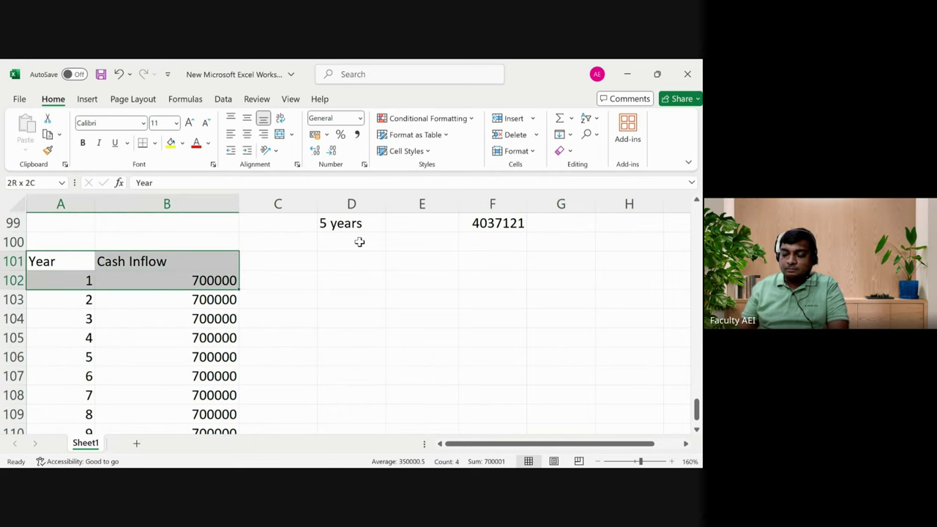
key("shift+Up")
key("shift+Up")
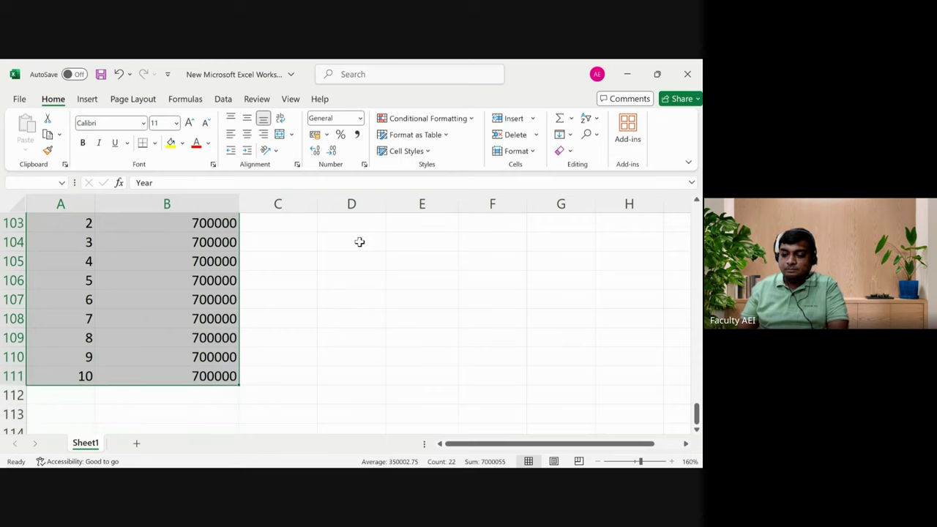
key("ctrl+c")
key("Down")
key("Down")
key("Down")
key("Down")
key("Down")
key("Down")
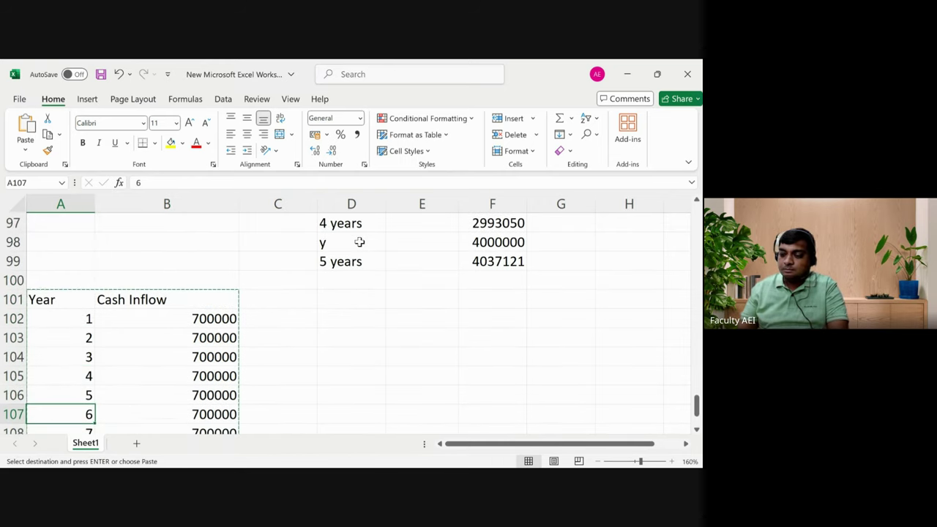
key("Return")
Enter "IRR = Internal Rate of Return = the rate at which PV of Inflow is equal to PV of Outflow" in A101
key("Up")
key("Up")
key("Up")
key("Up")
key("Up")
key("Up")
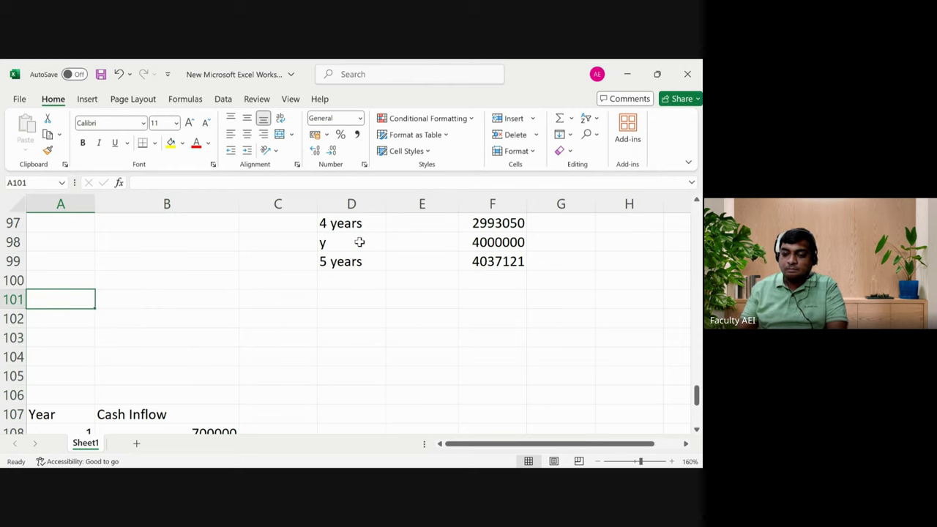
type("IRR")
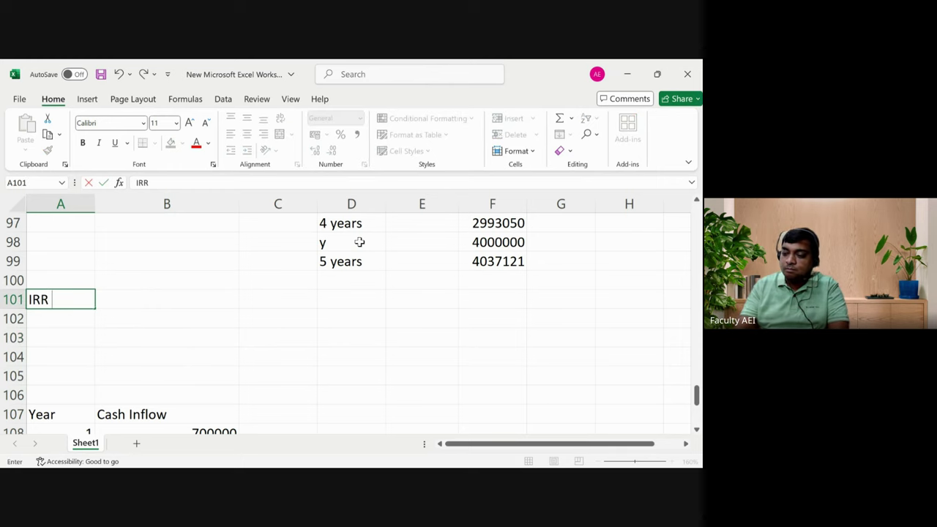
type(" = I")
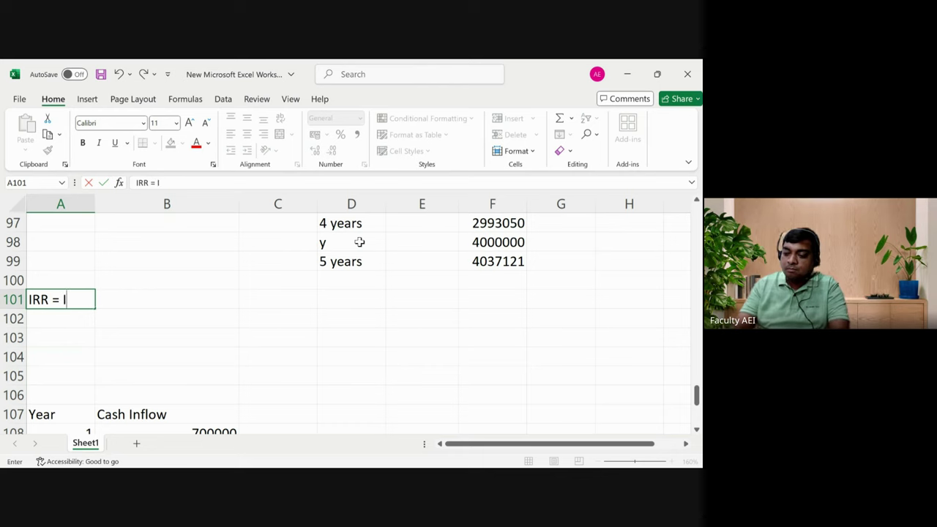
type("nterna")
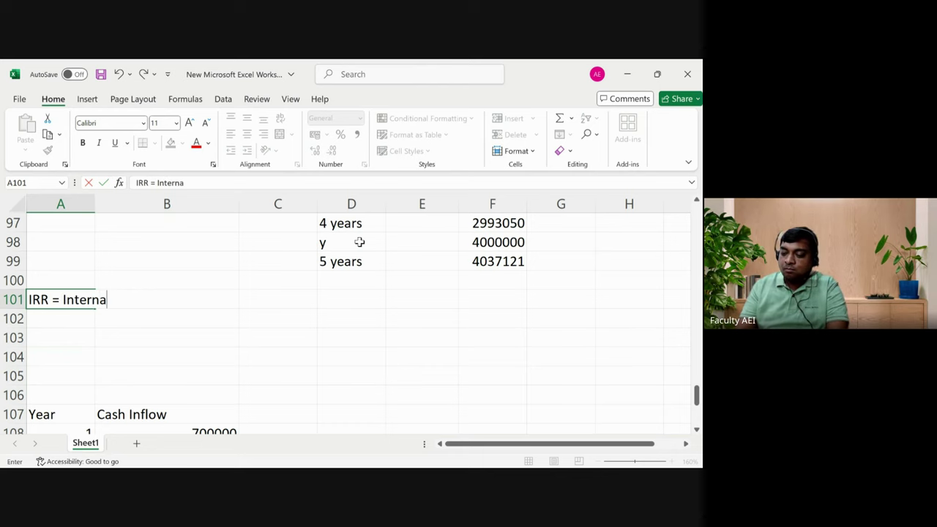
type("l Rate ")
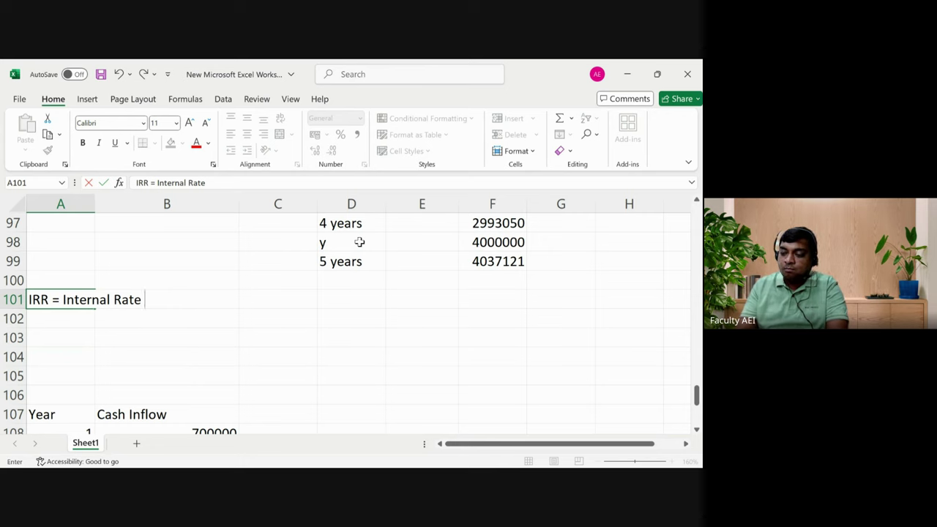
type("of Return")
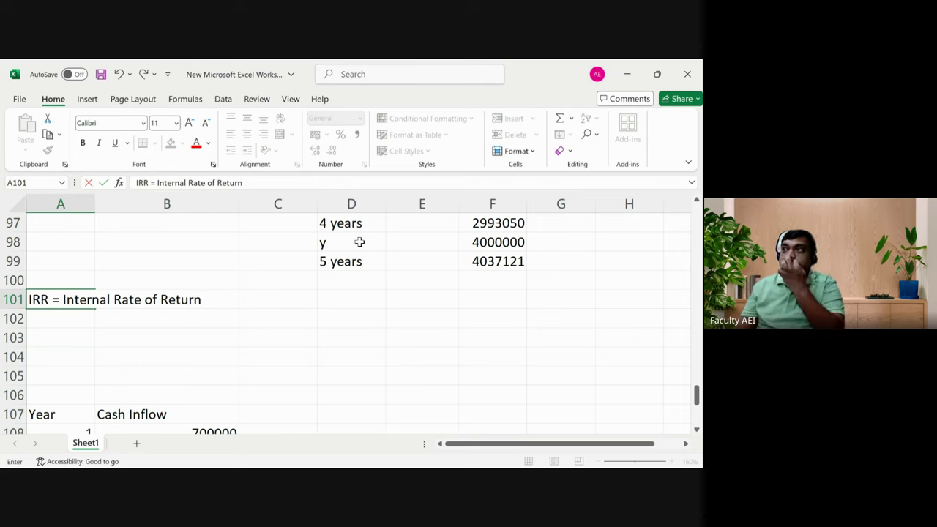
type(" =")
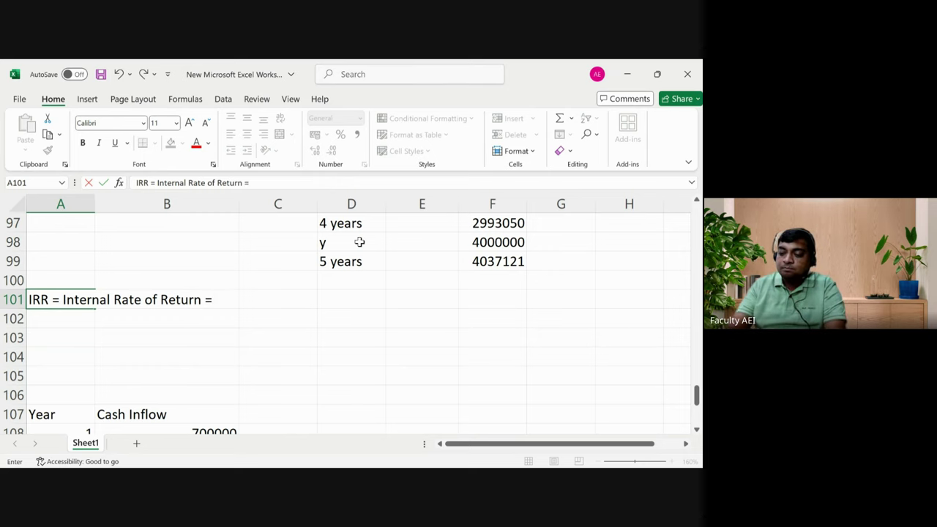
type(" the rate at")
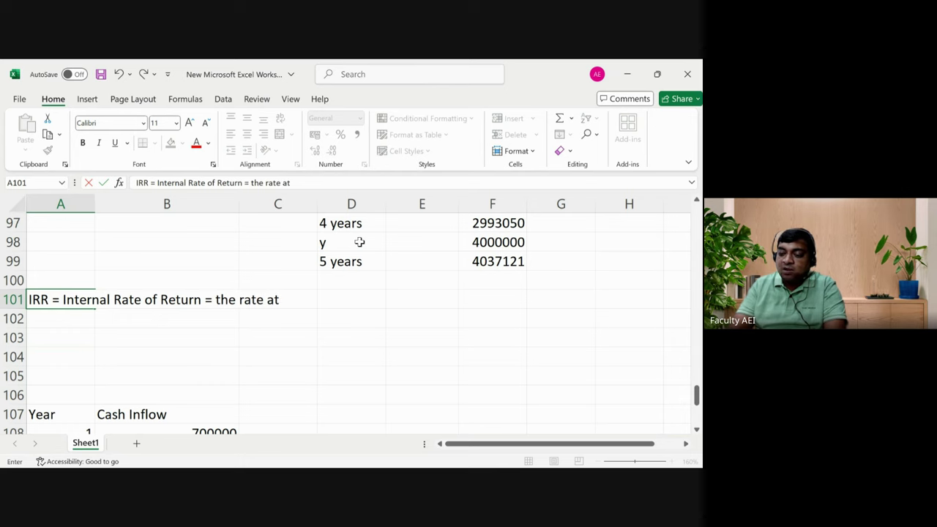
type(" which")
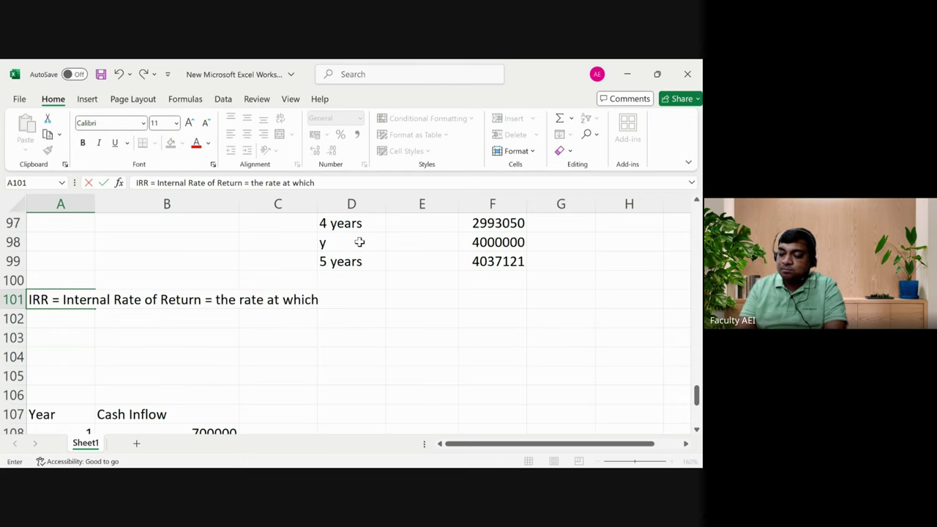
type(" PV of ")
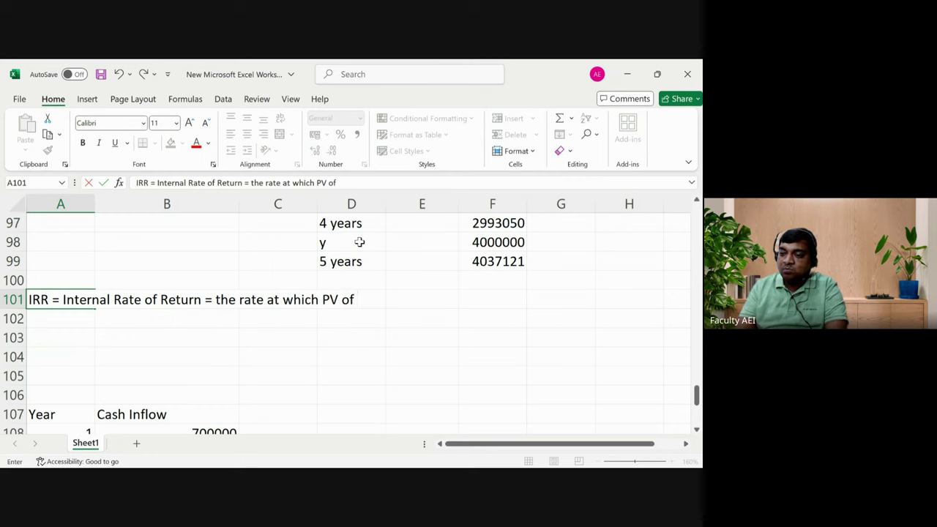
type("Inf")
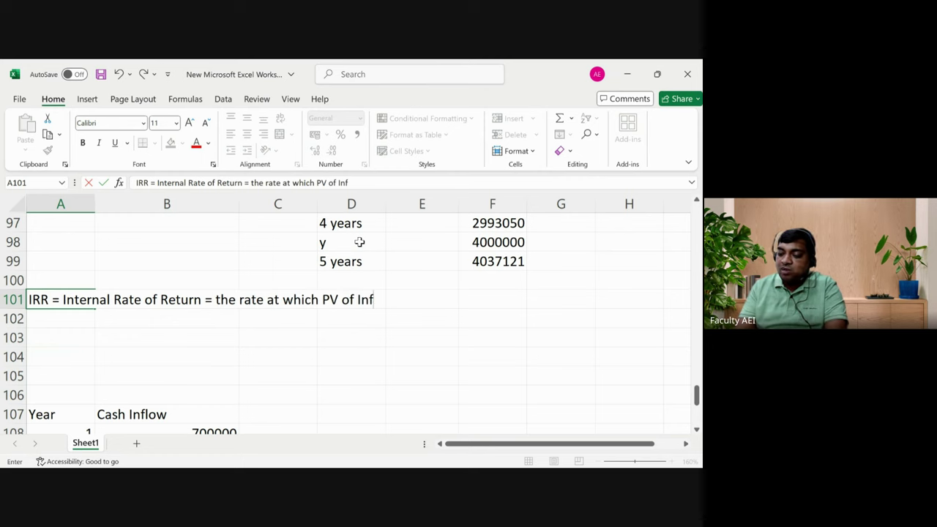
type("low ")
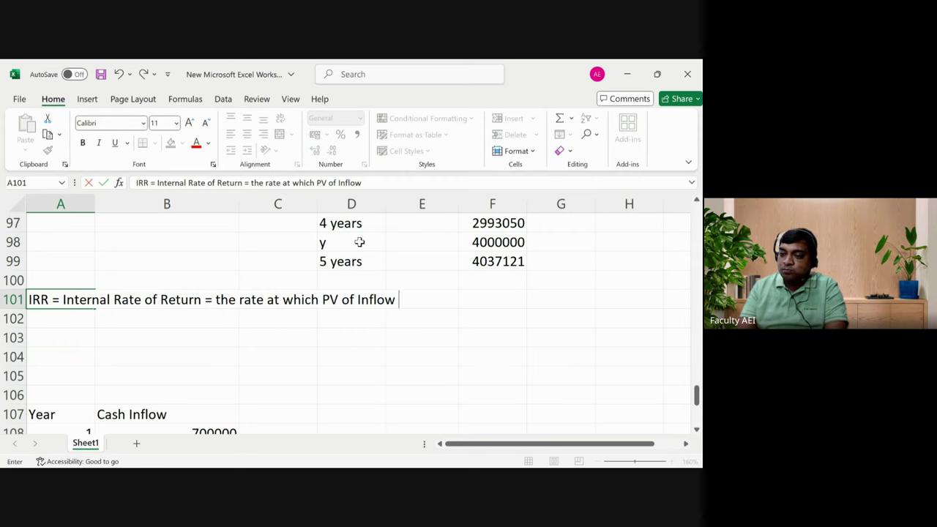
type("=")
key("BackSpace")
type("i")
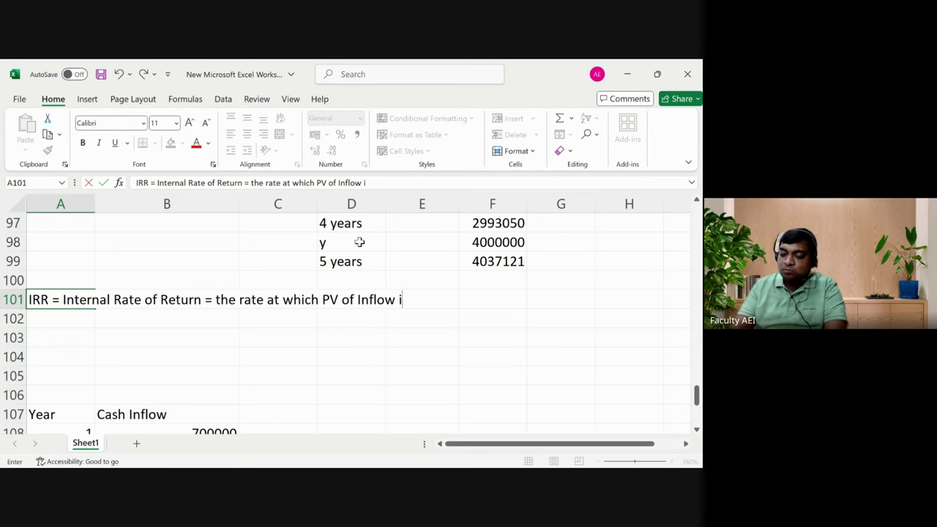
type("s equal ")
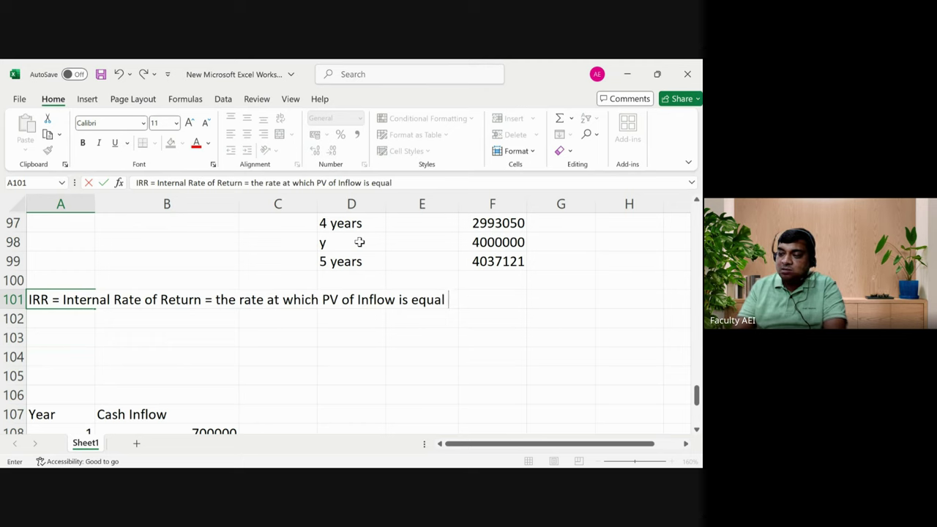
type("to PV ")
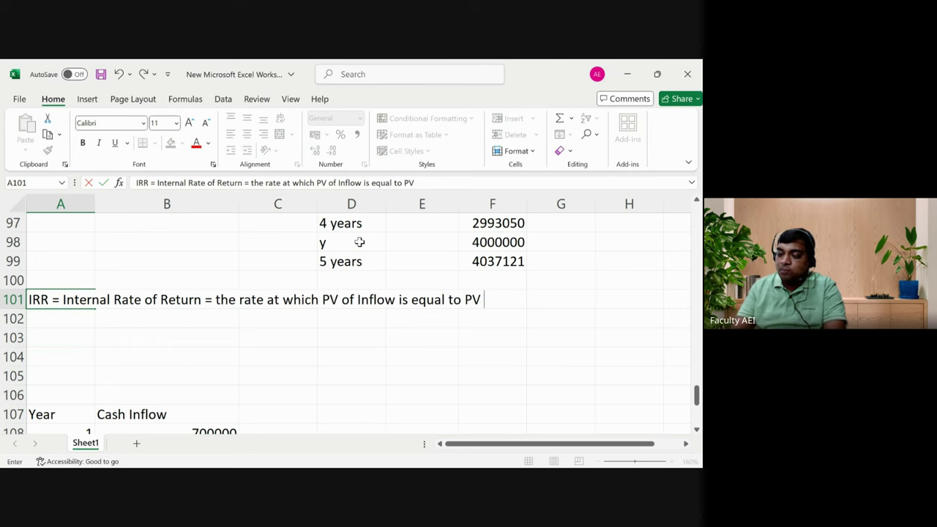
type("of Outflow")
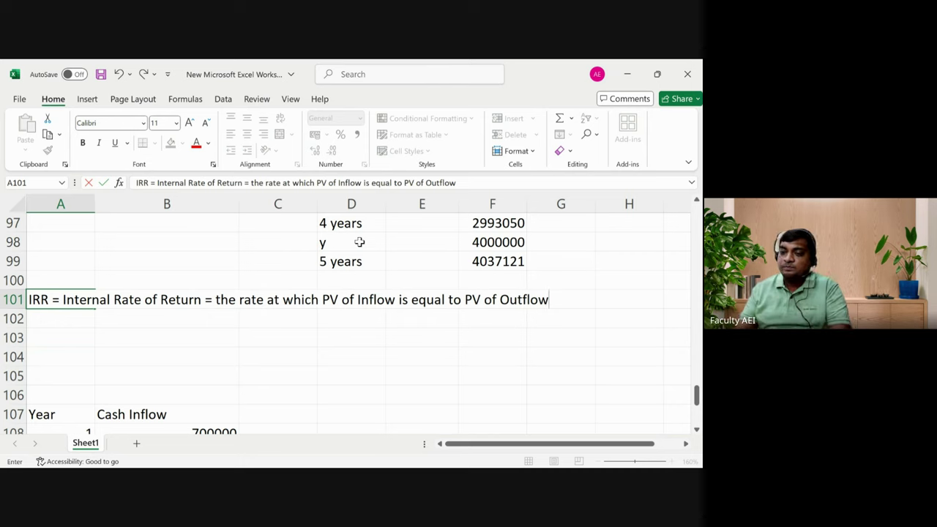
key("Return")
Add the heading "Decision Rule" in A102, below the IRR definition, and make it bold and underlined
key("Return")
key("Up")
type("De")
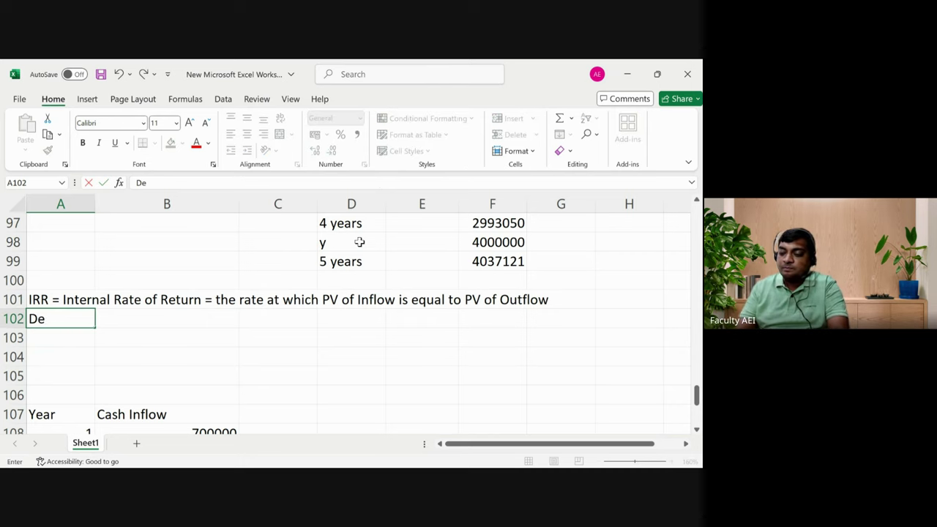
type("cision Rule")
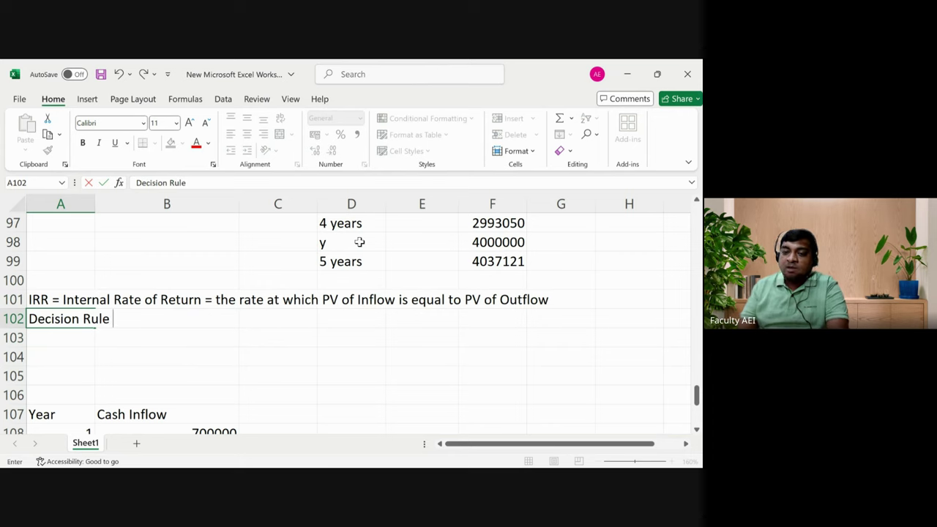
key("Return")
key("Up")
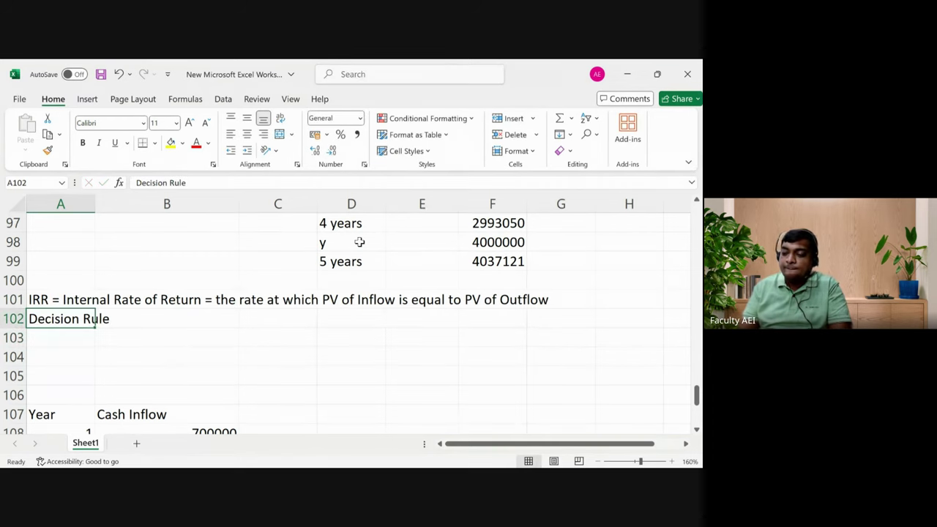
key("ctrl+b")
key("ctrl+u")
key("Return")
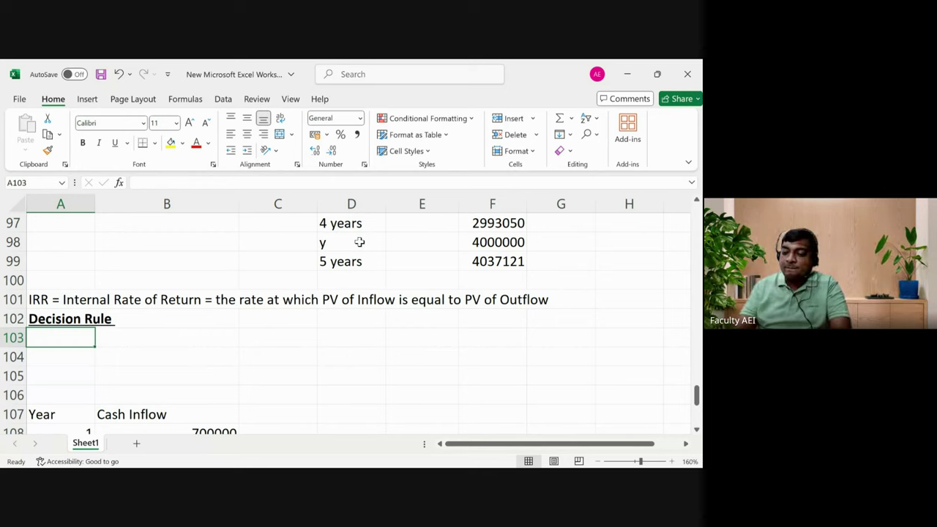
Enter the acceptance rule "IRR > Required rate of return = Accept the project" in A103, below the Decision Rule heading
type("IRR")
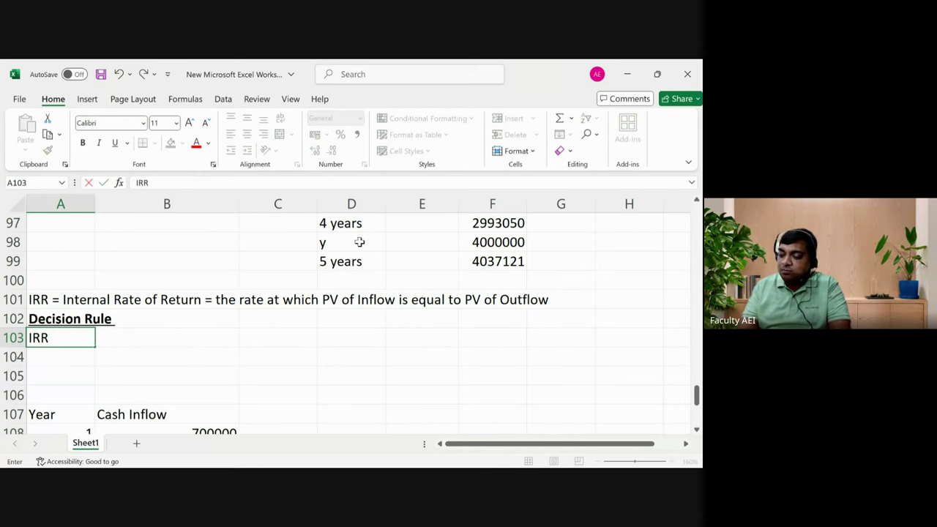
type(" >")
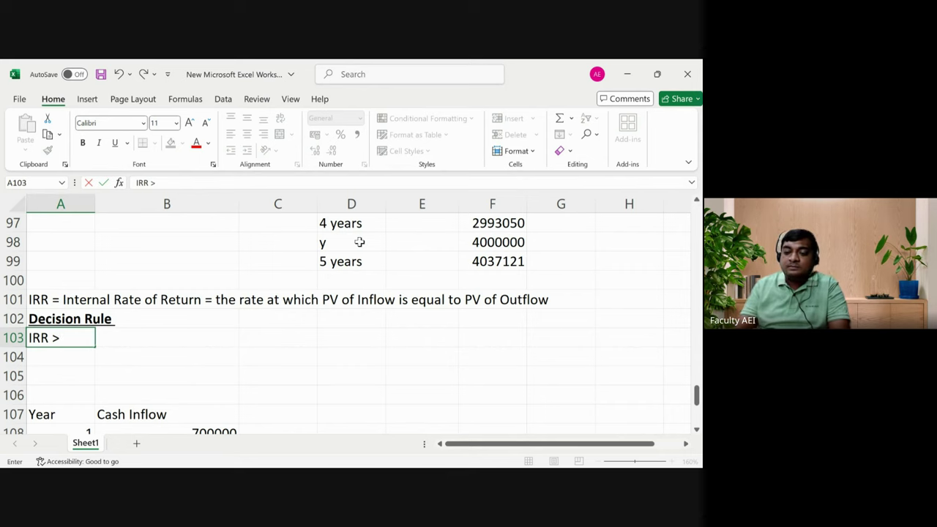
type(" Required ")
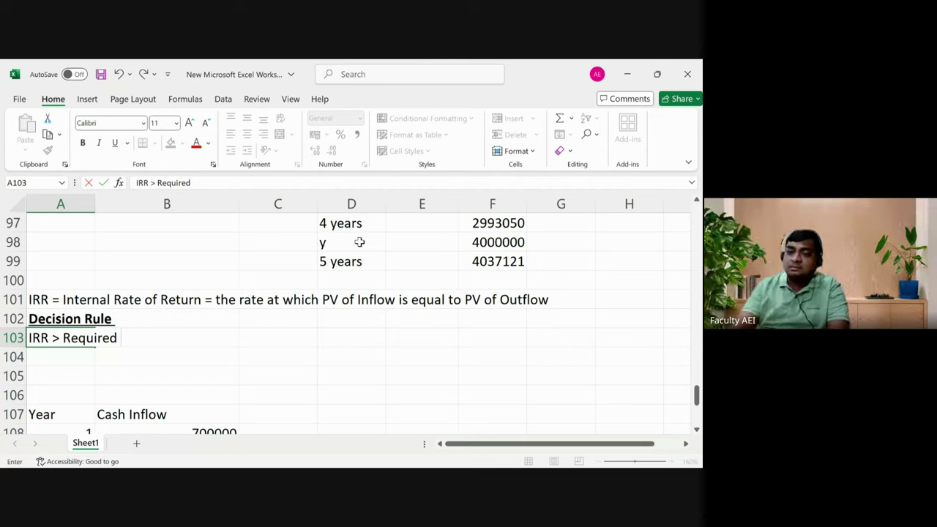
type("rate ")
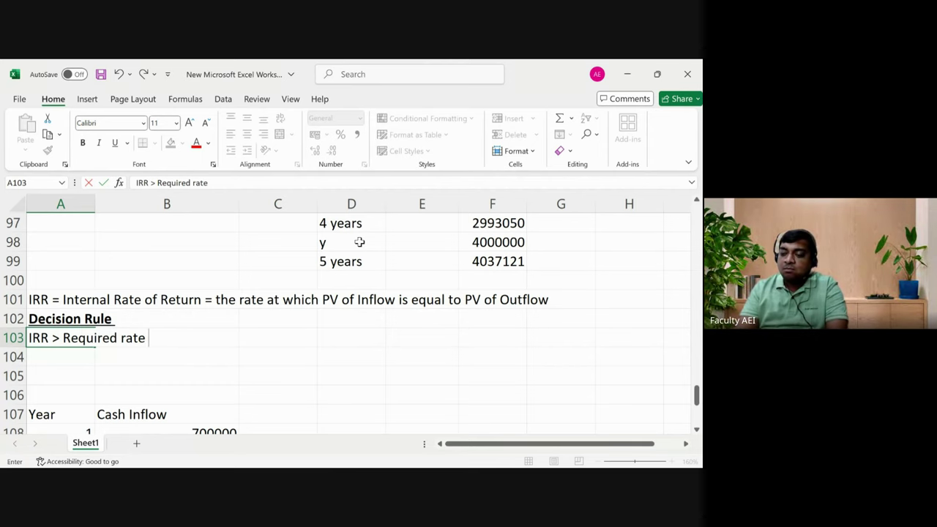
type("ofb")
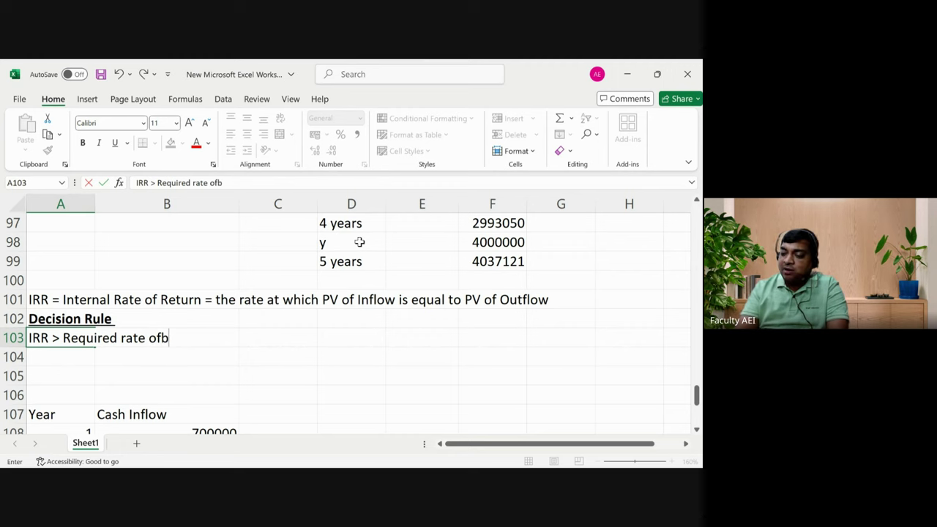
key("BackSpace")
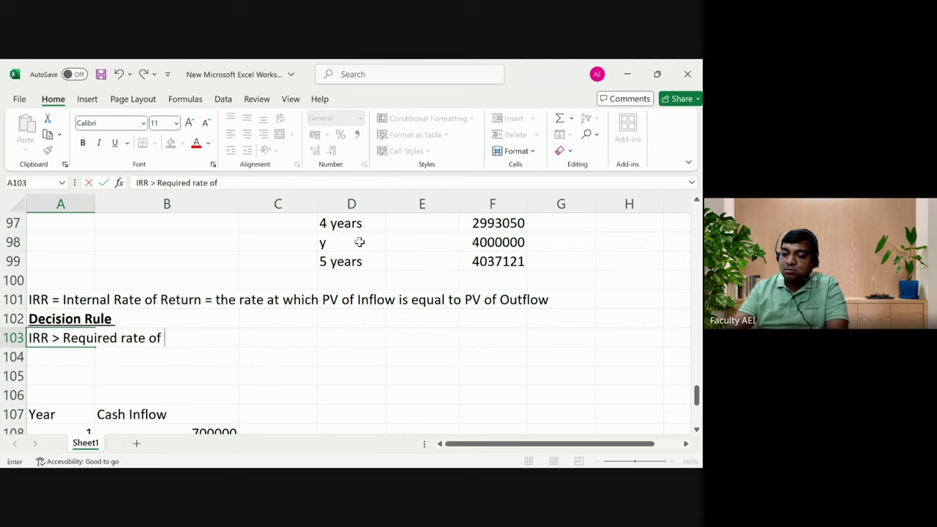
type("return")
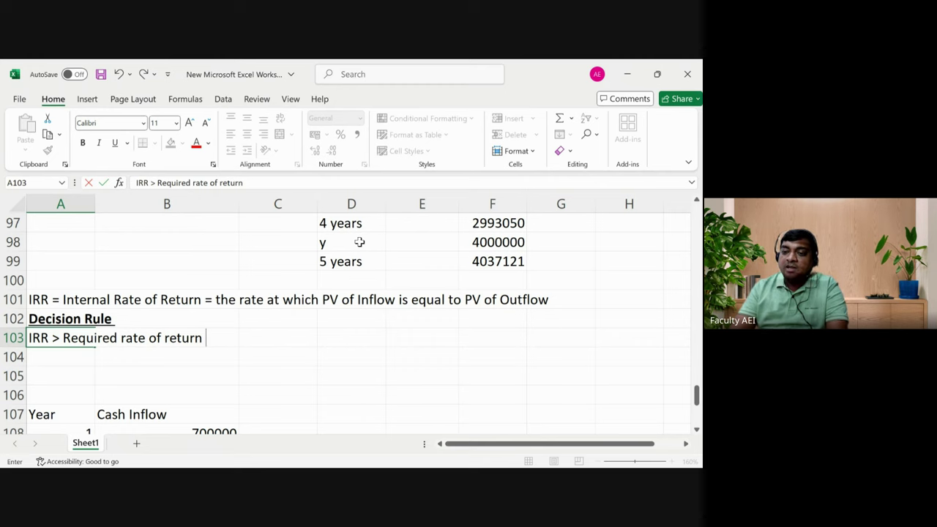
type(" = Ac")
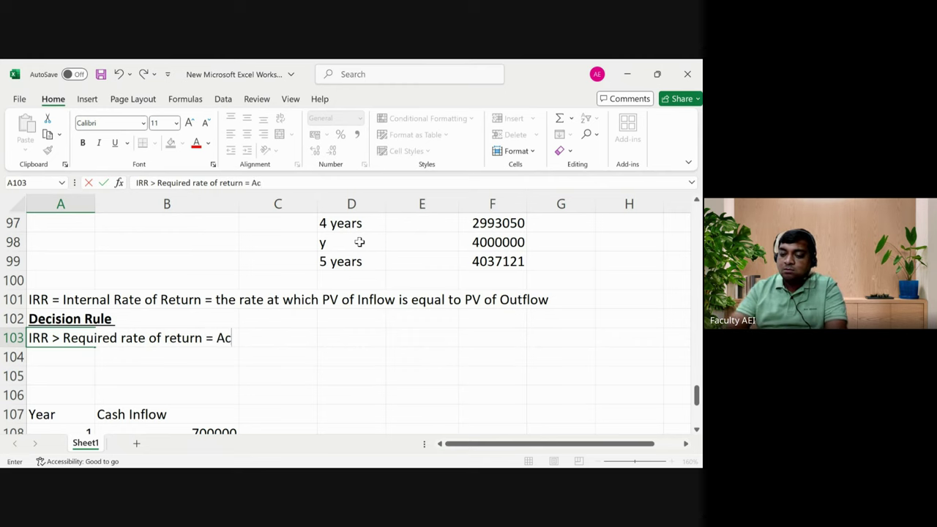
type("cept the")
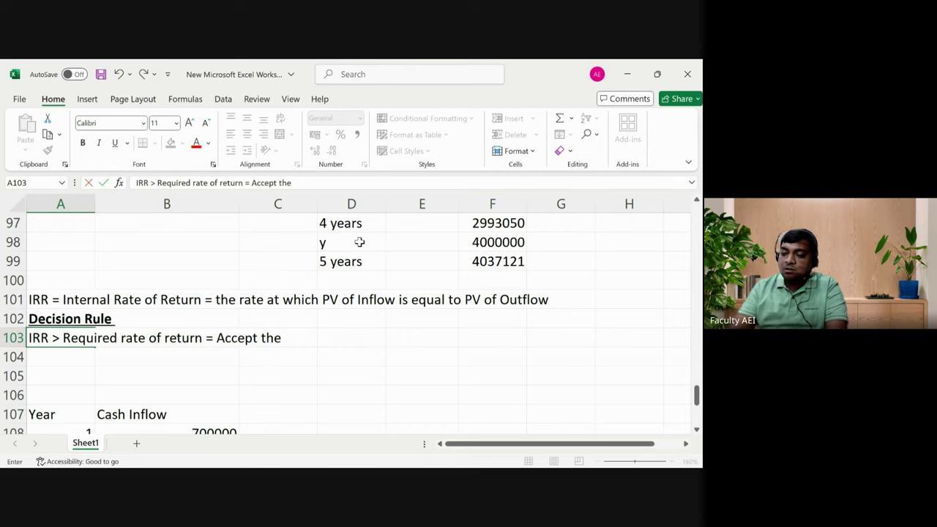
type(" project")
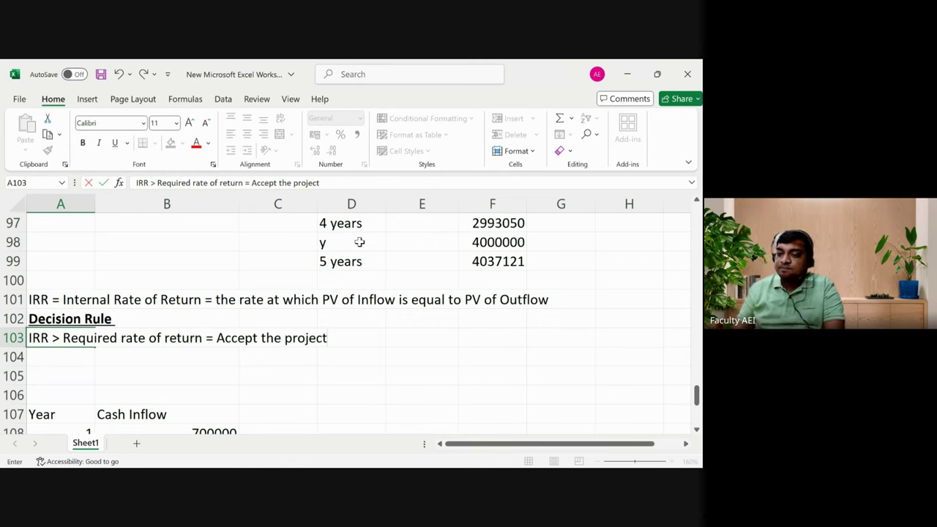
key("Return")
Enter the rejection rule "IRR < Required rate of return = Reject the project" in A104
type("IRR")
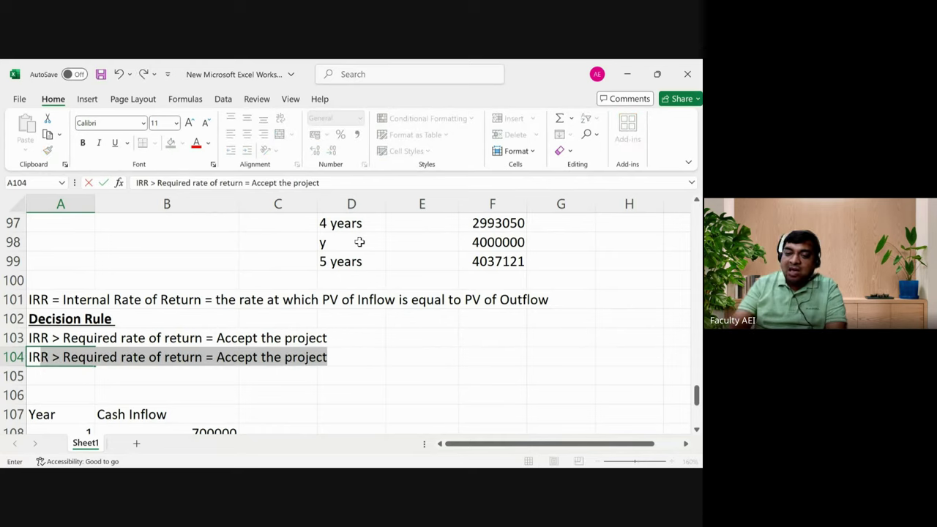
type(" < ")
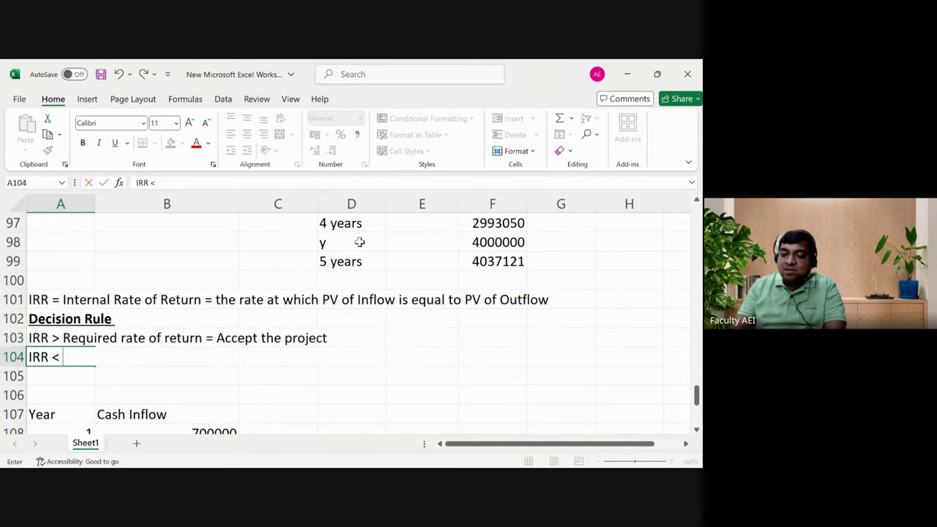
type("Required ")
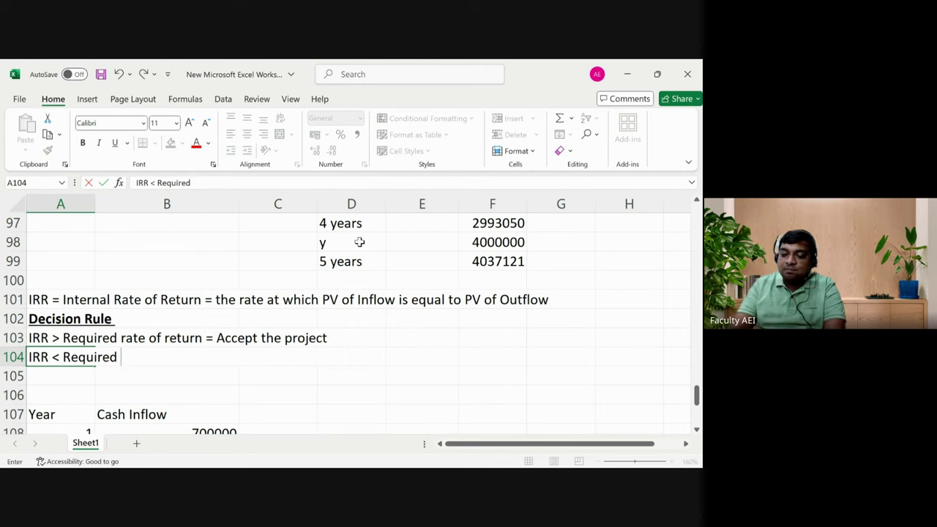
type("rate of ")
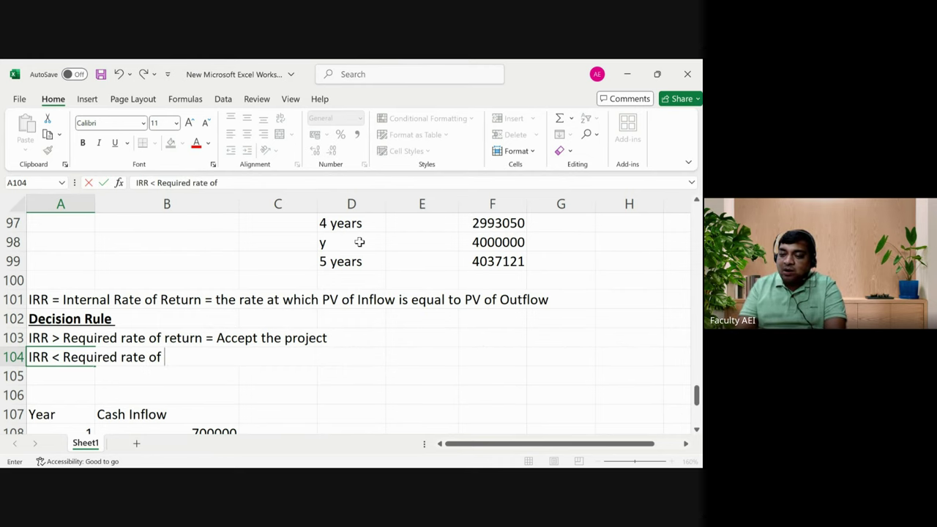
type("ret")
type("urn")
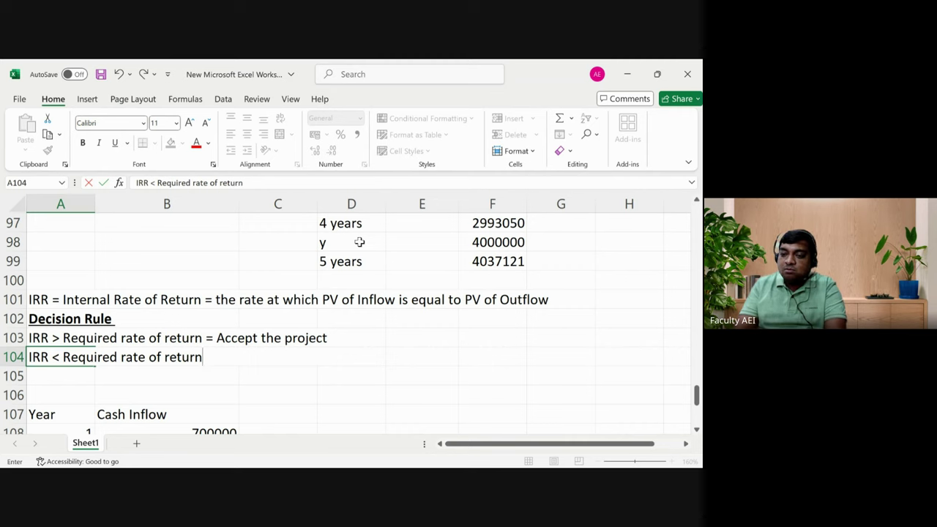
type(" =")
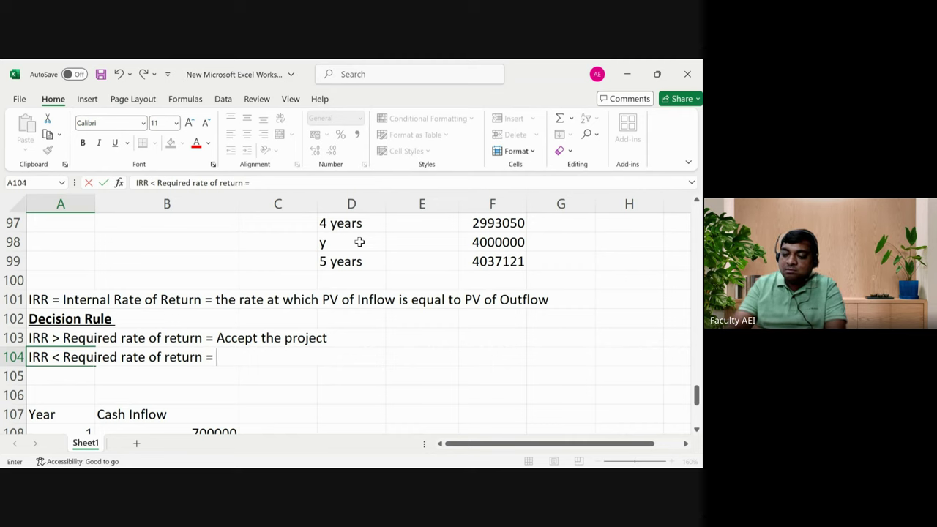
type(" Reject t")
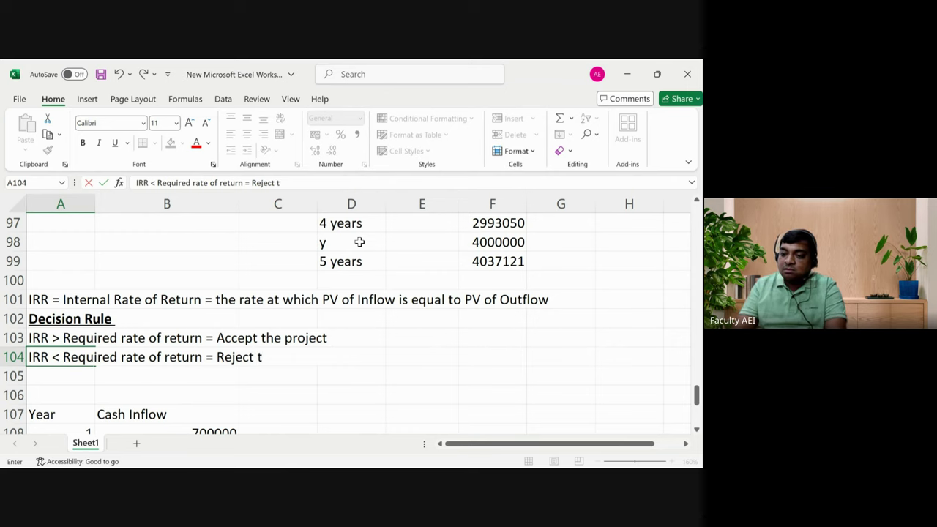
type("he project")
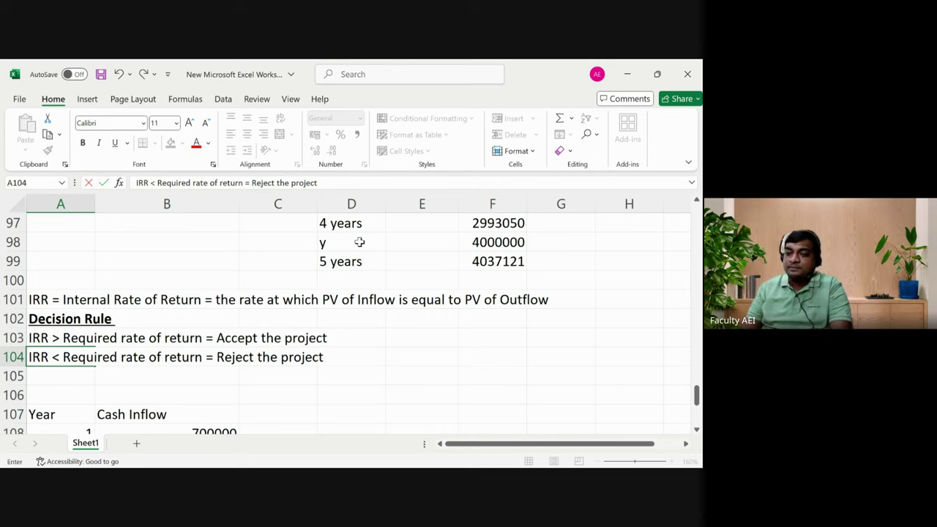
key("Return")
Enter the break-even rule "IRR = Required rate of return = Still accept the project" in A105
type("IRR")
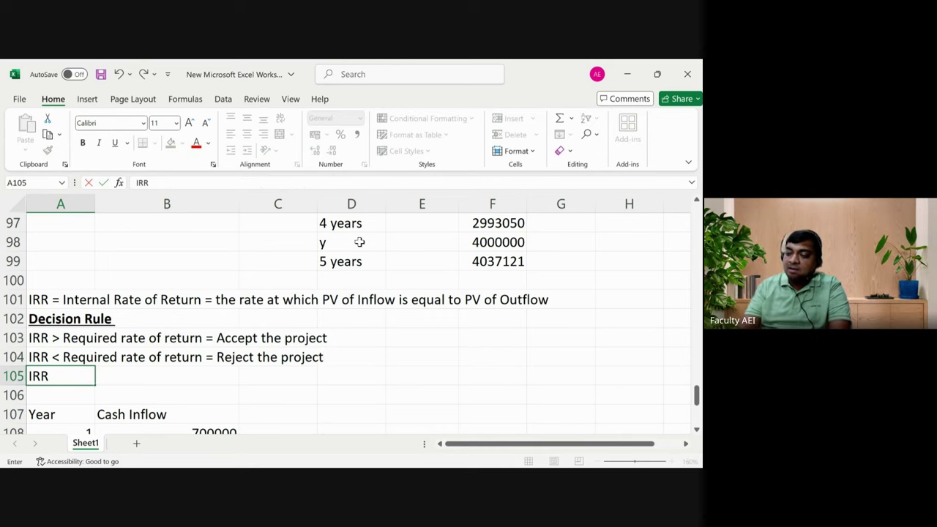
type(" = Req")
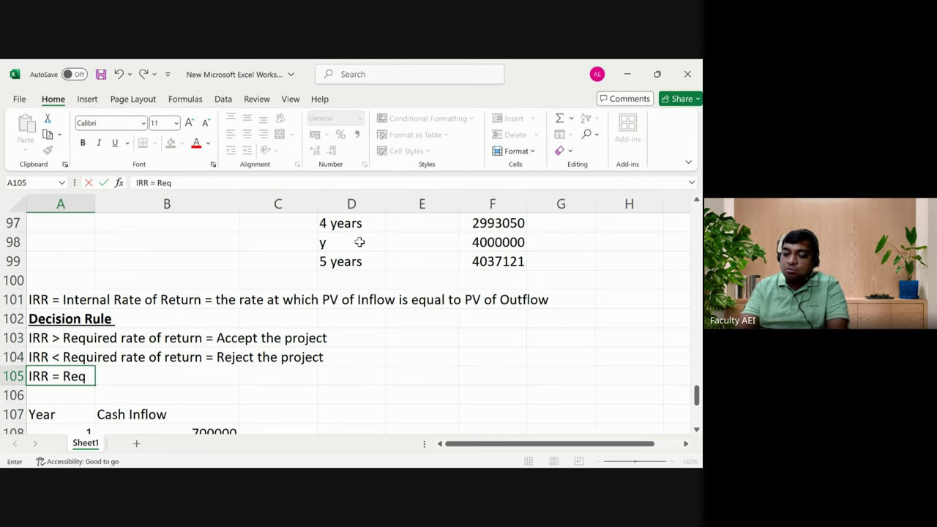
type("uired rat")
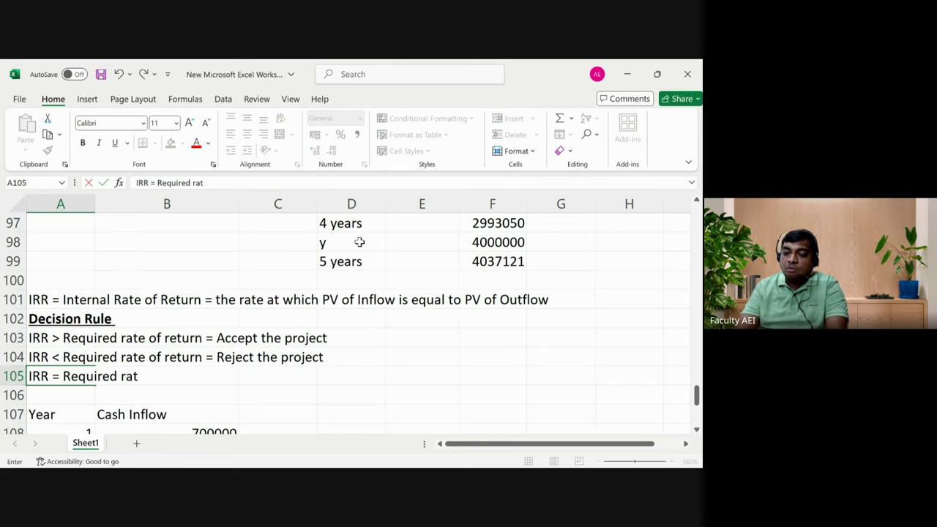
type("e of")
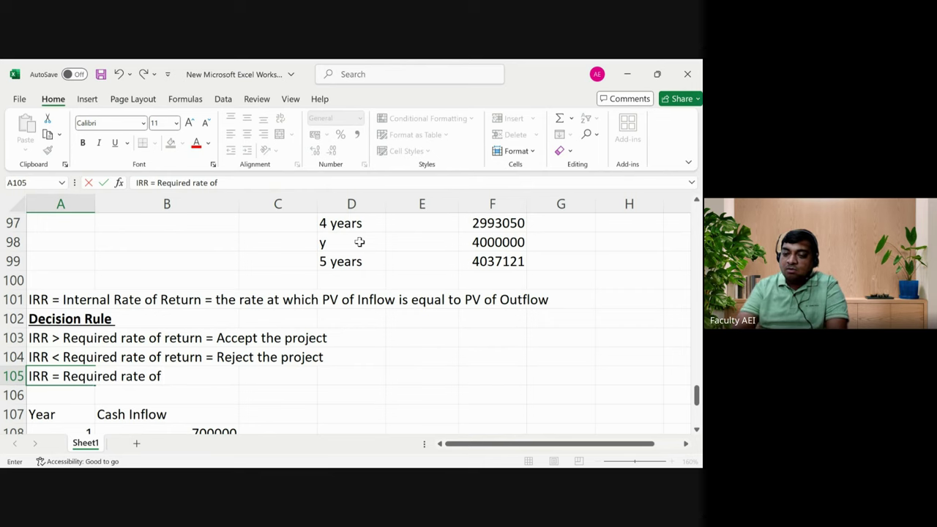
type(" return")
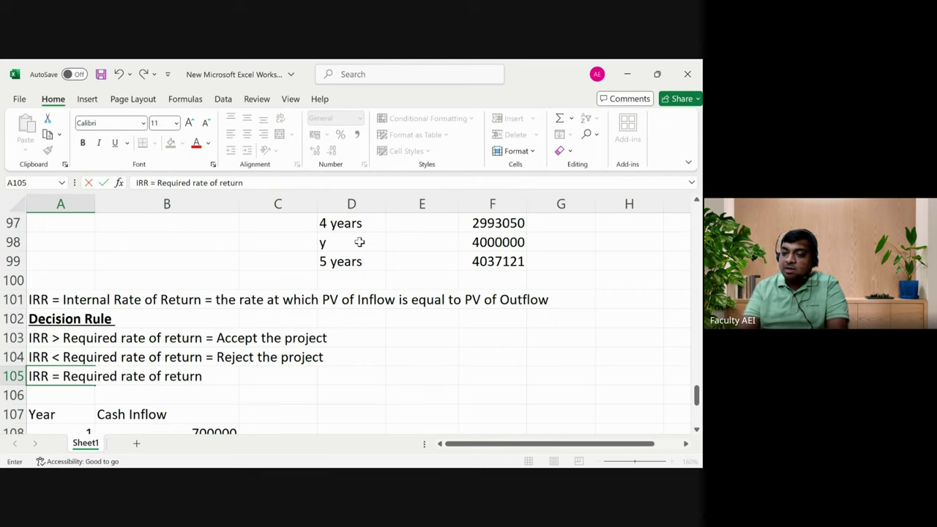
type(" = S")
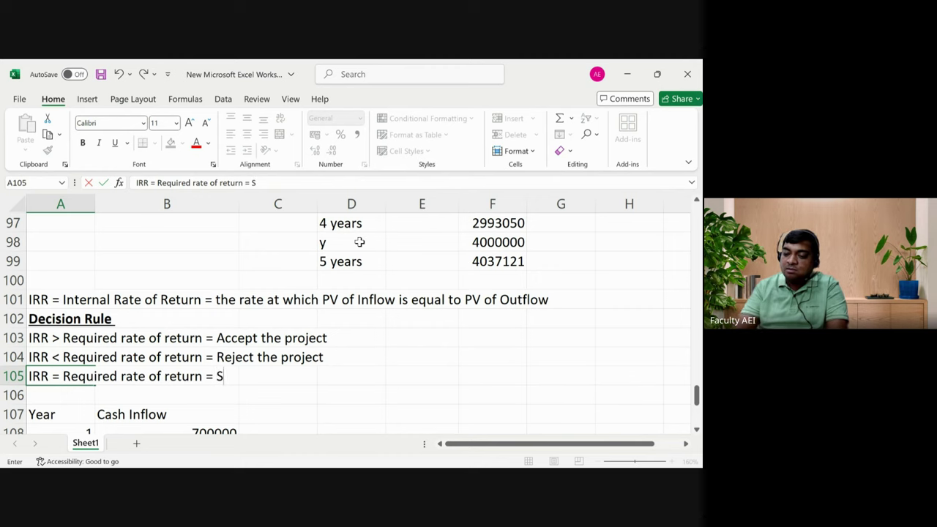
type("till")
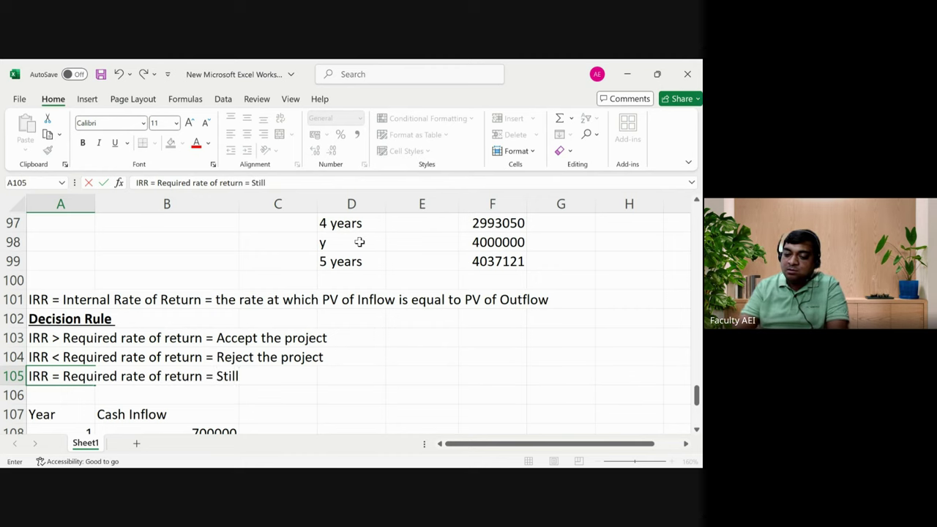
type(" accept th")
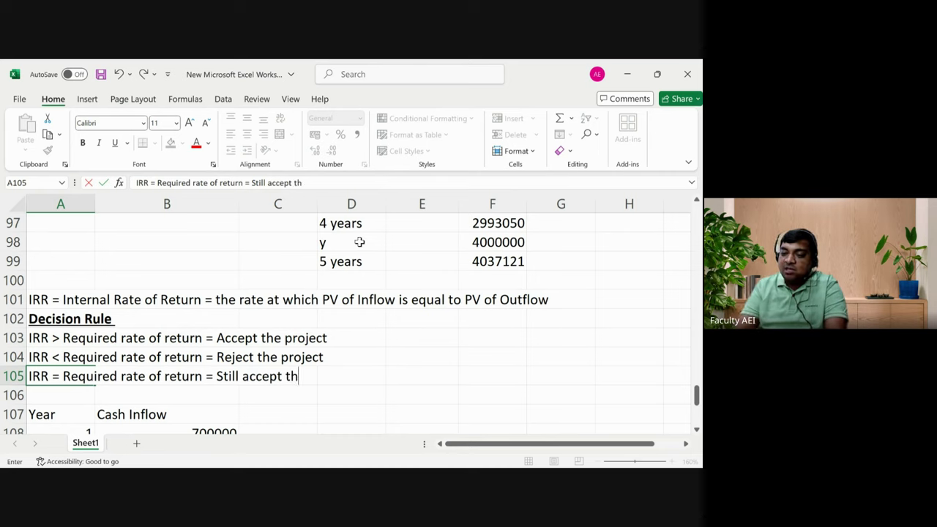
type("e project")
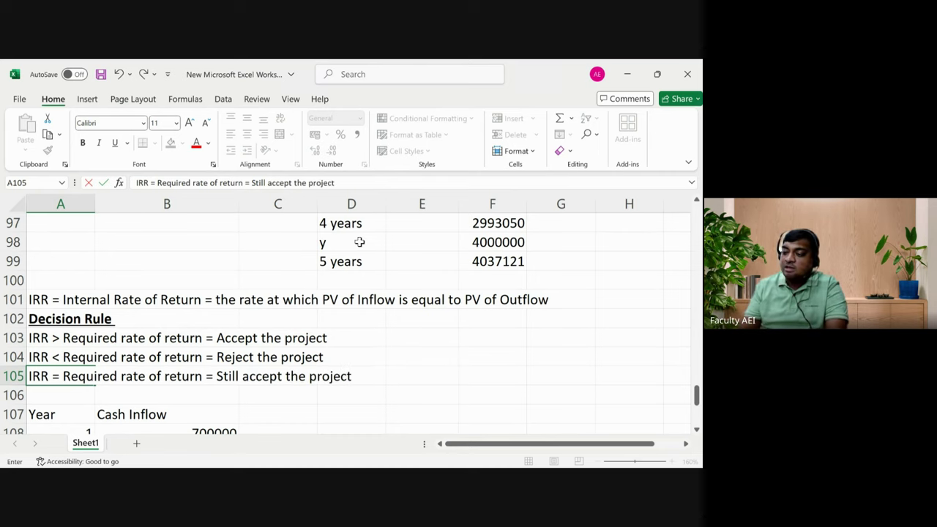
key("Return")
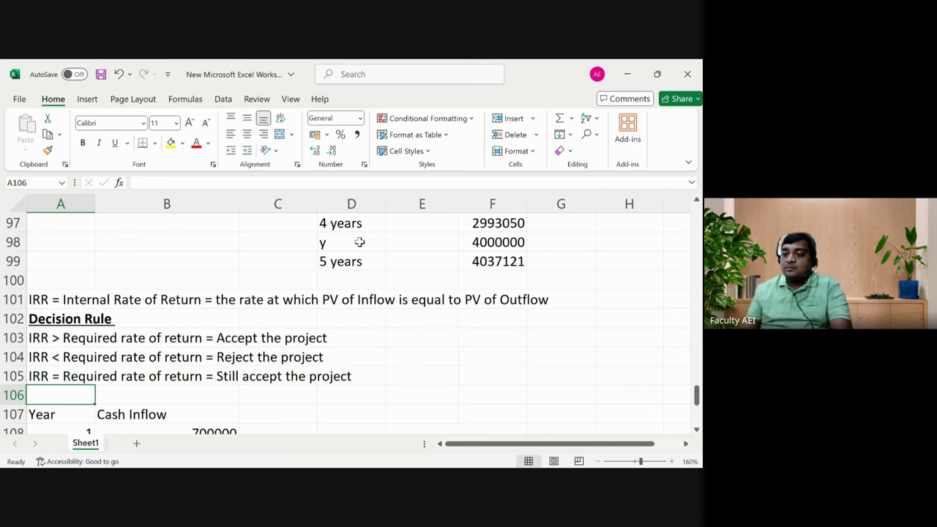
Add the column heading "PVIF@13%" in D107, in the header row of the Year and Cash Inflow table
key("Down")
key("Down")
key("Down")
key("Down")
key("Down")
key("Down")
key("Down")
key("Down")
key("Down")
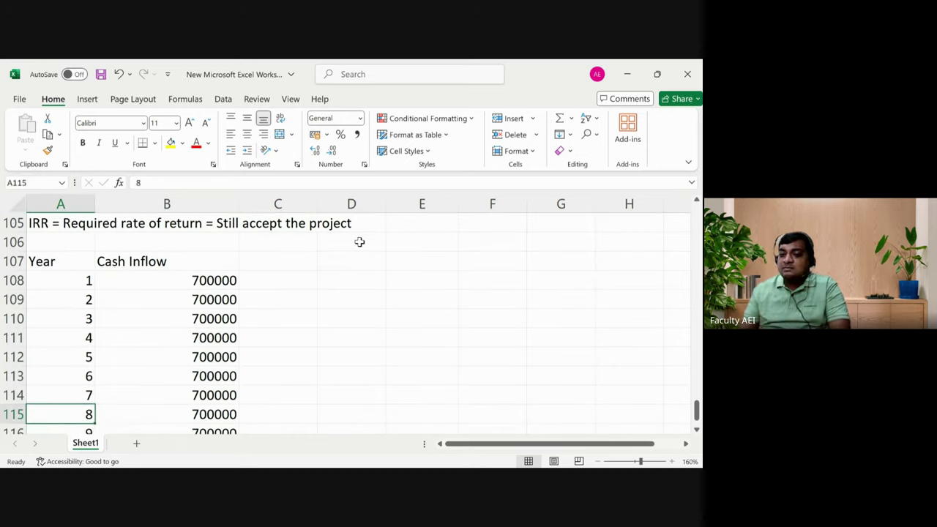
key("Up")
key("Up")
key("Up")
key("Up")
key("Up")
key("Up")
key("Up")
key("Up")
key("Right")
key("Right")
key("Right")
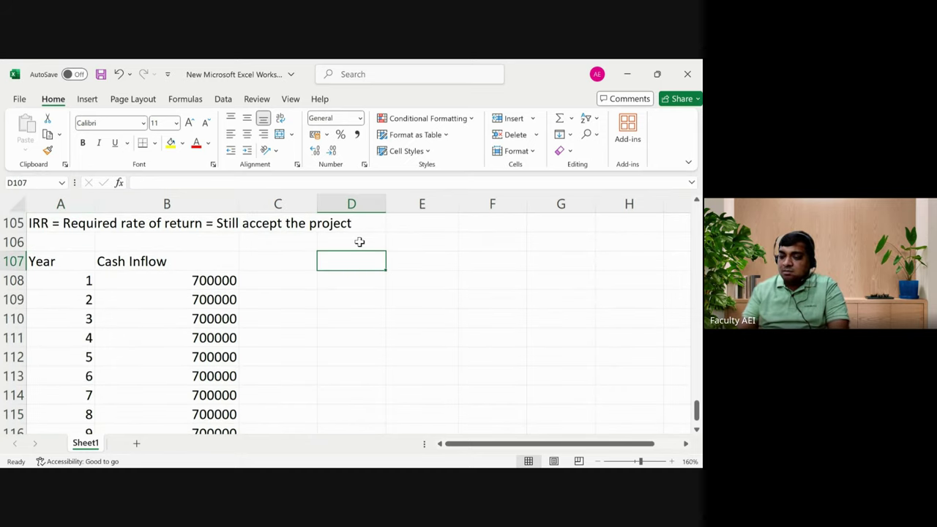
type("PVI")
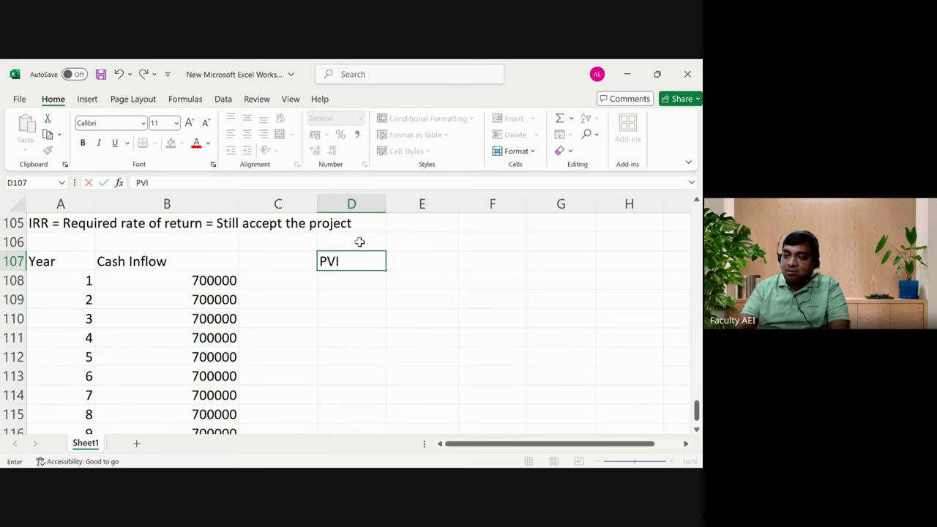
type("F@13")
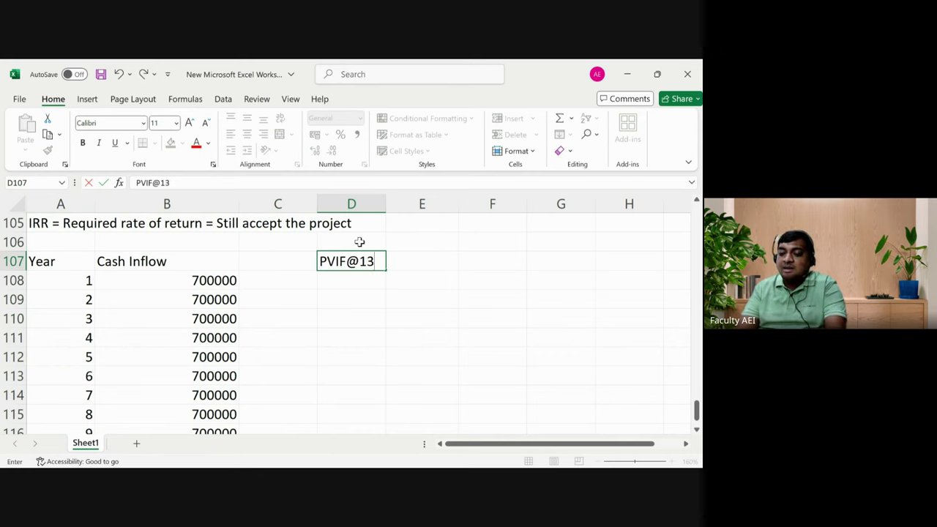
type("%")
key("Return")
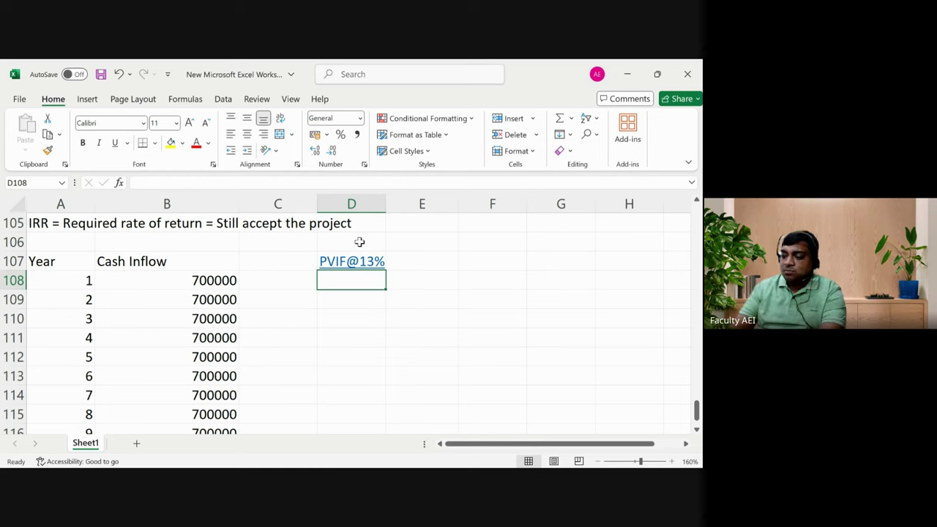
Enter the year 1 discount factor formula =1/1.13^1 in D108, under the PVIF@13% heading
type("=1/")
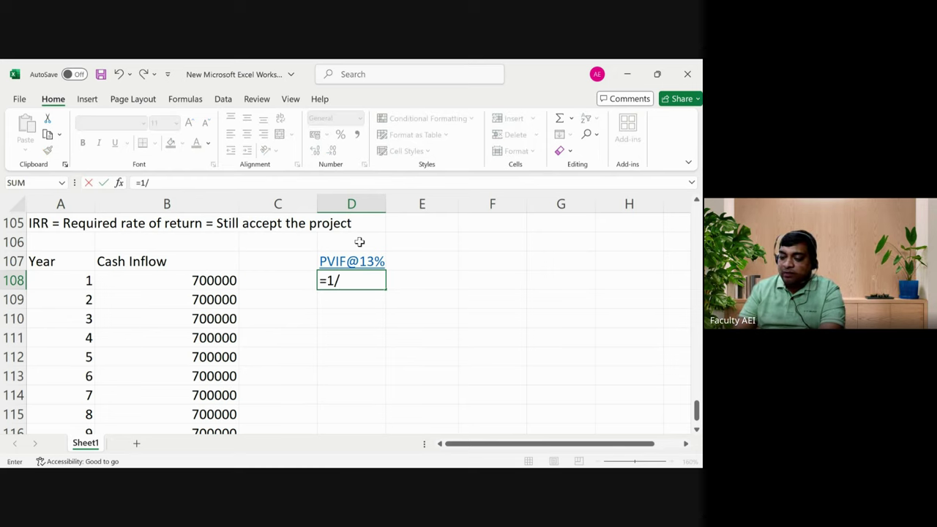
type("1.13")
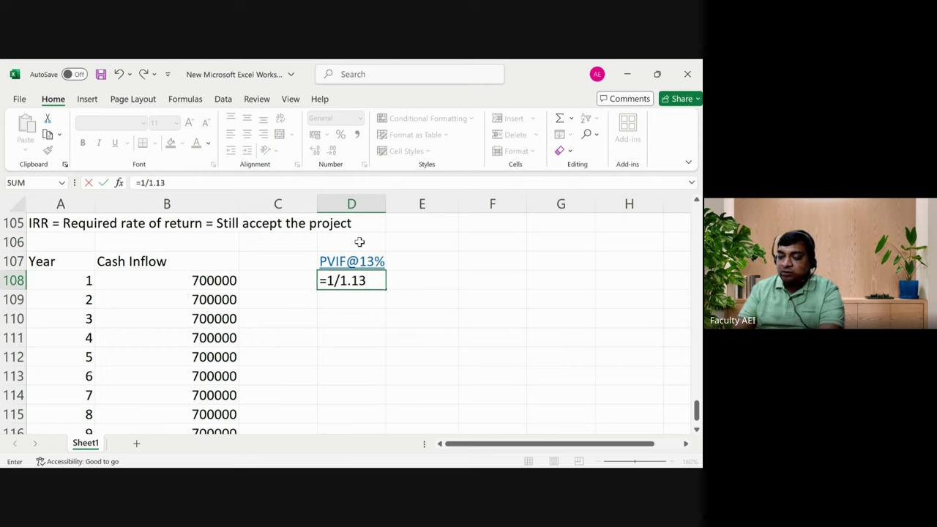
type("^1")
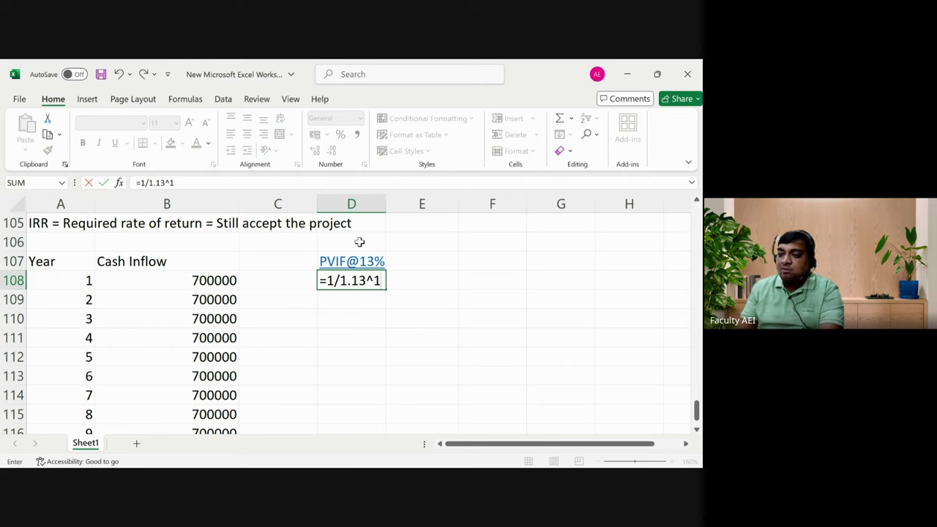
key("Return")
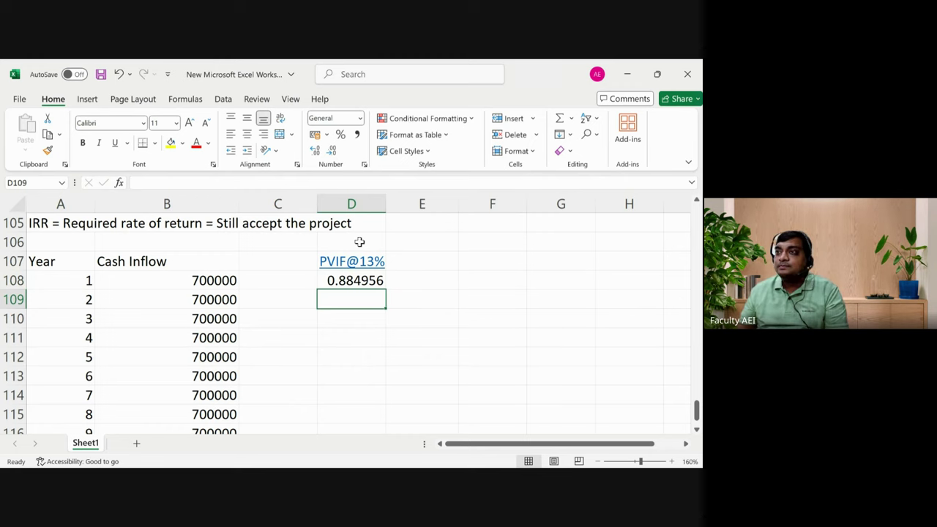
Copy the D108 discount factor formula down the PVIF@13% column for the remaining years through year 10
key("Up")
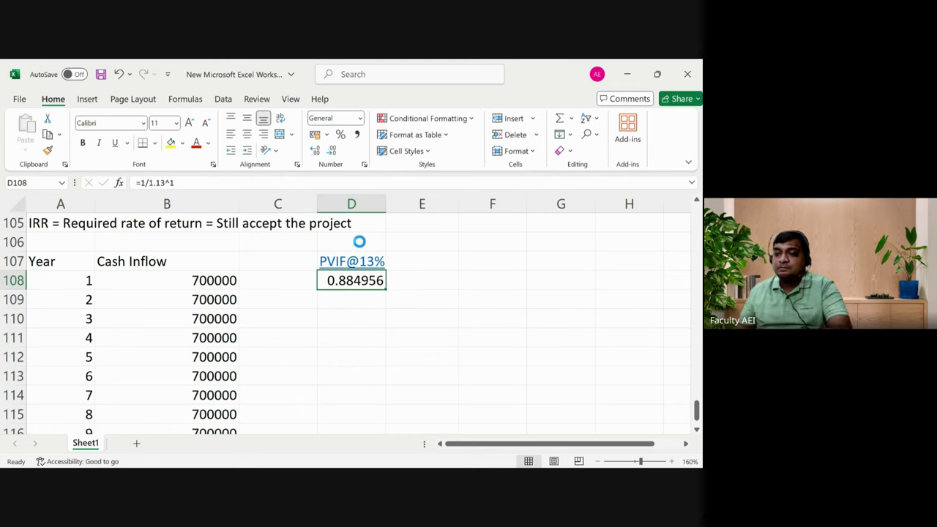
key("ctrl+c")
key("shift+Down")
key("shift+Down")
key("shift+Down")
key("shift+Down")
key("shift+Down")
key("shift+Down")
key("shift+Down")
key("shift+Down")
key("shift+Down")
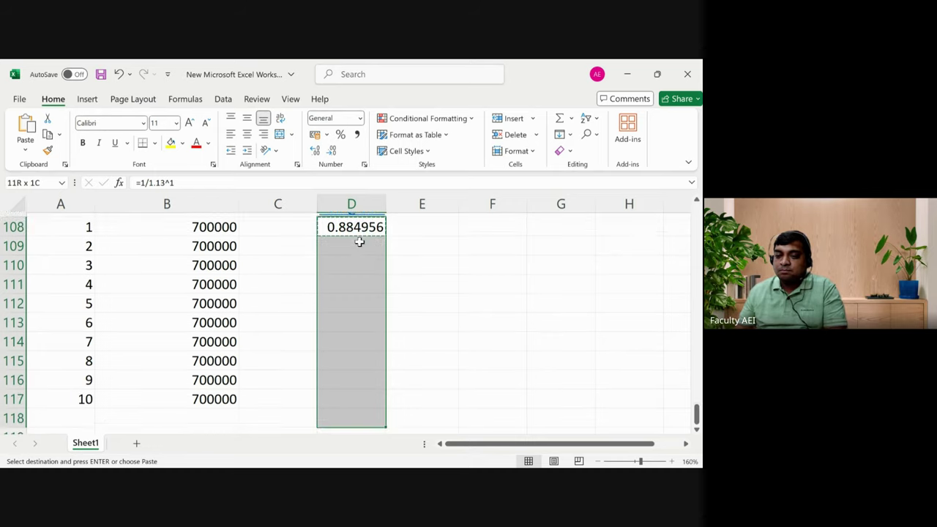
key("Return")
Edit the year 2 factor in D109 to =1/1.13^2
left_click(358, 242)
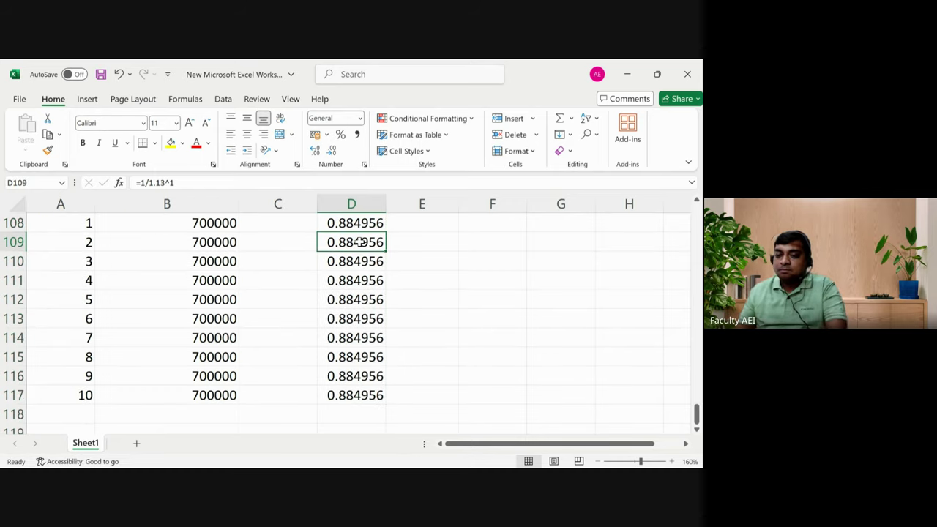
key("F2")
key("BackSpace")
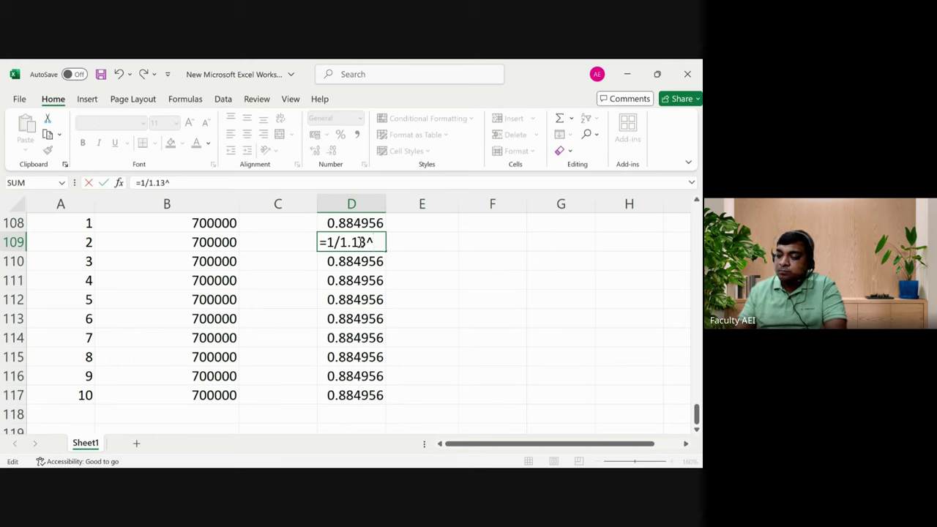
type("2")
key("Return")
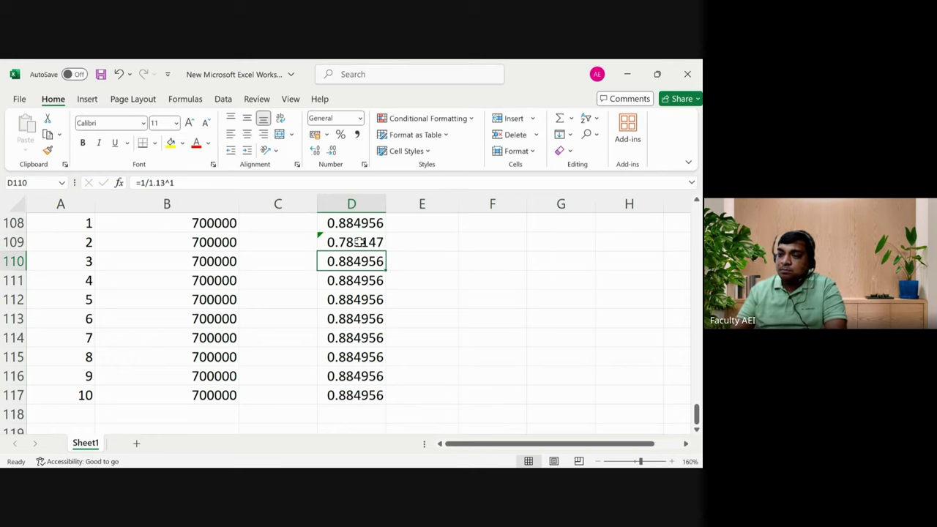
type("2")
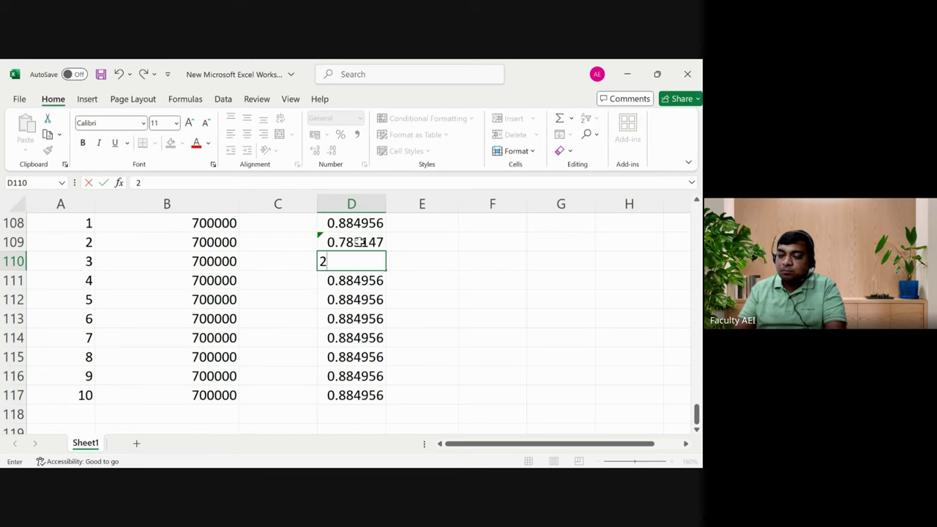
key("ctrl+z")
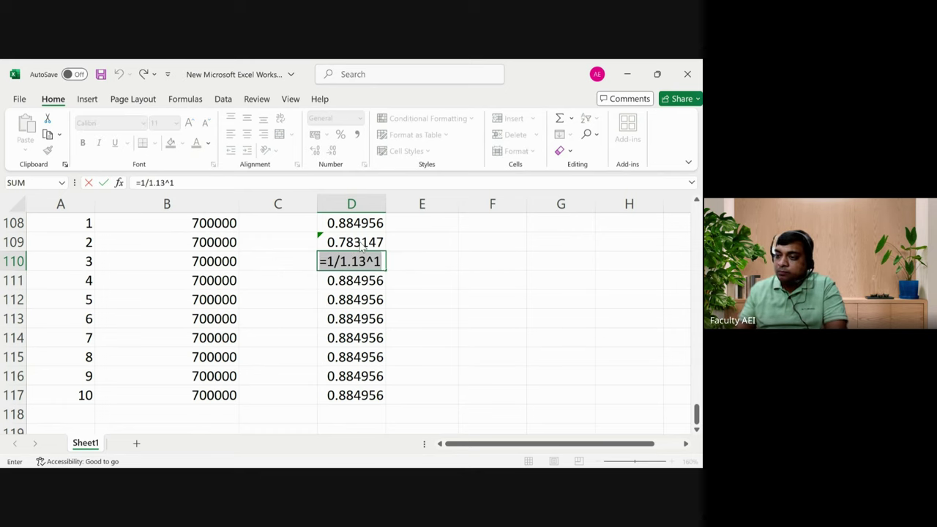
type("=")
key("Right")
key("Escape")
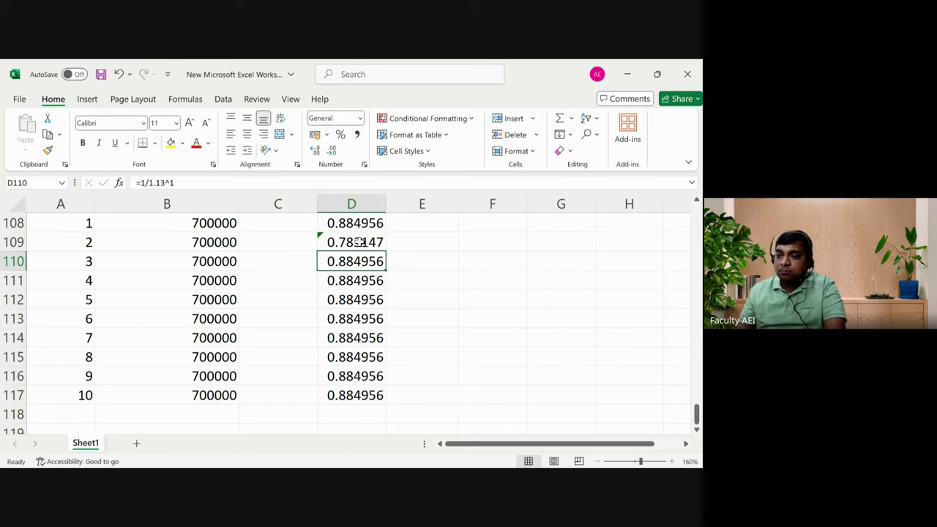
Edit the year 3 and year 4 factors in D110 and D111 to =1/1.13^3 and =1/1.13^4
key("F2")
key("BackSpace")
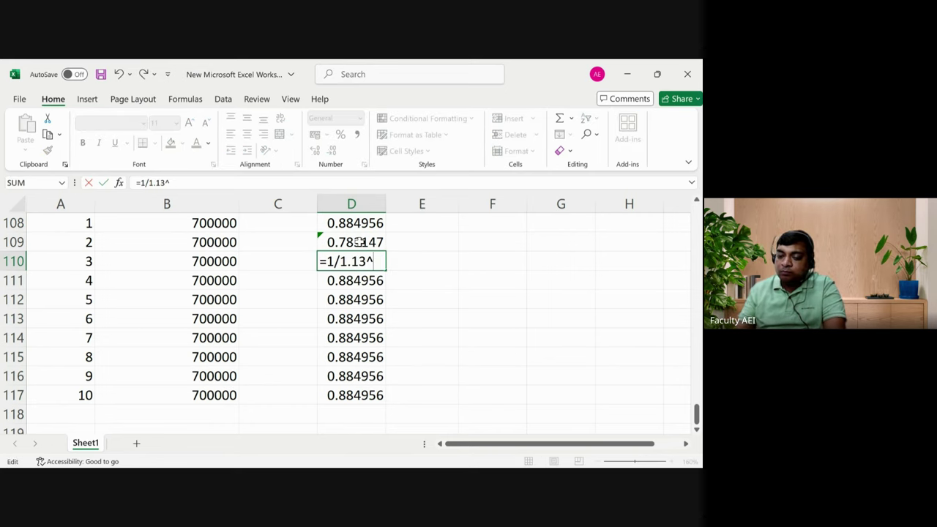
type("3")
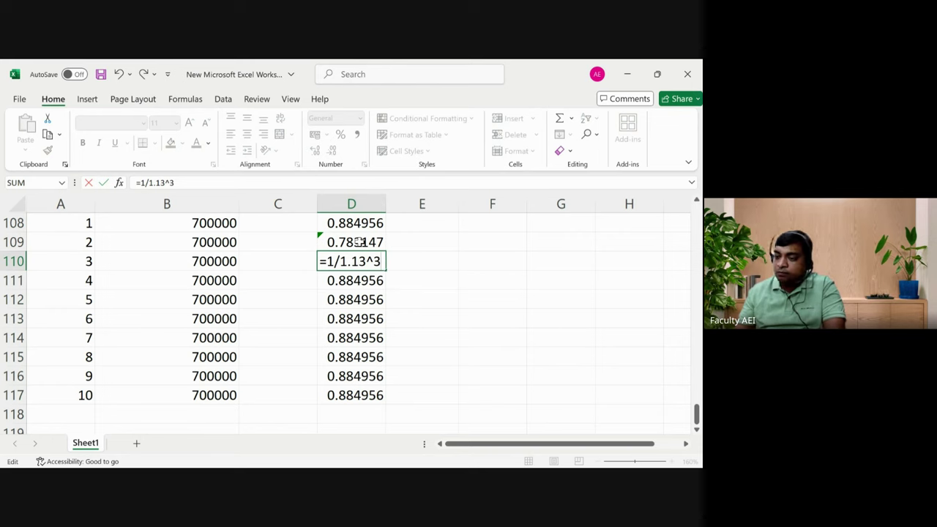
key("Return")
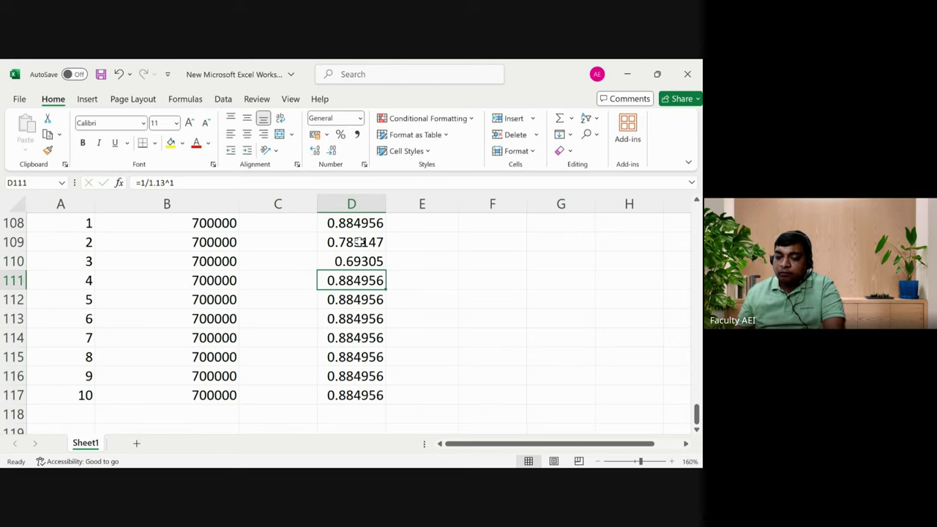
key("F2")
key("BackSpace")
type("4")
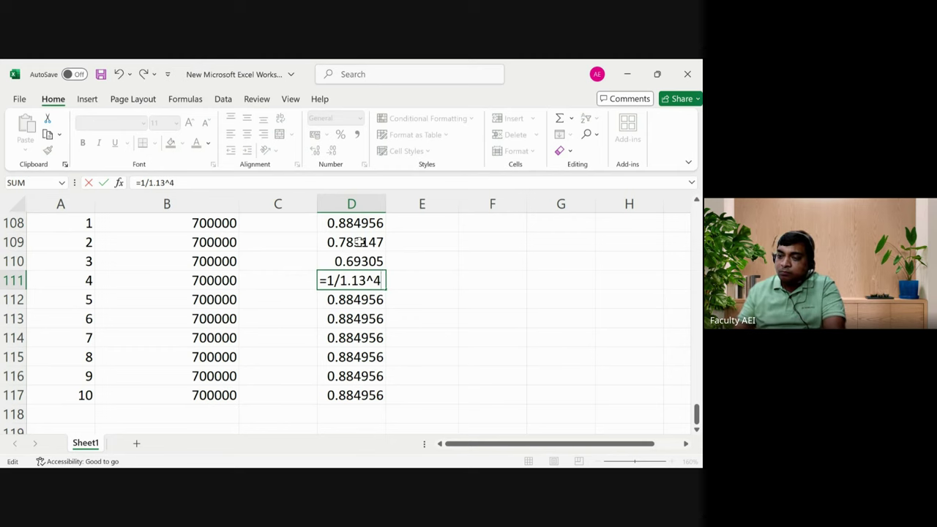
key("Return")
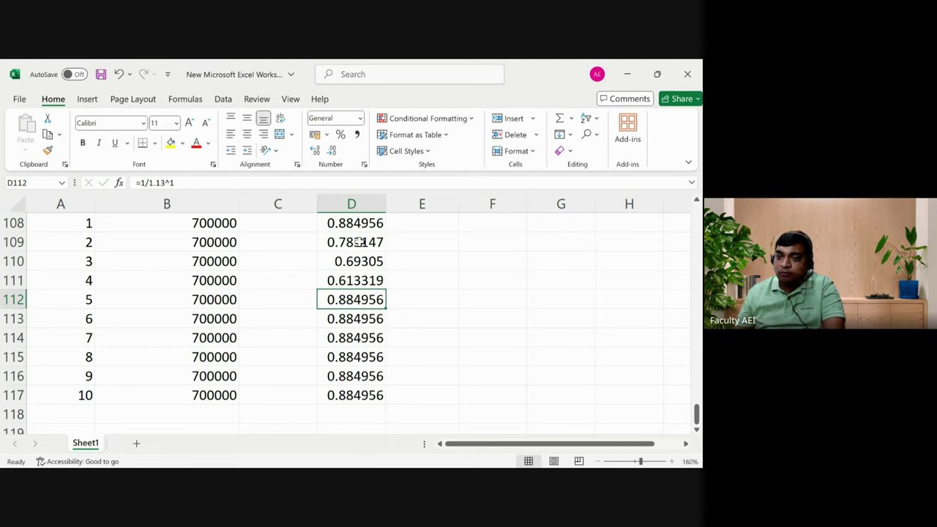
Edit the year 5 factor in D112 to =1/1.13^15
key("F2")
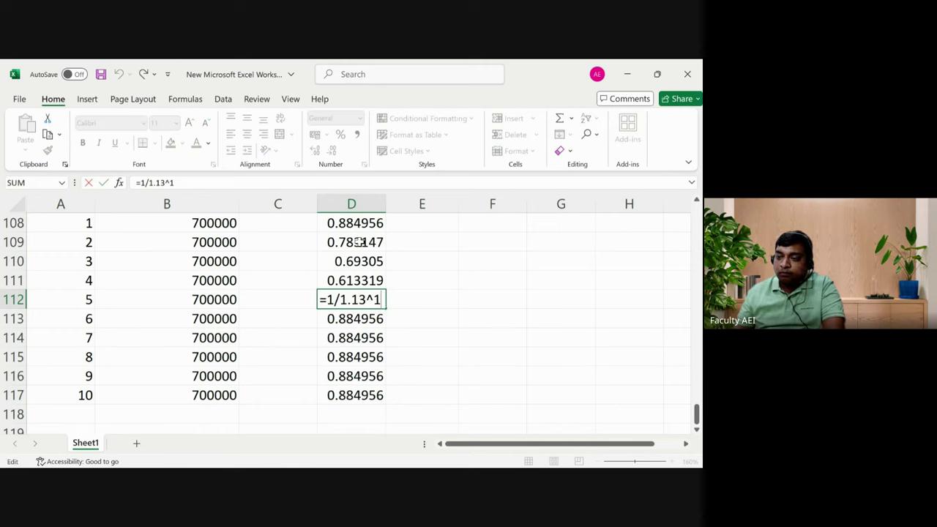
type("5")
key("Return")
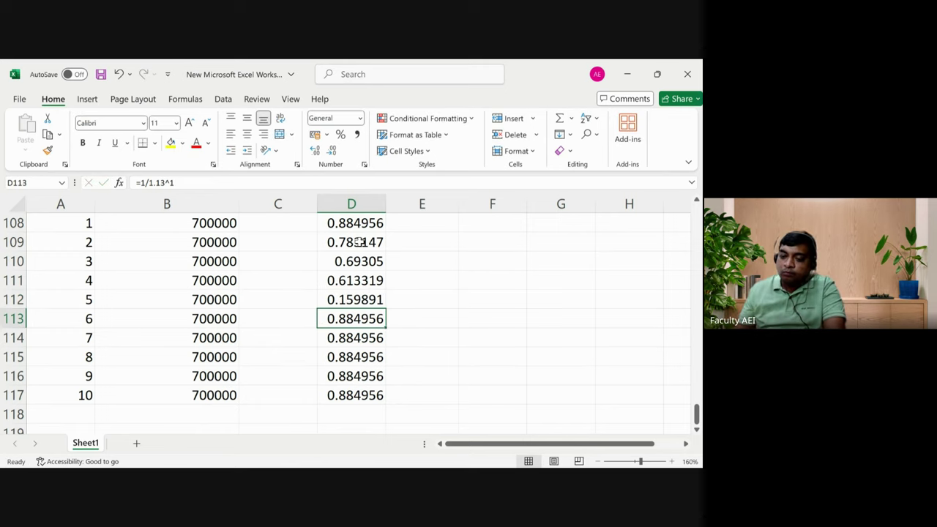
Edit the year 6 and year 7 factors in D113 and D114 to =1/1.13^6 and =1/1.13^7
key("F2")
key("BackSpace")
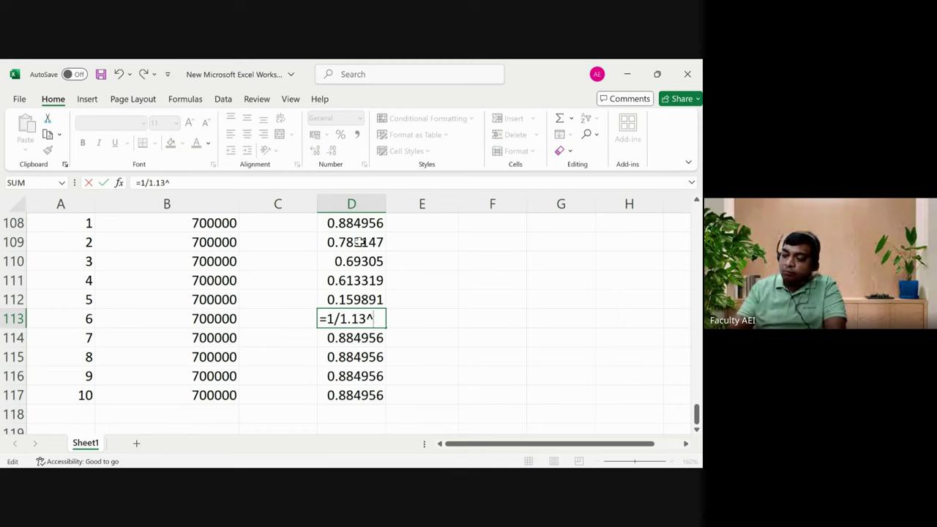
type("6")
key("Return")
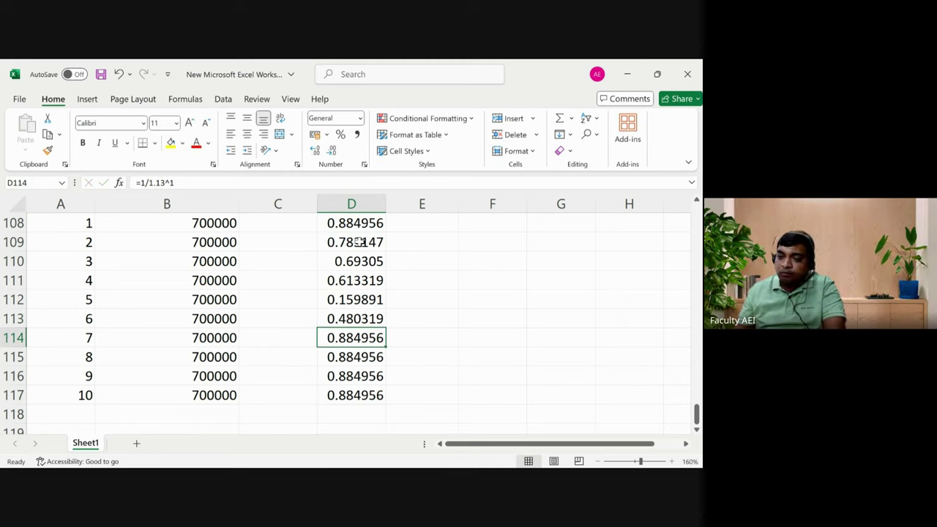
key("F2")
key("BackSpace")
type("7")
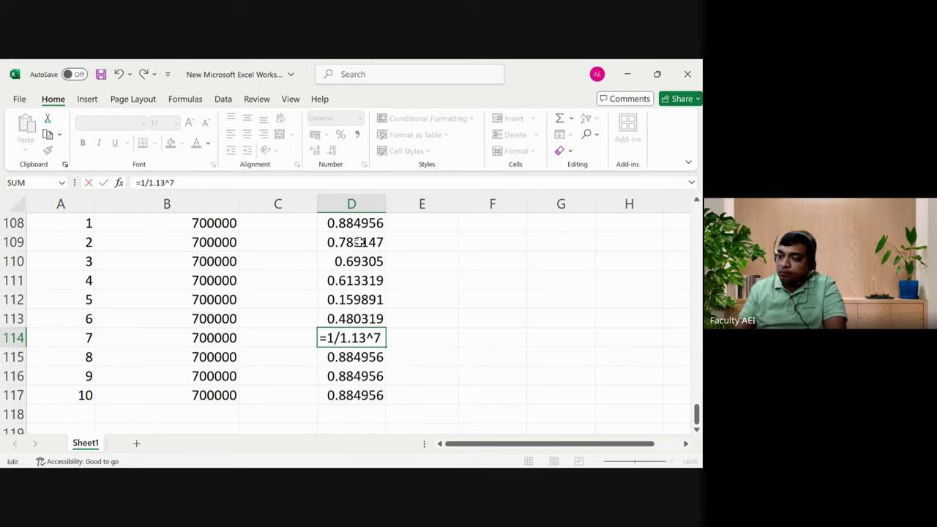
key("Return")
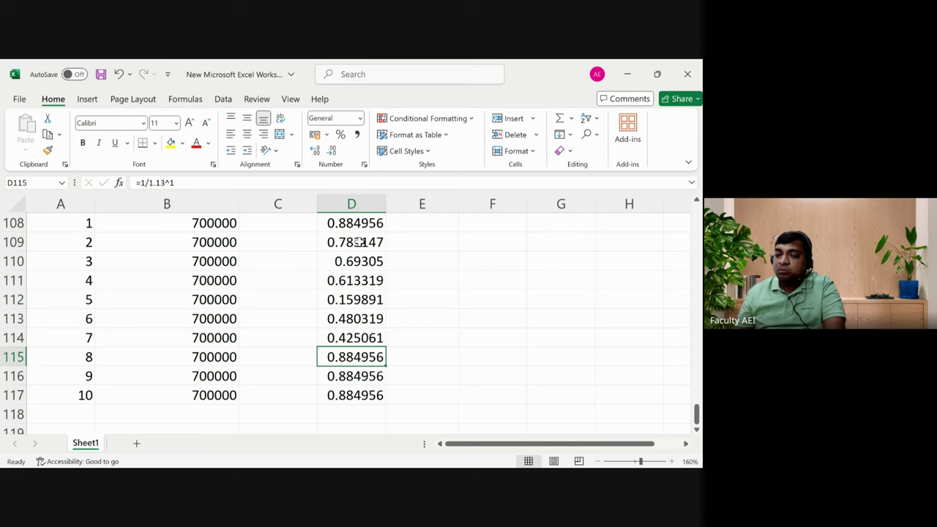
Edit the year 8 and year 9 factors in D115 and D116 to =1/1.13^8 and =1/1.13^9
key("F2")
key("BackSpace")
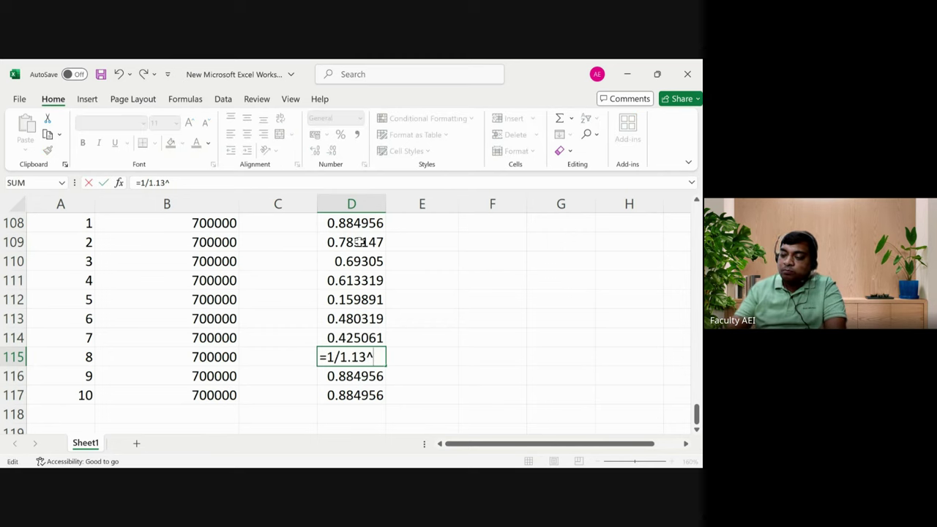
type("8")
key("Return")
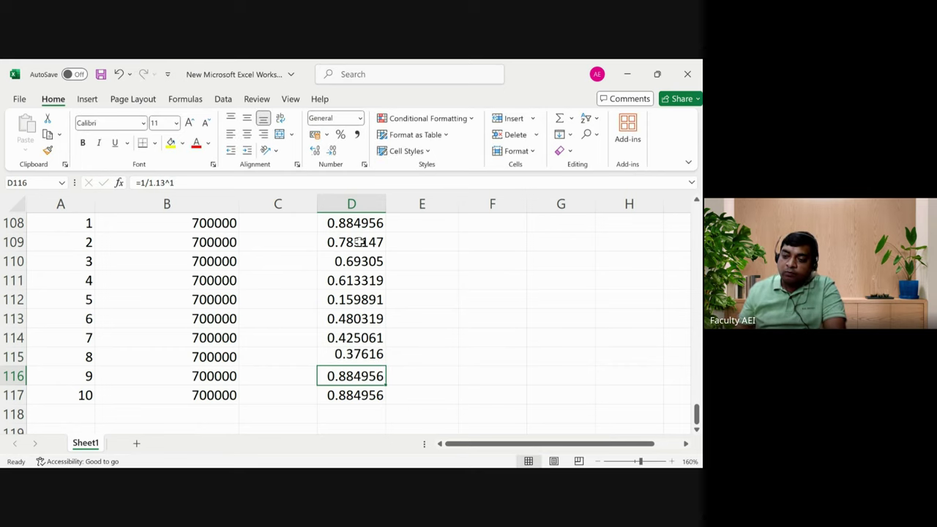
key("F2")
key("BackSpace")
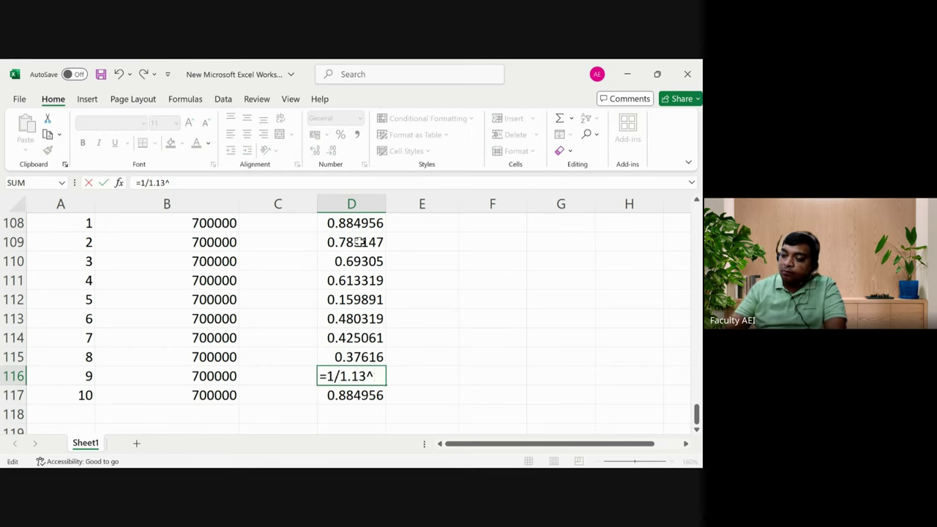
type("9")
key("Return")
Edit the year 10 factor in D117 to =1/1.13^10
key("F2")
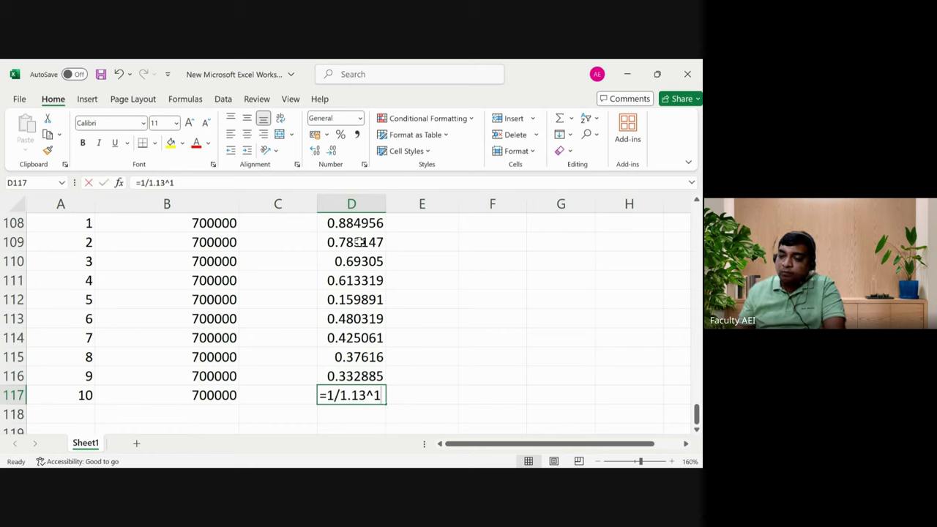
type("0")
key("Return")
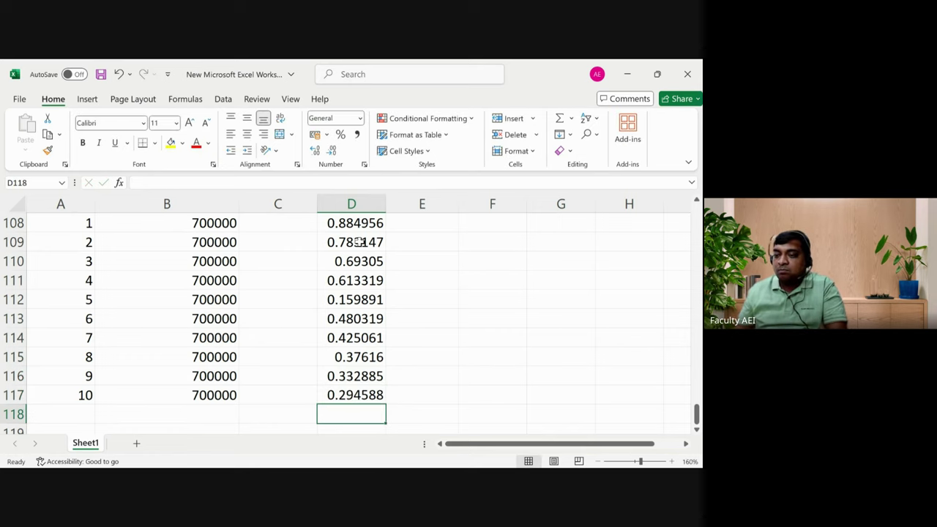
Correct the year 5 factor in D112 to =1/1.13^5
key("Up")
key("Up")
key("Up")
key("Up")
key("Up")
key("Up")
key("F2")
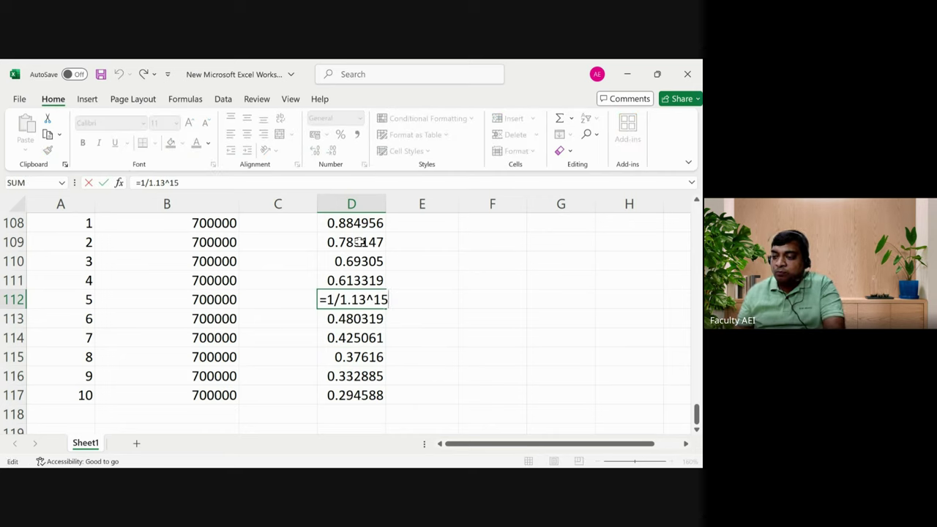
key("BackSpace")
key("BackSpace")
type("5")
key("Return")
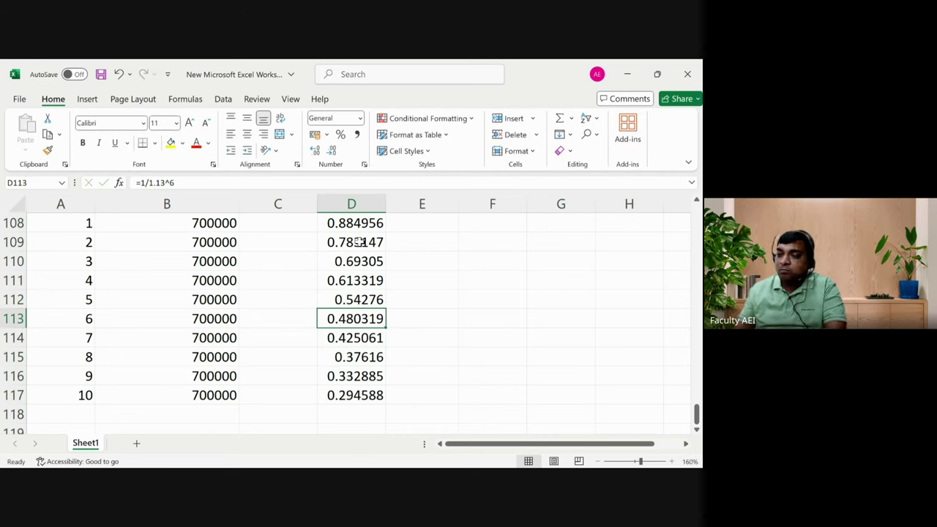
Check the formulas in the PVIF@13% column cell by cell to verify each year's exponent
key("Up")
key("Up")
key("Up")
key("Up")
key("Up")
key("Down")
key("Down")
key("Down")
key("Down")
key("Down")
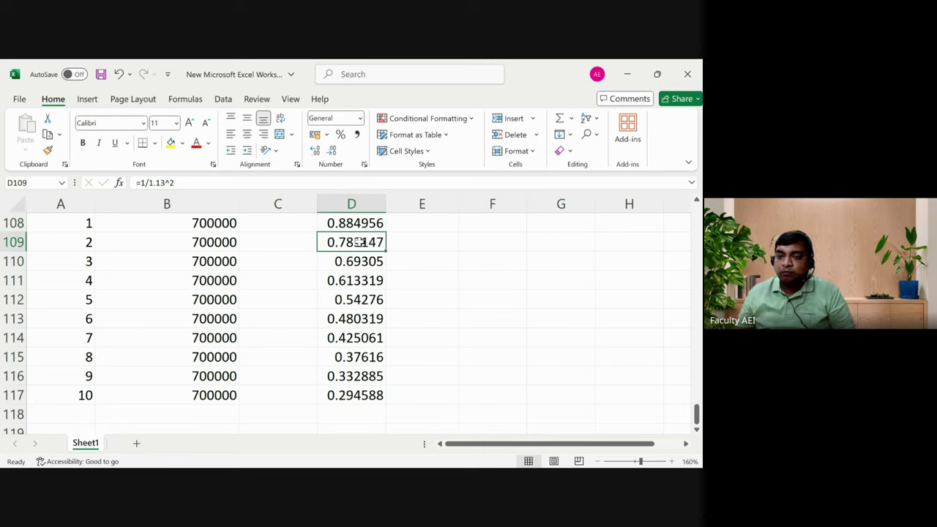
key("Down")
key("Down")
key("Down")
key("Down")
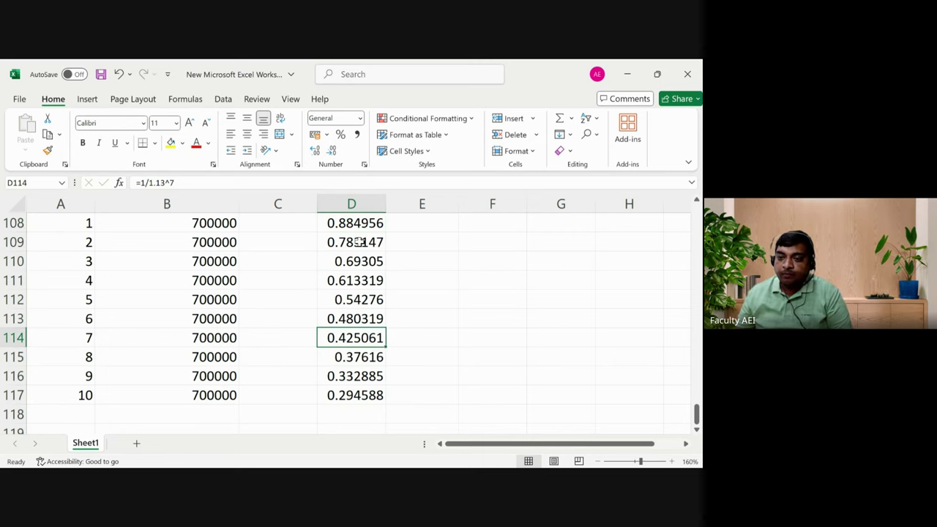
Add the heading PV in F107 beside the discount factor column
key("Up")
key("Up")
key("Up")
key("Up")
key("Up")
key("Up")
key("Up")
key("Up")
key("Up")
key("Up")
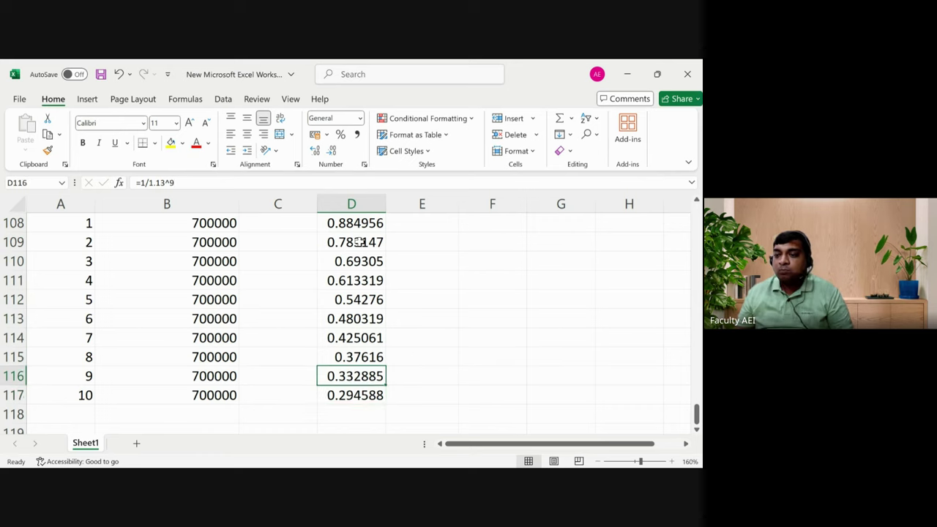
key("Right")
key("Right")
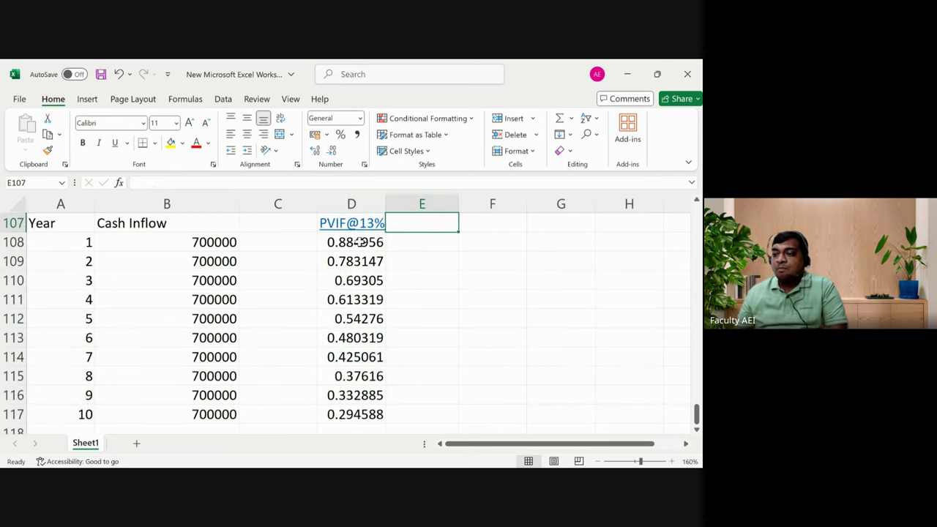
type("PV")
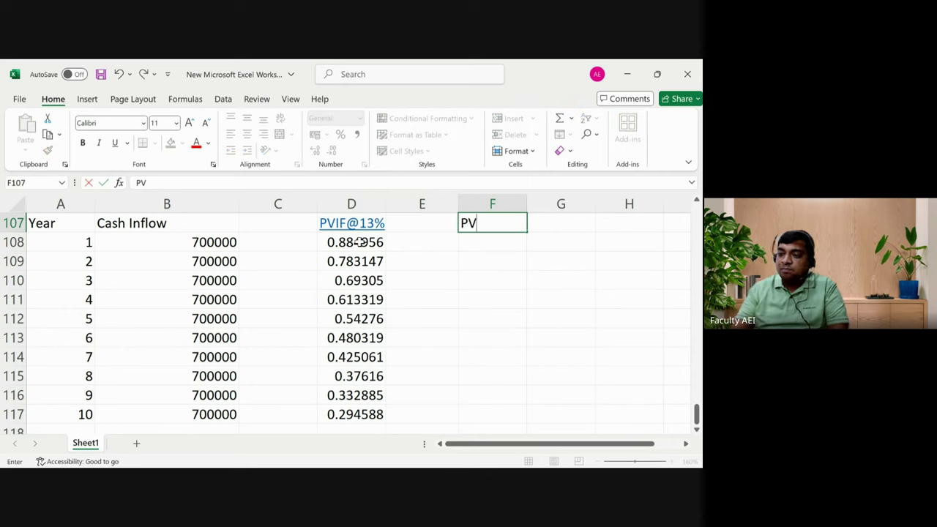
key("Return")
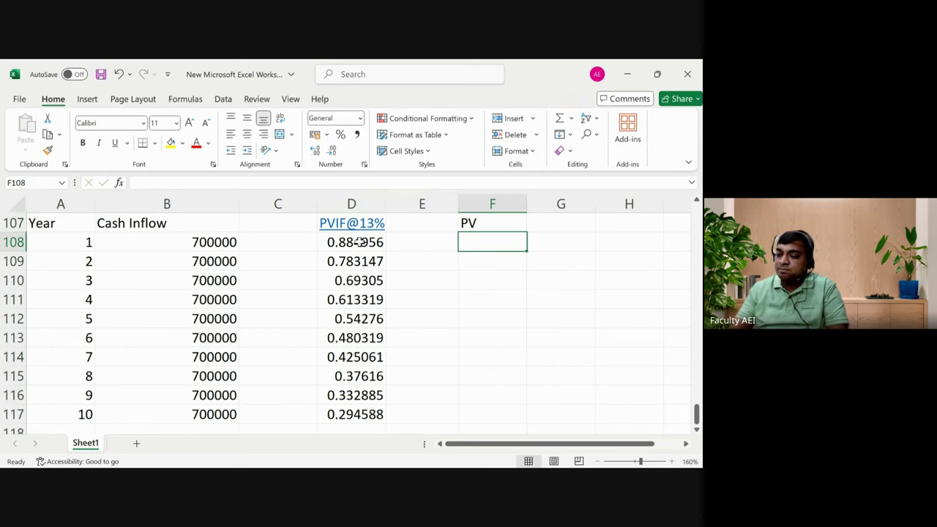
Calculate the year 1 present value in F108 as =D108*B108
type("=")
key("Left")
key("Left")
type("*")
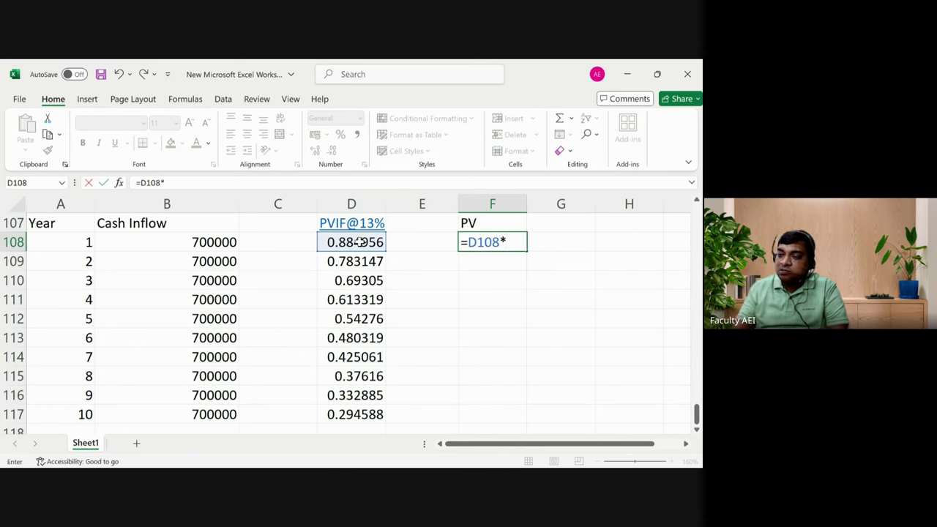
key("Left")
key("Left")
key("Left")
key("Left")
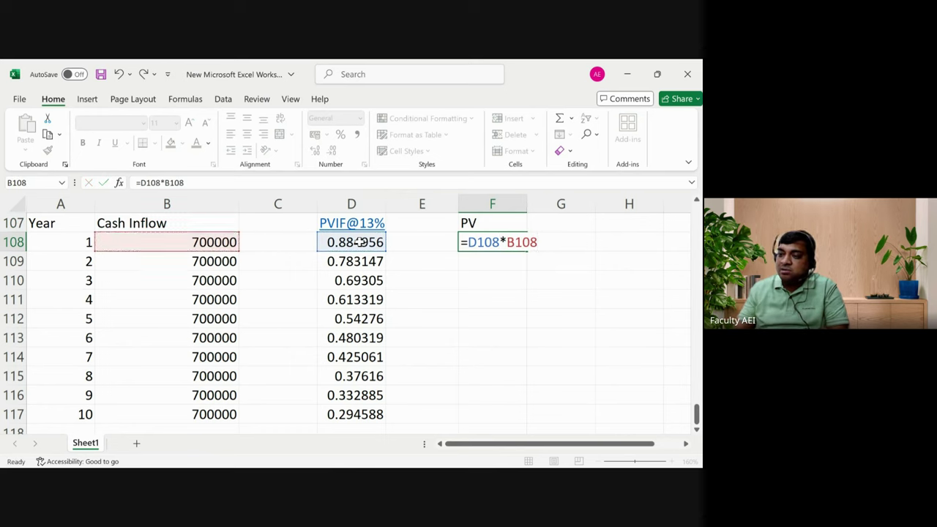
key("ctrl+Return")
Copy the year 1 present value formula from F108 down to F117 for years 1 to 10
key("ctrl+c")
key("shift+Down")
key("shift+Down")
key("shift+Down")
key("shift+Down")
key("shift+Down")
key("shift+Down")
key("shift+Down")
key("shift+Down")
key("shift+Down")
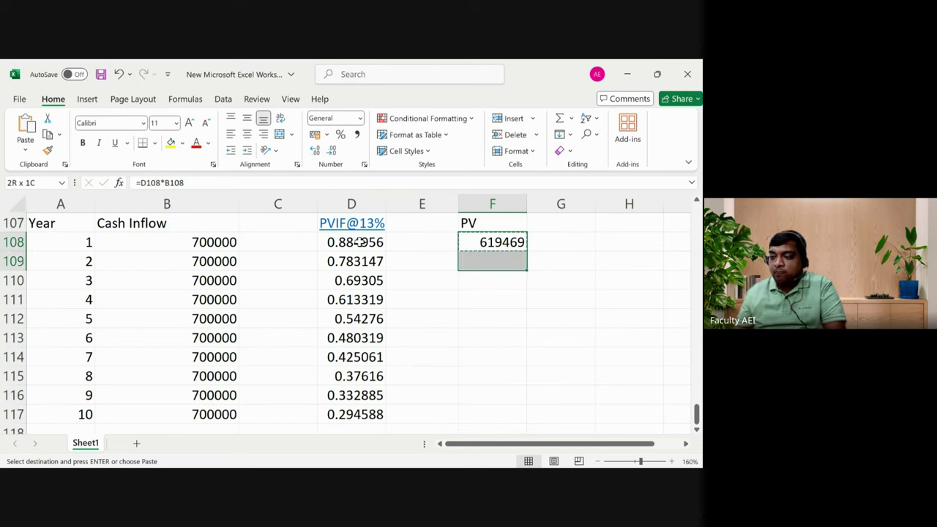
key("Return")
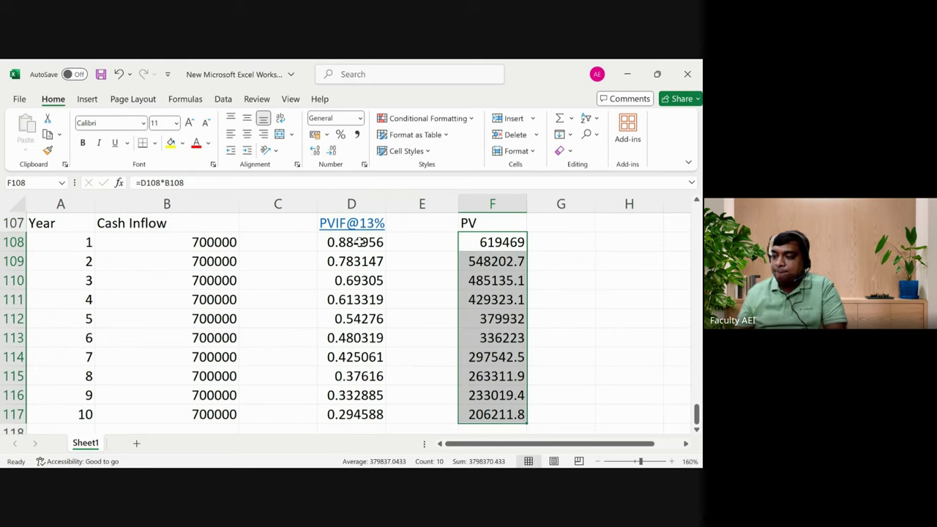
Set the sheet zoom to 150% and hide the ribbon by switching to full-screen mode
key("Down")
key("Down")
key("Down")
key("Down")
key("Down")
key("Down")
key("Down")
key("Down")
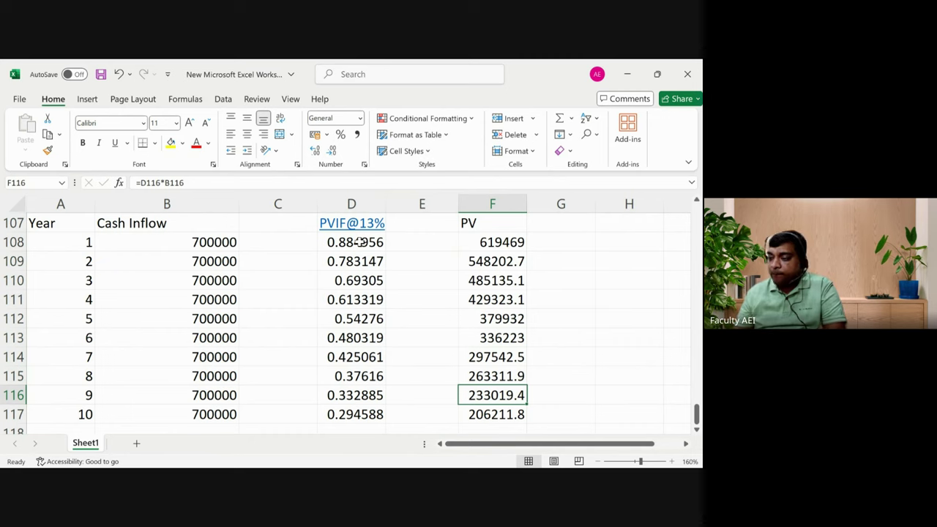
left_click(601, 461)
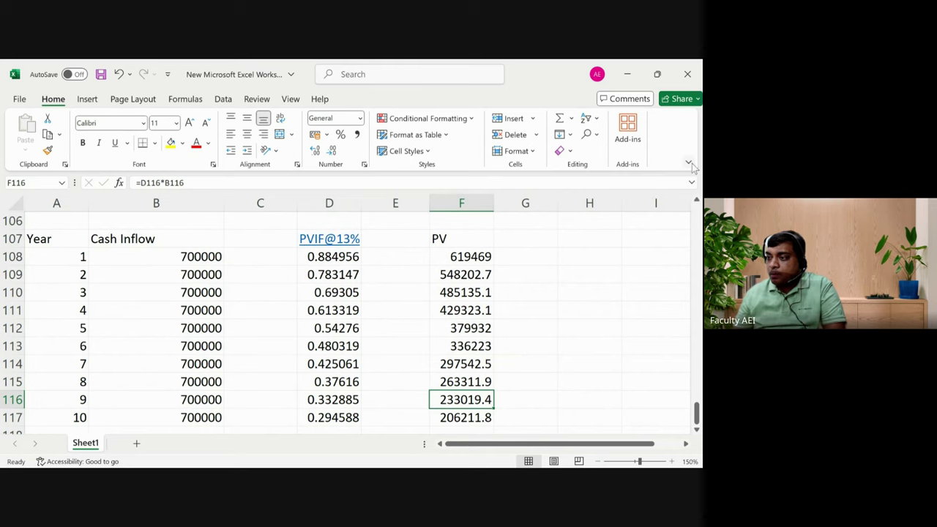
left_click(689, 162)
left_click(614, 199)
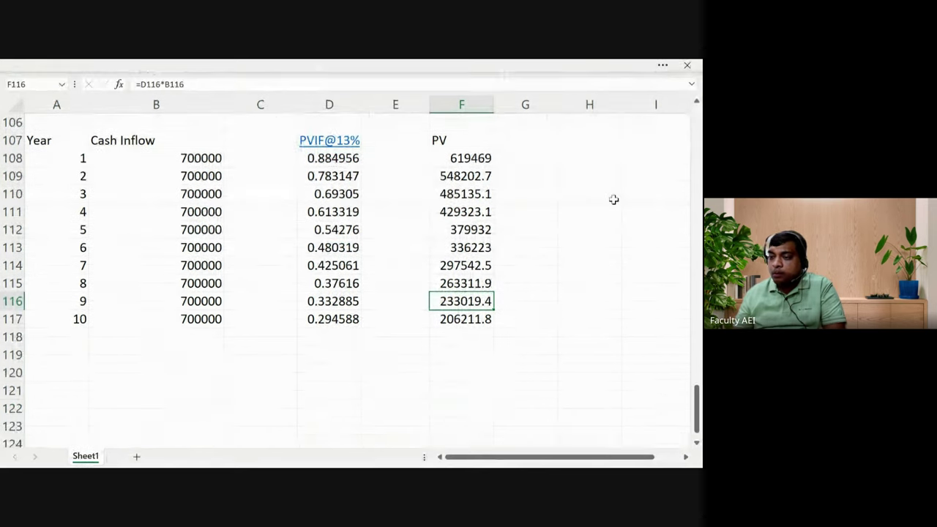
Underline the year 10 present value in F117 and go to the empty cell below it
key("Down")
key("Down")
key("Up")
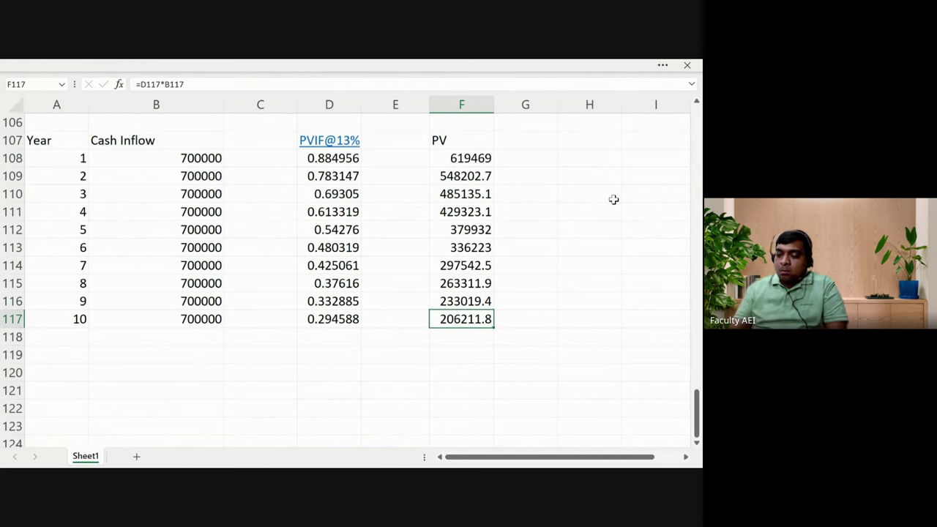
key("Down")
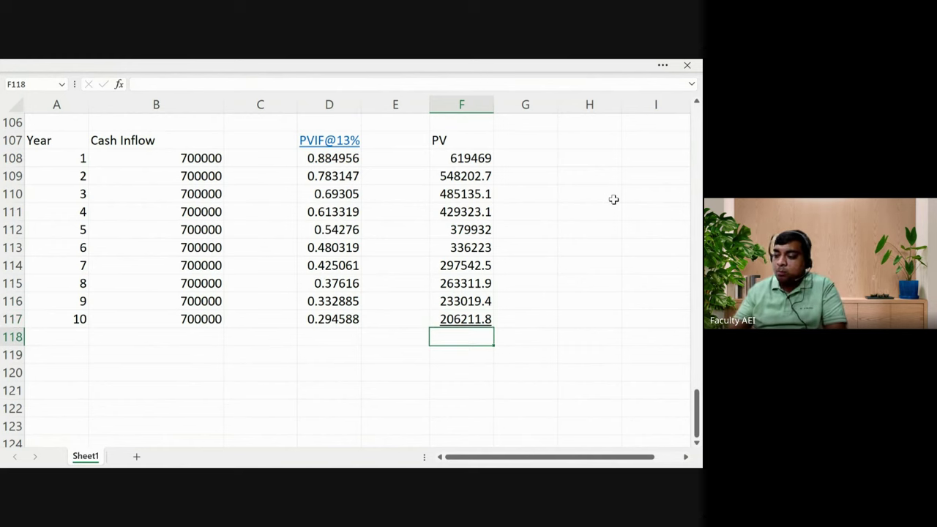
Total the present values in F118 with =SUM(F108:F117)
type("=sum(")
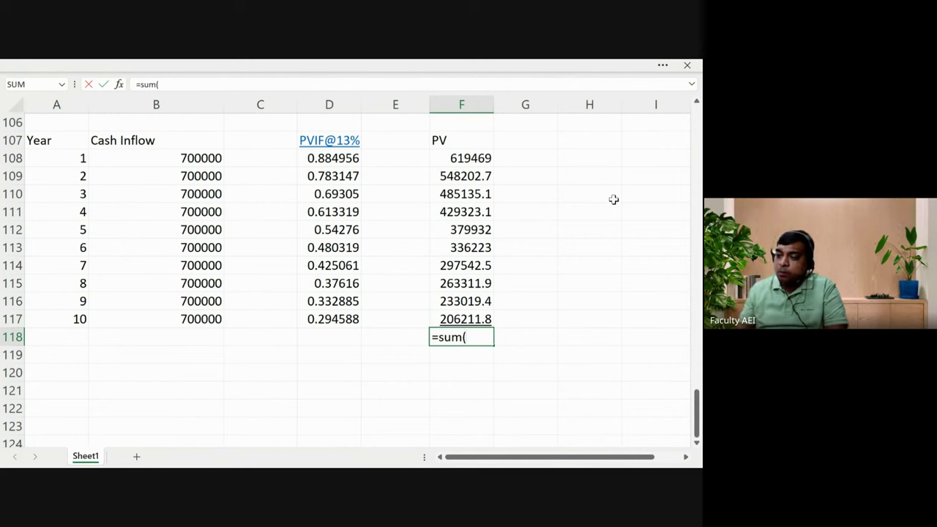
key("Up")
key("Up")
key("Up")
key("Up")
key("Up")
key("Up")
key("Up")
key("Up")
key("Up")
key("Up")
key("shift+Down")
key("shift+Down")
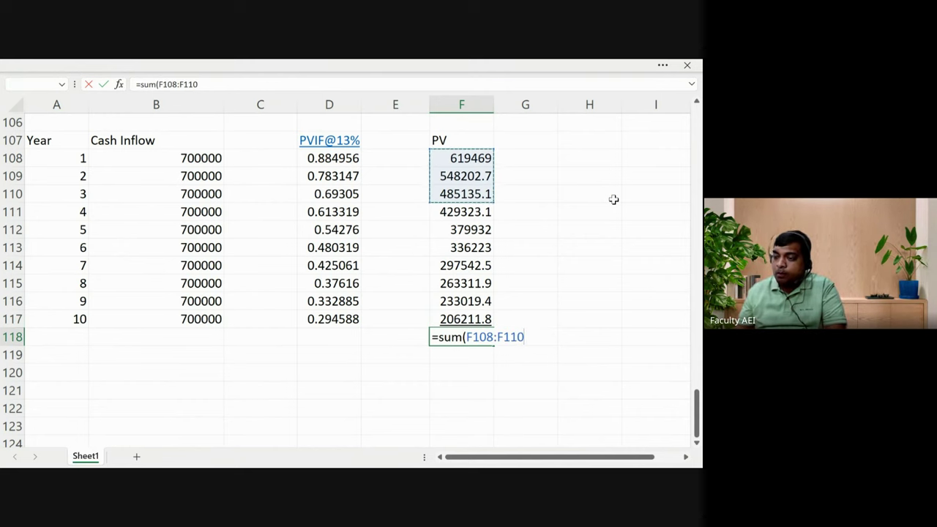
key("shift+Down")
key("shift+Down")
key("shift+Down")
key("shift+Down")
key("shift+Down")
key("shift+Down")
key("shift+Down")
type(")")
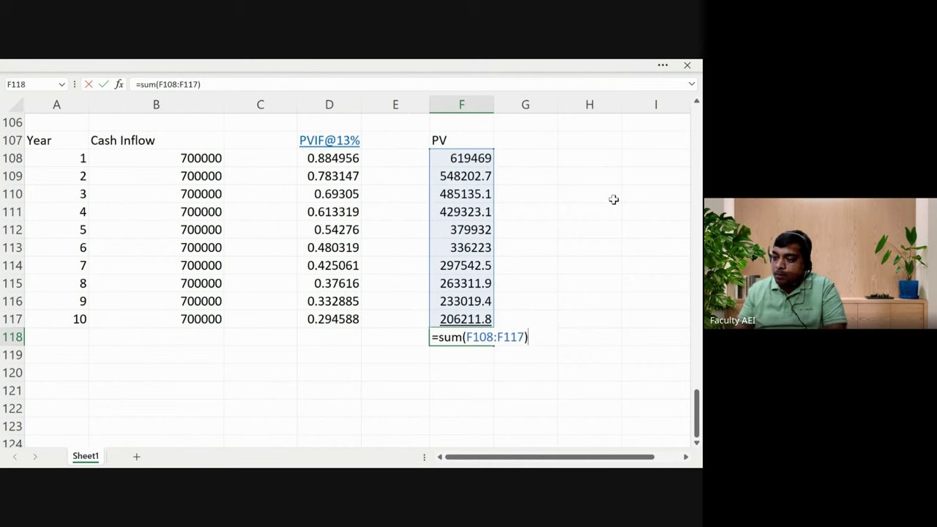
key("Return")
key("Up")
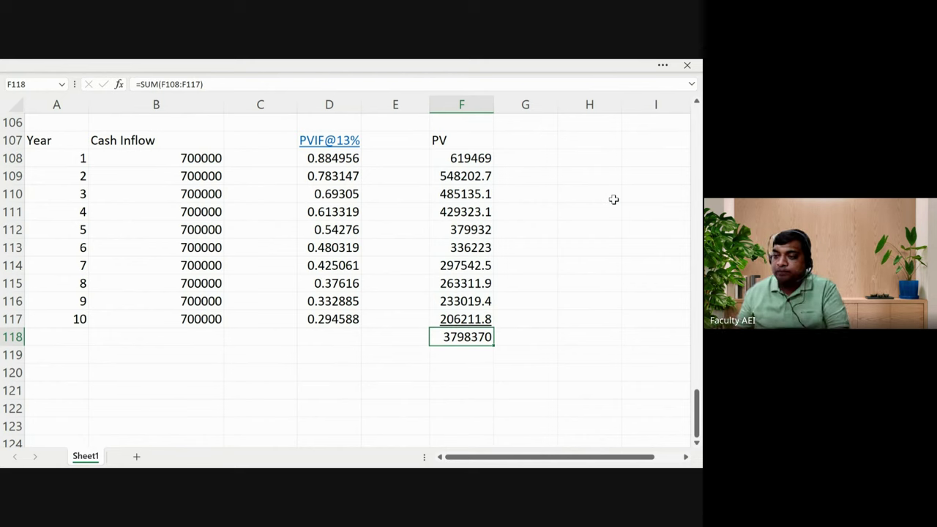
Change the discount factor column heading in D107 to PVIF@10%
key("Up")
key("Up")
key("Up")
key("Up")
key("Up")
key("Up")
key("Up")
key("Up")
key("Up")
key("Up")
key("Up")
key("Left")
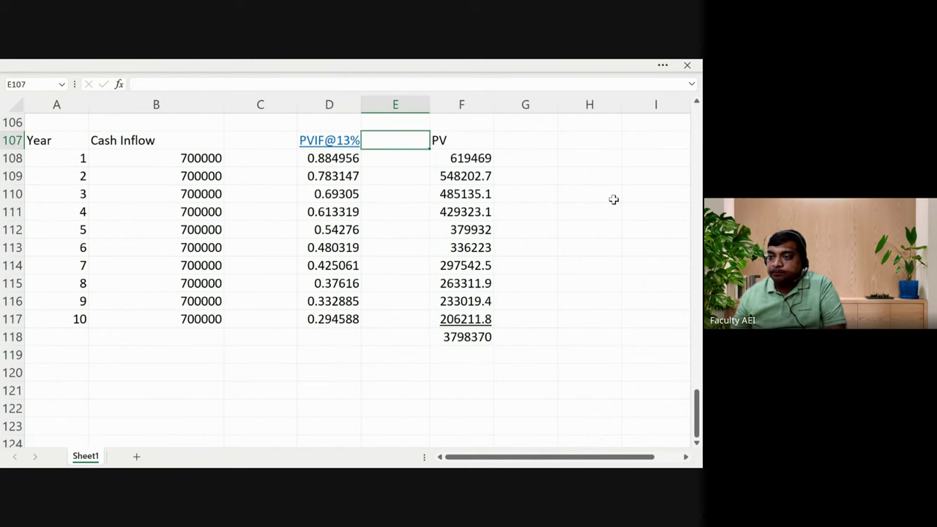
key("Left")
key("F2")
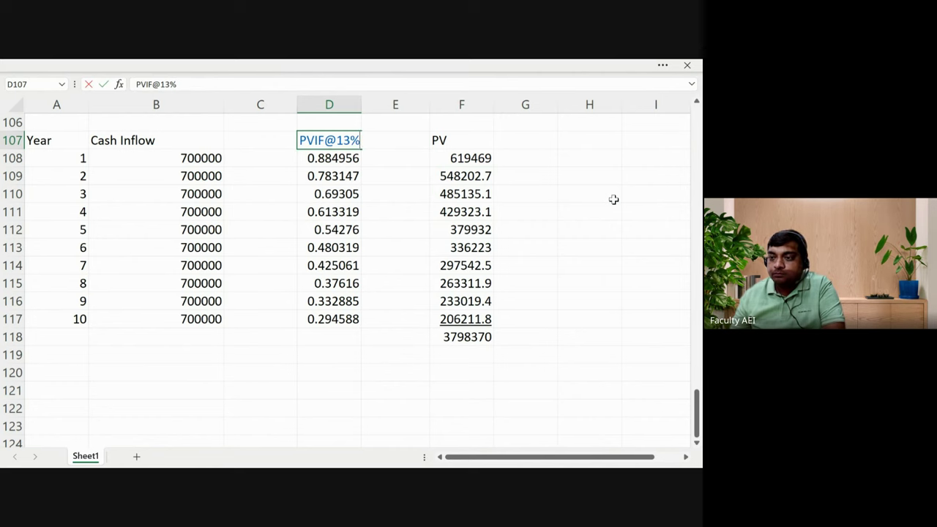
key("Left")
key("BackSpace")
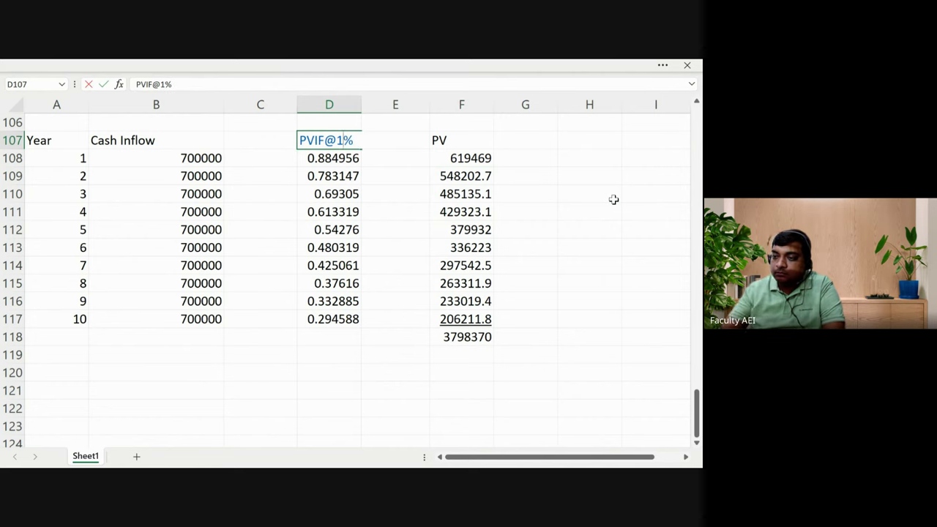
type("0")
key("Return")
Edit the year 1 and year 2 factors in D108 and D109 to =1/1.10^1 and =1/1.10^2
key("F2")
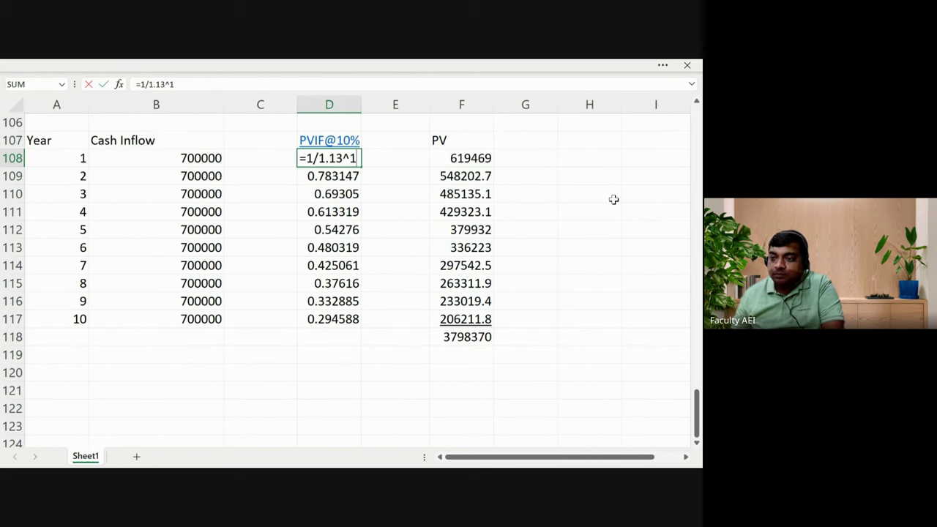
key("Right")
key("BackSpace")
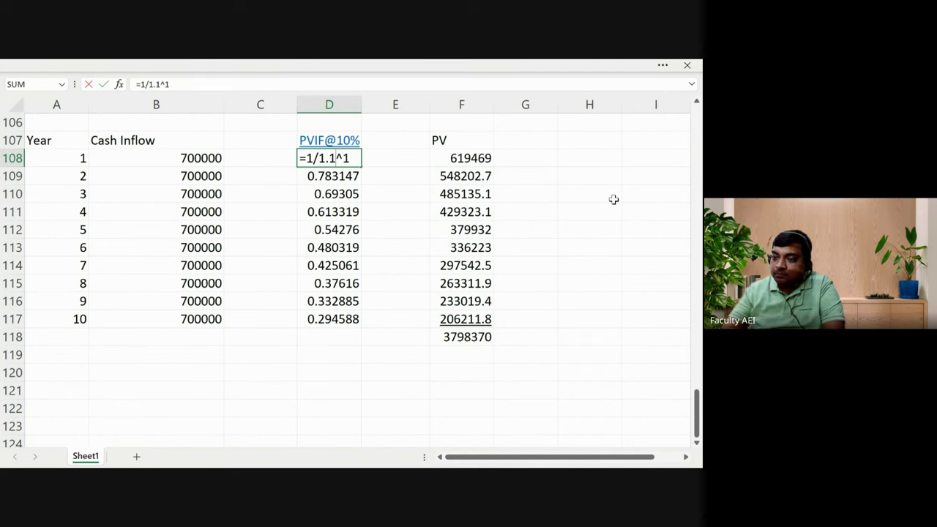
type("0")
key("Return")
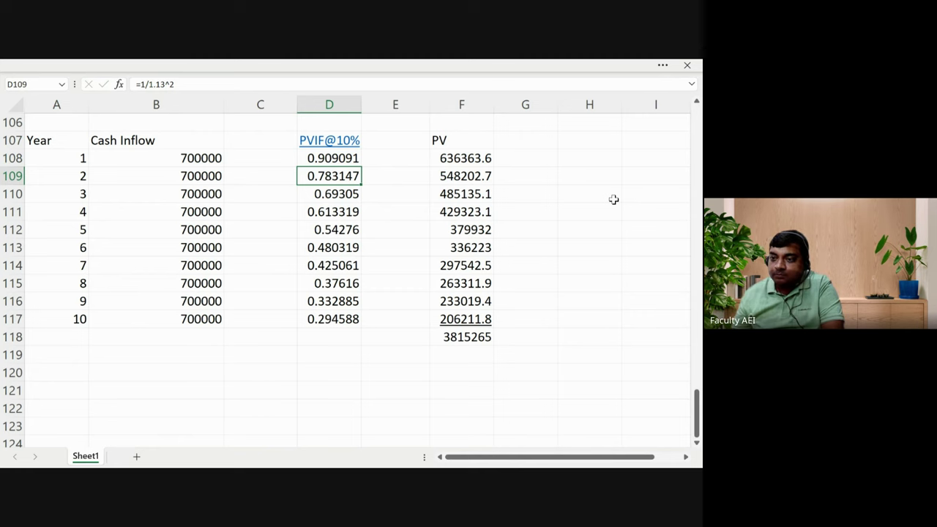
key("F2")
key("Left")
key("Left")
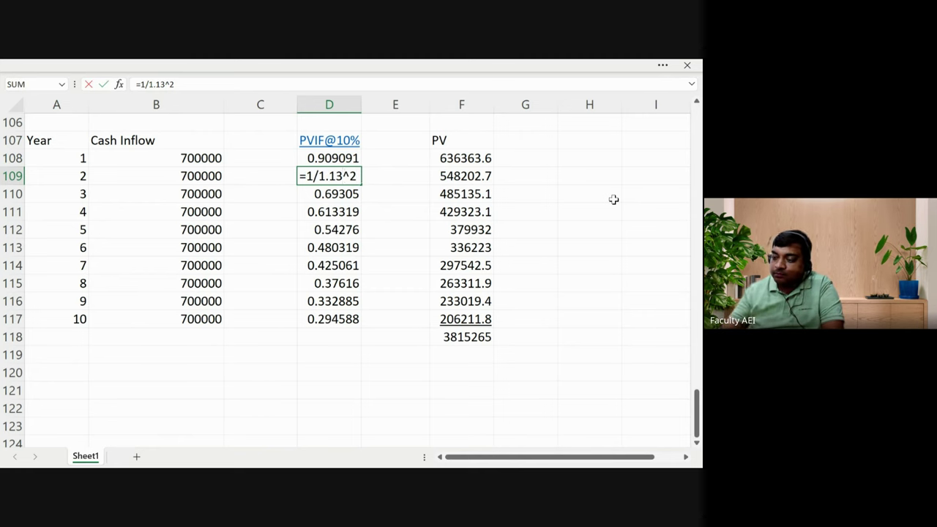
key("BackSpace")
type("0")
key("Return")
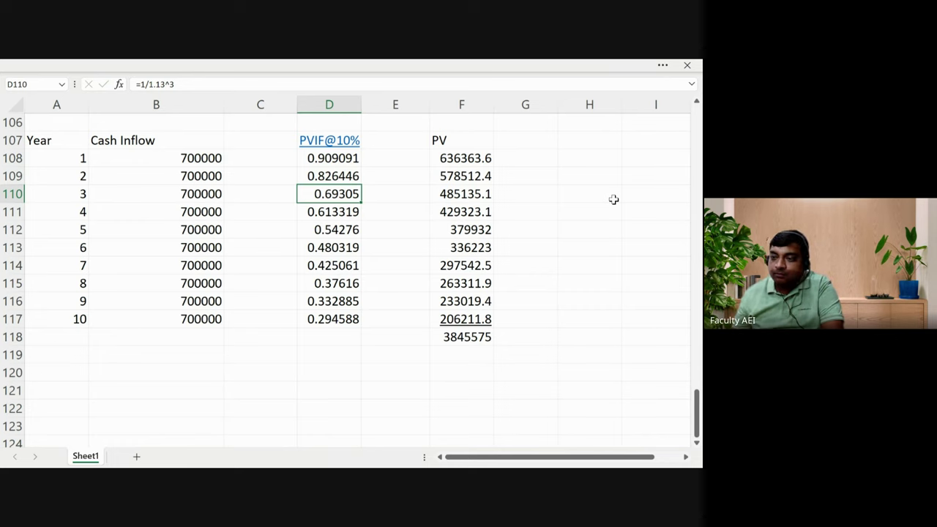
Edit the year 3 and year 4 factors in D110 and D111 to =1/1.10^3 and =1/1.10^4
key("F2")
key("Left")
key("Left")
key("BackSpace")
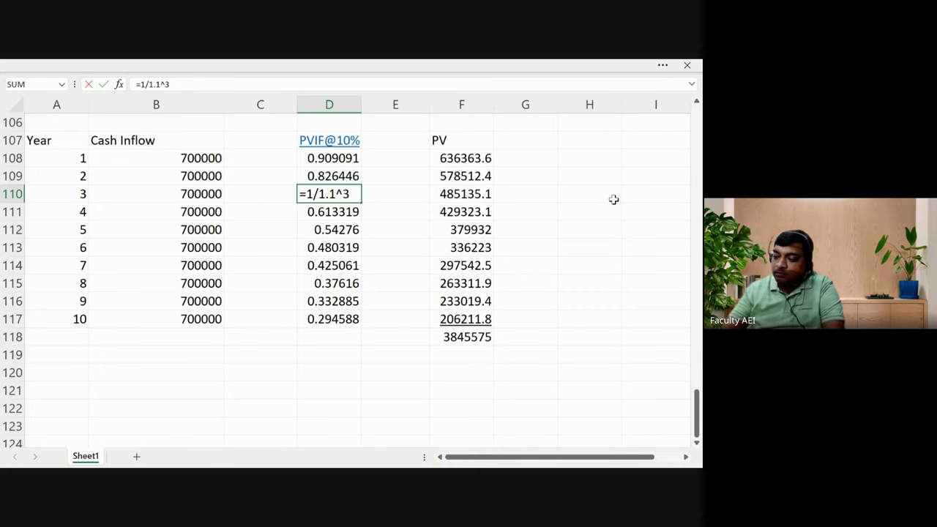
type("0")
key("Return")
key("F2")
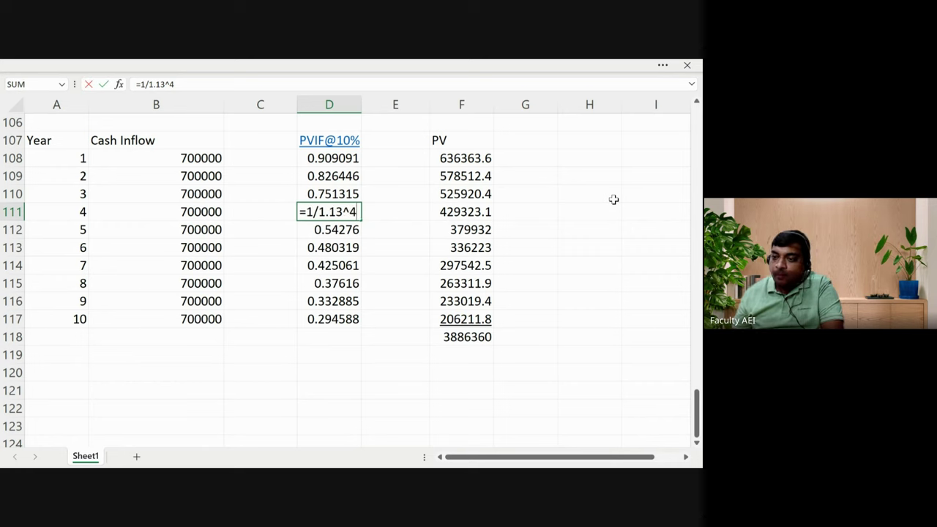
key("Left")
key("Left")
key("BackSpace")
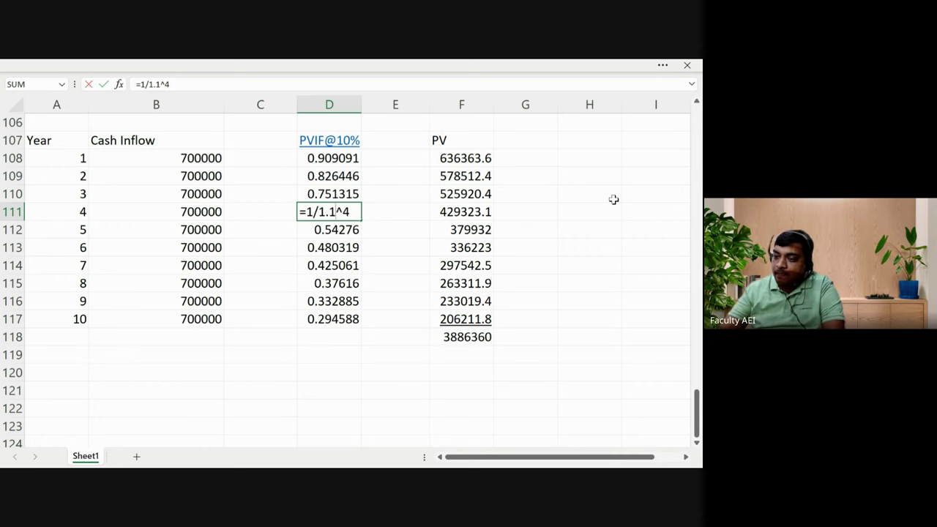
type("0")
key("Return")
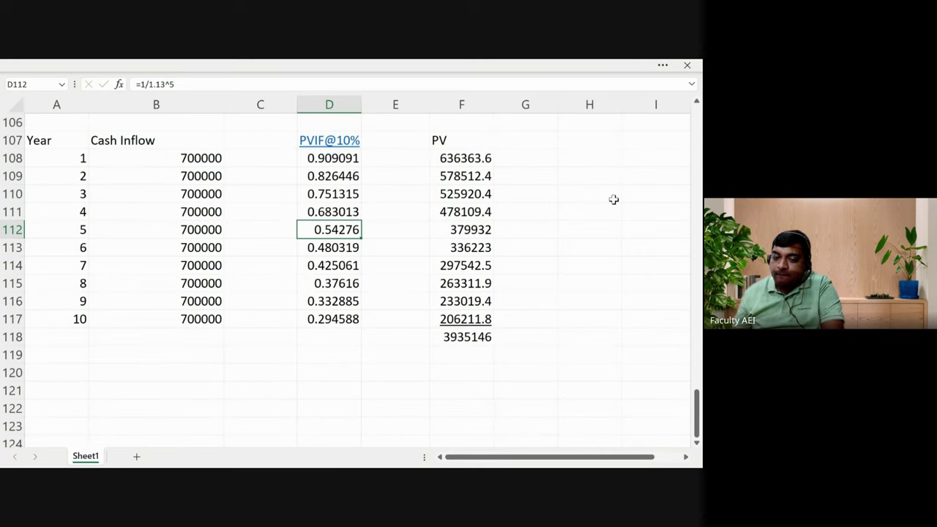
Edit the year 5 and year 6 factors in D112 and D113 to =1/1.10^5 and =1/1.10^6
key("F2")
key("Left")
key("Left")
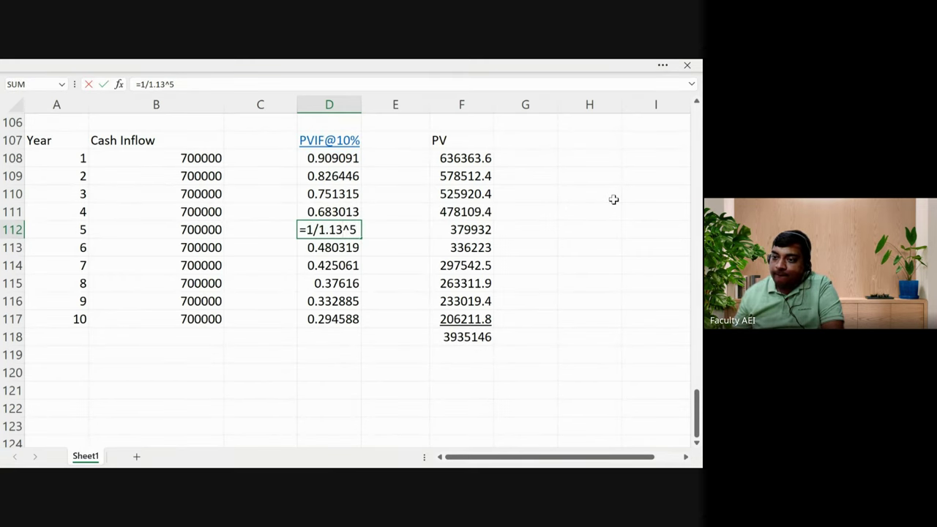
key("BackSpace")
type("0")
key("Return")
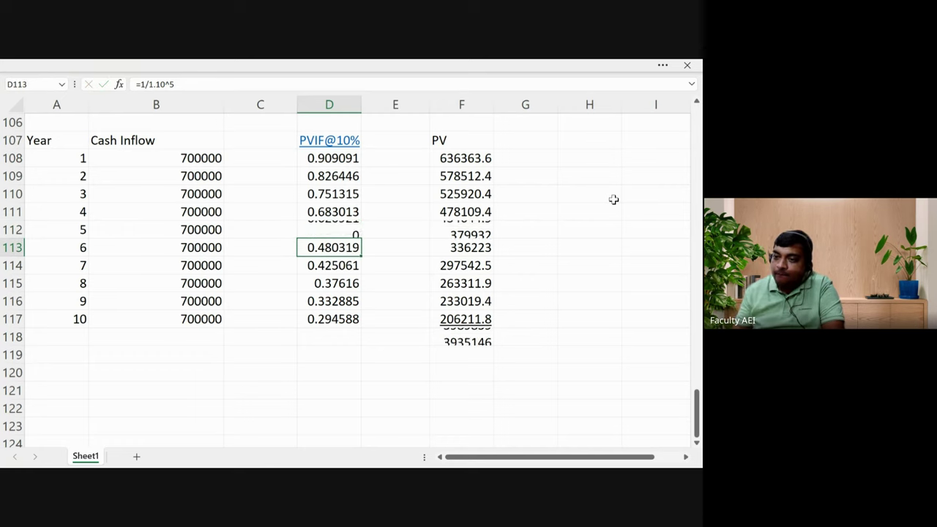
key("F2")
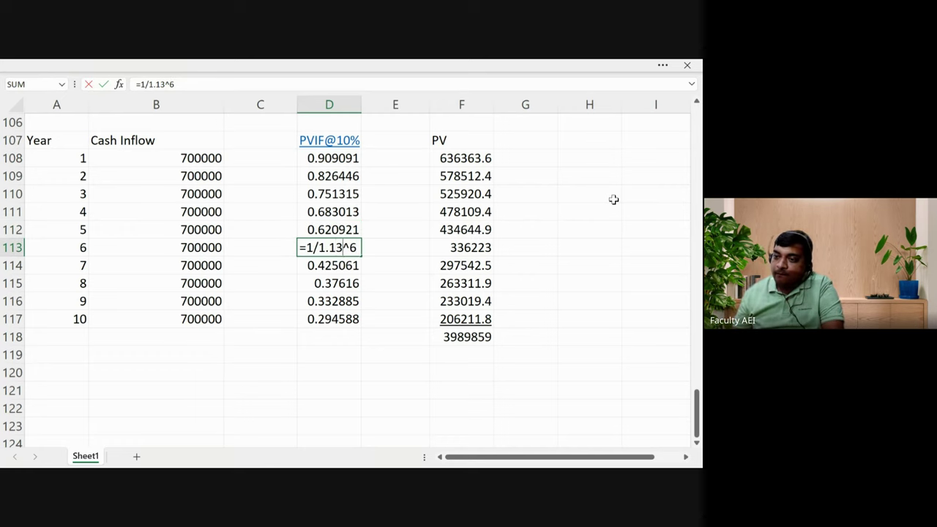
key("BackSpace")
type("0")
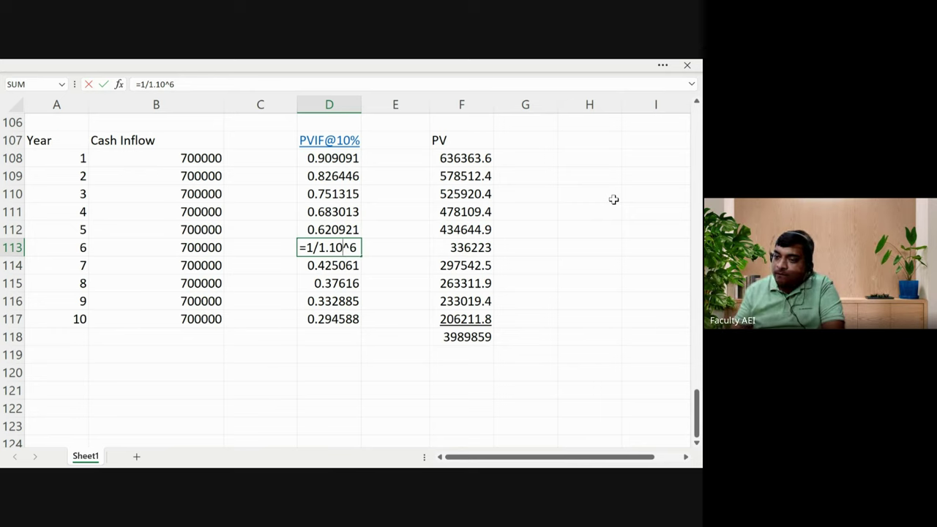
key("Return")
Edit the year 7 factor in D114 to =1/1.10^7
key("F2")
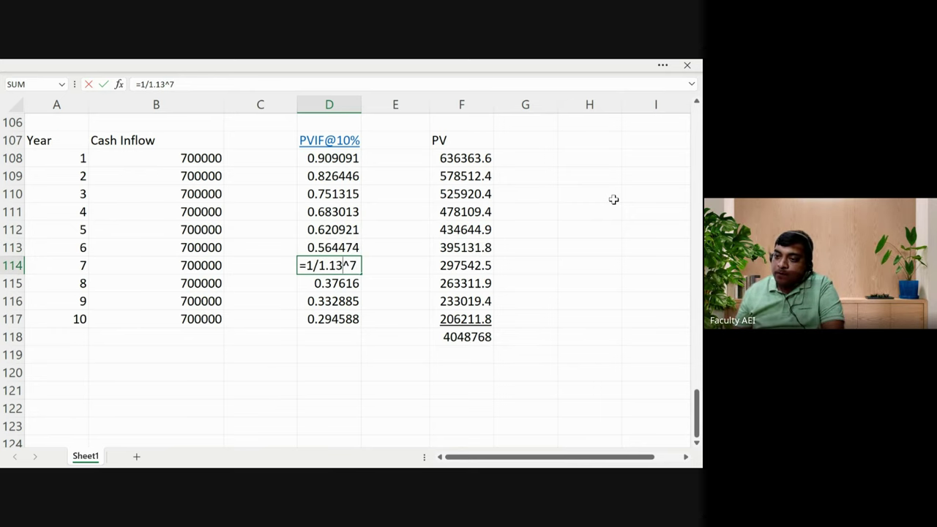
key("BackSpace")
type("0")
key("Return")
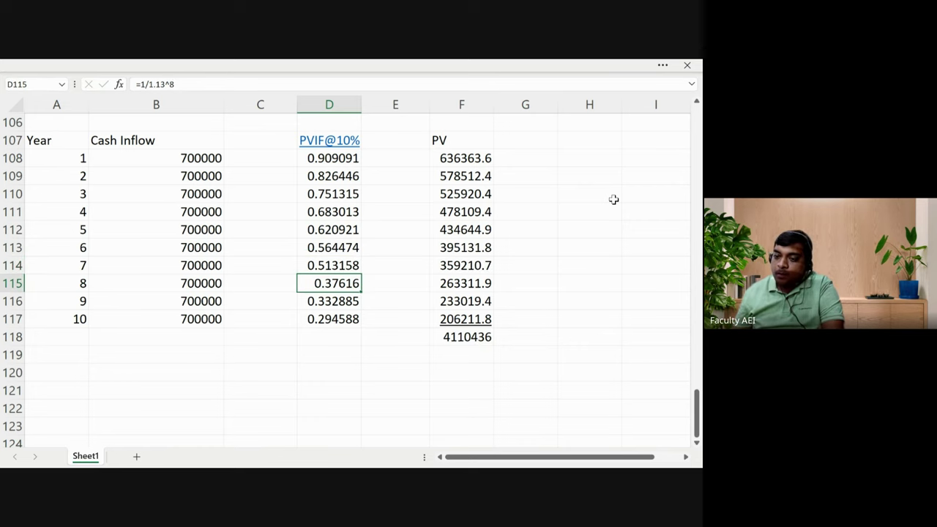
Edit the year 8 and year 9 factors in D115 and D116 to =1/1.10^8 and =1/1.10^9
key("F2")
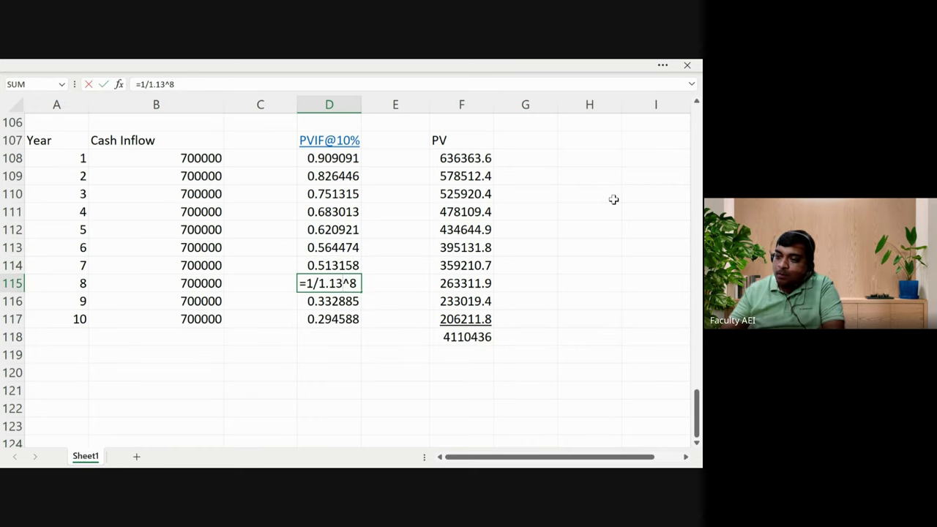
key("BackSpace")
type("0")
key("Return")
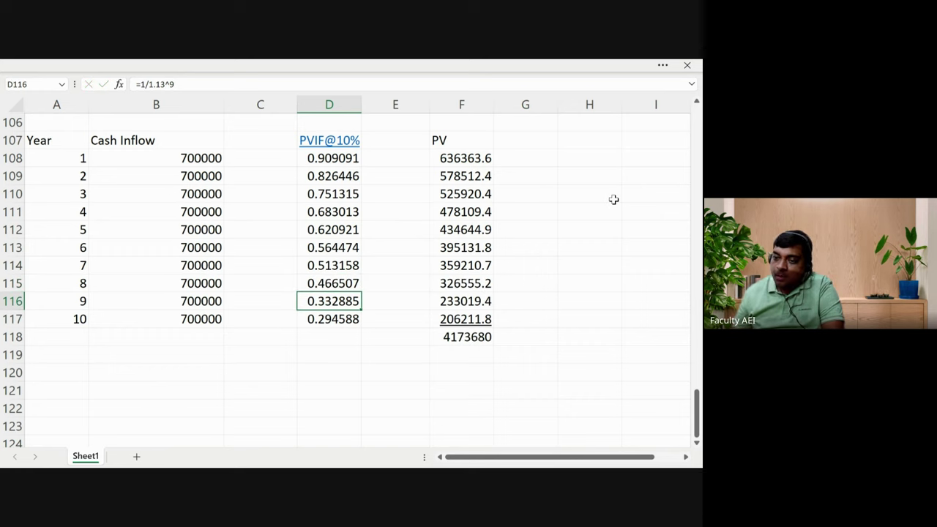
key("F2")
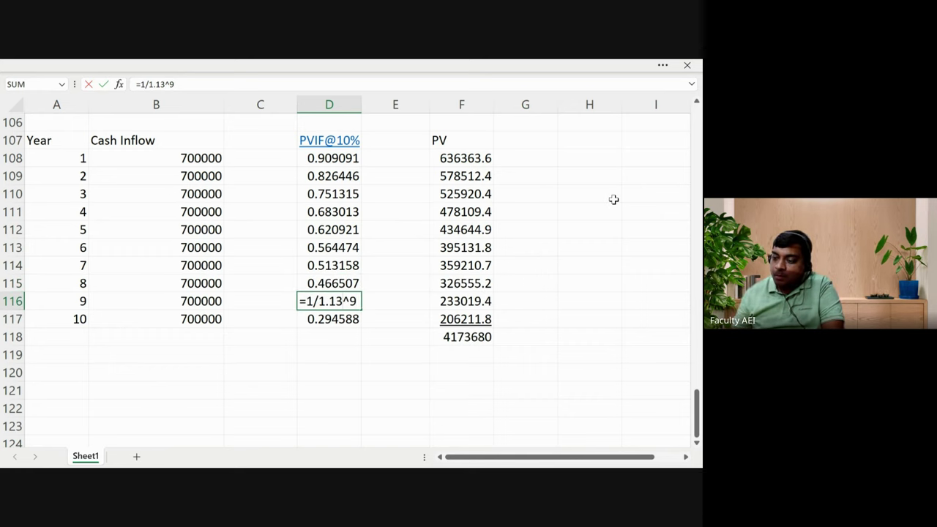
key("BackSpace")
type("0")
key("Return")
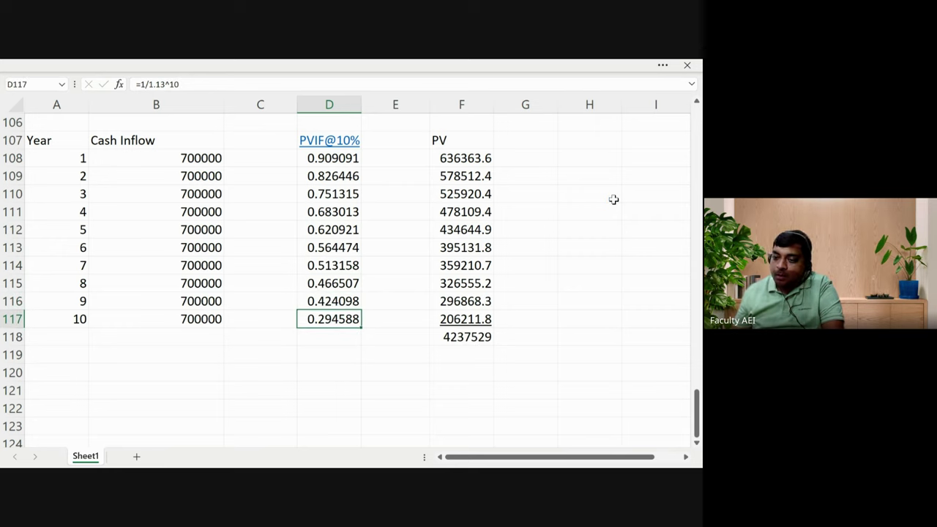
Edit the year 10 factor in D117 to =1/1.10^10
key("F2")
key("Left")
key("Left")
key("Left")
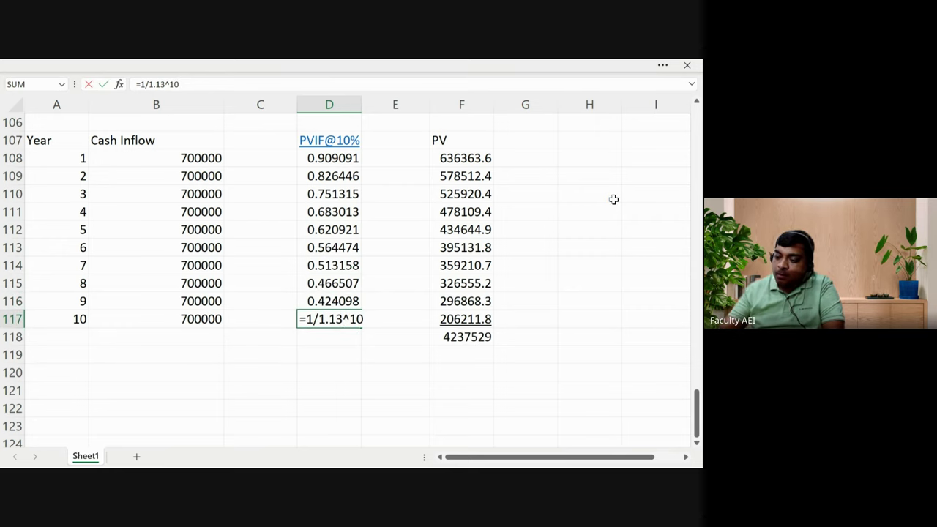
key("BackSpace")
type("0")
key("Return")
Review the 10% discount factors in D108:D117 and the present value total in F118
key("Up")
key("Up")
key("Up")
key("Up")
key("Up")
key("Up")
key("Up")
key("Up")
key("Up")
key("Up")
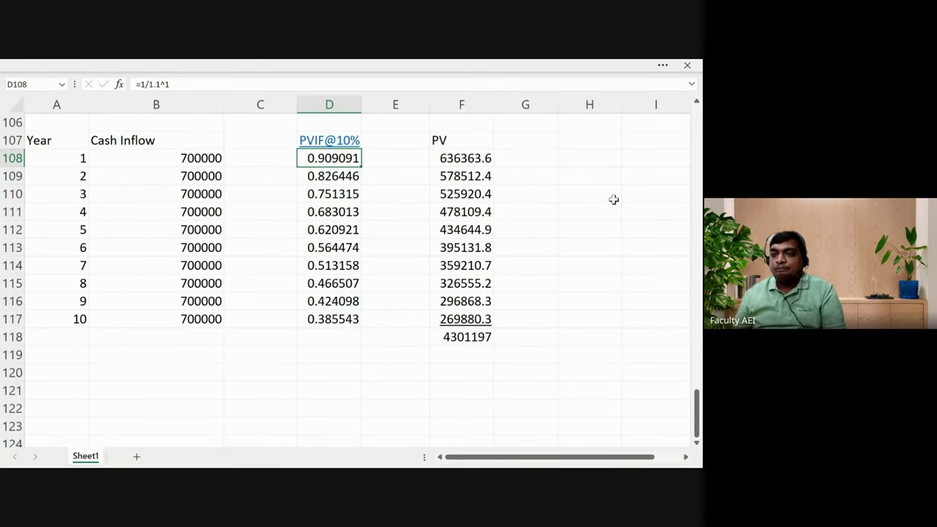
key("Down")
key("Down")
key("Down")
key("Down")
key("Down")
key("Down")
key("Down")
key("Down")
key("Down")
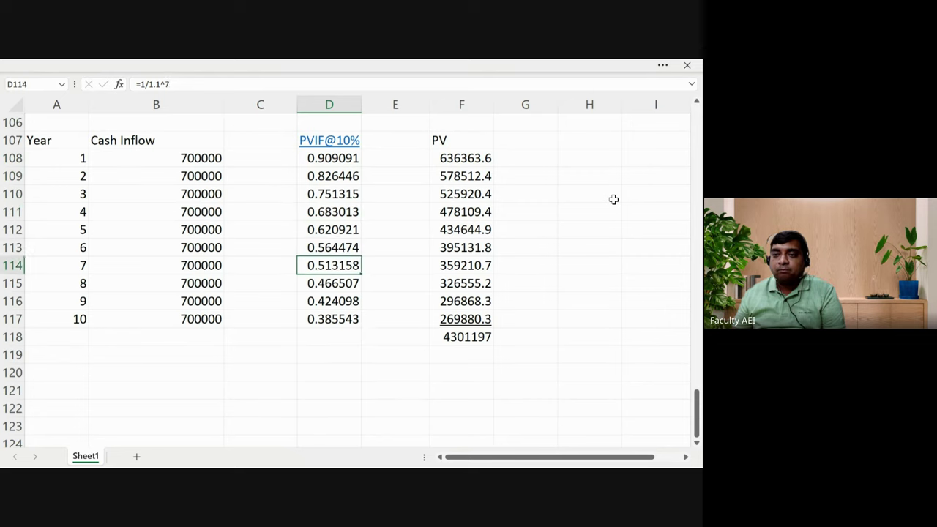
key("Down")
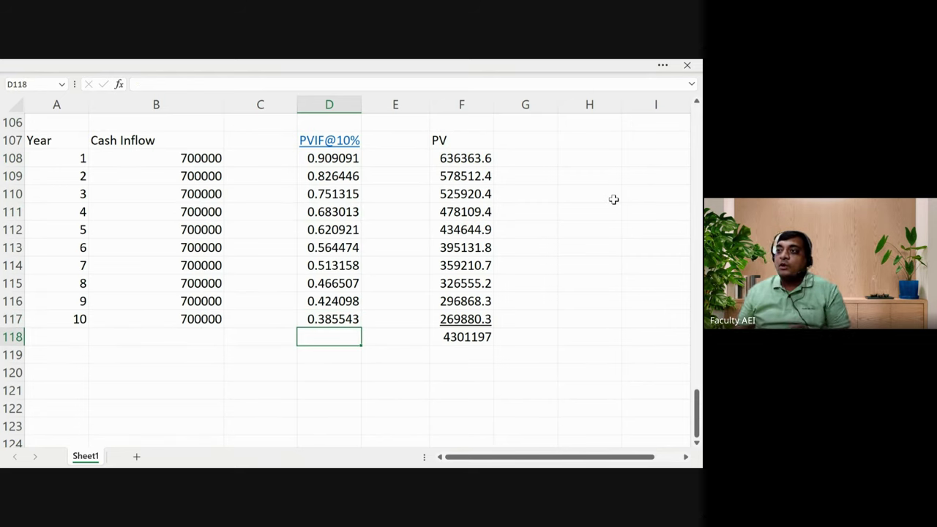
key("Right")
key("Right")
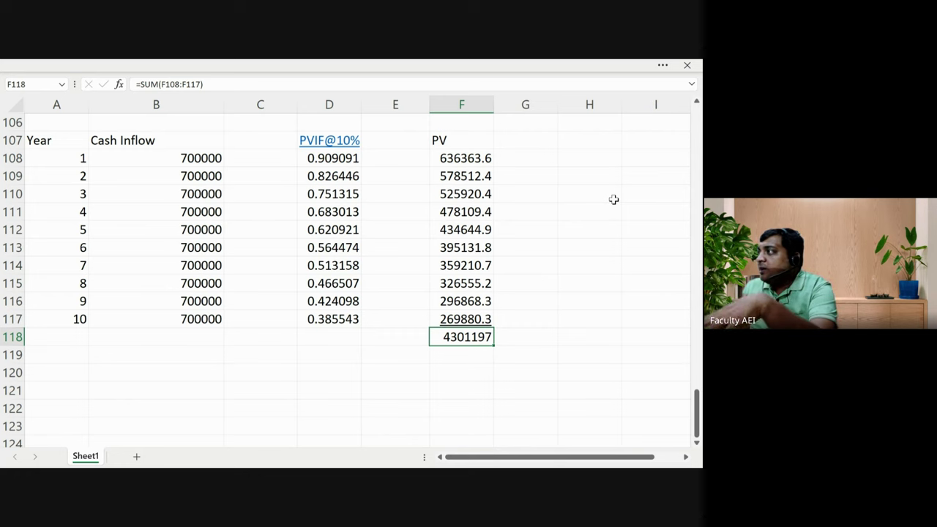
Enter the rate 15% in C120, below the 10% present value table
key("Down")
key("Down")
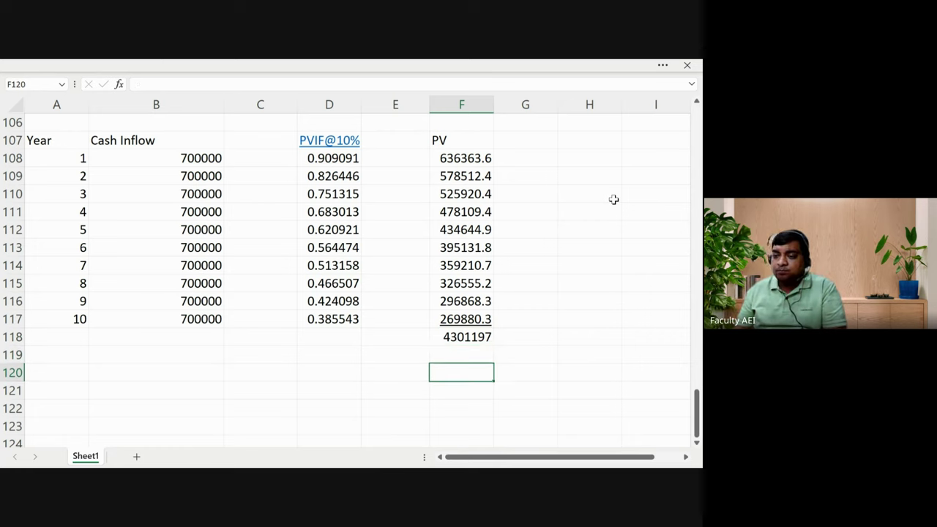
key("Left")
key("Left")
key("Left")
type("15%")
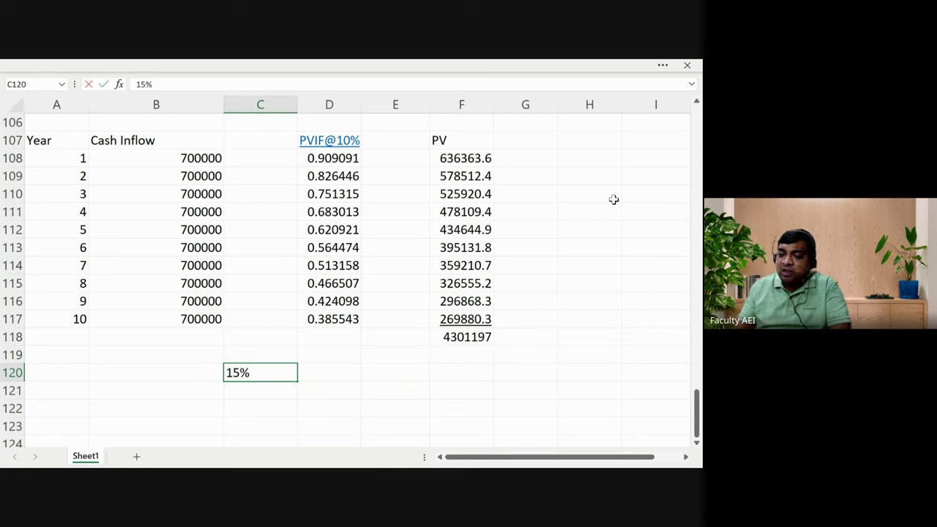
key("Tab")
key("Left")
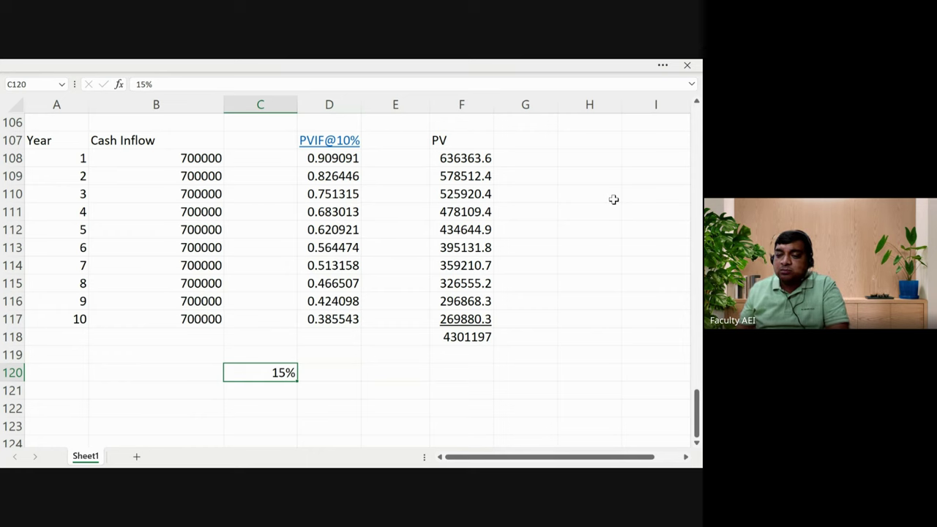
Enter 35 in E120, in the same row as the 15% rate
key("Right")
key("Right")
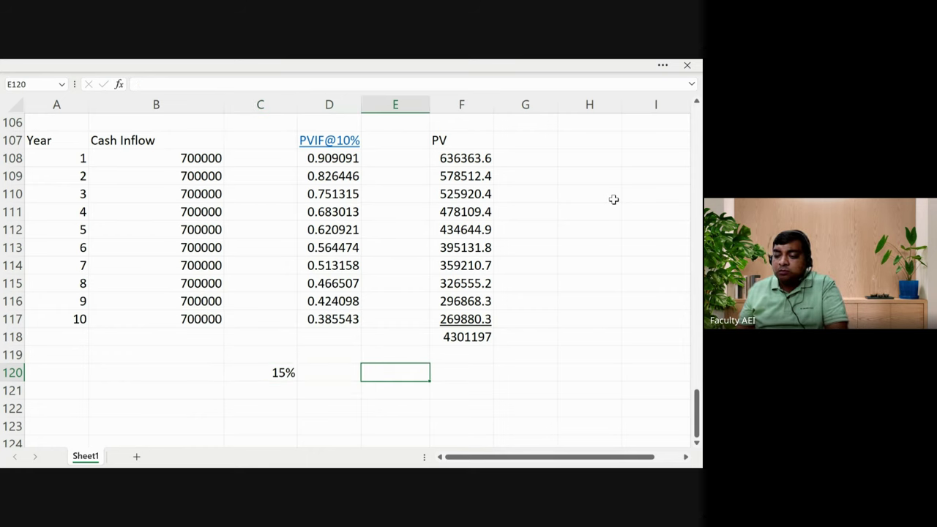
type("35")
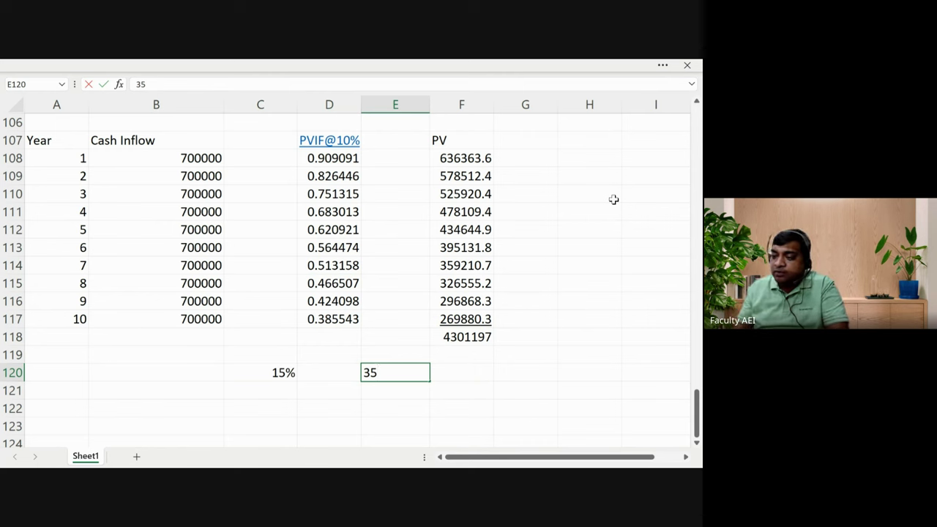
key("Up")
Look up the total present value of inflows at 15% in F78 of the Net Present Value table
key("Up")
key("Up")
key("Up")
key("Up")
key("Up")
key("Up")
key("Up")
key("Up")
key("Up")
key("Up")
key("Up")
key("Up")
key("Up")
key("Up")
key("Up")
key("Up")
key("Up")
key("Up")
key("Up")
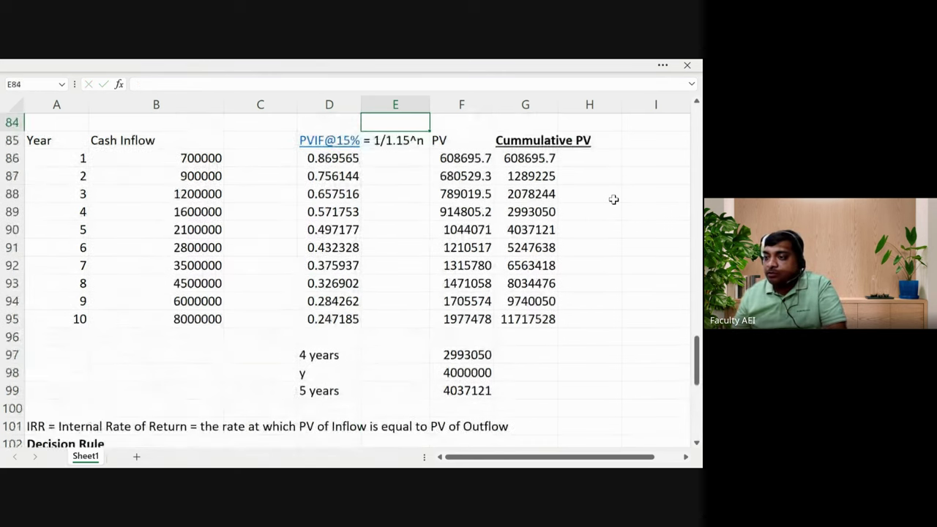
key("Up")
key("Up")
key("Up")
key("Up")
key("Up")
key("Up")
key("Up")
key("Up")
key("Up")
key("Up")
key("Up")
key("Up")
key("Up")
key("Up")
key("Up")
key("Up")
key("Up")
key("Up")
key("Up")
key("Up")
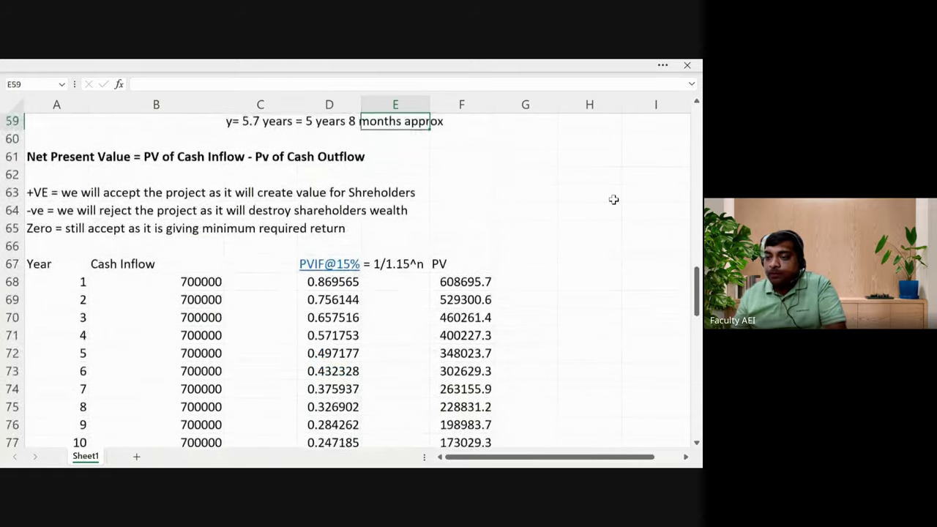
key("Up")
key("Down")
key("Down")
key("Down")
key("Down")
key("Down")
key("Down")
key("Down")
key("Down")
key("Down")
key("Down")
key("Down")
key("Down")
key("Down")
key("Down")
key("Down")
key("Down")
key("Down")
key("Down")
key("Down")
key("Down")
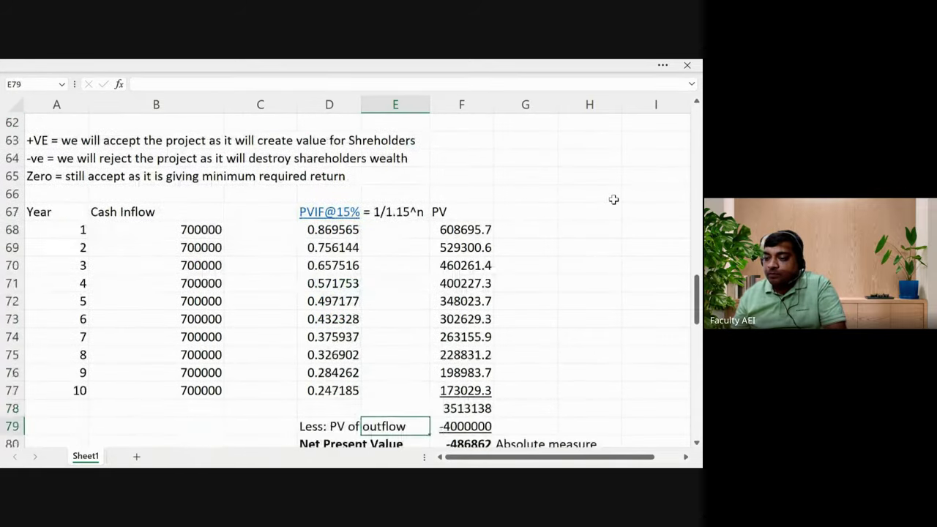
key("Right")
key("Up")
Return to E120 beside the 15% rate and replace its entry with 3513138, the present value of inflows at 15%
key("Down")
key("Down")
key("Down")
key("Down")
key("Down")
key("Down")
key("Down")
key("Down")
key("Down")
key("Down")
key("Down")
key("Down")
key("Down")
key("Down")
key("Down")
key("Down")
key("Down")
key("Down")
key("Down")
key("Down")
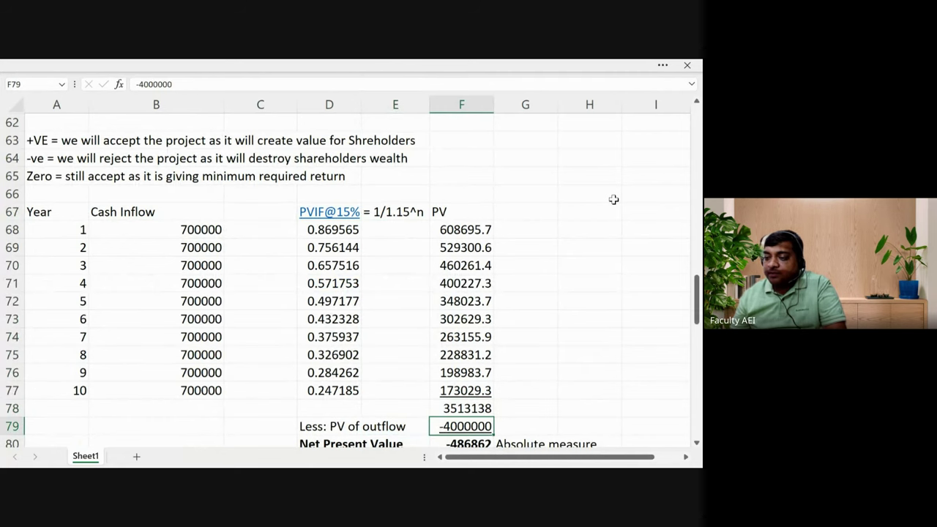
key("Down")
key("Down")
key("Down")
key("Down")
key("Down")
key("Down")
key("Down")
key("Down")
key("Down")
key("Down")
key("Down")
key("Down")
key("Down")
key("Down")
key("Down")
key("Down")
key("Down")
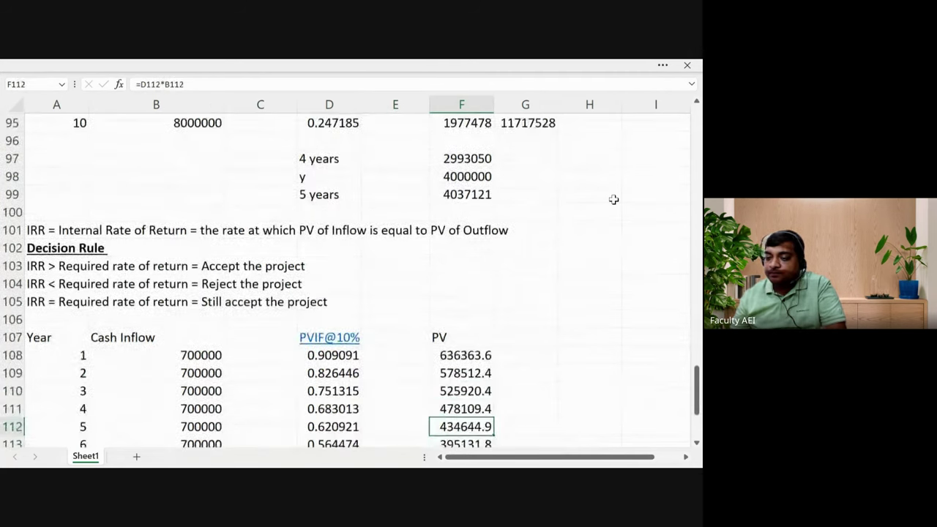
key("Up")
key("Up")
key("Up")
key("Up")
key("Up")
key("Up")
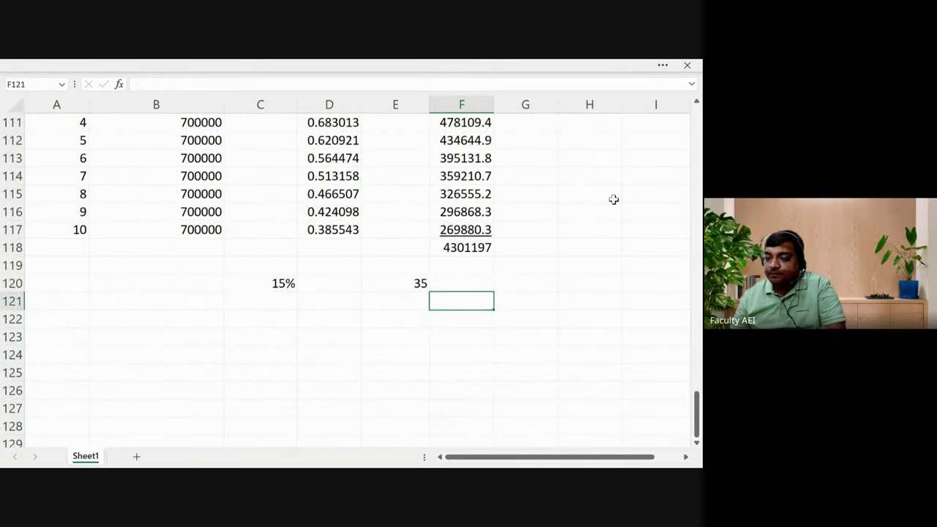
key("Up")
key("Left")
type("351")
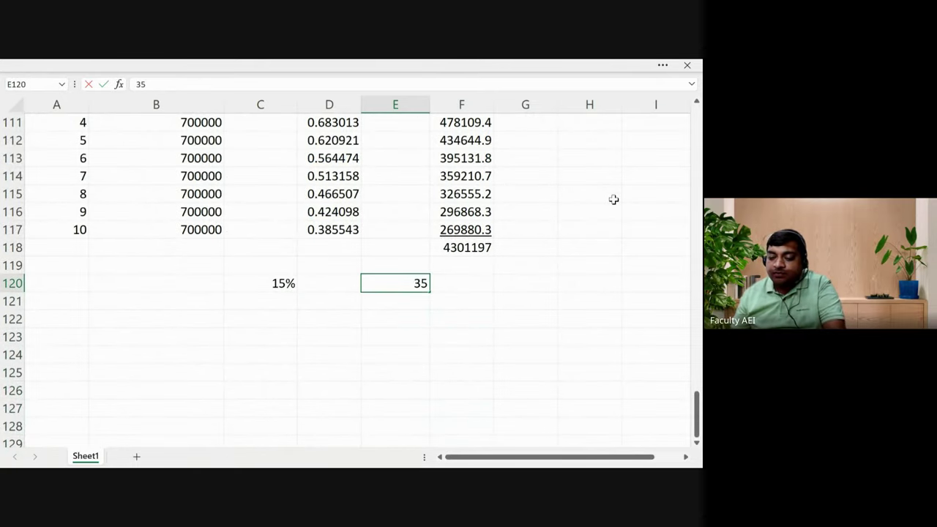
type("3138")
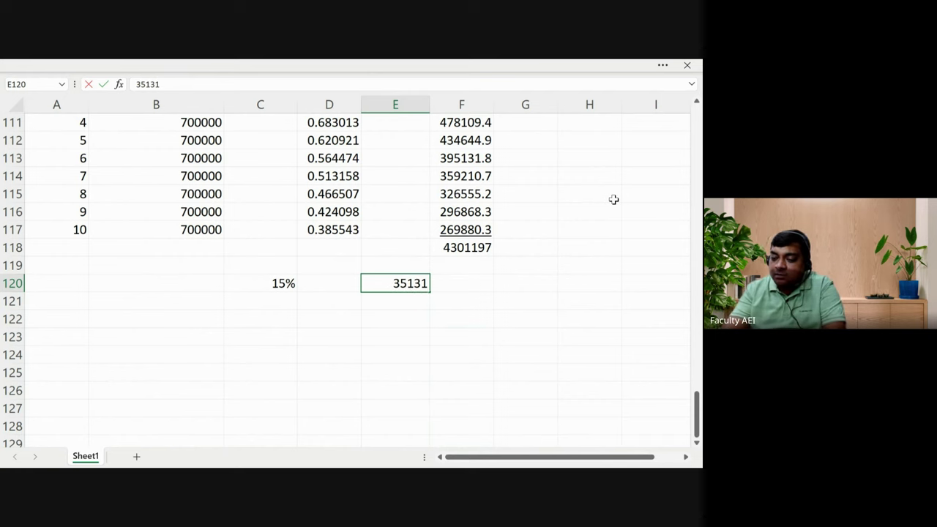
key("Return")
Add the middle interpolation row with the label IRR% in C121 and the outflow 4000000 in E121
key("Left")
key("Left")
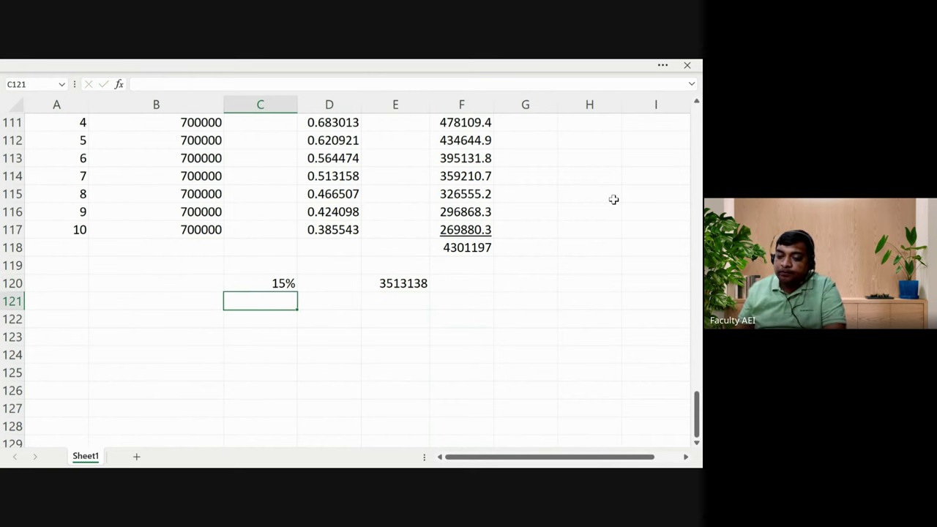
type("IRR%")
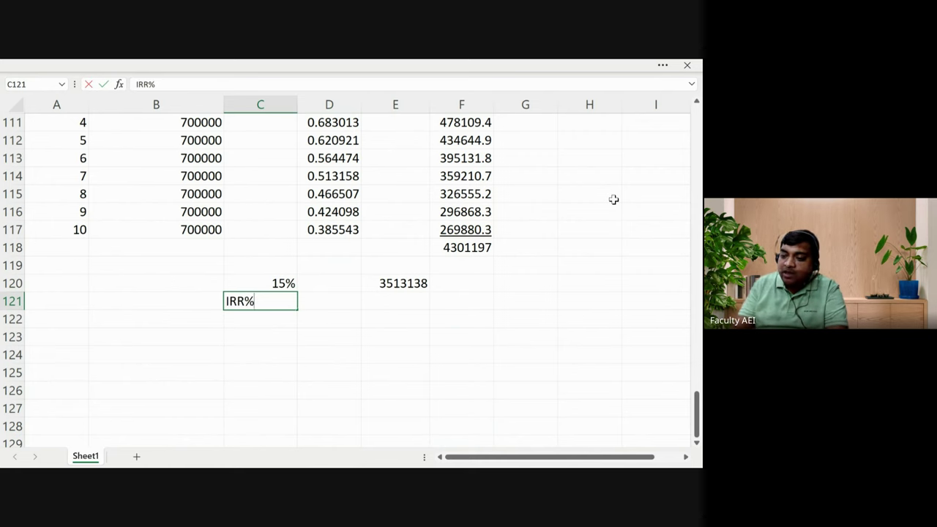
key("Tab")
key("Right")
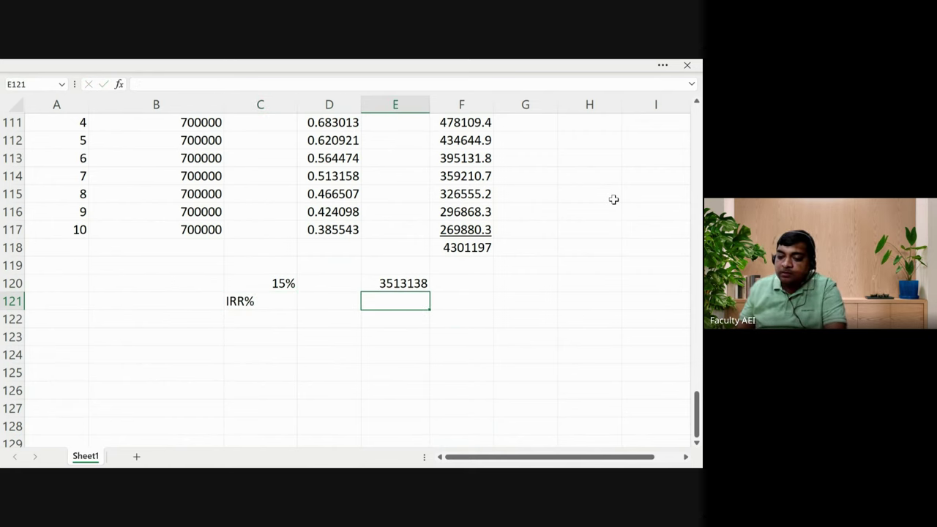
type("4000000")
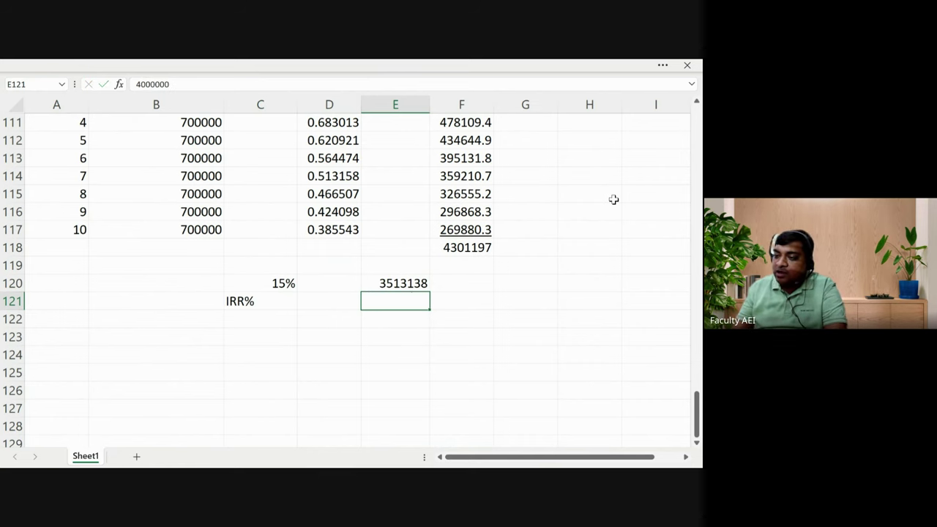
key("Return")
Add the last interpolation row with the rate 10% in C122 and its present value 4301197 in E122
key("Left")
key("Left")
type("10")
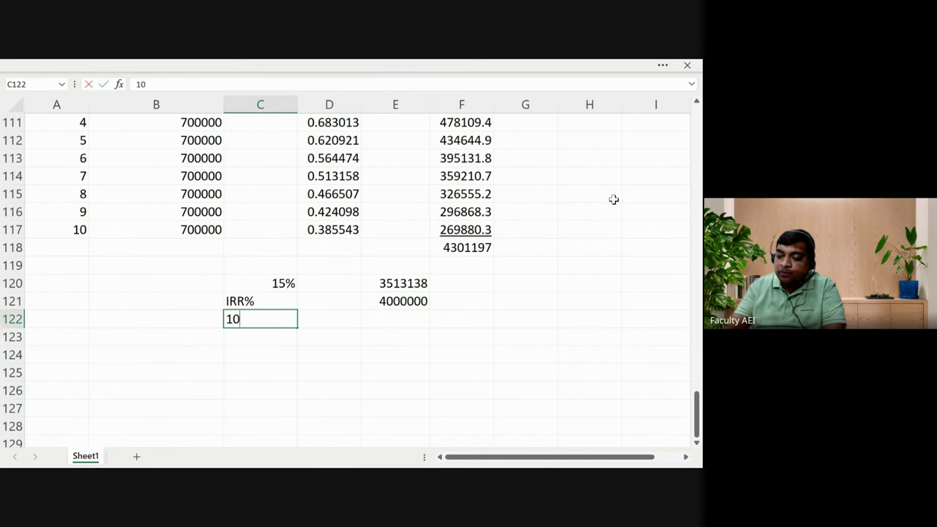
type("%")
key("Right")
key("Right")
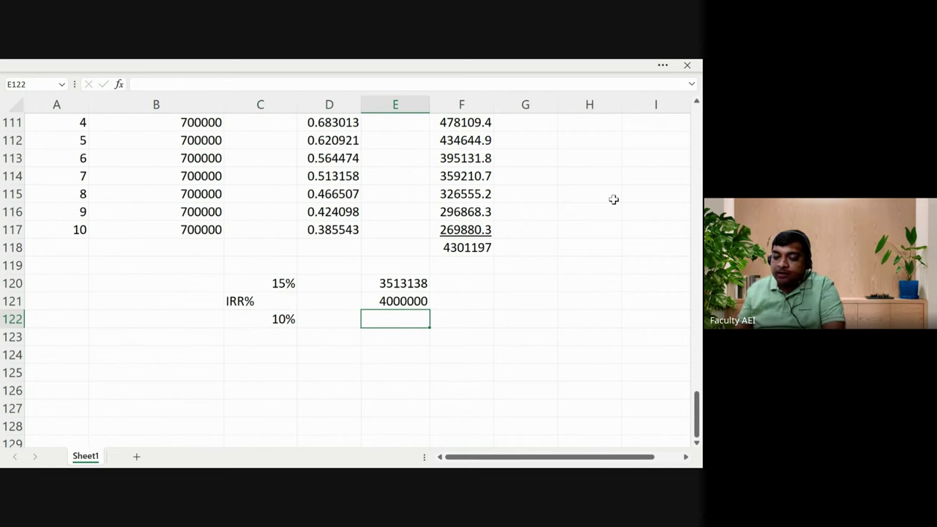
type("4301197")
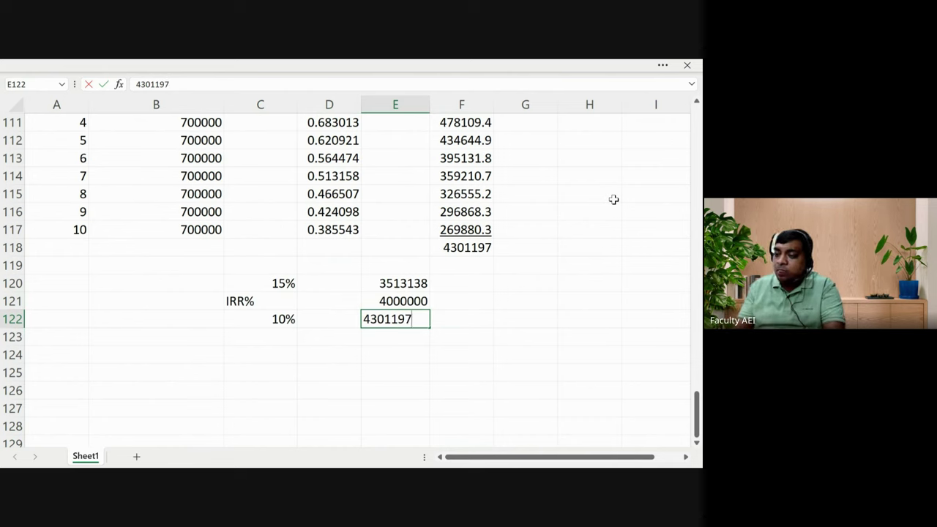
key("Return")
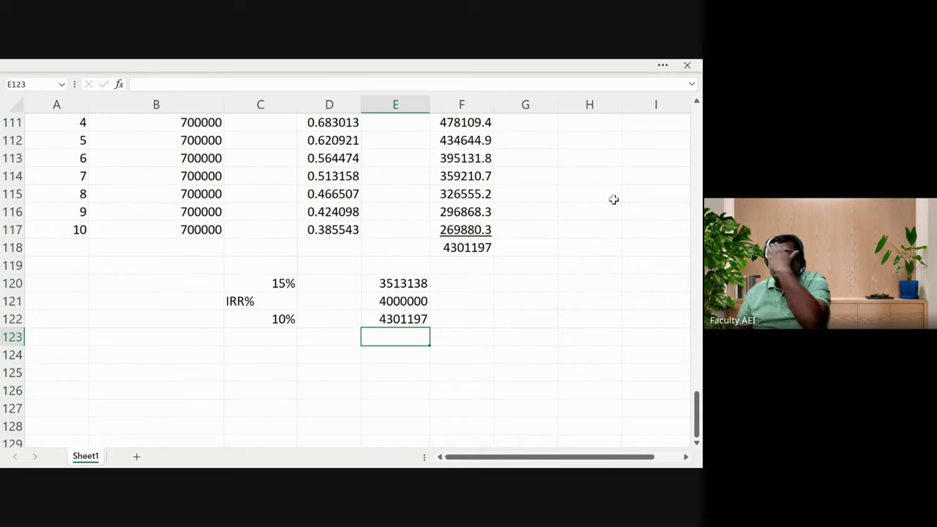
Begin the interpolation equation as text in C124 with the rate side "(IRR-15)/(10-15) ="
key("Down")
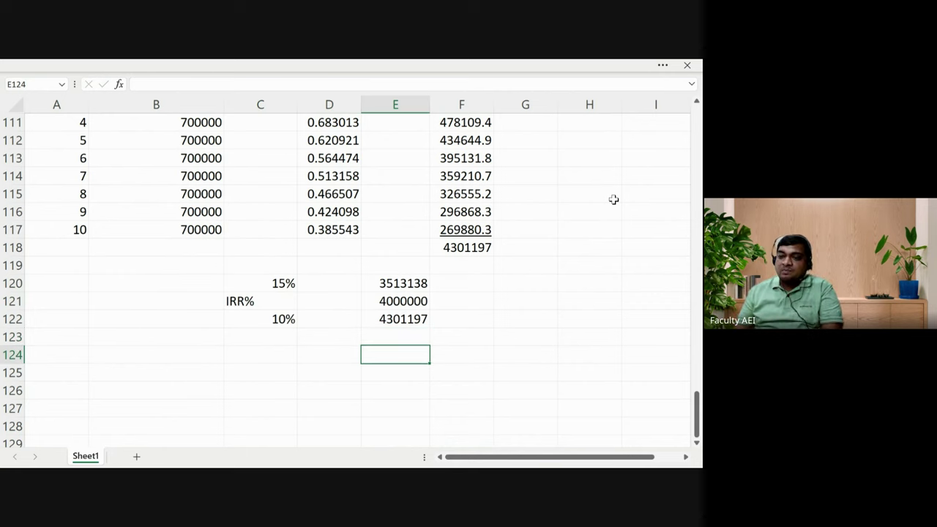
key("Left")
key("Left")
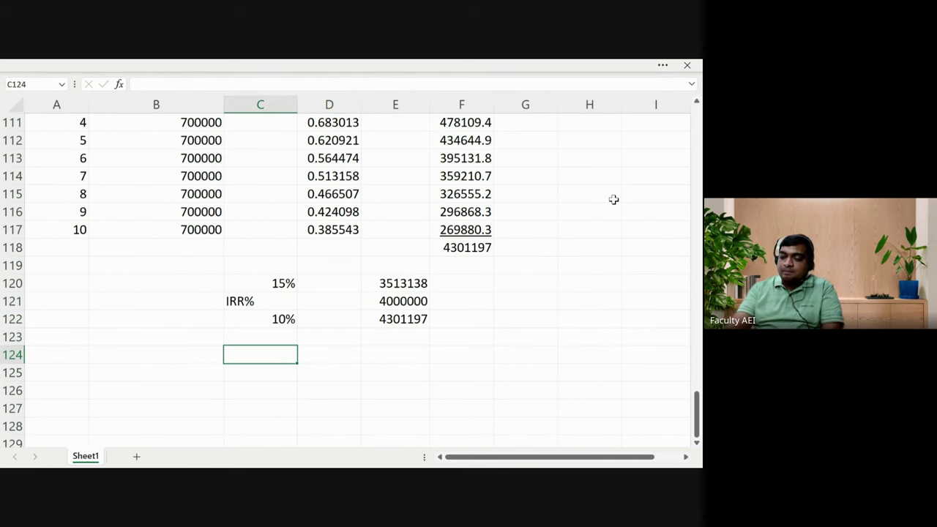
type("(I")
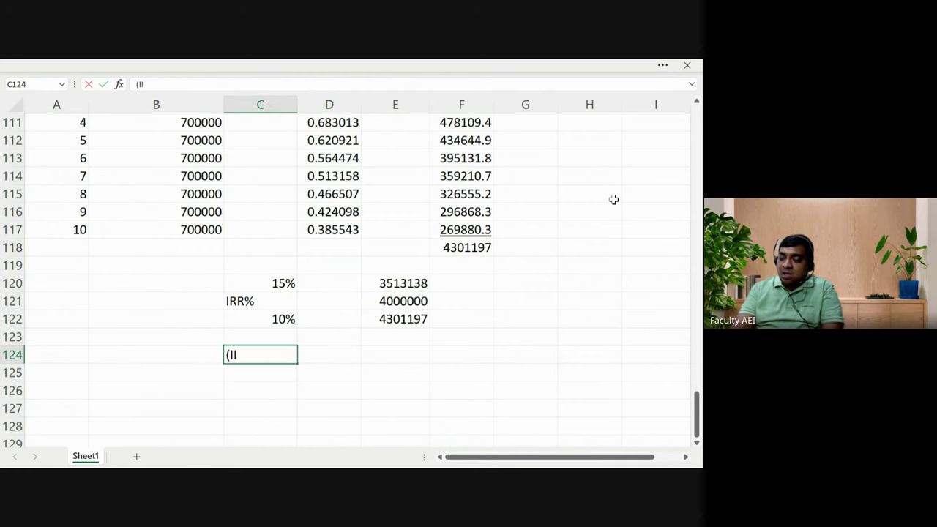
type("RR-")
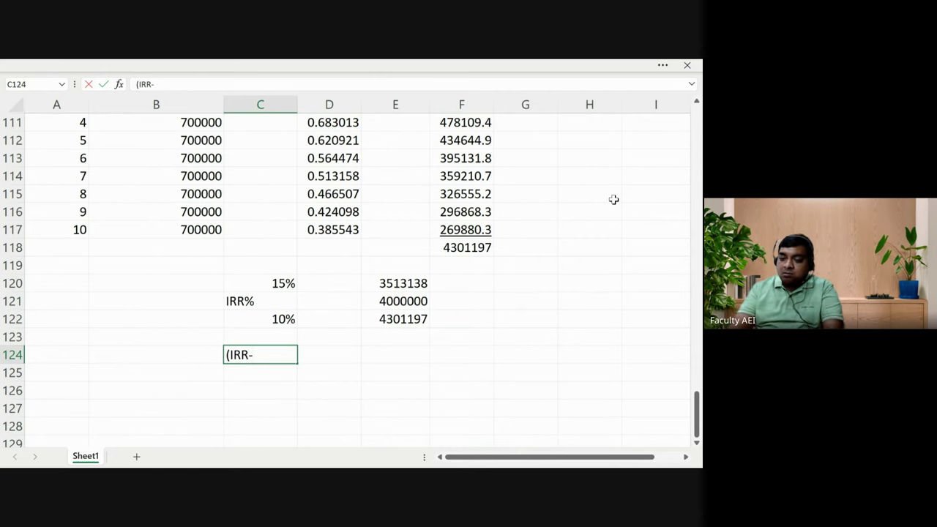
type("15)")
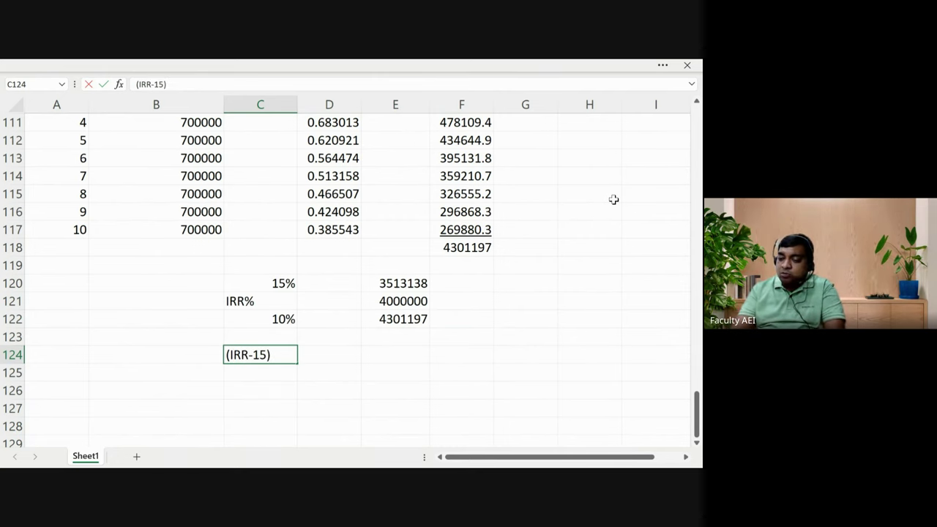
type("/(")
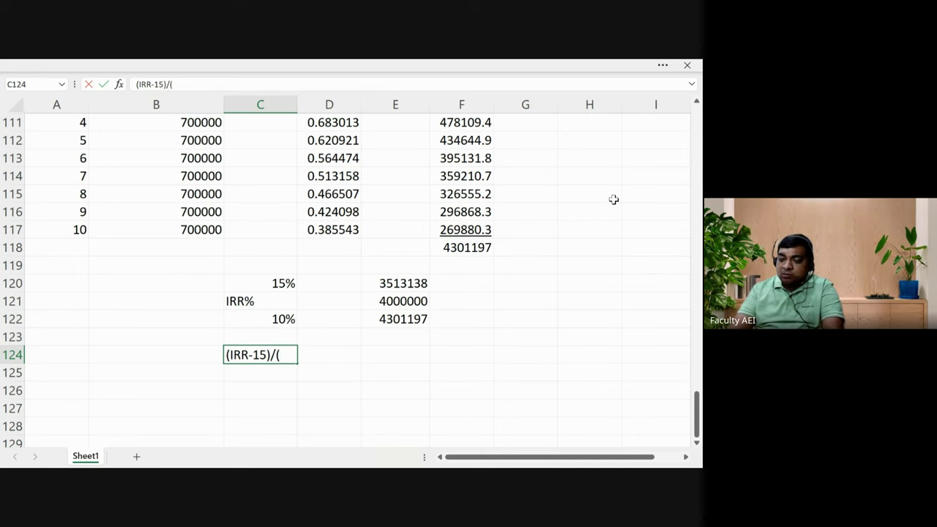
type("10-15")
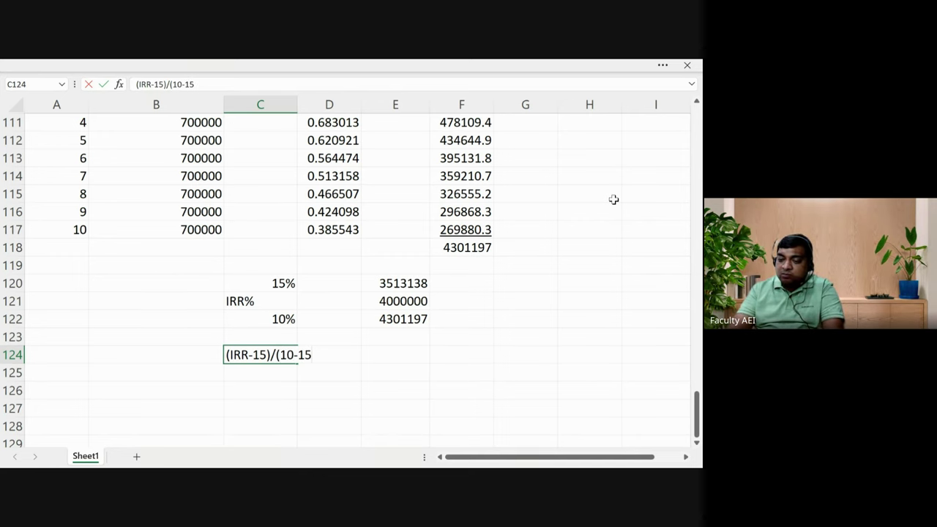
type(") =")
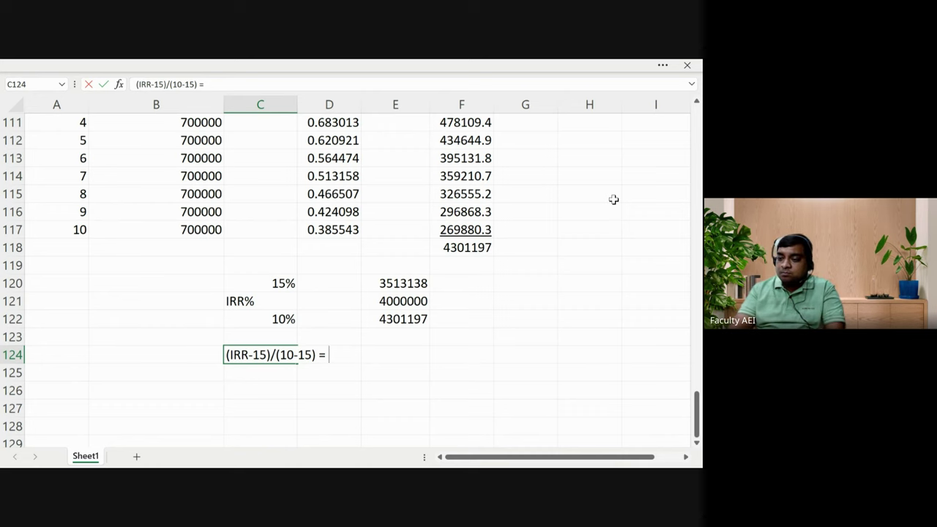
type(" (4000000")
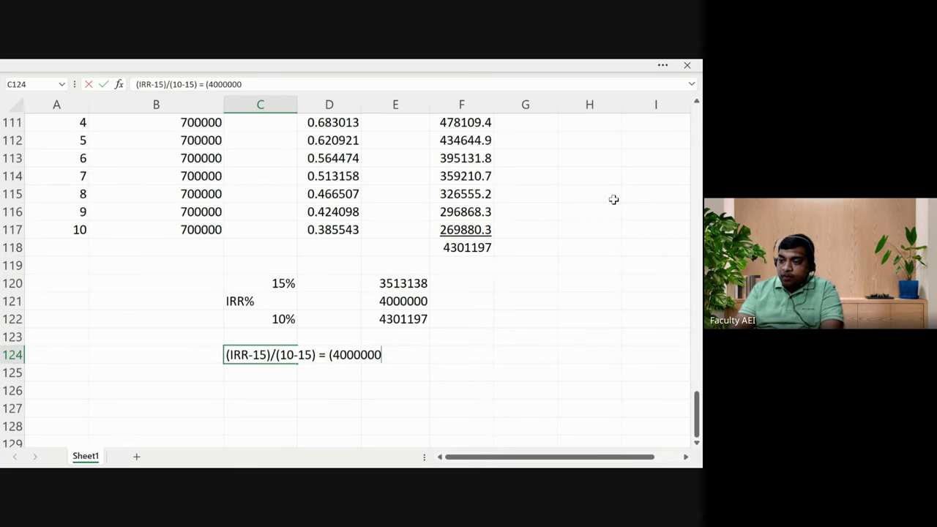
type("-35")
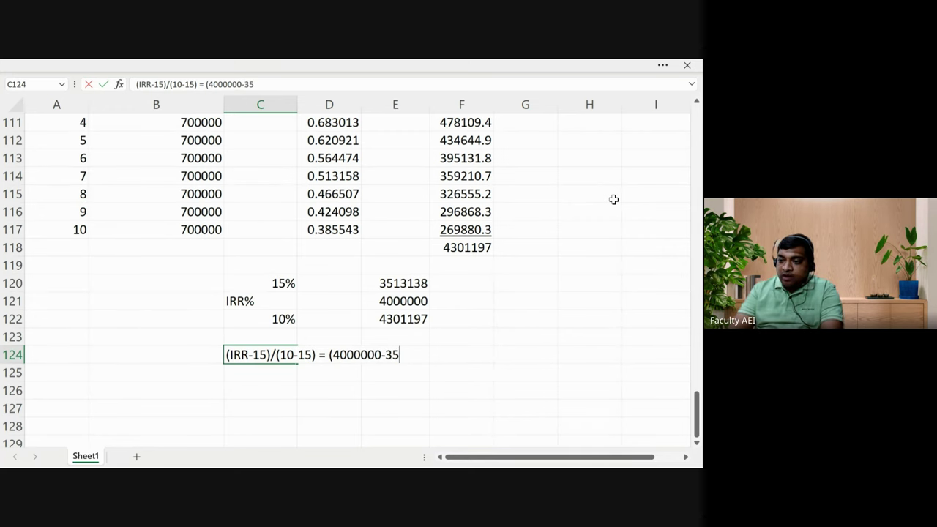
type("131")
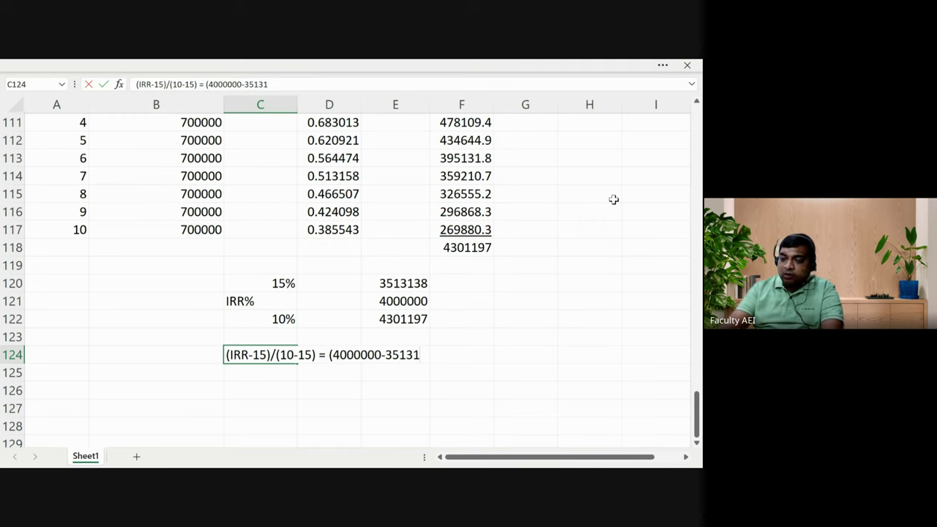
type("3")
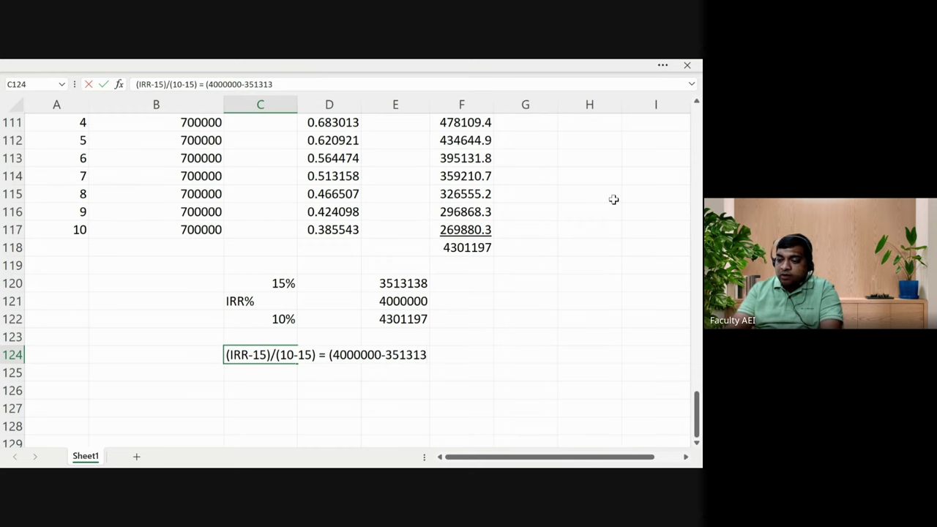
type("8)")
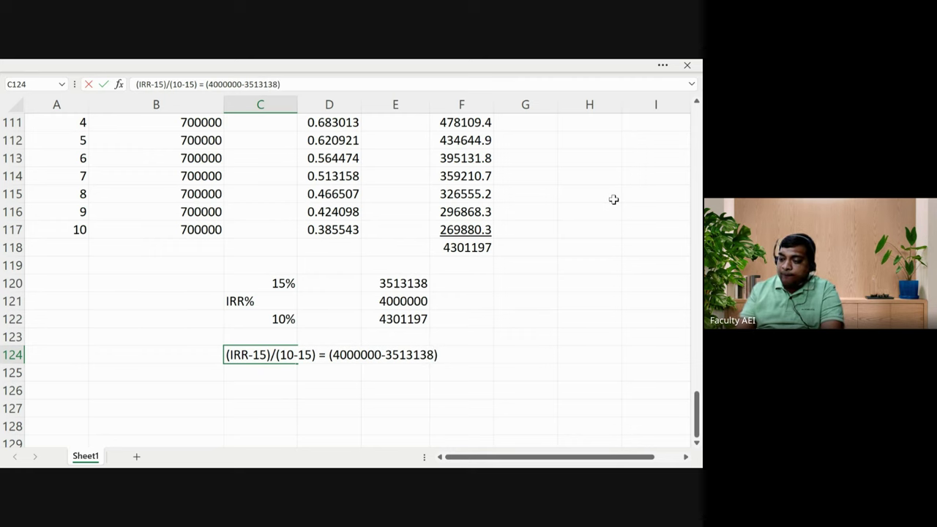
type("/")
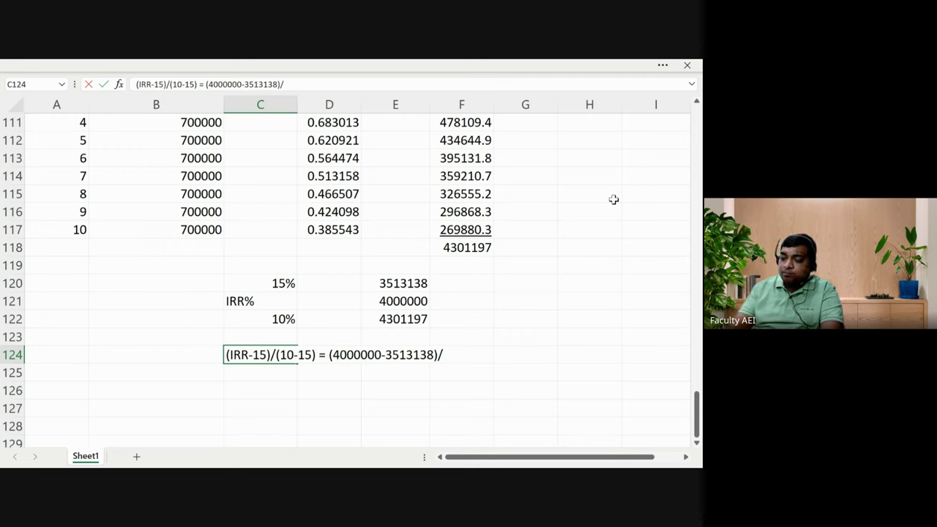
type("(")
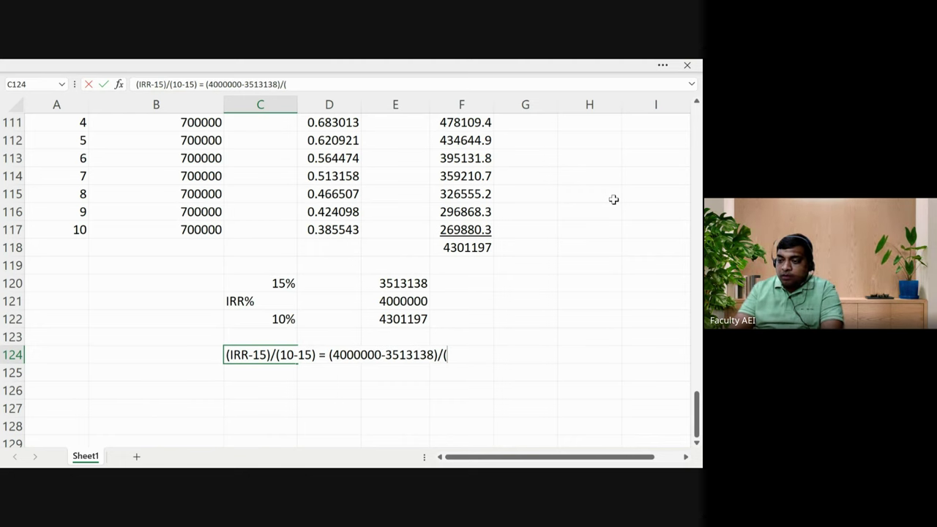
type("4")
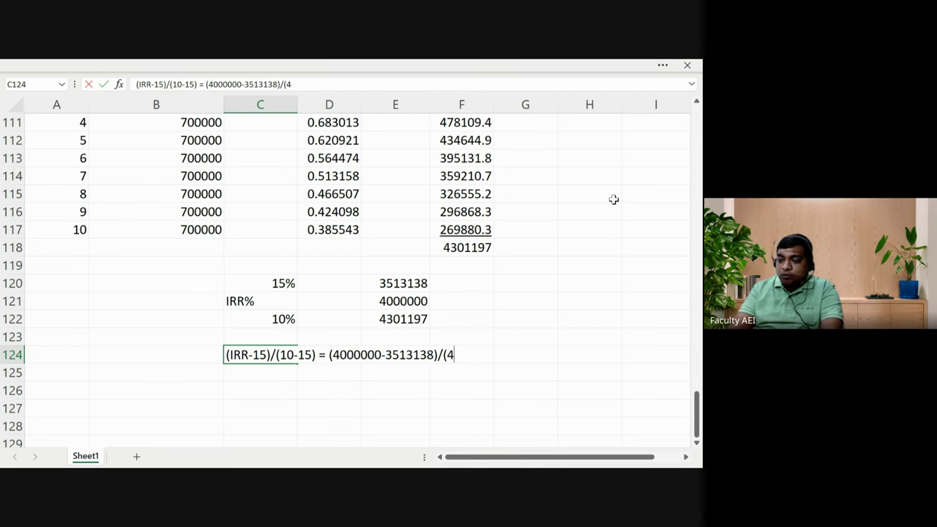
type("301197")
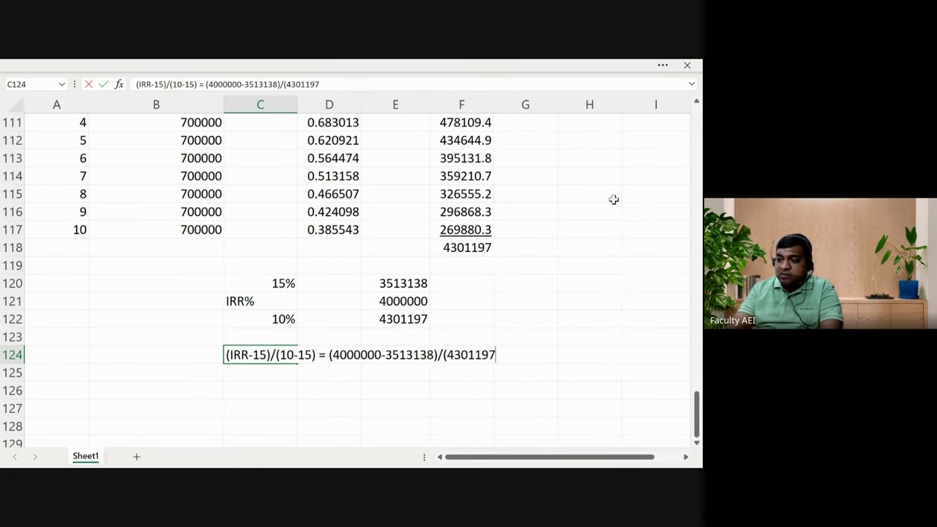
type(" -")
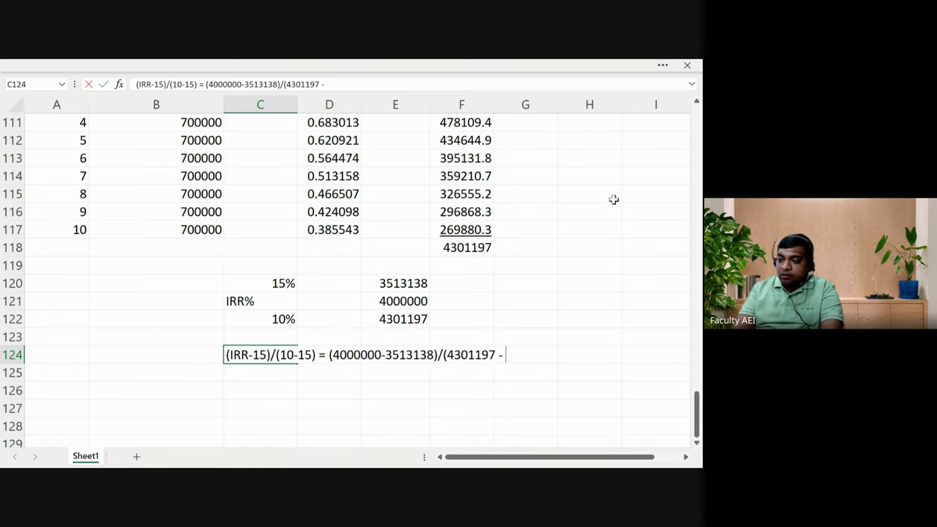
key("BackSpace")
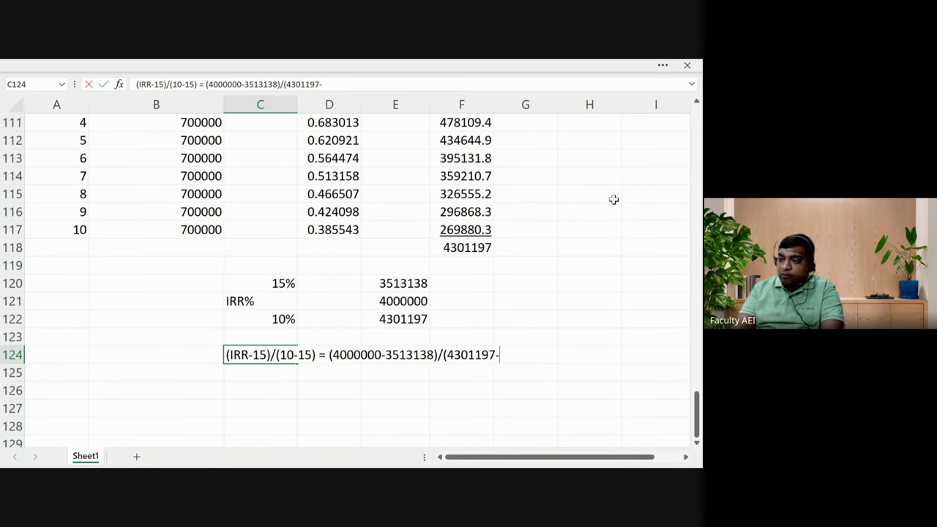
type("35131")
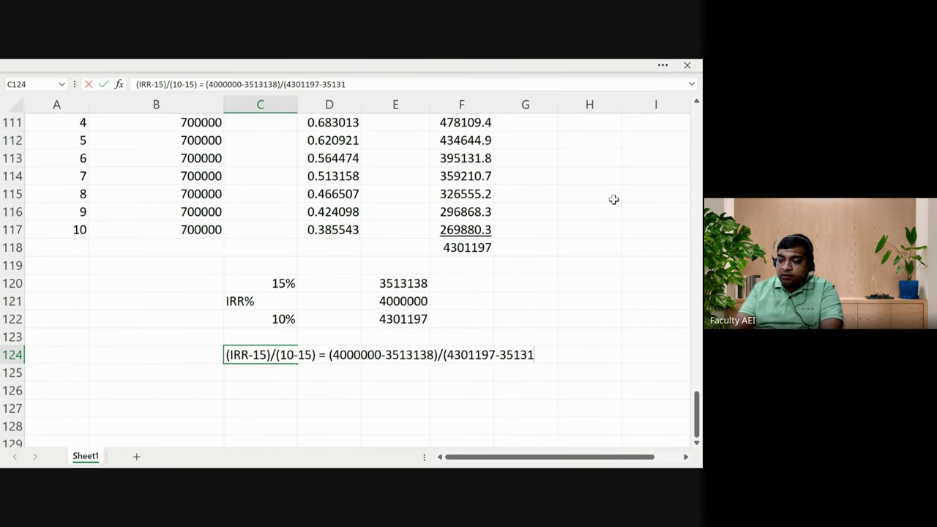
type("38)")
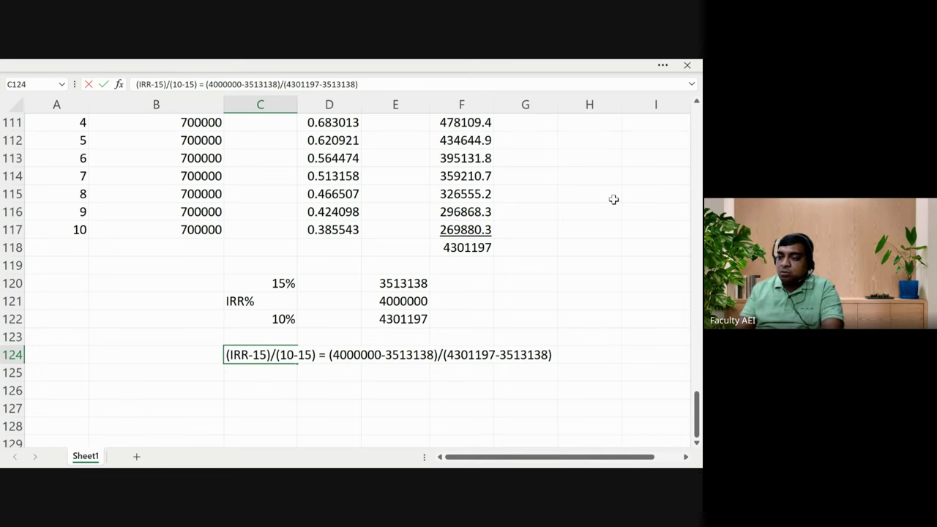
key("Return")
key("Return")
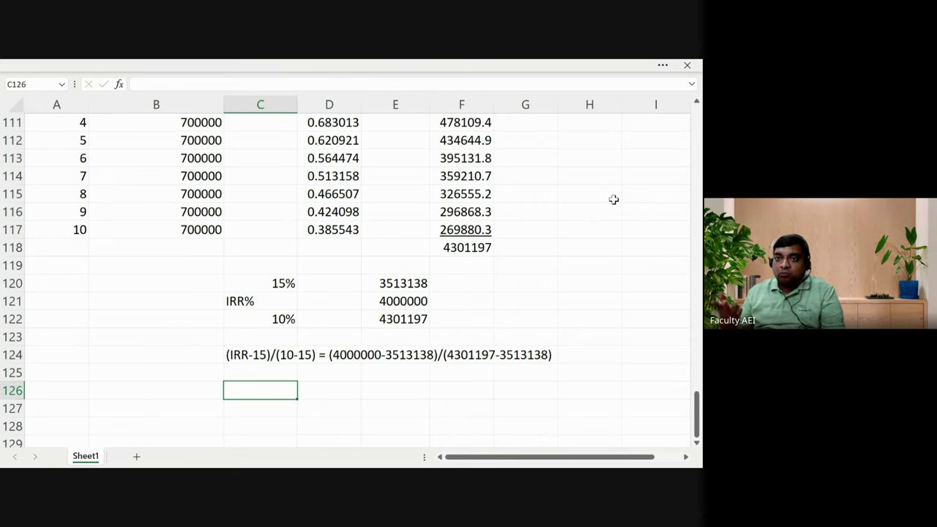
Enter the interpolation result as the text "IRR = 11.911%" in C126
type("IRR")
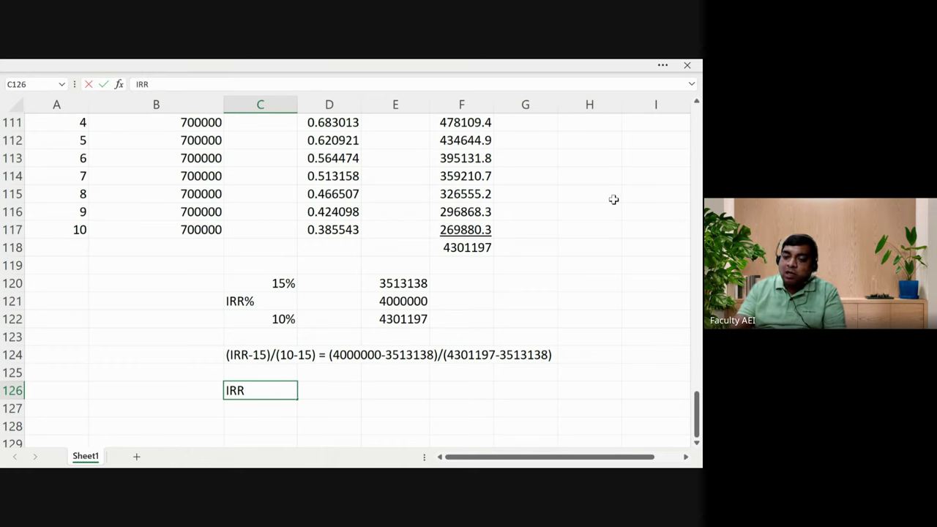
type(" =")
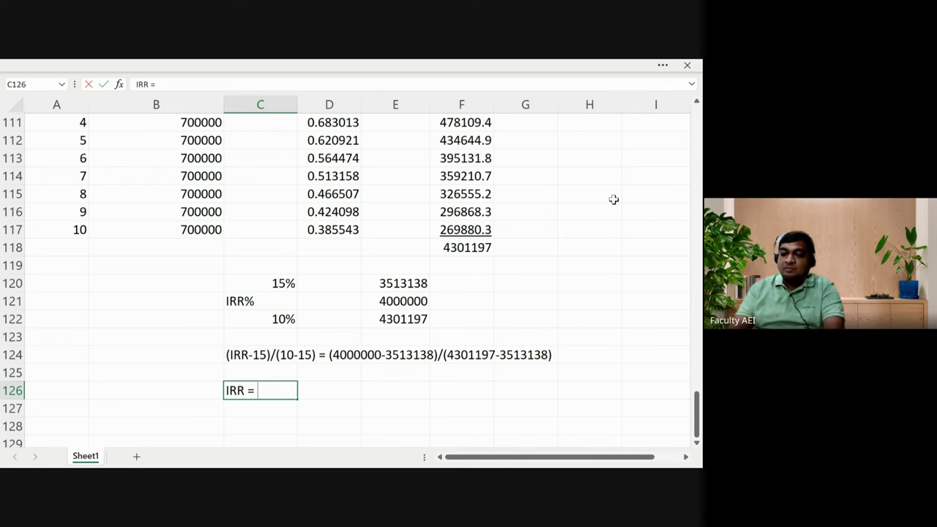
type("11.9")
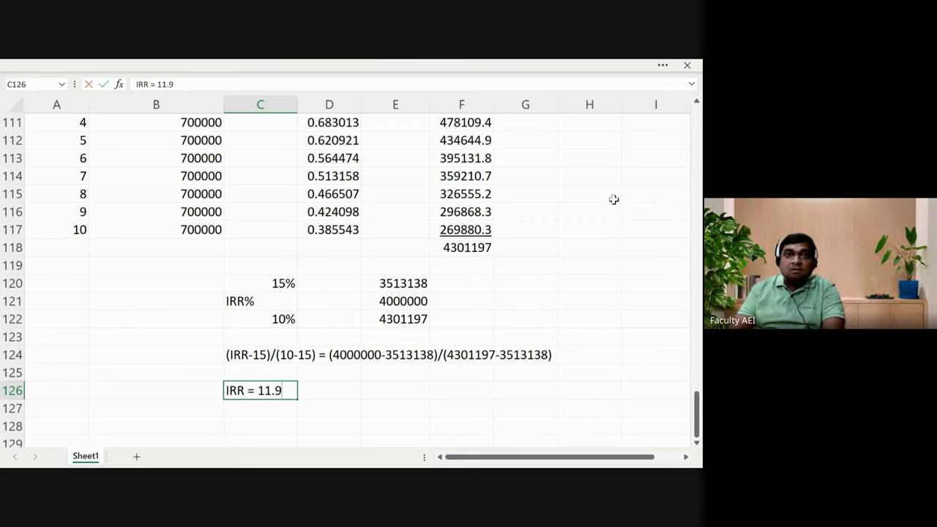
type("11%")
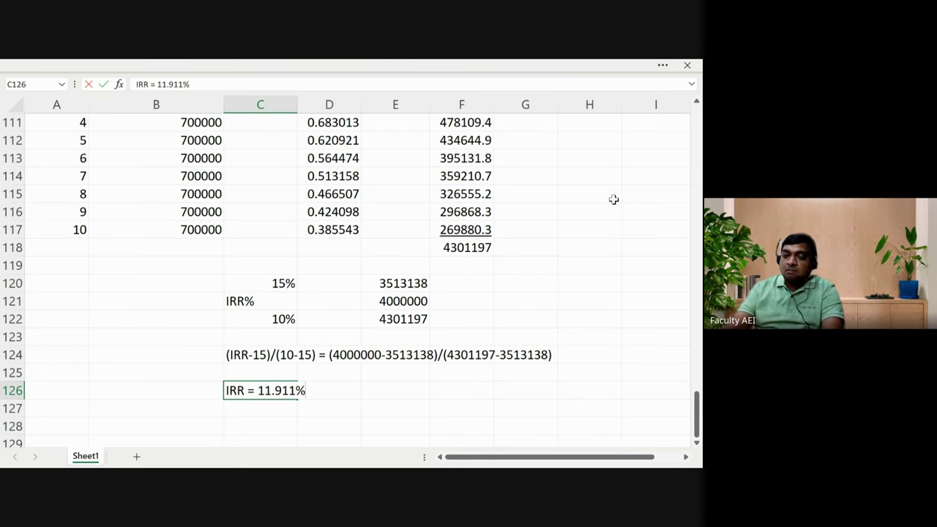
key("Return")
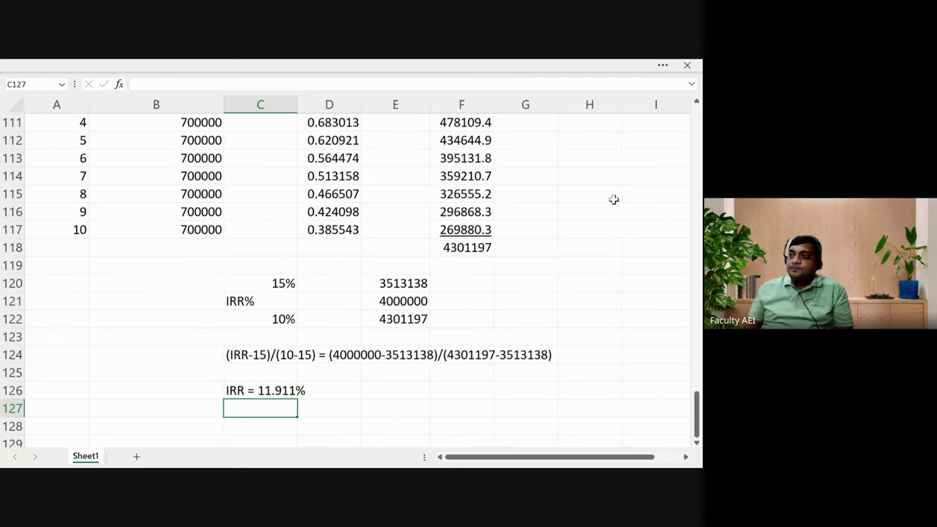
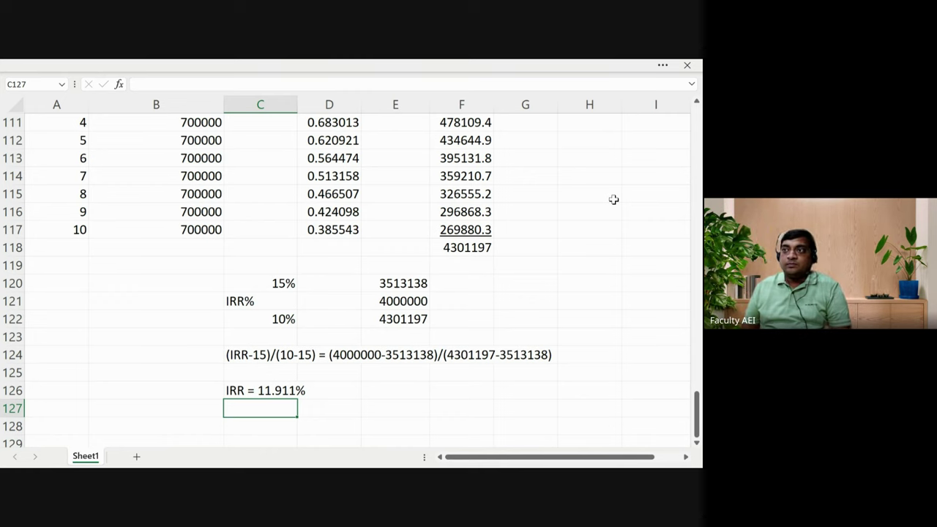
Copy the Year and Cash Inflow columns with their headings from A107:B117 of the 10% table
key("Down")
key("Down")
key("Down")
key("Down")
key("Down")
key("Down")
key("Down")
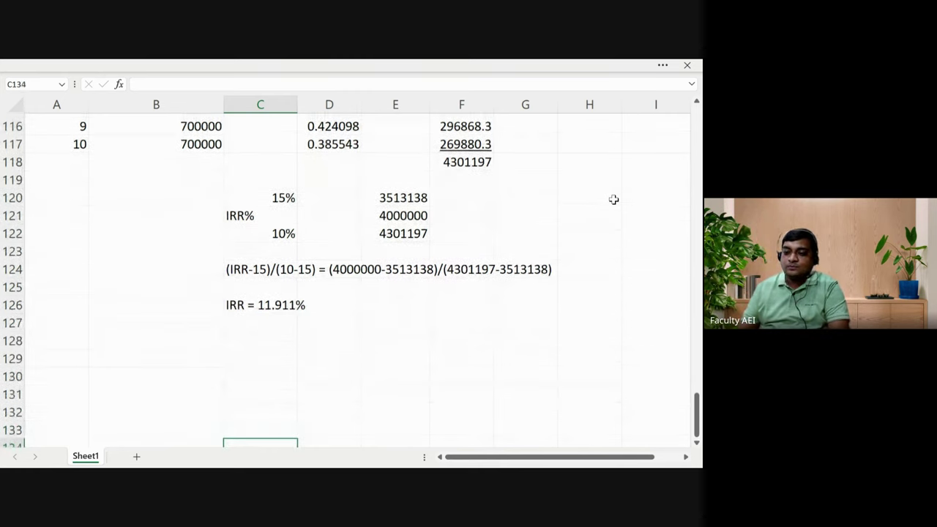
key("Up")
key("Up")
key("Up")
key("Up")
key("Up")
key("Up")
key("Up")
key("Up")
key("Up")
key("Up")
key("Up")
key("Up")
key("Up")
key("Up")
key("Up")
key("Up")
key("Up")
key("Up")
key("Up")
key("Up")
key("Up")
key("Up")
key("Up")
key("Up")
key("Up")
key("Up")
key("Up")
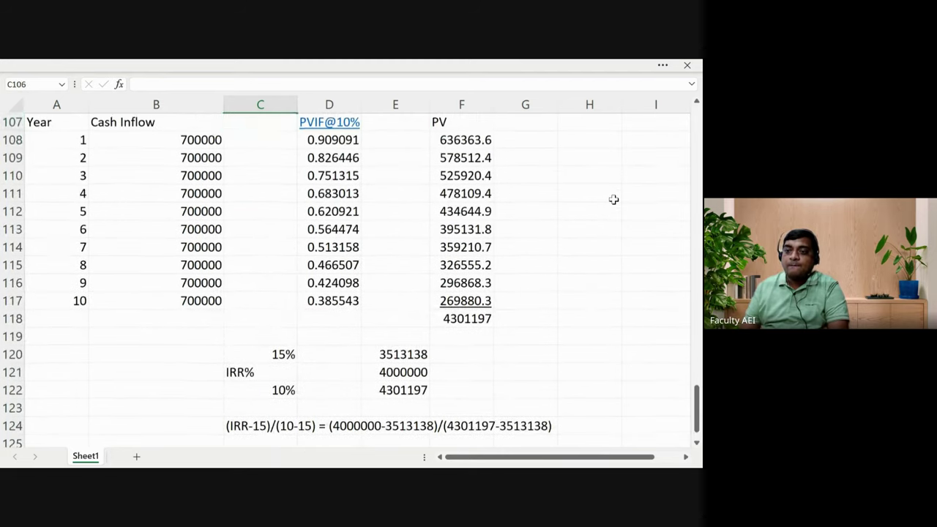
key("Left")
key("Left")
key("shift+Right")
key("shift+Down")
key("shift+Down")
key("shift+Down")
key("shift+Down")
key("shift+Down")
key("shift+Down")
key("shift+Down")
key("shift+Down")
key("shift+Down")
key("shift+Down")
key("ctrl+c")
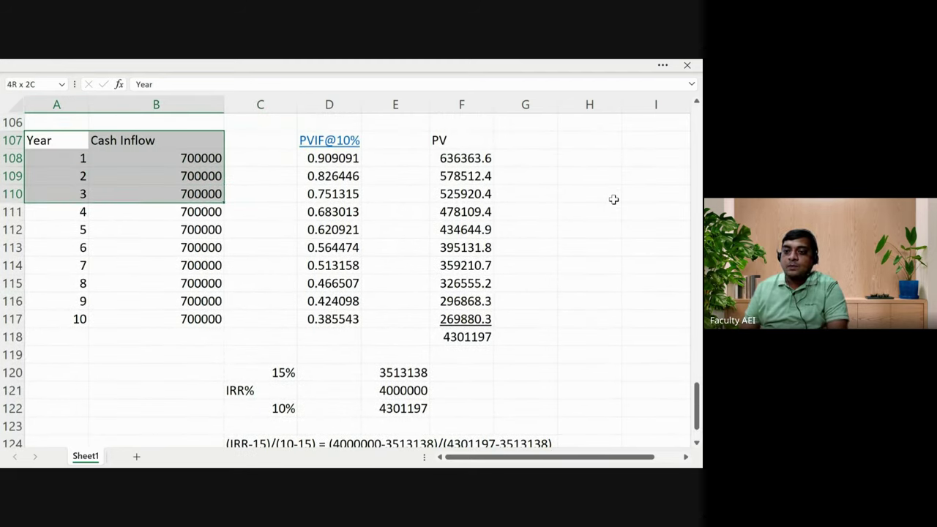
Paste the copied Year and Cash Inflow columns below the IRR result, starting at A129
key("Down")
key("Down")
key("Down")
key("Down")
key("Down")
key("Down")
key("Down")
key("Down")
key("Down")
key("Down")
key("Down")
key("Down")
key("Down")
key("Down")
key("Down")
key("Down")
key("Down")
key("Down")
key("Down")
key("Down")
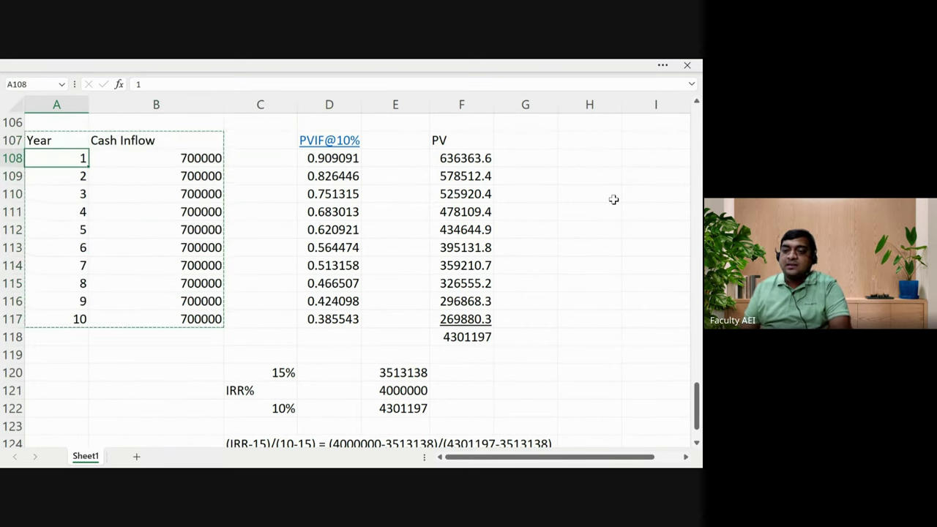
key("Up")
key("Up")
key("Up")
key("Up")
key("Up")
key("Up")
key("Up")
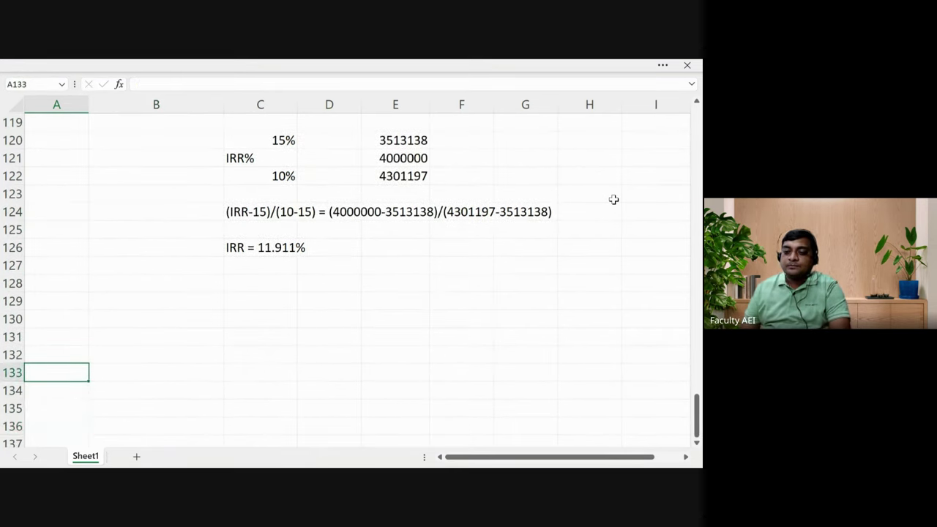
key("ctrl+v")
key("Down")
key("Down")
key("Up")
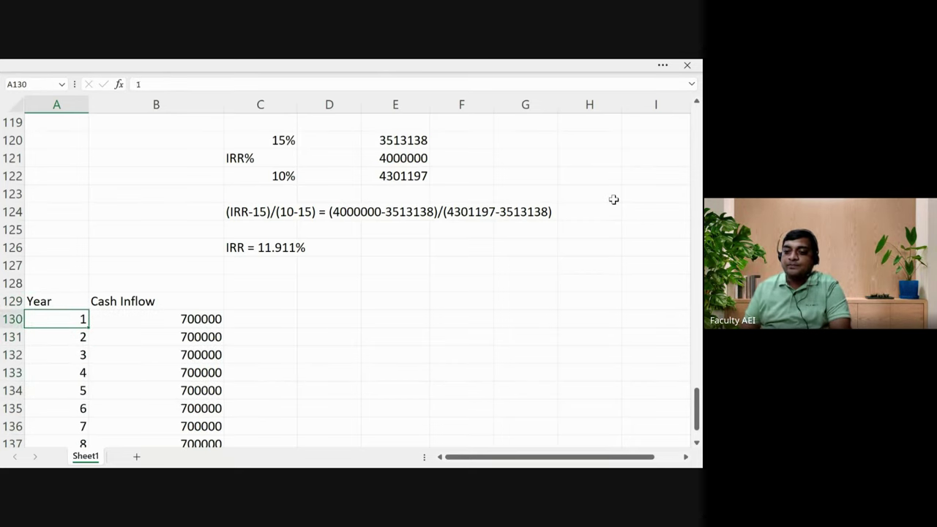
Add the column heading FVIF@15% in D129 of the new cash inflow table
key("Up")
key("Right")
key("Right")
key("Right")
key("Down")
key("Left")
key("Left")
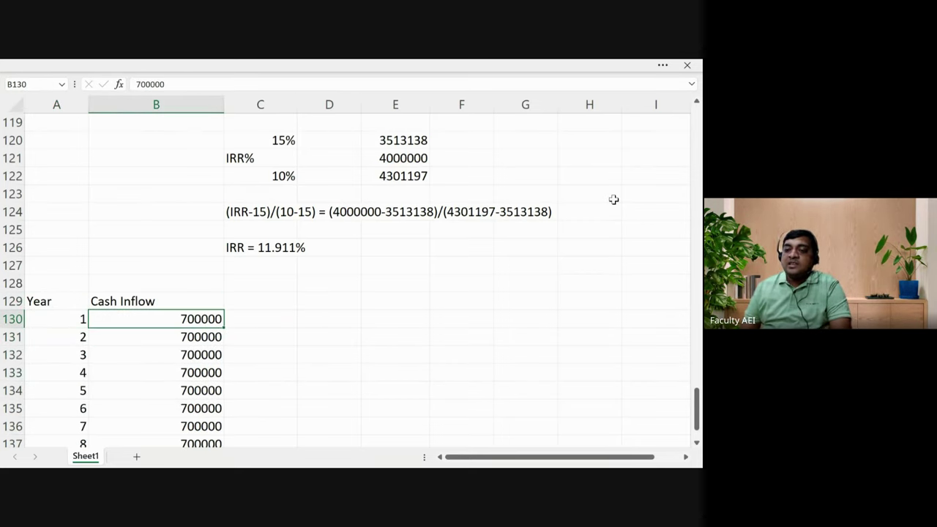
key("Right")
key("Right")
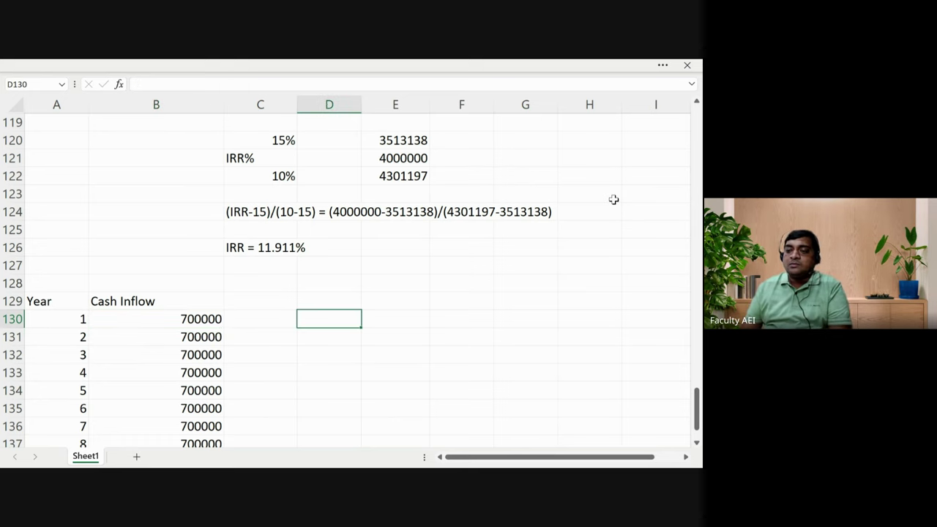
key("Up")
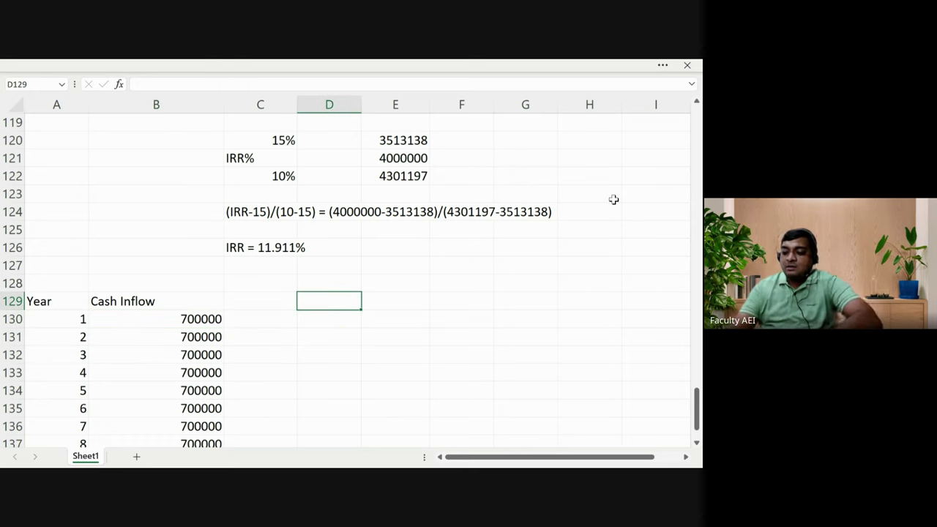
type("FVI")
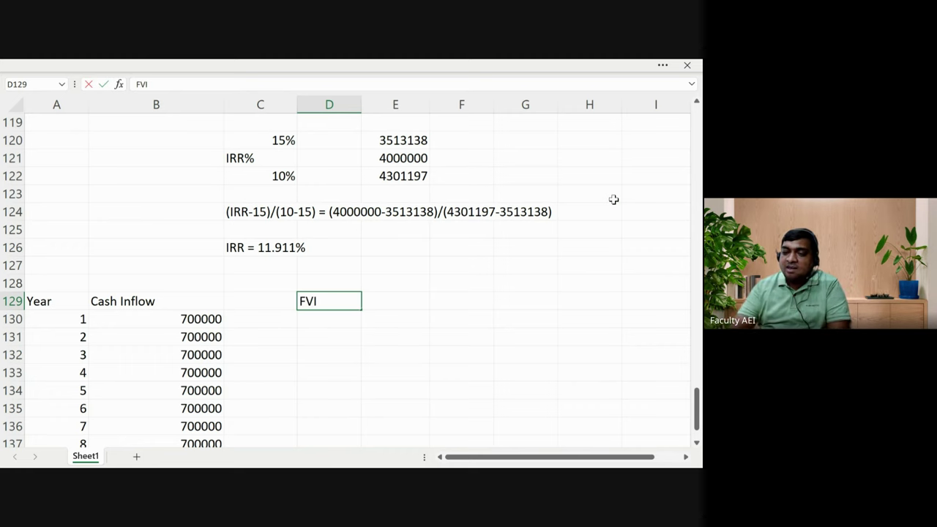
type("F@15%")
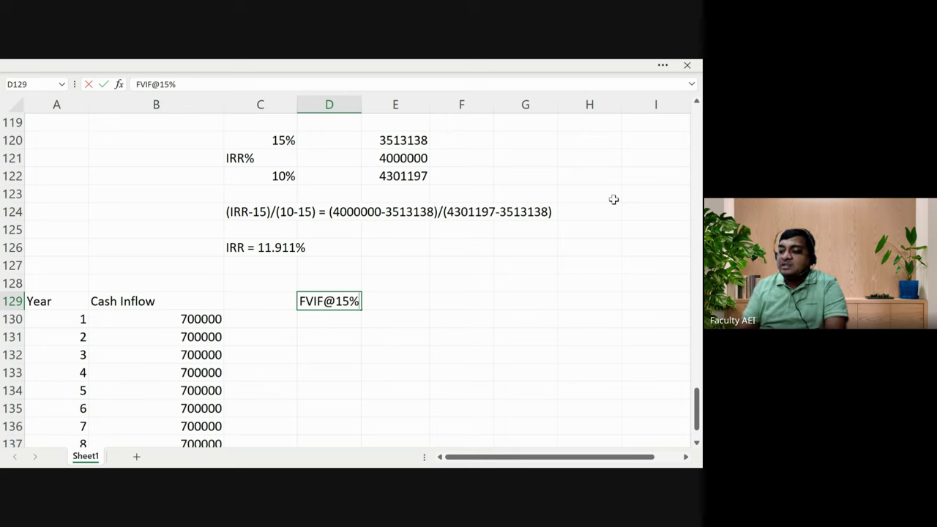
key("Return")
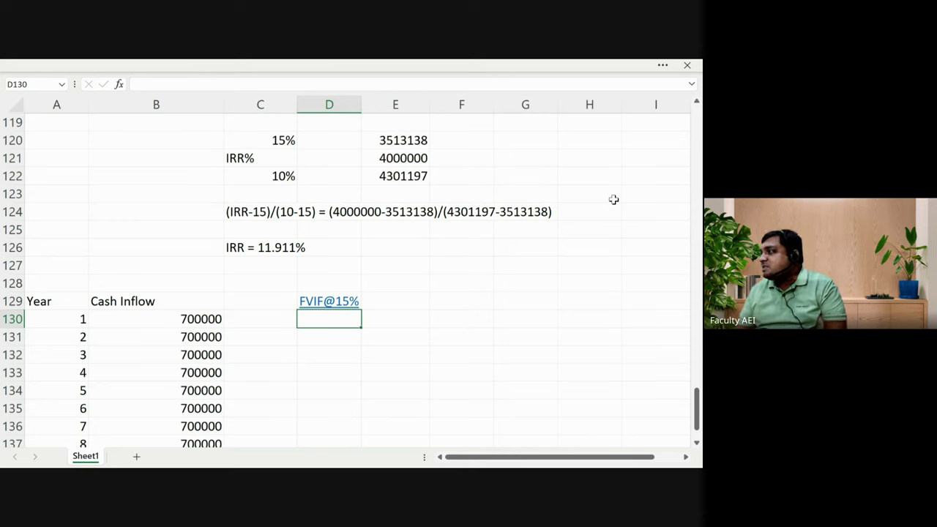
Enter the year 1 future value factor in D130 as the formula =1.15^9
key("Down")
key("Up")
type("=")
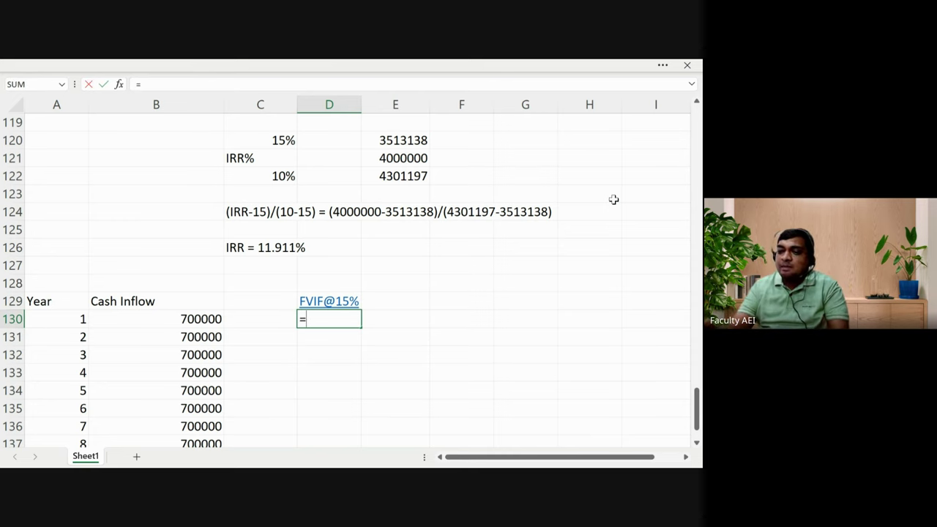
type("1.")
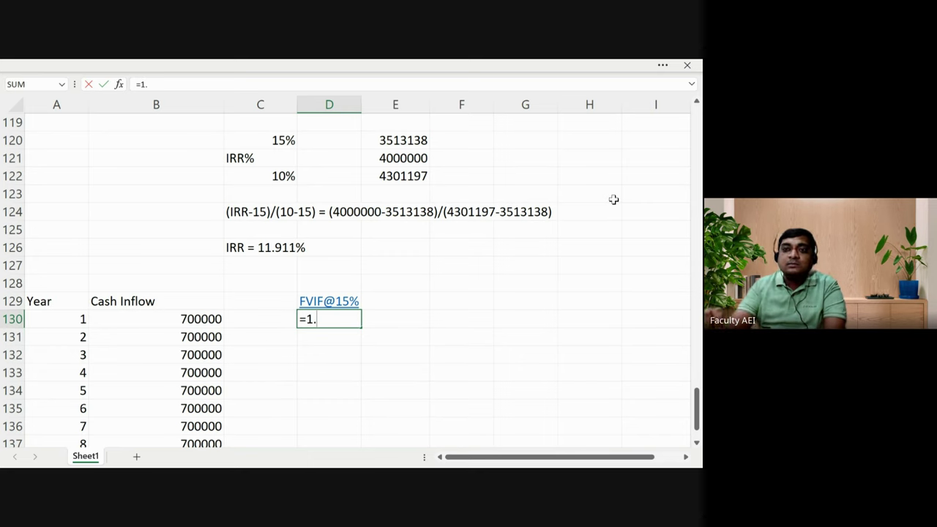
type("15")
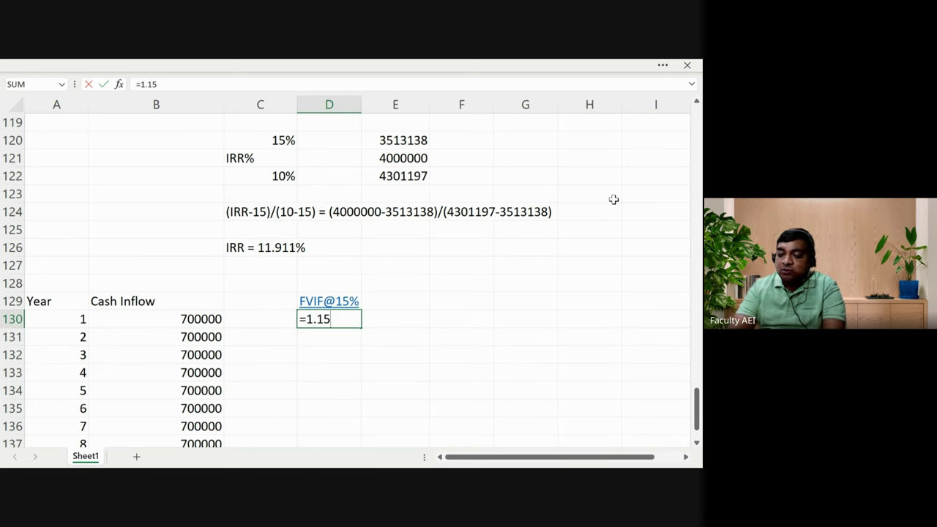
type("^9")
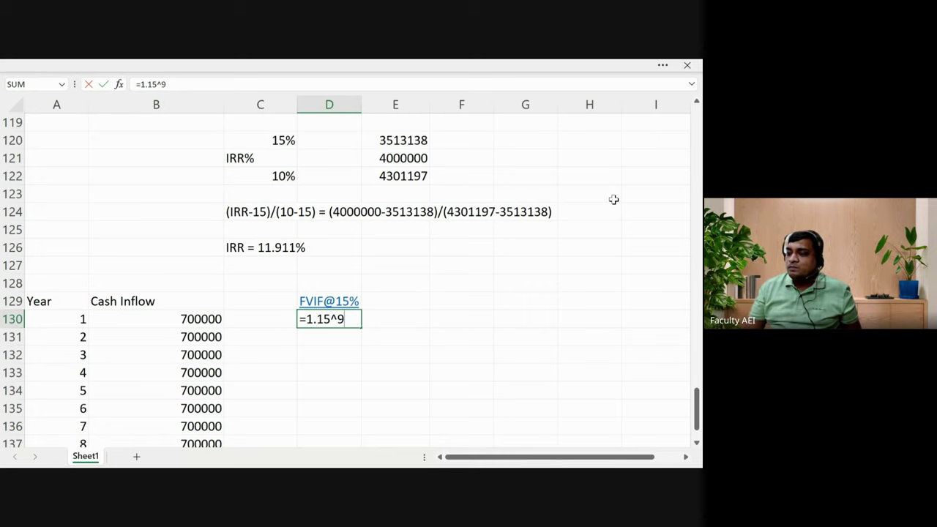
key("Return")
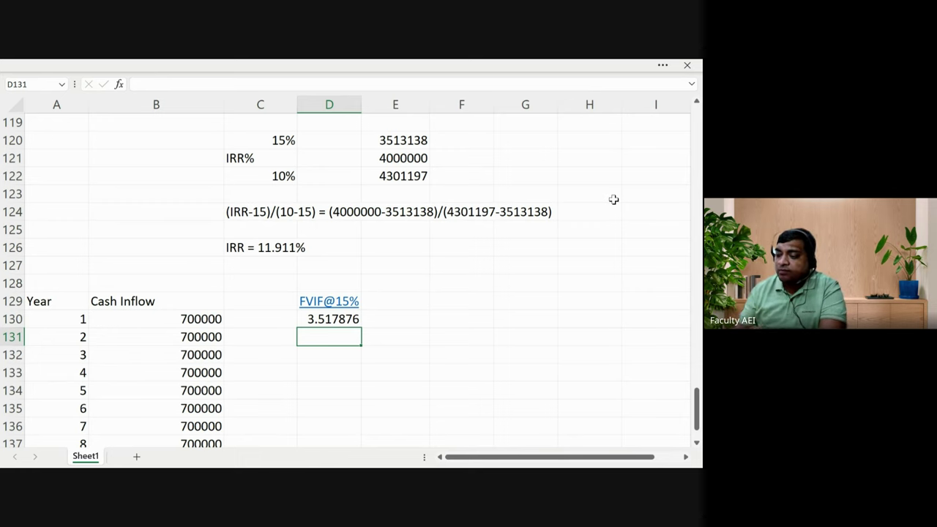
Enter the year 2 future value factor in D131 as the formula =1.15^8
type("=1.15")
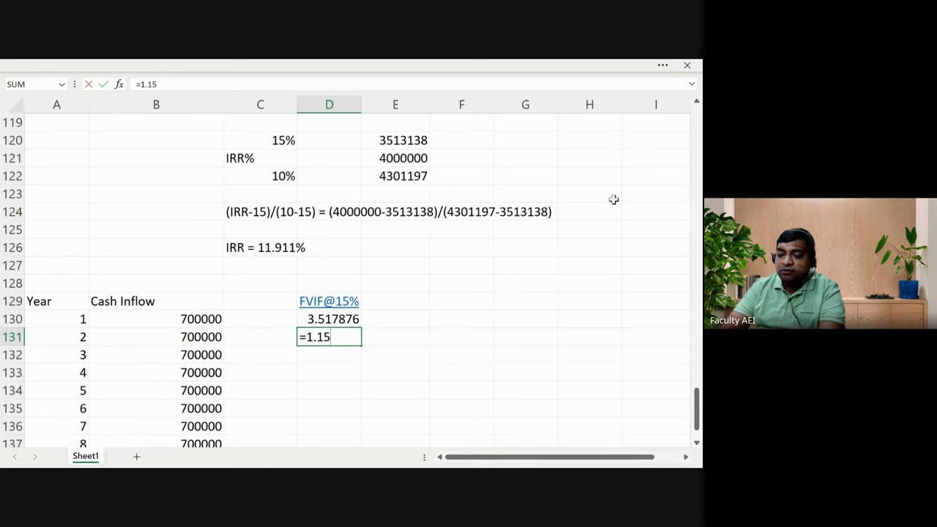
type("^")
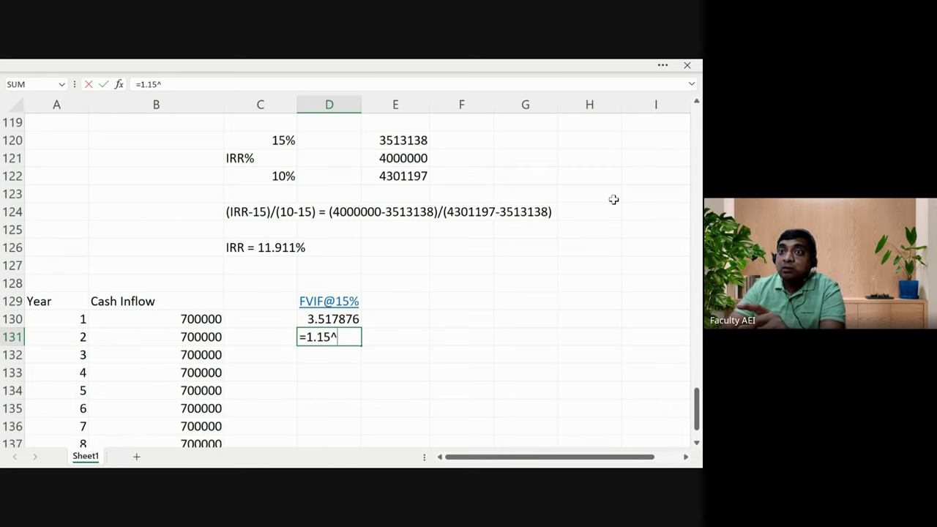
type("8")
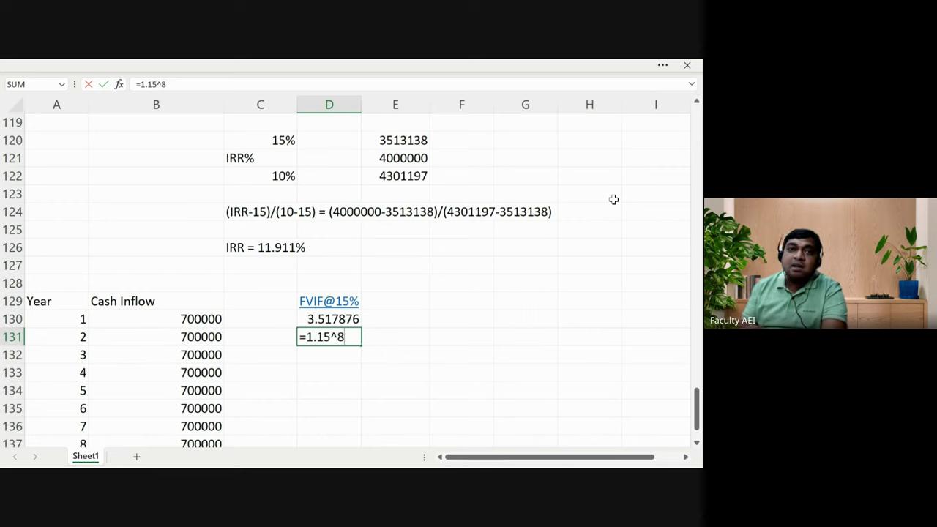
key("Return")
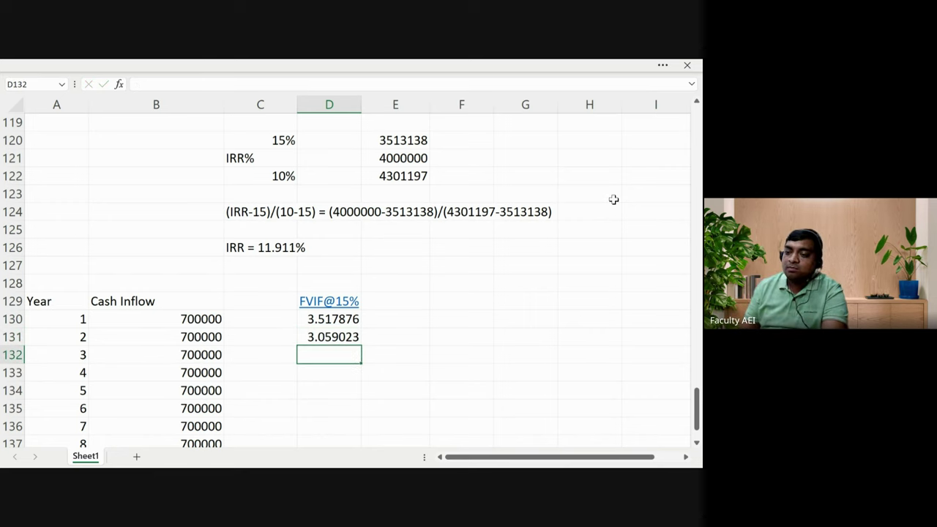
Copy the year 2 factor formula from D131 down the column through year 10 in D139
key("Up")
key("ctrl+c")
key("shift+Down")
key("shift+Down")
key("shift+Down")
key("shift+Down")
key("shift+Down")
key("shift+Down")
key("shift+Down")
key("shift+Down")
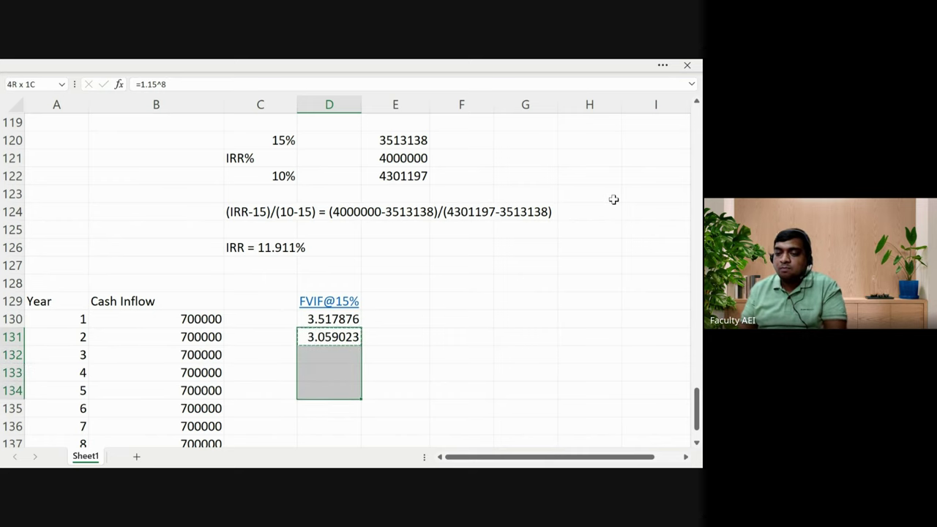
key("ctrl+v")
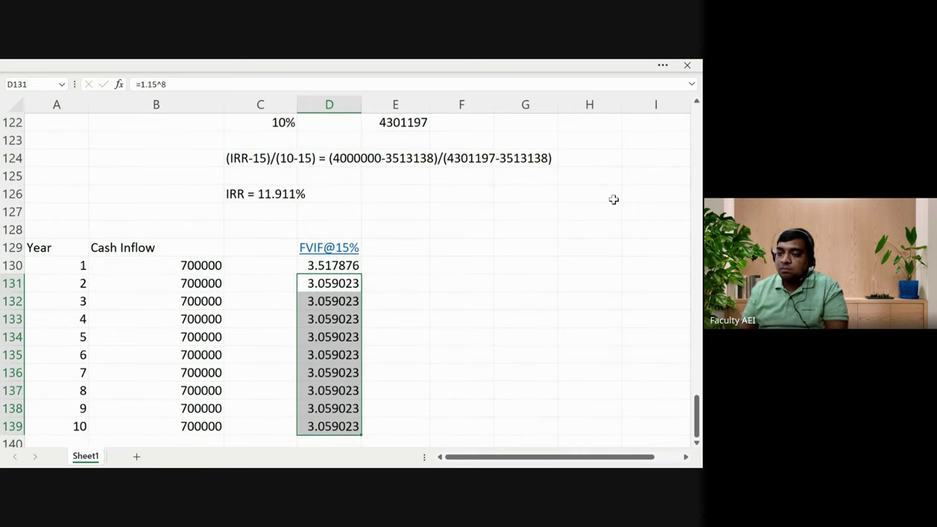
Correct the copied factors for years 3 and 4 to =1.15^7 in D132 and =1.15^6 in D133
key("Down")
key("F2")
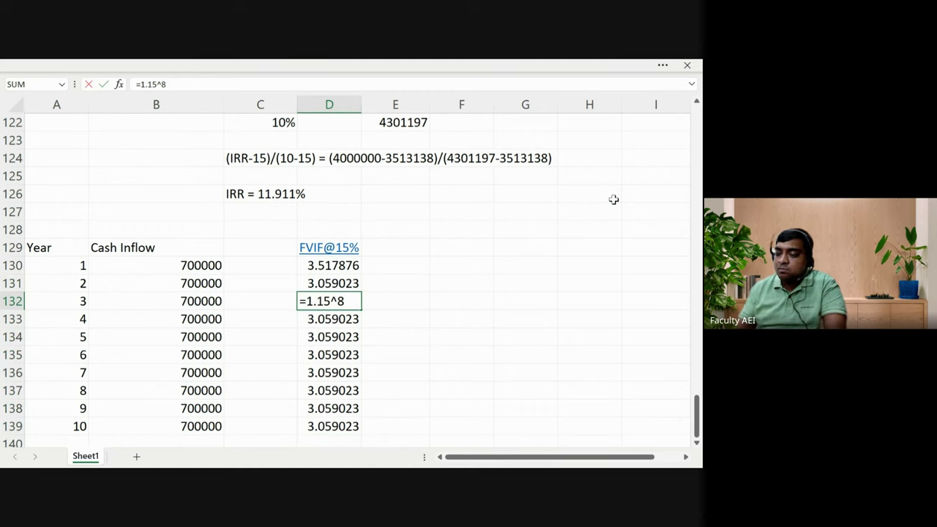
key("BackSpace")
type("7")
key("Return")
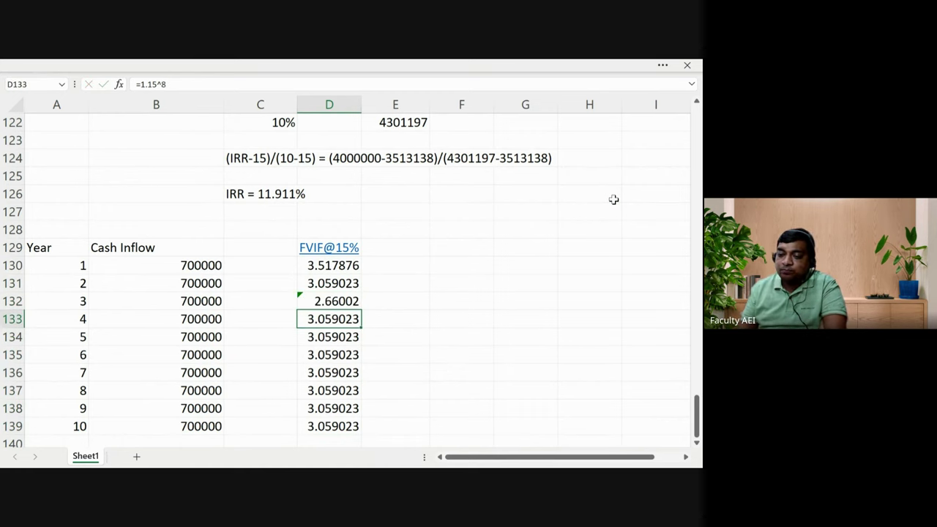
key("F2")
key("BackSpace")
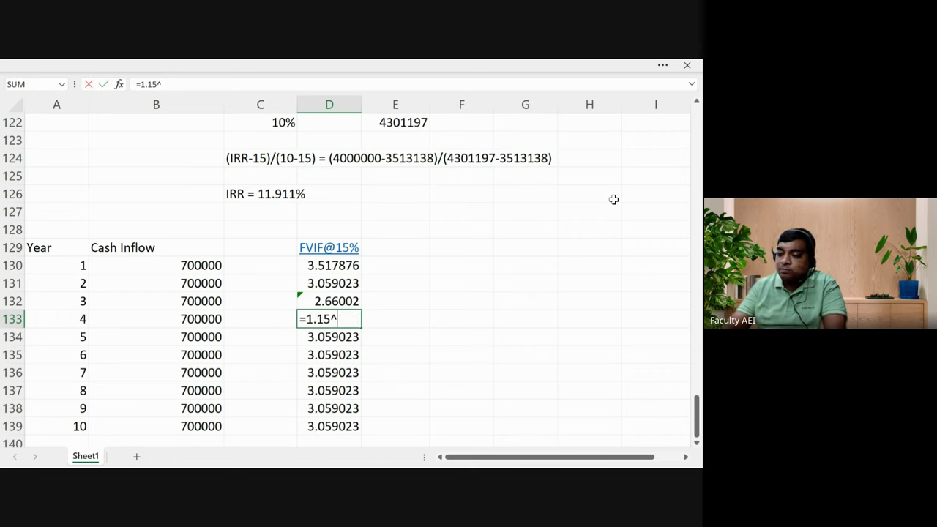
type("6")
key("Return")
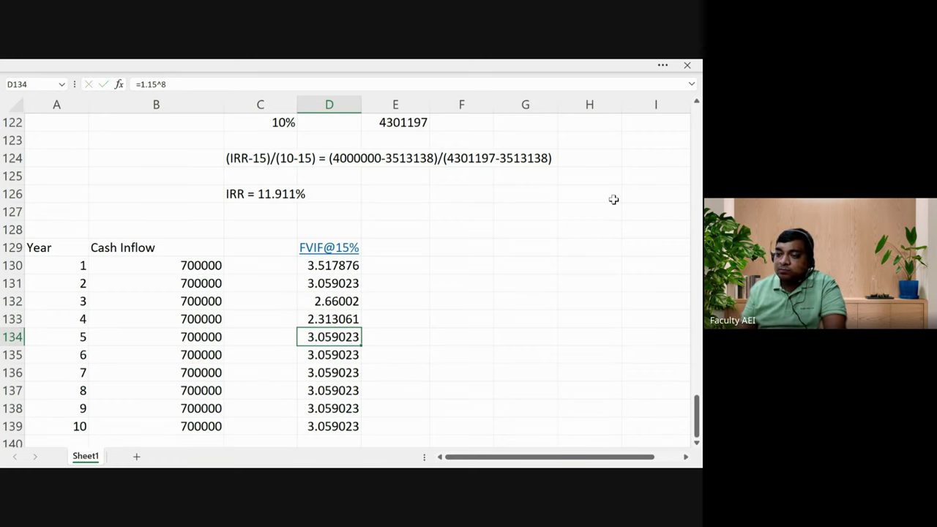
Correct the copied factors for years 5 and 6 to =1.15^5 in D134 and =1.15^4 in D135
key("F2")
key("BackSpace")
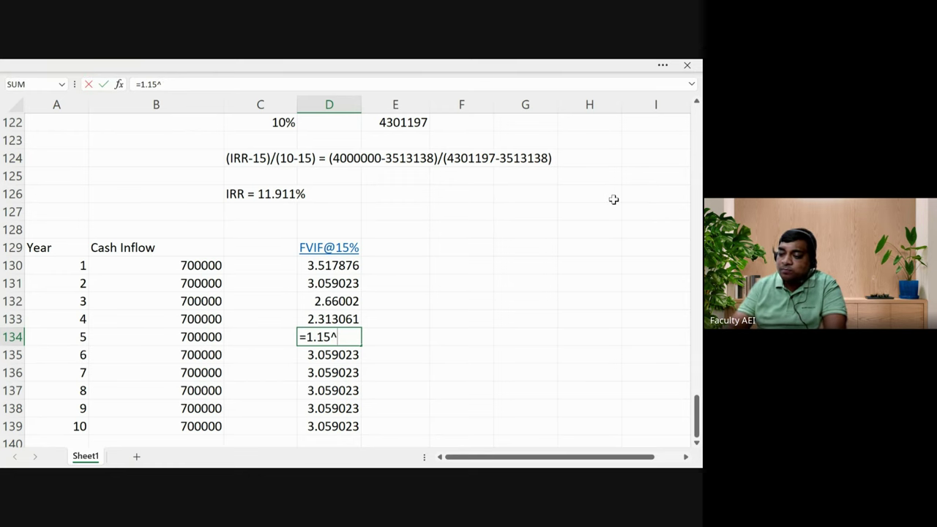
type("5")
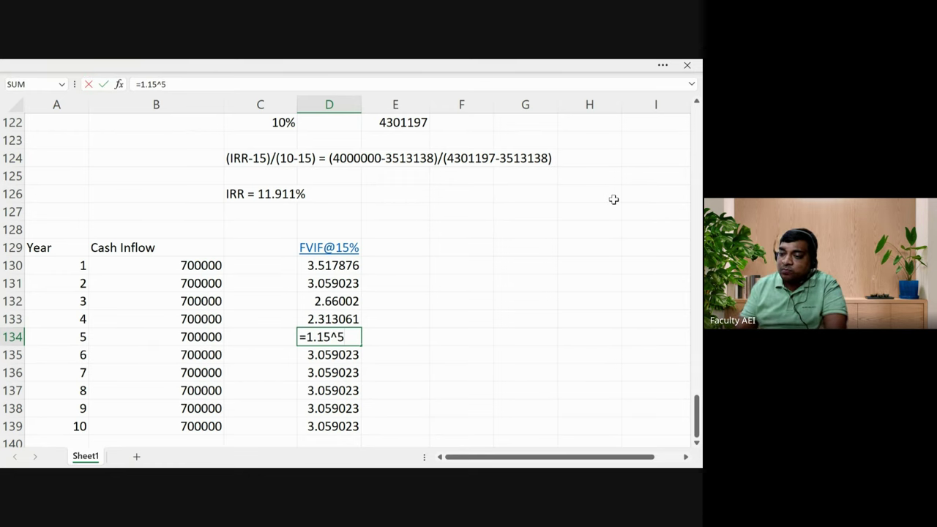
key("Return")
key("F2")
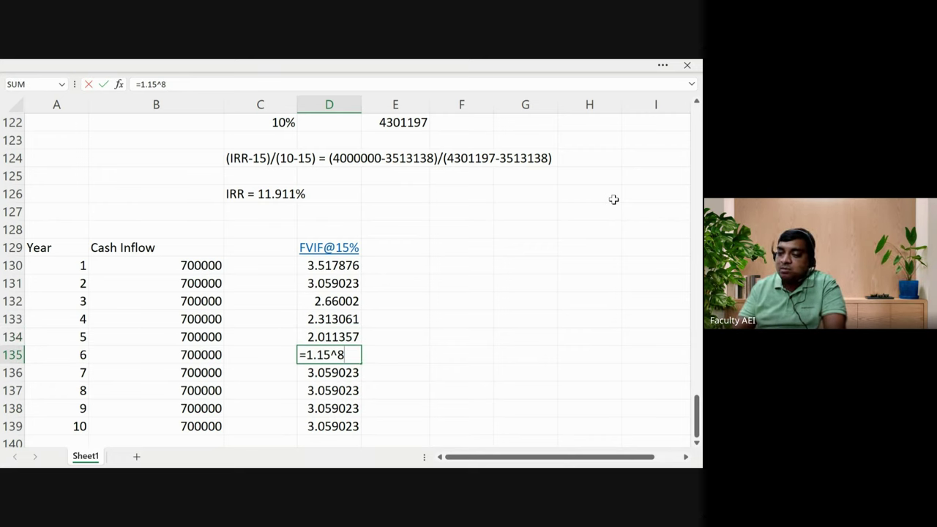
key("BackSpace")
type("6")
key("Return")
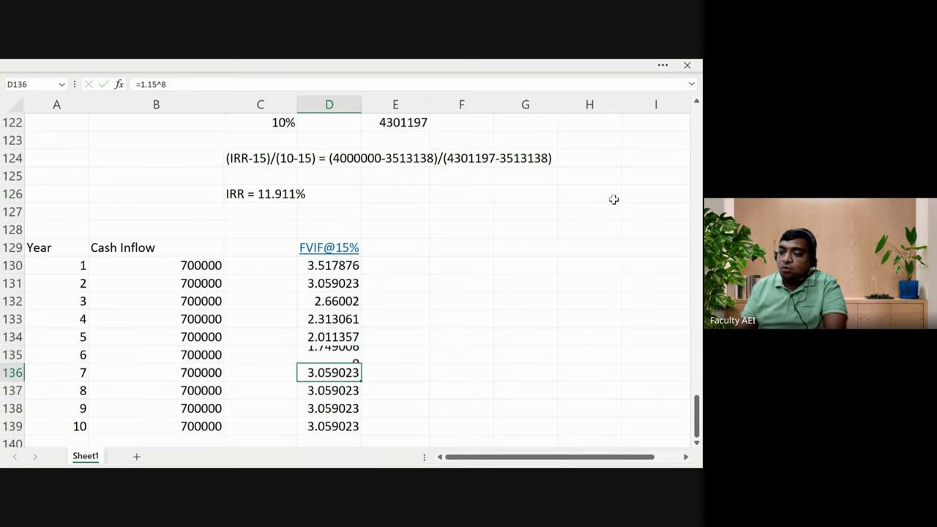
Correct the copied factors for years 7 and 8 to =1.15^3 in D136 and =1.15^2 in D137
key("F2")
key("BackSpace")
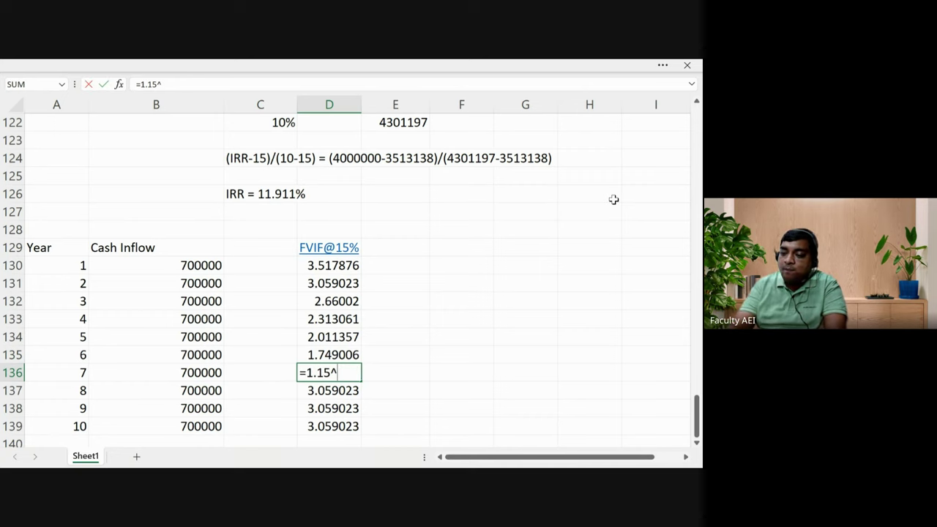
type("3")
key("Return")
key("F2")
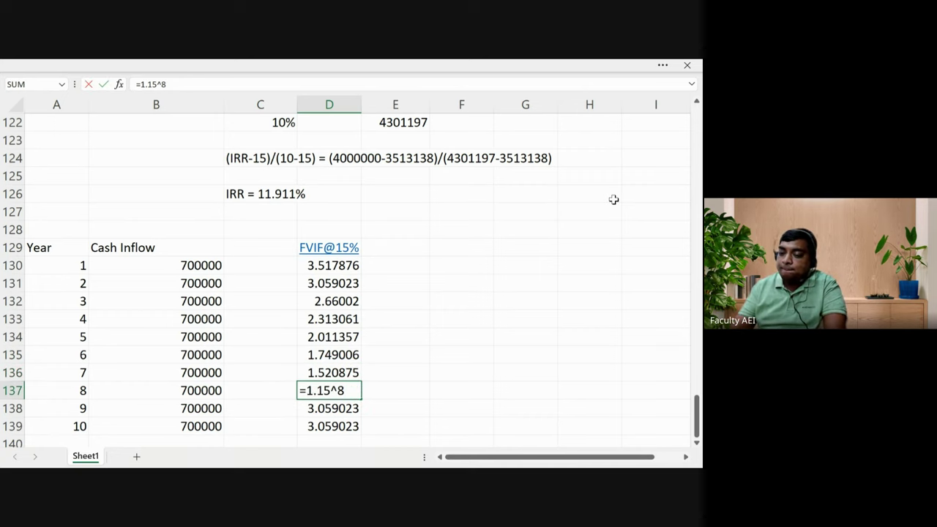
key("BackSpace")
type("2")
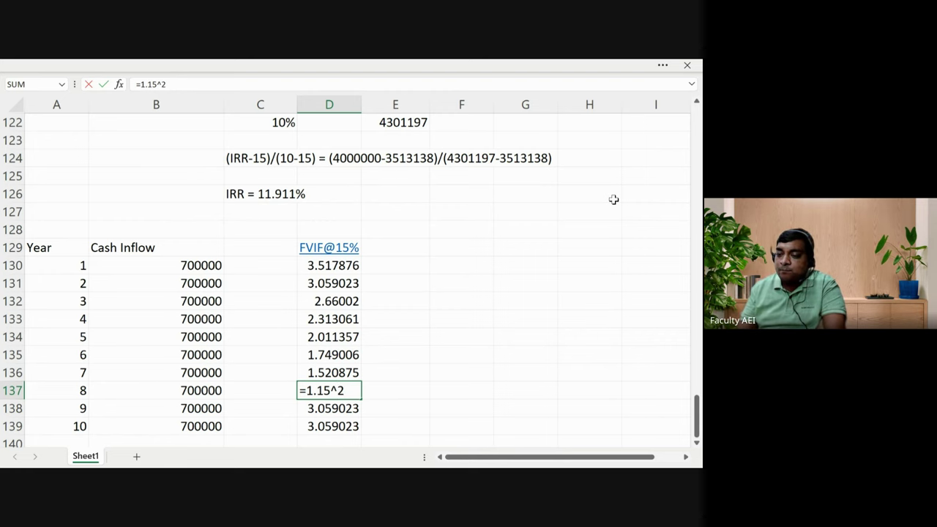
key("Return")
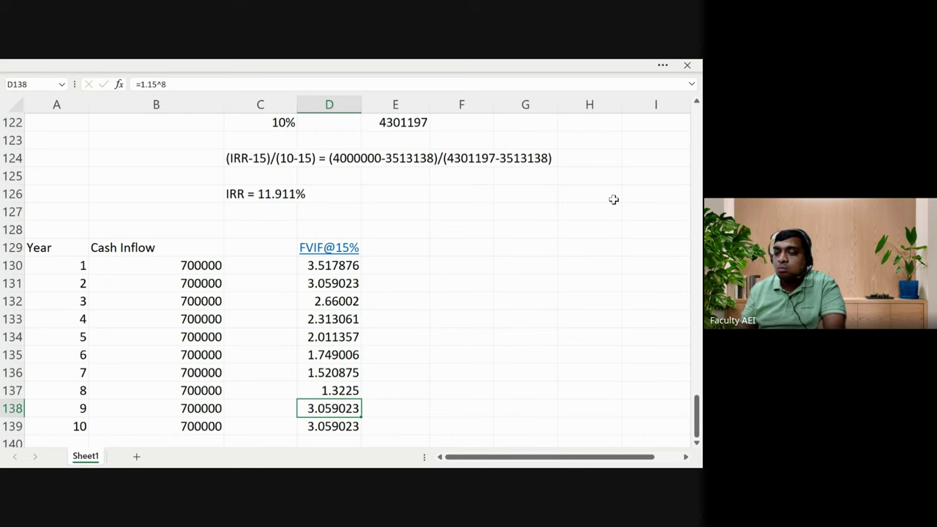
Correct the copied factors for years 9 and 10 to =1.15^1 in D138 and =1.15^0 in D139
key("F2")
key("BackSpace")
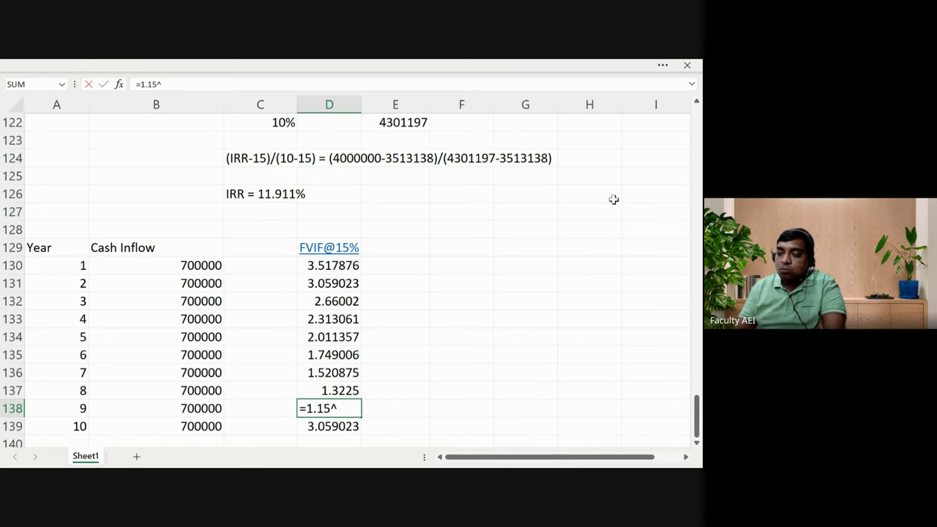
type("1")
key("Return")
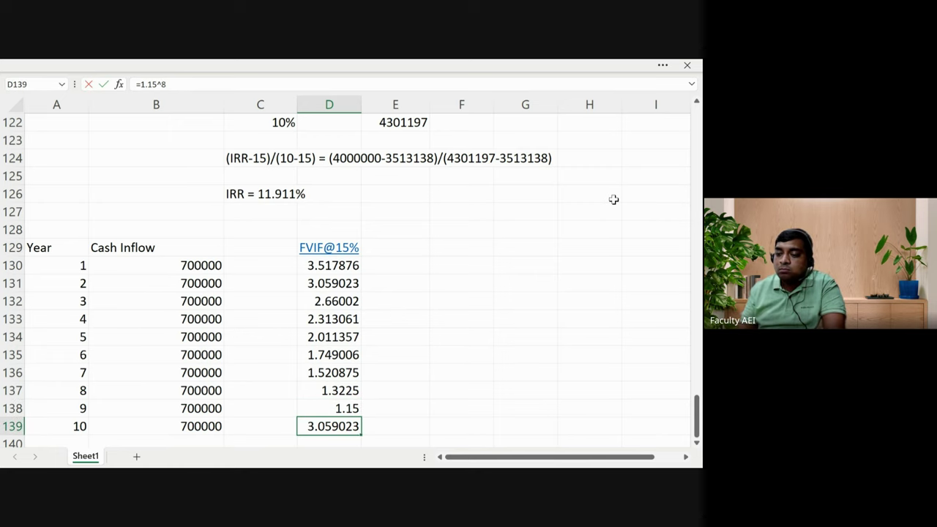
key("F2")
key("BackSpace")
type("0")
key("Return")
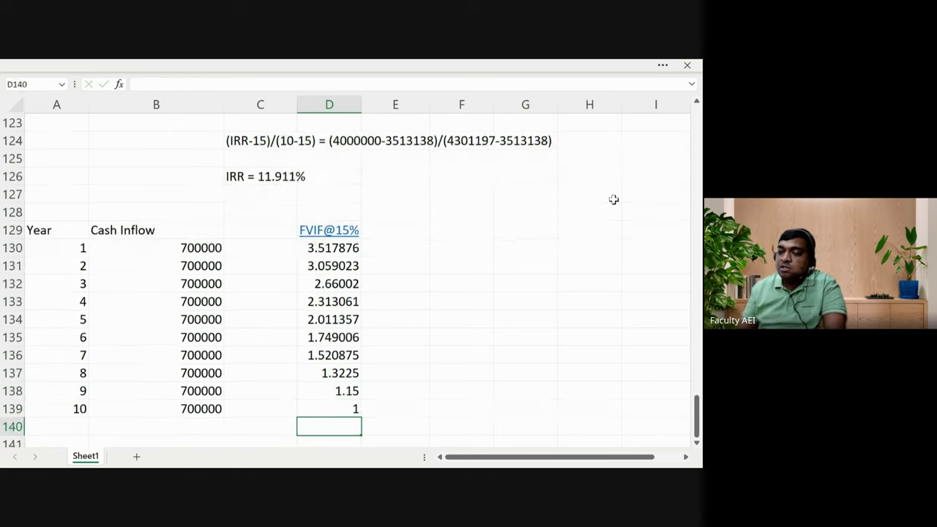
Enter the column heading "FV of Cash Inflow" in F129, beside the factor column
key("Up")
key("Up")
key("Up")
key("Up")
key("Up")
key("Up")
key("Up")
key("Up")
key("Up")
key("Up")
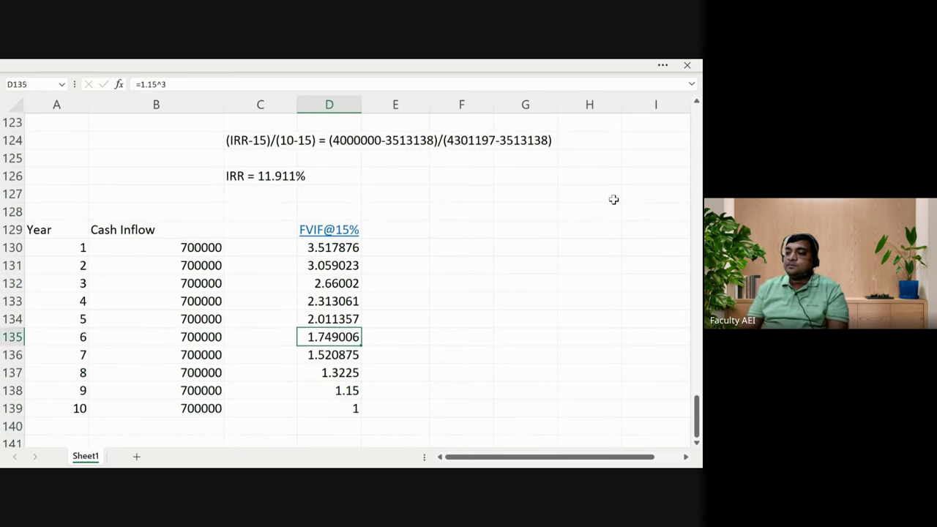
key("Right")
key("Right")
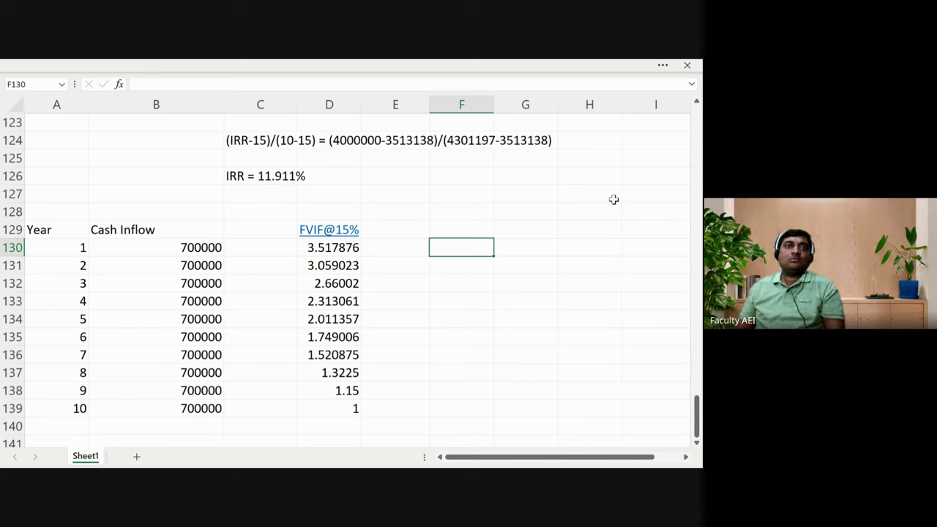
type("=")
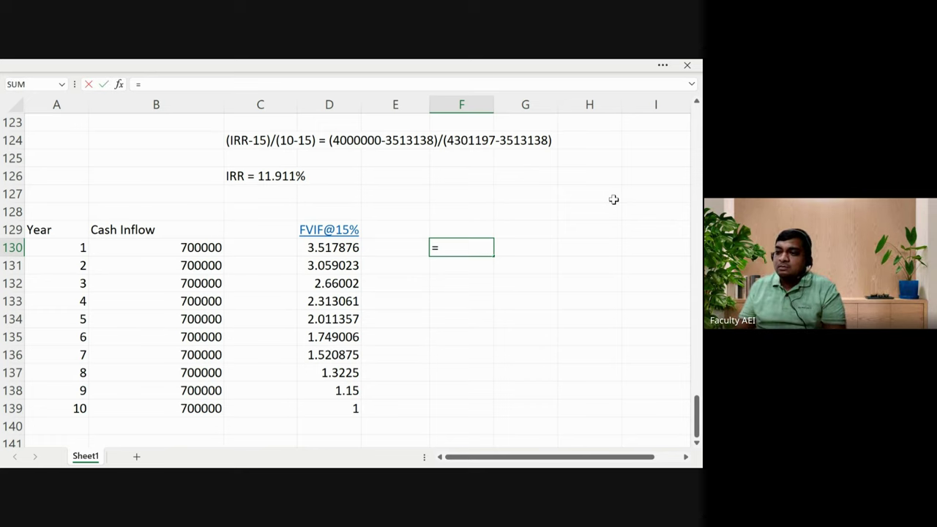
key("Up")
key("Escape")
key("Up")
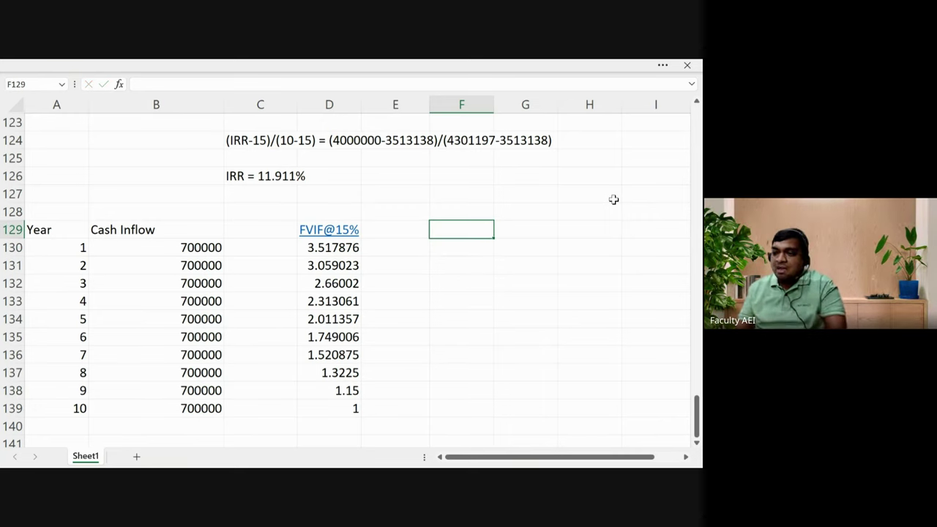
type("FV")
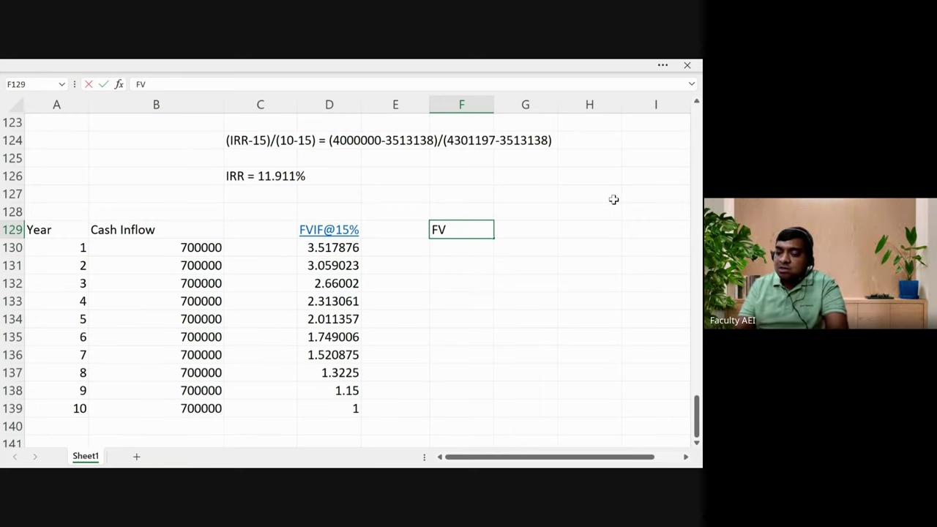
type(" of CAsh Inflow")
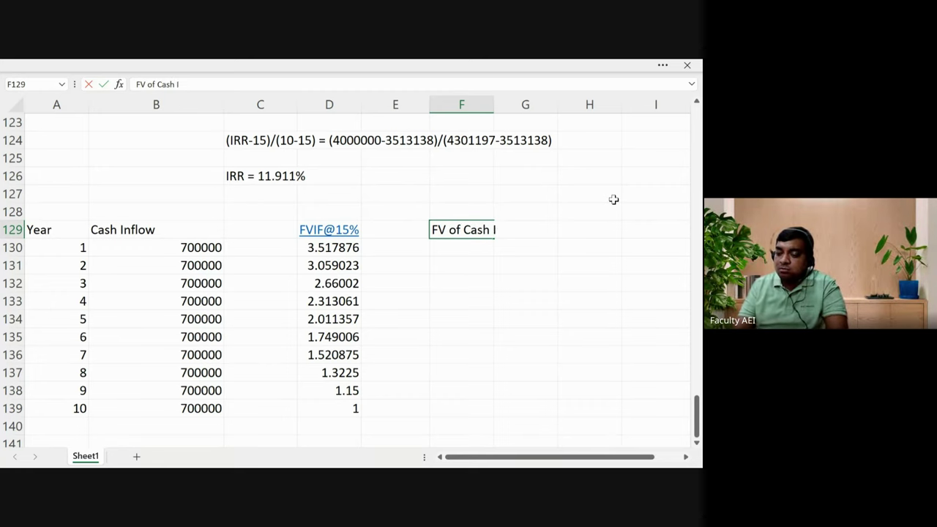
key("Return")
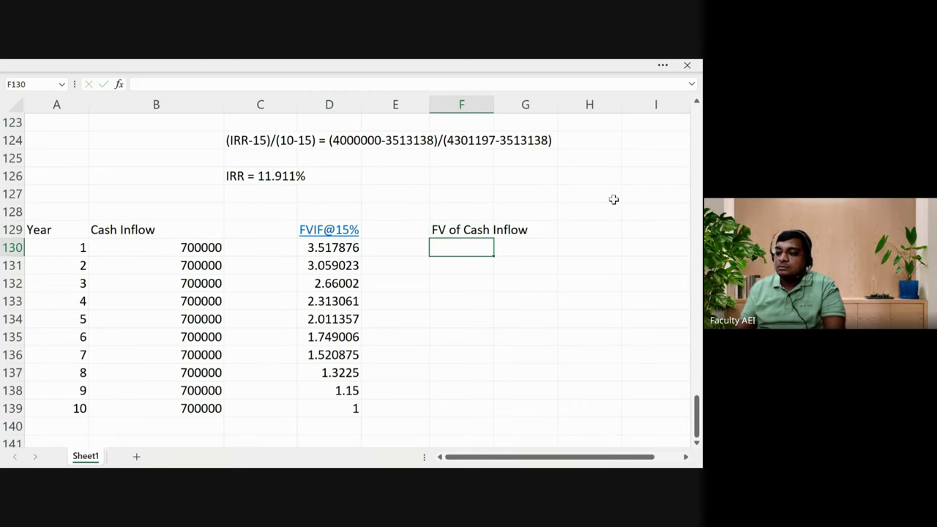
Compute the year 1 future value in F130 by multiplying cash inflow by factor with =B130*D130
type("=")
key("Left")
key("Left")
key("Left")
key("Left")
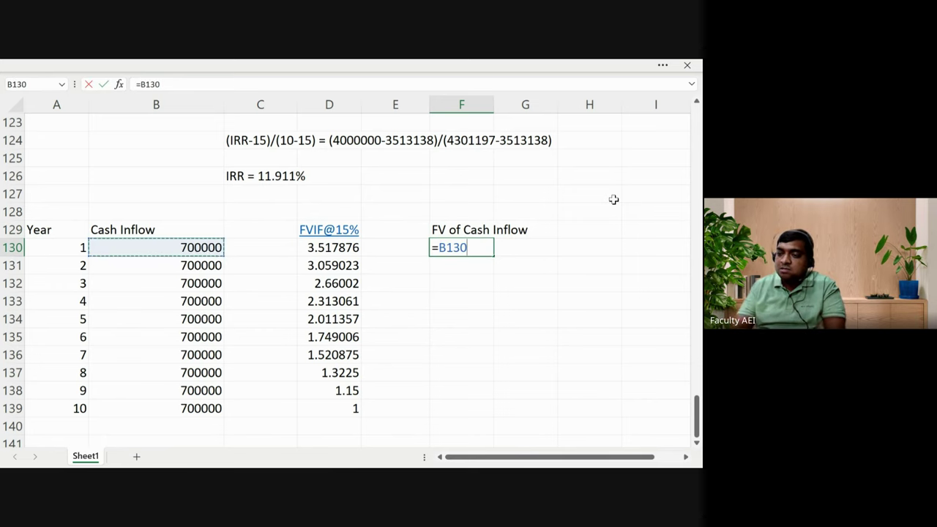
type("*")
key("Left")
key("Left")
key("Return")
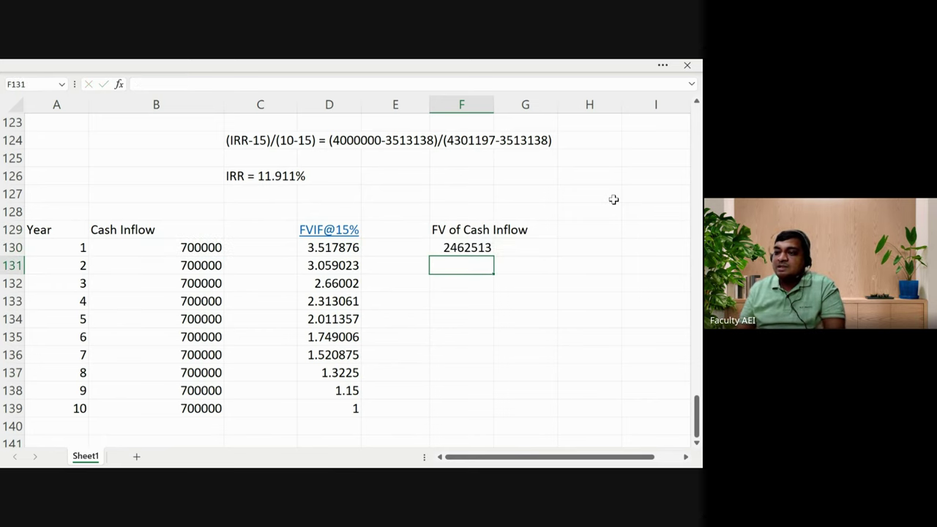
Copy the year 1 future value formula from F130 down the column through year 10 in F139
key("Up")
key("ctrl+c")
key("shift+Down")
key("shift+Down")
key("shift+Down")
key("shift+Down")
key("shift+Down")
key("shift+Down")
key("shift+Down")
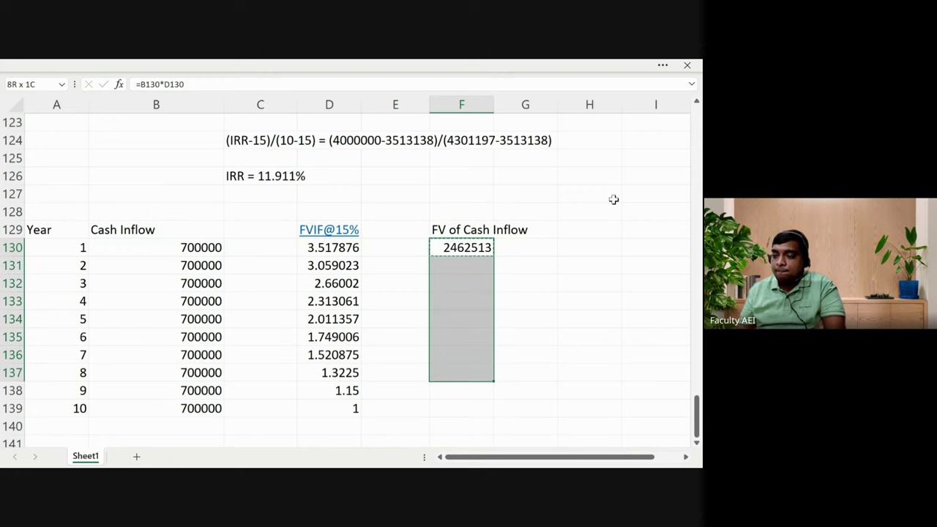
key("shift+Down")
key("shift+Down")
key("ctrl+v")
Underline the year 10 future value in F139 and total the column in F140 with =SUM(F130:F139)
key("Down")
key("Down")
key("Down")
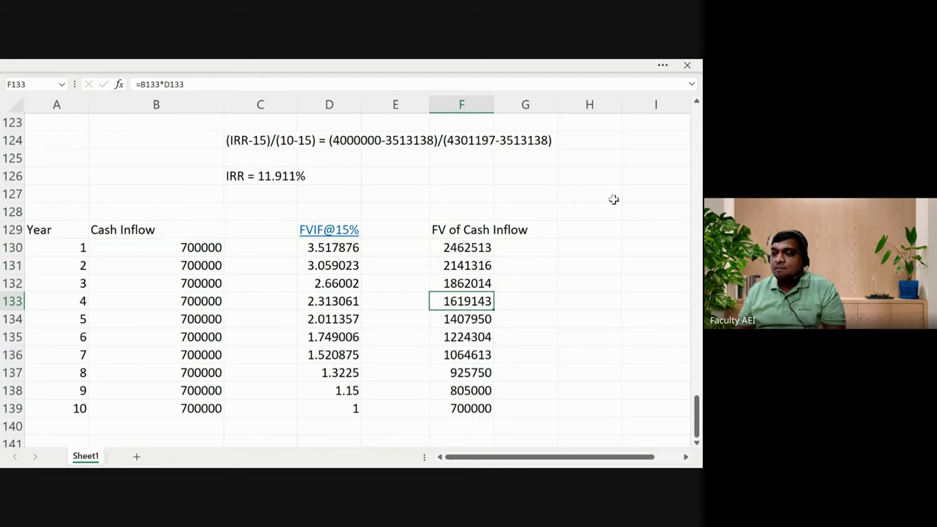
key("Down")
key("Down")
key("Down")
key("Down")
key("Down")
key("Down")
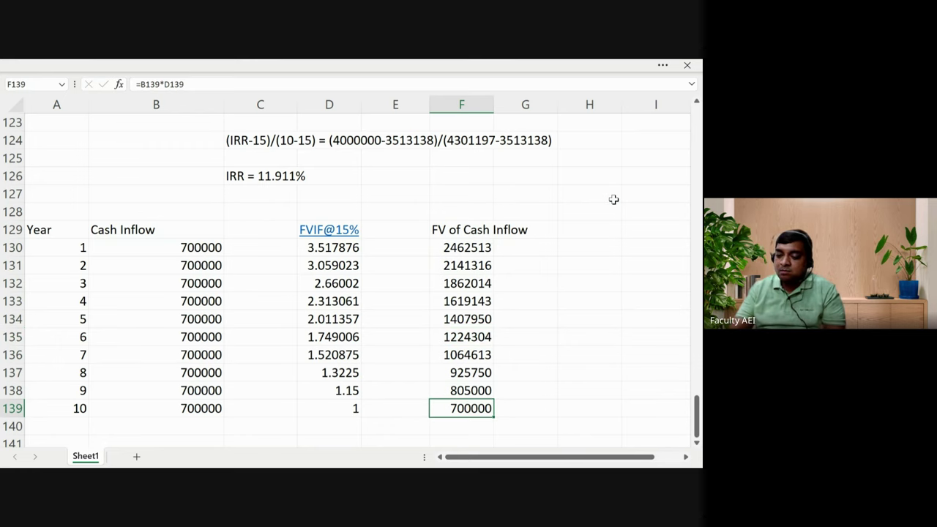
key("Down")
type("=s")
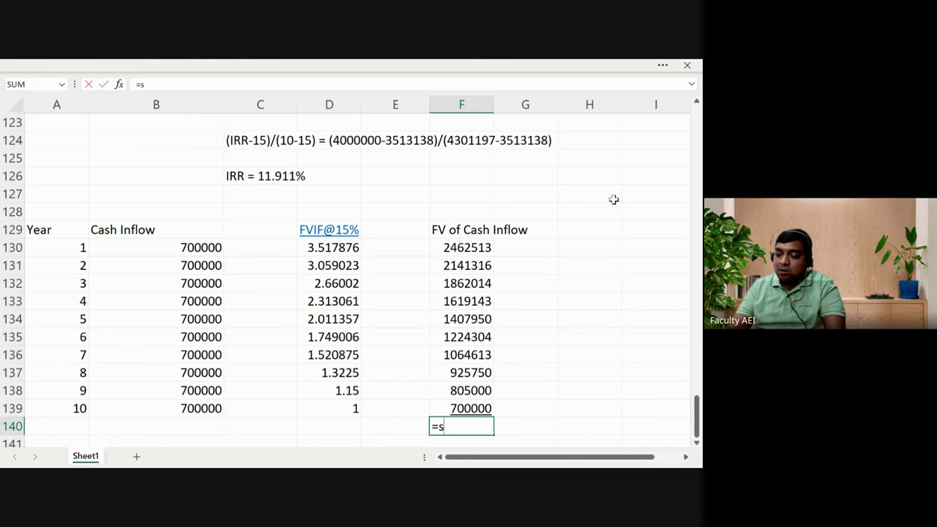
type("um(")
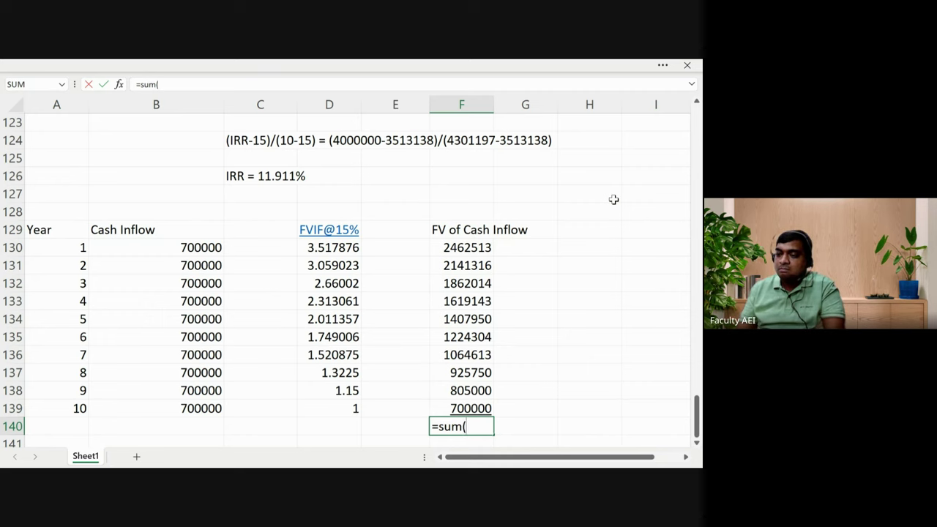
key("Up")
key("Up")
key("Up")
key("Up")
key("Up")
key("Up")
key("Up")
key("Up")
key("Up")
key("Up")
key("shift+Down")
key("shift+Down")
key("shift+Down")
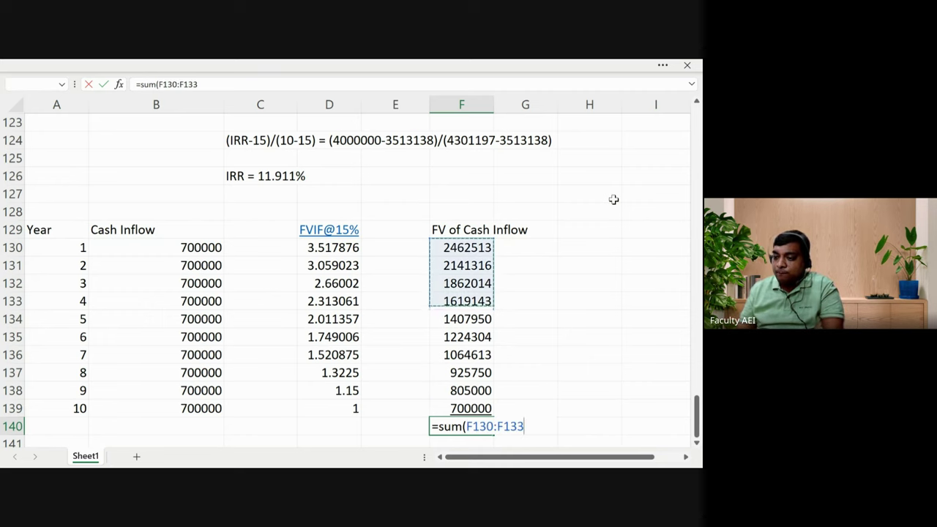
key("shift+Down")
key("shift+Down")
key("shift+Down")
key("shift+Down")
key("shift+Down")
key("shift+Down")
type(")")
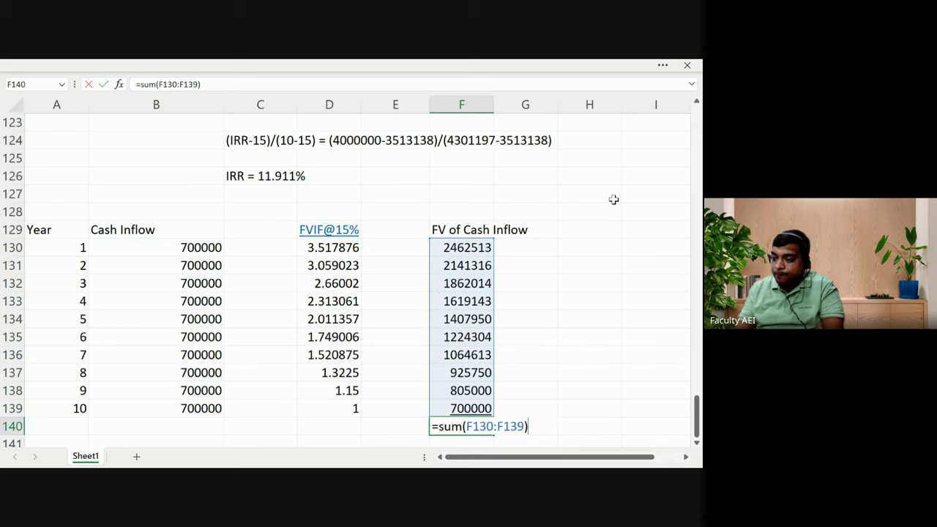
key("Return")
key("Up")
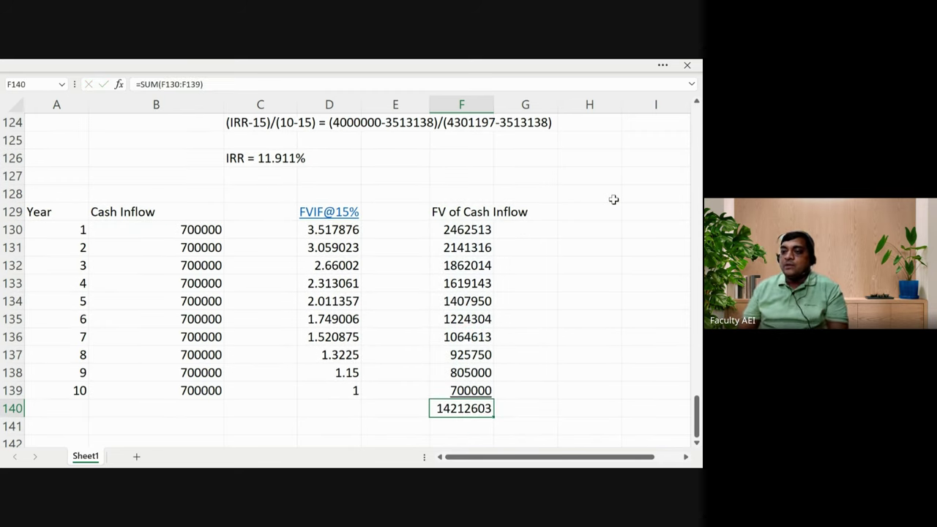
Label the future value total by entering "FV at 10" in E140
key("Down")
key("Down")
key("Down")
key("Down")
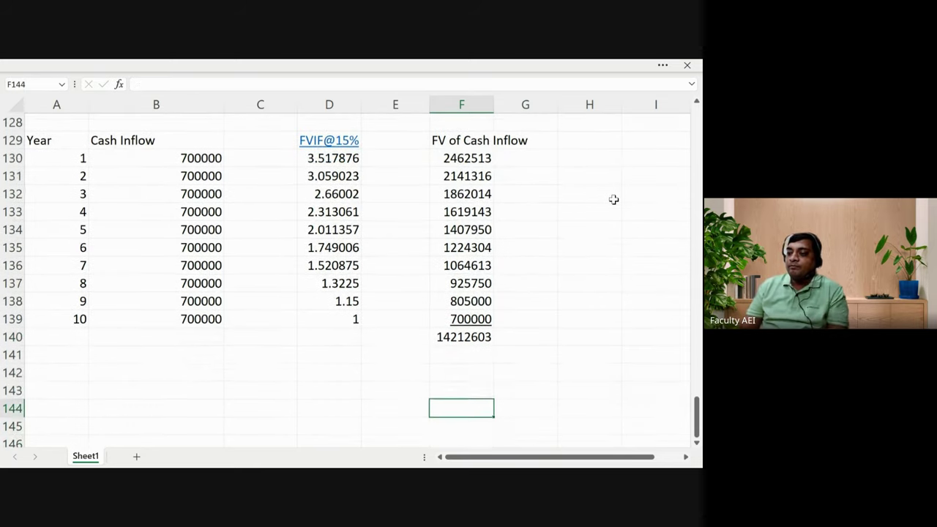
key("Up")
key("Up")
key("Up")
key("Up")
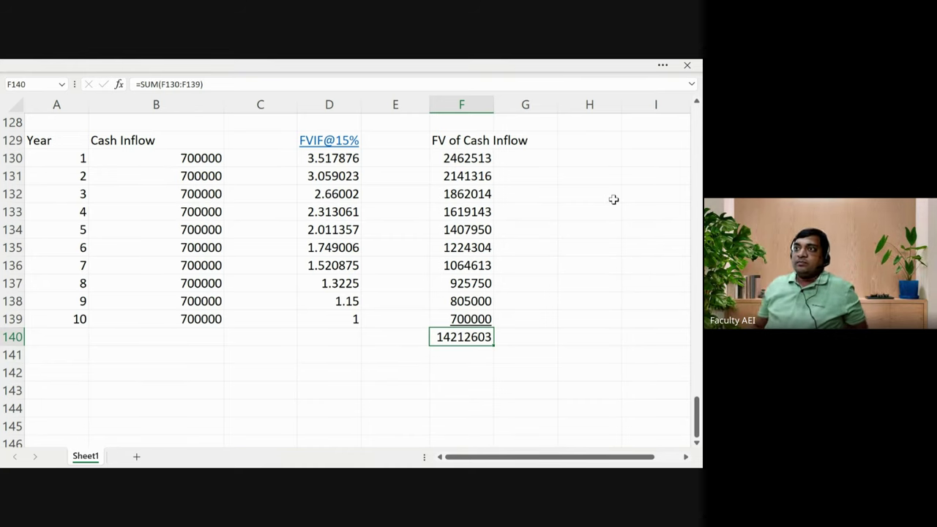
key("Down")
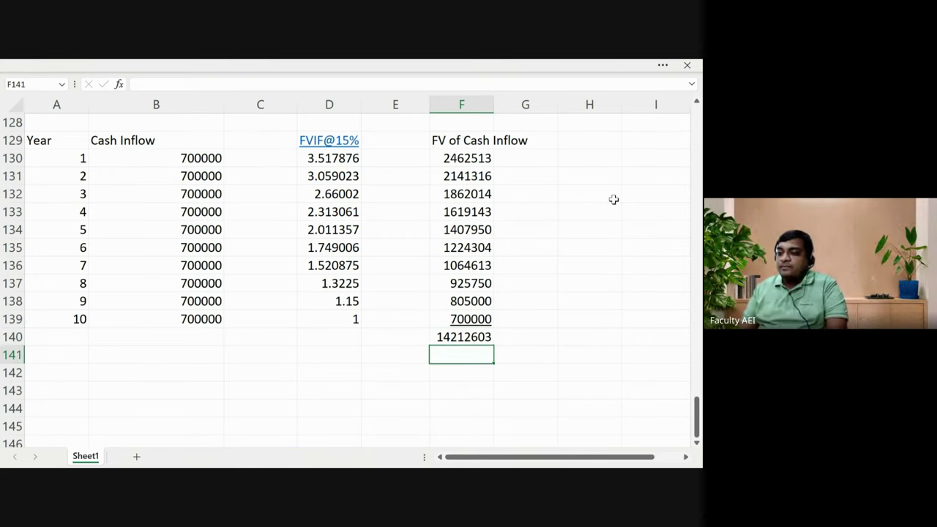
key("Up")
key("Left")
type("FV")
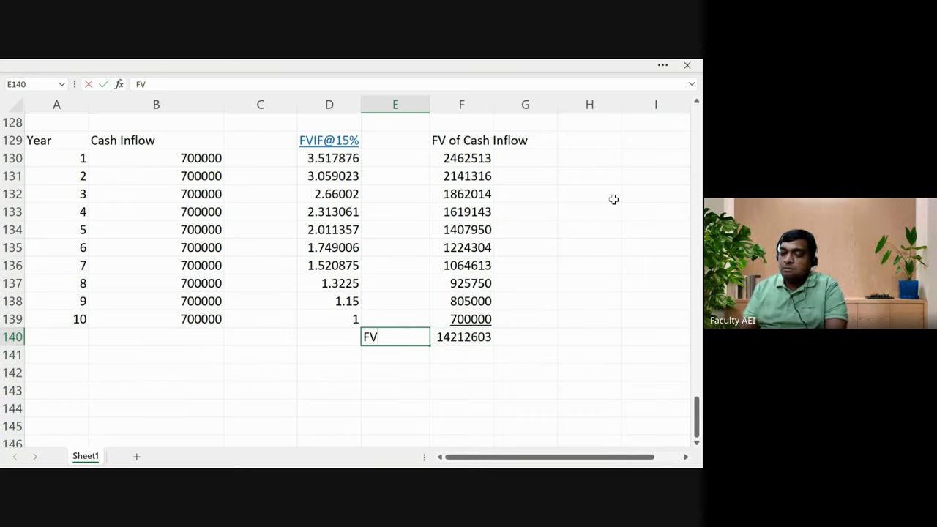
type(" at 10")
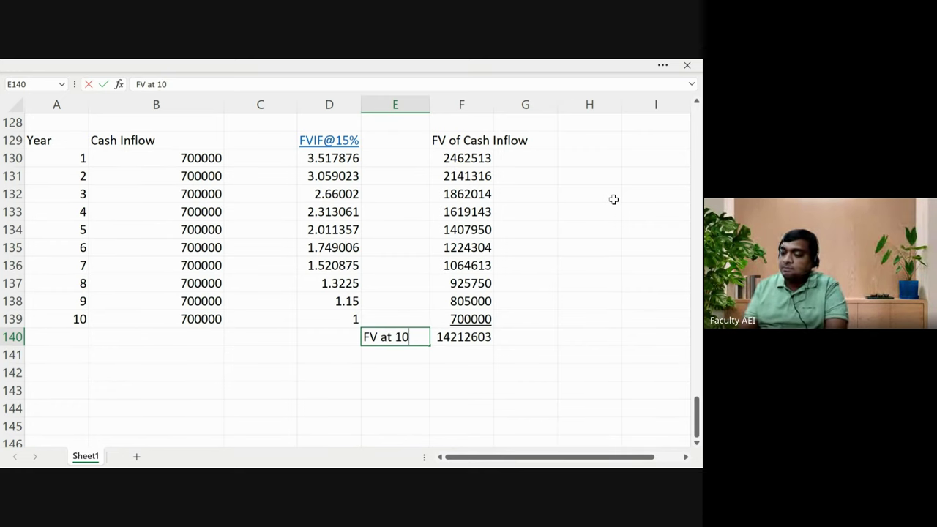
key("Return")
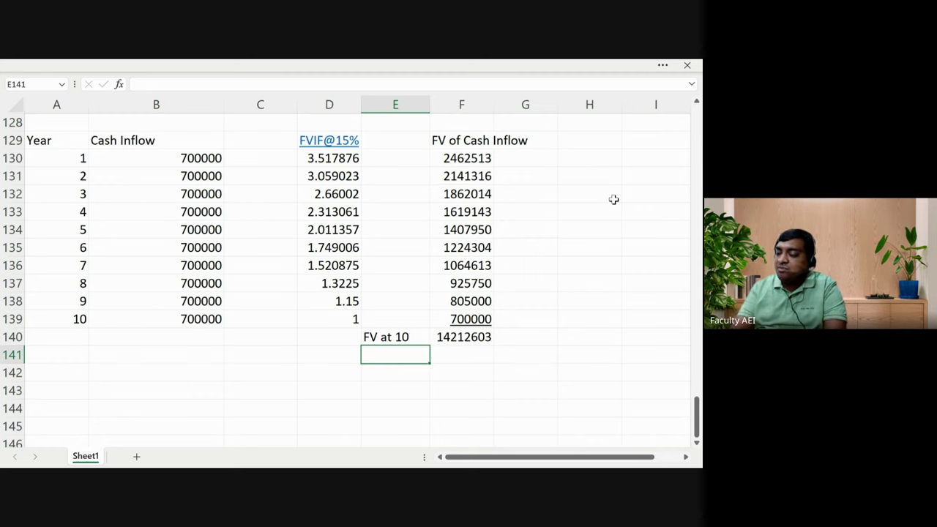
Label the discount factor line by entering "PVIF at 0" in E141
type("PV")
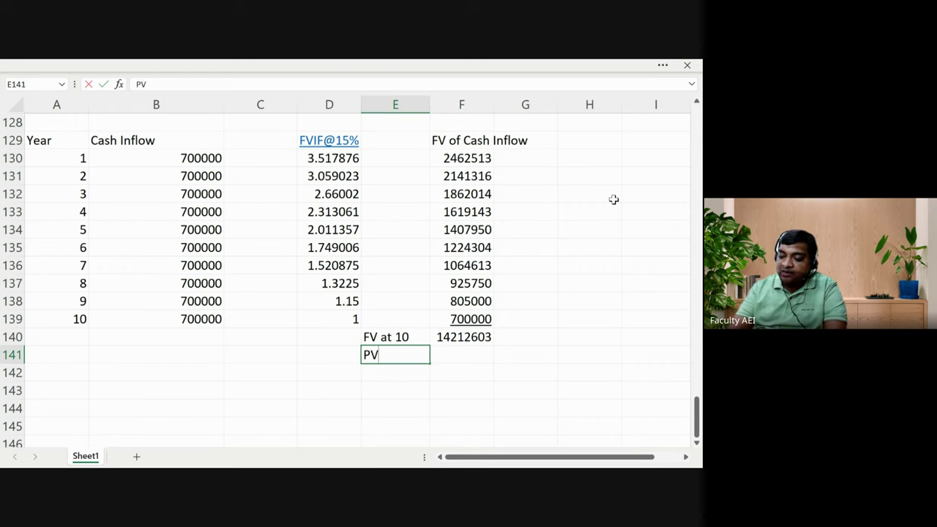
type("IF ")
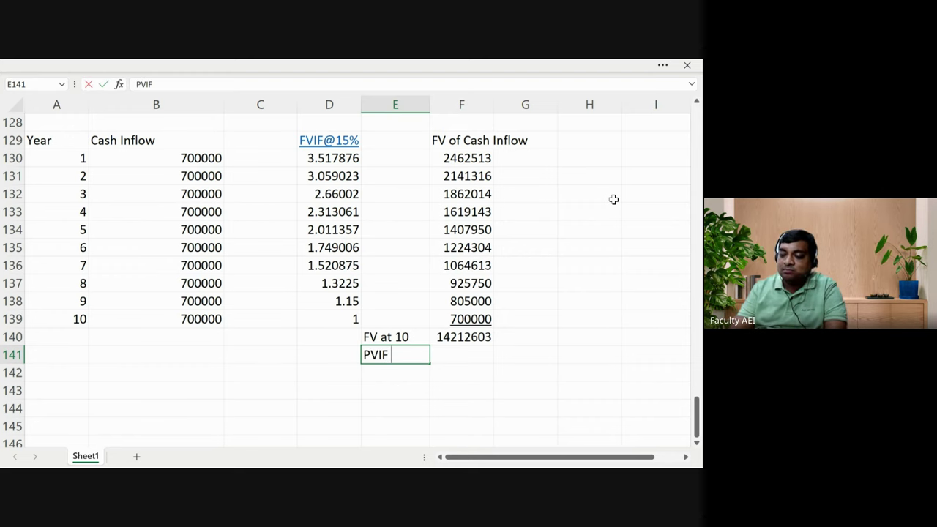
type("at ")
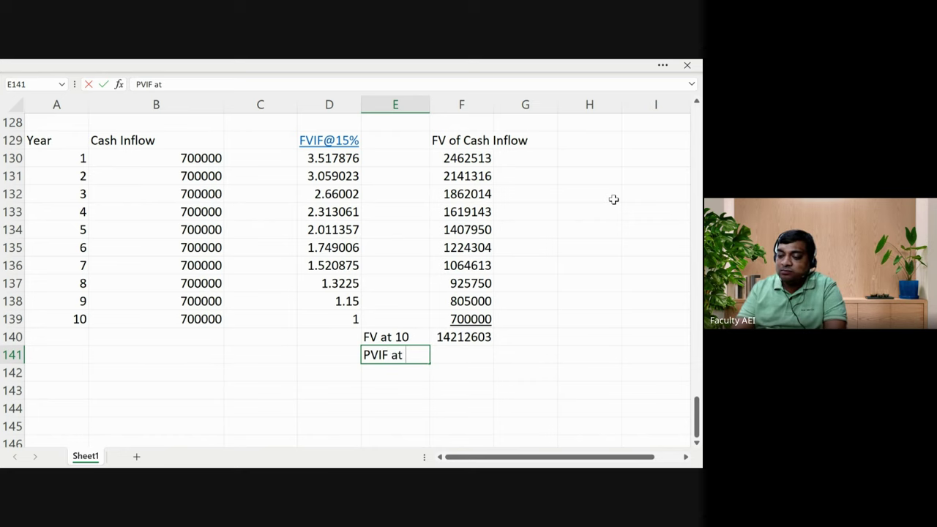
type("0")
key("Return")
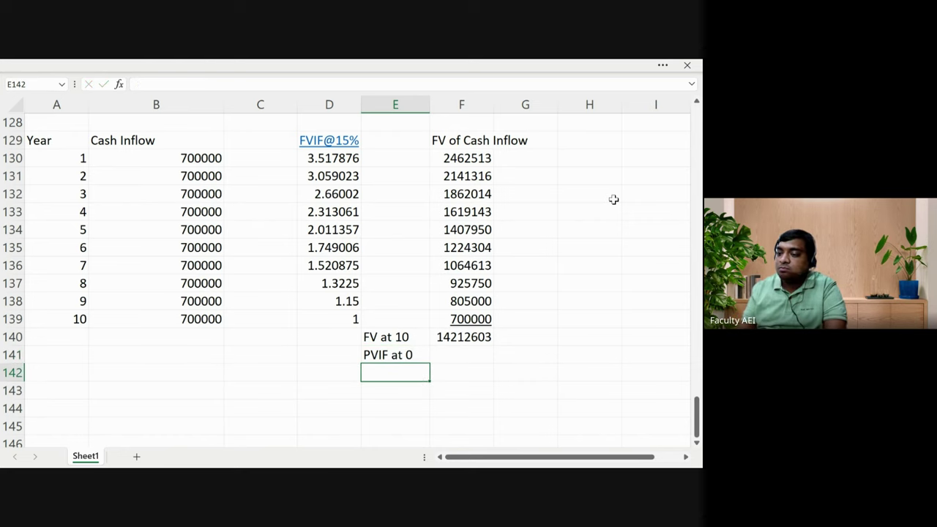
Calculate the 10-year present value factor at 15% in F141 with =1/1.15^10
key("Up")
key("Right")
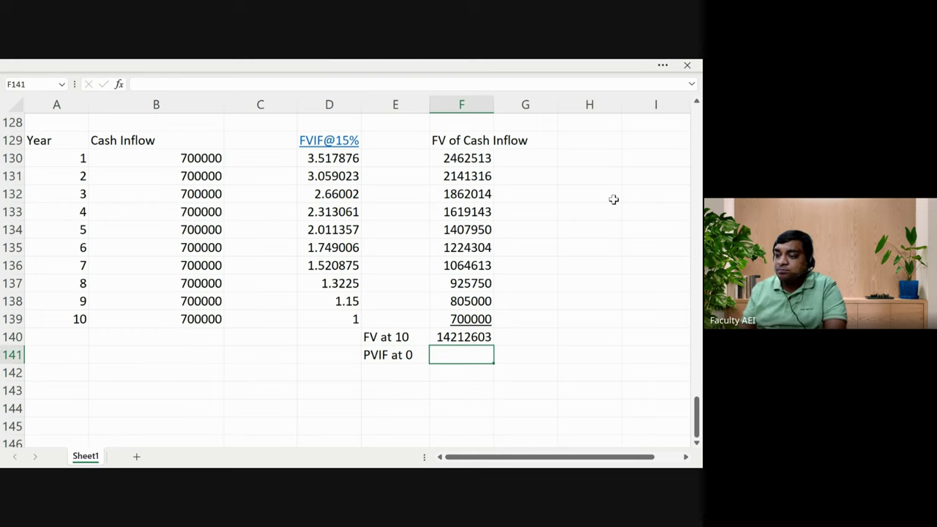
type("=1/")
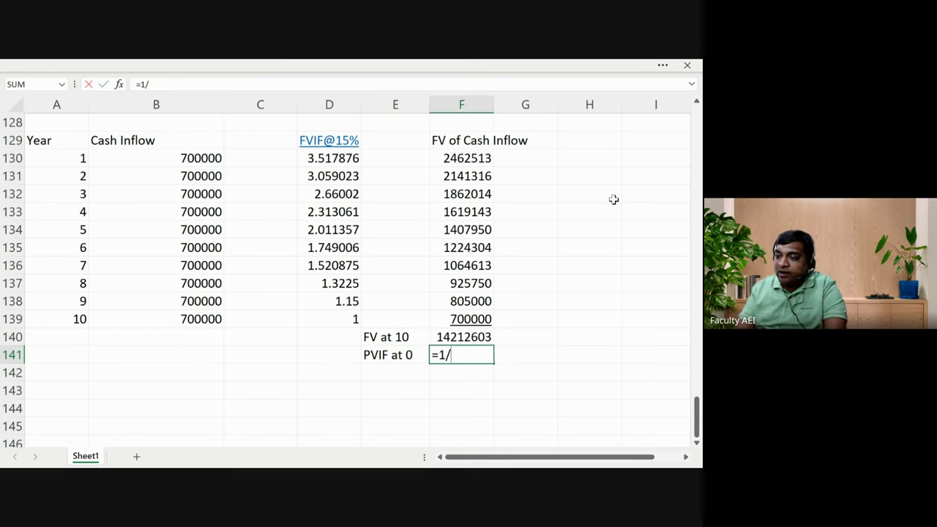
type("1.15")
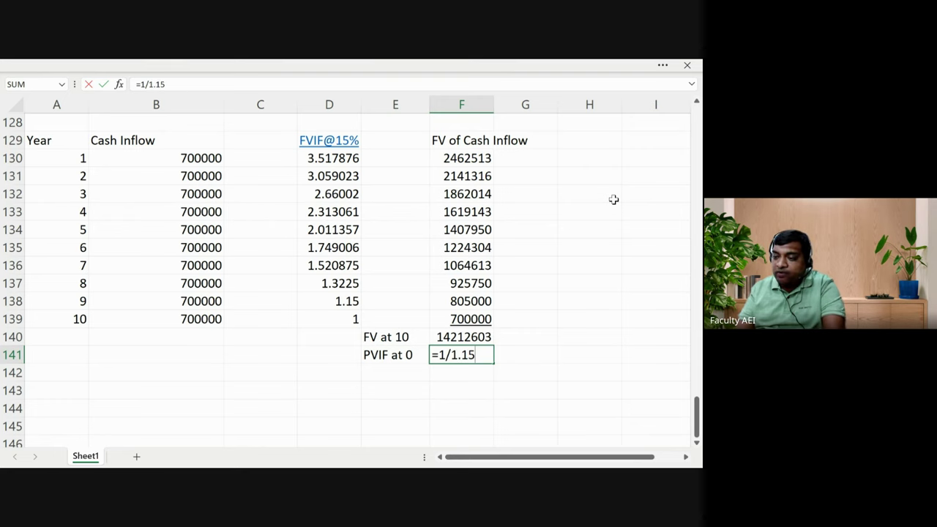
type("^10")
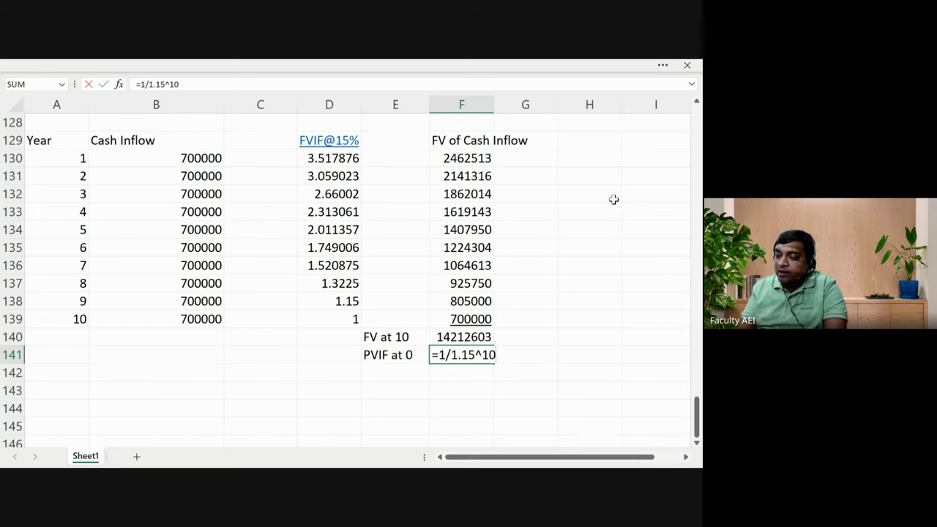
key("Return")
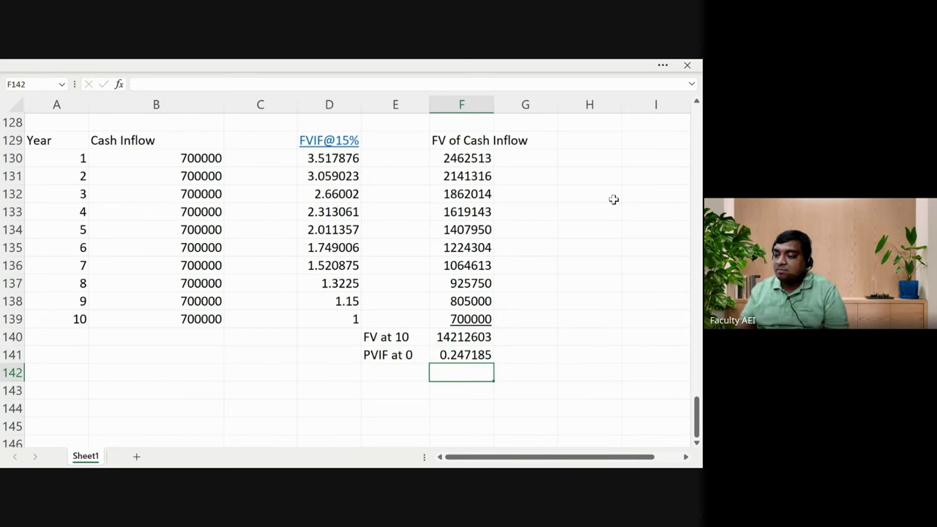
Discount the total future value to year 0 in F142 with =F140*F141
type("=")
key("Up")
key("Up")
type("*")
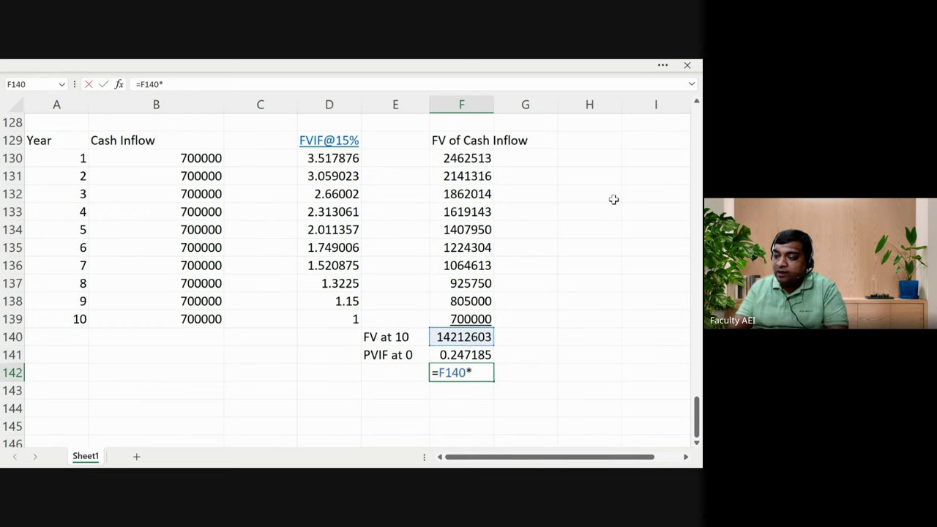
key("Up")
key("Return")
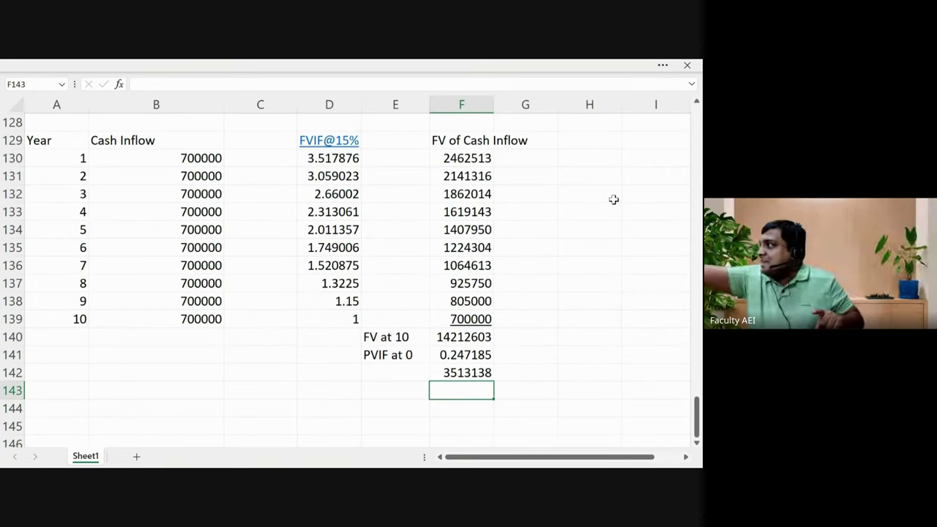
Examine the year 1 row across A130:F130 and the compounding factors for years 1 and 2 in column D
key("Up")
key("Up")
key("Up")
key("Up")
key("Up")
key("Up")
key("Up")
key("Up")
key("Up")
key("Up")
key("Up")
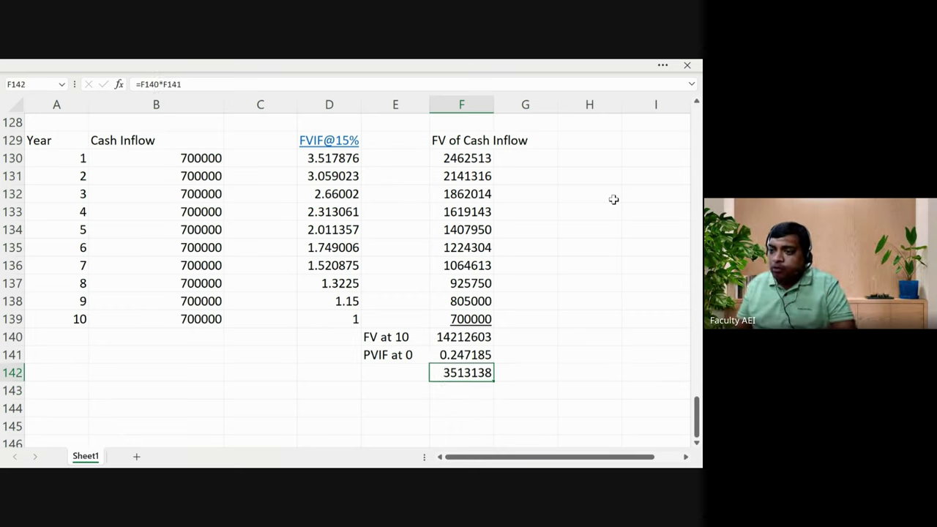
key("Up")
key("Up")
key("Left")
key("Left")
key("Left")
key("Left")
key("Left")
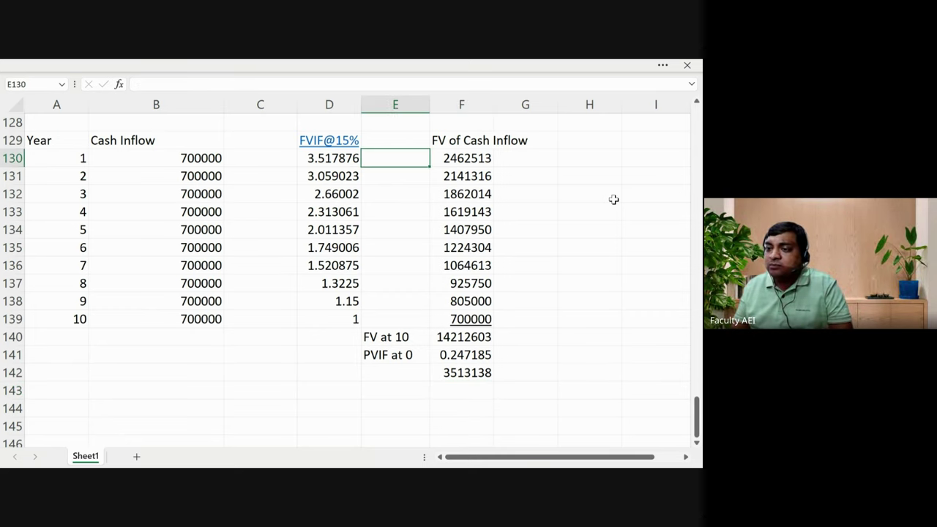
key("shift+Right")
key("shift+Right")
key("shift+Right")
key("shift+Right")
key("shift+Right")
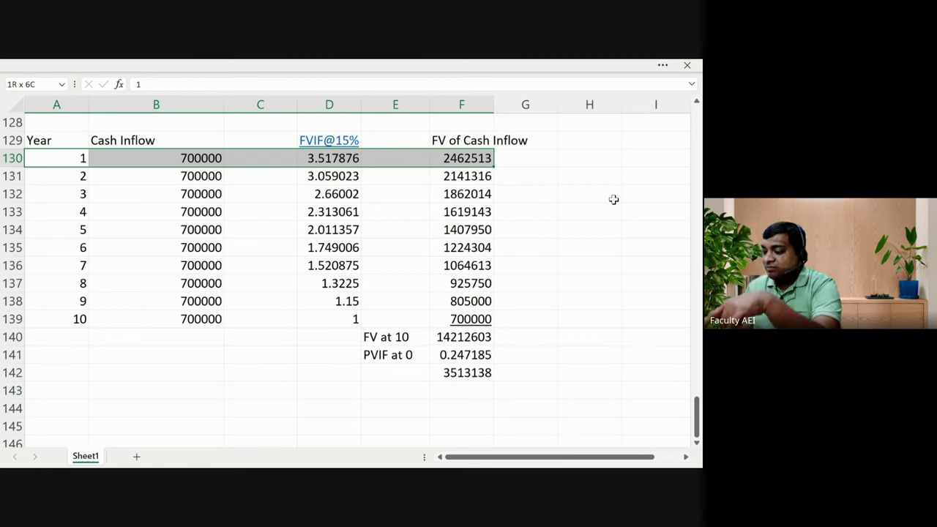
key("shift+Left")
key("shift+Left")
key("shift+Left")
key("shift+Left")
key("shift+Left")
key("Down")
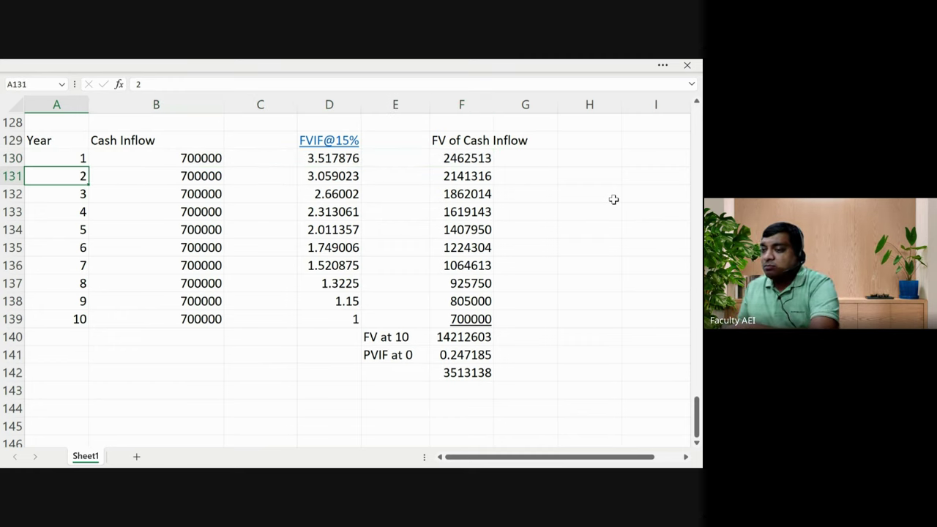
key("Right")
key("Right")
key("Right")
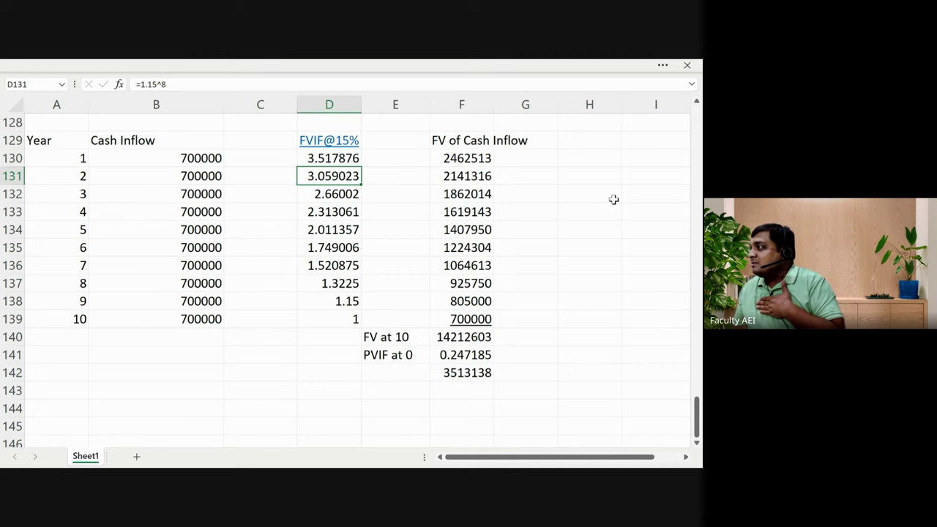
key("Up")
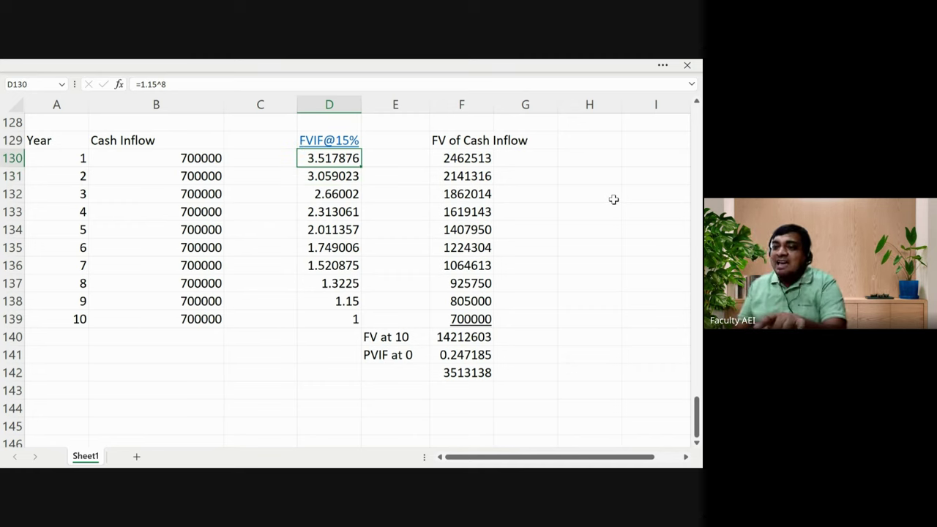
Review the earlier PVIF@10% table up to its year 1 factor in D108
key("Up")
key("Up")
key("Up")
key("Up")
key("Up")
key("Up")
key("Up")
key("Up")
key("Up")
key("Up")
key("Up")
key("Up")
key("Up")
key("Up")
key("Up")
key("Up")
key("Up")
key("Up")
key("Up")
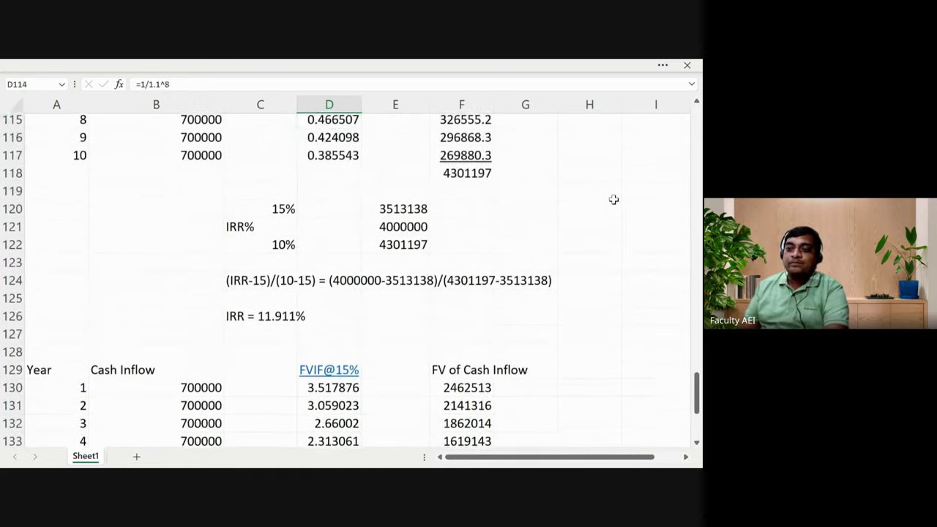
key("Up")
key("Up")
key("Up")
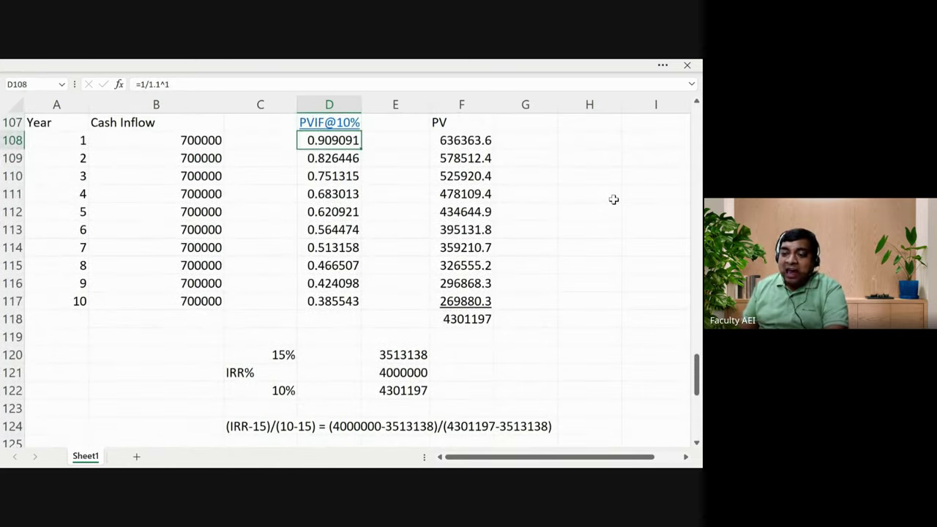
Review the IRR interpolation below the 10% table, down to the IRR result in C126
key("Down")
key("Down")
key("Down")
key("Down")
key("Down")
key("Down")
key("Down")
key("Down")
key("Down")
key("Down")
key("Down")
key("Down")
key("Down")
key("Down")
key("Down")
key("Down")
key("Down")
key("Down")
key("Left")
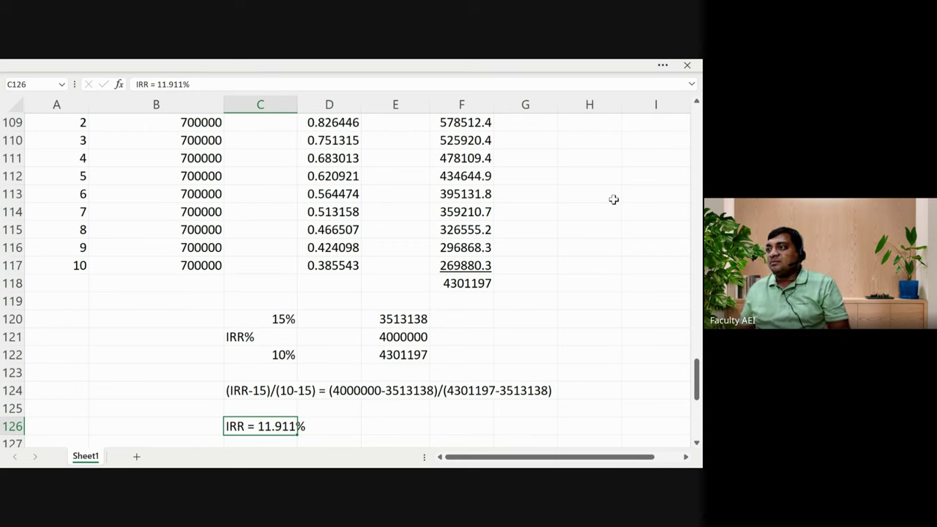
Review the FVIF@15% table down to the discounted total in F142
key("Down")
key("Down")
key("Down")
key("Down")
key("Down")
key("Down")
key("Down")
key("Down")
key("Down")
key("Down")
key("Down")
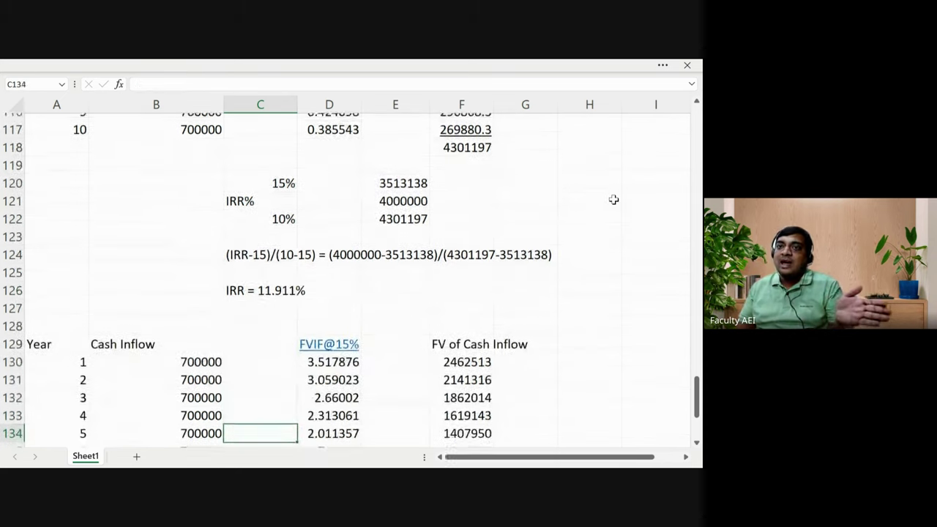
key("Down")
key("Down")
key("Down")
key("Down")
key("Down")
key("Down")
key("Down")
key("Down")
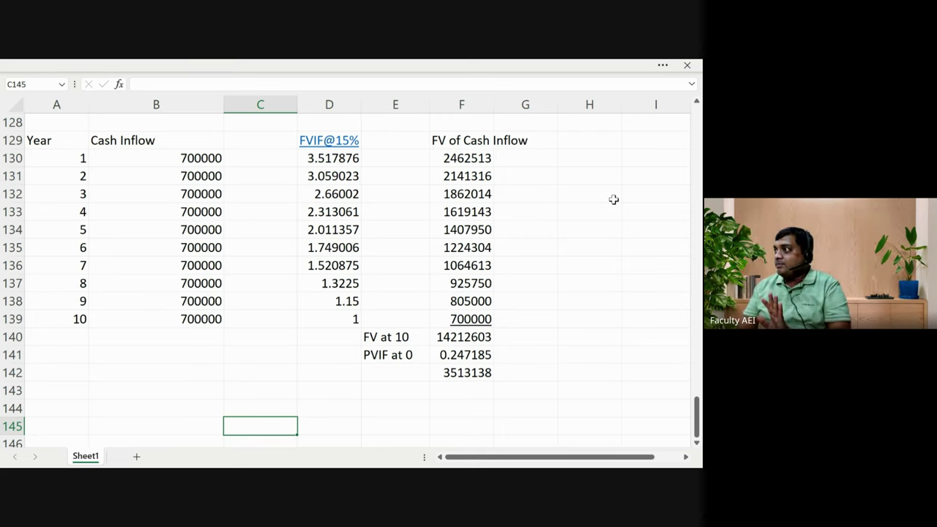
key("Down")
key("Down")
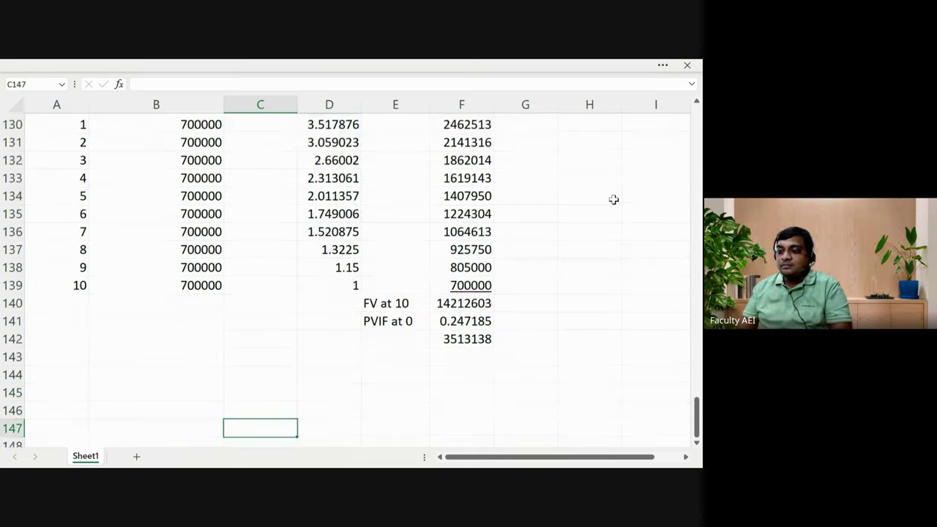
Copy the Year and Cash Inflow table in A129:B139
key("Up")
key("Up")
key("Up")
key("Up")
key("Up")
key("Up")
key("Up")
key("Up")
key("Up")
key("Up")
key("Up")
key("Up")
key("Up")
key("Up")
key("Up")
key("Up")
key("Up")
key("Up")
key("Up")
key("Left")
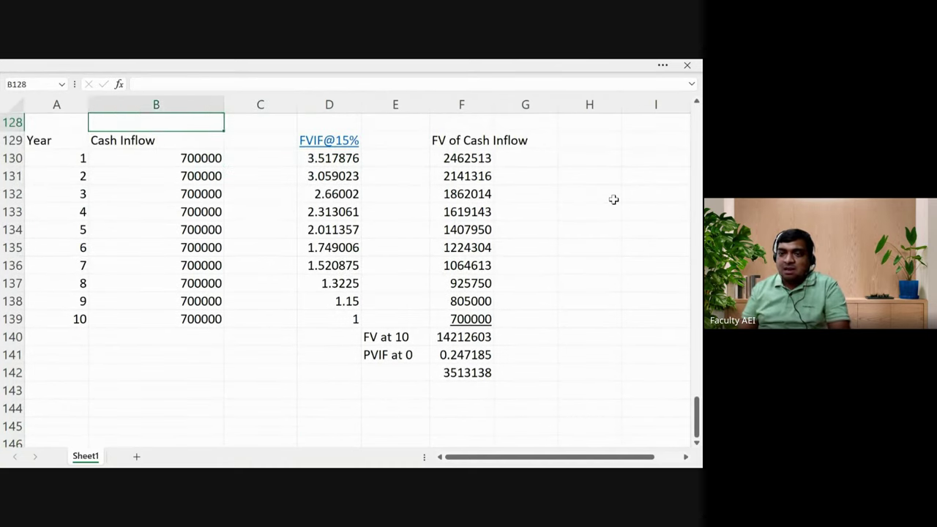
key("Down")
key("Left")
key("shift+Right")
key("shift+Down")
key("shift+Down")
key("shift+Down")
key("shift+Down")
key("shift+Down")
key("shift+Down")
key("shift+Down")
key("shift+Down")
key("shift+Down")
key("shift+Down")
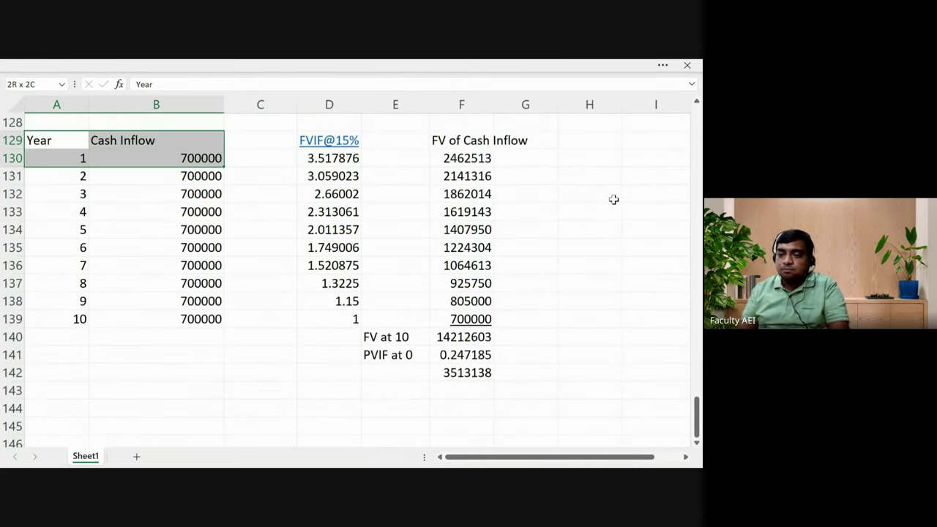
key("ctrl+c")
Paste the copied Year and Cash Inflow table below the 15% calculation, starting at A144
key("Down")
key("Down")
key("Down")
key("Down")
key("Down")
key("Down")
key("Down")
key("Down")
key("Down")
key("Down")
key("Down")
key("Down")
key("Down")
key("Down")
key("Down")
key("Down")
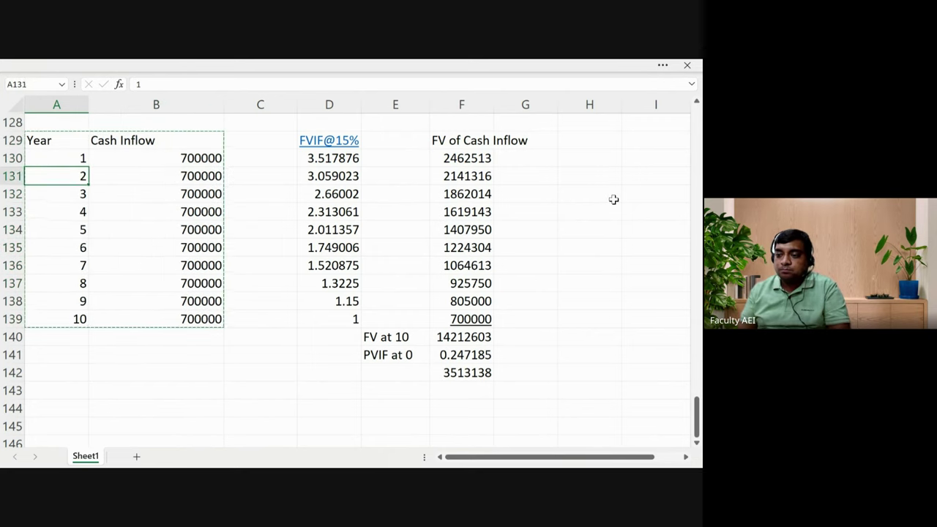
key("Up")
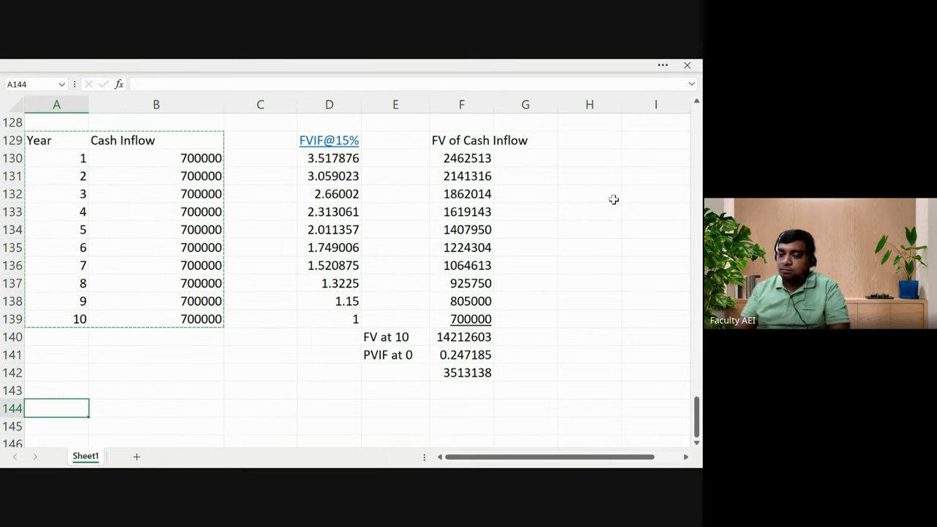
key("ctrl+v")
Enter the heading FVIF@20% in D144 beside the new cash inflow table
key("Down")
key("Down")
key("Down")
key("Down")
key("Down")
key("Down")
key("Down")
key("Down")
key("Down")
key("Down")
key("Down")
key("Down")
key("Down")
key("Up")
key("Up")
key("Up")
key("Up")
key("Up")
key("Up")
key("Up")
key("Up")
key("Up")
key("Up")
key("Up")
key("Up")
key("Up")
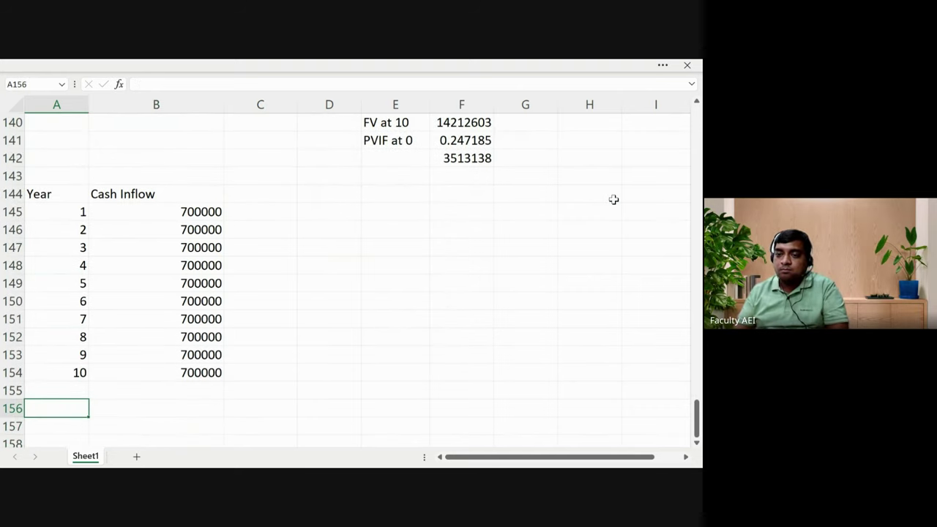
key("Right")
key("Right")
key("Right")
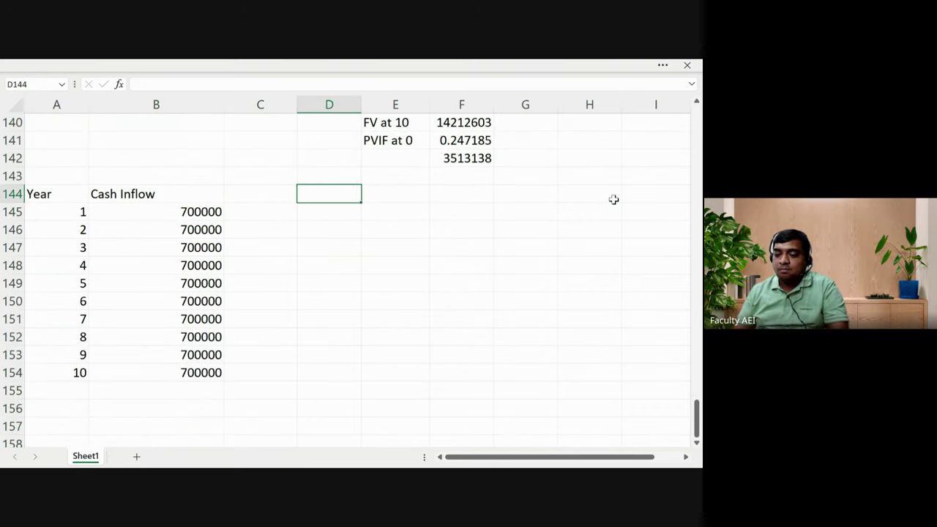
type("FVIF")
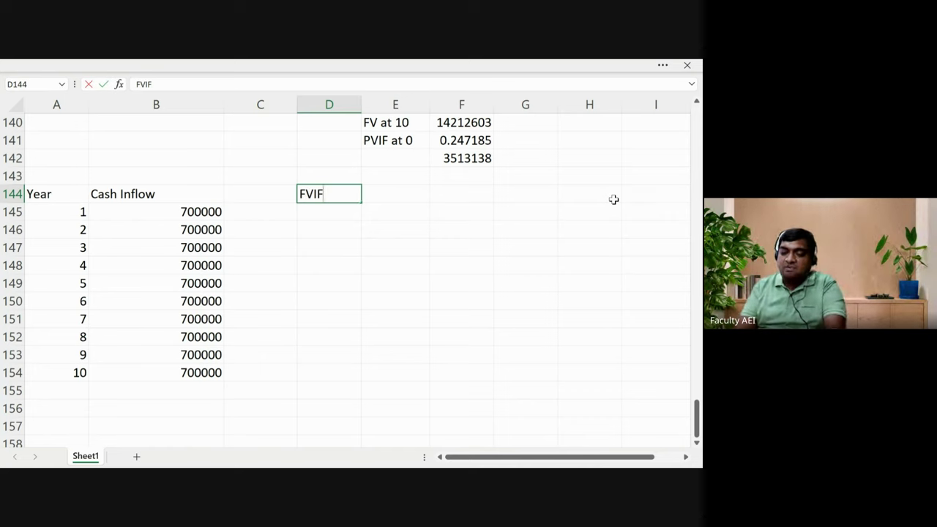
type("@20%")
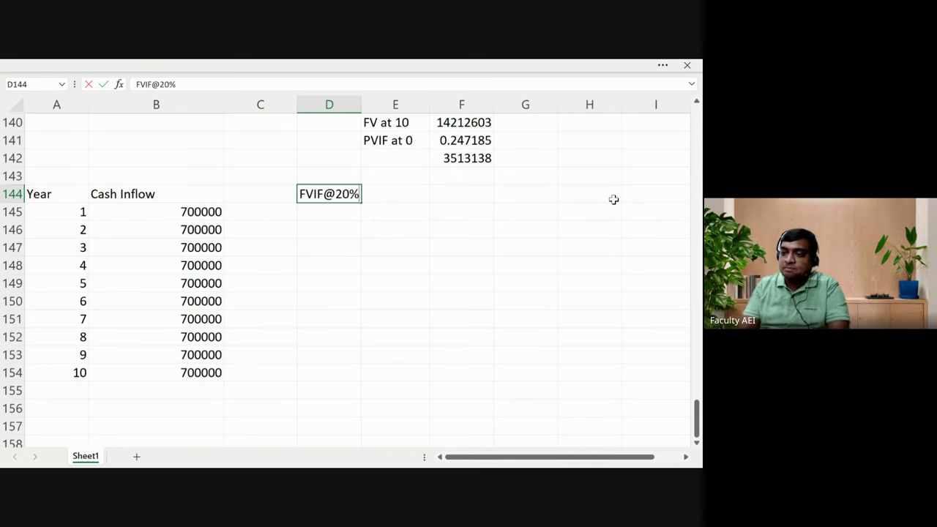
key("Return")
Copy the ten FVIF@15% compounding factor formulas in D130:D139
key("Up")
key("Up")
key("Up")
key("Up")
key("Up")
key("Up")
key("Up")
key("Up")
key("Up")
key("Up")
key("Up")
key("Up")
key("Up")
key("Up")
key("Up")
key("Up")
key("Up")
key("Up")
key("Up")
key("Up")
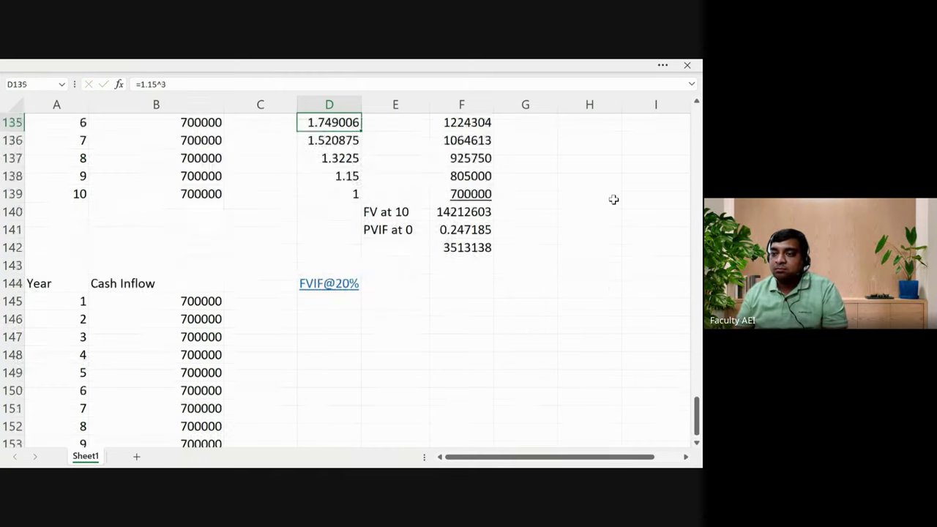
key("Down")
key("Down")
key("Down")
key("Down")
key("Down")
key("Down")
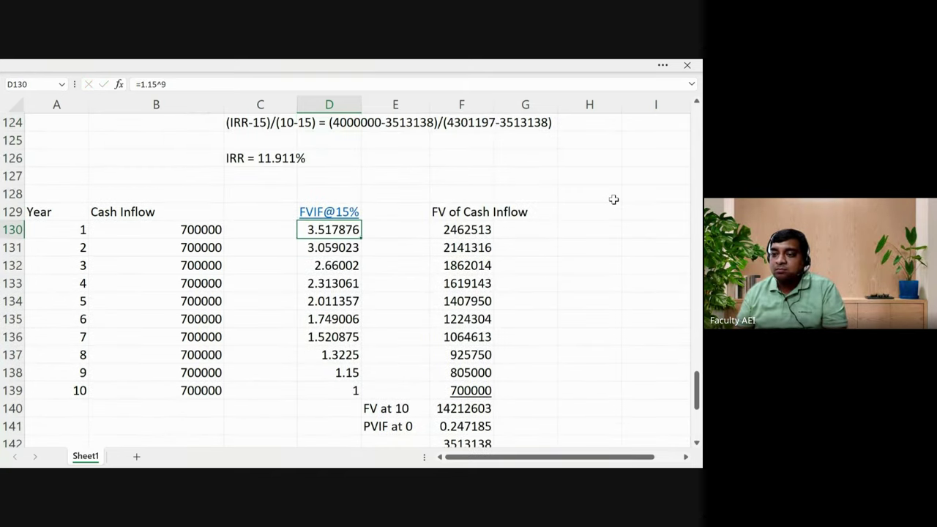
key("shift+Down")
key("shift+Down")
key("shift+Down")
key("shift+Down")
key("shift+Down")
key("shift+Down")
key("shift+Down")
key("shift+Down")
key("shift+Down")
key("ctrl+c")
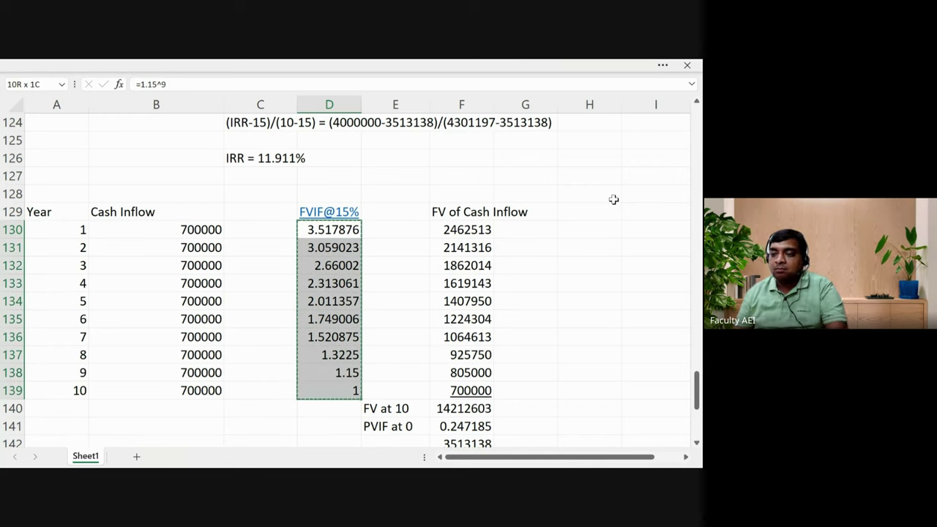
Paste the copied compounding factor formulas under the FVIF@20% heading, starting at D145
key("Down")
key("Down")
key("Down")
key("Down")
key("Down")
key("Down")
key("Down")
key("Down")
key("Down")
key("Down")
key("Down")
key("Down")
key("Down")
key("Down")
key("Down")
key("Down")
key("Down")
key("Down")
key("Down")
key("Down")
key("Down")
key("Up")
key("Up")
key("Up")
key("Up")
key("Up")
key("Up")
key("Up")
key("Up")
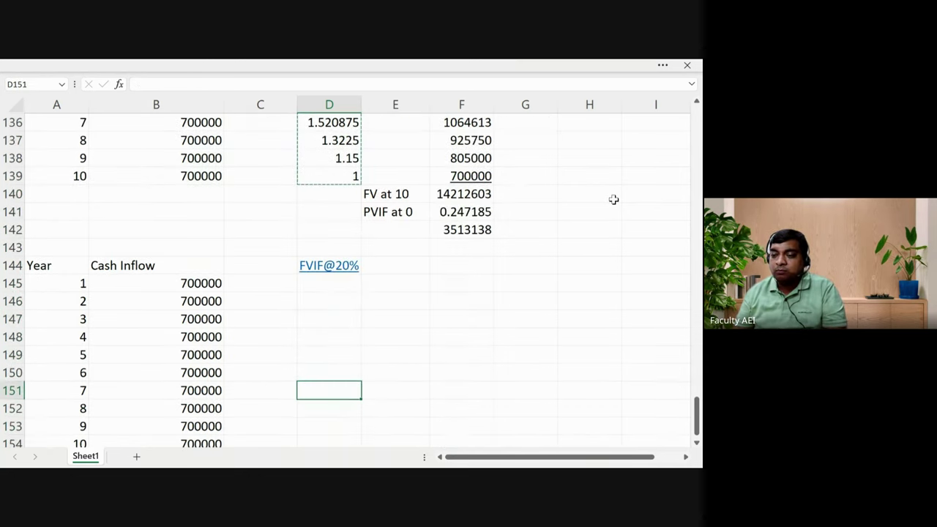
key("ctrl+v")
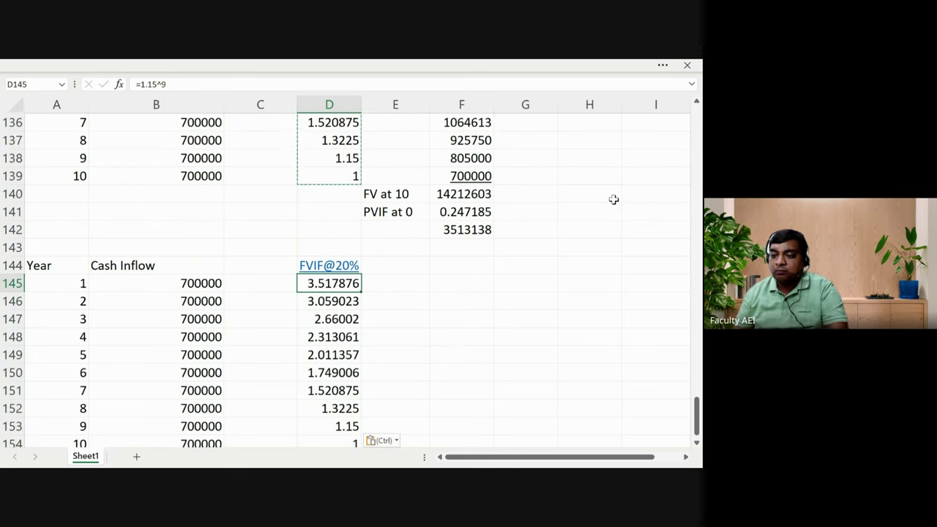
Change the year 1 factor formula in D145 to =1.2^9 and copy that cell
key("F2")
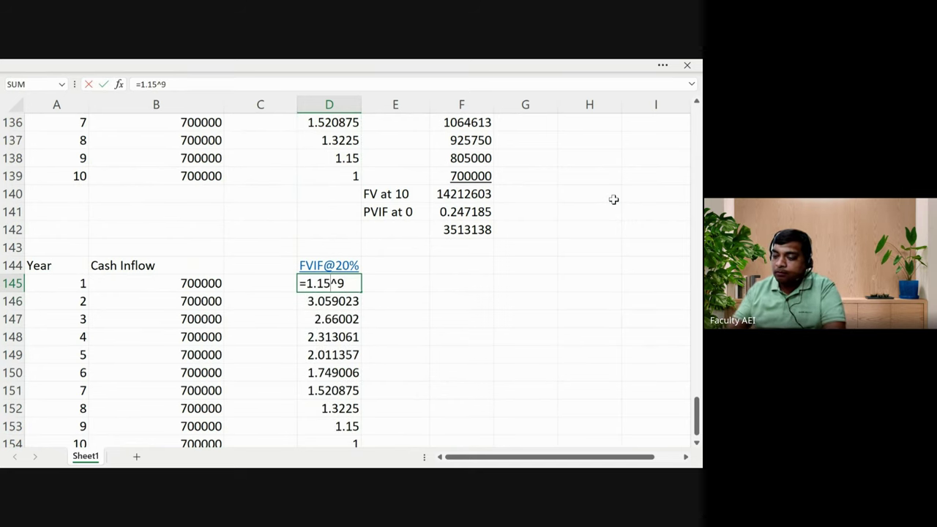
key("BackSpace")
key("BackSpace")
type("20")
key("Return")
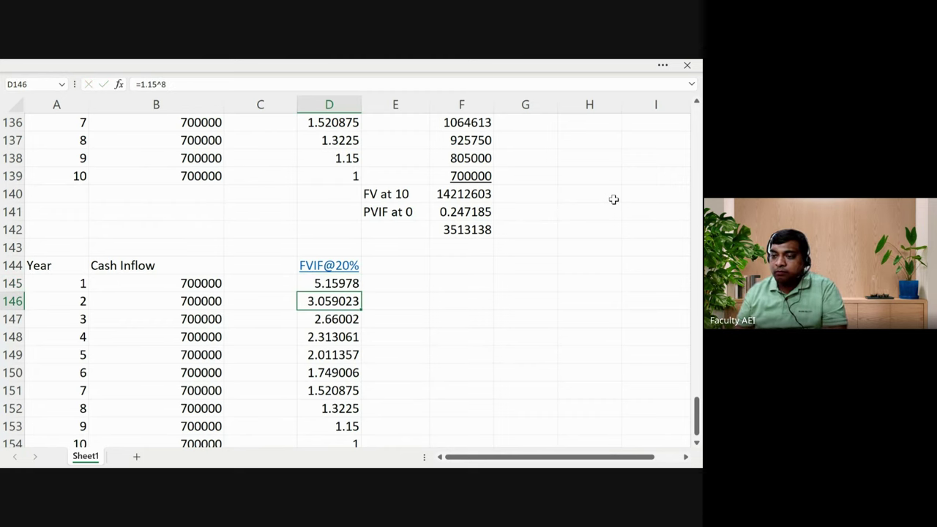
key("Up")
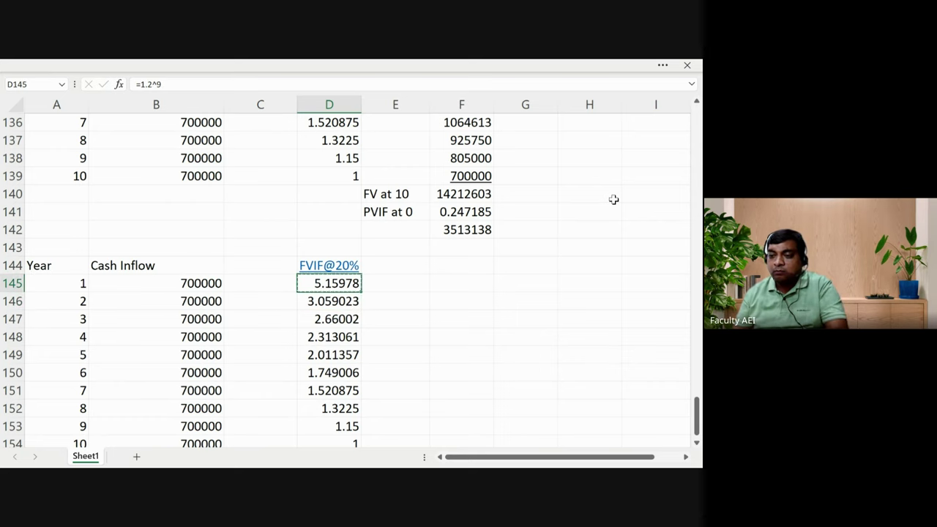
Paste the copied =1.2^9 formula over all ten FVIF@20% factors in D145:D154
key("shift+Down")
key("shift+Down")
key("shift+Down")
key("shift+Down")
key("shift+Down")
key("shift+Down")
key("shift+Down")
key("shift+Down")
key("shift+Down")
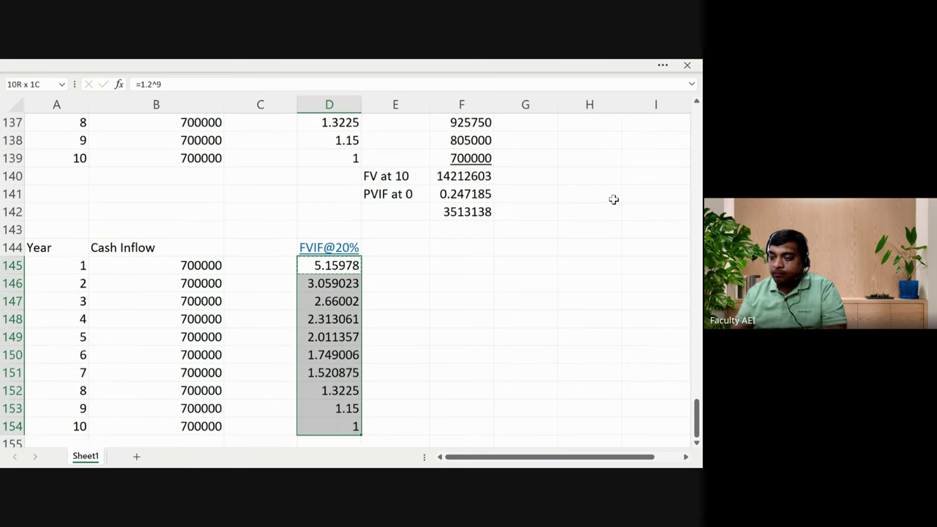
key("ctrl+v")
Change the year 2 factor formula in D146 to =1.2^8 and the year 3 formula in D147 to =1.2^7
key("Up")
key("Down")
key("Down")
key("F2")
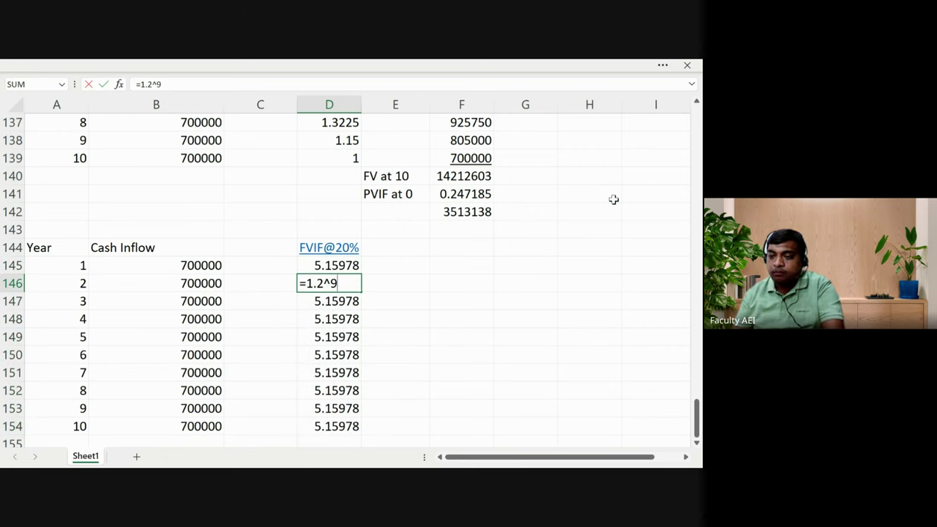
key("BackSpace")
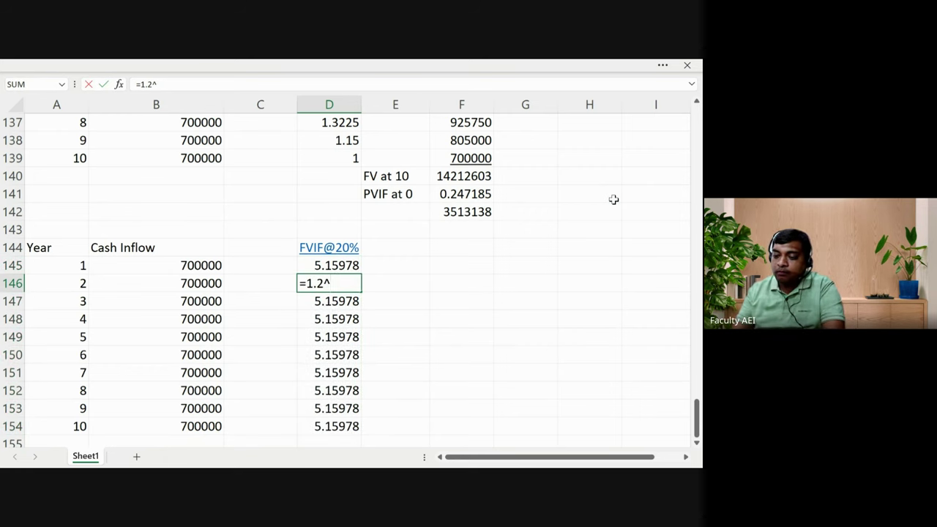
type("8")
key("Return")
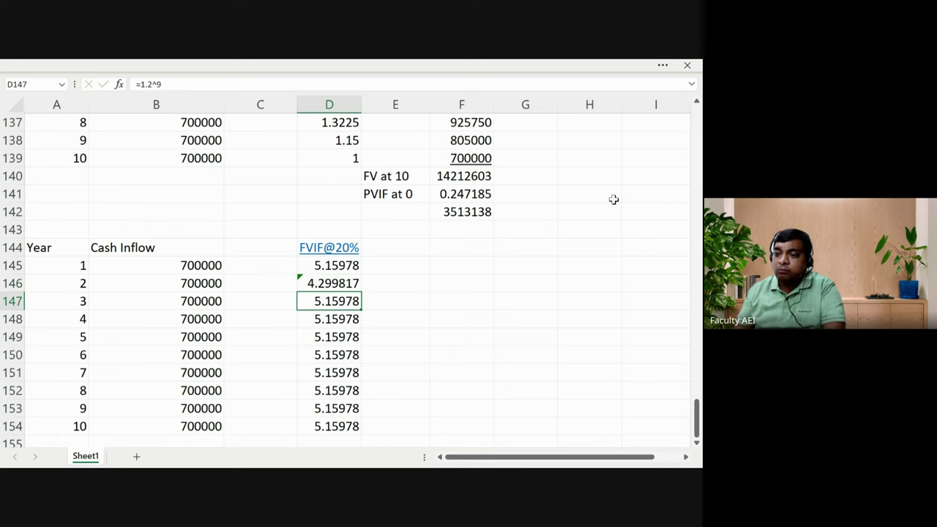
key("F2")
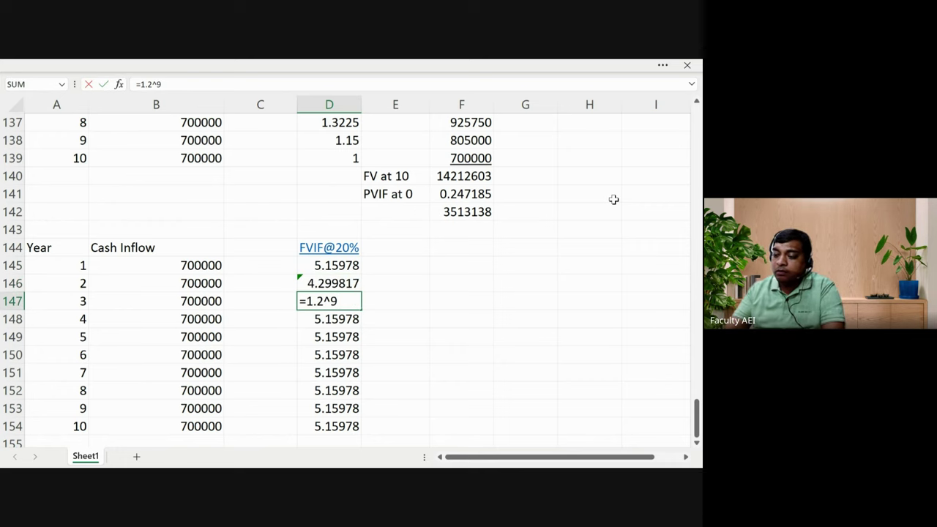
key("BackSpace")
type("7")
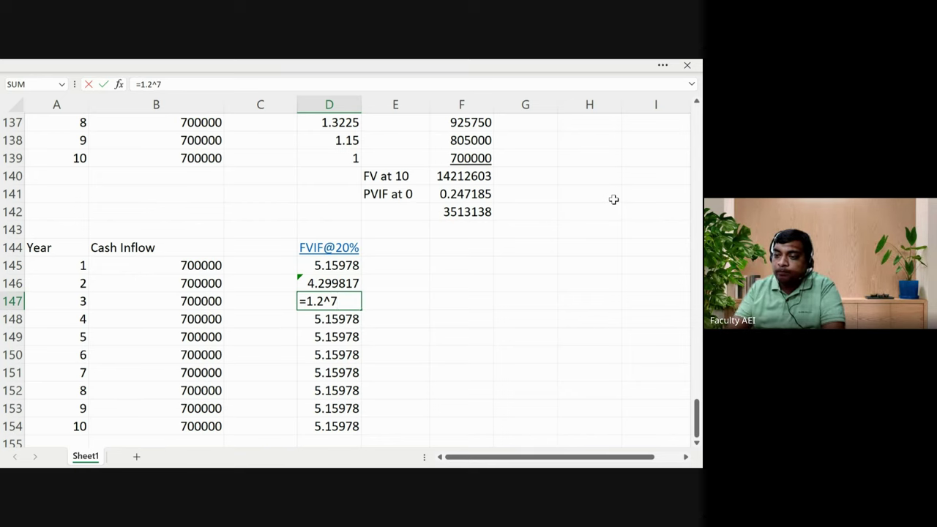
key("Return")
key("Up")
key("Up")
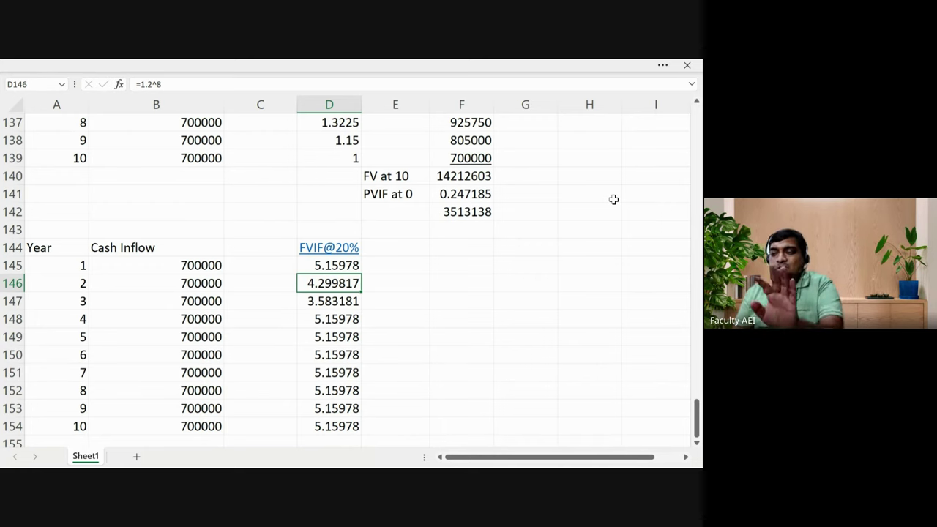
Change the year 4 factor formula in D148 to =1.2^6 and the year 5 formula in D149 to =1.2^5
key("Down")
key("Down")
key("F2")
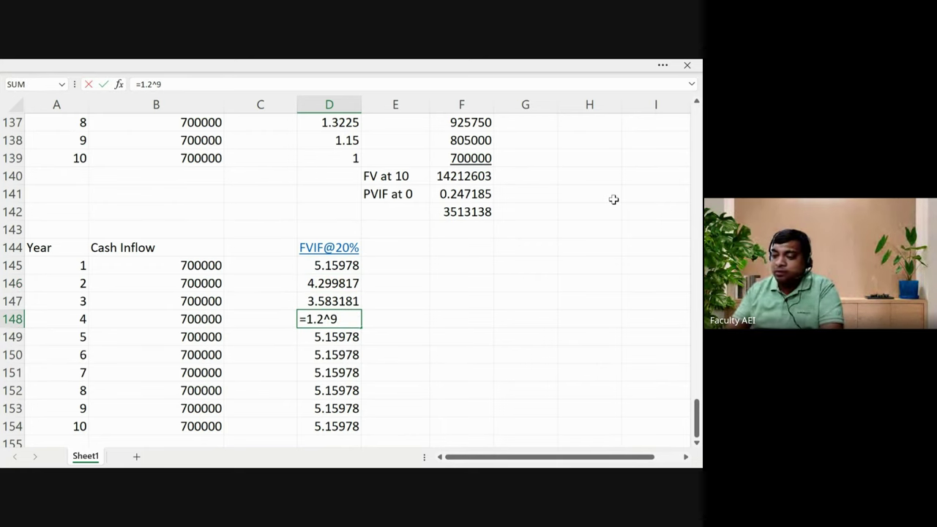
key("BackSpace")
type("6")
key("Return")
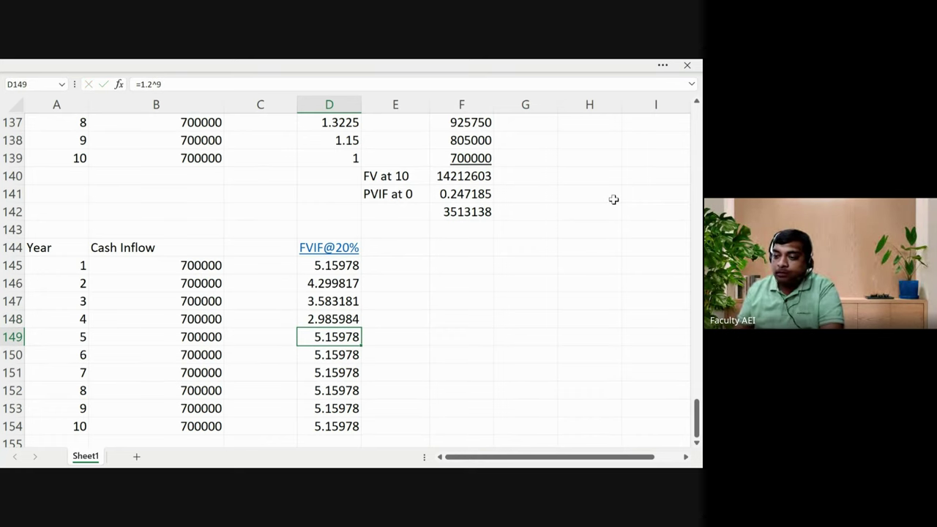
key("F2")
key("BackSpace")
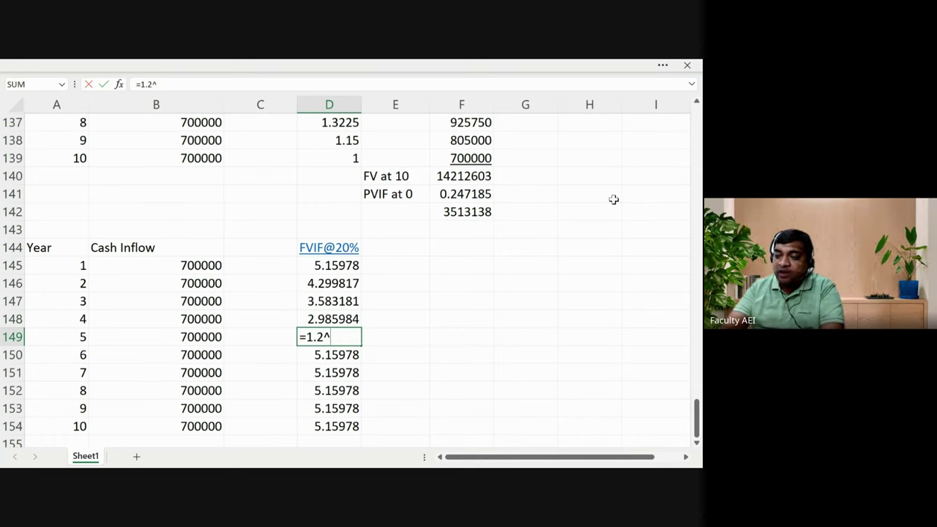
type("5")
key("Return")
Change the year 6 factor formula in D150 to =1.2^4 and the year 7 formula in D151 to =1.2^3
key("F2")
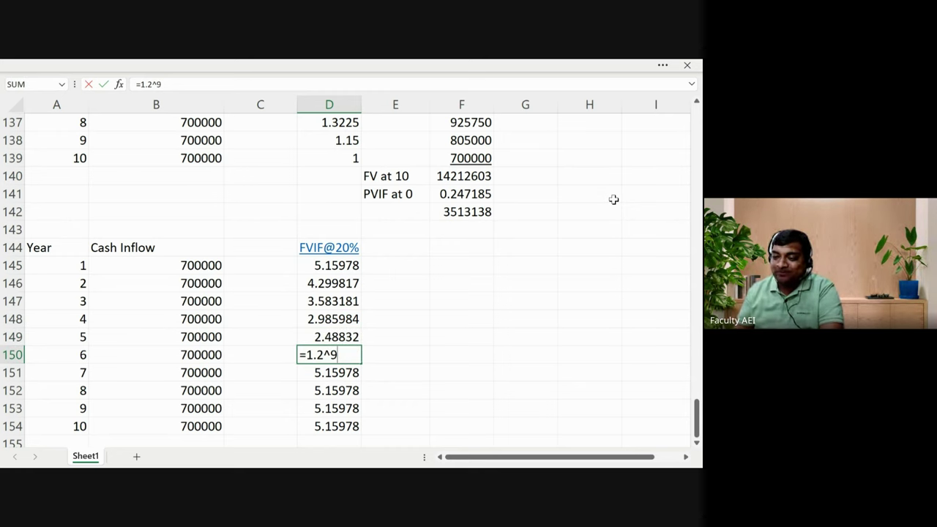
key("BackSpace")
type("4")
key("Return")
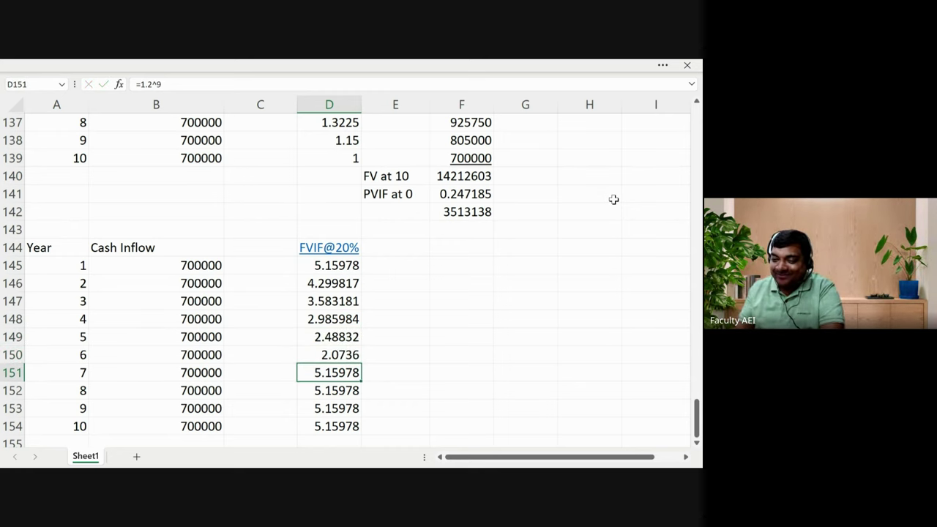
key("F2")
key("BackSpace")
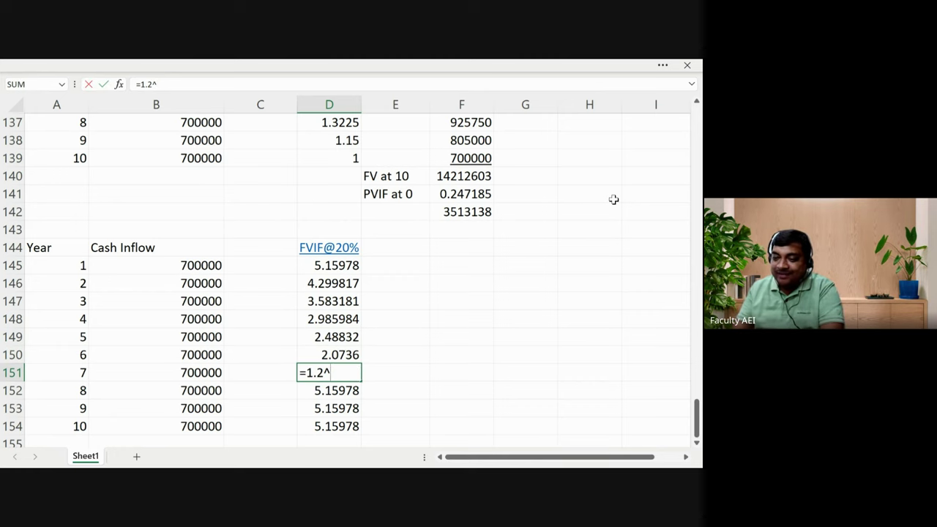
type("3")
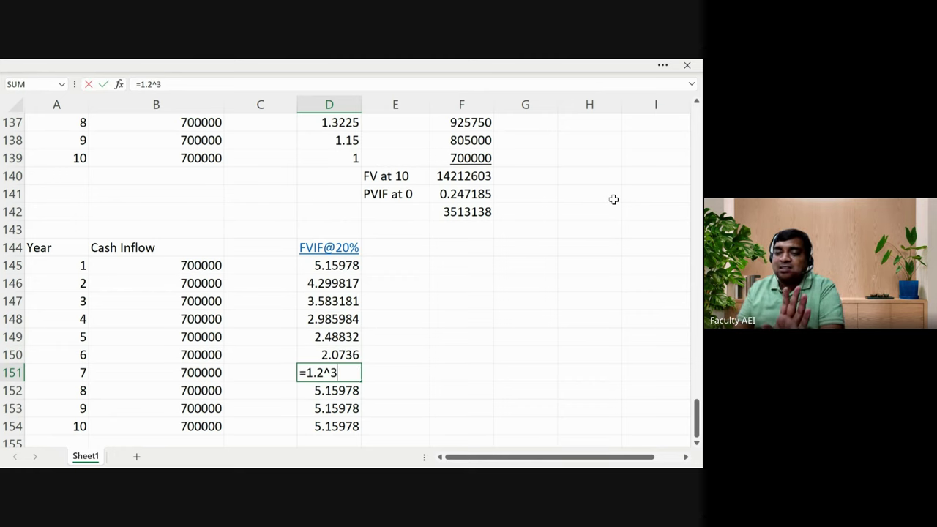
key("Return")
Change the year 8 factor formula in D152 to =1.2^2 and the year 9 formula in D153 to =1.2^1
key("F2")
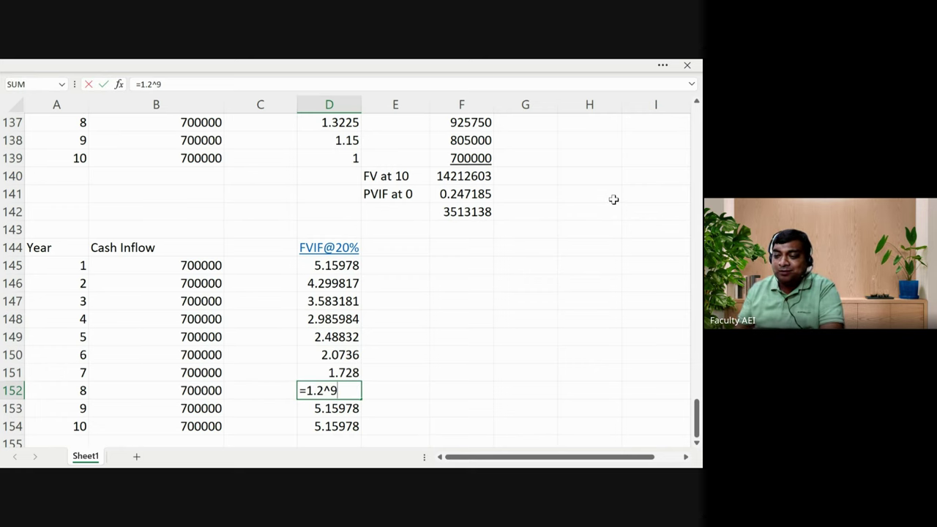
key("BackSpace")
type("2")
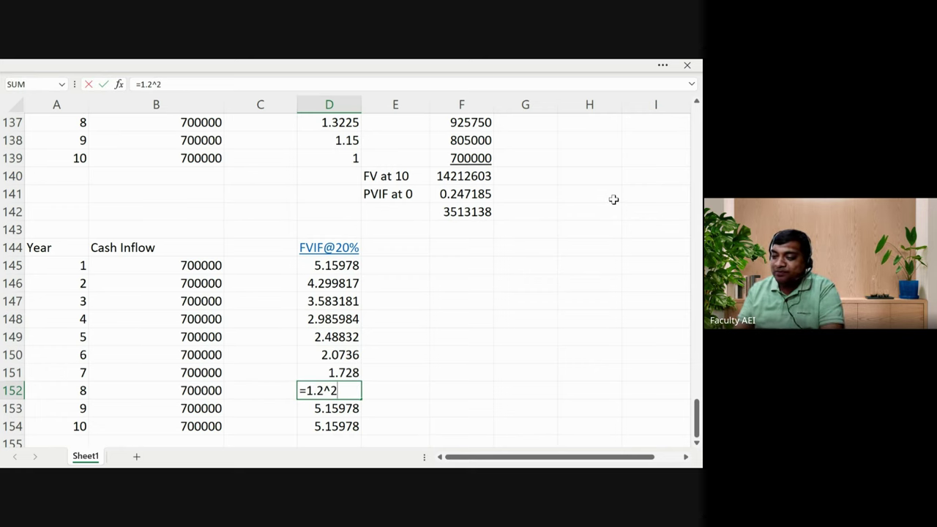
key("Return")
key("F2")
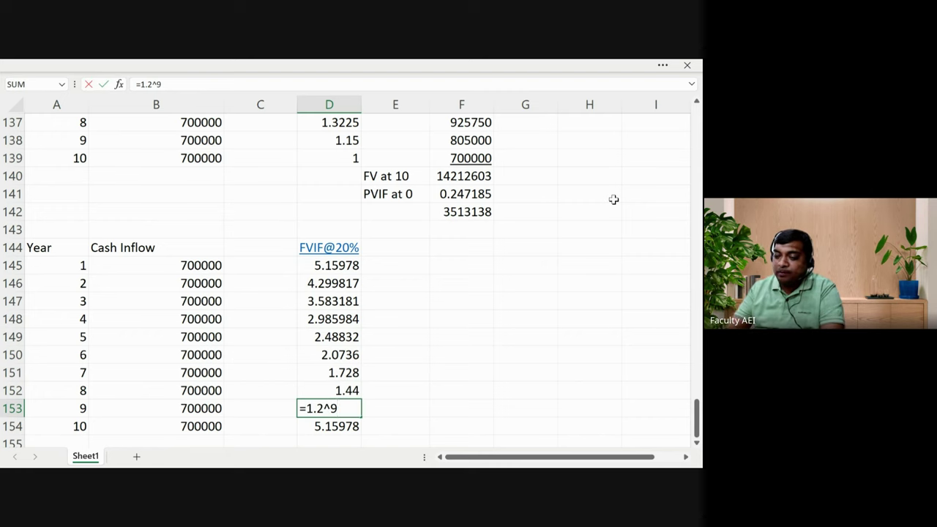
key("BackSpace")
type("1")
key("Return")
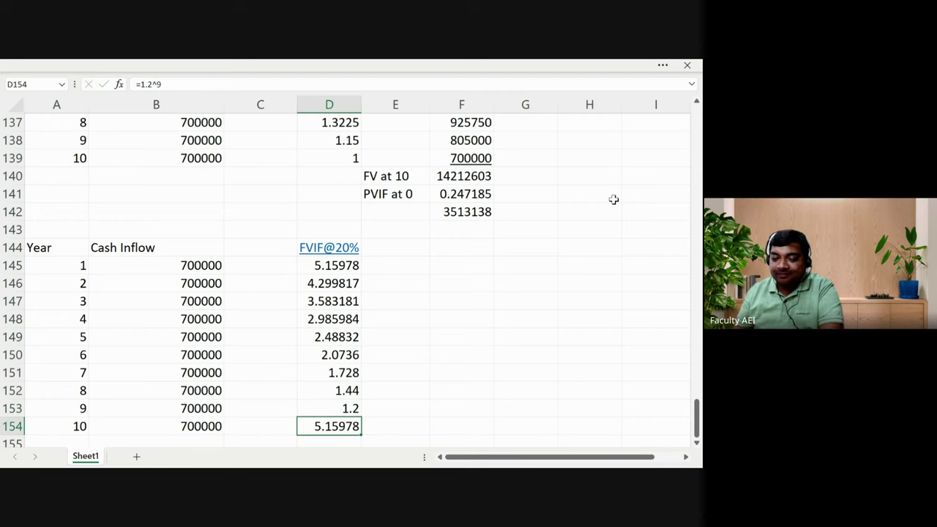
Change the year 10 factor formula in D154 to =1.2^0
key("F2")
key("BackSpace")
type("0")
key("Return")
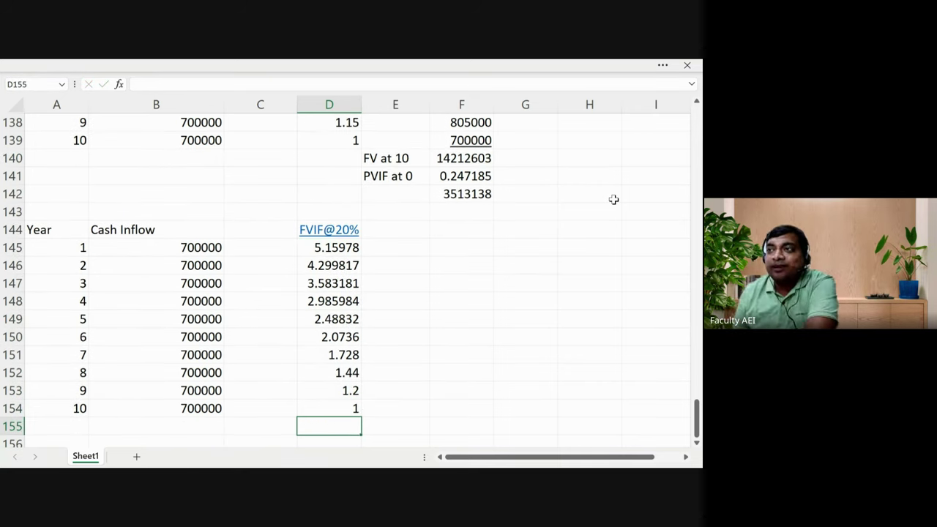
Check the FVIF@20% factor formulas in D145:D154 from year 1 through year 10
key("Up")
key("Up")
key("Up")
key("Up")
key("Up")
key("Up")
key("Up")
key("Up")
key("Up")
key("Up")
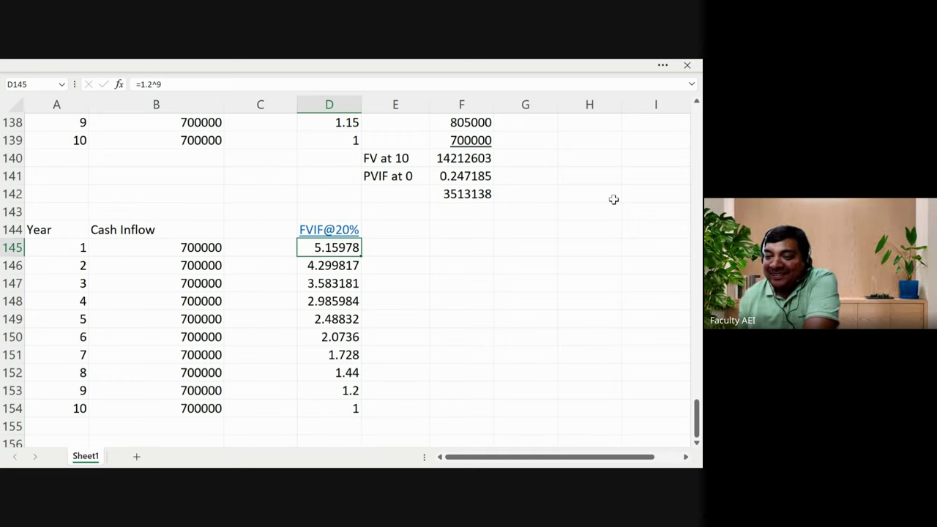
key("Down")
key("Down")
key("Down")
key("Down")
key("Down")
key("Down")
key("Down")
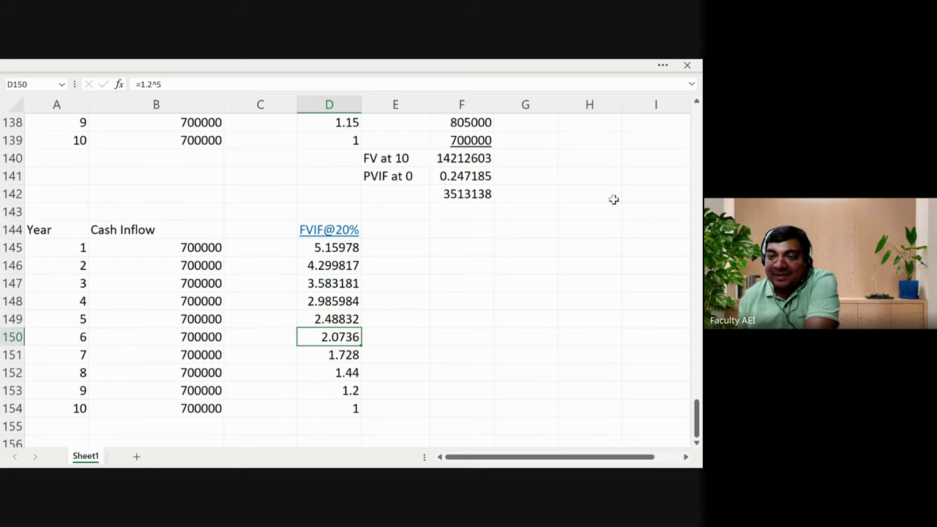
key("Down")
key("Down")
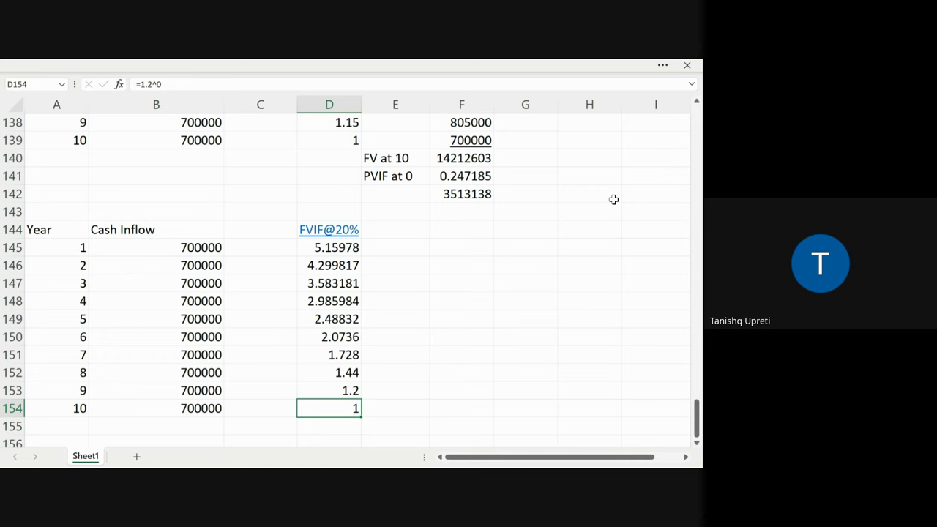
Inspect the future value total in F140 and the PVIF at 0 formula in F141 of the 15% calculation
key("Up")
key("Up")
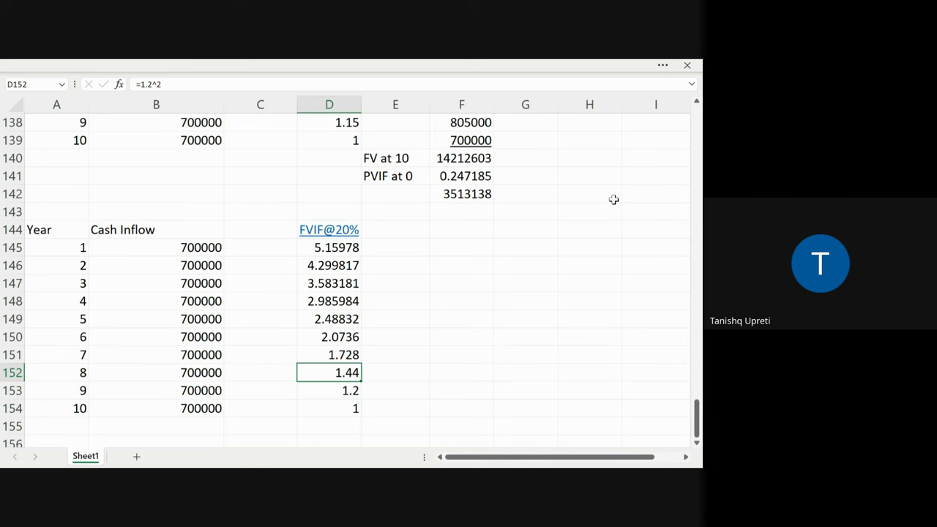
key("Up")
key("Up")
key("Up")
key("Up")
key("Up")
key("Up")
key("Up")
key("Up")
key("Up")
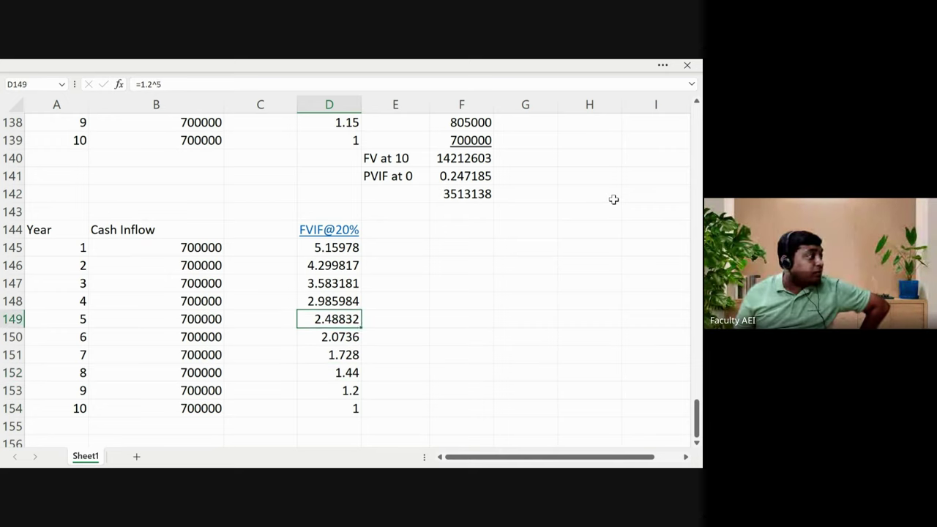
key("Up")
key("Up")
key("Up")
key("Right")
key("Right")
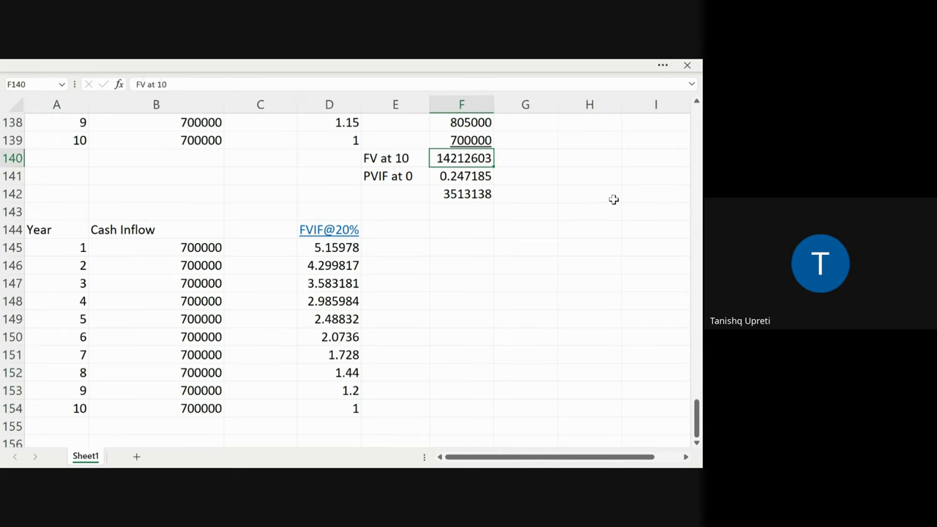
key("Down")
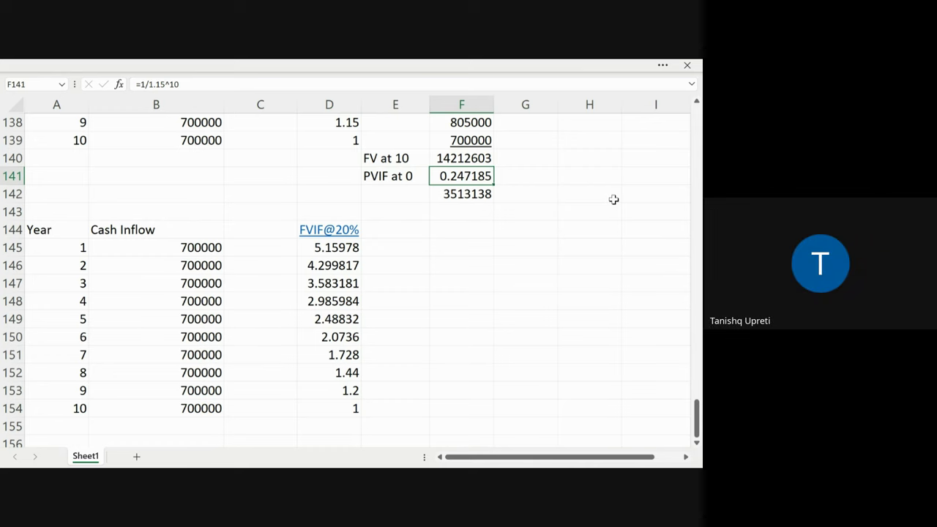
key("Down")
key("Down")
key("Down")
key("Down")
key("Down")
key("Down")
key("Down")
key("Down")
key("Down")
key("Down")
key("Down")
key("Down")
key("Down")
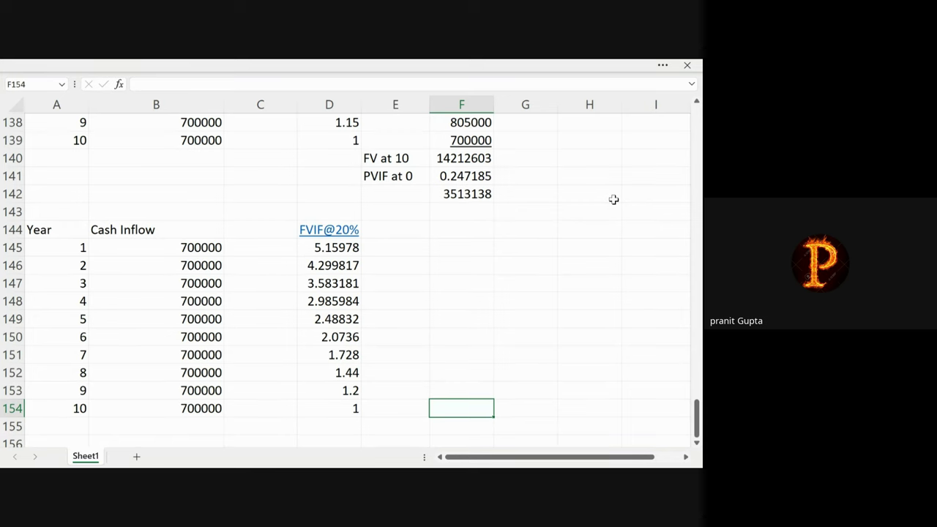
Review the earlier IRR interpolation and the 10% present value table, back to its year 1 row 108
key("Up")
key("Up")
key("Up")
key("Up")
key("Up")
key("Up")
key("Up")
key("Up")
key("Up")
key("Up")
key("Up")
key("Up")
key("Up")
key("Up")
key("Up")
key("Up")
key("Up")
key("Up")
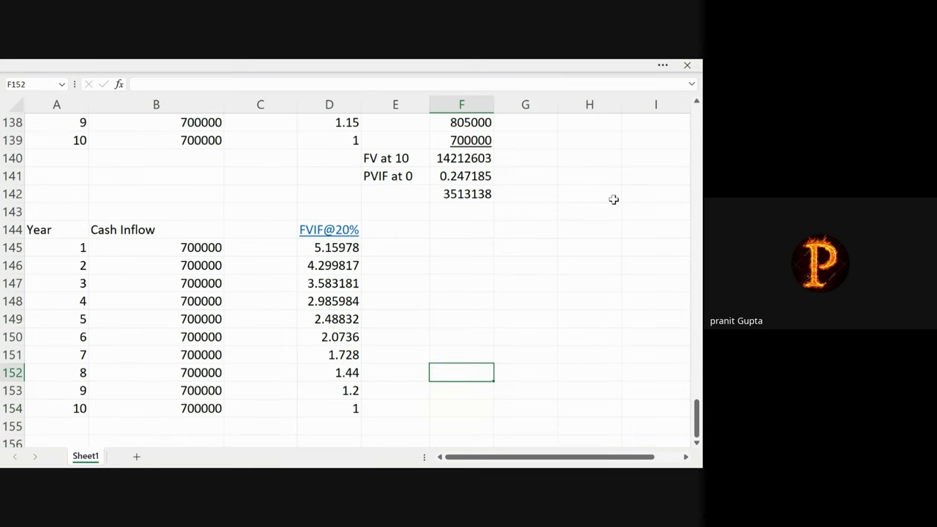
key("Up")
key("Up")
key("Up")
key("Up")
key("Up")
key("Up")
key("Up")
key("Up")
key("Up")
key("Up")
key("Up")
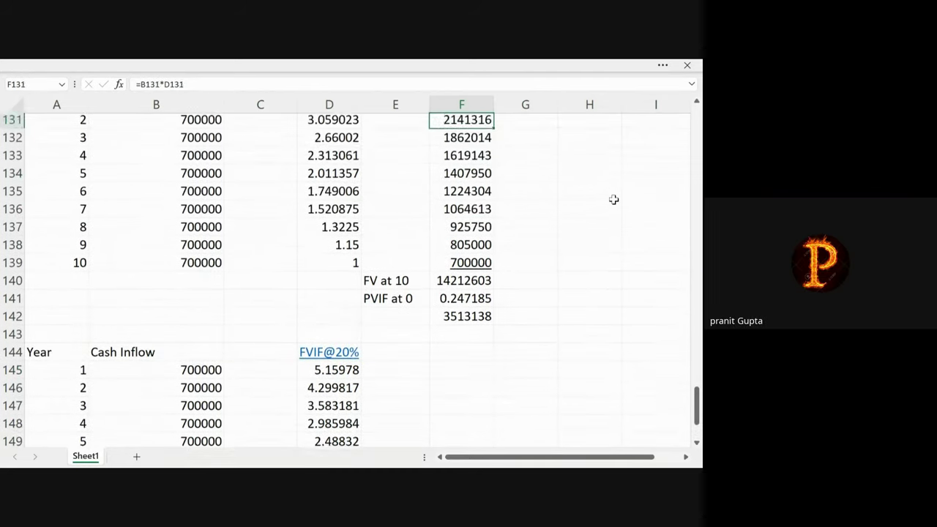
key("Up")
key("Up")
key("Up")
key("Up")
key("Up")
key("Up")
key("Up")
key("Up")
key("Up")
key("Up")
key("Up")
key("Up")
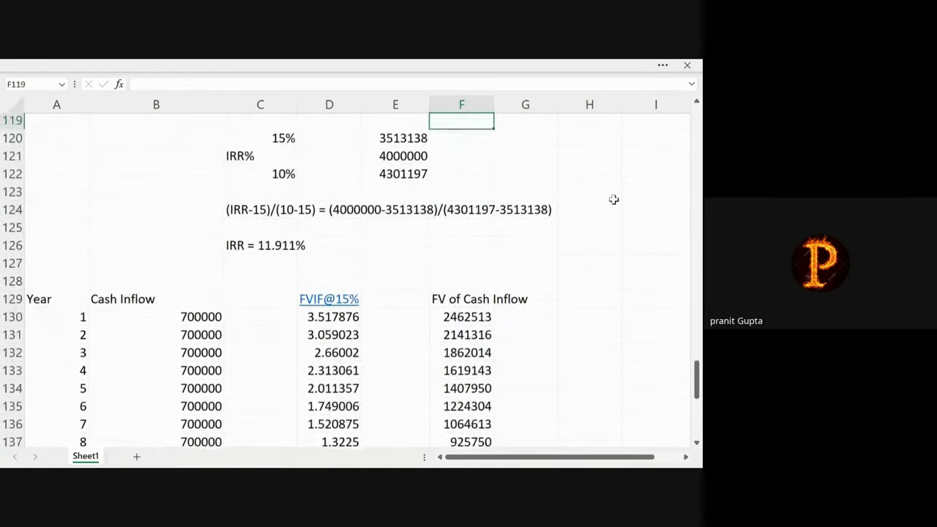
key("Up")
key("Up")
key("Up")
key("Up")
key("Up")
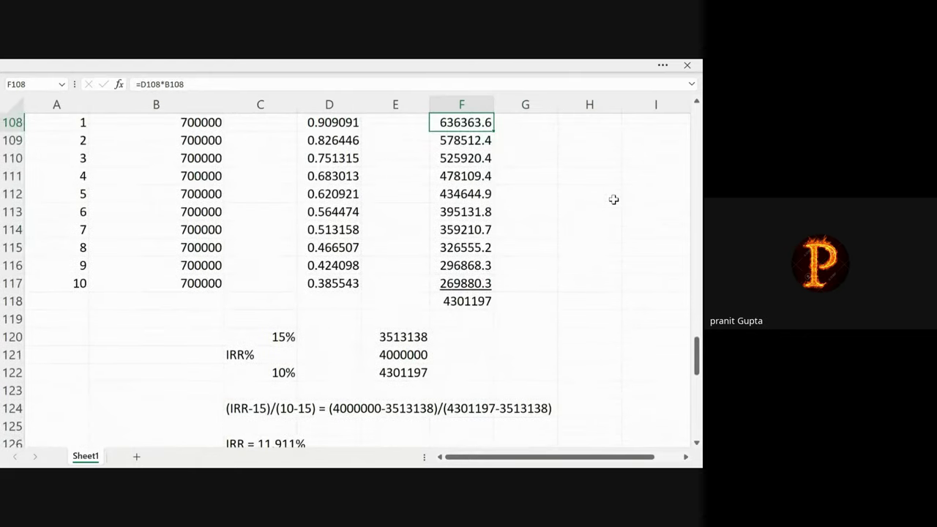
key("Left")
key("Left")
key("Left")
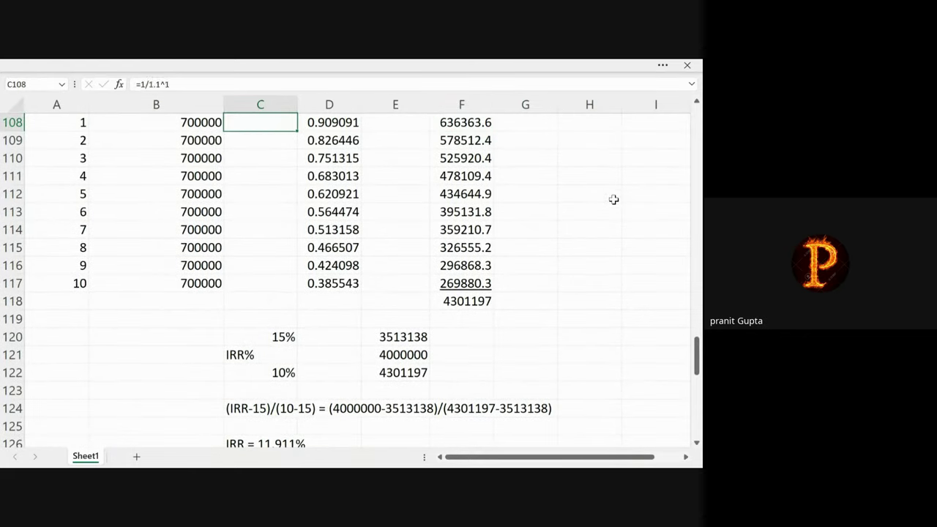
Review the 10% present value table from year 1 through the interpolation equation to the IRR result in C126
key("Down")
key("Down")
key("Down")
key("Down")
key("Down")
key("Down")
key("Down")
key("Down")
key("Down")
key("Down")
key("Down")
key("Down")
key("Down")
key("Down")
key("Down")
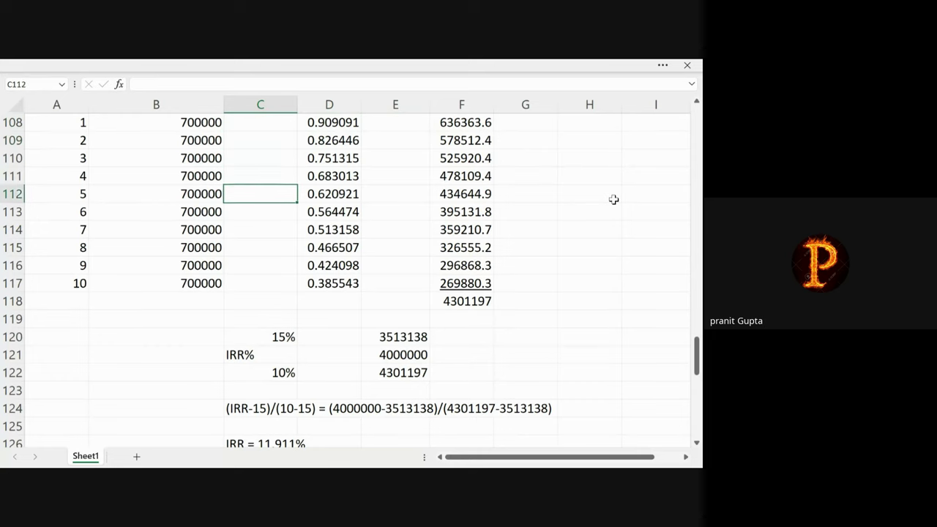
key("Down")
key("Down")
key("Down")
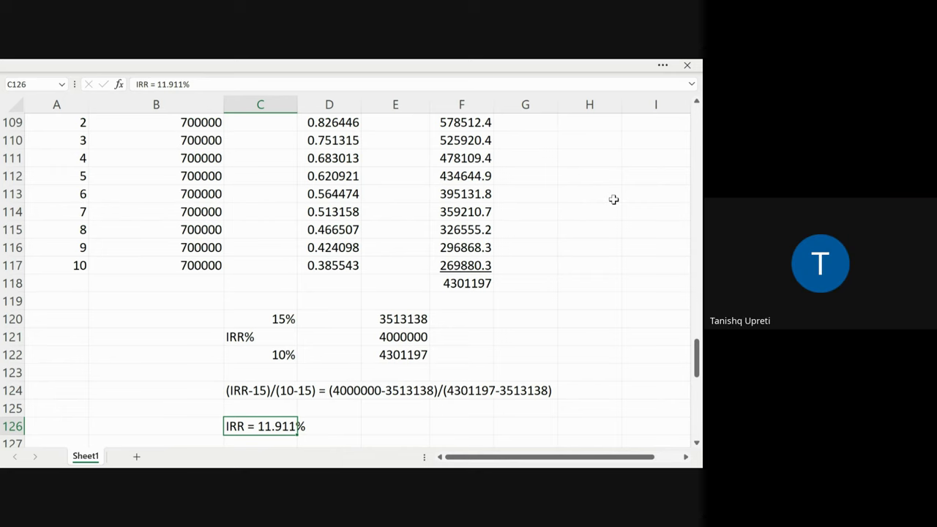
Review the FVIF@15% table in rows 129 to 142, including its year 10 total, PVIF and discounted value
key("Down")
key("Right")
key("Right")
key("Right")
key("Down")
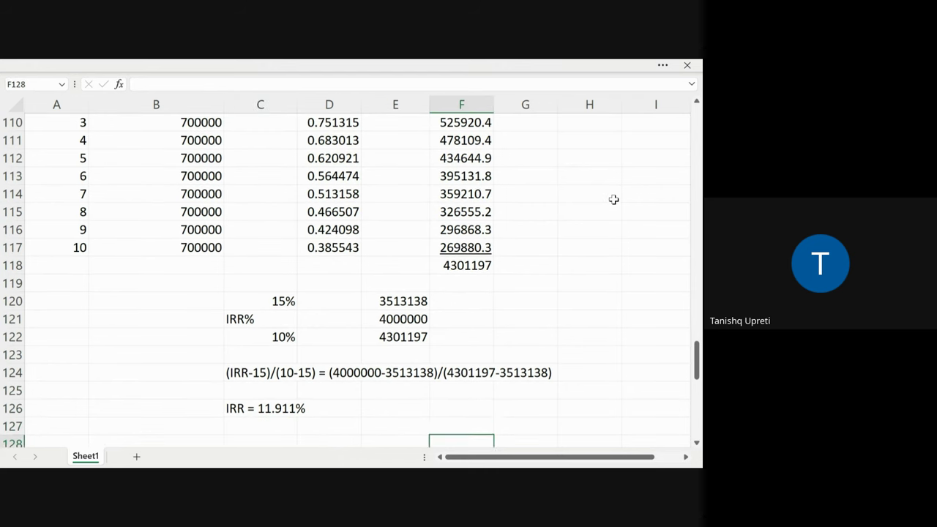
key("Down")
key("Down")
key("Down")
key("Down")
key("Down")
key("Down")
key("Down")
key("Down")
key("Down")
key("Down")
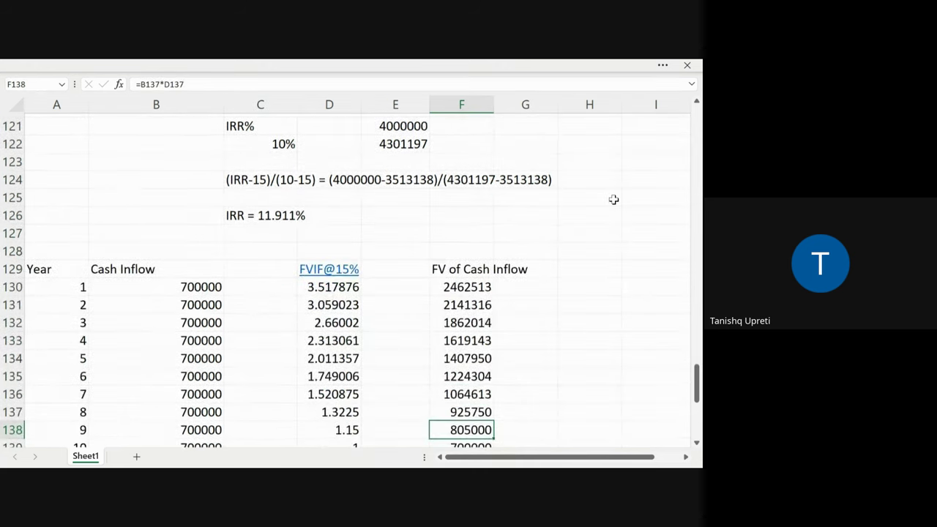
key("Down")
key("Down")
key("Down")
key("Down")
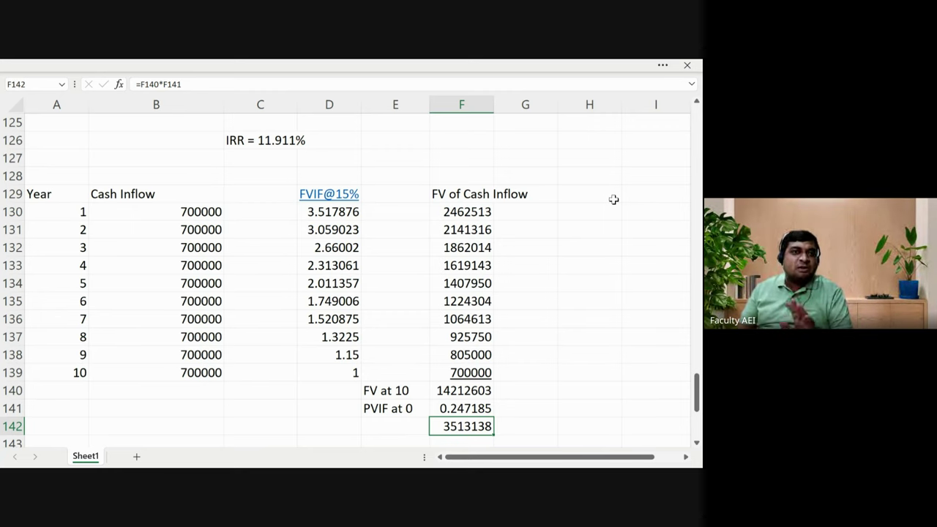
Examine the FVIF@20% table in rows 144 to 154 for the columns that still need filling
key("Down")
key("Down")
key("Down")
key("Down")
key("Down")
key("Down")
key("Down")
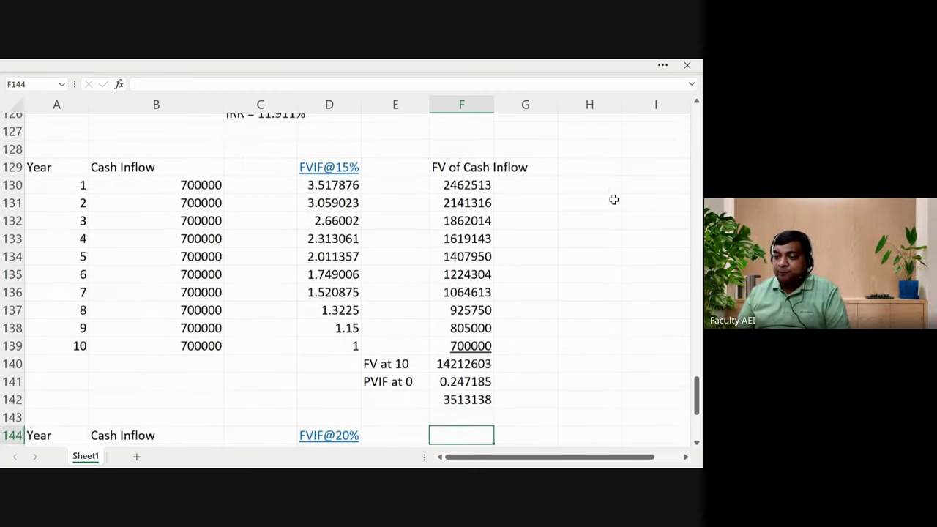
key("Down")
key("Down")
key("Down")
key("Down")
key("Down")
key("Down")
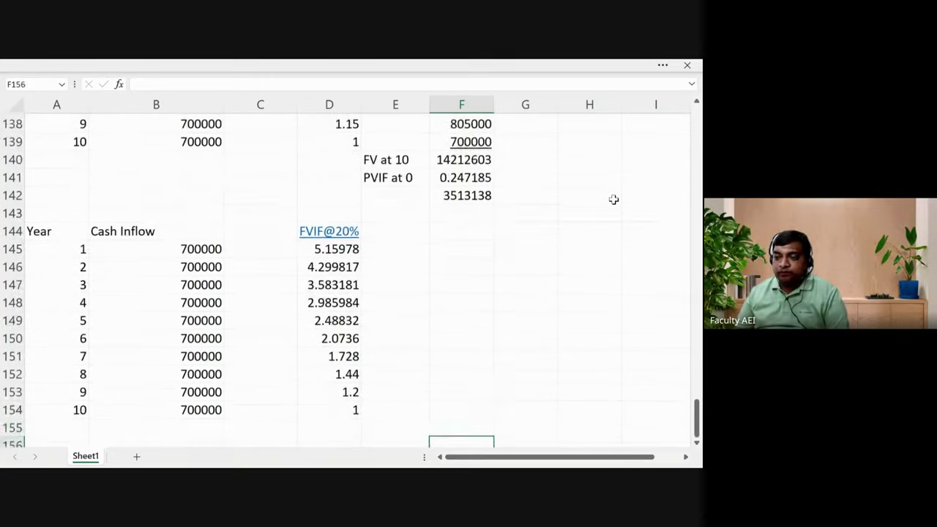
key("Up")
key("Up")
key("Up")
key("Up")
key("Up")
key("Up")
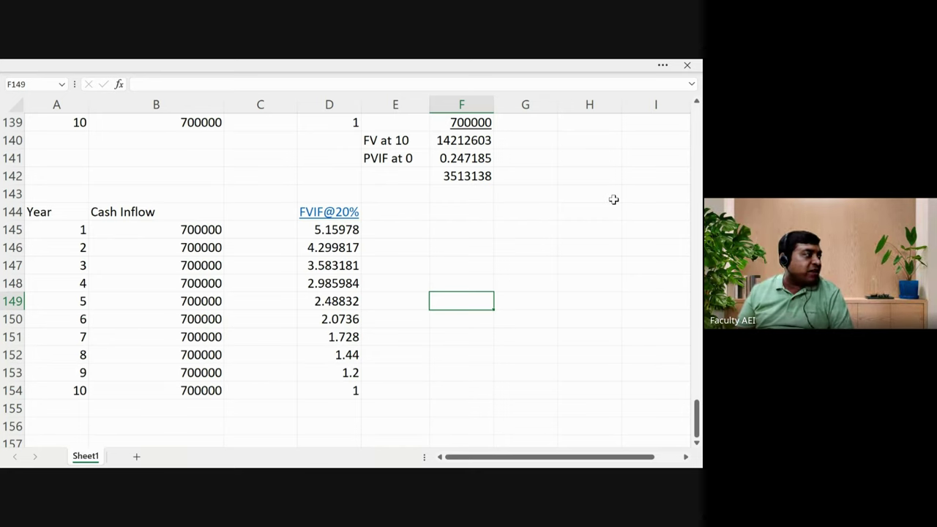
key("Left")
key("Left")
key("Left")
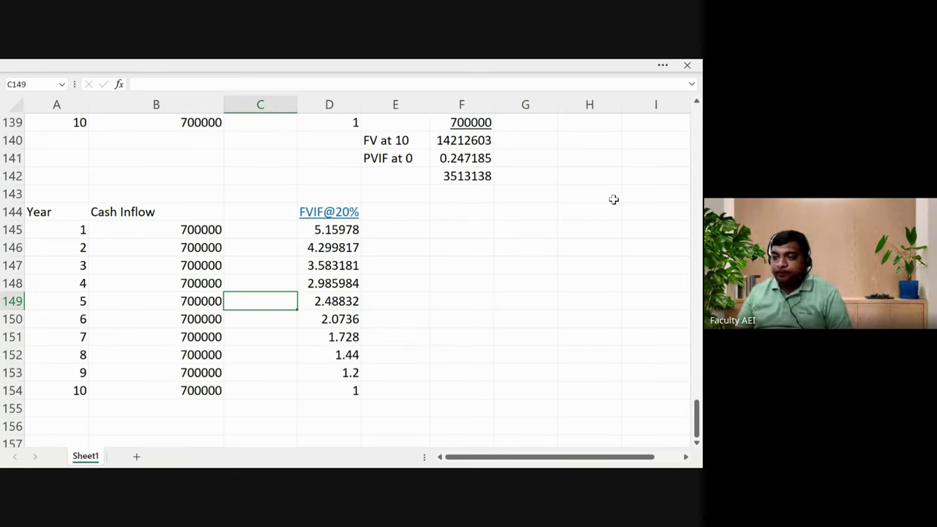
Calculate the year 1 future value in F145 of the 20% table with the formula =B145*D145
key("Right")
key("Right")
key("Up")
key("Up")
key("Up")
key("Up")
key("Right")
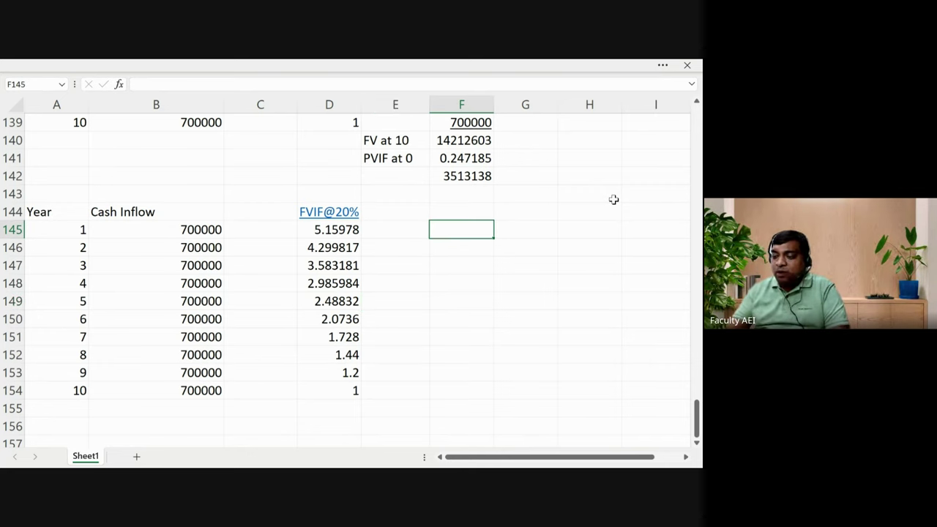
type("=")
key("Left")
key("Left")
key("Left")
key("Left")
type("*")
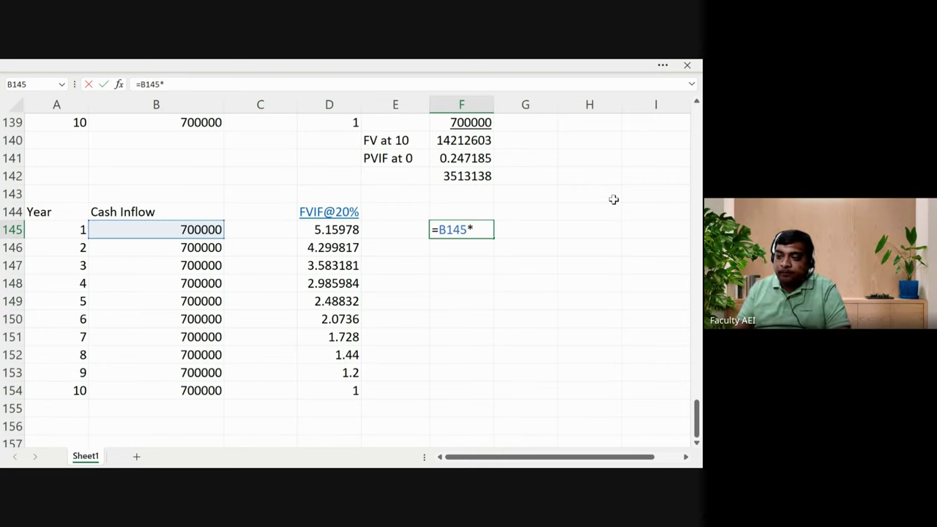
key("Left")
key("Left")
key("Return")
key("Up")
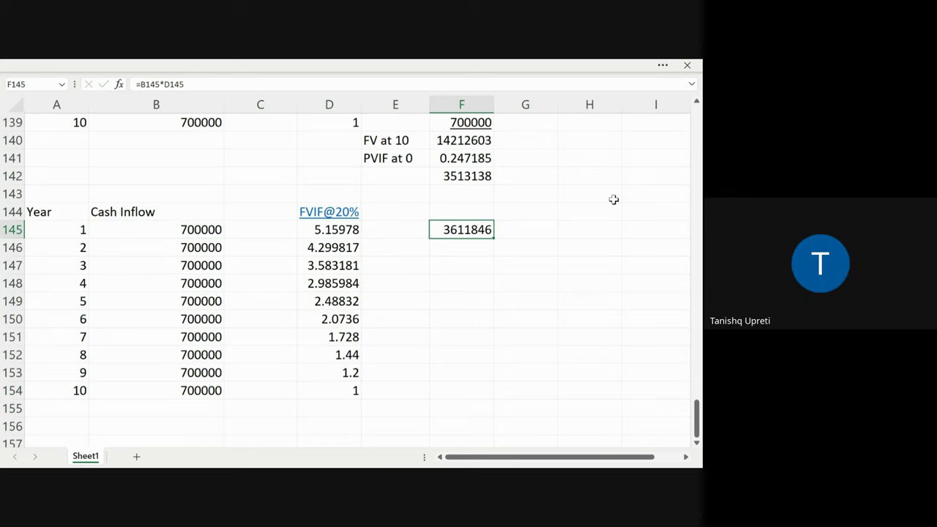
Copy the future value formula from F145 down through F154 for years 2 to 10
key("ctrl+c")
key("shift+Down")
key("shift+Down")
key("shift+Down")
key("shift+Down")
key("shift+Down")
key("shift+Down")
key("shift+Down")
key("shift+Down")
key("shift+Down")
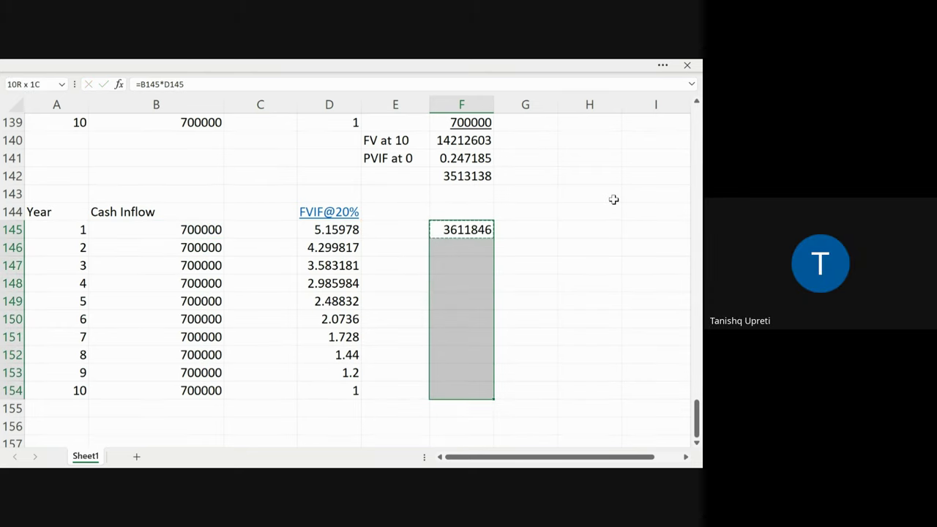
key("ctrl+v")
key("Escape")
Underline the year 10 future value in F154
key("Down")
key("Down")
key("Down")
key("Down")
key("Down")
key("Down")
key("Down")
key("Down")
key("Down")
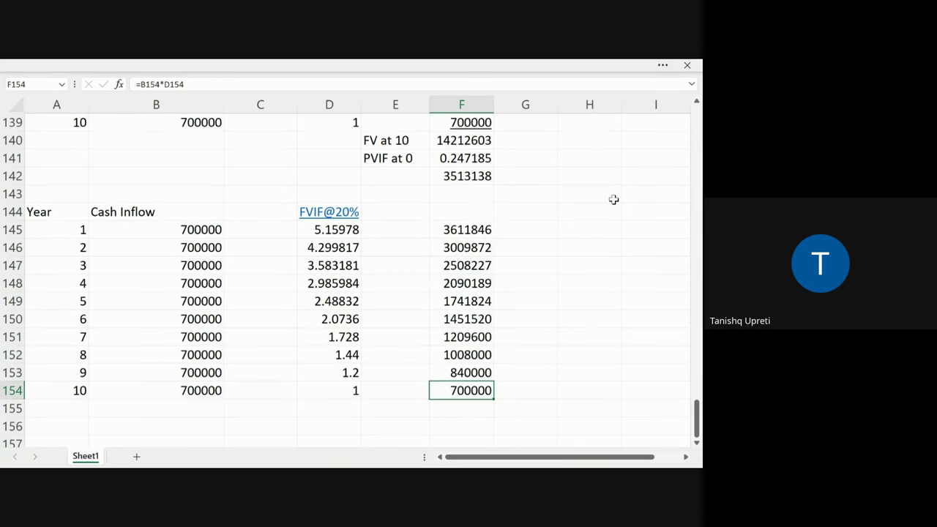
key("ctrl+u")
Total the future values of the 20% table in F155 with =sum(F145:F154)
key("Down")
type("=sum(")
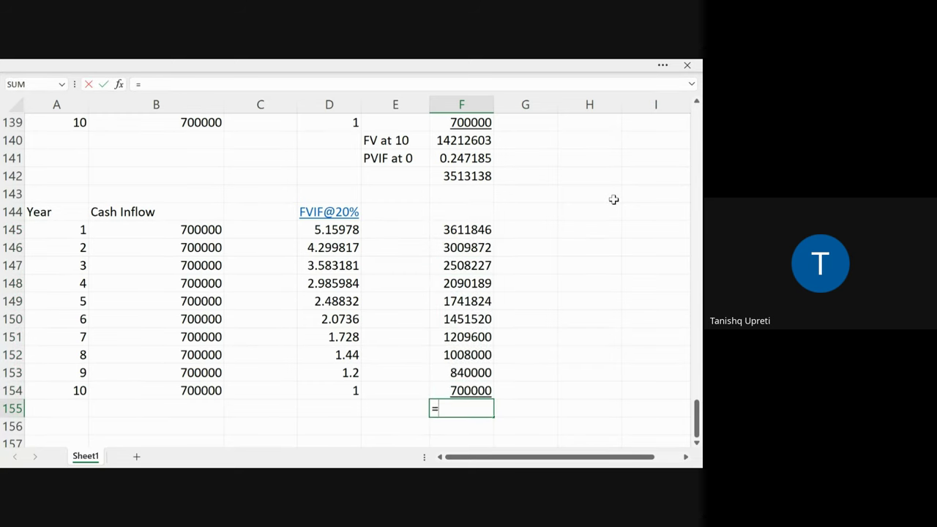
key("Up")
key("Up")
key("Up")
key("Up")
key("Up")
key("Up")
key("Up")
key("Up")
key("Up")
key("Up")
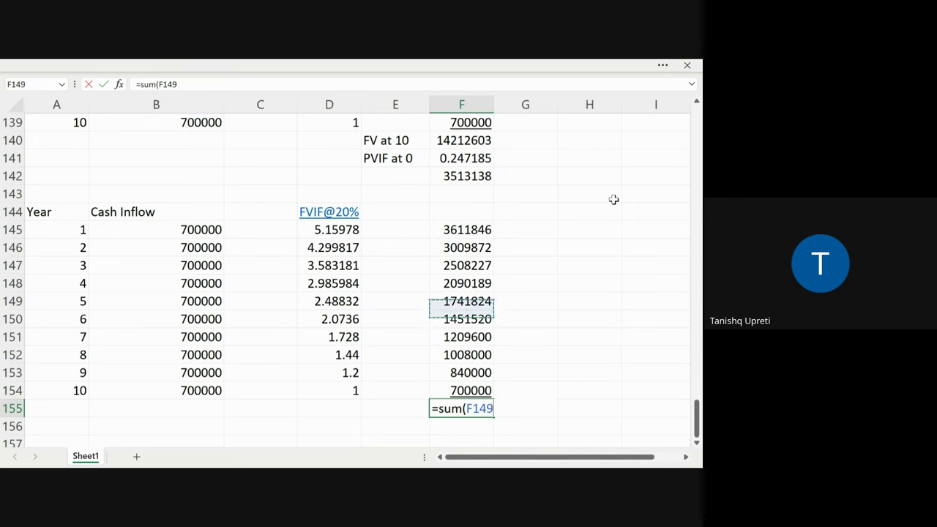
key("shift+Down")
key("shift+Down")
key("shift+Down")
key("shift+Down")
key("shift+Down")
key("shift+Down")
key("shift+Down")
key("shift+Down")
key("shift+Down")
key("shift+Down")
key("shift+Up")
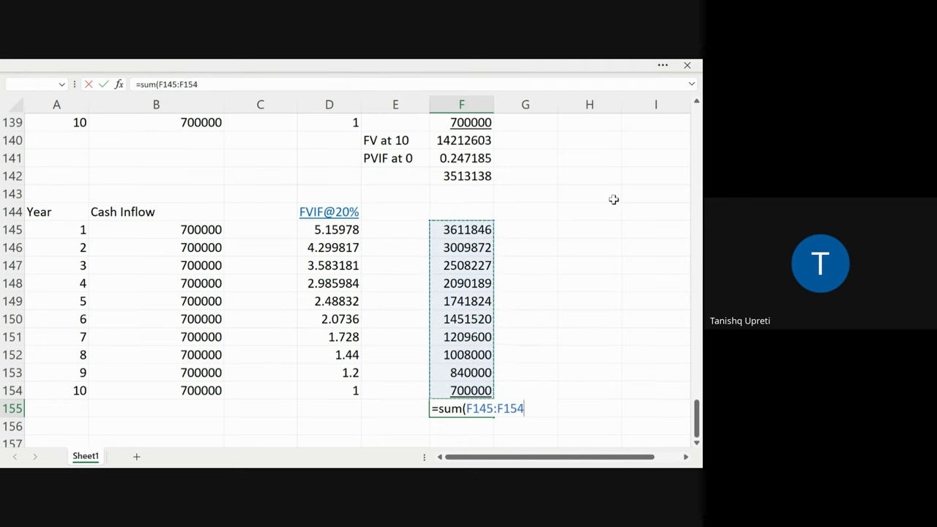
key("shift+Up")
key("shift+Down")
type(")")
key("Return")
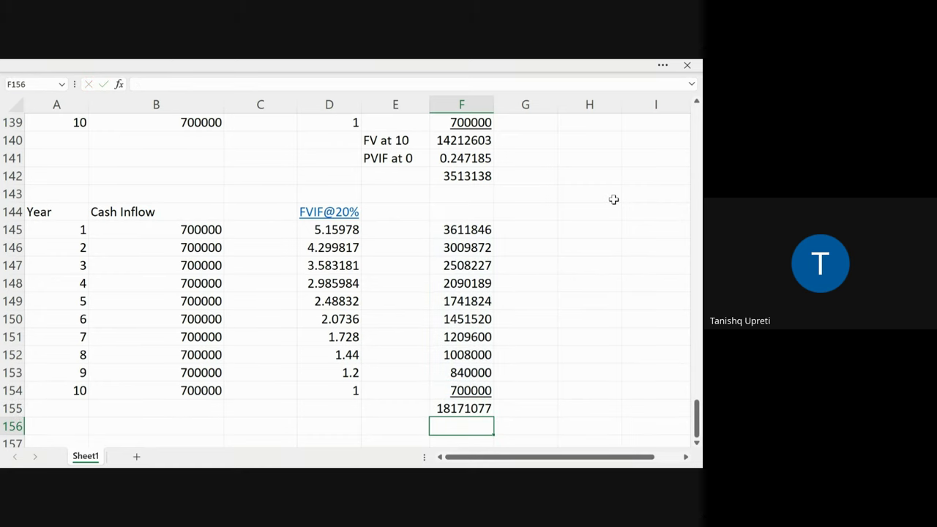
Copy the labels "FV at 10" and "PVIF at 0" from E140:E141 to E155:E156 beside the 20% total
key("Up")
key("Left")
key("Up")
key("Up")
key("Up")
key("Up")
key("Up")
key("Up")
key("Up")
key("Up")
key("Up")
key("Up")
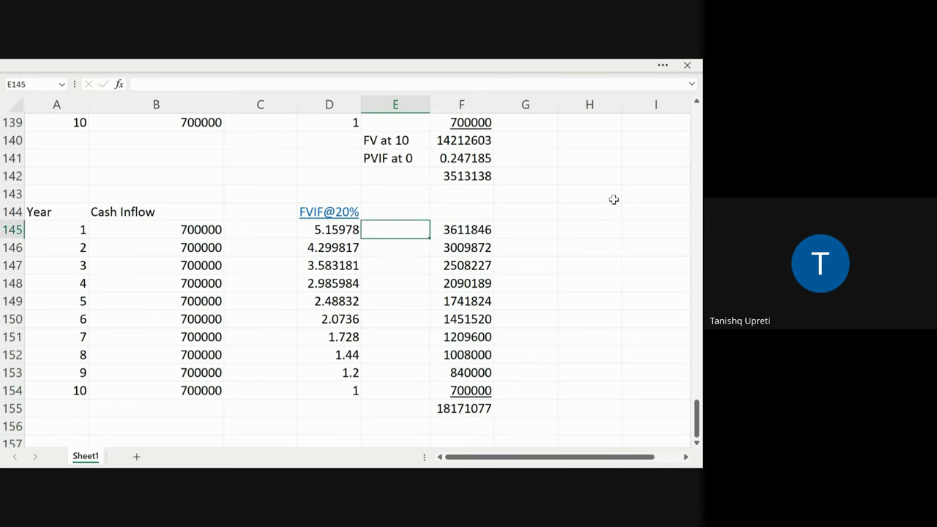
key("Up")
key("Up")
key("Up")
key("Up")
key("Up")
key("shift+Down")
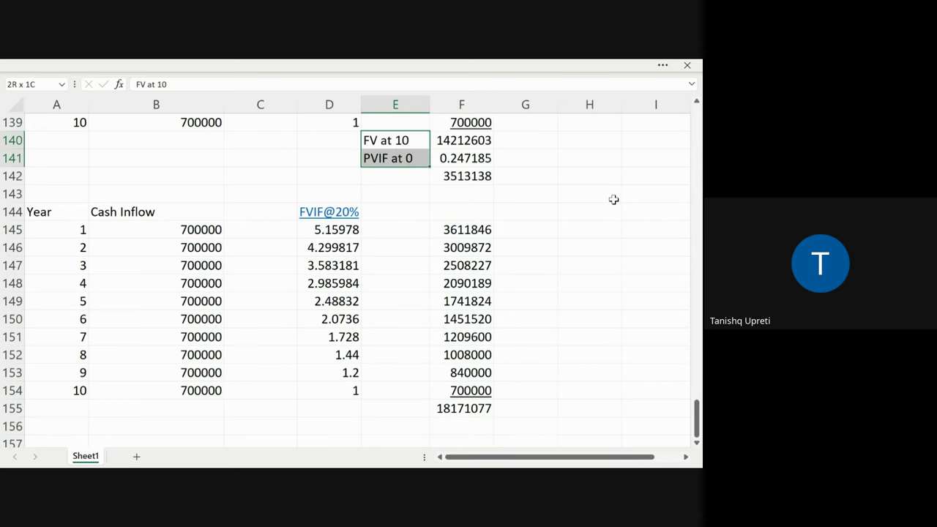
key("ctrl+c")
key("Down")
key("Down")
key("Down")
key("Down")
key("Down")
key("Down")
key("Down")
key("Down")
key("Down")
key("Down")
key("Down")
key("Down")
key("Down")
key("Down")
key("Down")
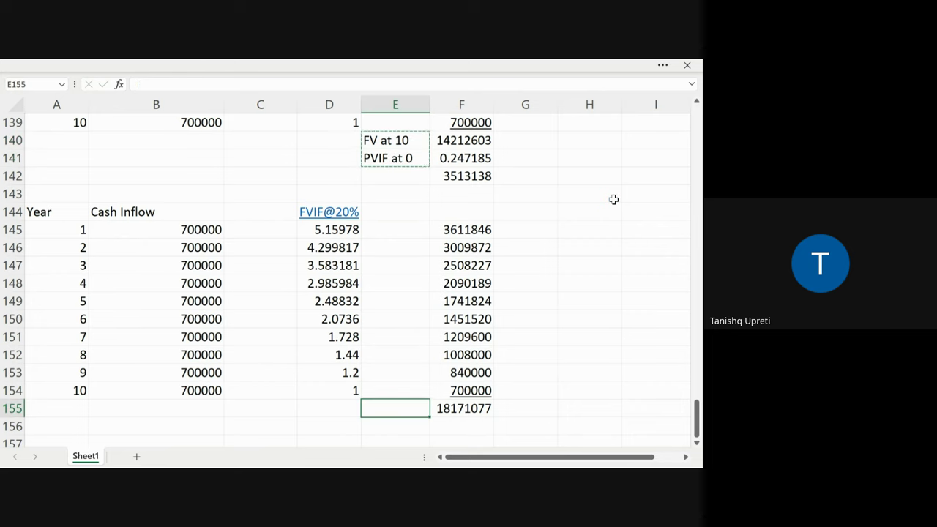
key("Return")
Copy the PVIF formula =1/1.15^10 from F141 to F156 beside the "PVIF at 0" label of the 20% table
key("Right")
key("Up")
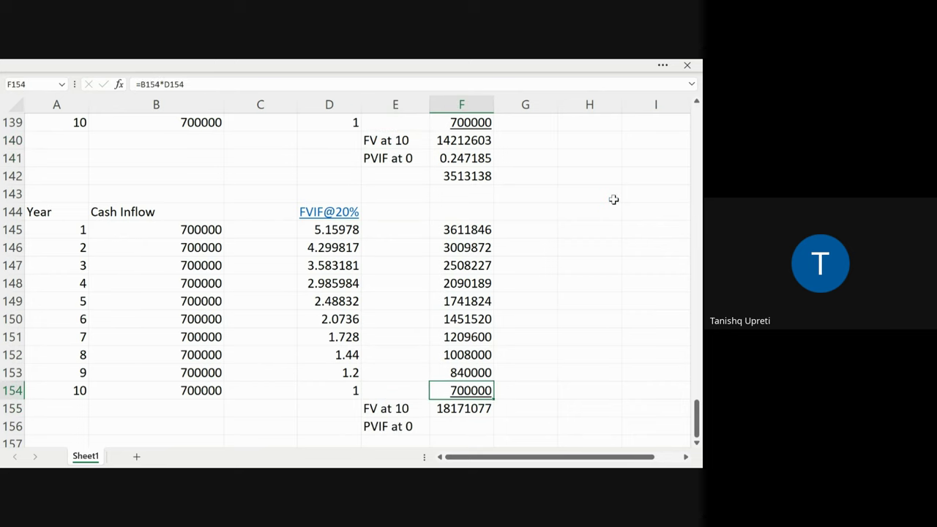
key("Up")
key("Up")
key("Up")
key("Up")
key("Up")
key("Up")
key("Up")
key("Up")
key("Up")
key("Up")
key("Up")
key("Up")
key("Up")
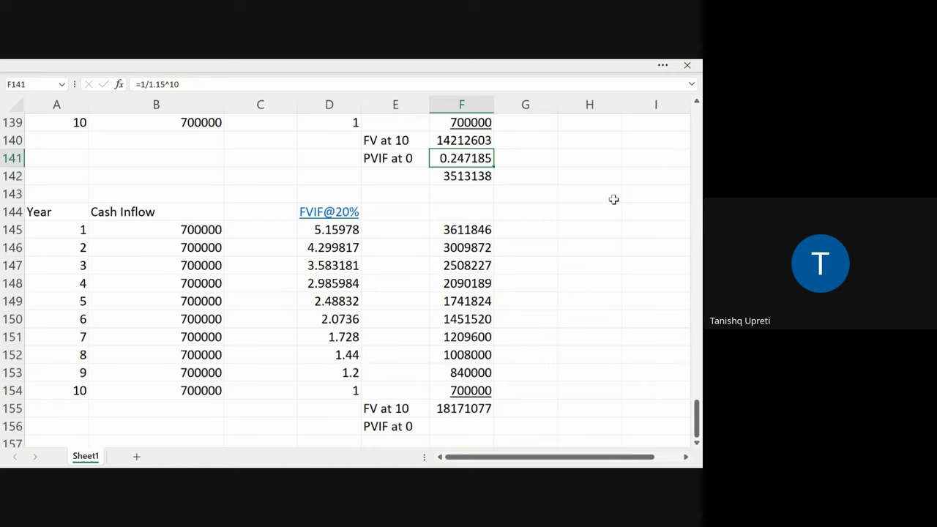
key("ctrl+c")
key("Down")
key("Down")
key("Down")
key("Down")
key("Down")
key("Down")
key("Down")
key("Down")
key("Down")
key("Down")
key("Down")
key("Down")
key("Down")
key("Down")
key("Down")
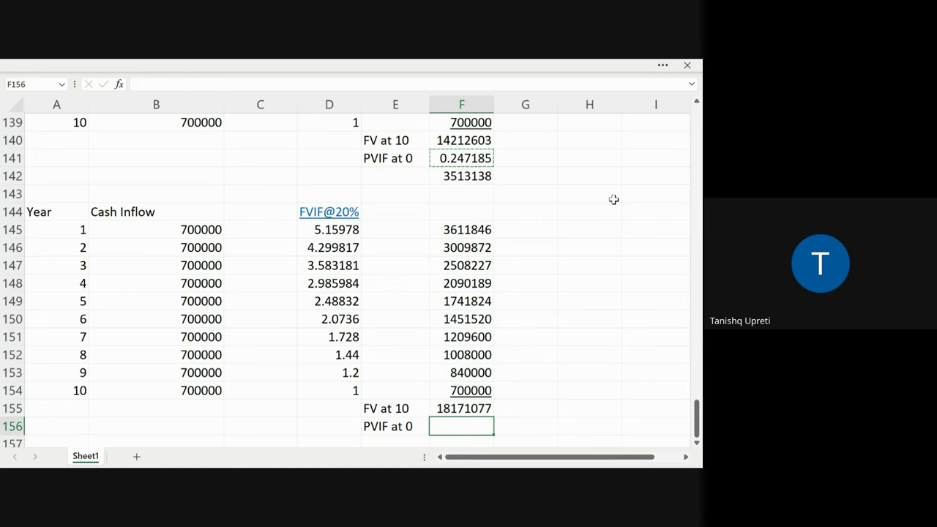
key("Return")
Calculate the present value of the inflows in F157 with =F155*F156
key("Down")
key("Down")
key("Down")
key("Down")
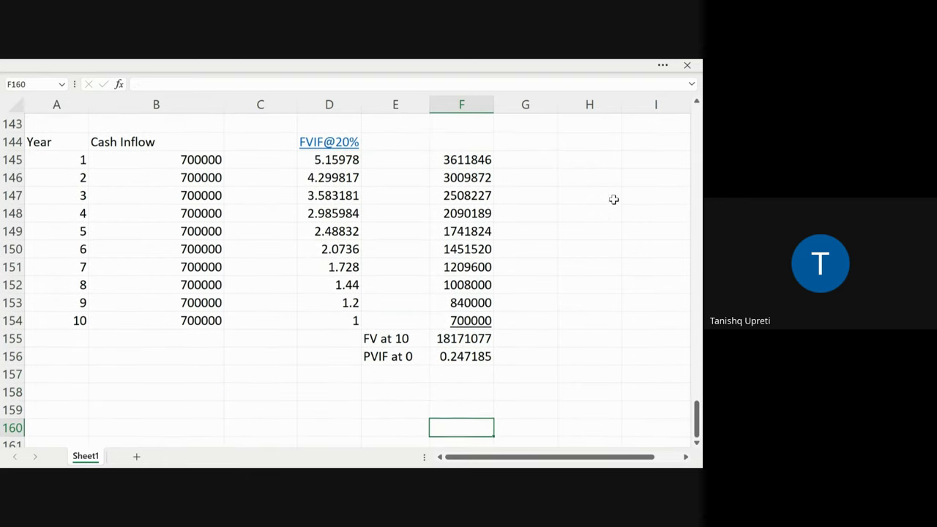
key("Up")
key("Up")
key("Up")
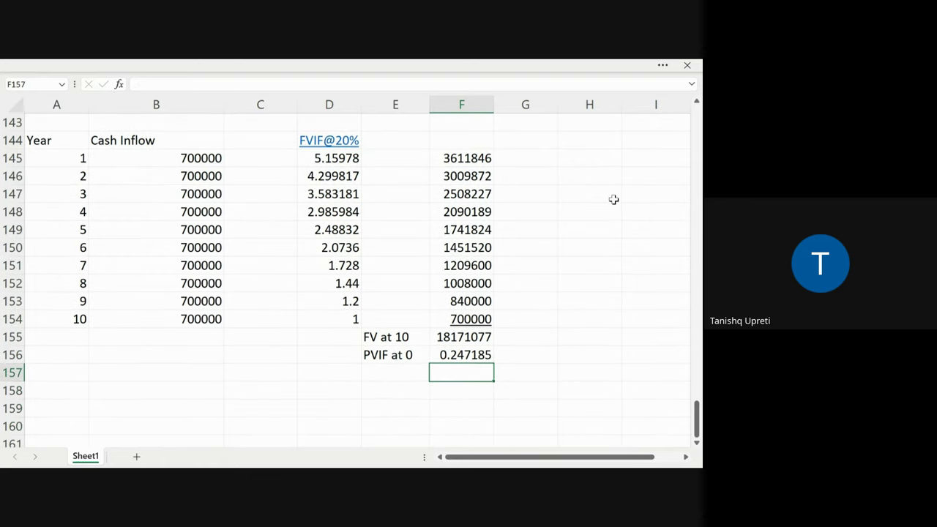
type("=")
key("Up")
key("Up")
type("*")
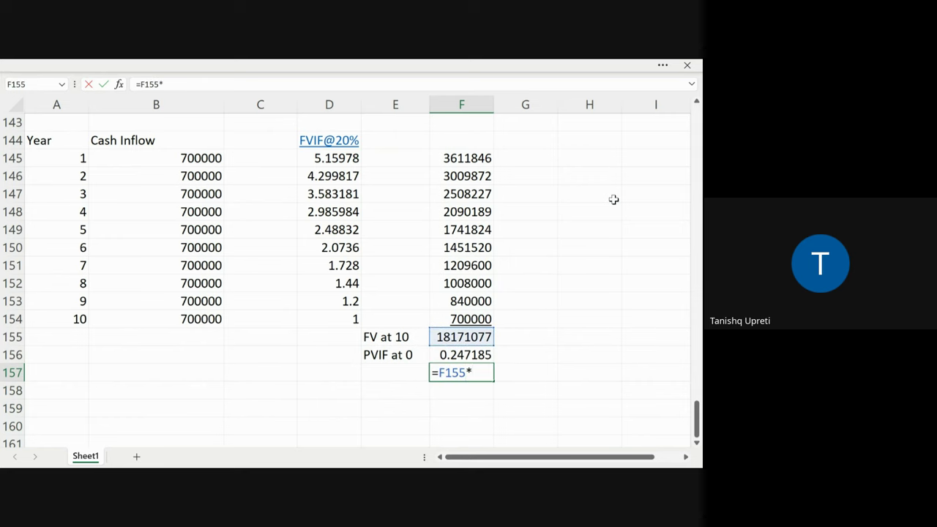
key("Up")
key("Return")
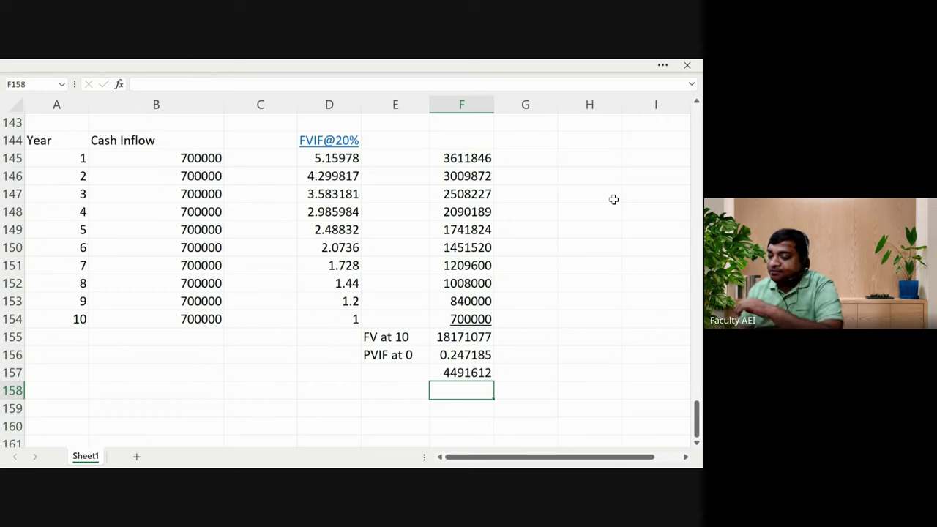
Label D157 "PV of Inflow" and D158 "Less: outflow"
key("Up")
key("Left")
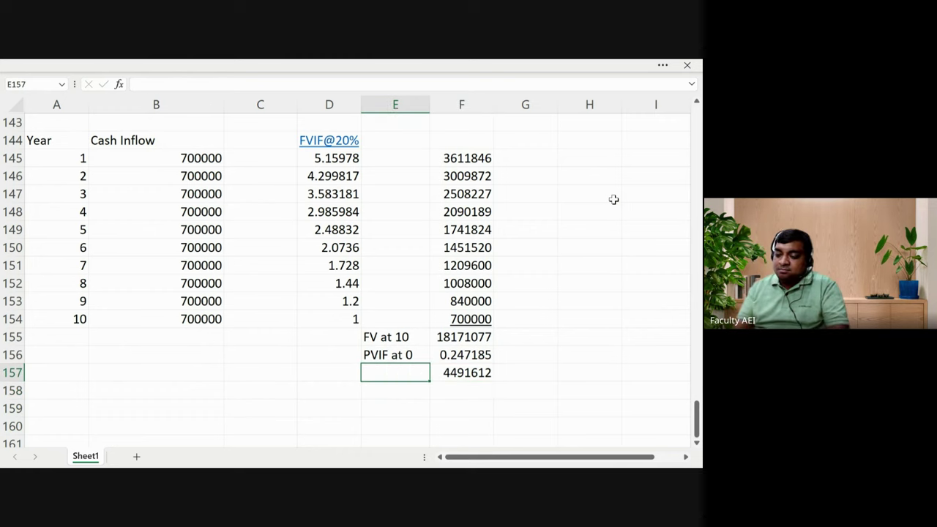
key("Left")
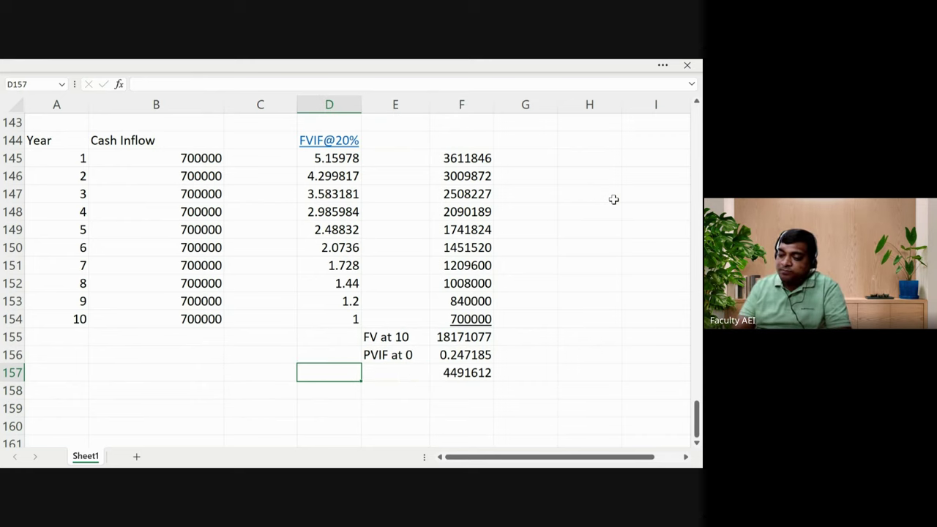
type("PN")
key("BackSpace")
type("V")
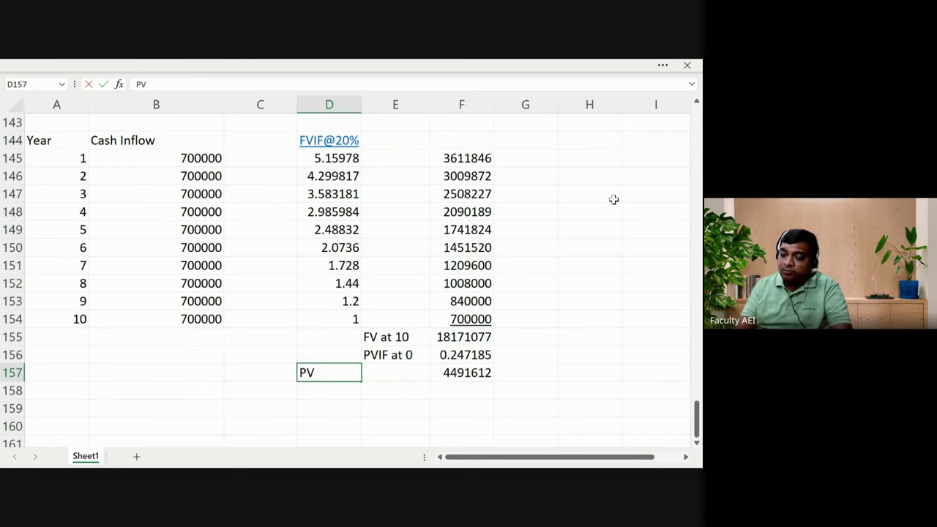
type(" of Inflow")
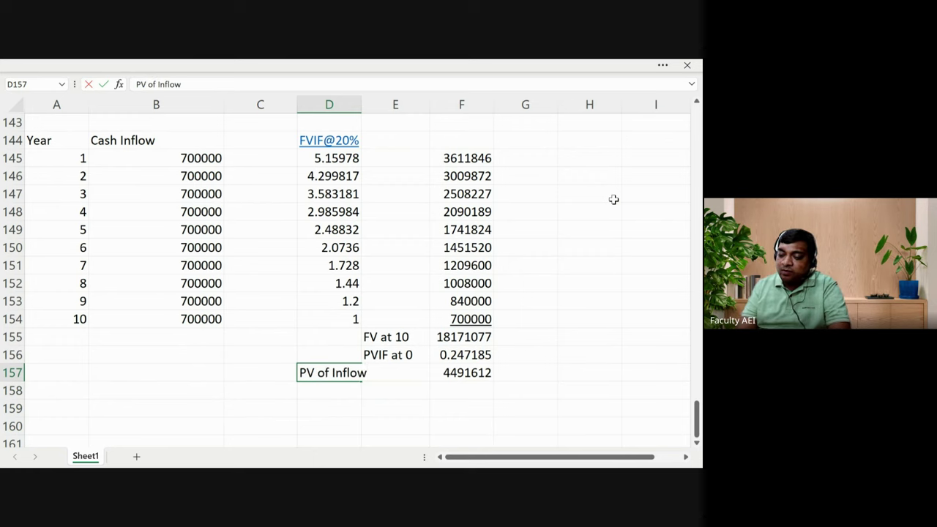
key("Return")
type("Less")
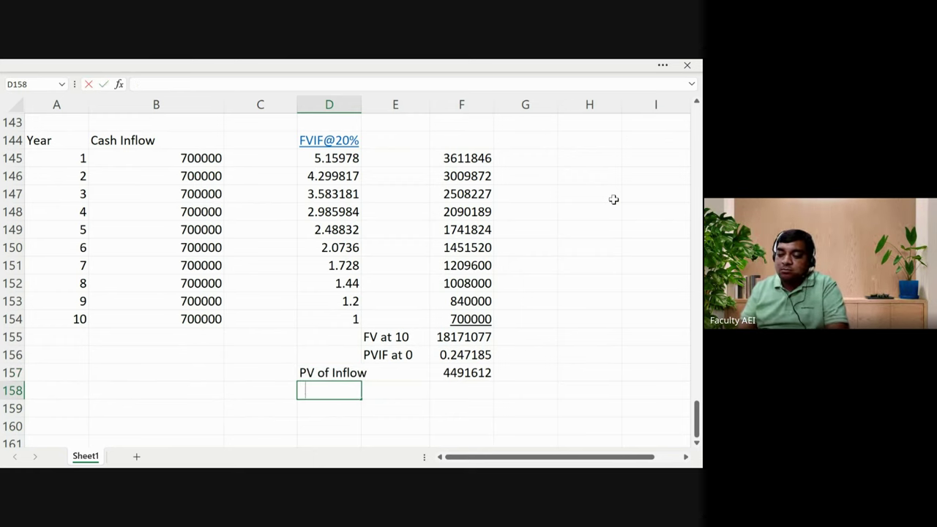
type(": outflow")
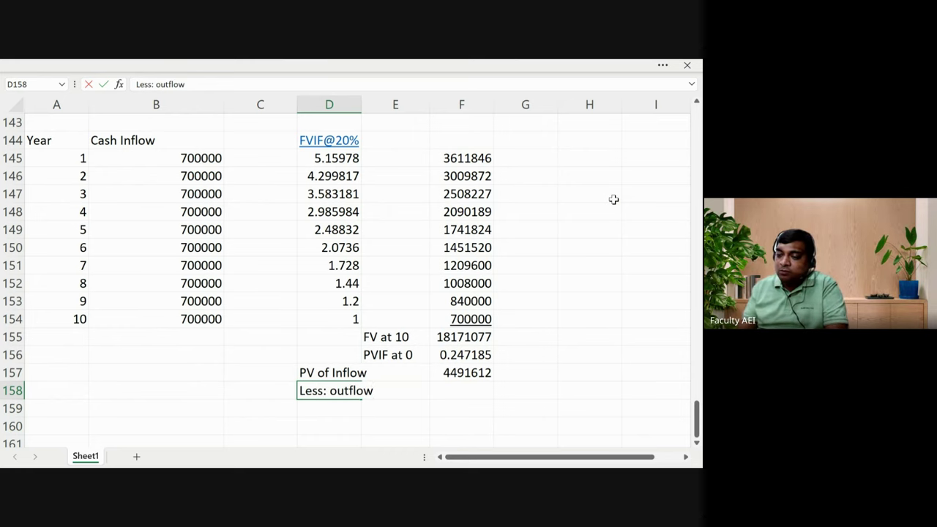
Enter the outflow of -4000000 in F158 and underline it
key("Tab")
key("Tab")
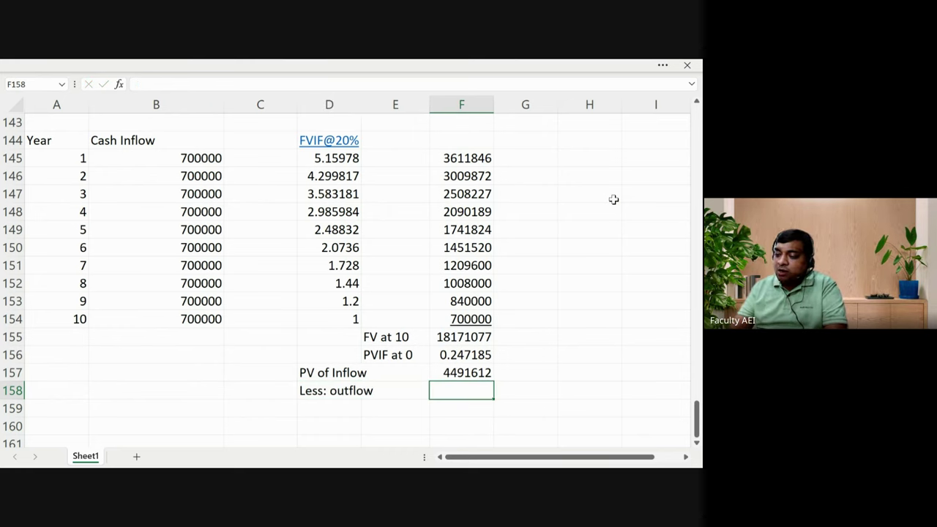
type("-4000000")
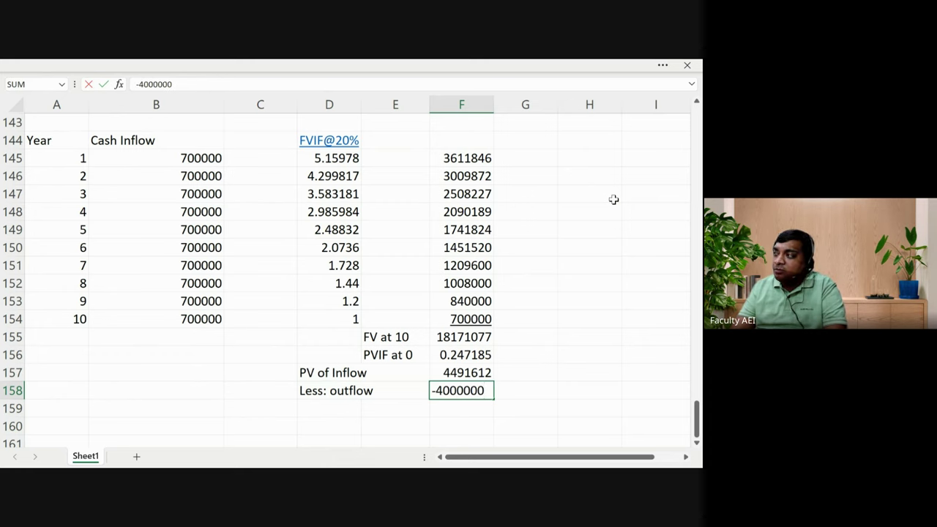
key("Return")
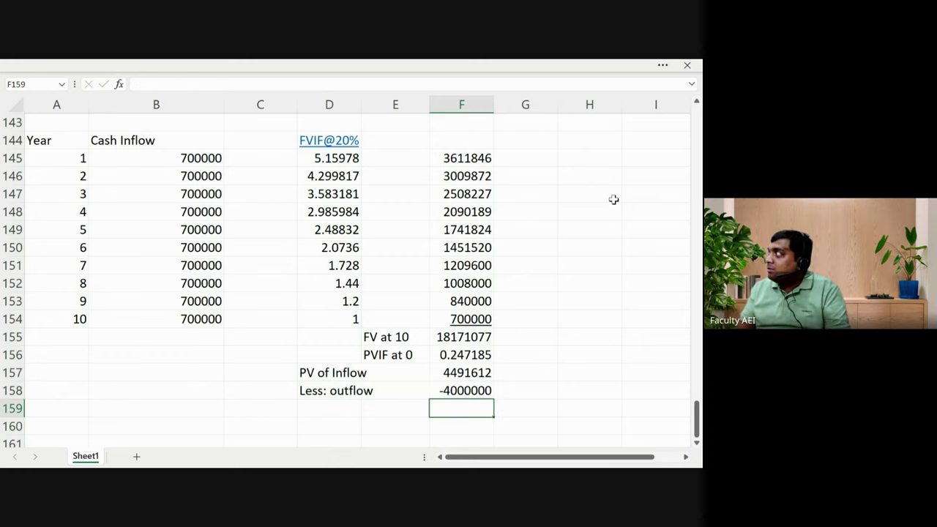
key("Up")
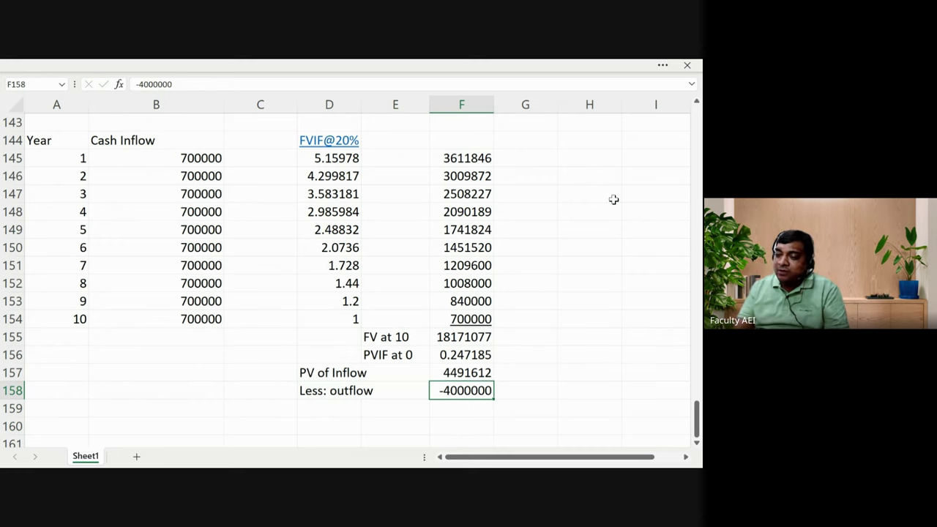
key("ctrl+u")
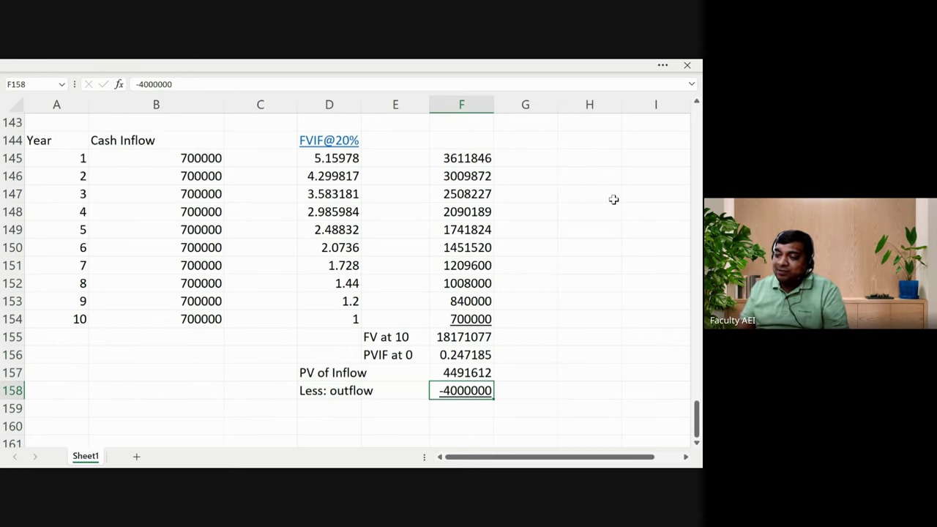
Calculate the net present value in F159 by adding the outflow to the PV of inflow with =F157+F158
key("Down")
type("=")
key("Up")
key("Up")
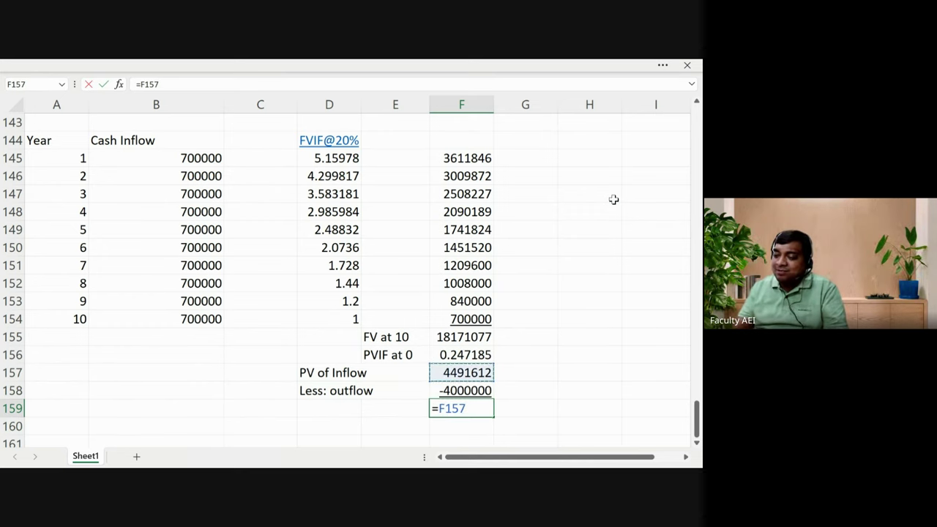
type("+")
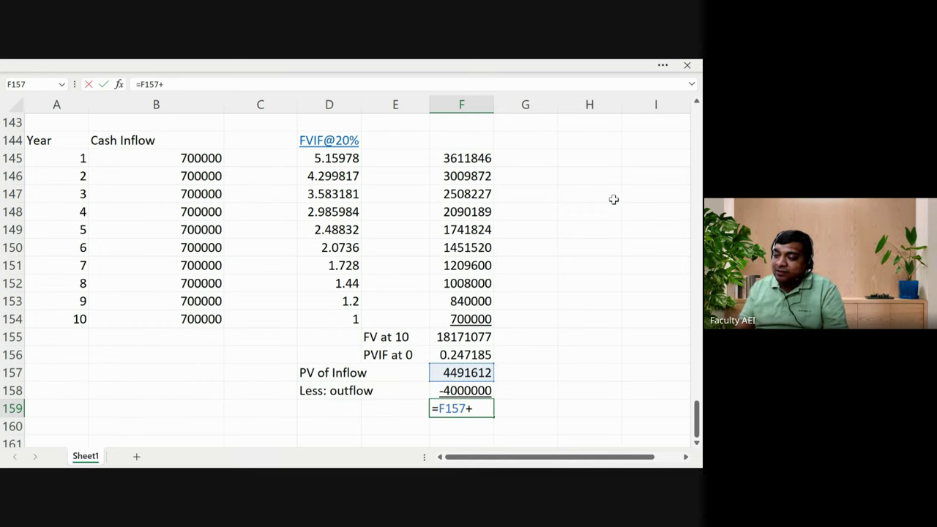
key("Up")
key("Return")
Label E159 "NPV" and make E159:F159 bold
key("Up")
key("Left")
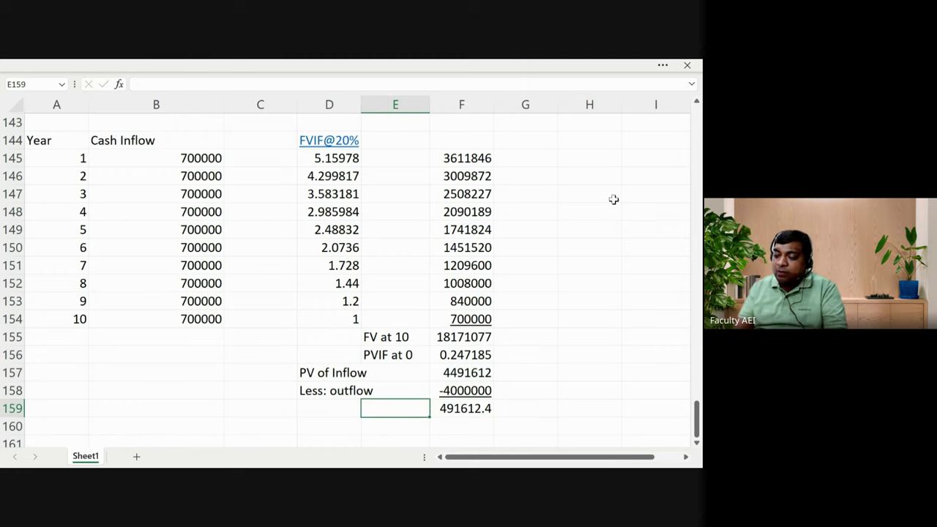
type("NPV")
key("Return")
key("Up")
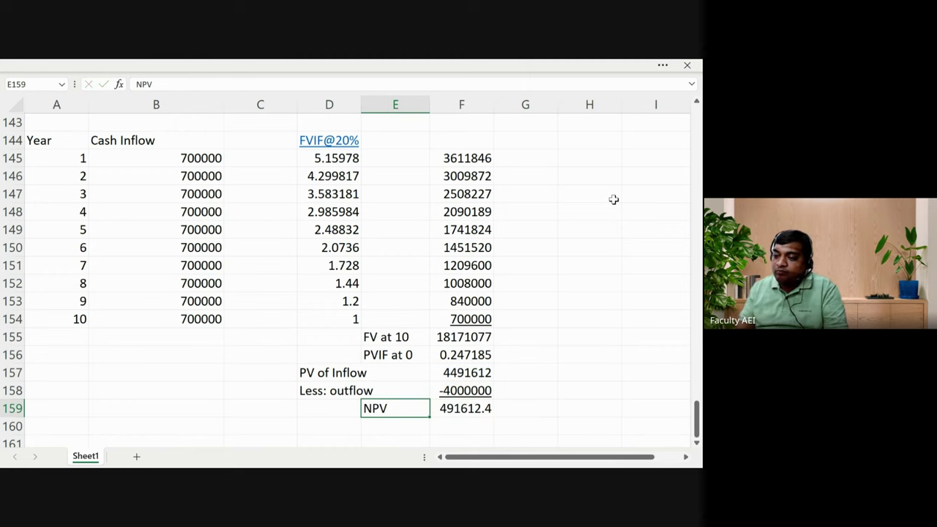
key("shift+Right")
key("ctrl+b")
left_click(614, 199)
key("Right")
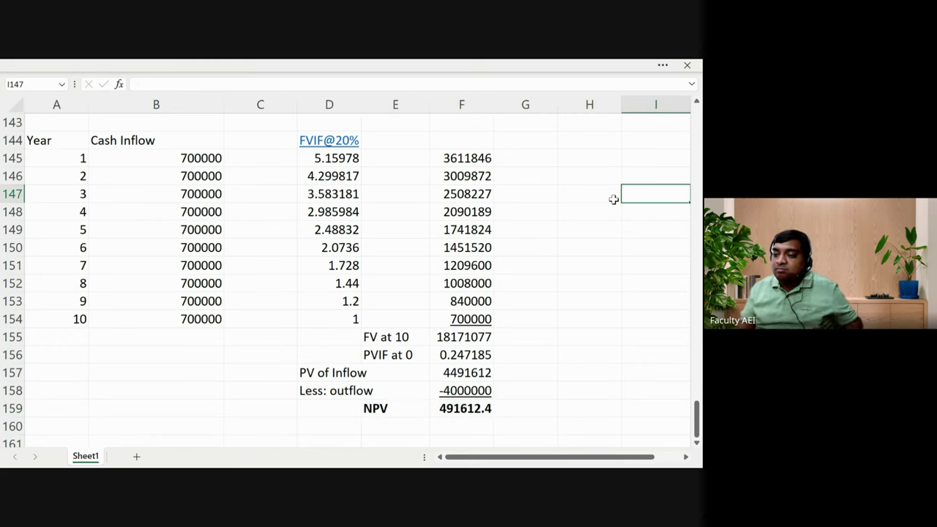
key("Right")
key("Left")
key("Home")
key("Down")
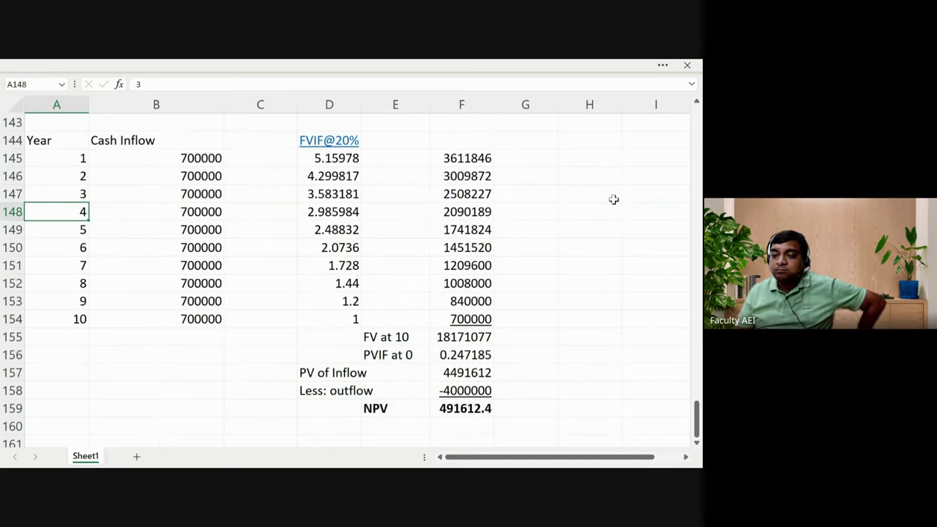
key("ctrl+Down")
key("Down")
key("Down")
key("Down")
key("Down")
key("Down")
key("Right")
key("Right")
key("Right")
key("Right")
key("Right")
key("Right")
key("Right")
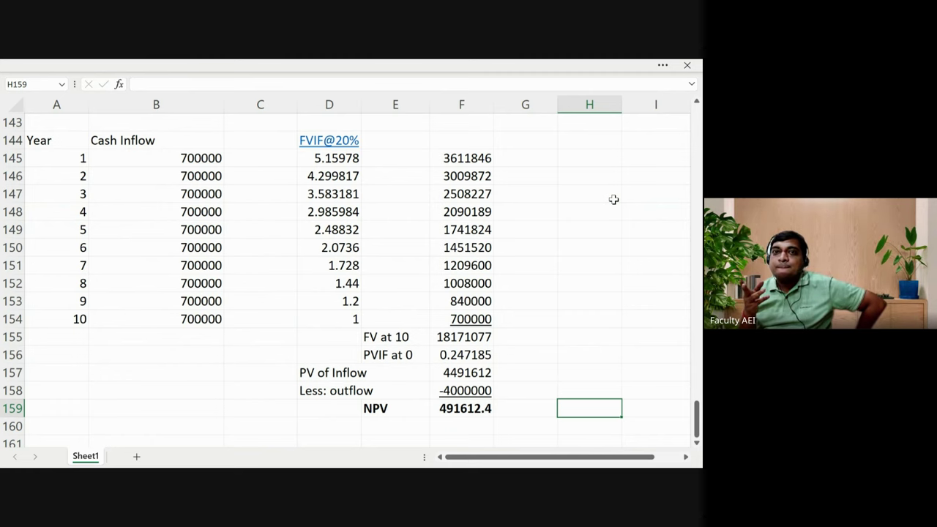
key("Down")
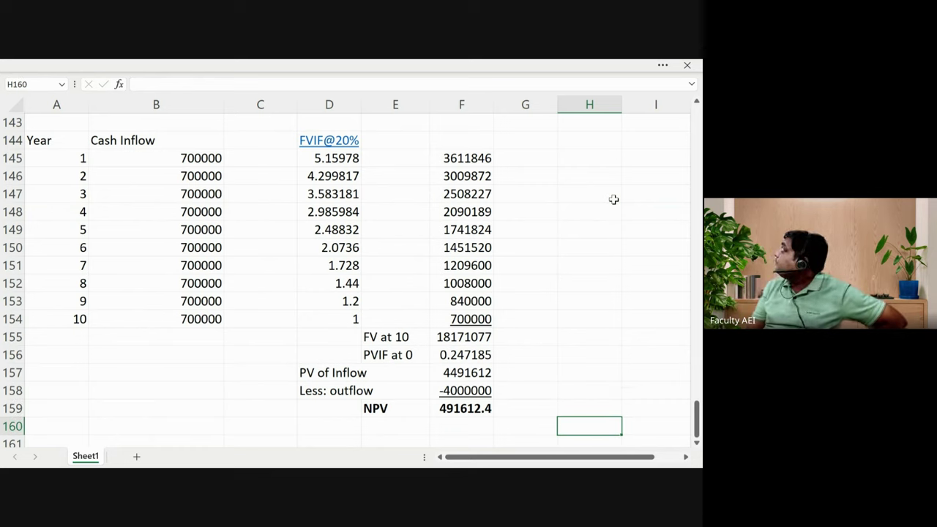
key("Down")
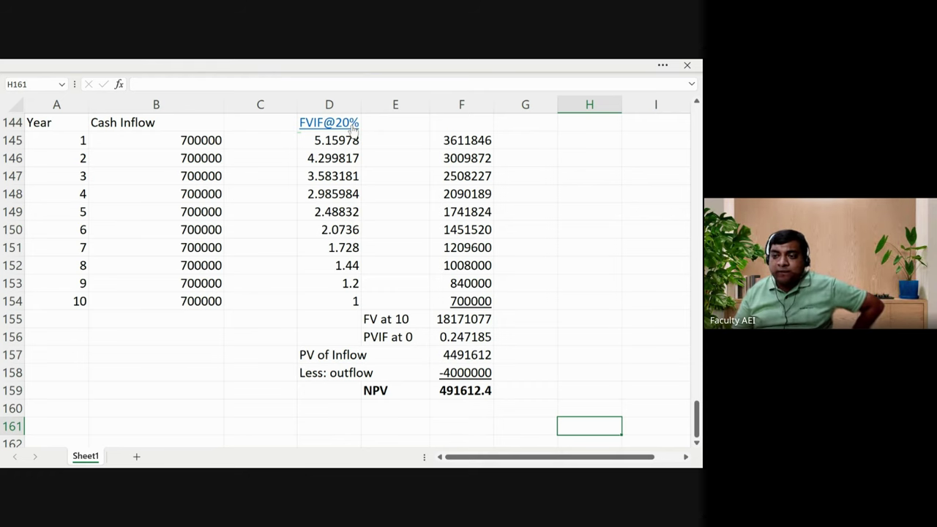
Examine the PVIF formula in F156 and compare the compounding factors of the 20% table with those of the 15% table
left_click(482, 338)
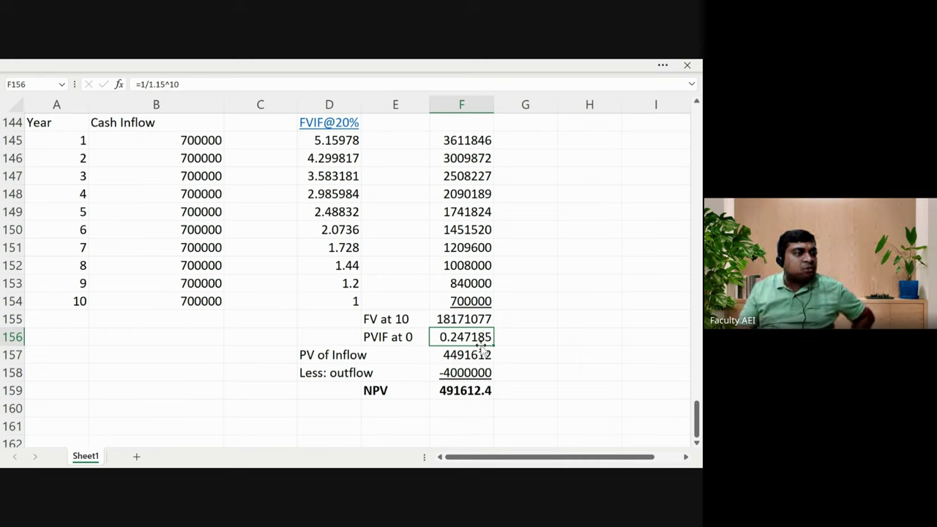
left_click(624, 334)
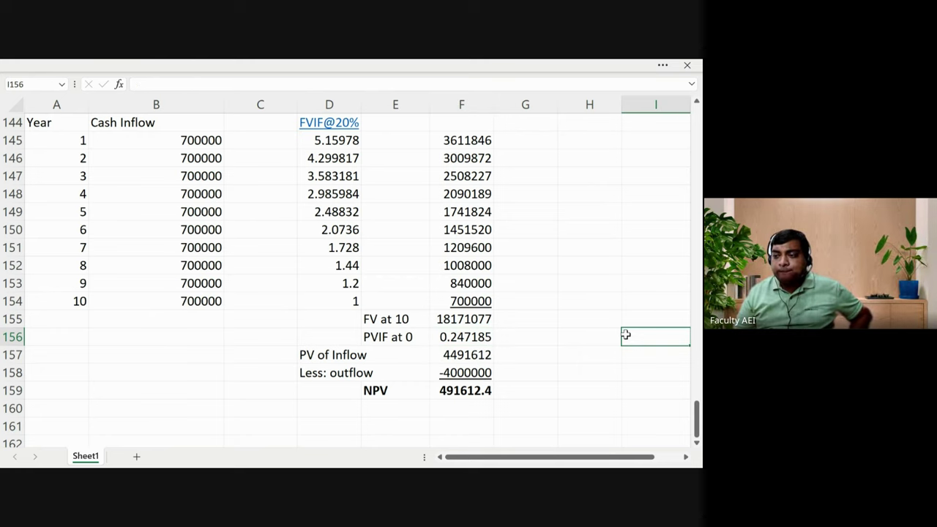
left_click(560, 353)
left_click(533, 353)
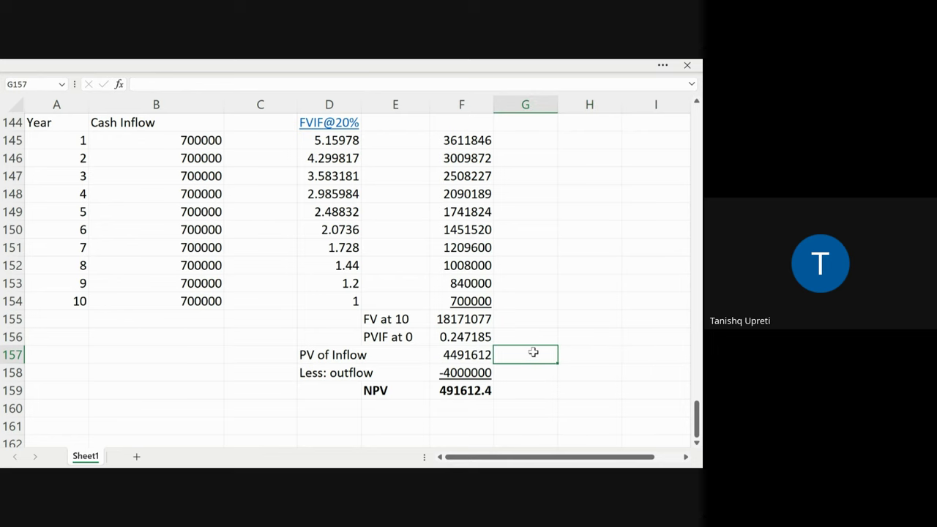
left_click(521, 144)
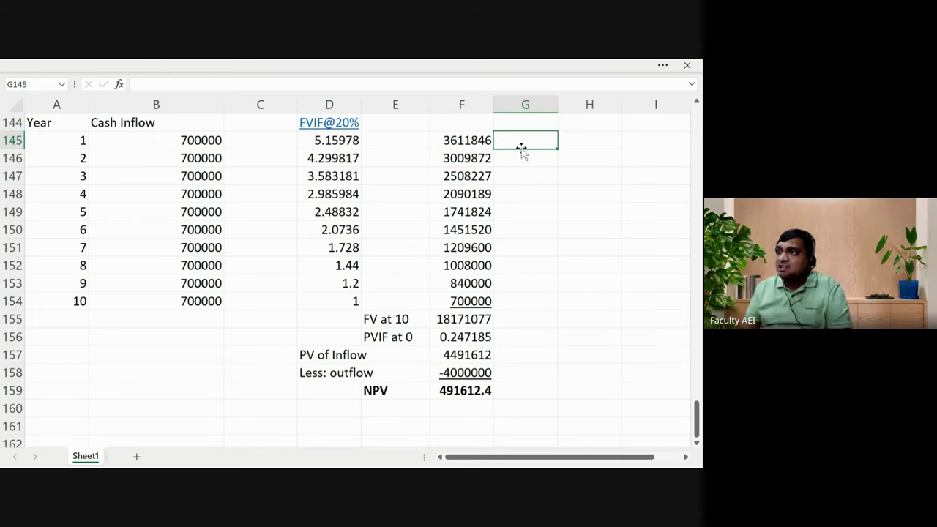
key("Up")
key("Up")
key("Up")
key("Up")
key("Up")
key("Up")
key("Up")
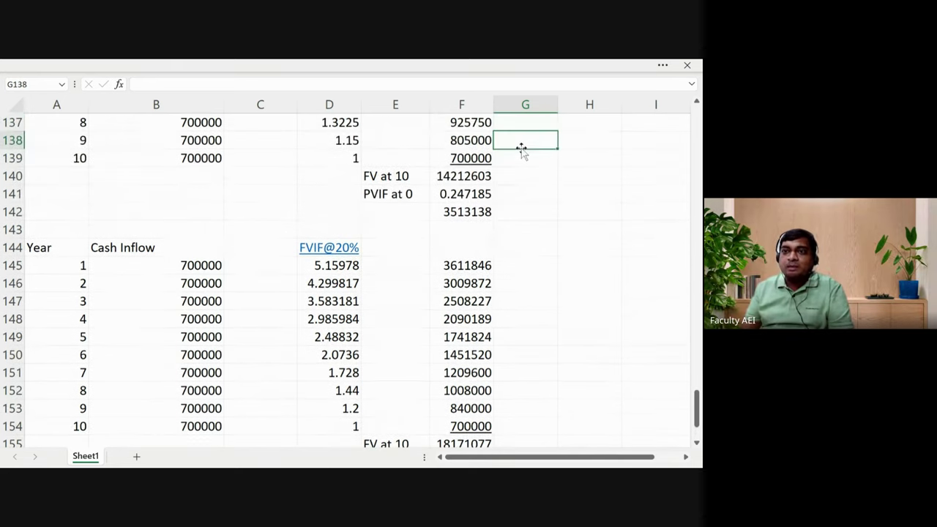
key("Down")
key("Down")
key("Down")
key("Down")
key("Down")
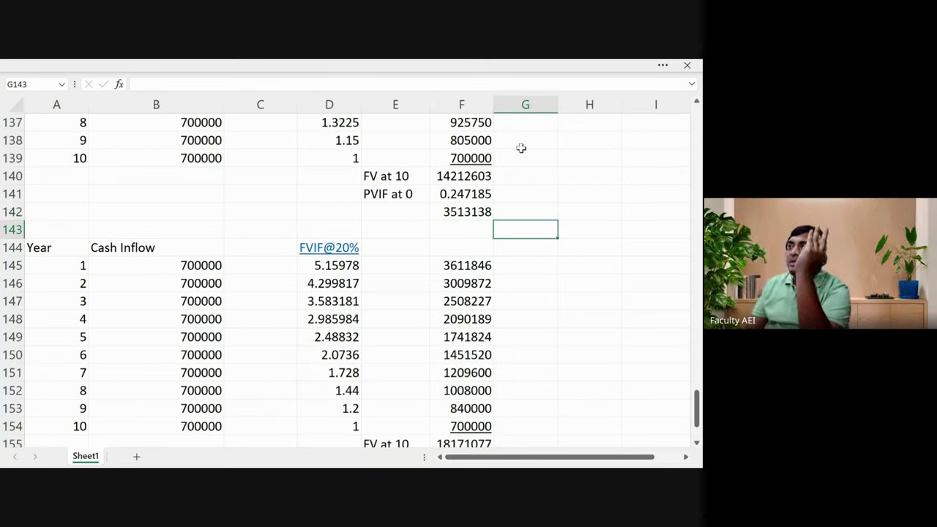
key("Left")
key("Left")
key("Left")
key("Down")
key("Down")
key("Down")
key("Down")
key("Down")
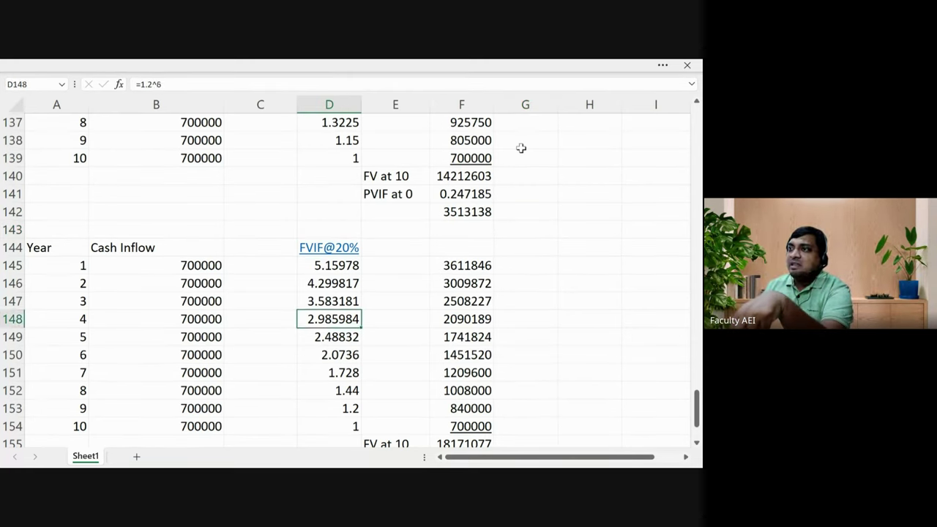
key("Down")
key("Down")
key("Down")
key("Up")
key("Up")
key("Up")
key("Up")
key("Up")
key("Up")
key("Up")
key("Up")
key("Up")
key("Up")
key("Up")
key("Up")
key("Up")
key("Up")
key("Up")
key("Up")
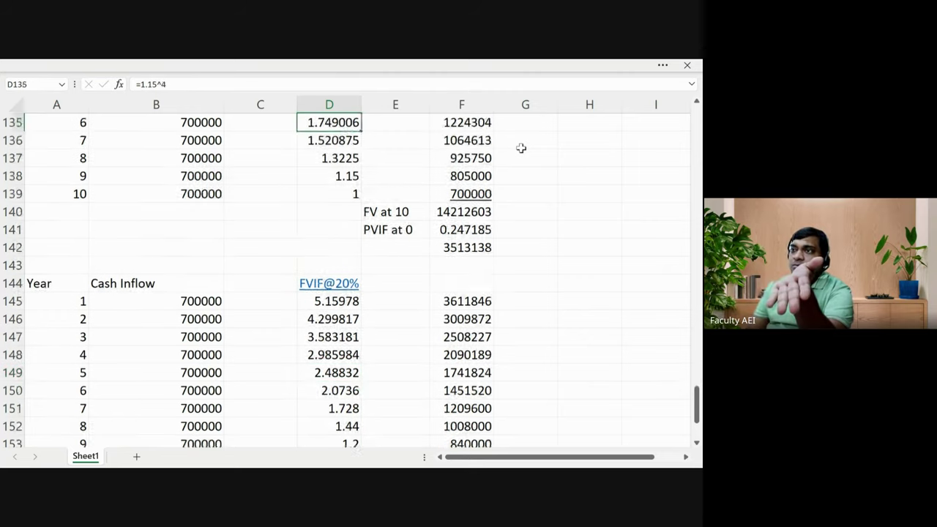
Examine the 15% FVIF table, the IRR interpolation and the PVIF@10% table higher up in the sheet
key("Up")
key("Up")
key("Up")
key("Up")
key("Up")
key("Up")
key("Up")
key("Up")
key("Up")
key("Up")
key("Up")
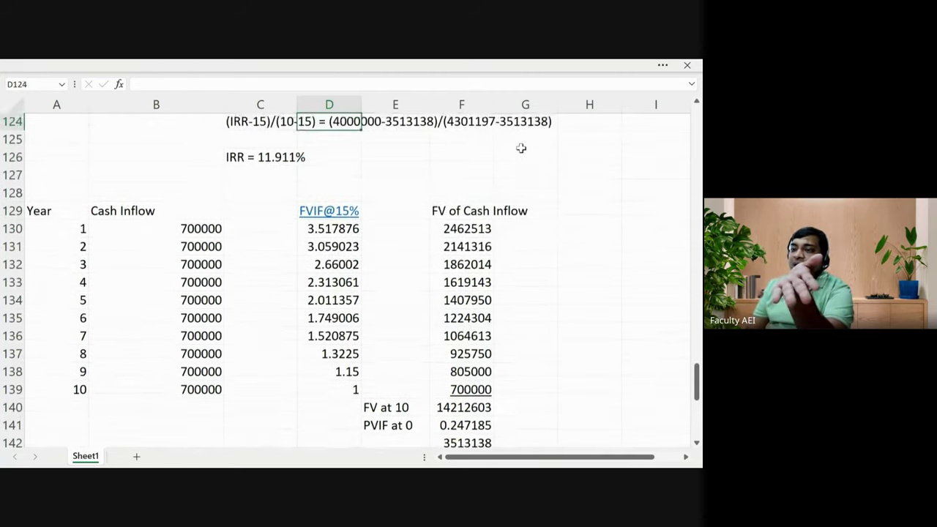
key("Up")
key("Up")
key("Up")
key("Up")
key("Up")
key("Up")
key("Up")
key("Up")
key("Up")
key("Up")
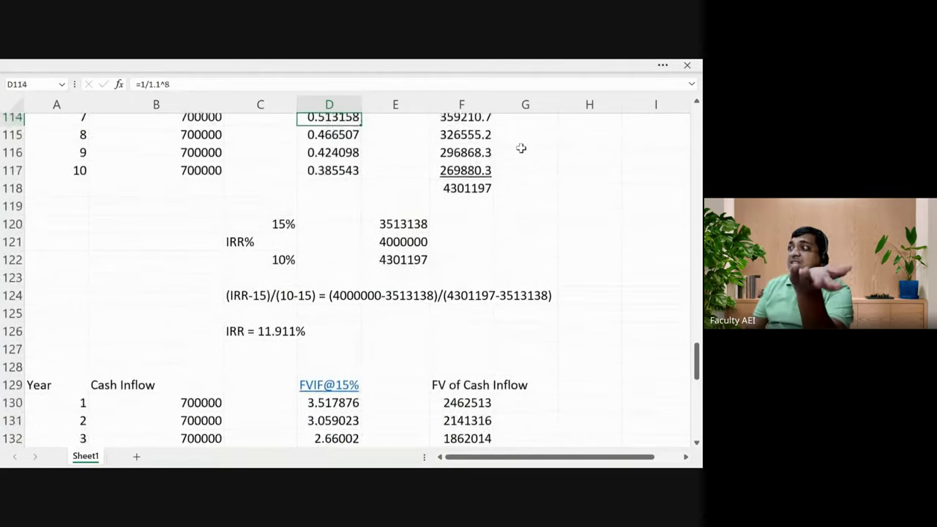
key("Up")
key("Up")
key("Up")
key("Up")
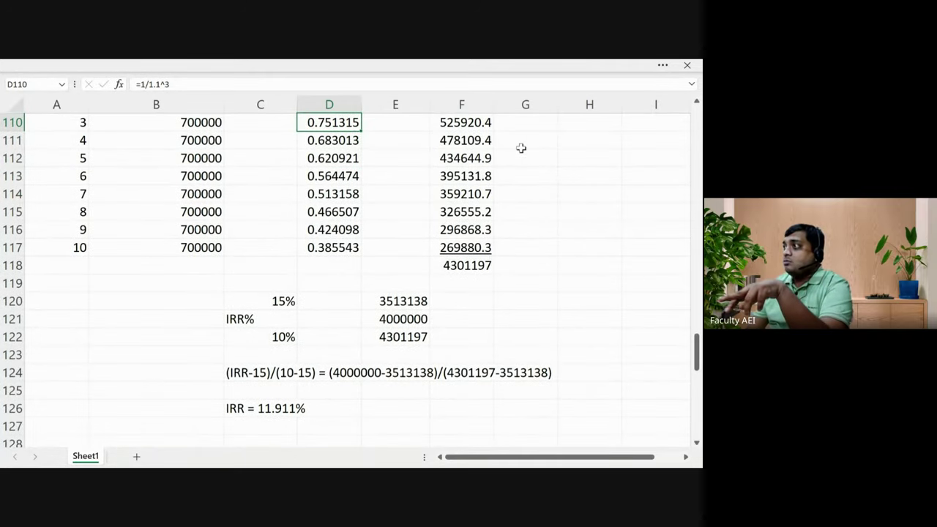
key("Up")
key("Up")
key("Up")
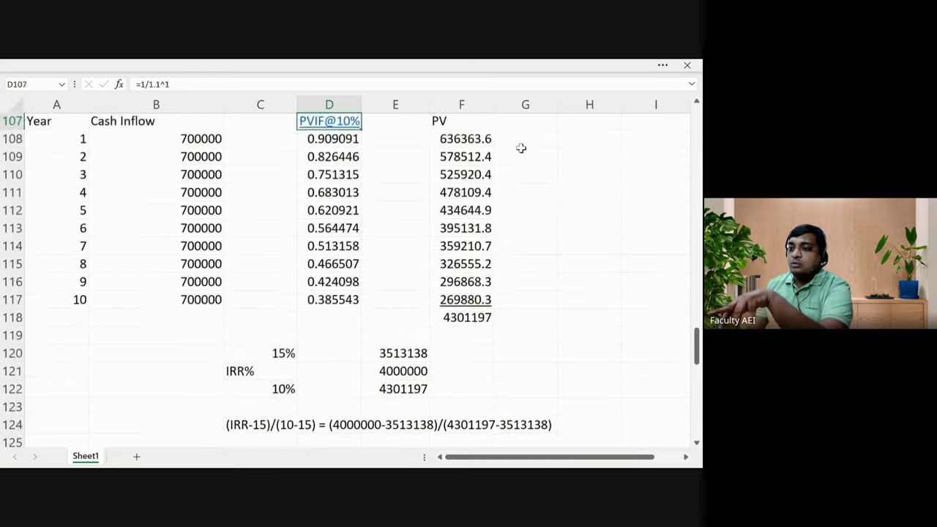
key("Up")
key("Up")
key("Down")
key("Down")
key("Left")
key("Left")
key("Left")
key("Down")
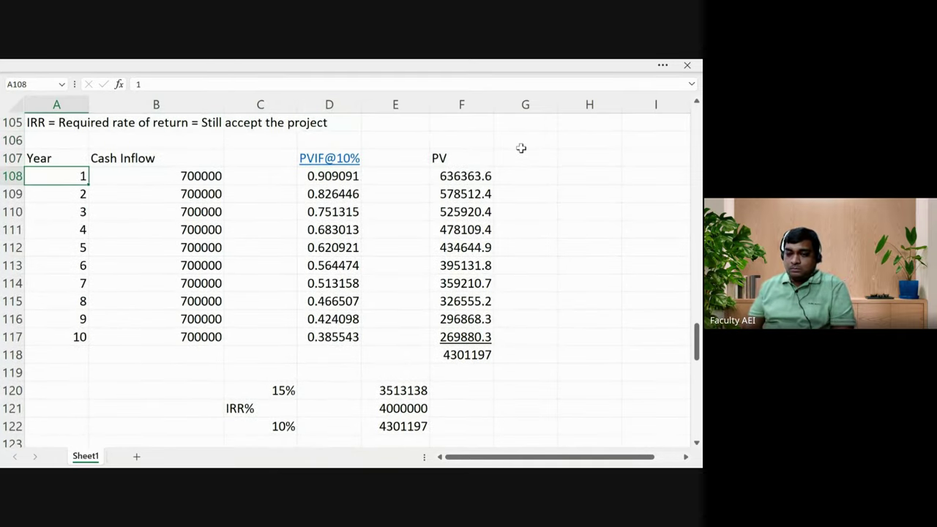
key("Down")
key("Down")
key("Down")
key("Down")
key("Down")
key("Down")
key("Down")
key("Down")
key("Down")
key("Down")
key("Down")
key("Down")
key("Down")
key("Down")
key("Down")
key("Down")
key("Down")
key("Down")
key("Down")
key("Down")
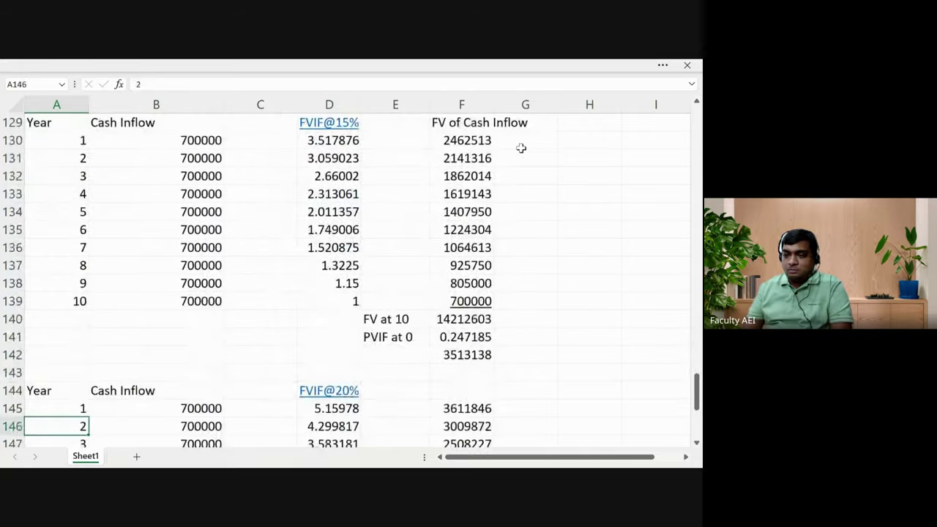
key("Down")
key("Down")
key("Down")
key("Down")
key("Down")
key("Down")
key("Down")
key("Down")
key("Down")
key("Down")
key("Down")
key("Down")
key("Down")
key("Down")
key("Down")
key("Down")
key("Up")
key("Up")
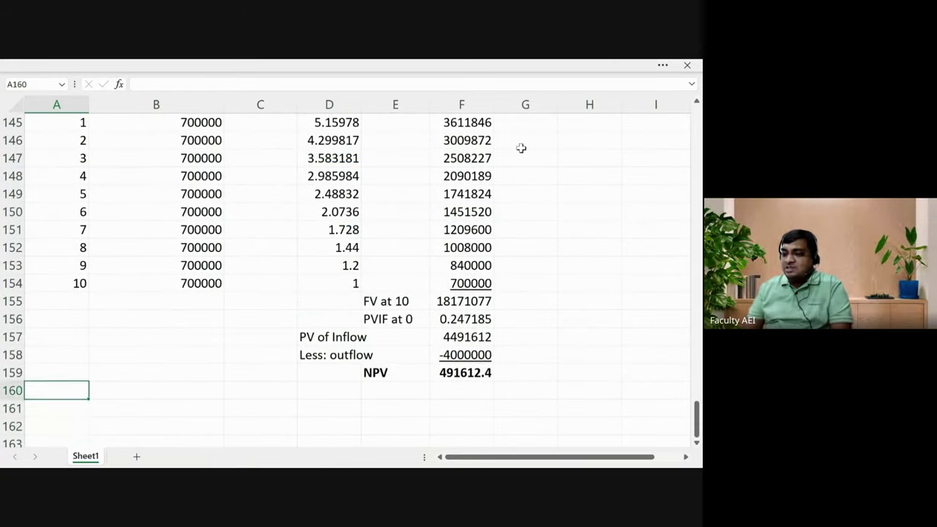
key("Up")
key("Up")
key("Up")
key("Up")
key("Right")
key("Right")
key("Right")
key("Right")
key("Right")
key("Right")
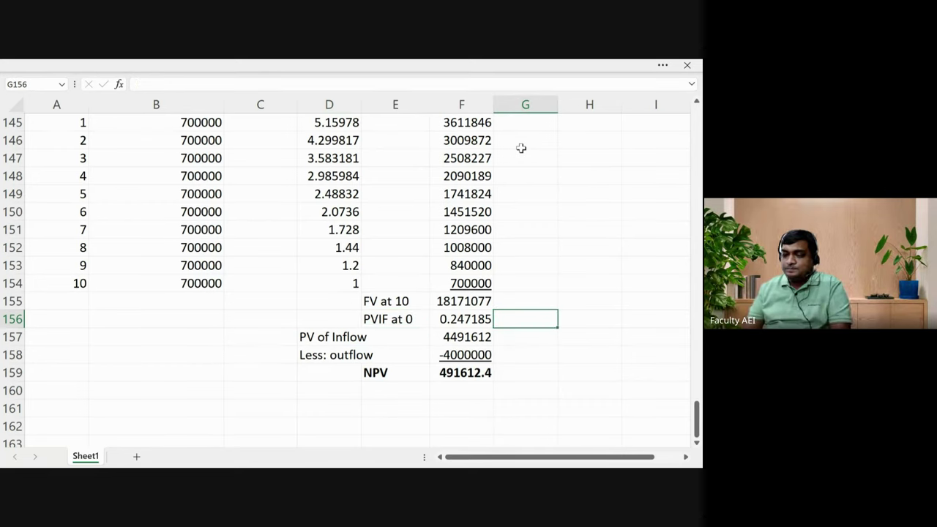
type("'@")
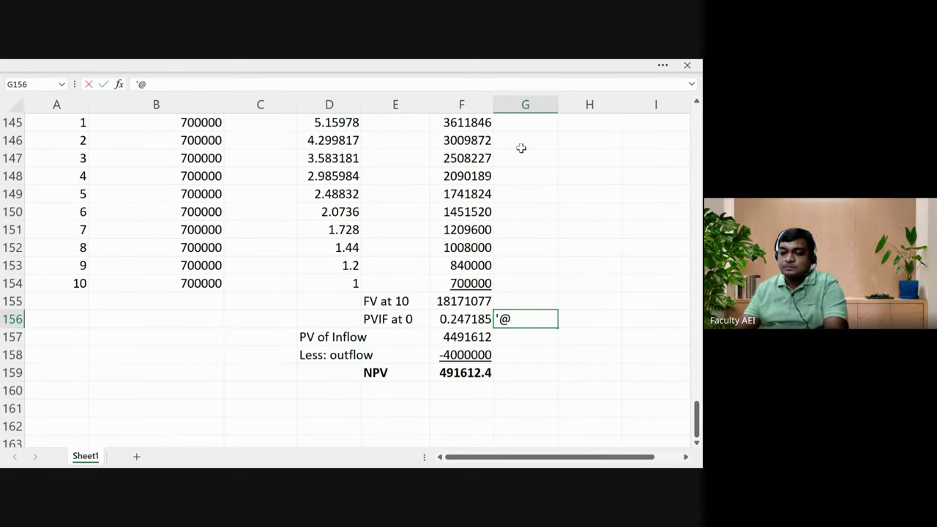
type("15%")
key("Return")
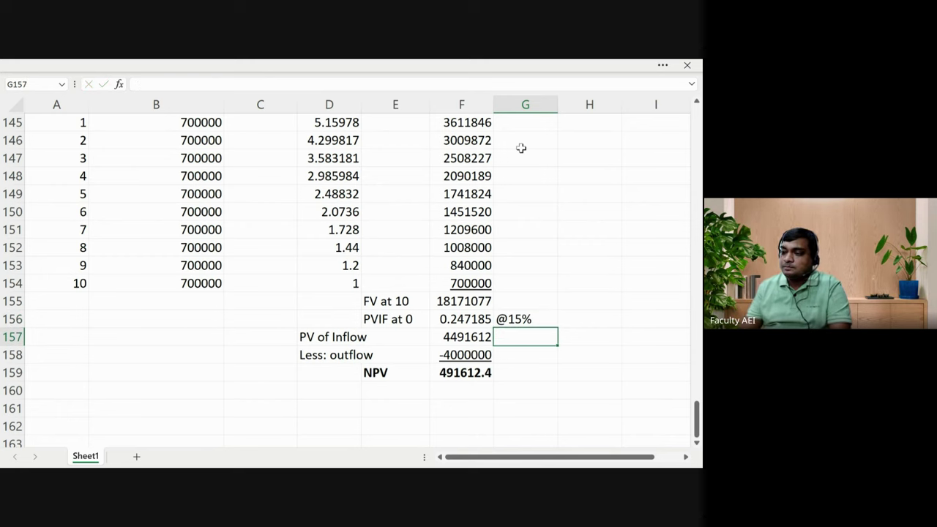
Enter the question "Calculate Modified IRR assuming reinvestment rate of 20%" in A161
key("Down")
key("Down")
key("Down")
key("Down")
key("Left")
key("Left")
key("Left")
key("Left")
key("Left")
key("Left")
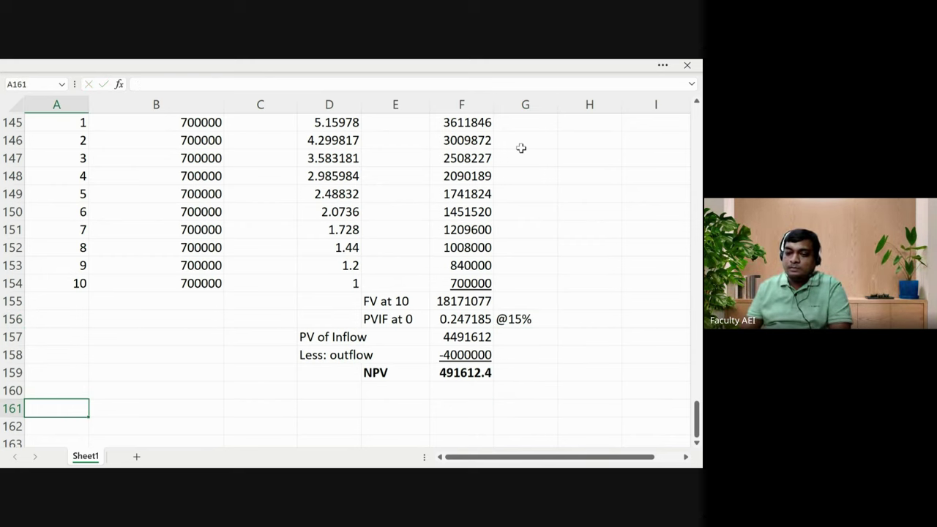
type("Calc")
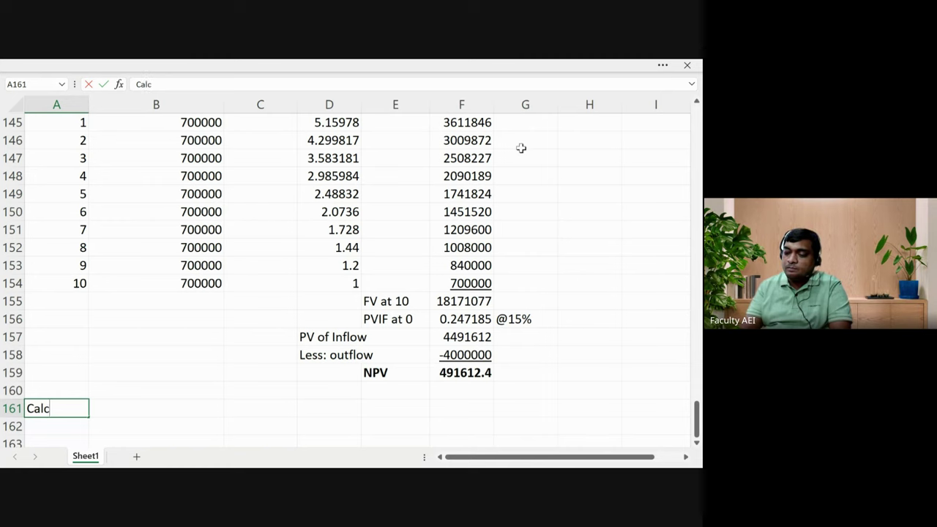
type("ulate Modified")
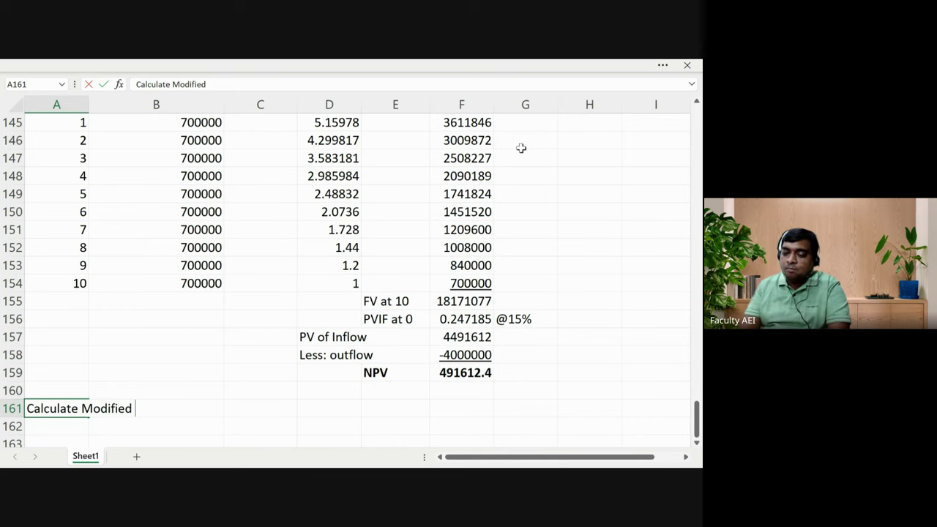
type(" IRR")
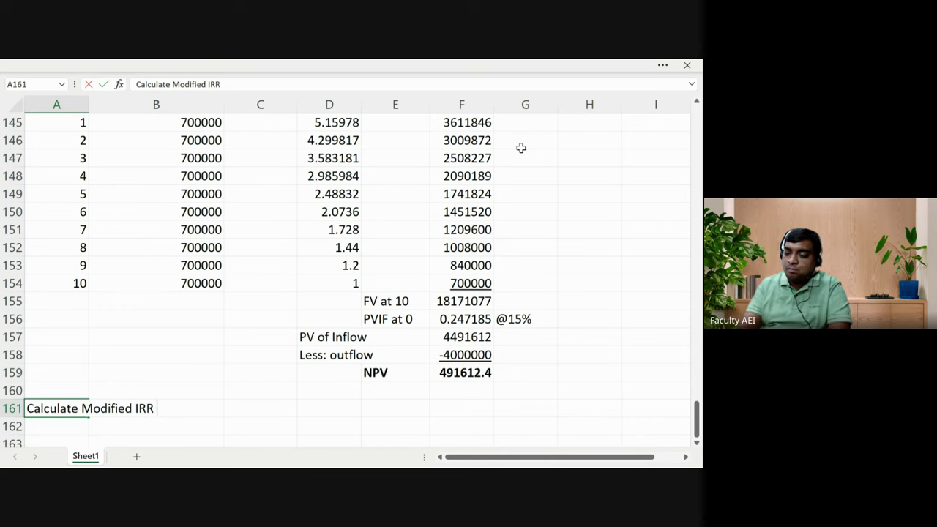
type(" assuming")
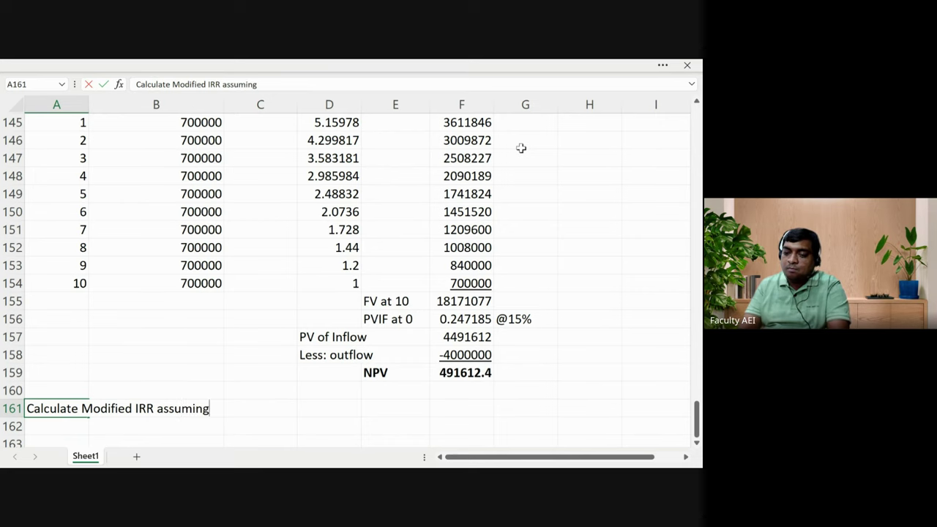
type(" reinvest")
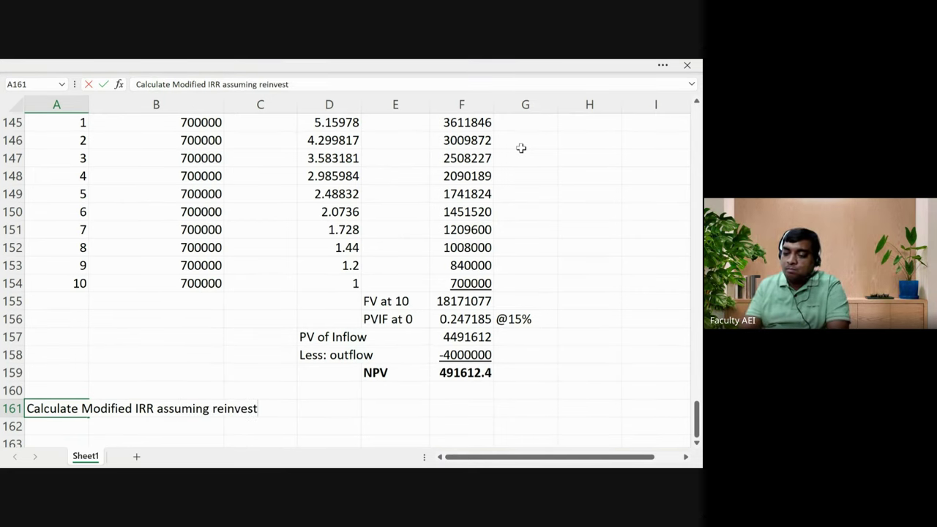
type("ment rate")
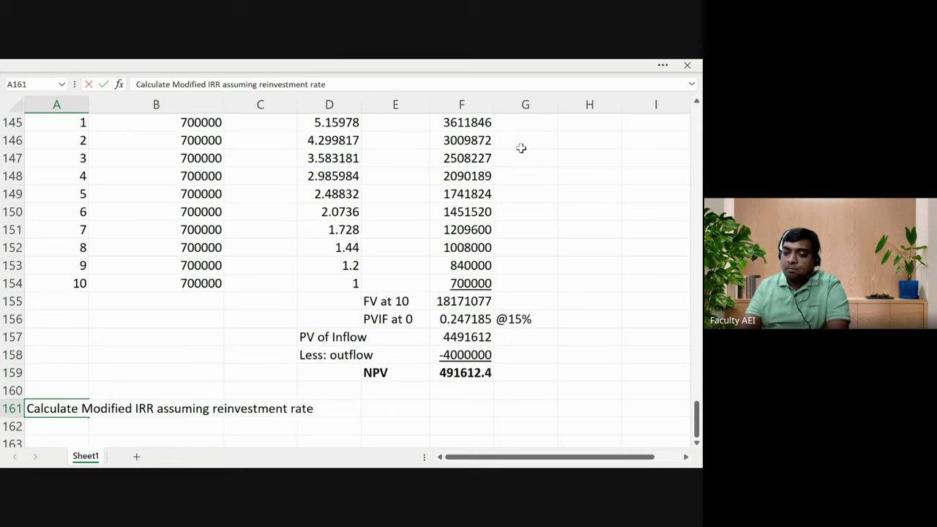
type(" of")
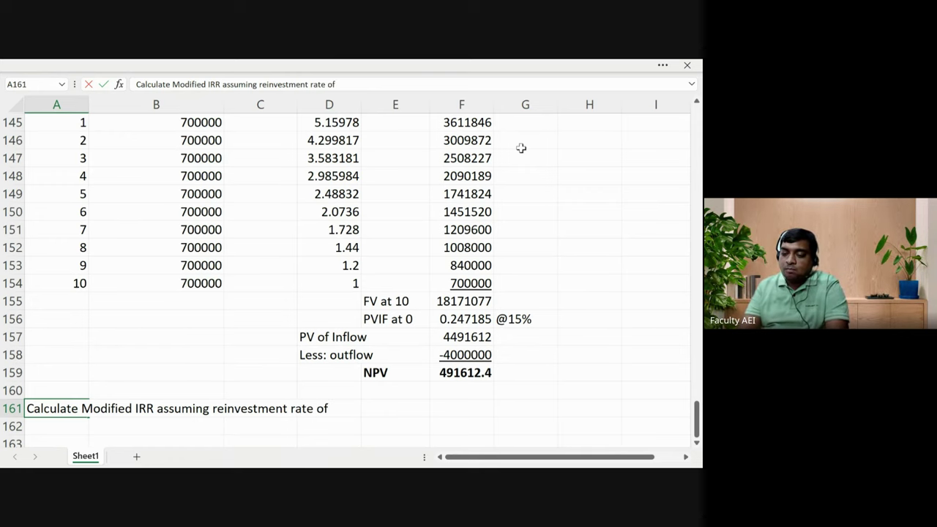
type(" 20%")
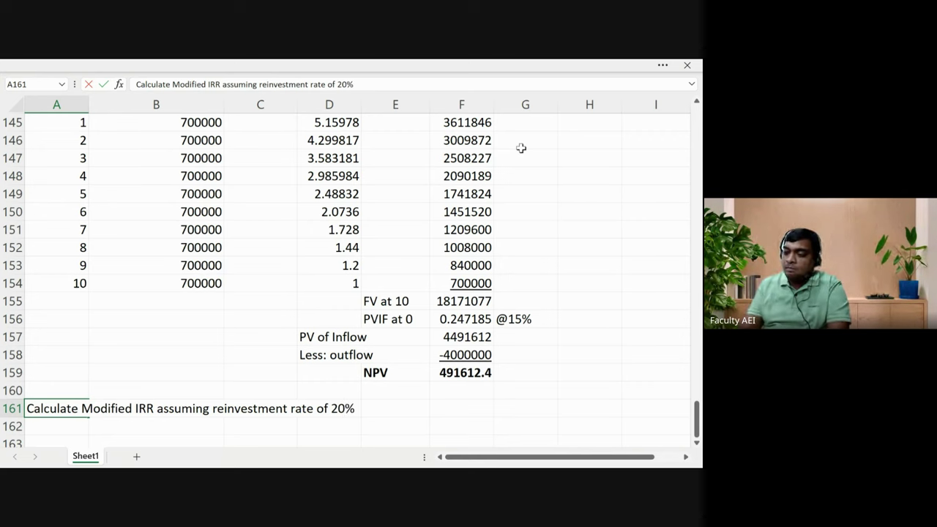
key("Return")
Copy the 20% FVIF table in A144:F155, from the Year header through the FV at 10 row
key("Down")
key("Down")
key("Down")
key("Down")
key("Down")
key("Down")
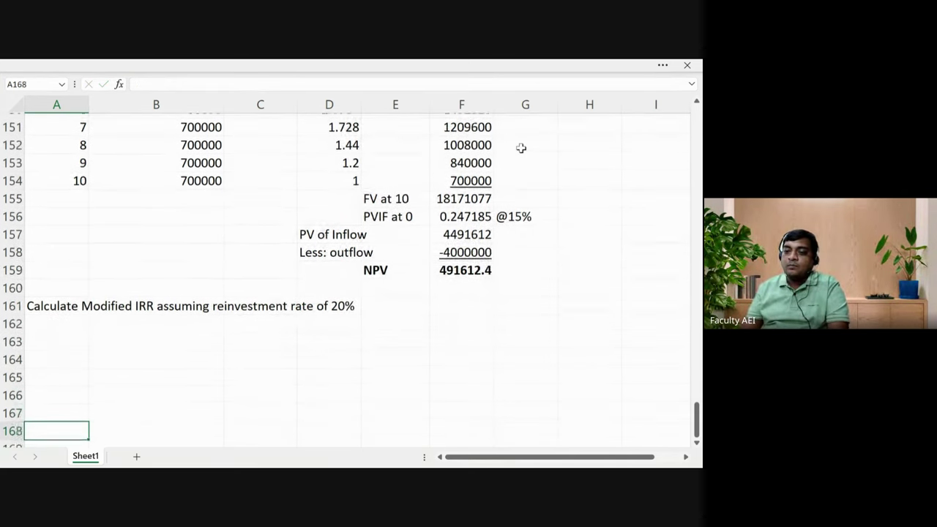
key("Up")
key("Up")
key("Up")
key("Up")
key("Up")
key("Up")
key("Up")
key("Up")
key("Up")
key("Up")
key("Up")
key("Up")
key("Up")
key("Up")
key("Up")
key("Up")
key("Up")
key("Up")
key("Up")
key("Up")
key("Up")
key("Up")
key("Up")
key("Up")
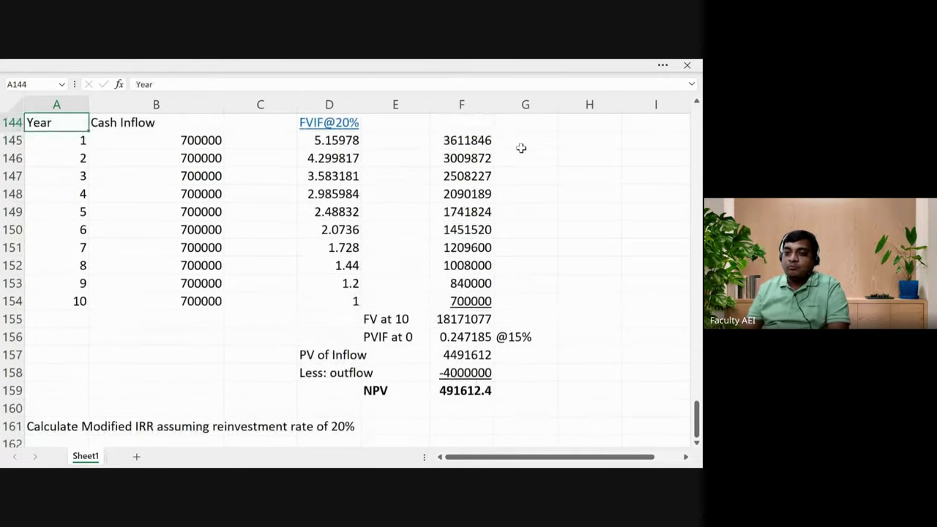
key("shift+Right")
key("shift+Right")
key("shift+Right")
key("shift+Right")
key("shift+Right")
key("shift+Down")
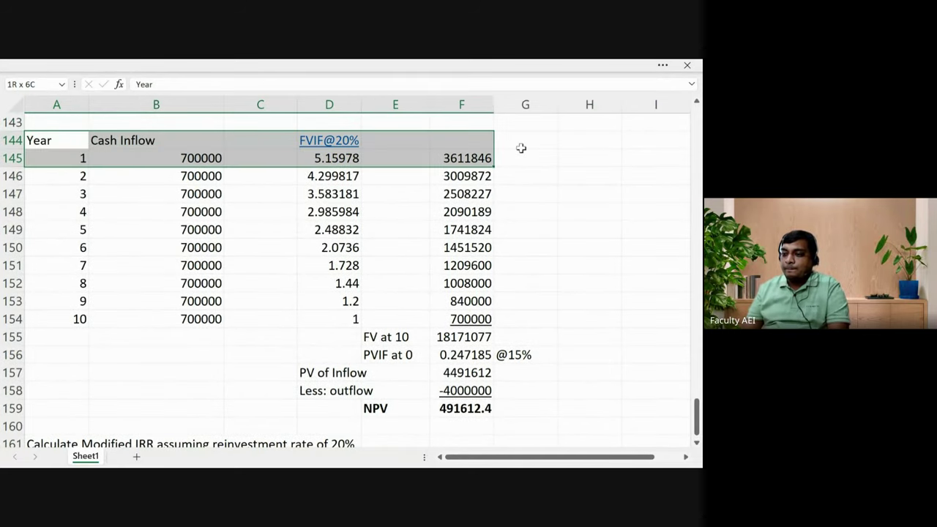
key("shift+Down")
key("shift+Down")
key("shift+Down")
key("shift+Down")
key("shift+Down")
key("shift+Down")
key("shift+Down")
key("shift+Down")
key("shift+Down")
key("shift+Down")
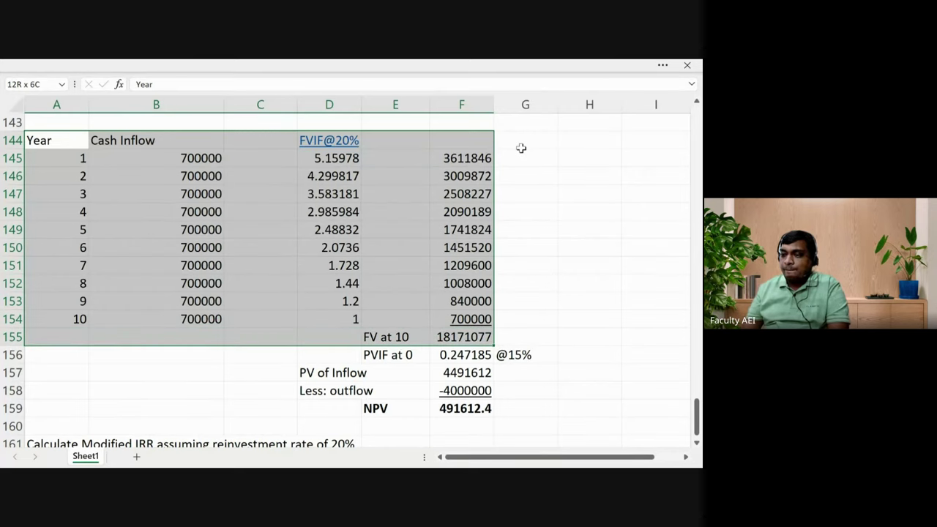
key("ctrl+c")
Paste the copied 20% FVIF table at A163, beneath the Modified IRR question
key("Down")
key("Down")
key("Down")
key("Down")
key("Down")
key("Down")
key("Down")
key("Down")
key("Down")
key("Down")
key("Down")
key("Down")
key("Down")
key("Down")
key("Down")
key("Down")
key("Down")
key("Down")
key("Down")
key("Down")
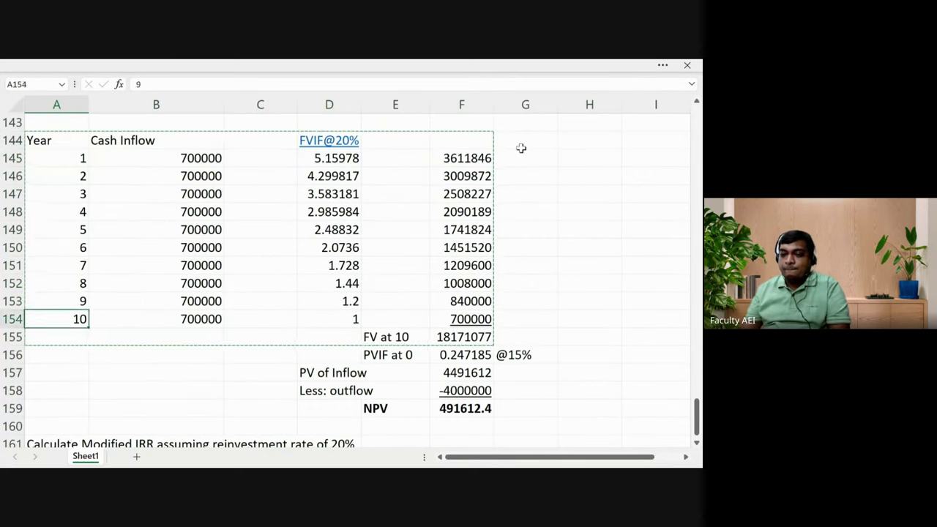
key("Up")
key("Up")
key("Up")
key("ctrl+v")
Review the pasted table from the yearly inflows down to the FV at 10 row and the empty rows beneath it
key("Down")
key("Down")
key("Down")
key("Down")
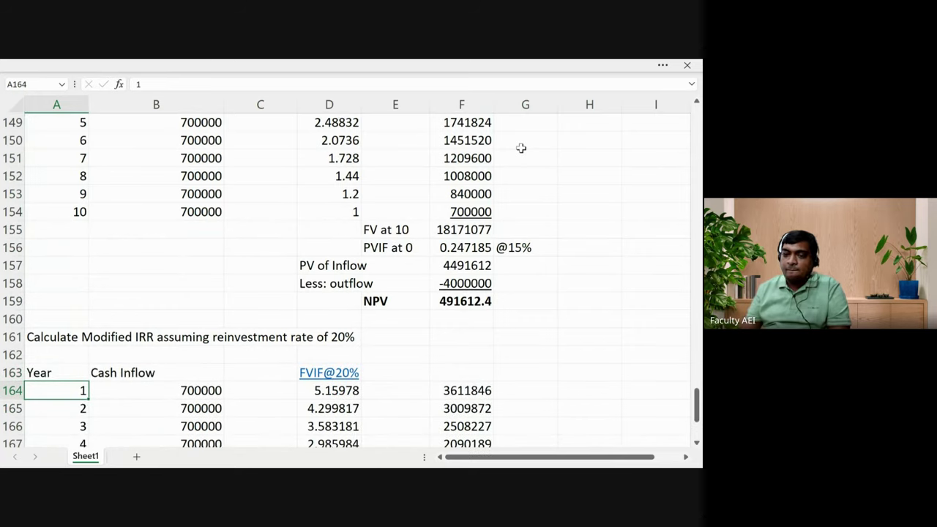
key("Down")
key("Down")
key("Down")
key("Down")
key("Down")
key("Down")
key("Down")
key("Down")
key("Down")
key("Up")
key("Up")
key("Up")
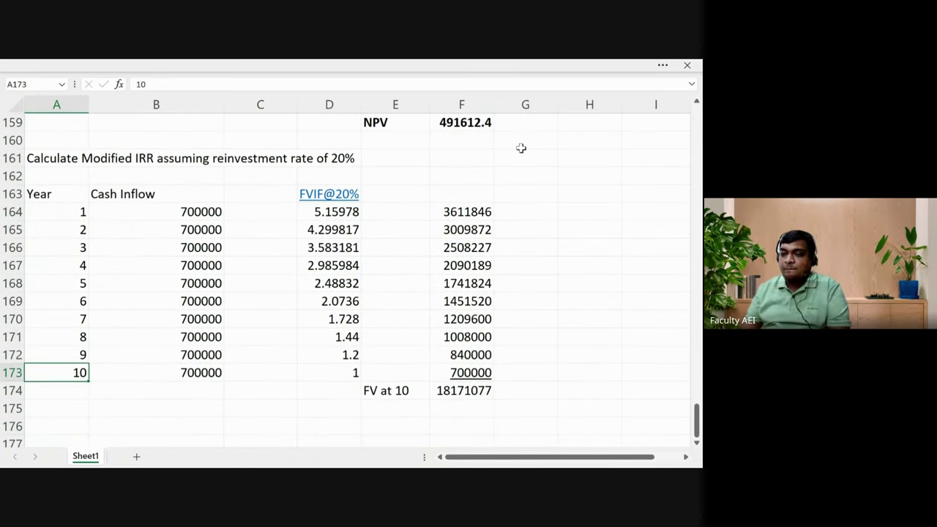
key("Down")
key("Right")
key("Right")
key("Right")
key("Right")
key("Right")
key("Down")
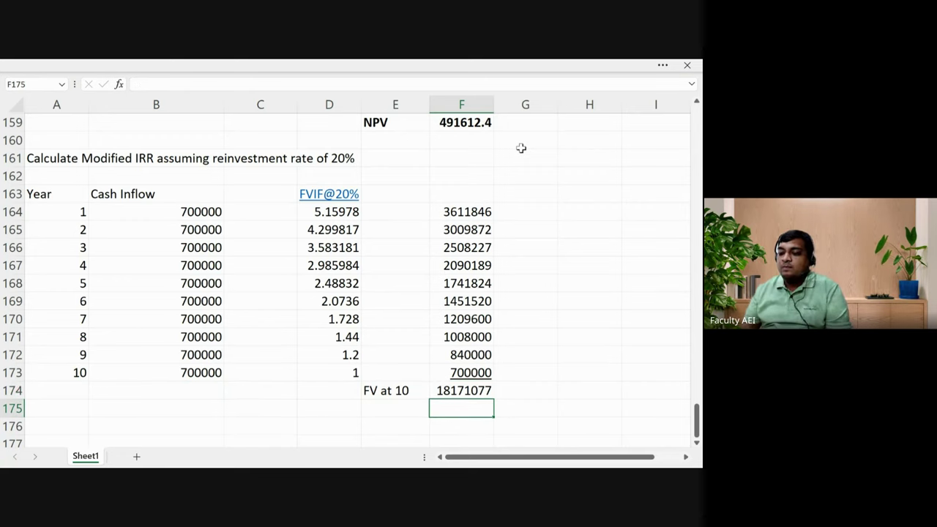
key("Down")
key("Down")
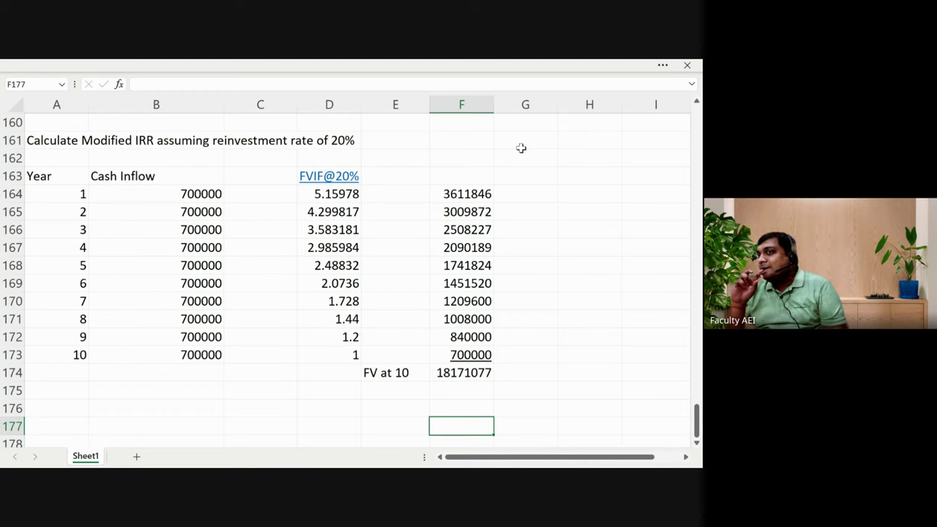
Examine the original 20% reinvestment table with its PVIF and NPV rows, and return to F176 beneath the pasted table
key("Up")
key("Up")
key("Up")
key("Up")
key("Up")
key("Up")
key("Up")
key("Up")
key("Up")
key("Up")
key("Up")
key("Up")
key("Up")
key("Up")
key("Up")
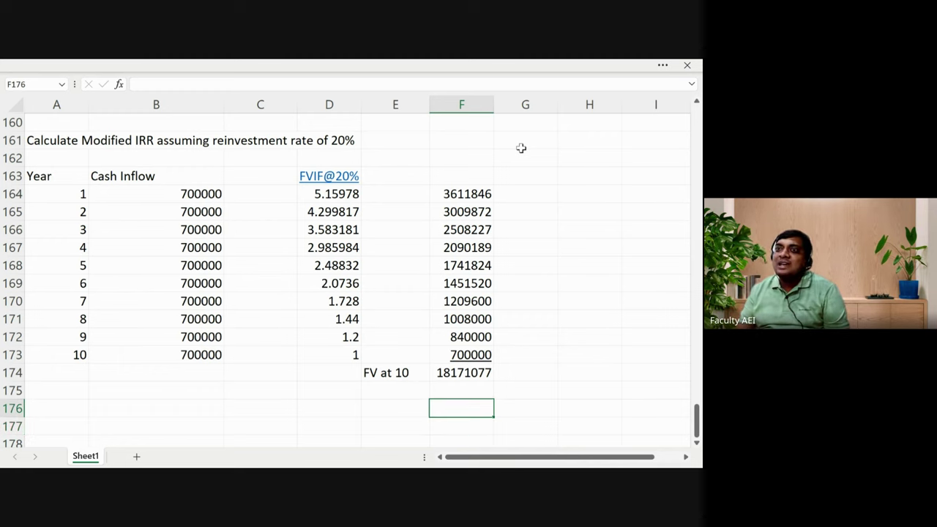
key("Up")
key("Up")
key("Up")
key("Up")
key("Up")
key("Up")
key("Up")
key("Up")
key("Up")
key("Up")
key("Up")
key("Up")
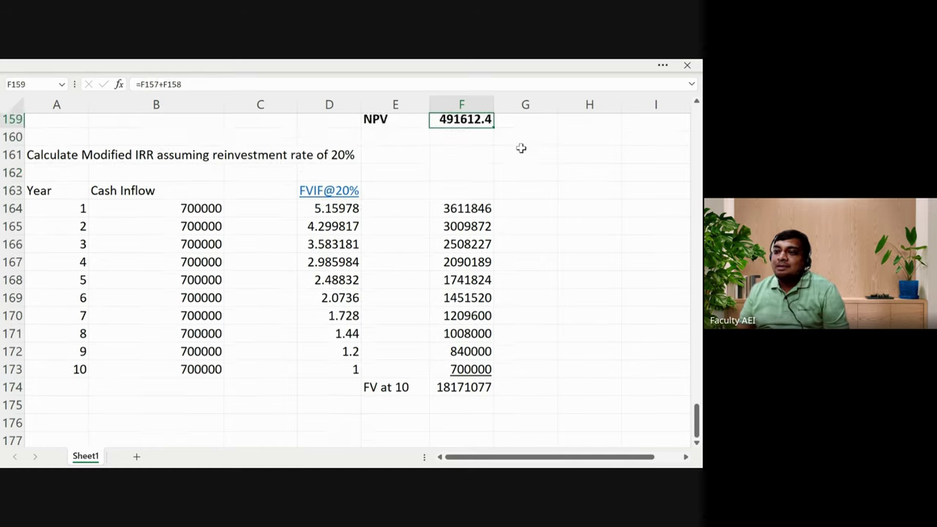
key("Up")
key("Up")
key("Up")
key("Up")
key("Up")
key("Up")
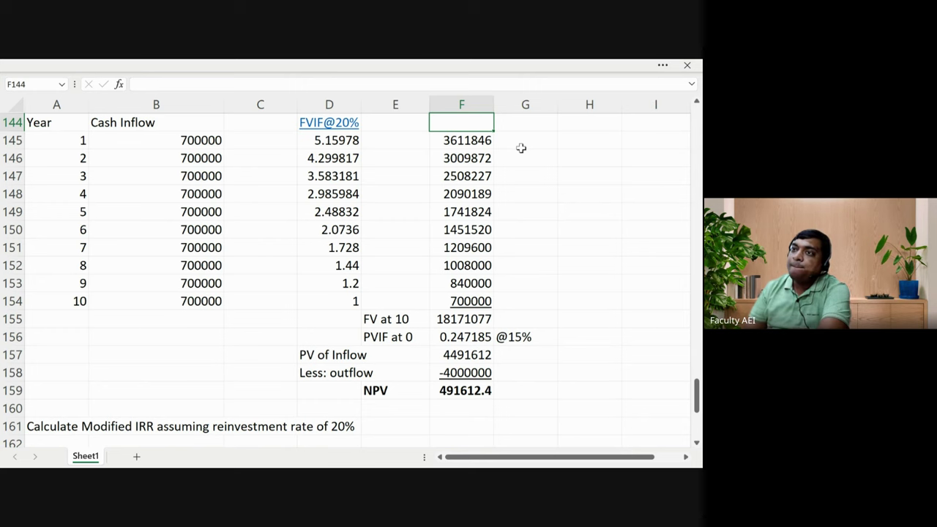
key("Down")
key("Down")
key("Down")
key("Down")
key("Down")
key("Down")
key("Down")
key("Down")
key("Down")
key("Down")
key("Down")
key("Down")
key("Down")
key("Down")
key("Down")
key("Down")
key("Down")
key("Down")
key("Down")
key("Down")
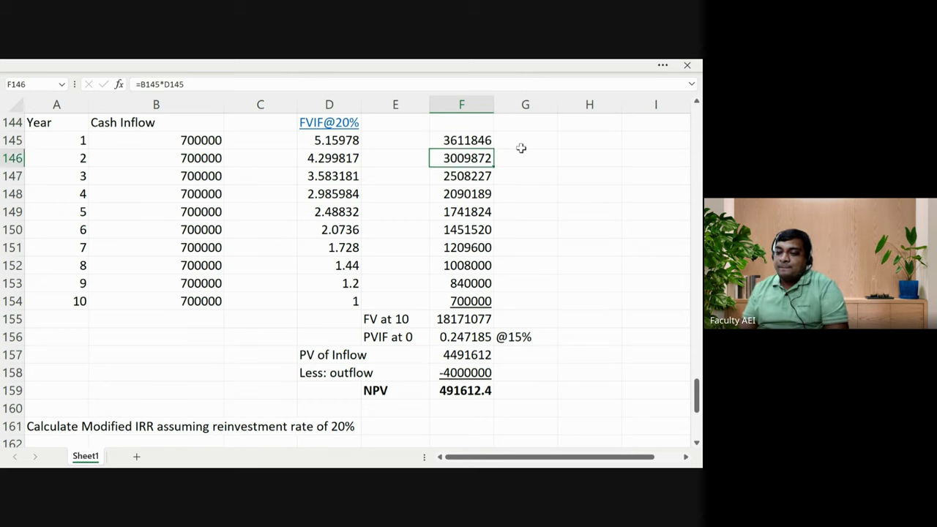
key("Down")
key("Down")
key("Down")
key("Down")
key("Down")
key("Down")
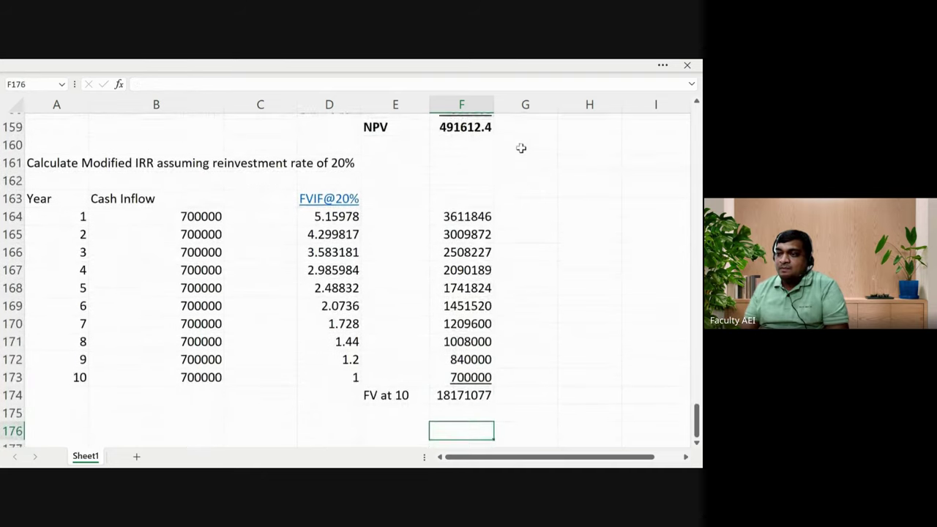
Check the FV at 10 total in F174 and the empty cells beneath the pasted table
key("Up")
key("Left")
key("Down")
key("Down")
key("Down")
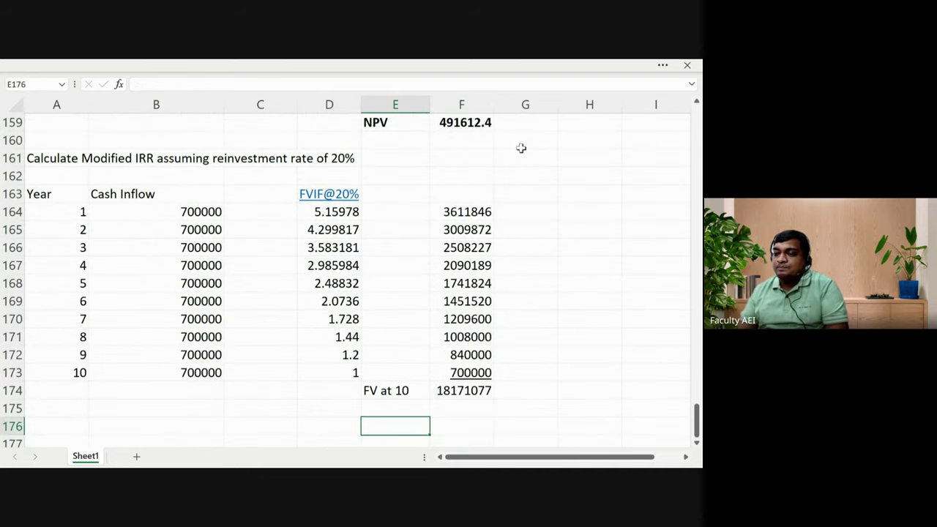
key("Up")
key("Up")
key("Up")
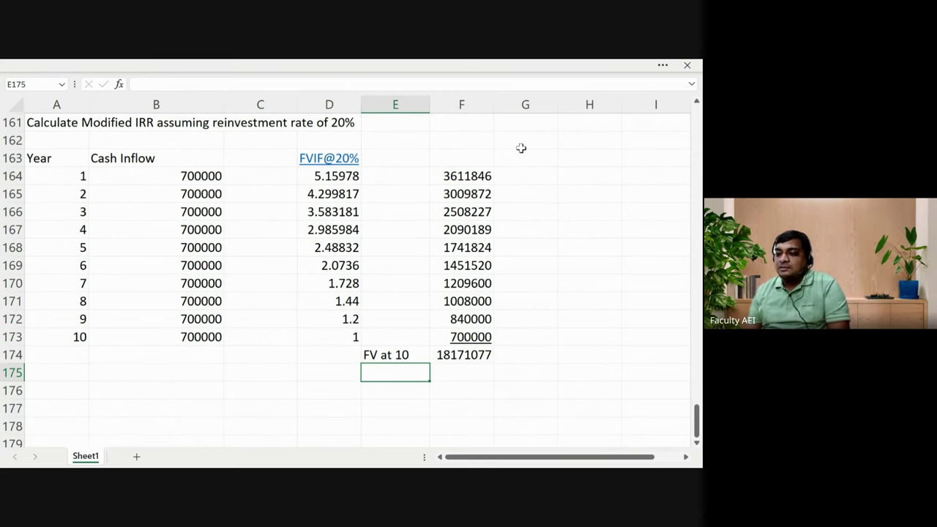
key("Left")
key("Left")
key("Up")
key("Right")
key("Right")
key("Right")
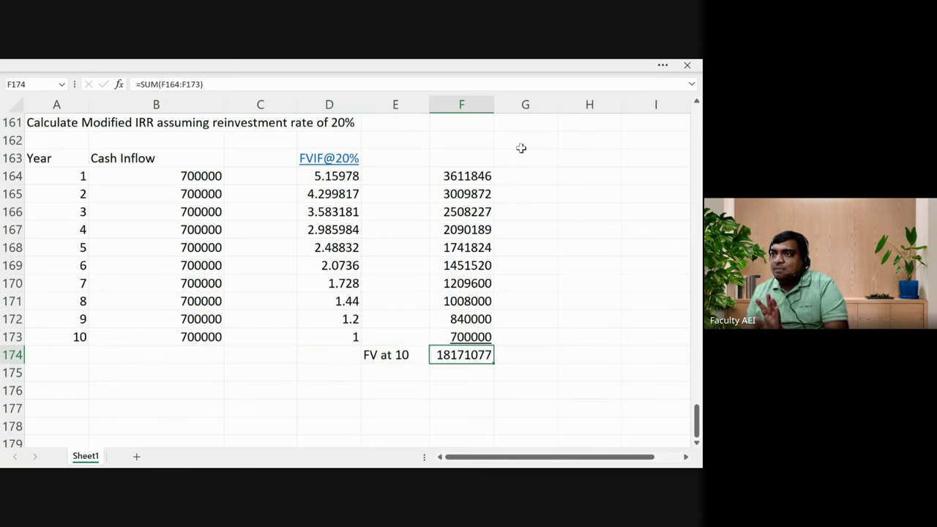
key("Down")
key("Down")
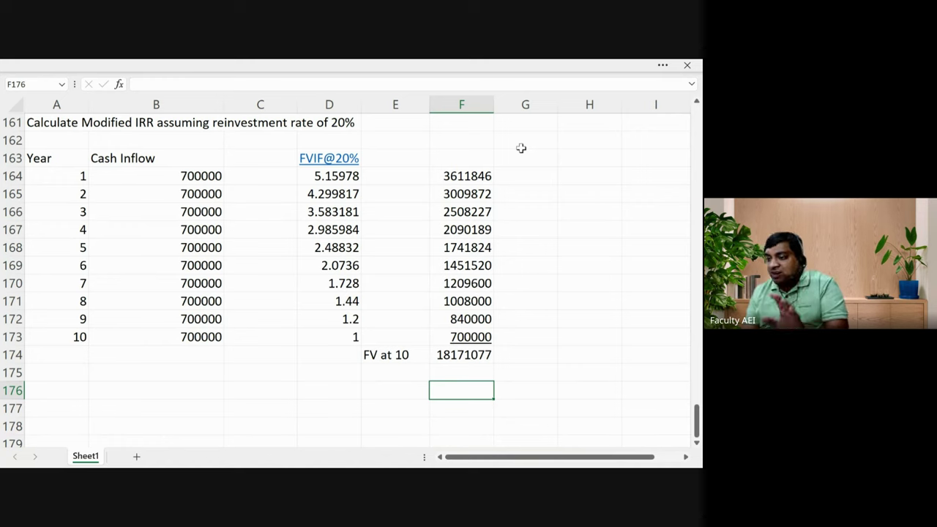
Label E175, beneath the FV at 10 label, as PVIF@16%
key("Up")
key("Left")
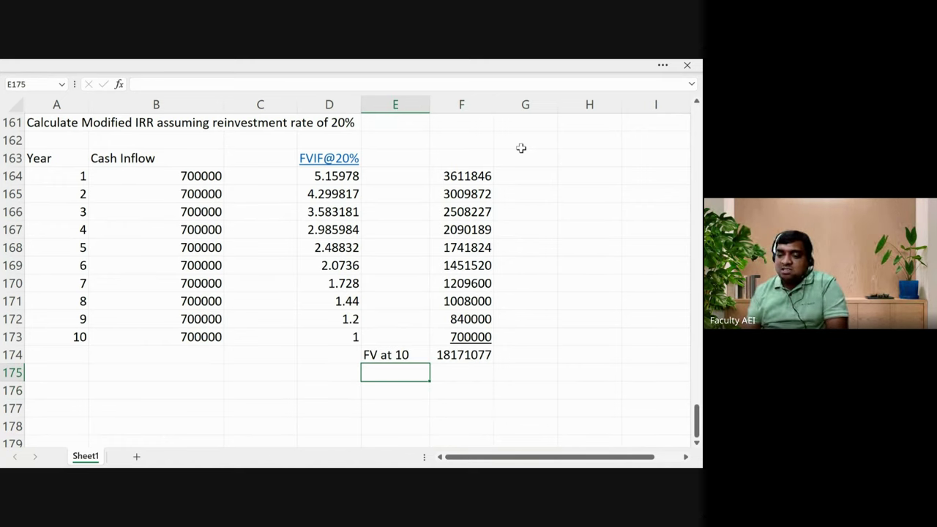
type("PVIF@")
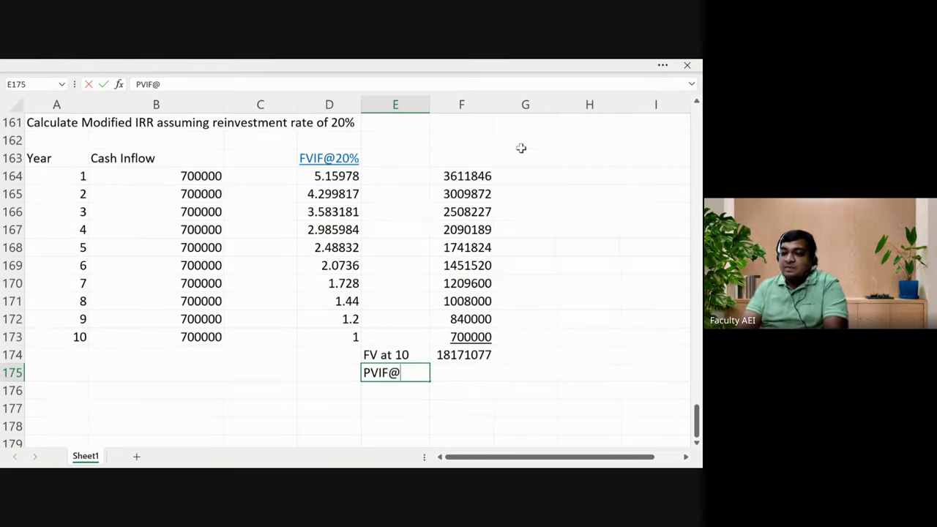
type("16%")
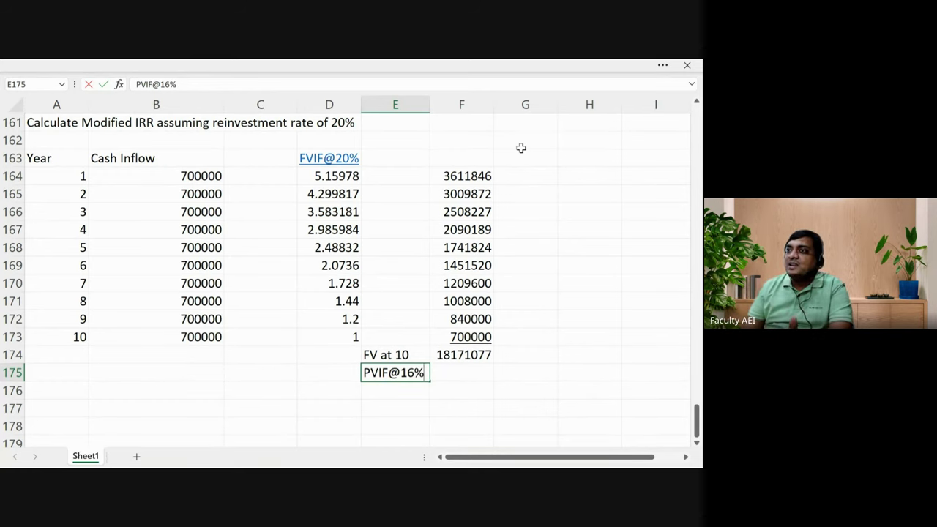
key("Return")
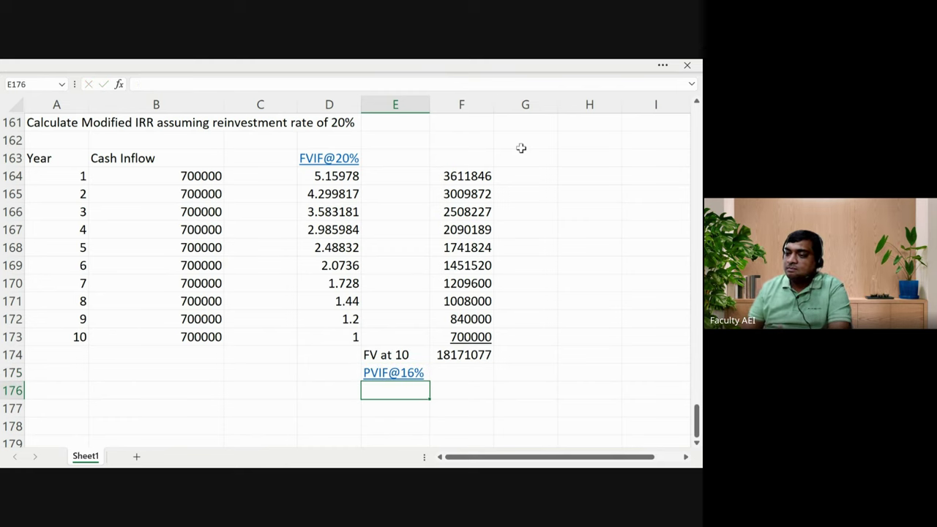
Calculate the 10-year present value factor at 16% in F175 with the formula =1/1.16^10
key("Up")
key("Right")
type("=")
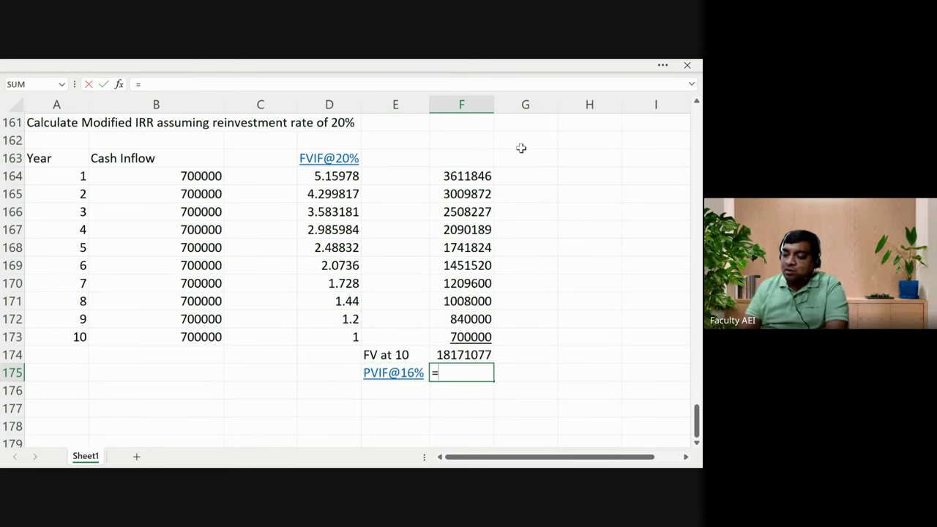
type("1/1.16")
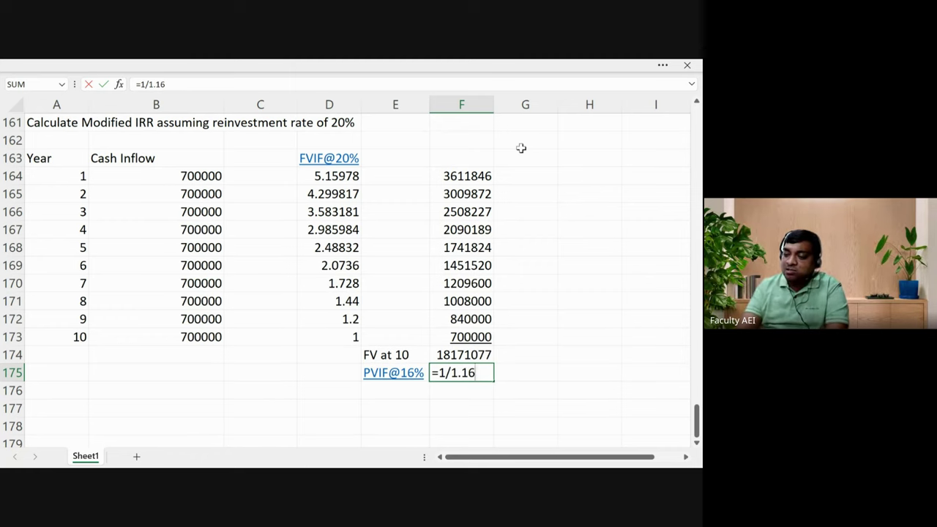
type("^10")
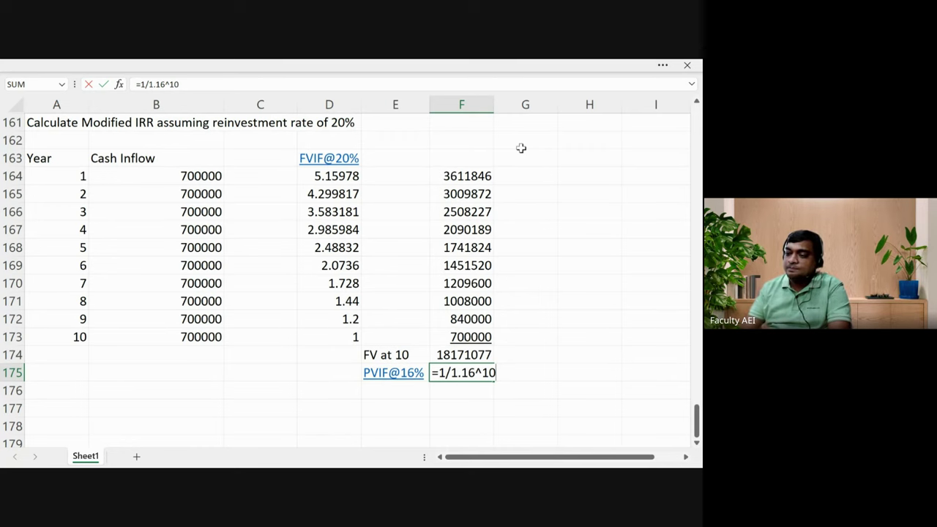
key("ctrl+Return")
key("Return")
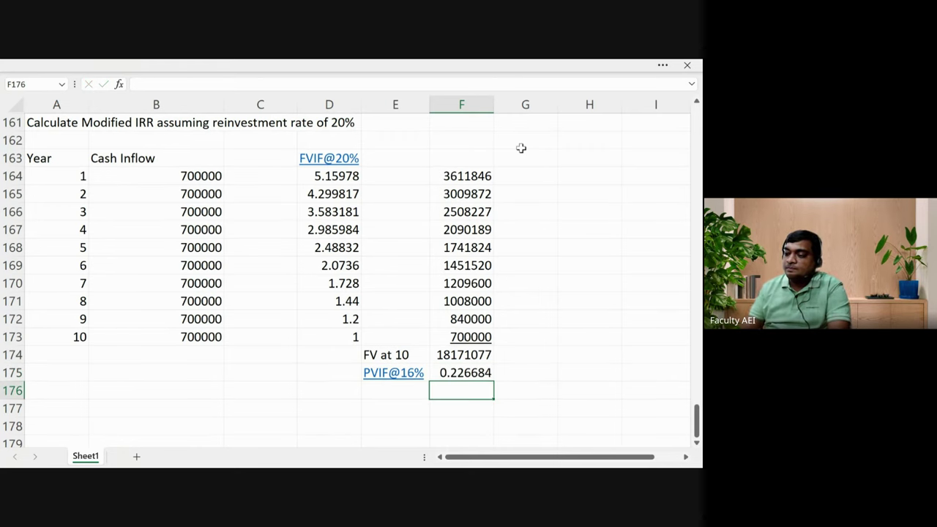
Discount the FV at 10 by the 16% factor in F176 using =F174*F175
type("=")
key("Up")
key("Up")
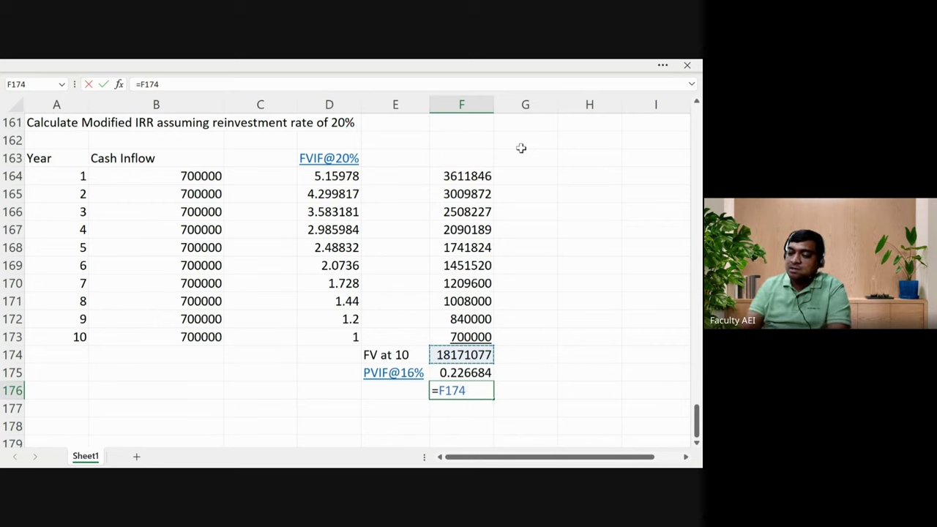
type("*")
key("Up")
key("Return")
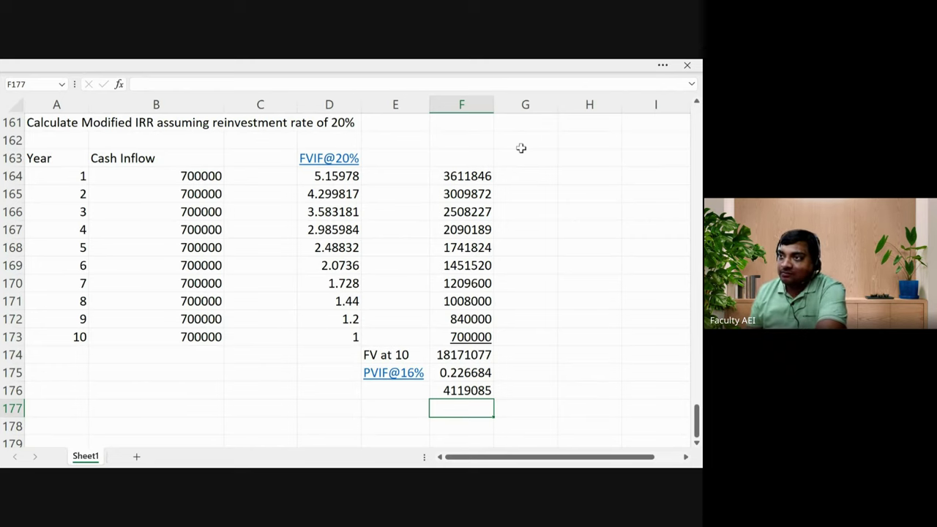
Add the label PVIF@17% in G175, beside the 16% factor
key("Right")
key("Up")
key("Up")
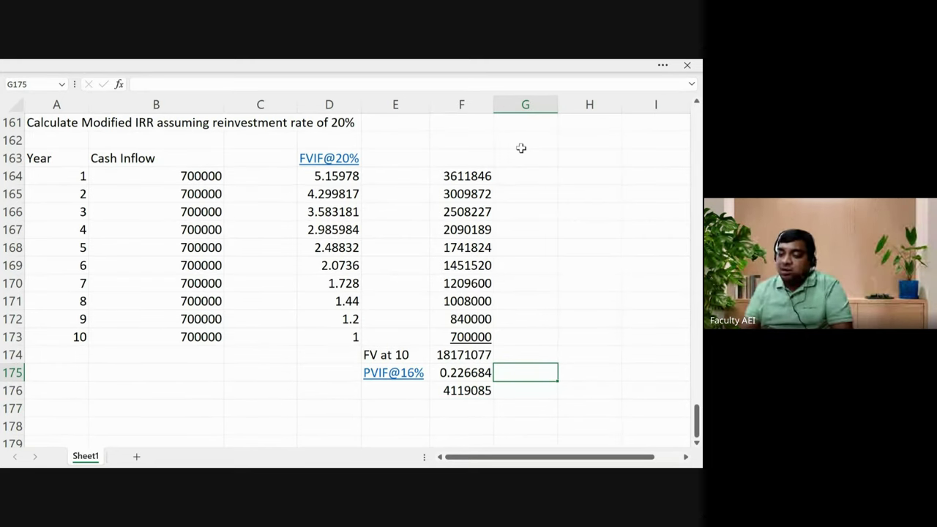
type("PVIF")
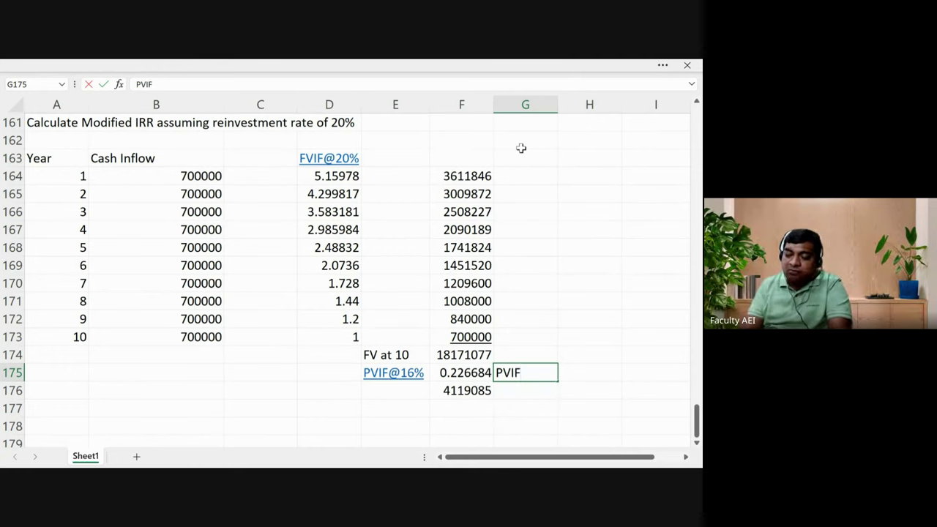
type("@17%")
key("Return")
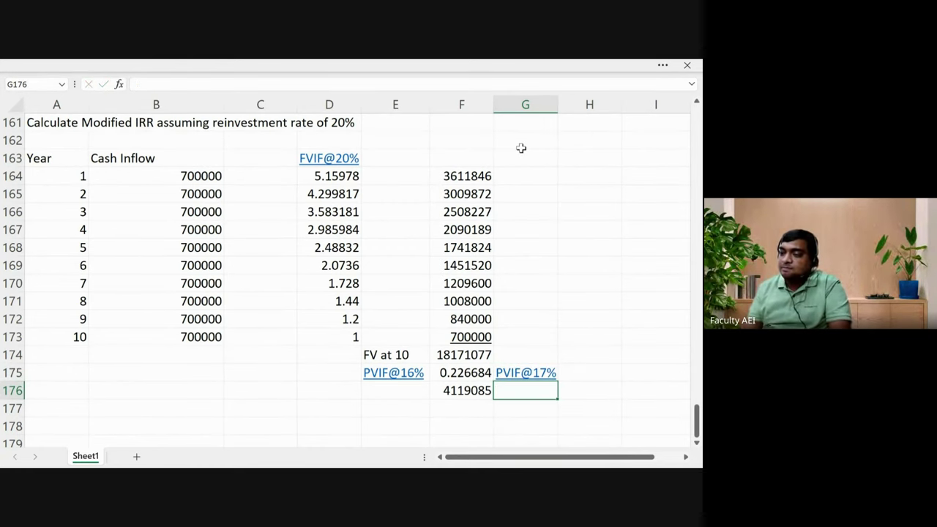
Calculate the 10-year present value factor at 17% in H175 with the formula =1/1.17^10
key("Up")
key("Right")
type("=")
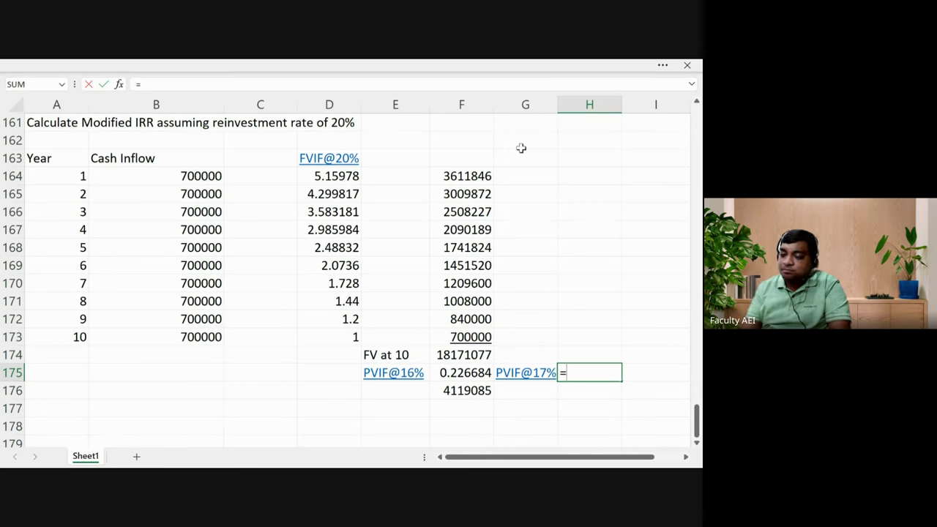
type("1/1.17^")
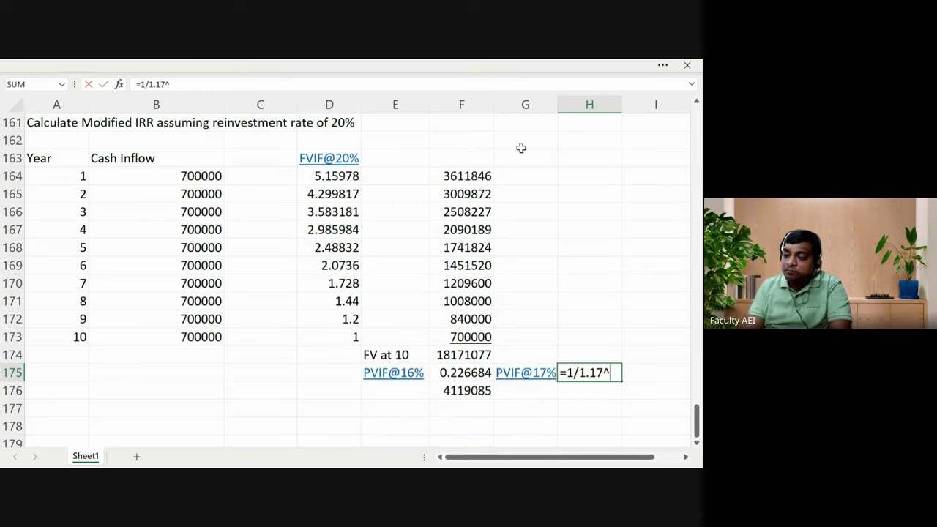
type("10")
key("Return")
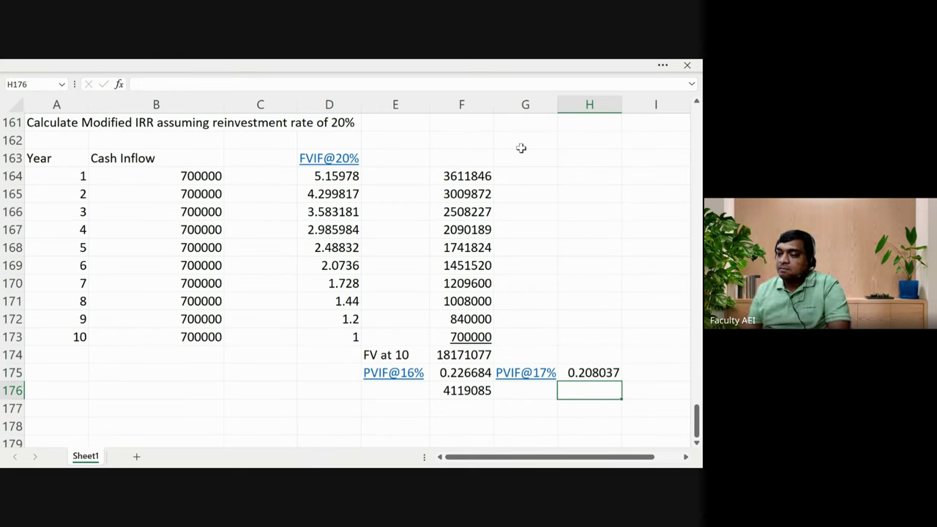
Discount the FV at 10 by the 17% factor in H176 using =F174*H175
type("=")
key("Up")
key("Up")
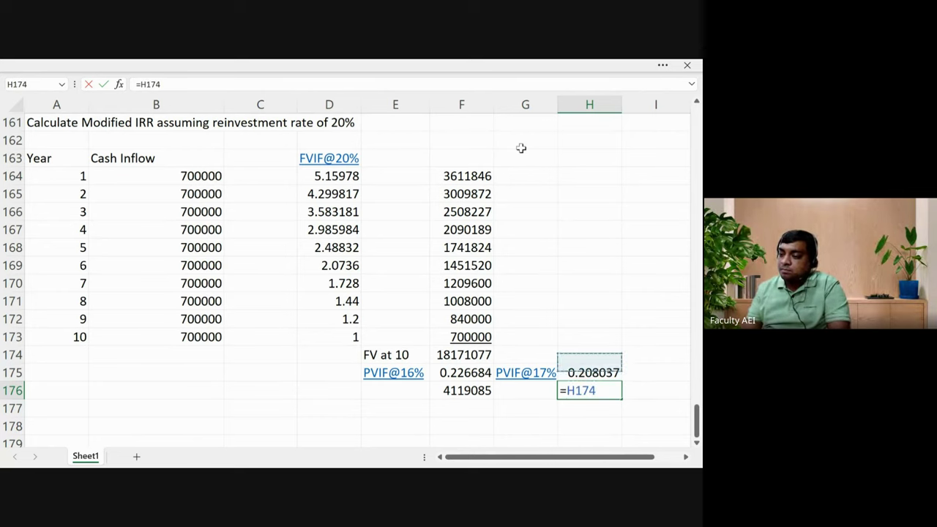
key("Left")
key("Left")
type("*")
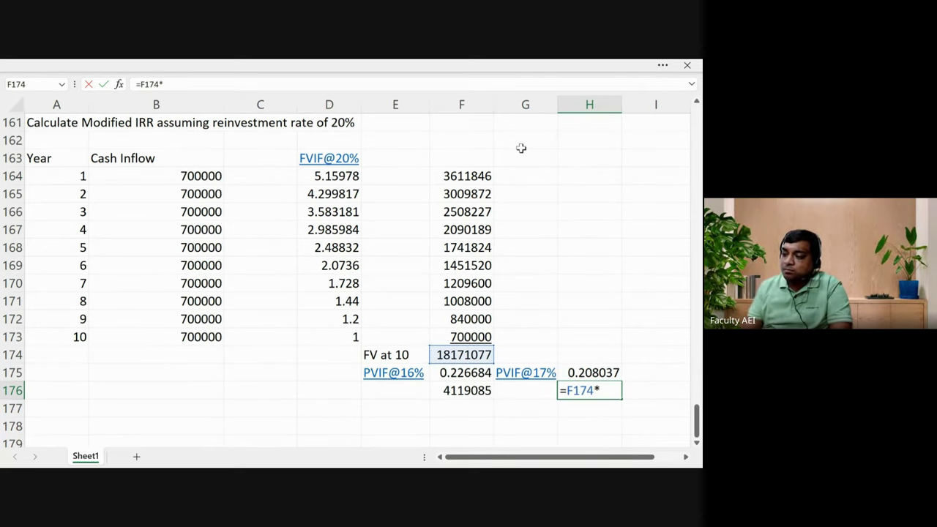
key("Up")
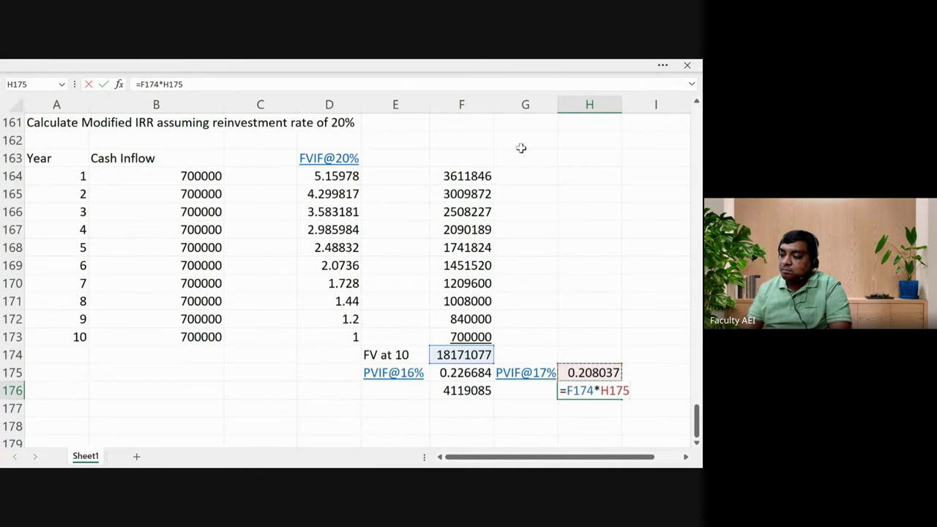
key("Return")
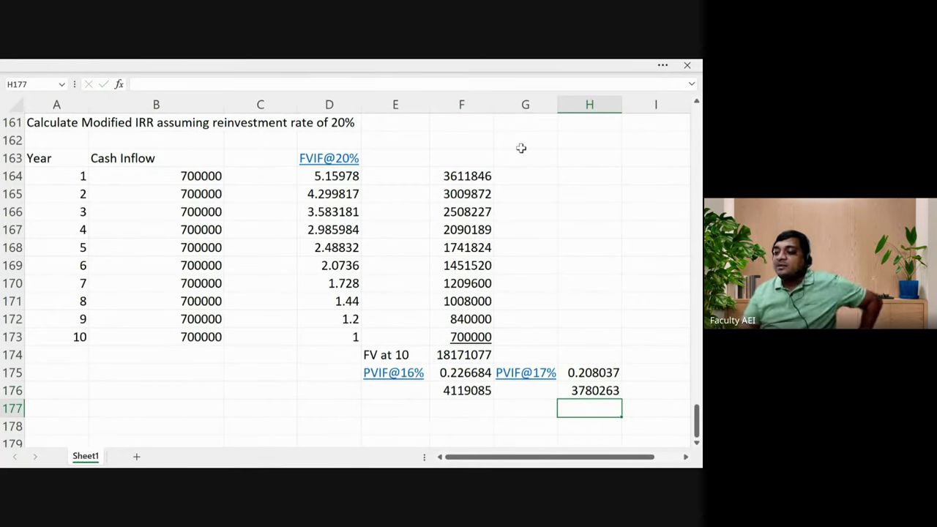
Enter the conclusion "IRR is between 16 to 17" in F177, beneath the 16% present value
key("Up")
key("Left")
key("Left")
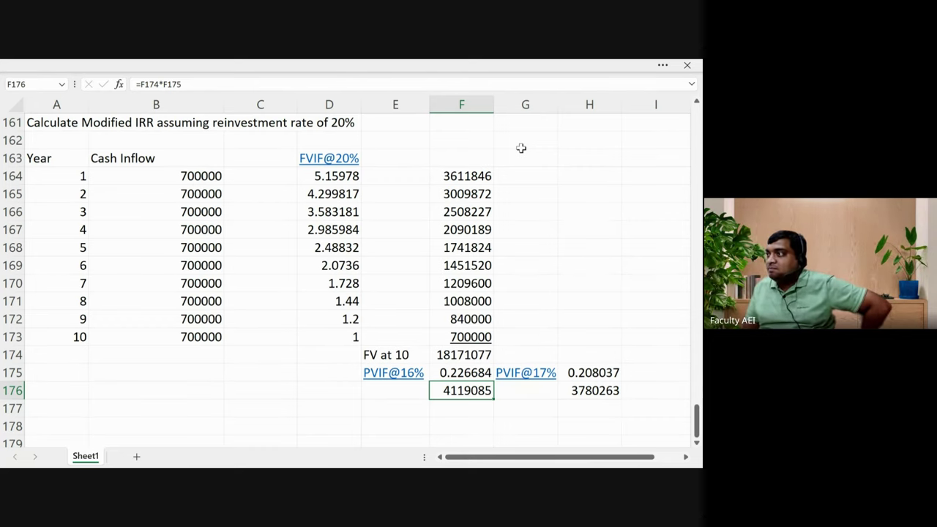
key("Down")
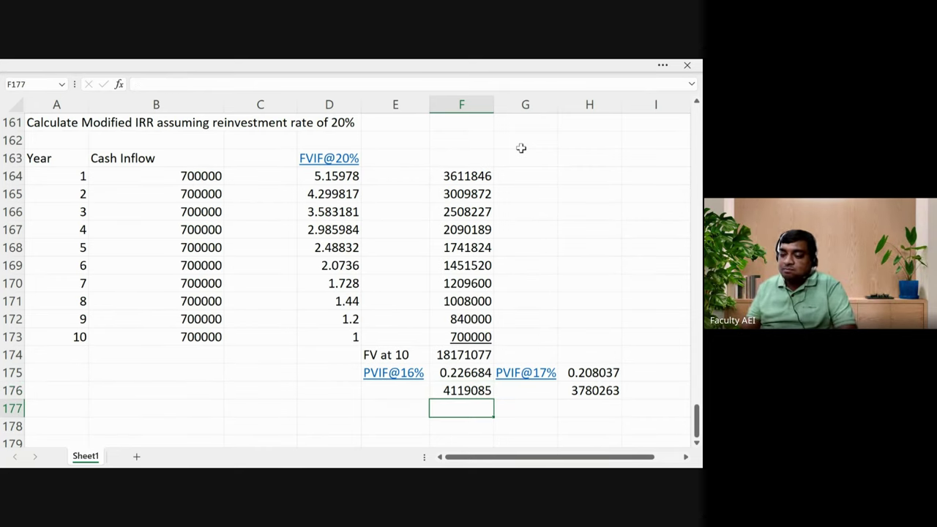
type("IRR i")
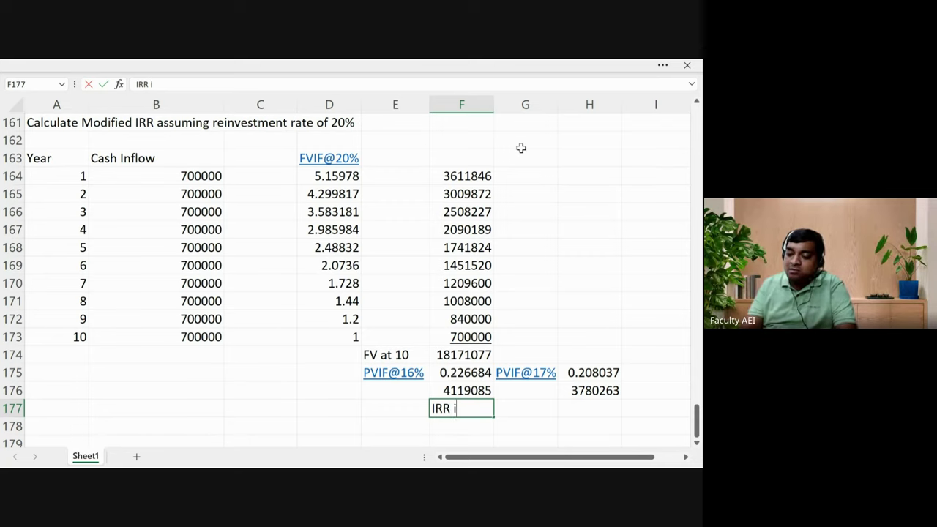
type("s between")
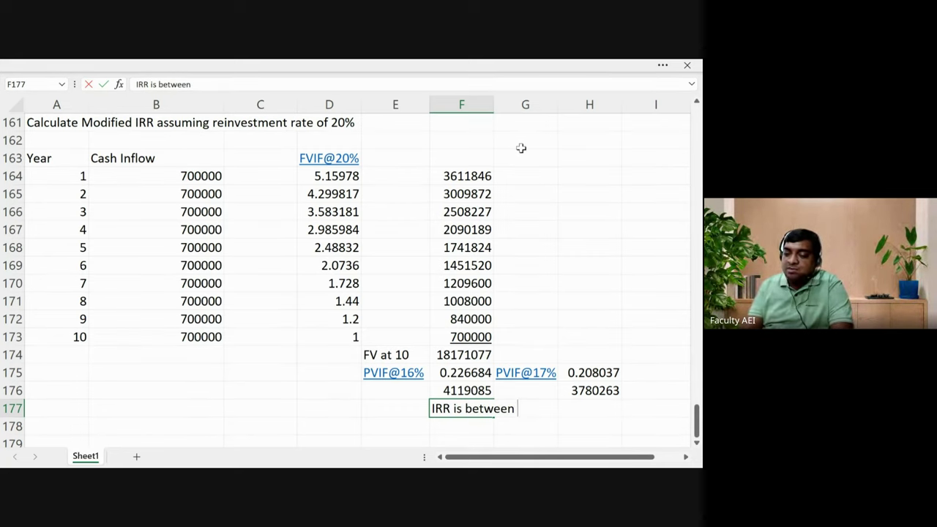
type(" 16 to 17")
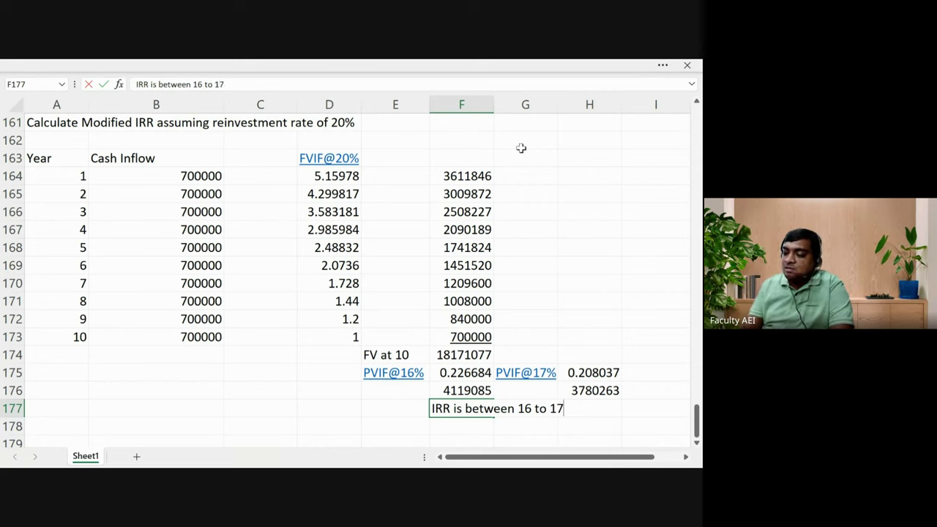
key("Return")
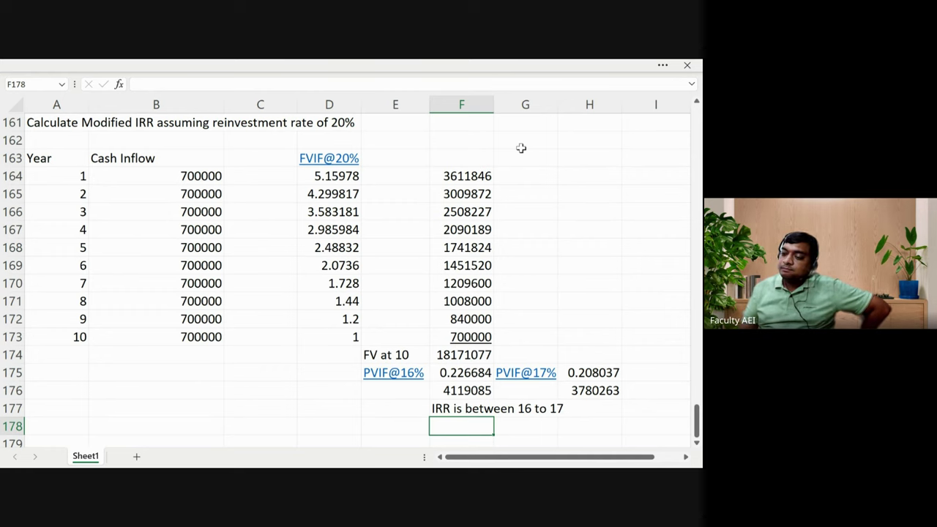
key("Return")
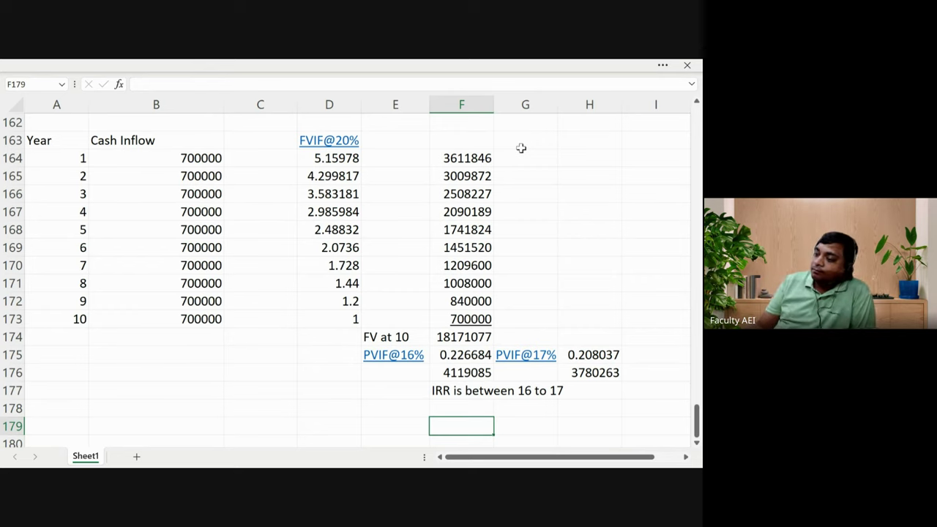
Enter the label "Modified irr" in E177, in front of the IRR conclusion
key("Up")
key("Up")
key("Left")
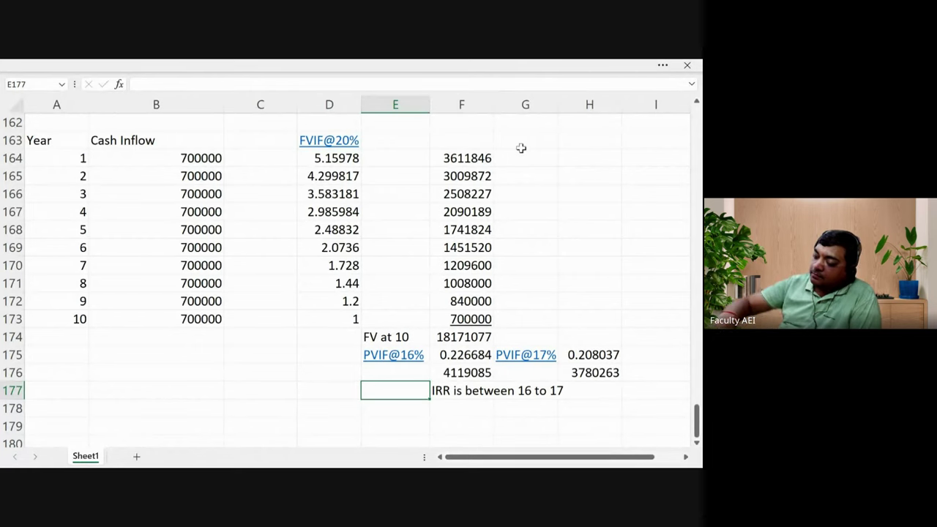
type("Modif")
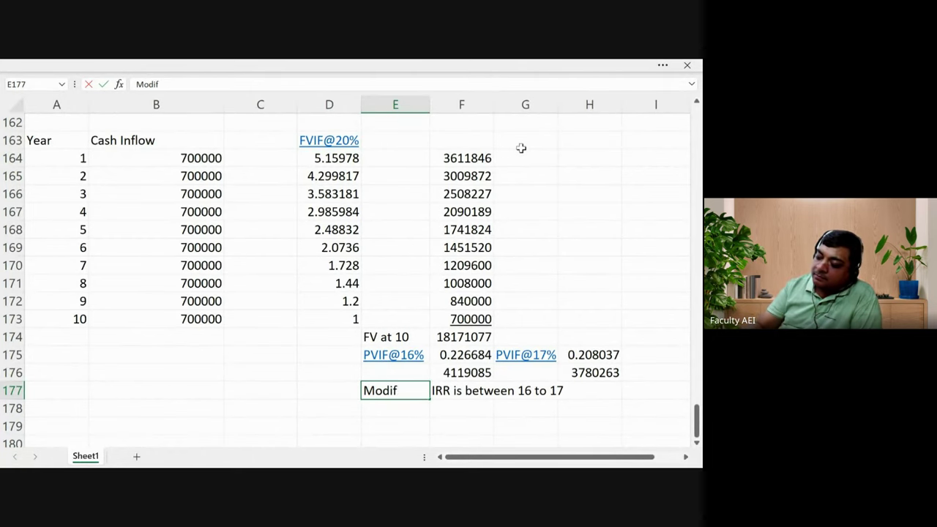
type("ied irr")
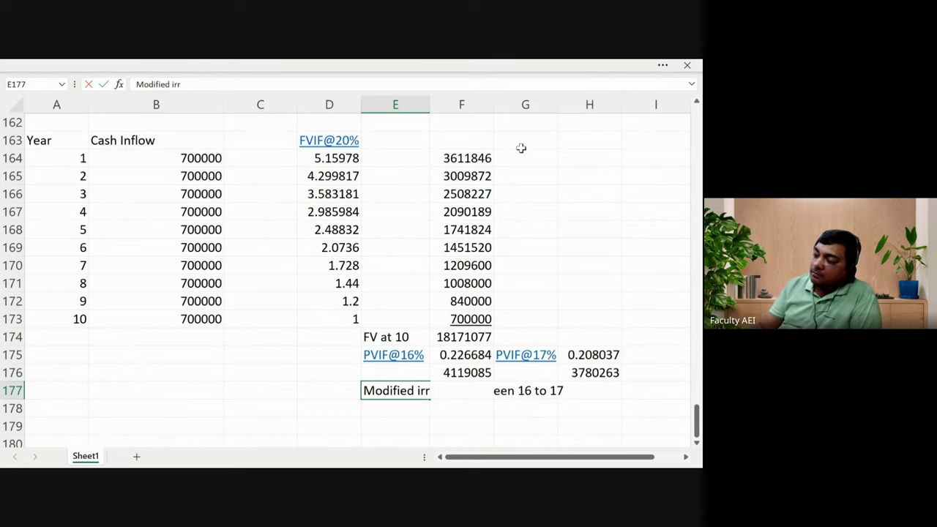
key("Return")
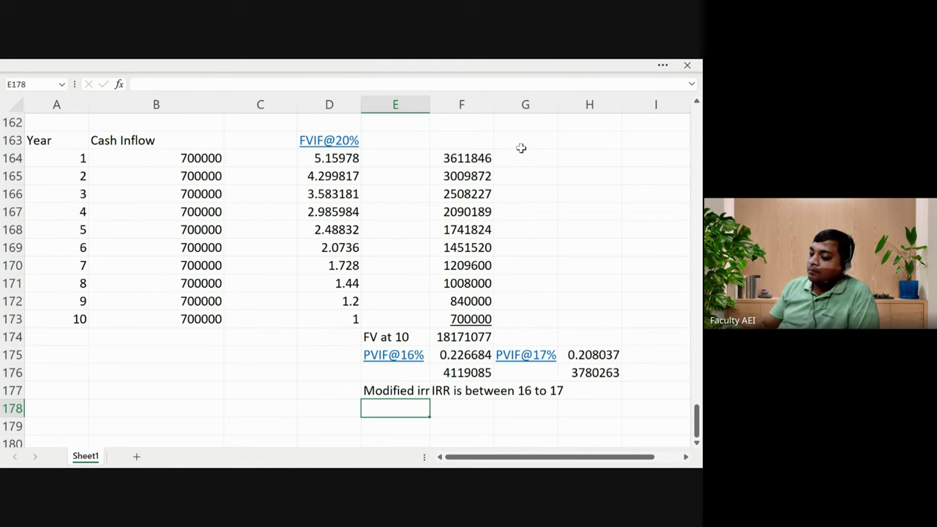
Shorten the label in E177 to "Modified" in front of the IRR conclusion
key("Up")
key("F2")
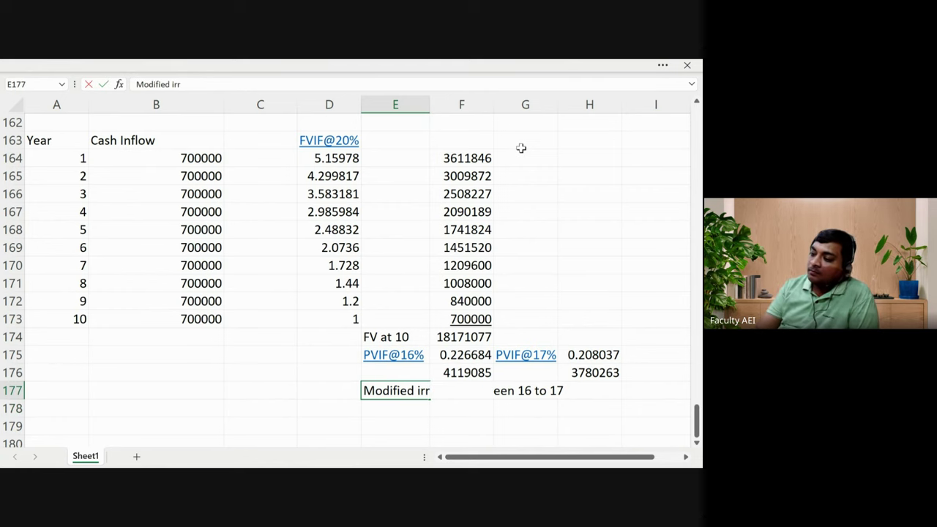
key("BackSpace")
key("BackSpace")
key("BackSpace")
key("BackSpace")
key("Return")
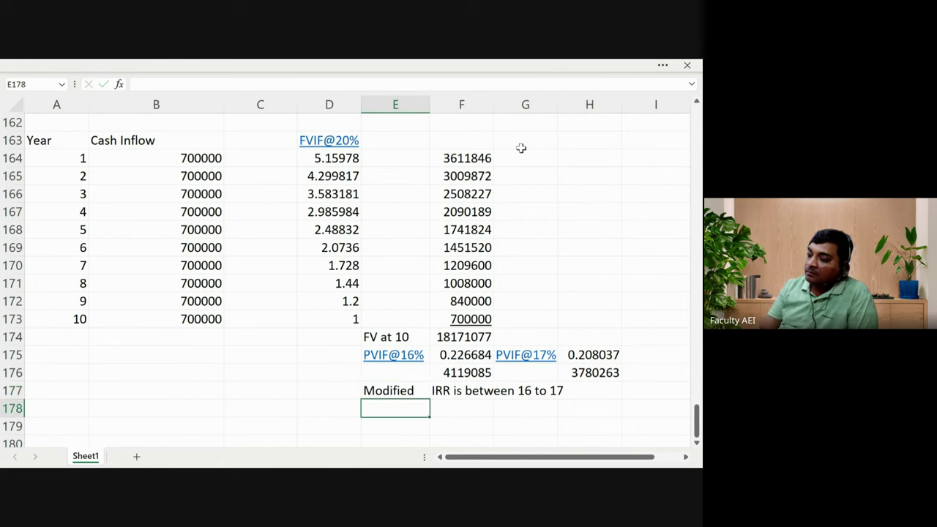
key("Up")
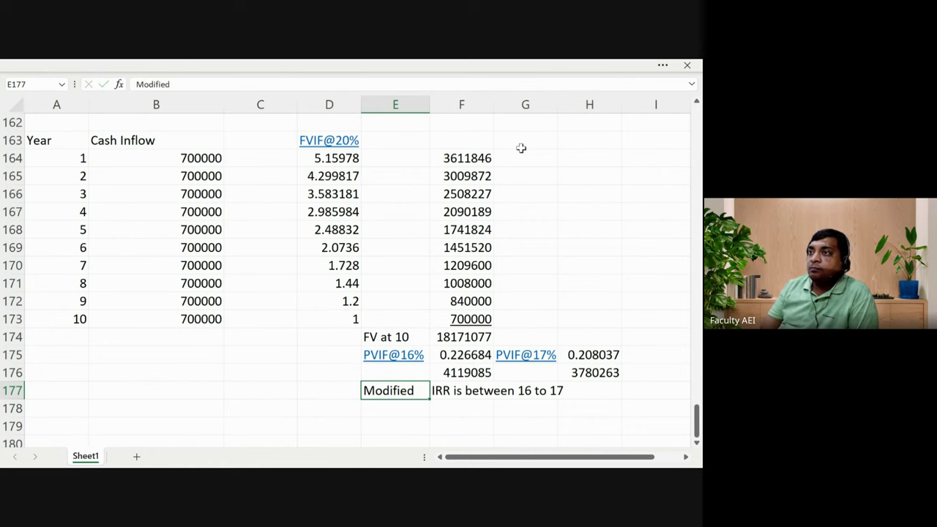
key("Up")
key("Up")
key("Up")
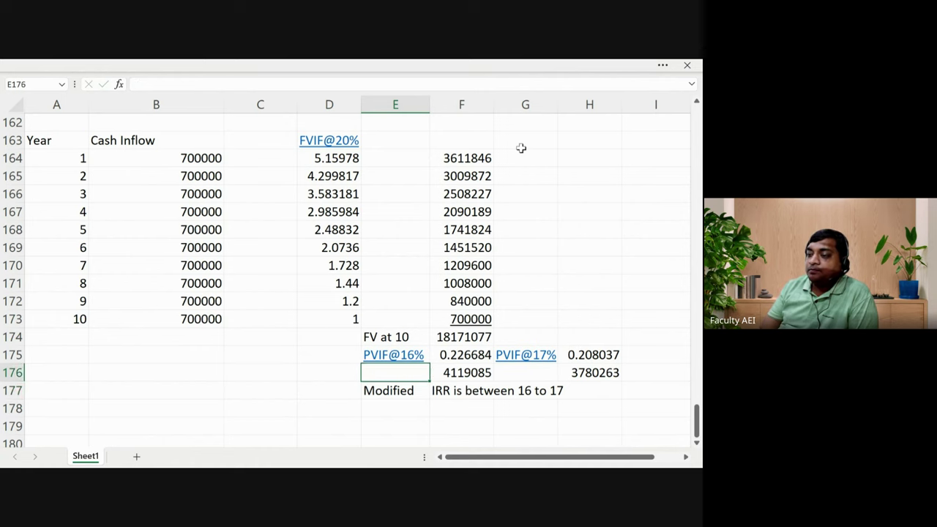
key("Down")
key("Down")
key("Down")
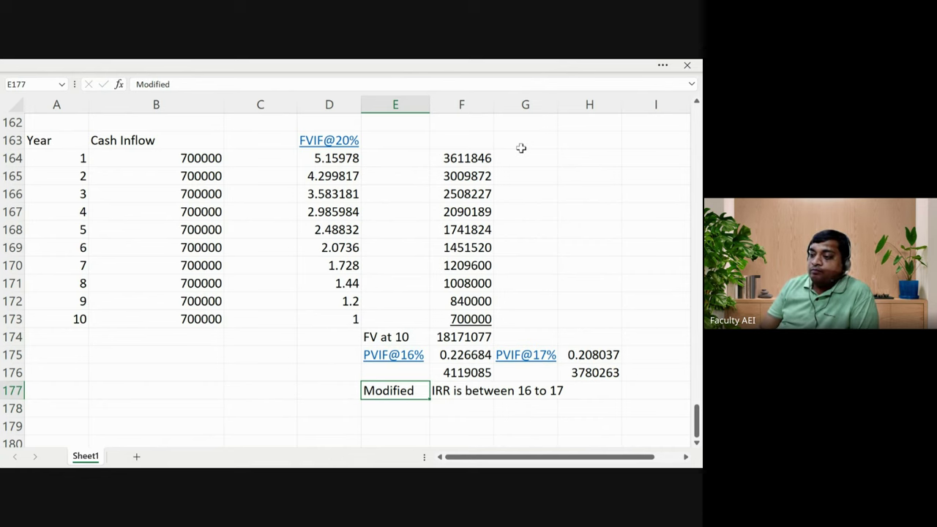
Enter the note "Retained Earnings/ ploughing back of profits" in D162, above the FVIF@20% heading
key("Up")
key("Up")
key("Up")
key("Up")
key("Up")
key("Up")
key("Up")
key("Up")
key("Up")
key("Up")
key("Up")
key("Up")
key("Up")
key("Up")
key("Up")
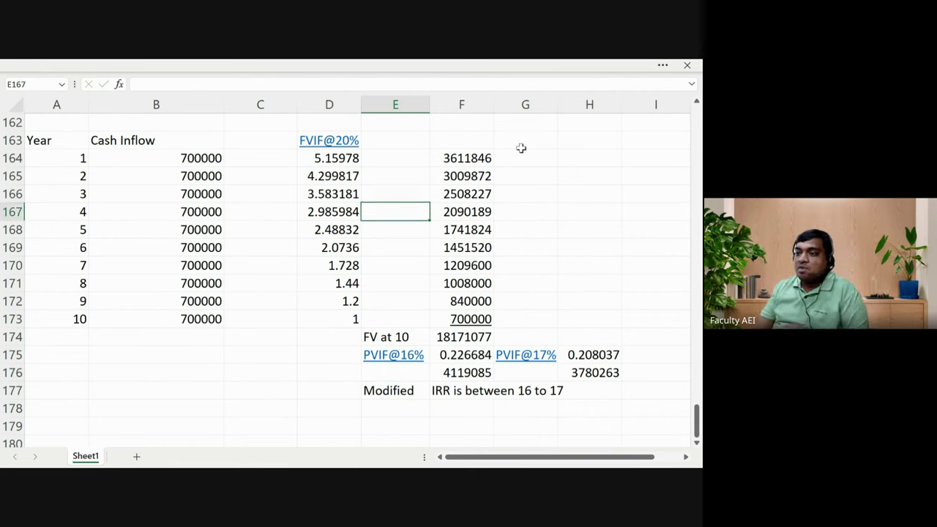
key("Left")
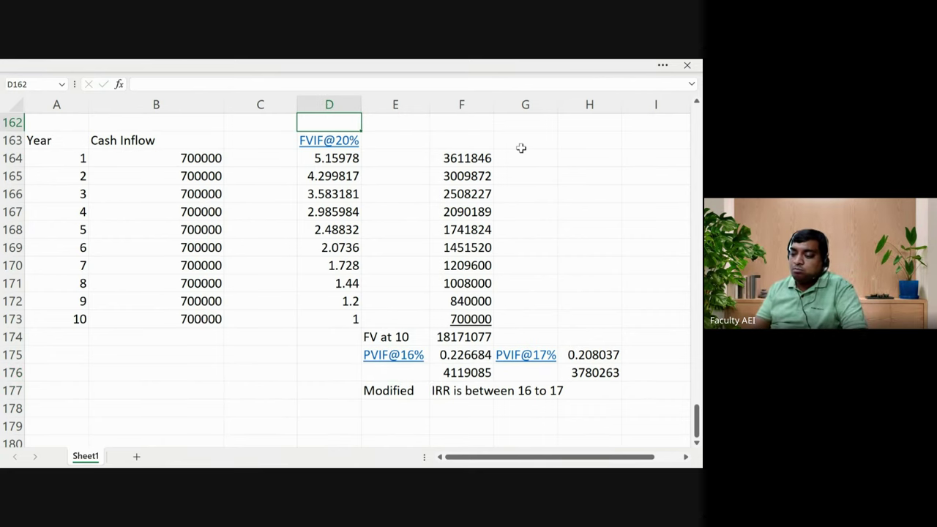
type("Reta")
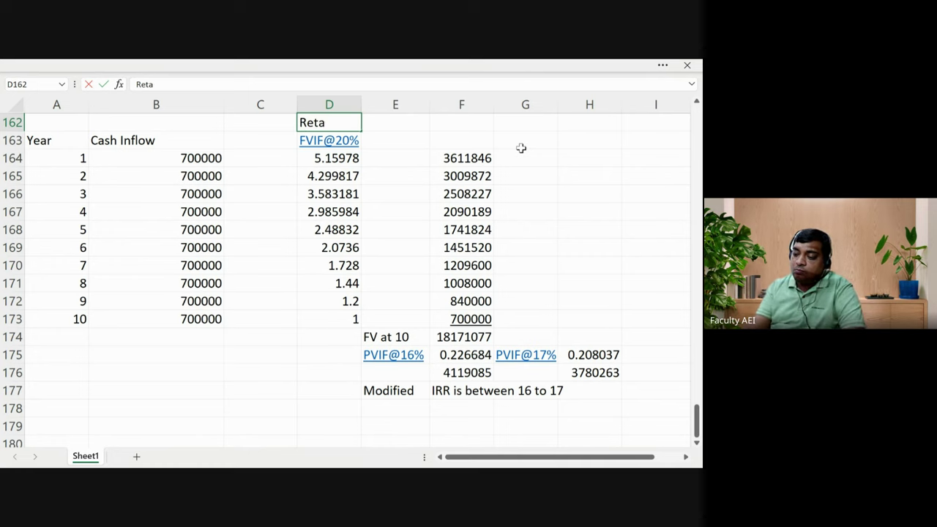
type("ined Ear")
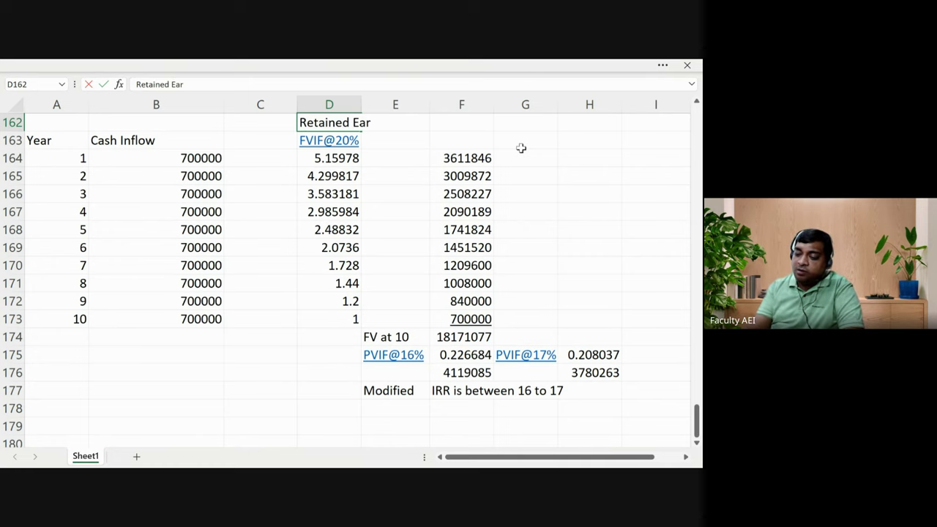
type("nings")
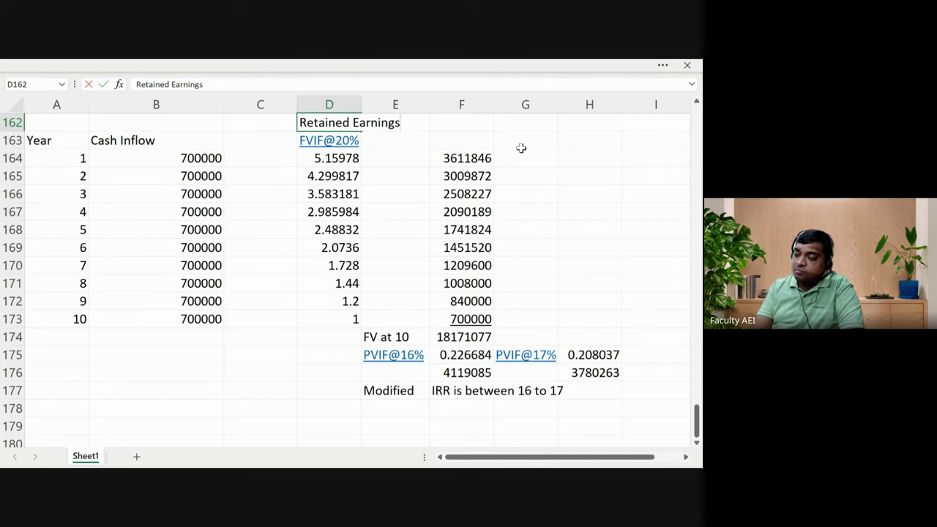
type("/ plou")
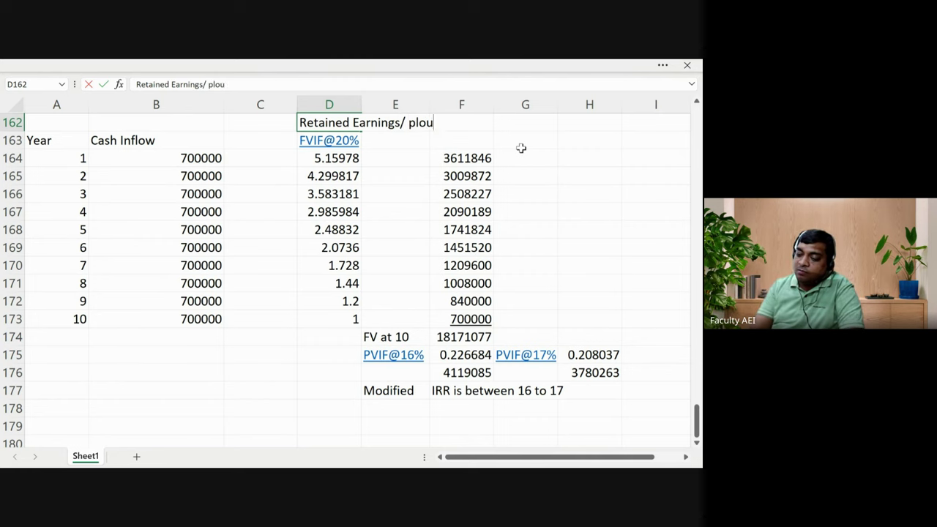
type("ghung")
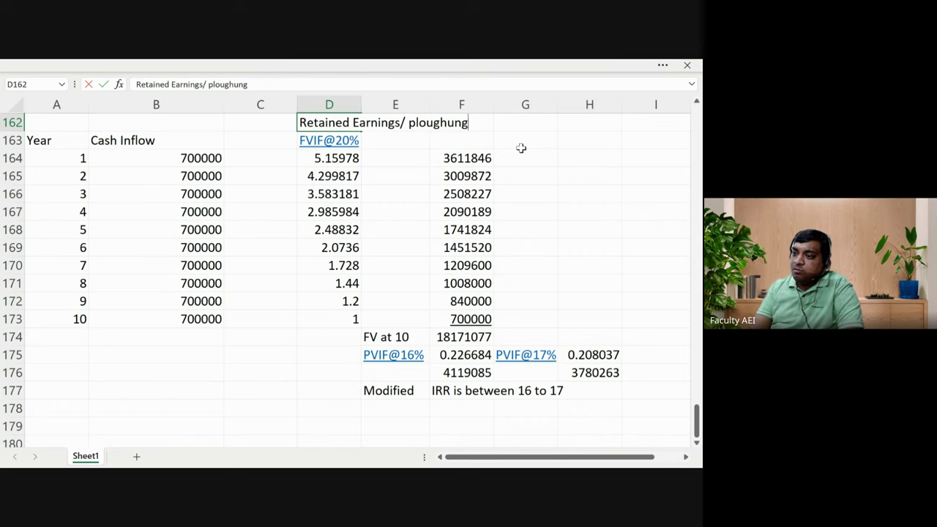
key("BackSpace")
key("BackSpace")
key("BackSpace")
type("ing")
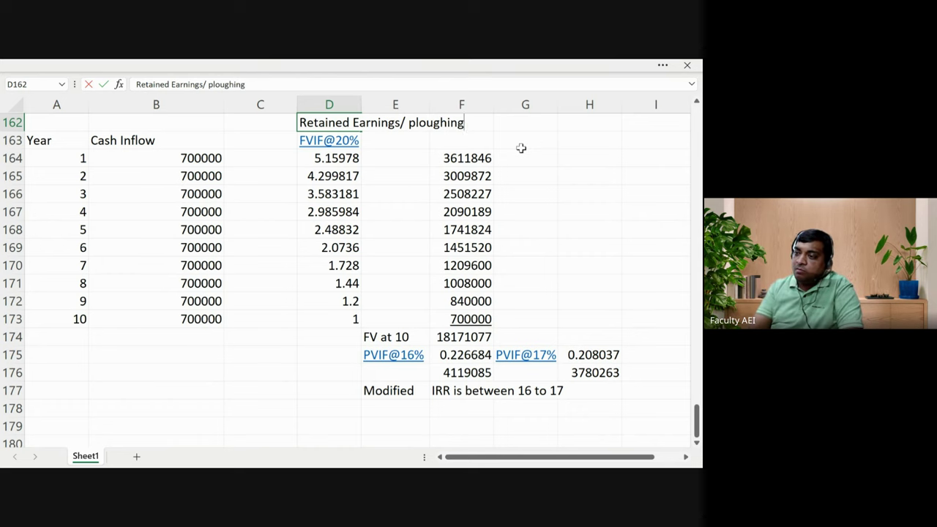
type(" back of profits")
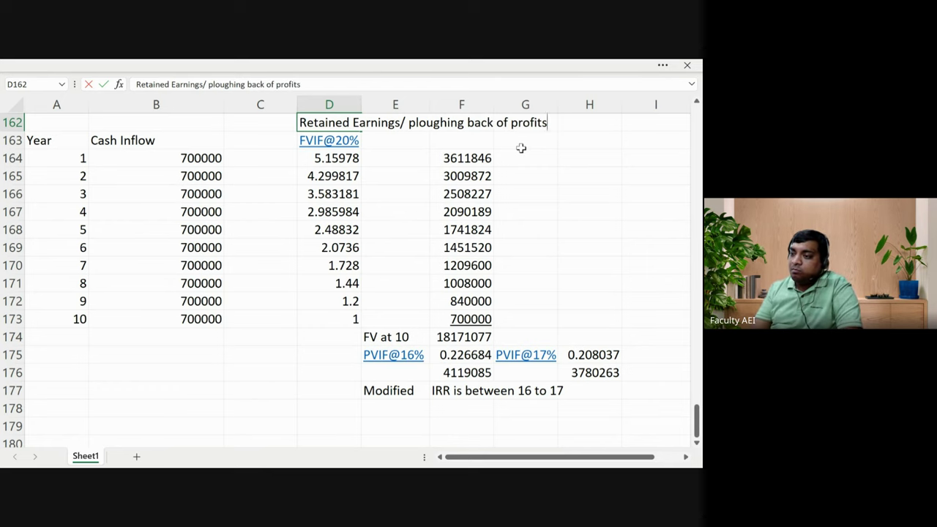
key("Return")
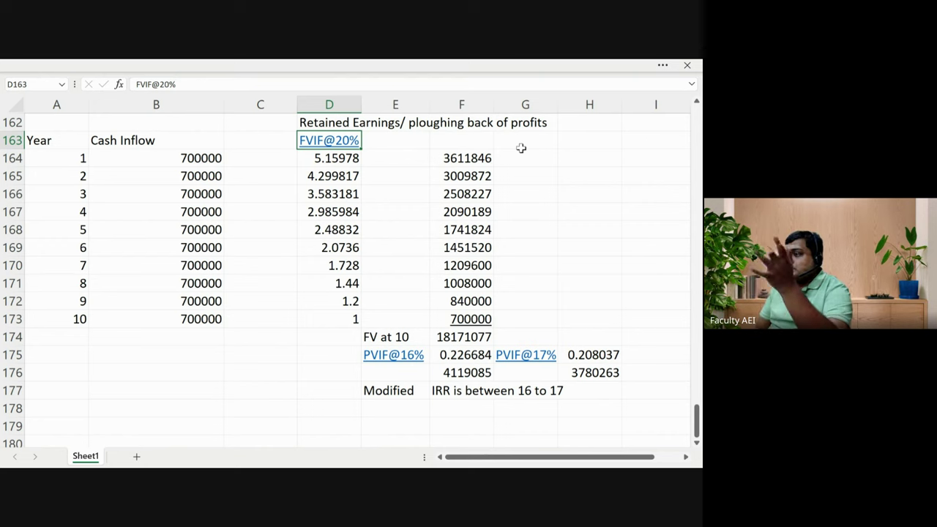
Enter the heading "BOND" in A179, below the modified IRR calculation, and make it bold and underlined
key("Down")
key("Down")
key("Down")
key("Down")
key("Down")
key("Down")
key("Down")
key("Down")
key("Down")
key("Down")
key("Down")
key("Down")
key("Down")
key("Down")
key("Down")
key("Down")
key("Down")
key("Down")
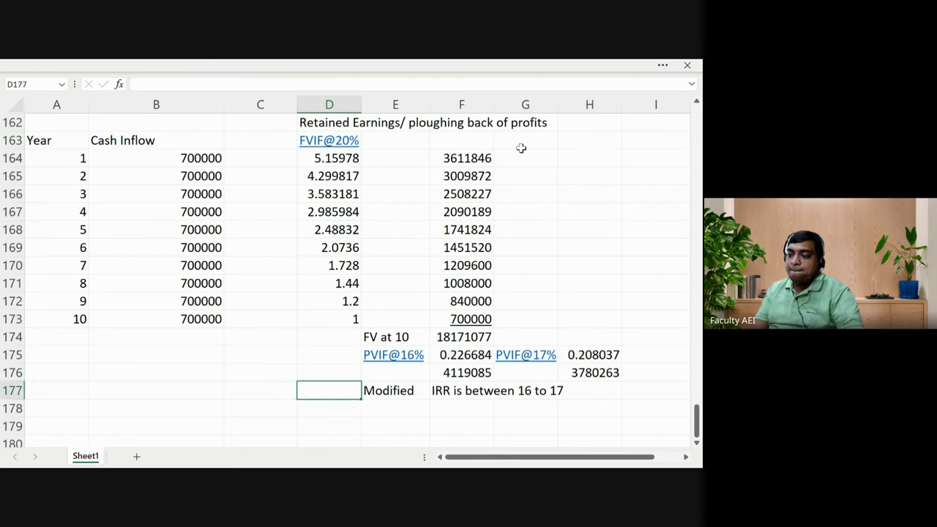
key("Down")
key("Down")
key("Down")
key("Down")
key("Down")
key("Down")
key("Down")
key("Down")
key("Down")
key("Down")
key("Down")
key("Down")
key("Down")
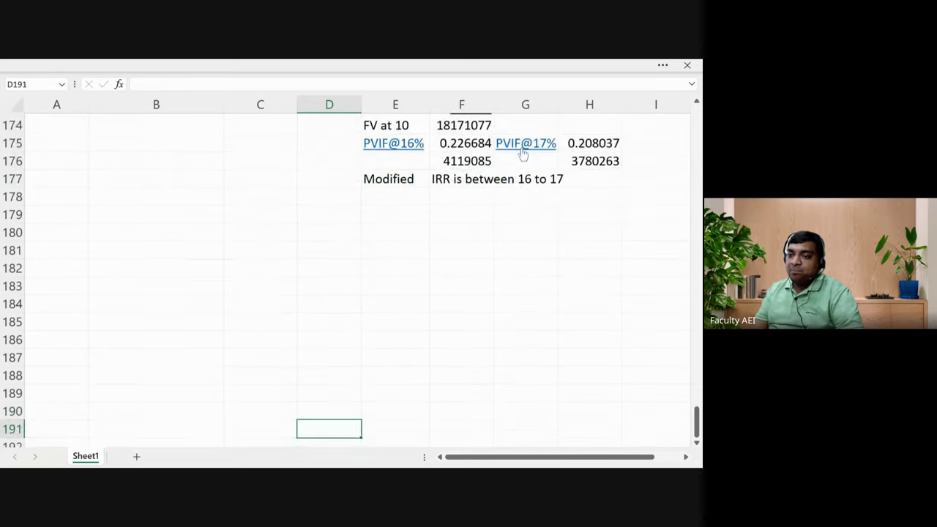
key("Up")
key("Up")
key("Up")
key("Up")
key("Up")
key("Up")
key("Up")
key("Up")
key("Up")
key("Up")
key("Up")
key("Up")
key("Up")
key("Up")
key("Up")
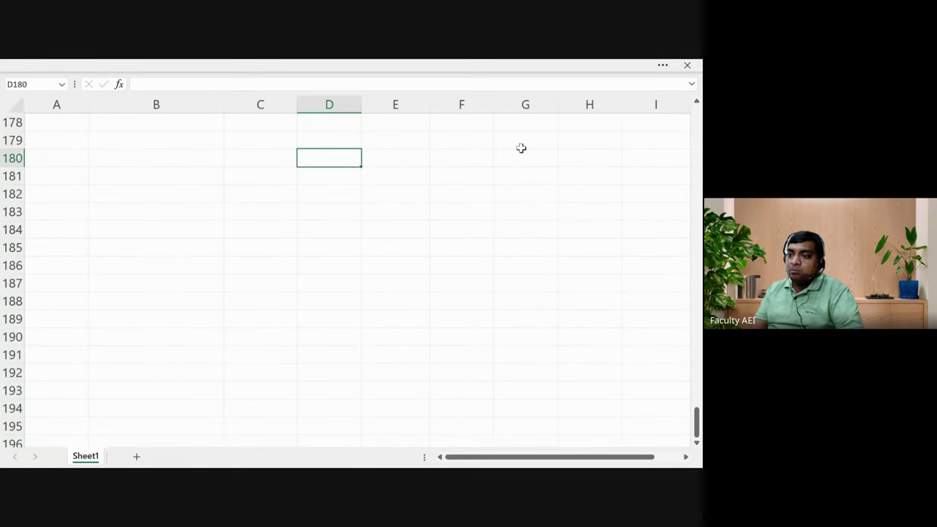
key("Left")
key("Left")
key("Left")
type("BOND")
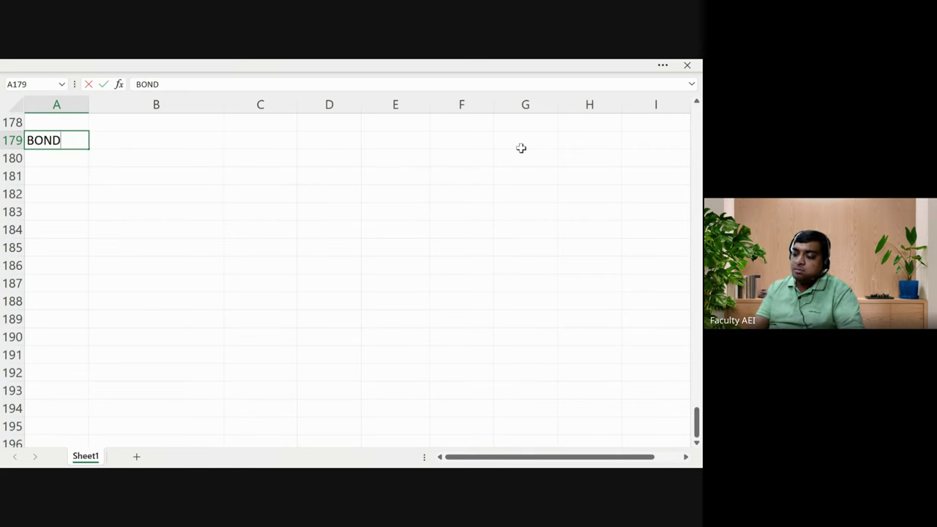
key("Return")
key("Up")
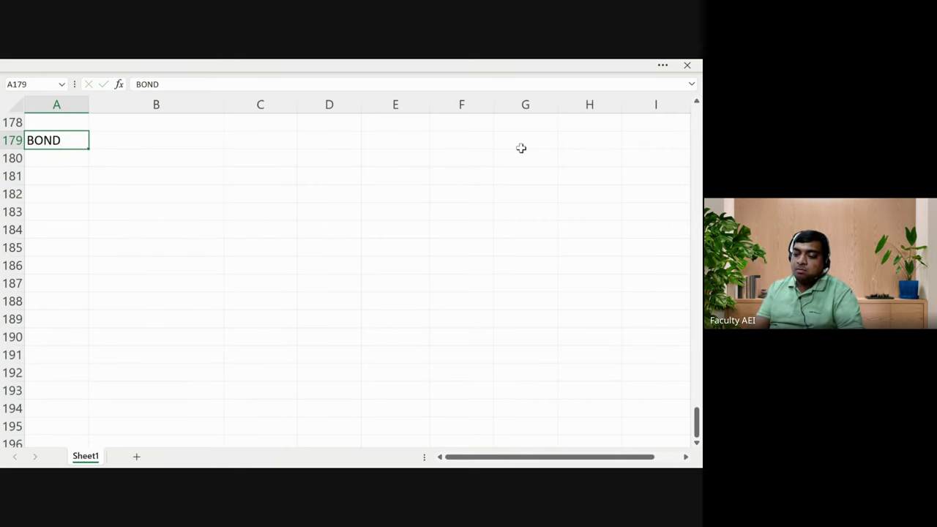
key("ctrl+b")
key("ctrl+u")
key("Down")
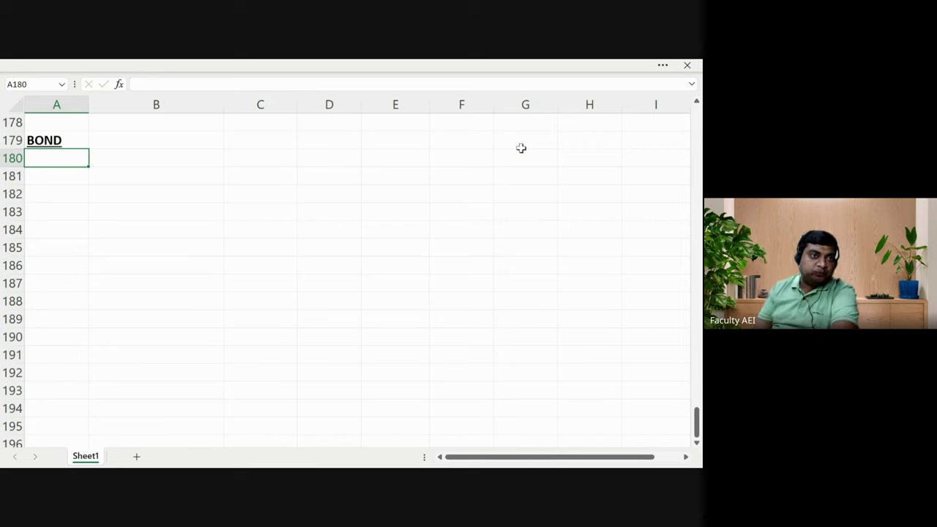
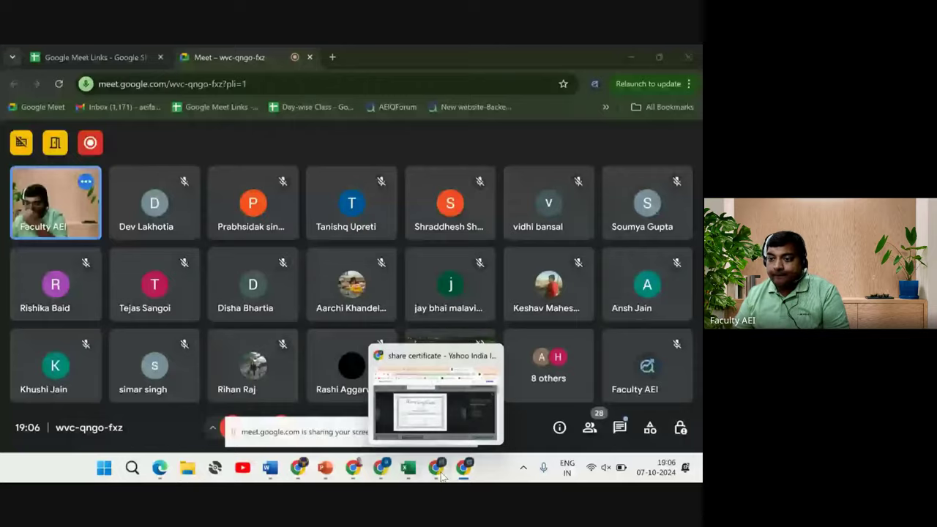
Switch to Chrome's share certificate image results and preview the plain "YOUR RETAIL COMPANY LIMITED" certificate in place of the open one
left_click(441, 477)
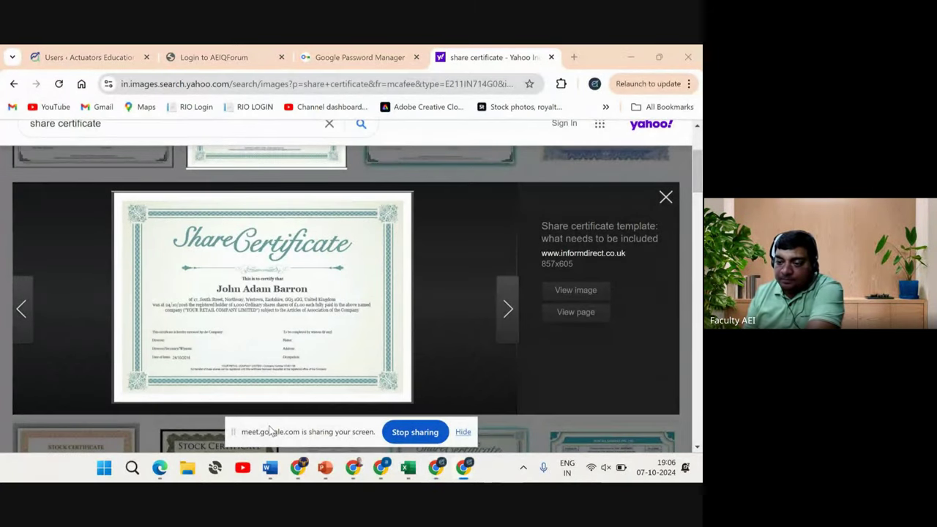
left_click_drag(269, 430, 126, 483)
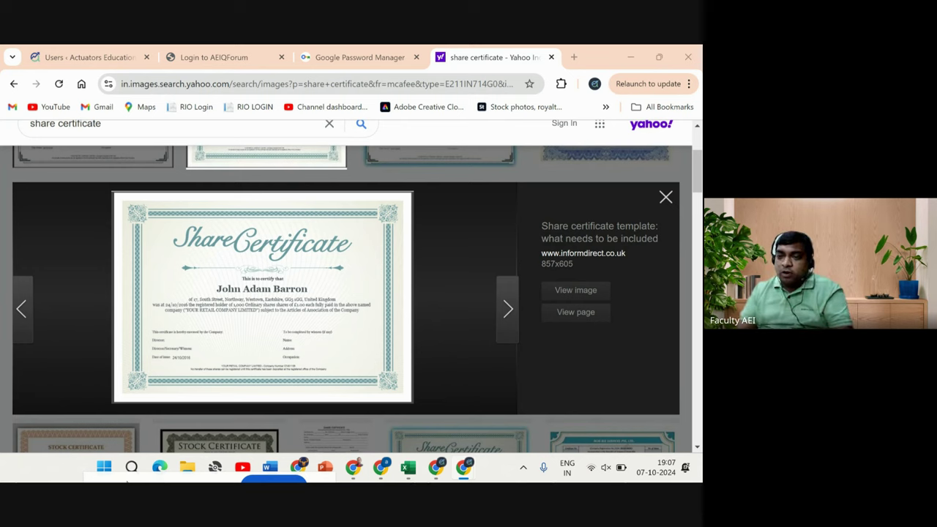
left_click(666, 198)
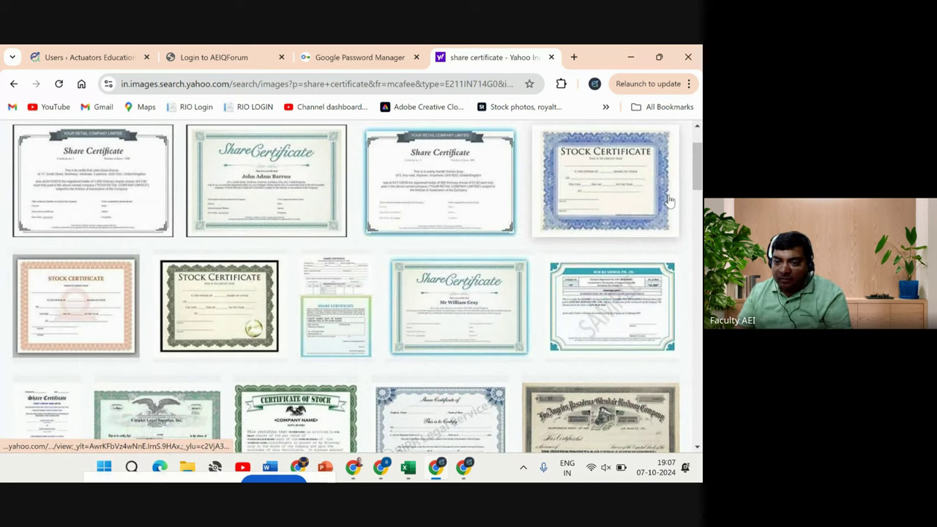
left_click(169, 174)
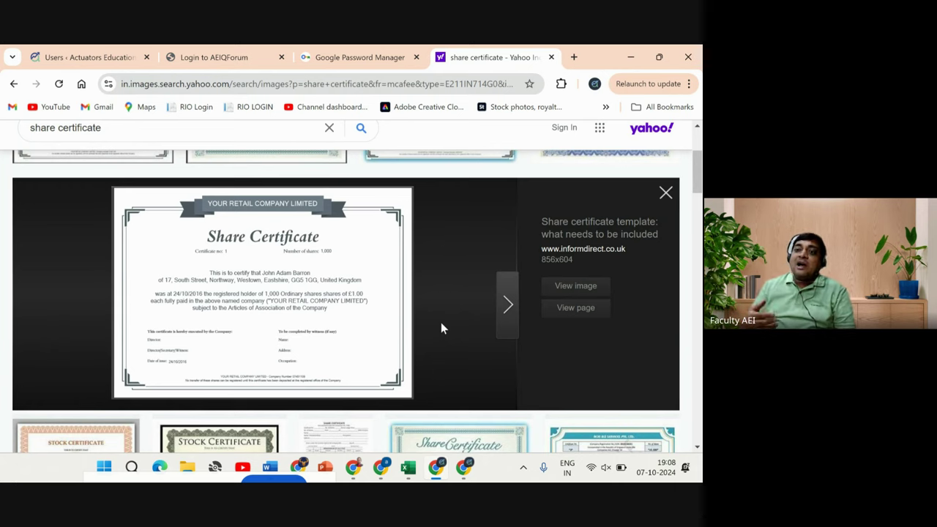
Close the share certificate page and search the web for "government bonds" in a new tab
left_click(552, 58)
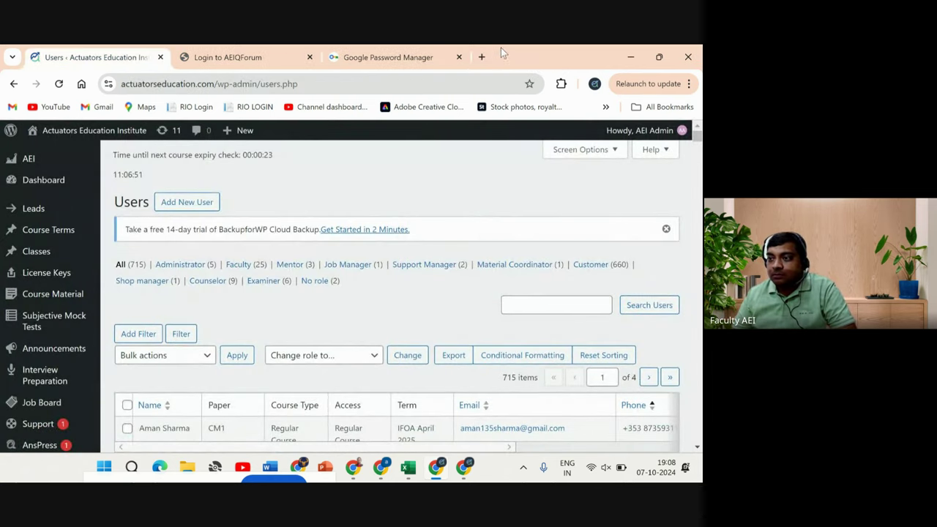
left_click(483, 58)
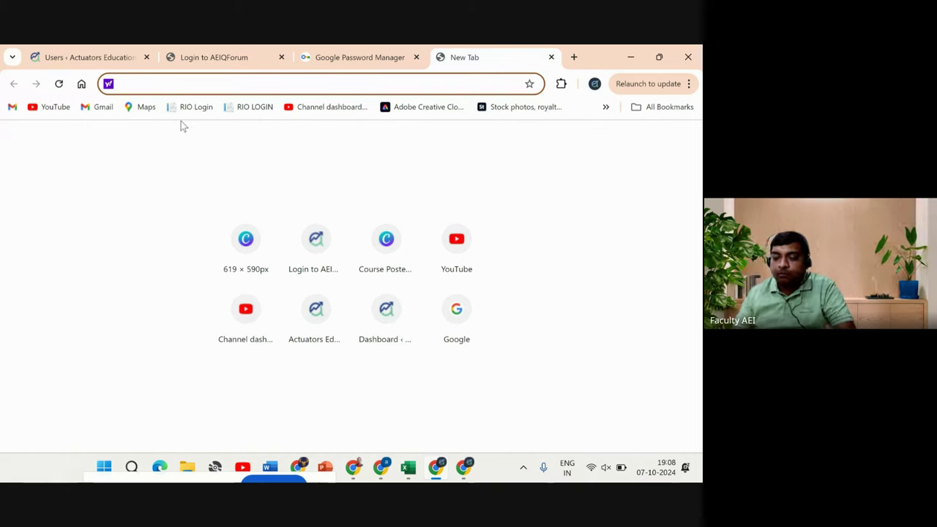
type("governme")
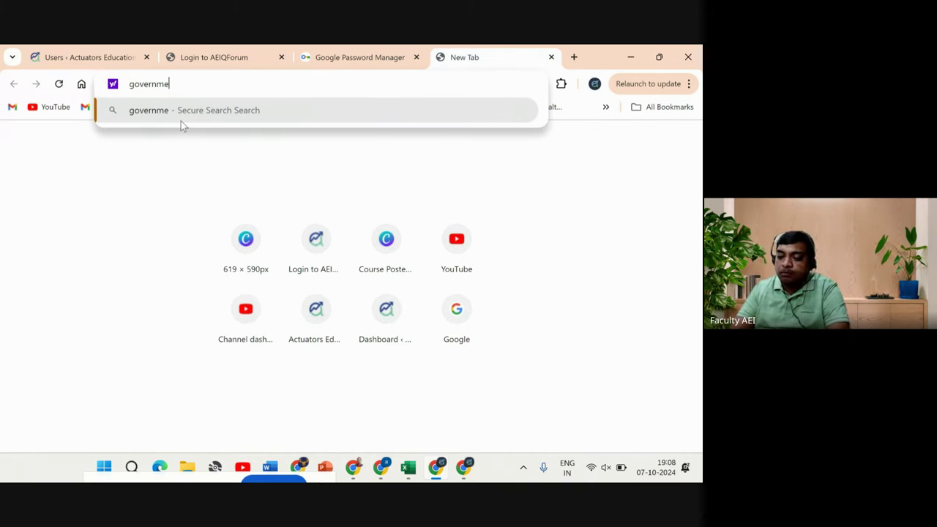
type("nt ")
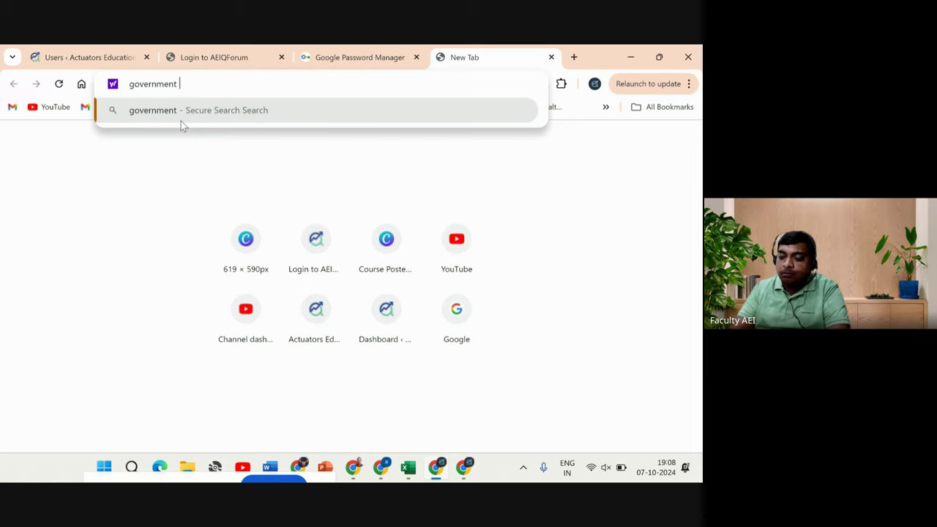
type("bonds")
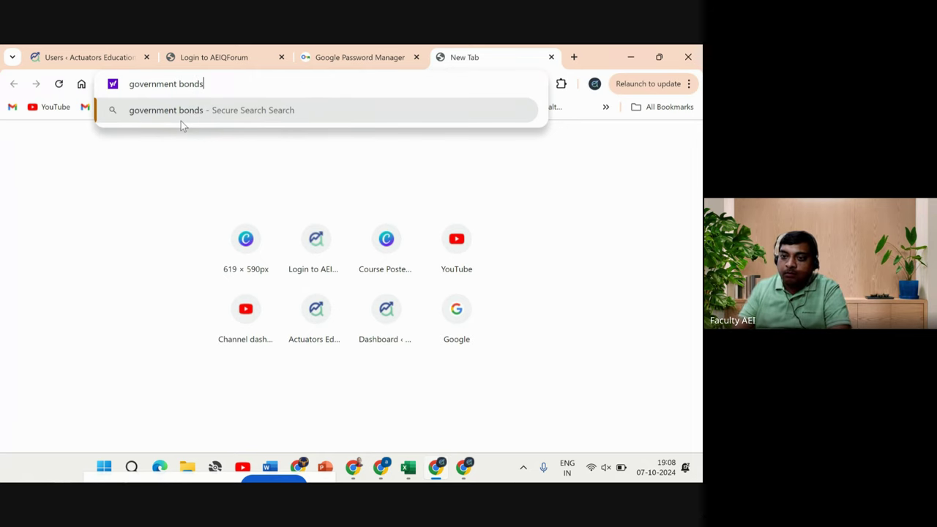
key("Return")
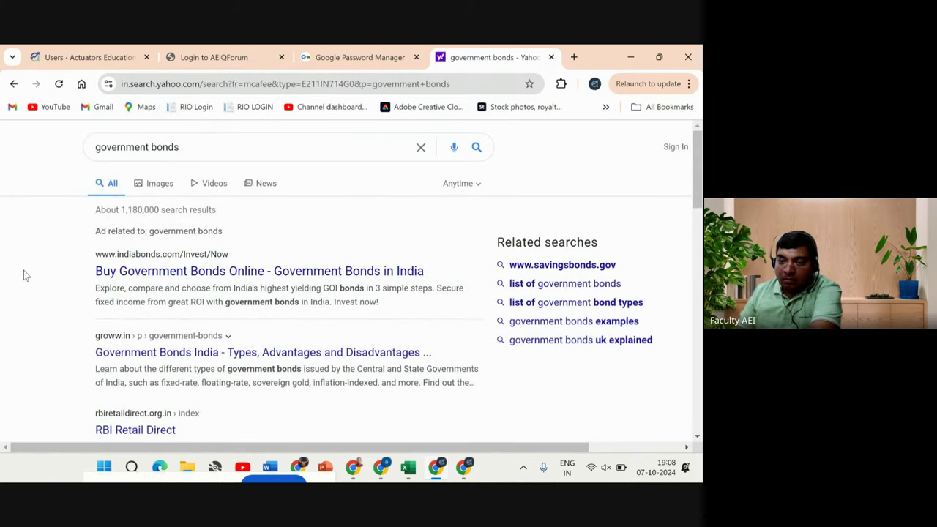
Look through the government bonds web results and switch to the image results
scroll(24, 276, "down", 3)
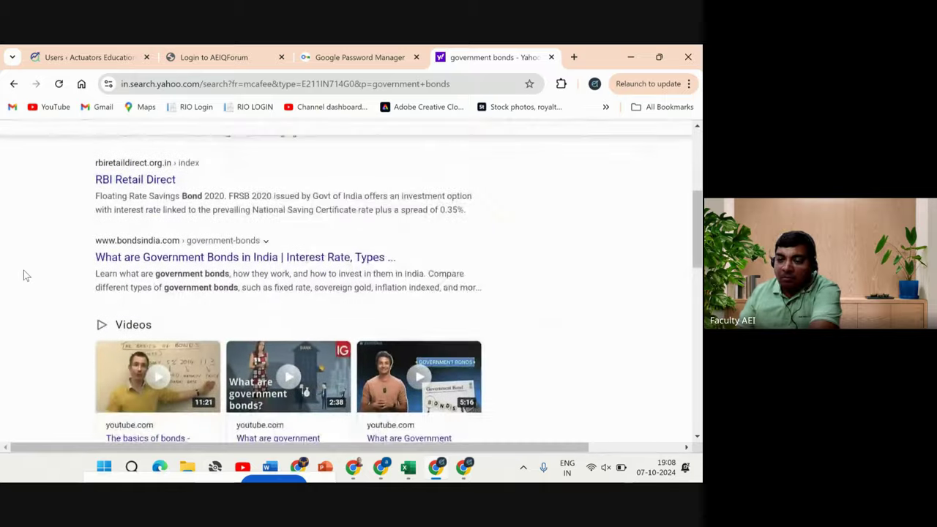
scroll(24, 276, "up", 3)
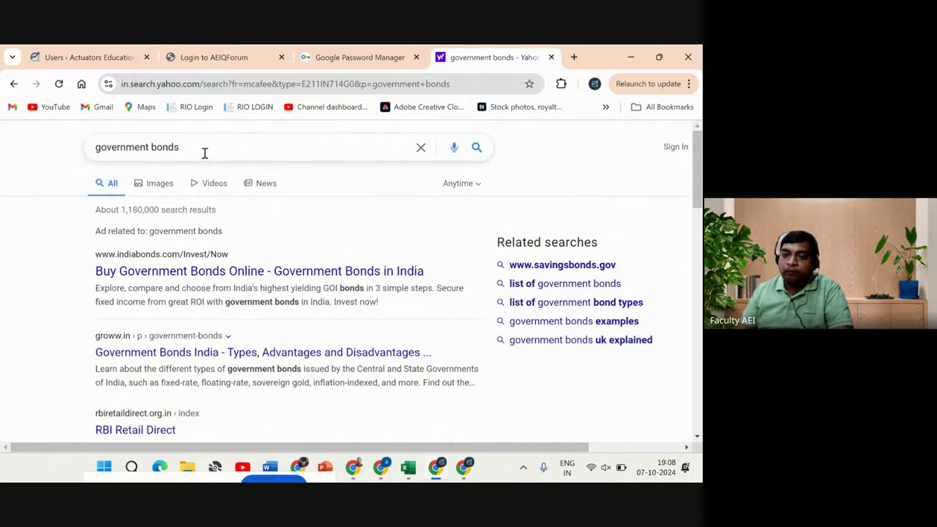
left_click(160, 184)
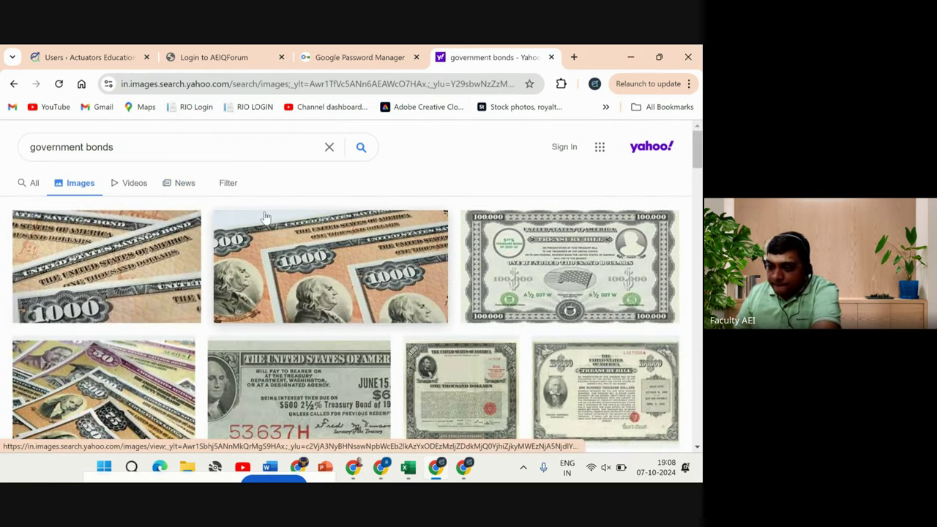
Browse the government bond images, preview the $500 2½% Treasury Bond certificate, and close the preview
scroll(417, 172, "down", 2)
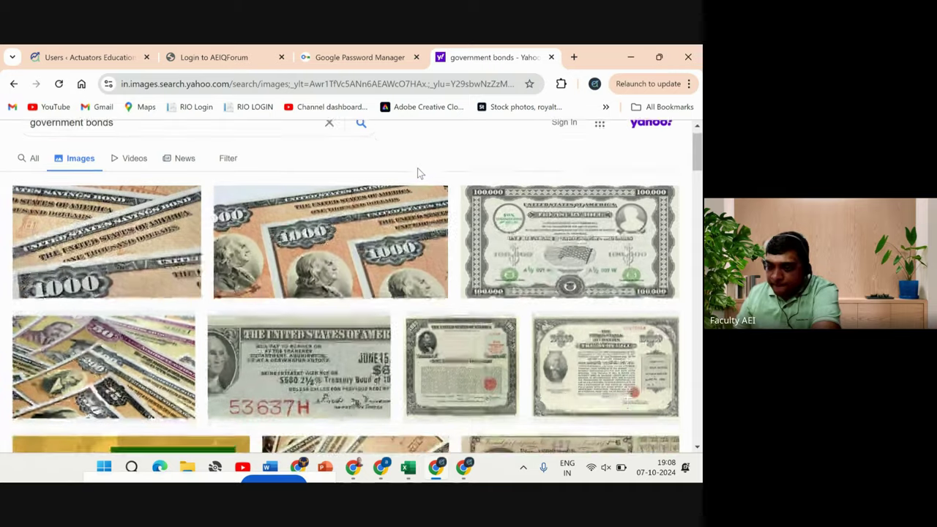
scroll(418, 173, "down", 2)
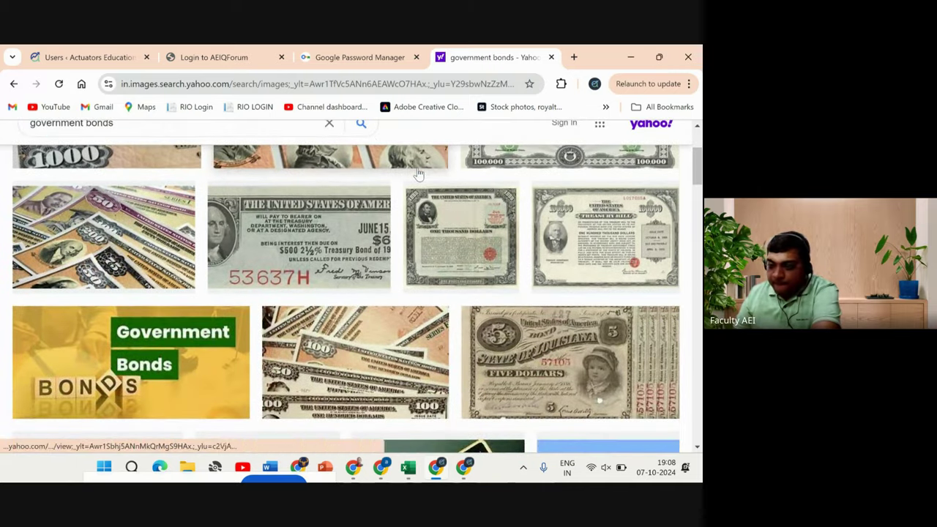
left_click(325, 231)
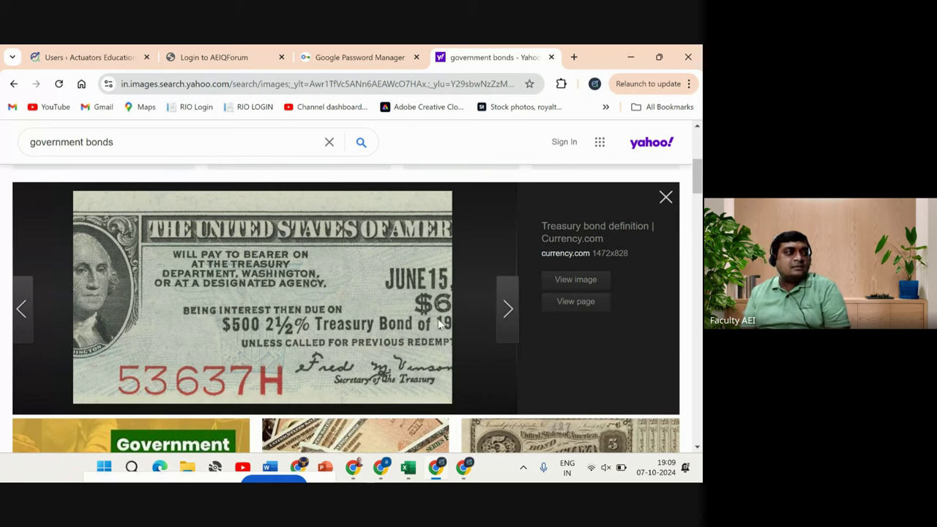
left_click(665, 197)
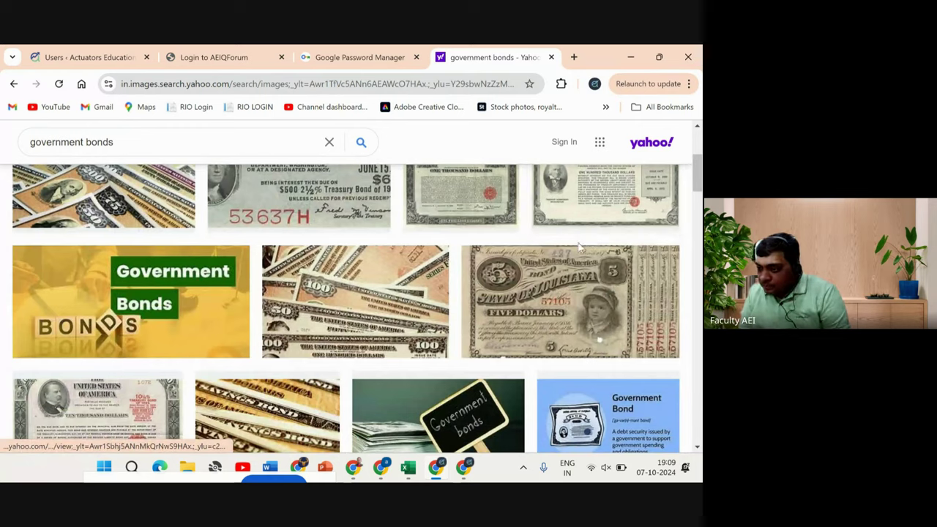
Preview the five-dollar State of Louisiana bond, close it, and preview the ten-thousand-dollar 10⅛% Treasury Bond of 1994
left_click(535, 308)
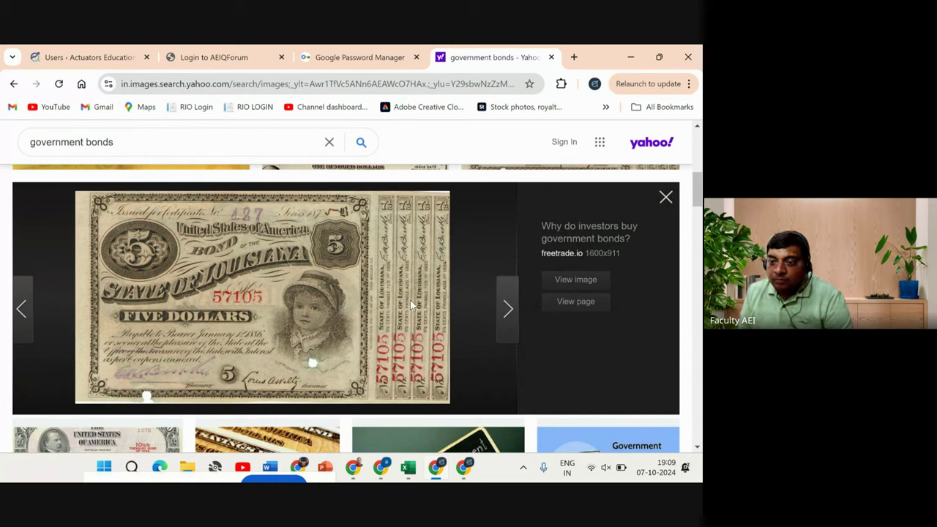
left_click(667, 199)
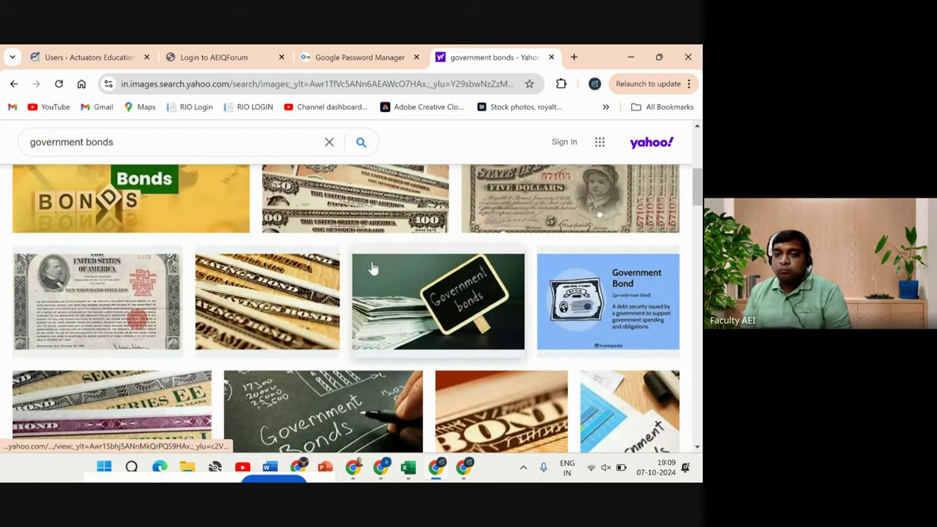
left_click(86, 322)
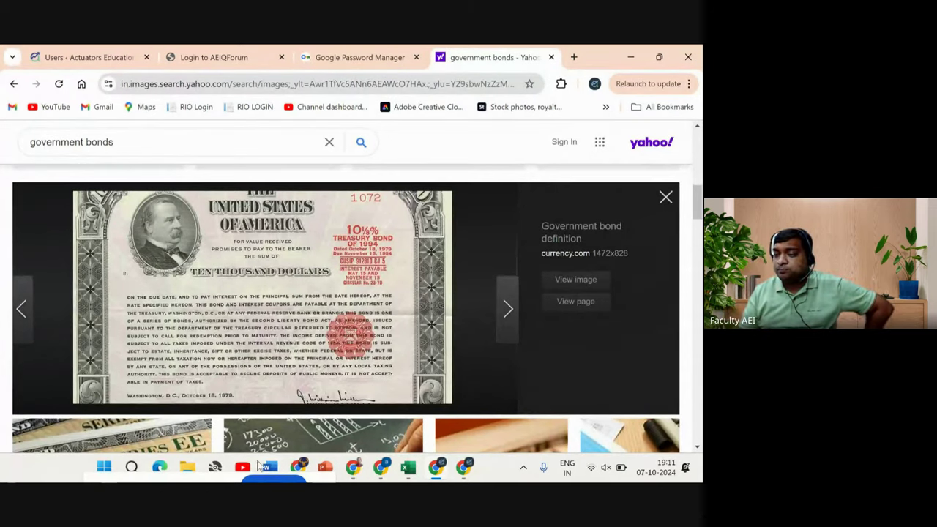
Switch to Excel and enter the subheading "Zero Coupon Bond" in A181, below the BOND heading
left_click(408, 469)
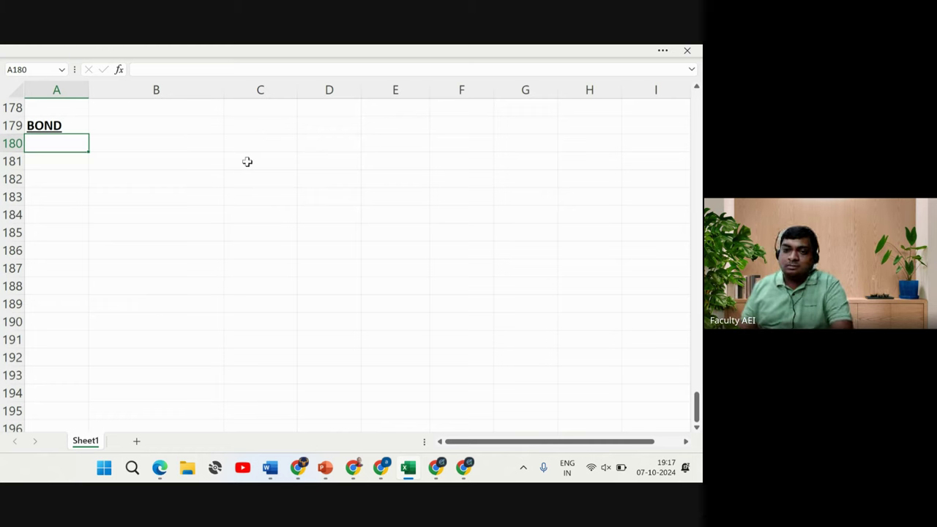
key("Down")
key("Down")
key("Down")
key("Up")
key("Up")
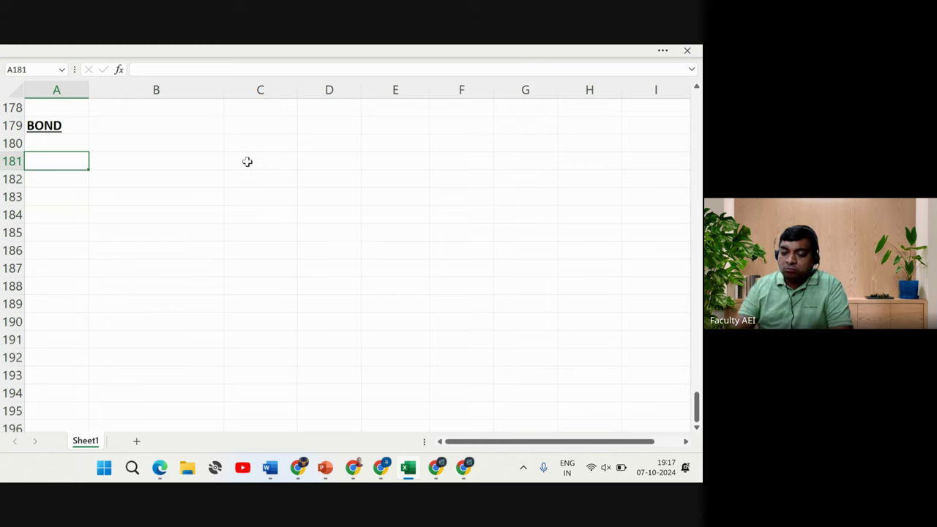
type("Zero ")
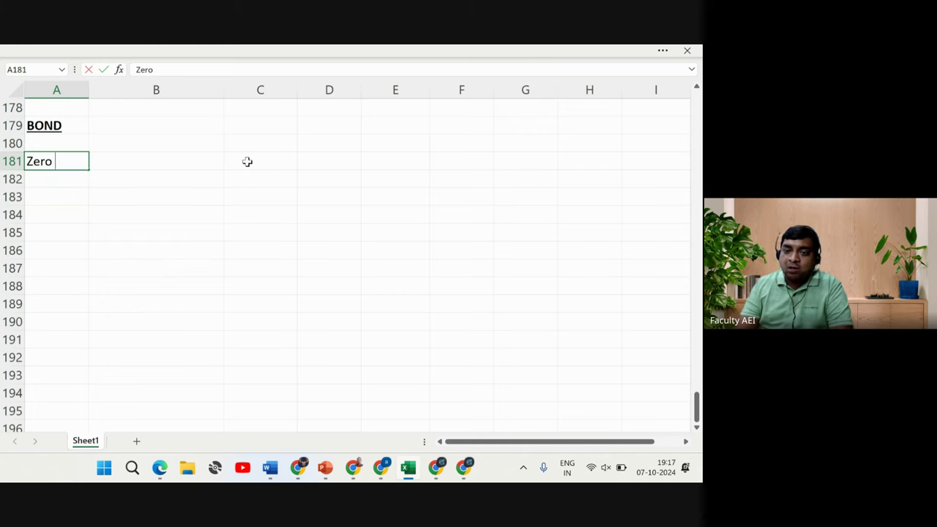
type("Coupon ")
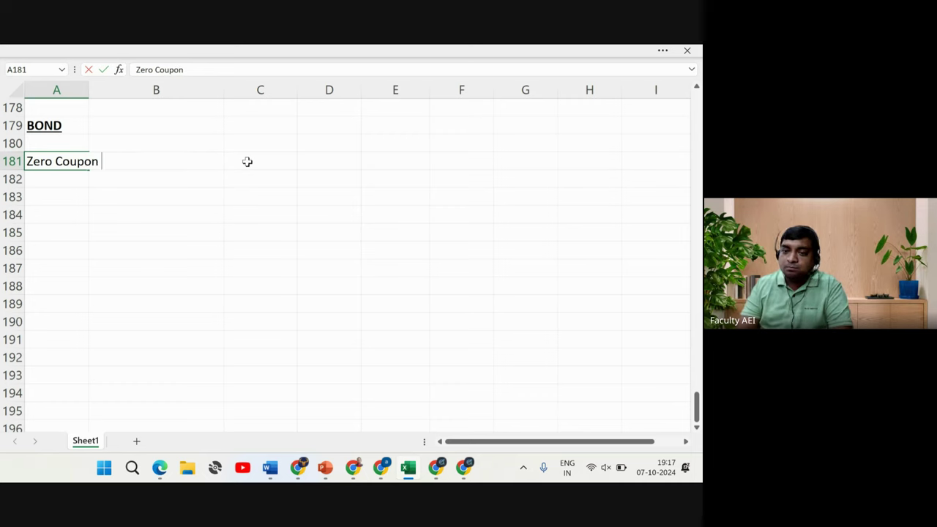
type("Bond")
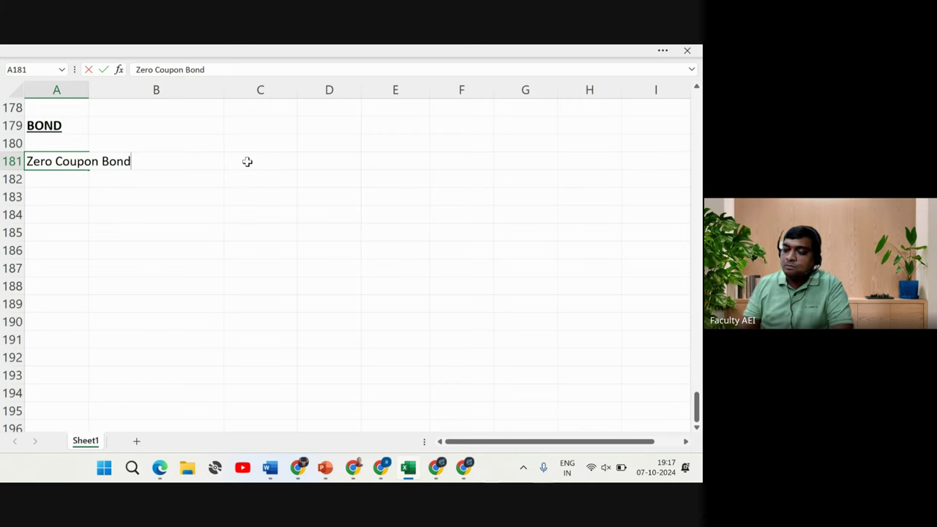
key("Return")
Enter "at Y0" in A183 and "BOND outflow = 6000" in B183, beside it
key("Down")
key("Down")
key("Up")
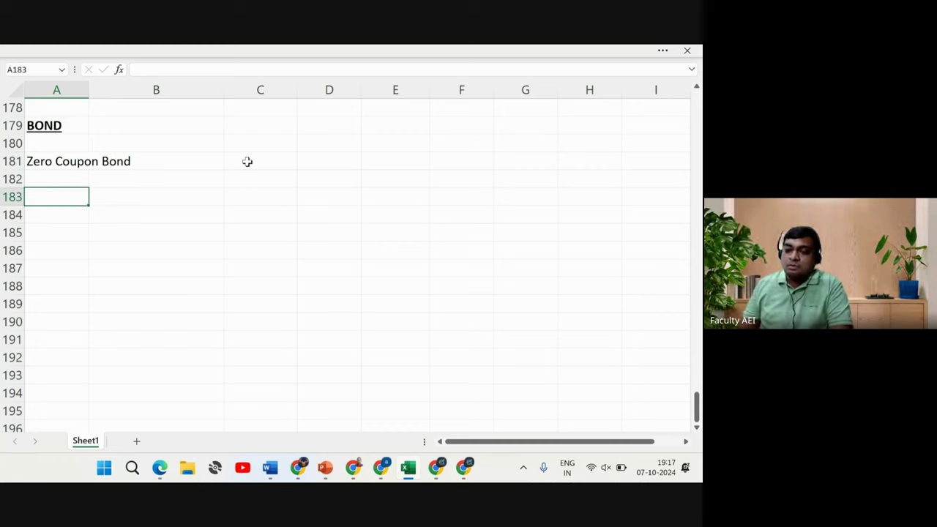
type("at Y ")
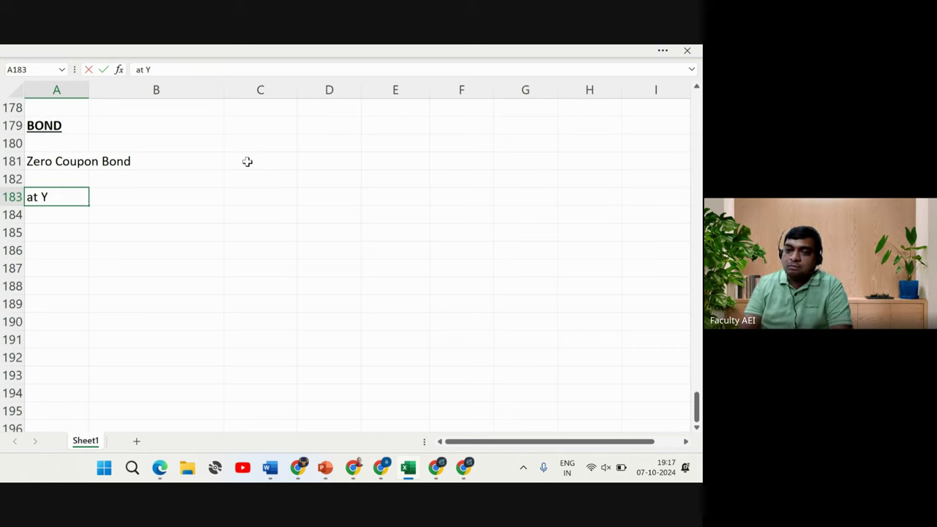
type("0")
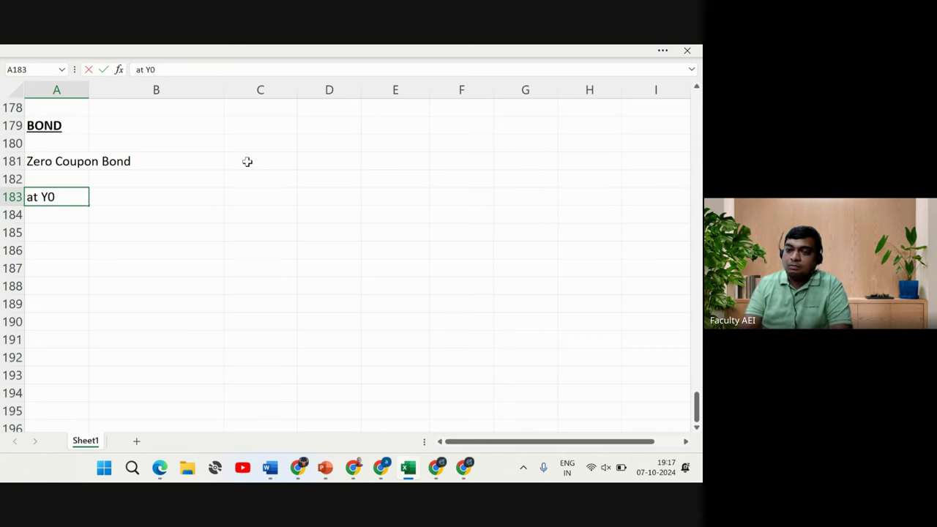
key("Tab")
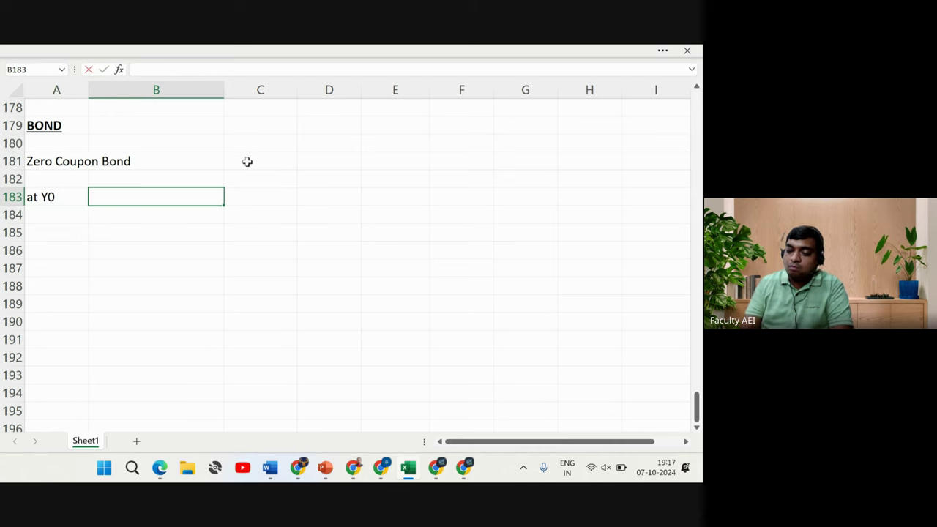
type("BON")
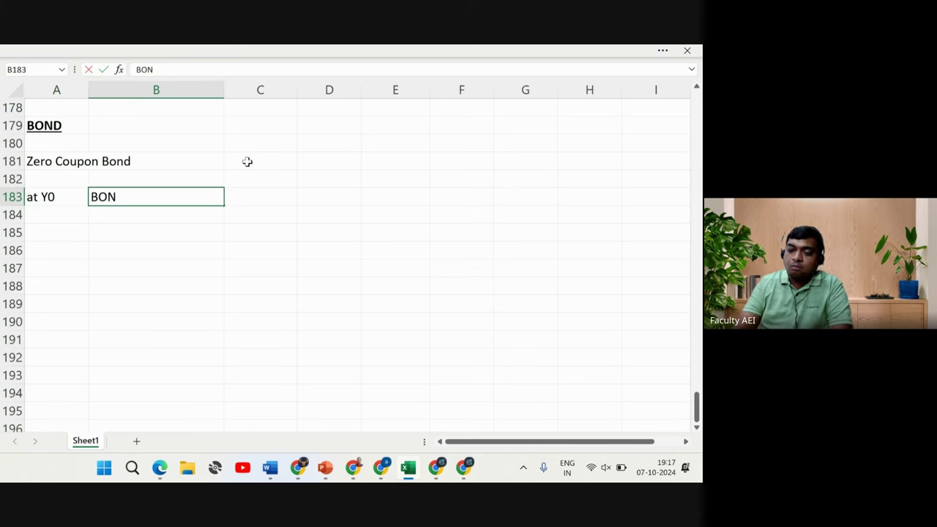
type("D")
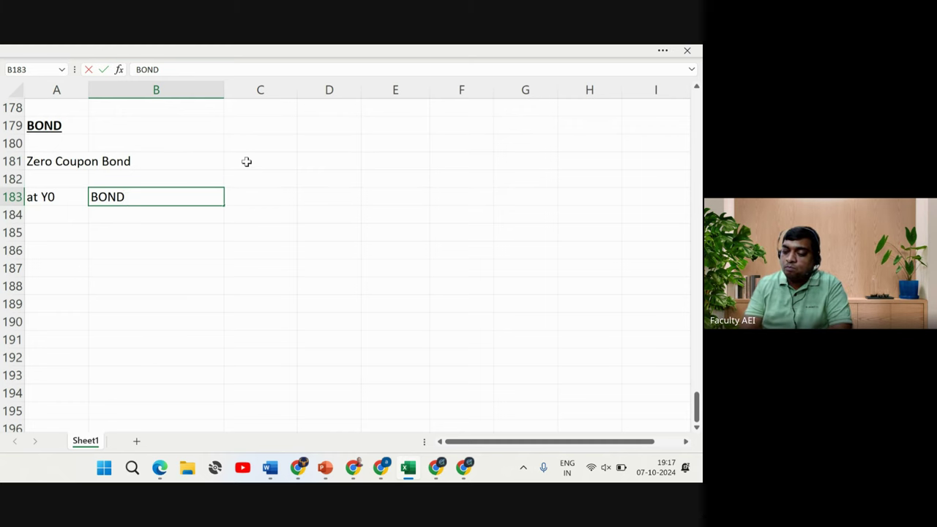
type(" outflow")
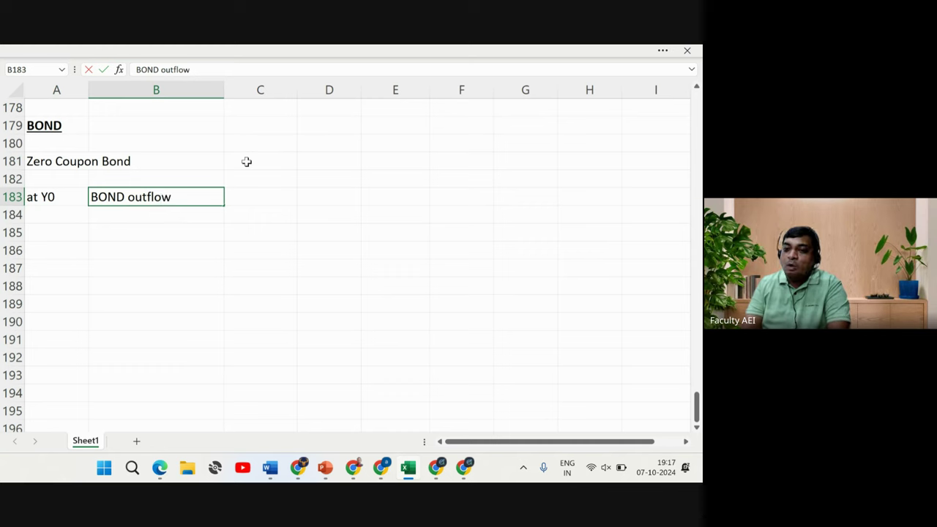
type(" = 60000")
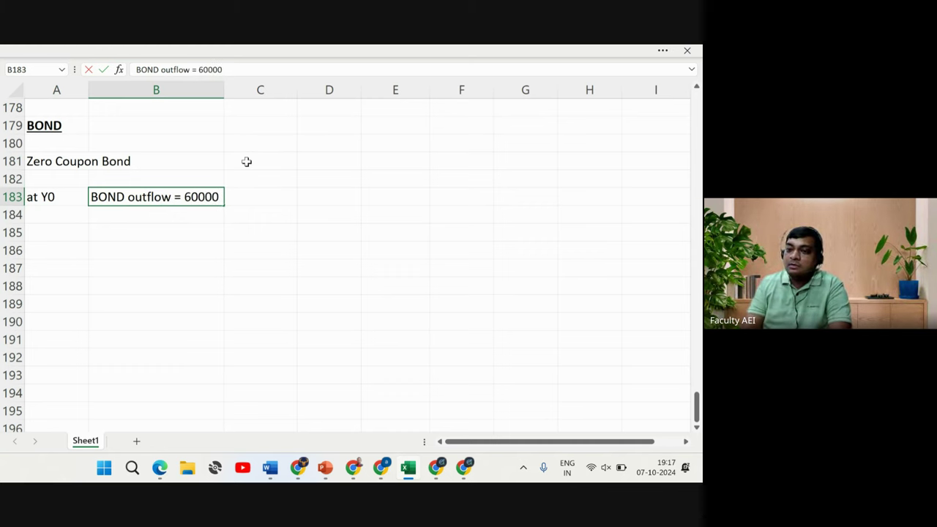
key("BackSpace")
key("Return")
key("Left")
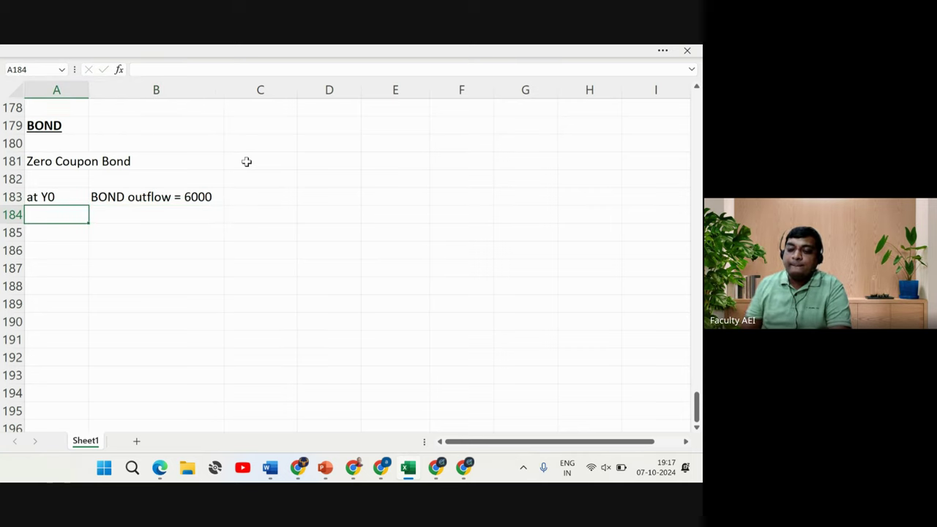
Enter "at Y5" in A184 and "BOND Inflow = 10000" in B184, beside it
type("at Y0")
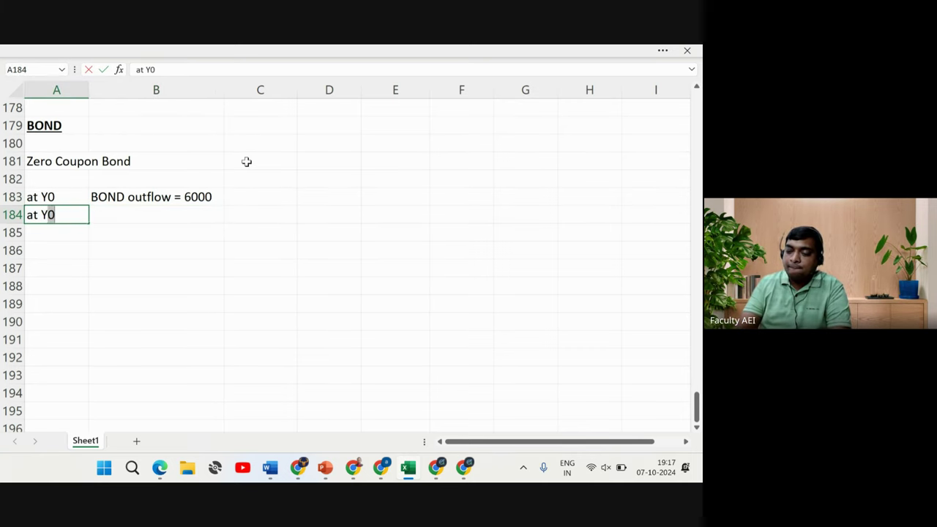
key("BackSpace")
type("%")
key("BackSpace")
type("5")
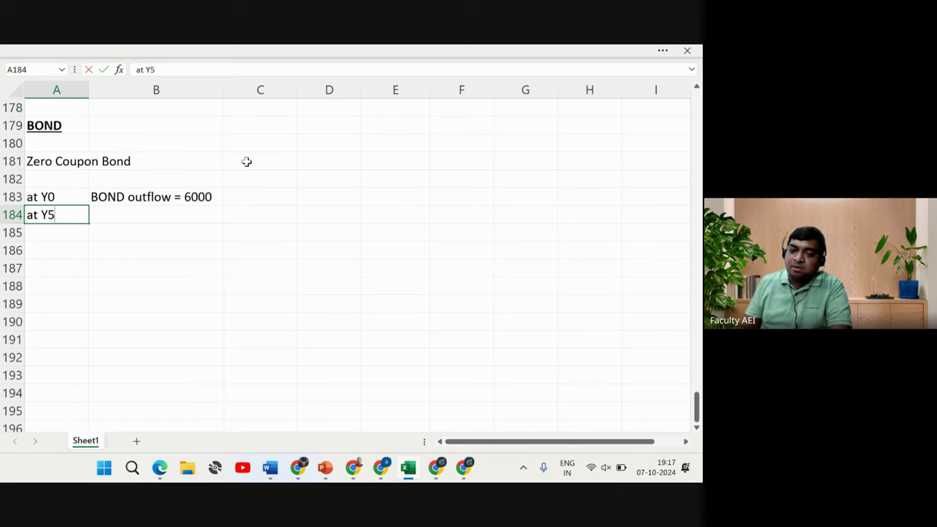
key("Tab")
type("BOND ")
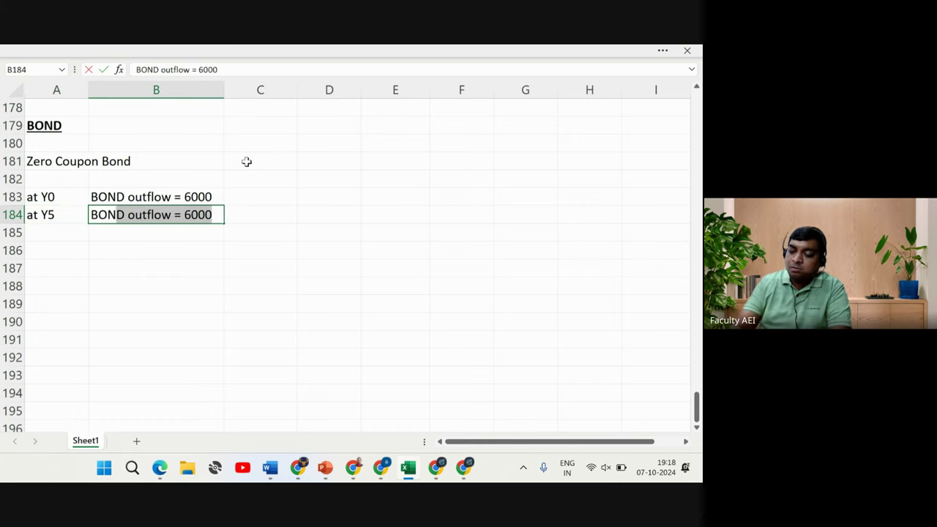
type("Inf")
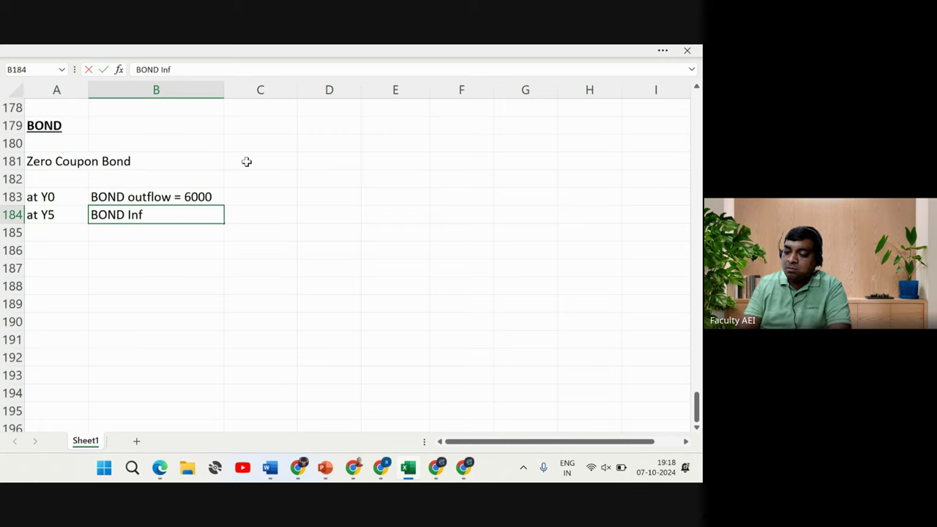
type("low = 10000")
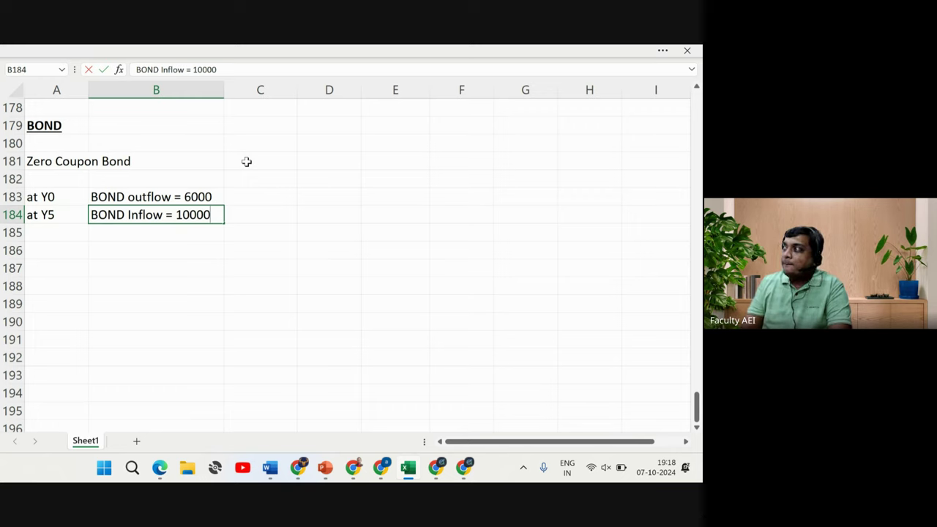
key("Return")
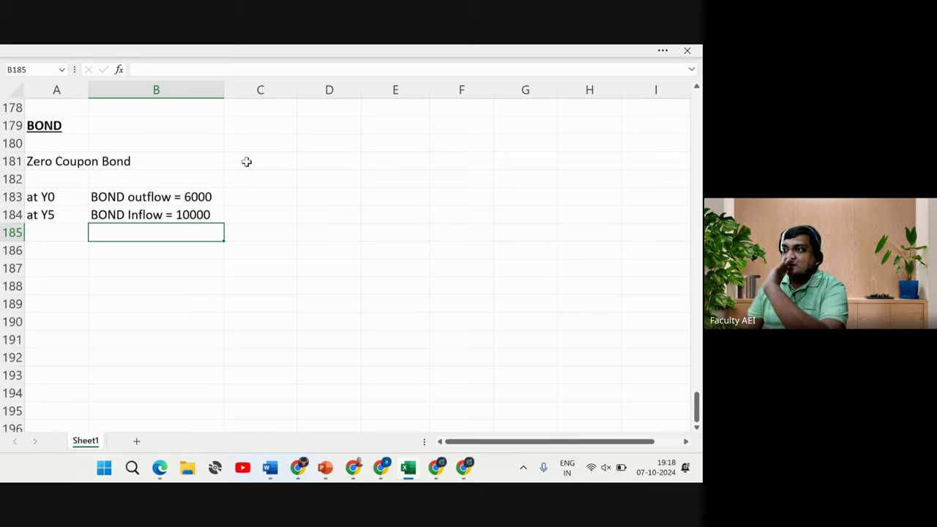
key("Down")
key("Down")
key("Up")
key("Up")
key("Up")
key("Up")
key("Right")
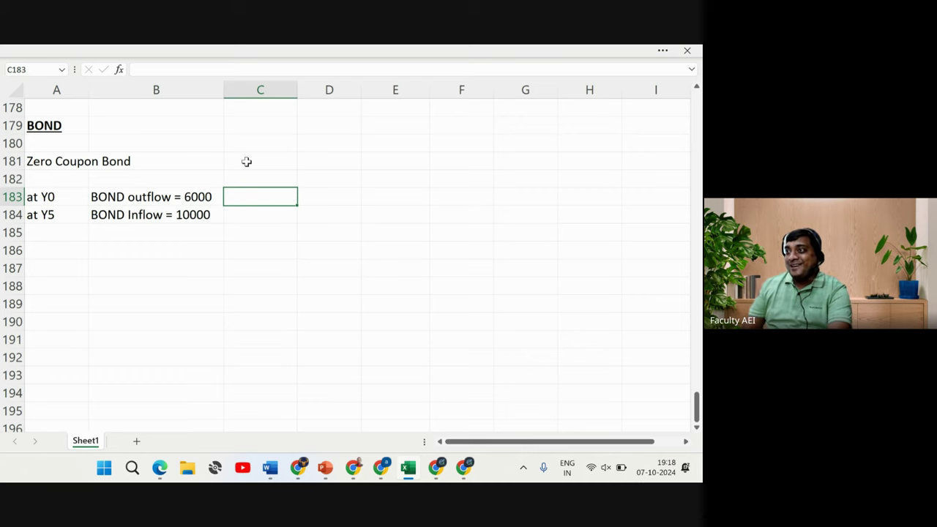
Enter the present value equation "10000*PVIF(i%,5th year)=6000" as text in B186, below the bond cash flows
key("Down")
key("Down")
key("Down")
key("Left")
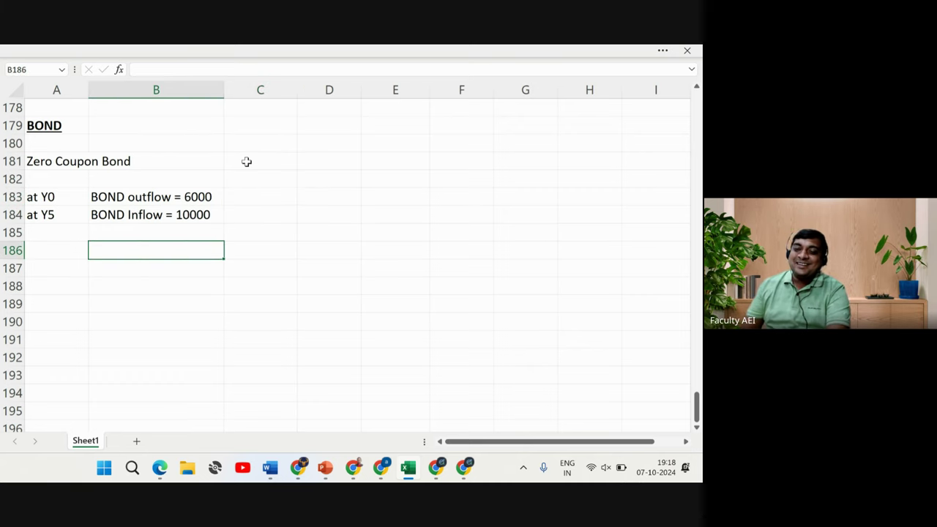
type("100")
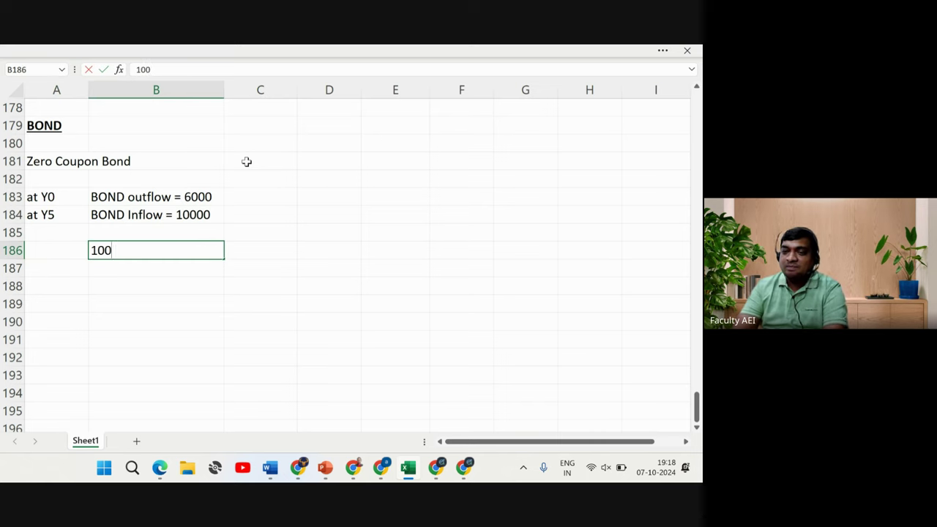
type("00*")
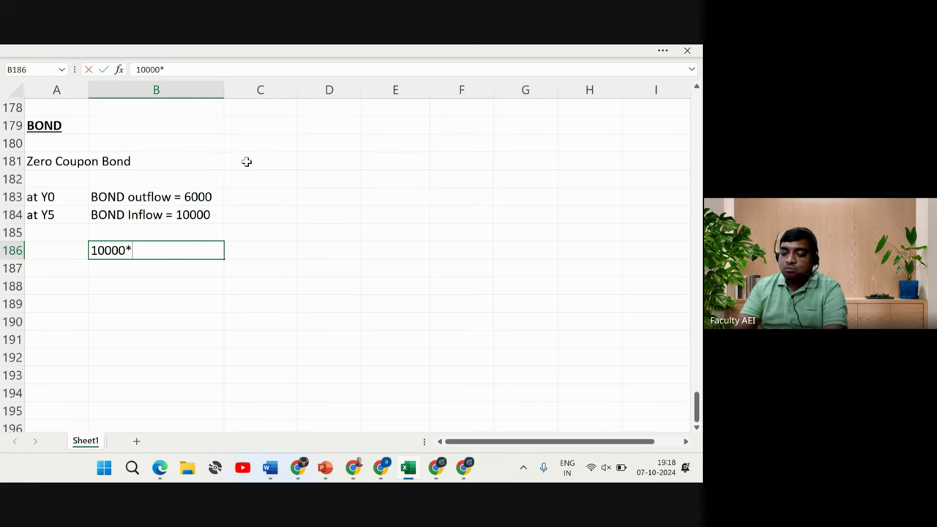
type("PVIF")
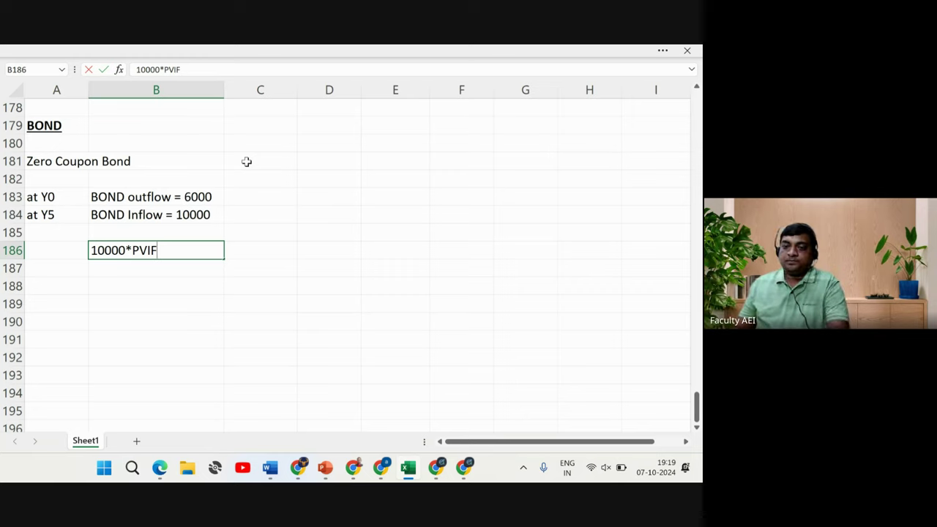
type("(")
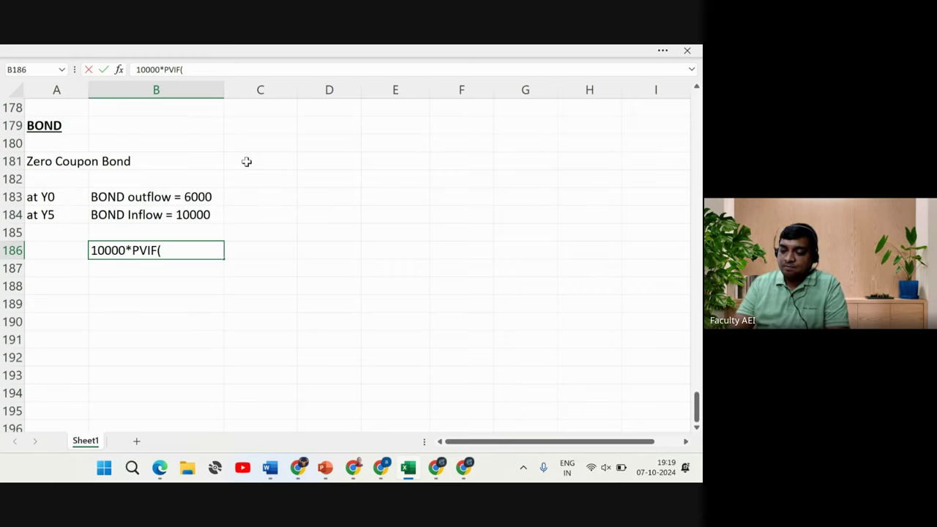
type("i%")
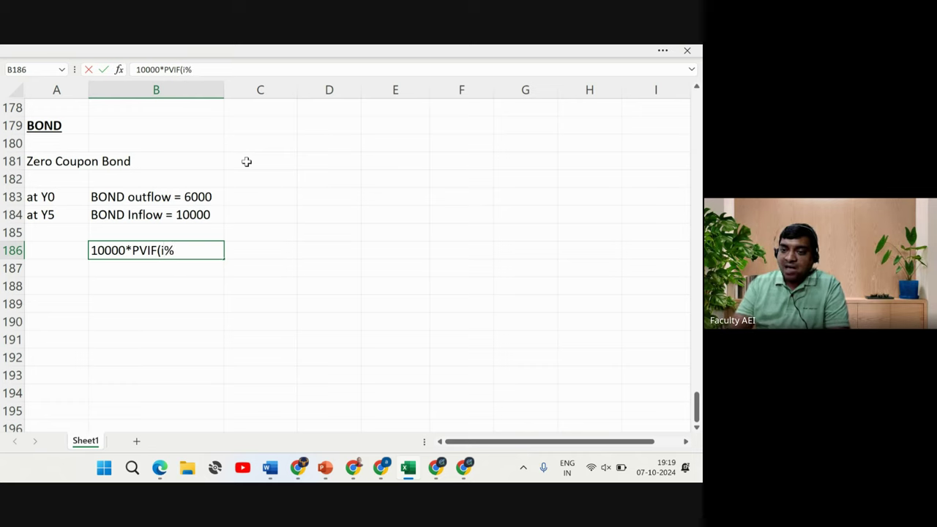
type(",5")
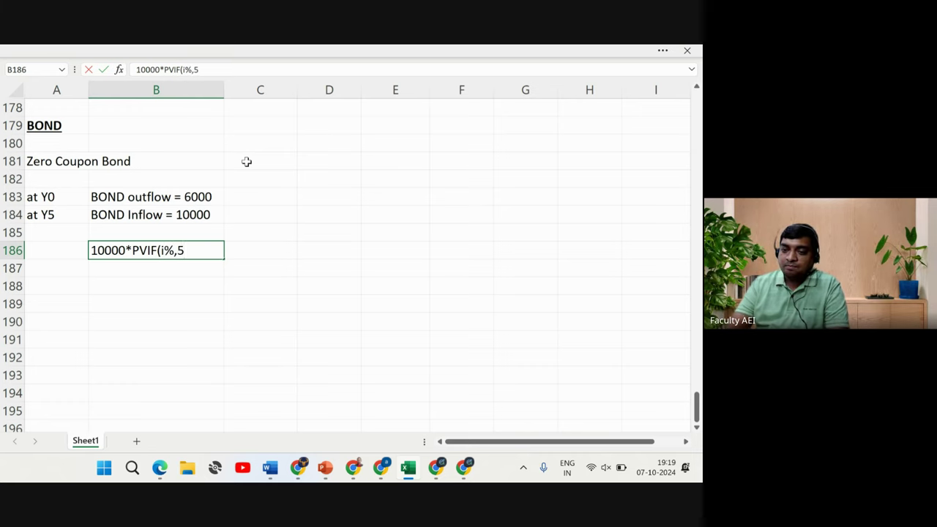
type("th")
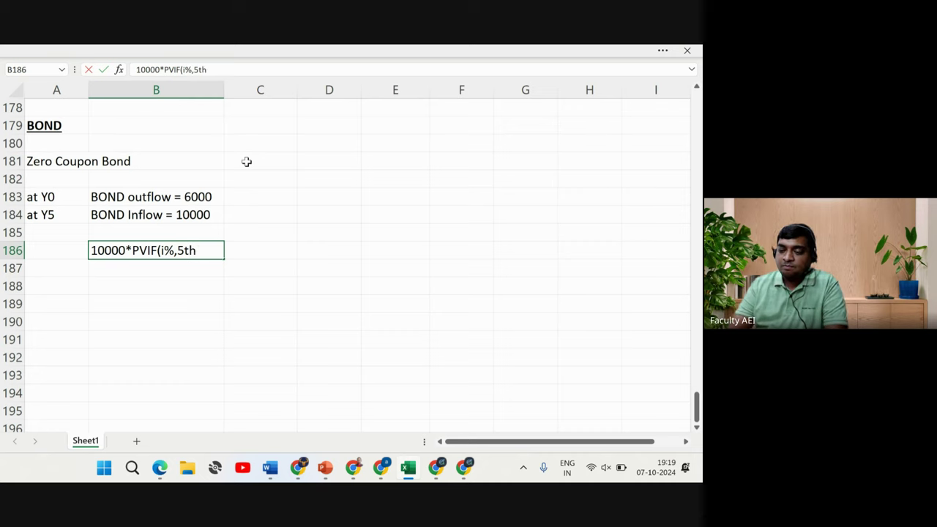
type(" year)")
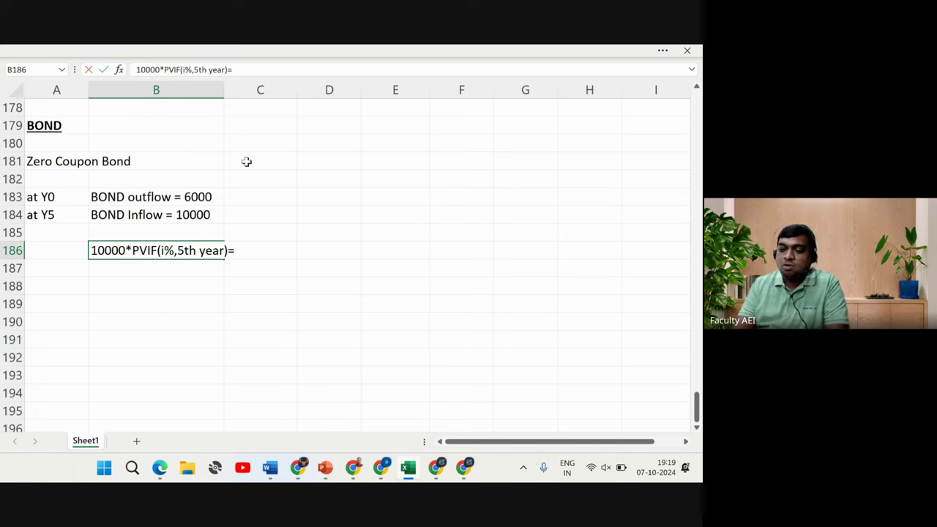
type("=60000")
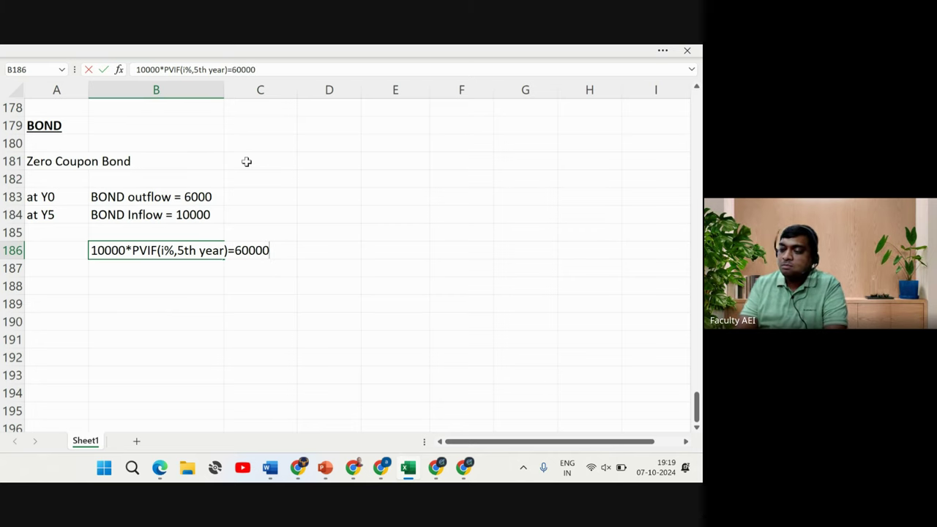
key("BackSpace")
key("Return")
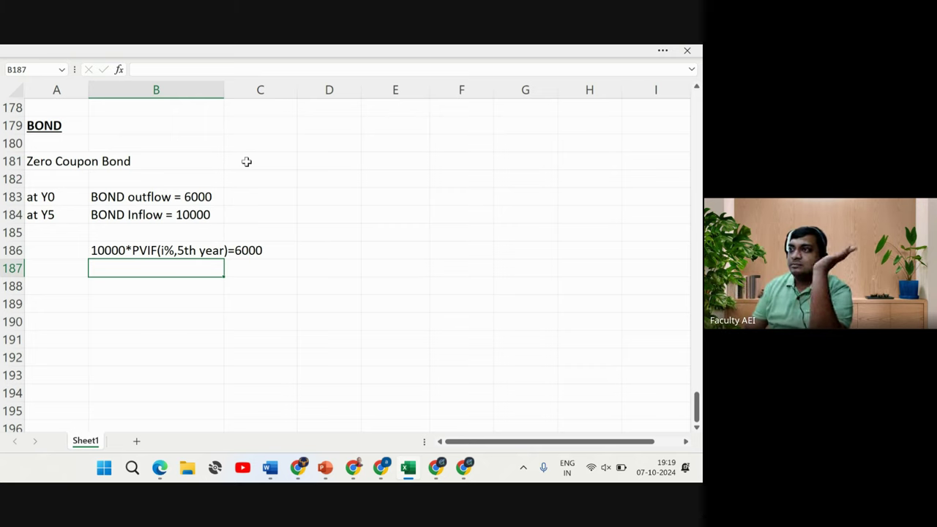
Enter the trial rate assumption "Let i=10%" in A188, below the present value equation
key("Down")
key("Down")
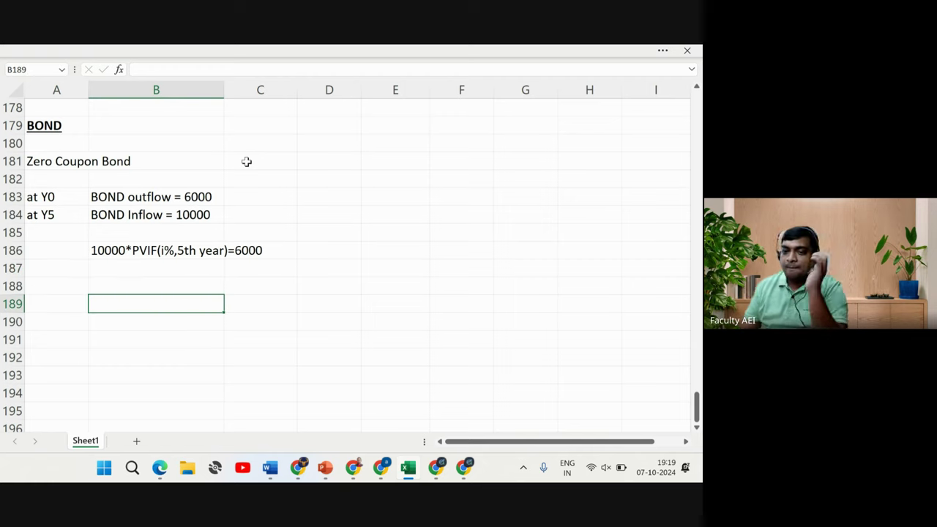
key("Up")
key("Left")
type("L")
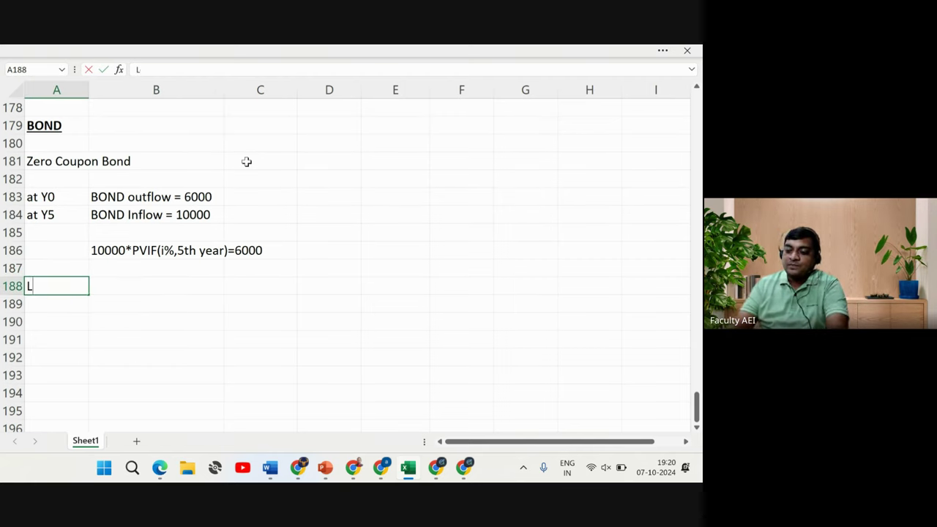
type("et i=10%")
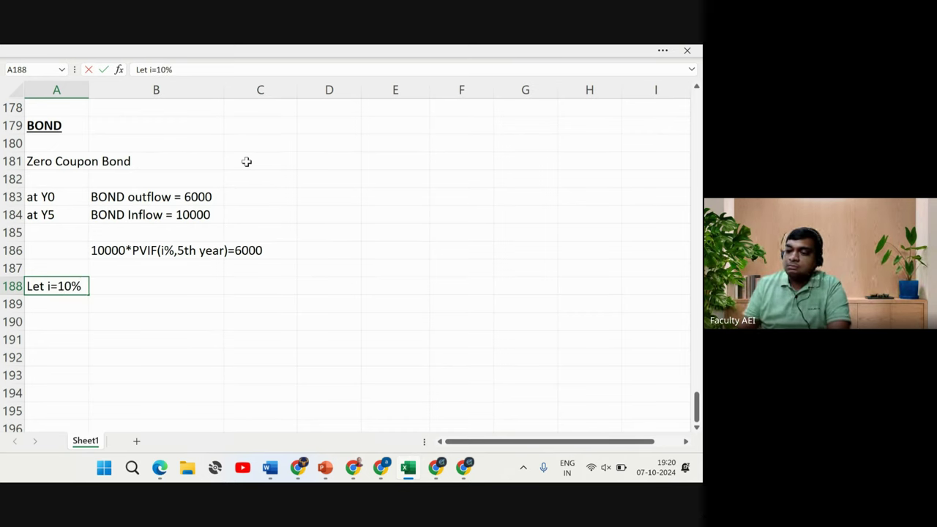
key("Return")
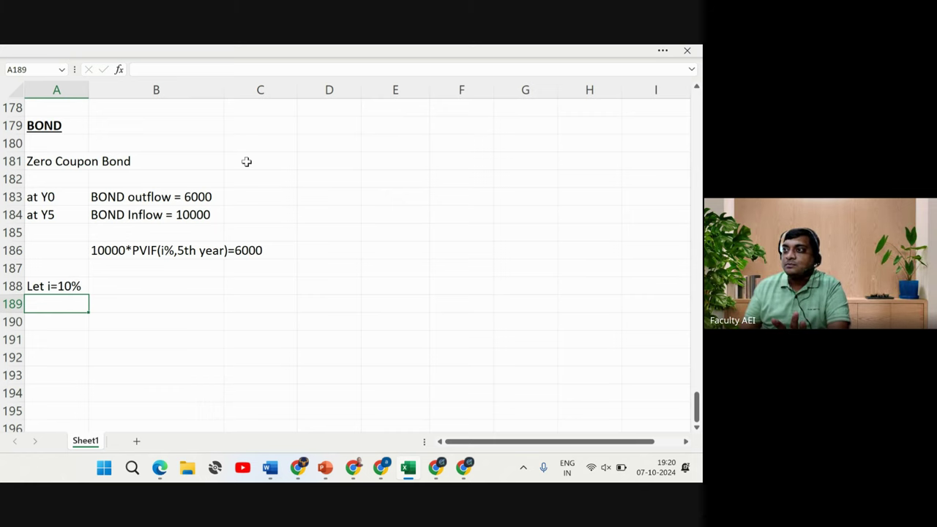
Enter the label "PVIF = 1/1.1^5" in B189, under the trial rate assumption
key("Right")
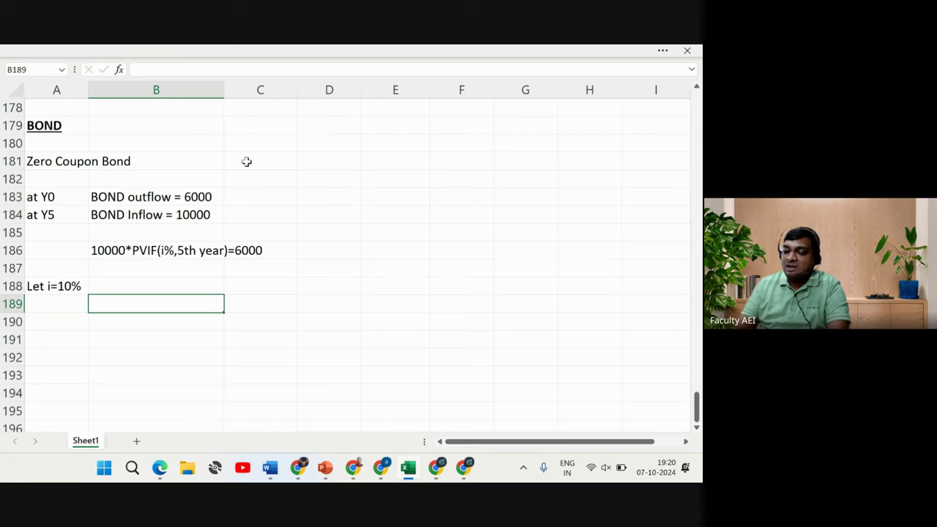
type("PVIF")
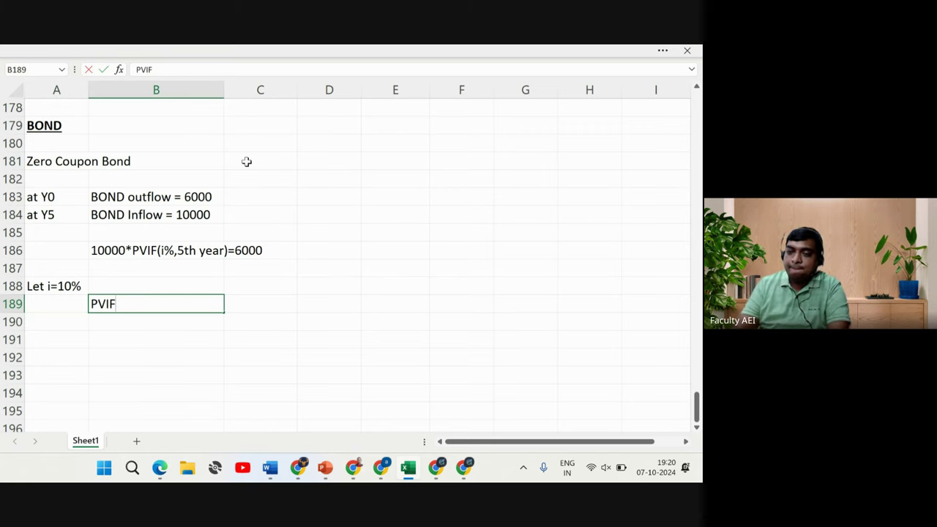
type(" = 1/1")
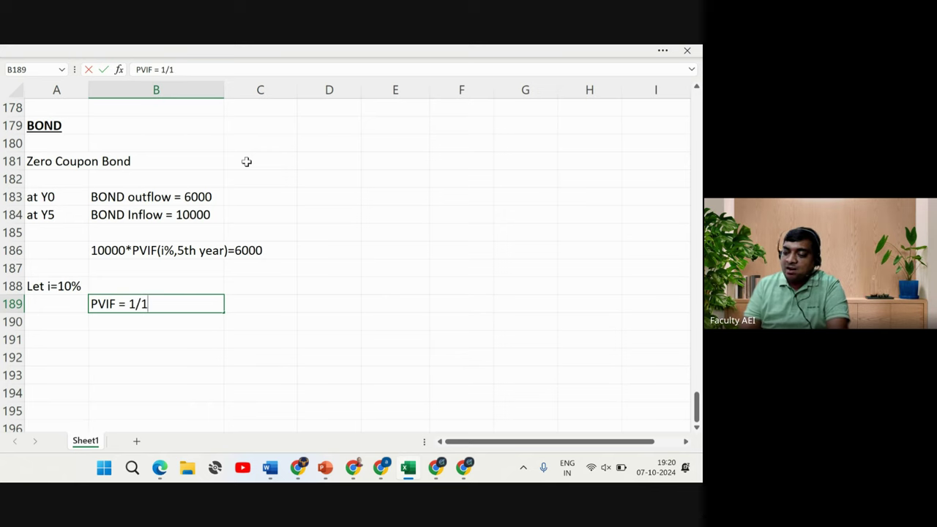
type(".1^")
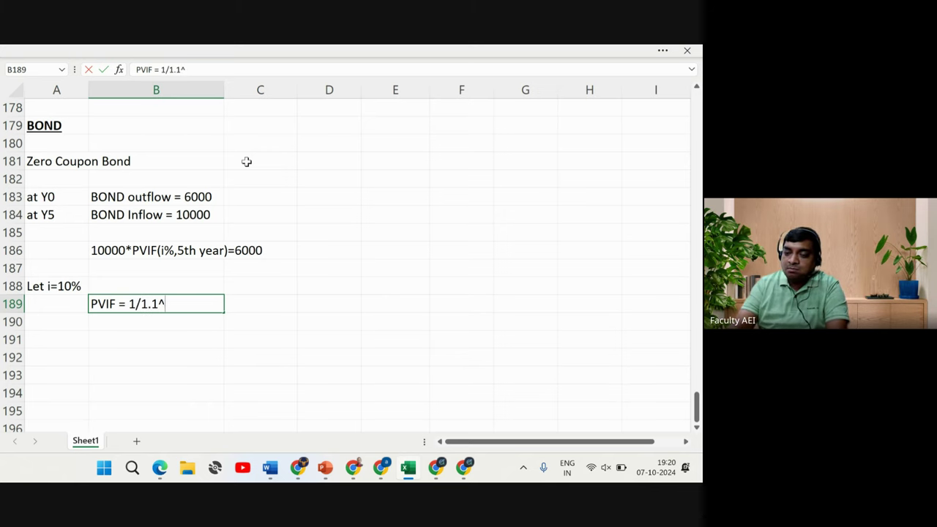
type("5")
key("Return")
key("Up")
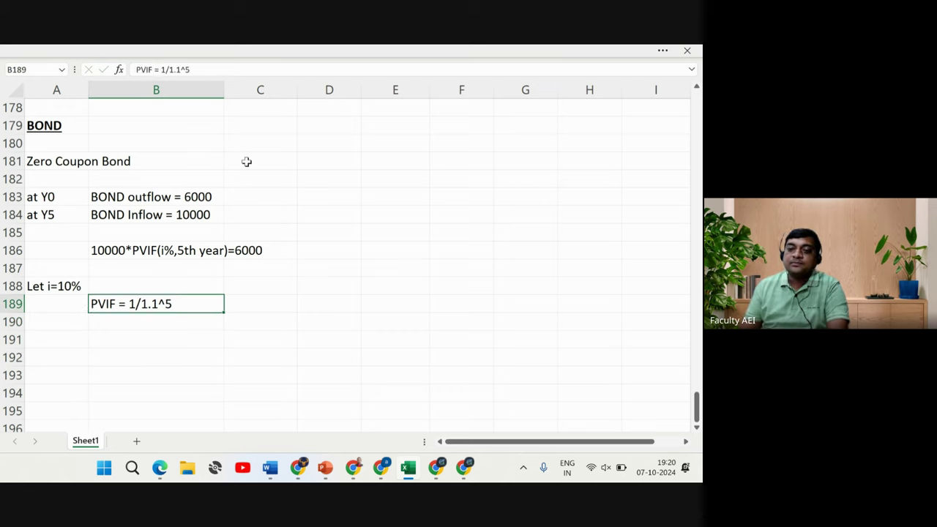
Calculate the 10% present value factor in C189 with the formula =1/1.1^5
key("Right")
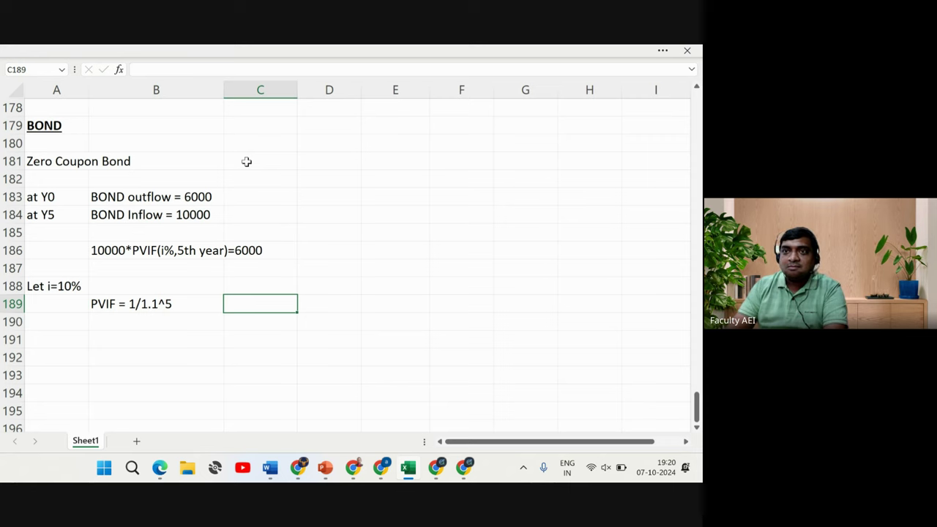
type("=")
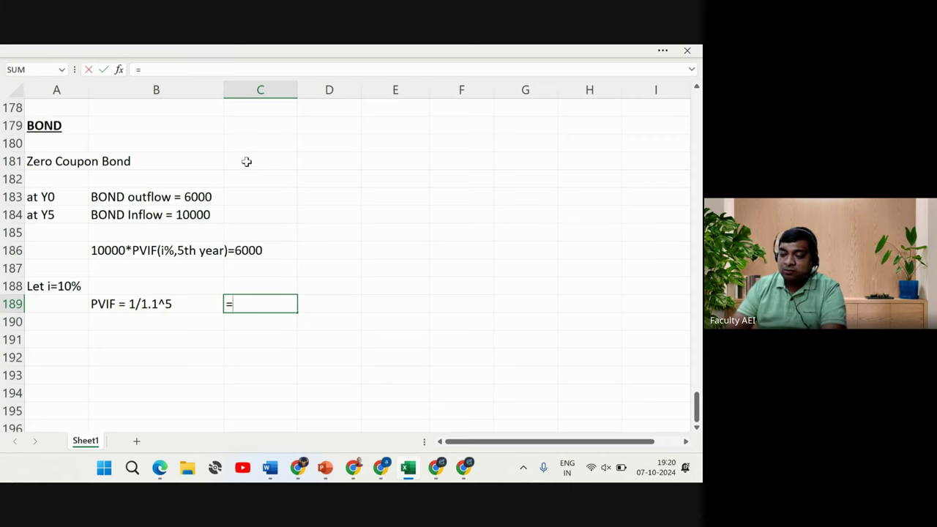
type("1/1.1^5")
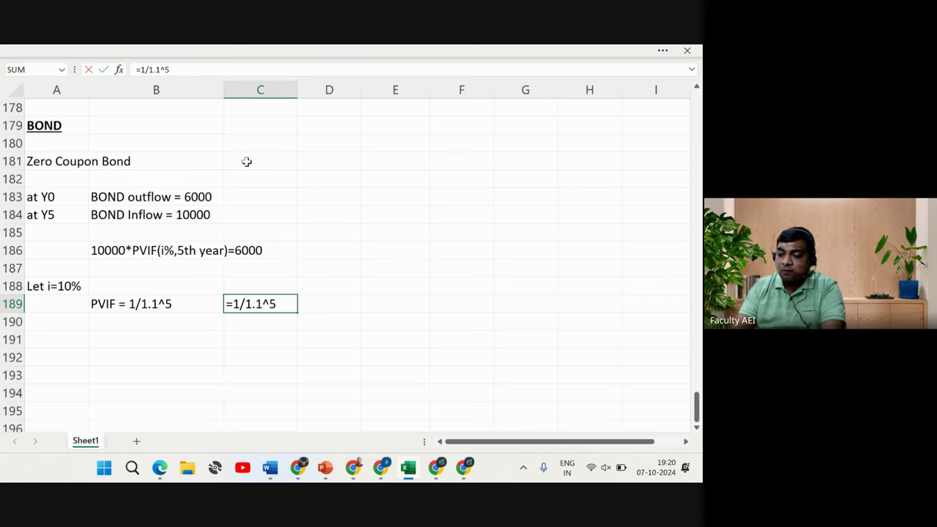
key("Return")
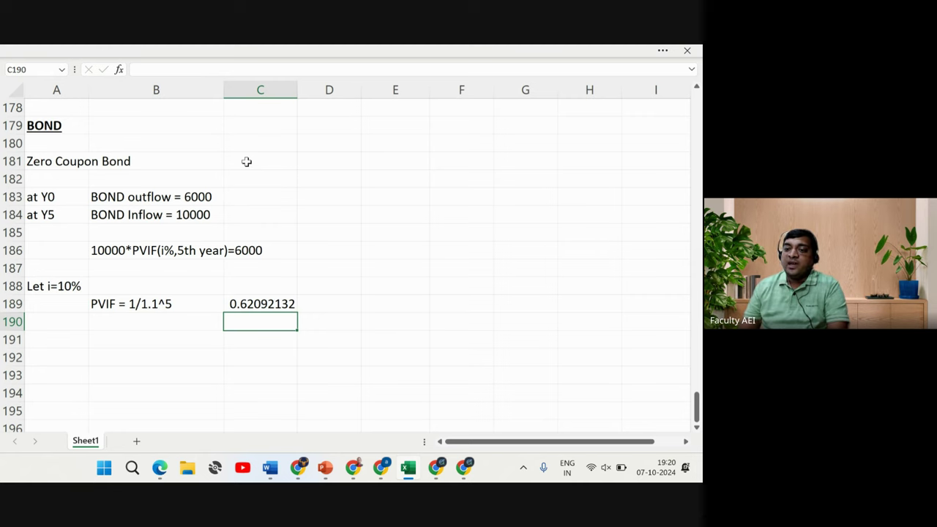
key("Left")
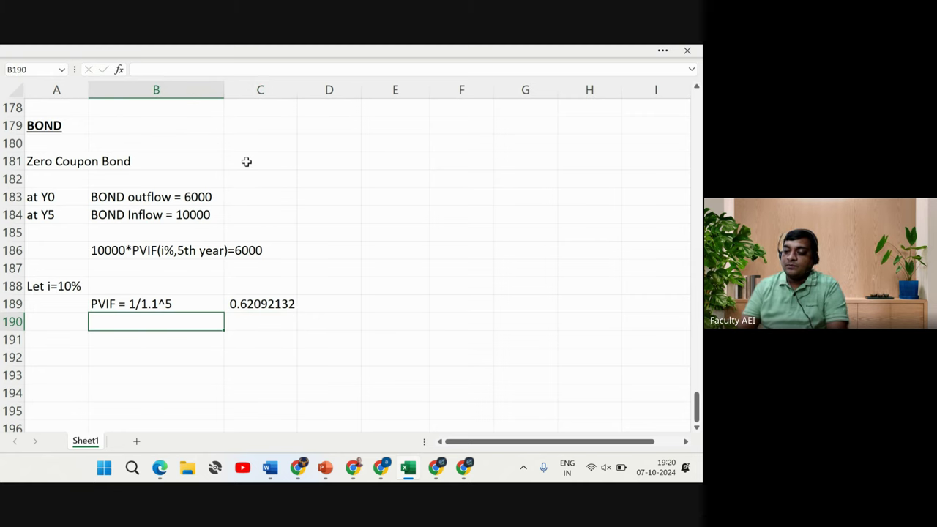
type("LHS")
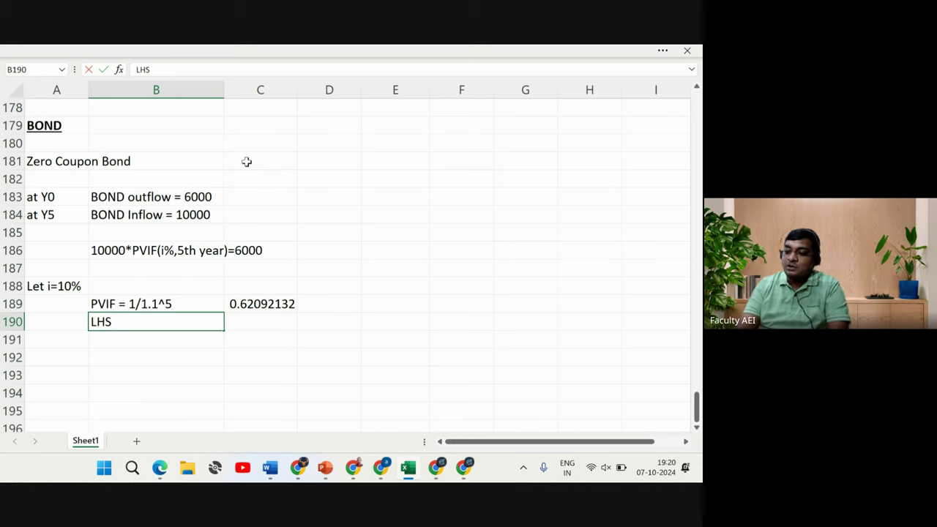
type(" =")
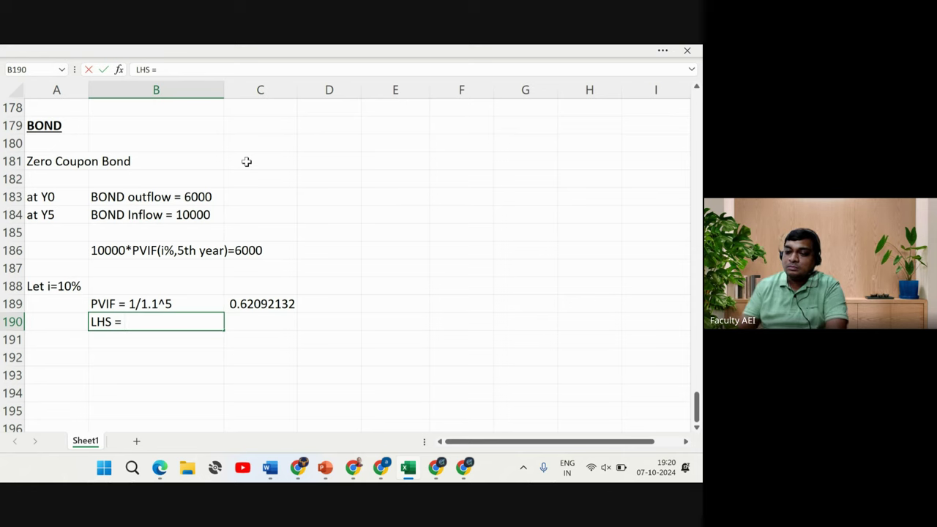
type(" 10000")
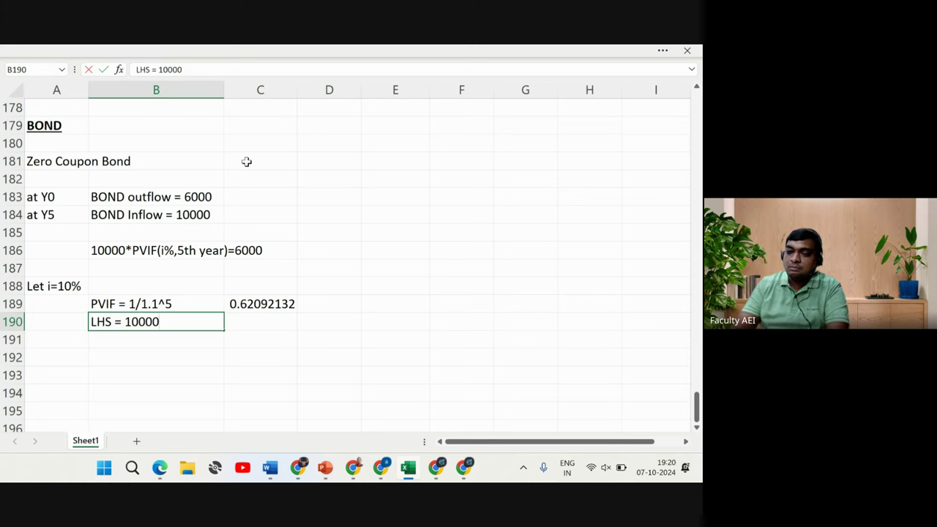
key("BackSpace")
key("BackSpace")
key("BackSpace")
key("BackSpace")
key("BackSpace")
key("BackSpace")
key("BackSpace")
key("BackSpace")
key("BackSpace")
key("BackSpace")
key("BackSpace")
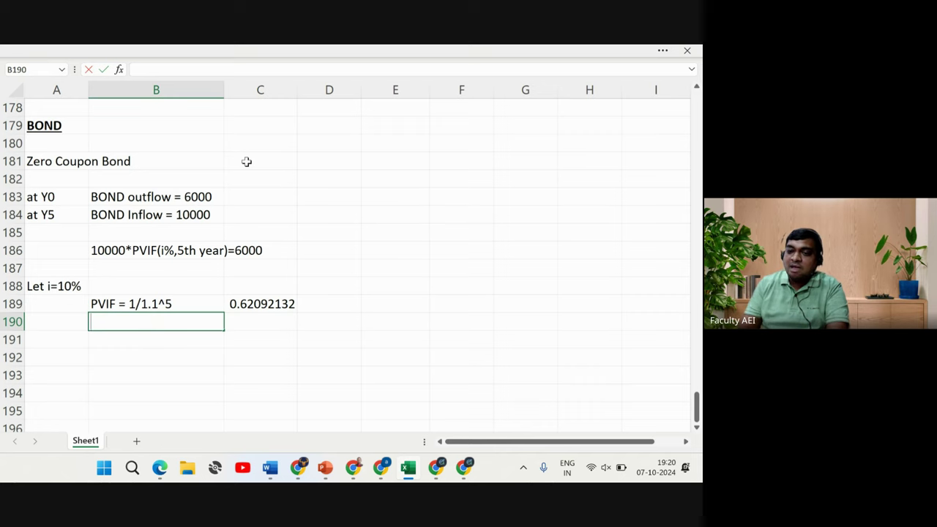
key("Left")
key("Right")
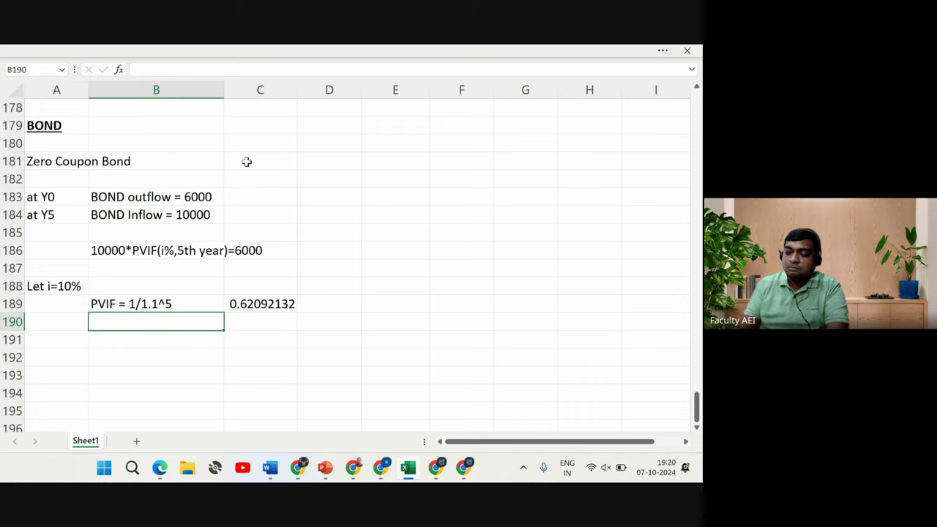
Label B190 "LHS" and calculate the equation's left-hand side beside it in C190 with =C189*10000
type("LHS")
key("Tab")
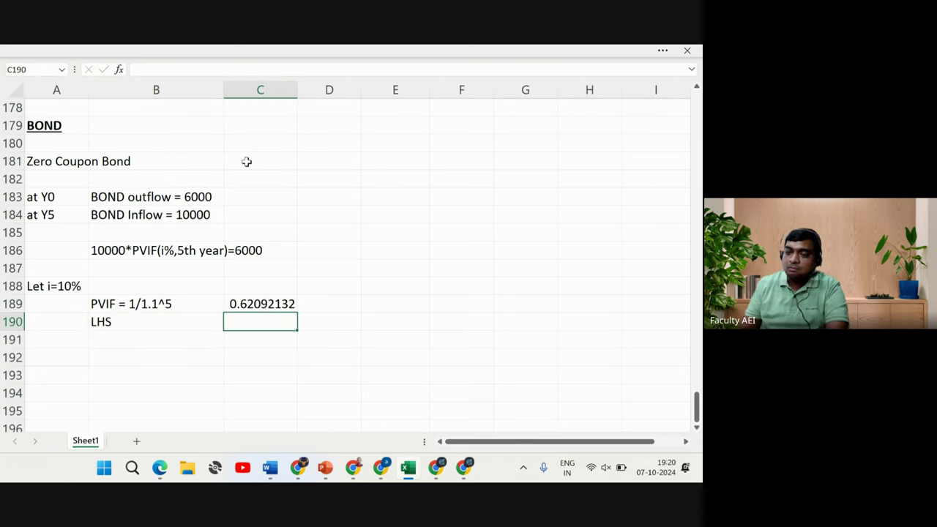
type("=")
key("Up")
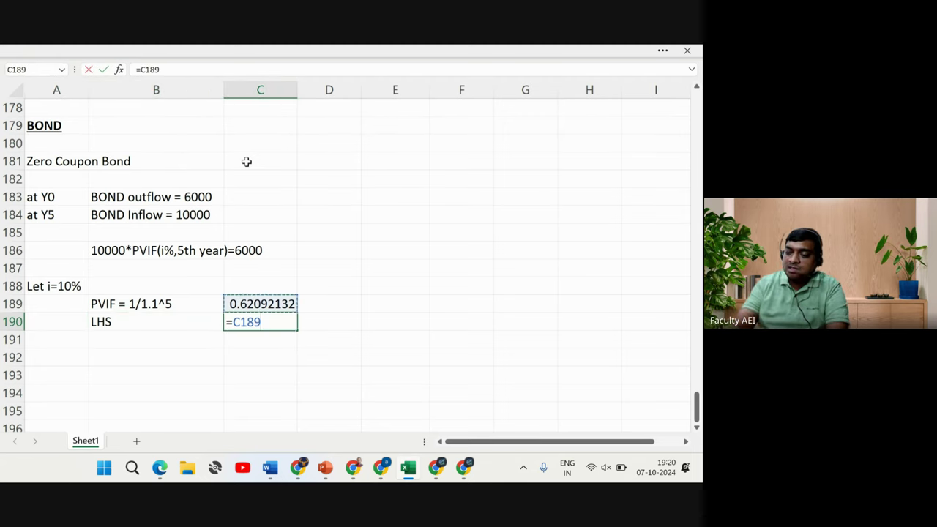
type("*10000")
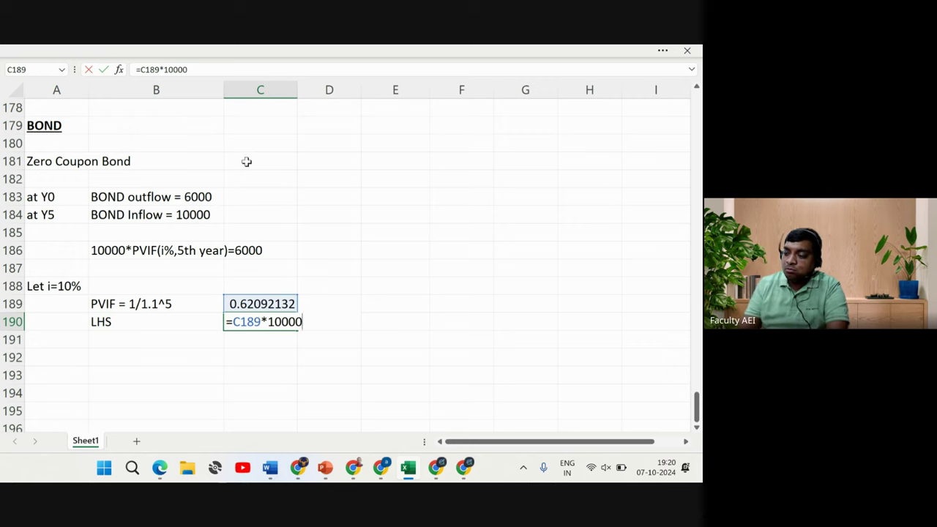
key("Return")
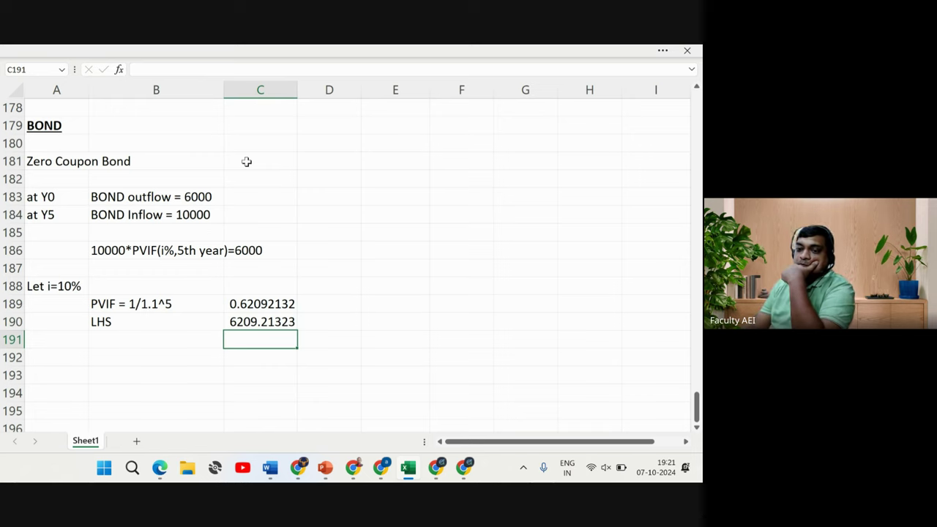
Enter a second trial rate assumption, "Let i=11%", in E188, level with the 10% assumption
key("Up")
key("Up")
key("Up")
key("Right")
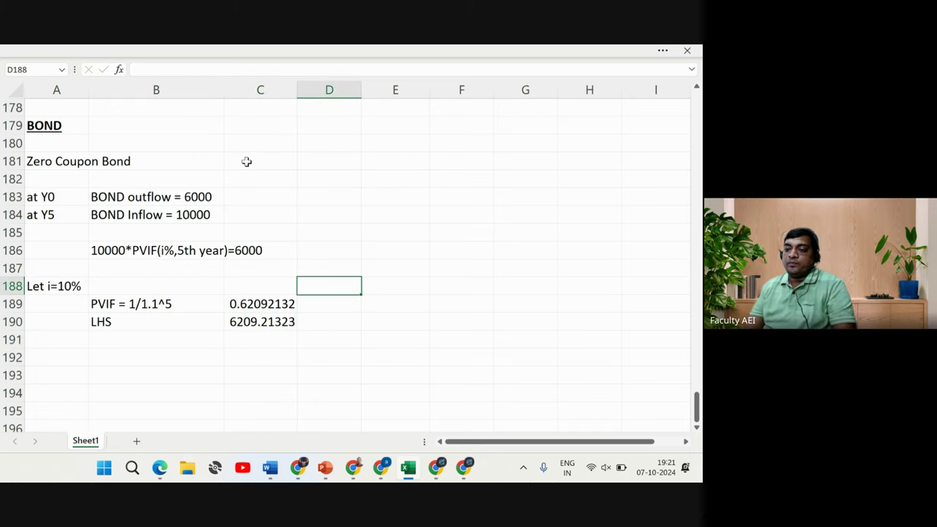
key("Right")
type("Let")
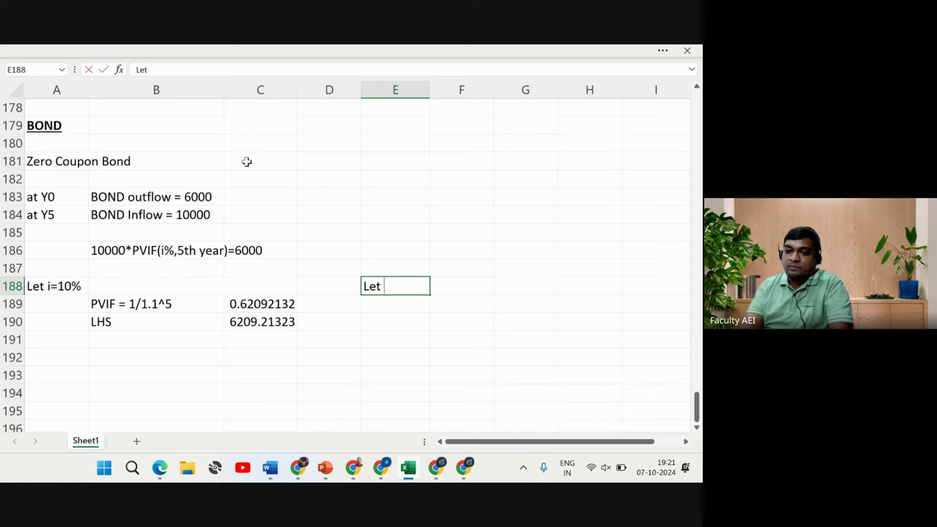
type(" i=")
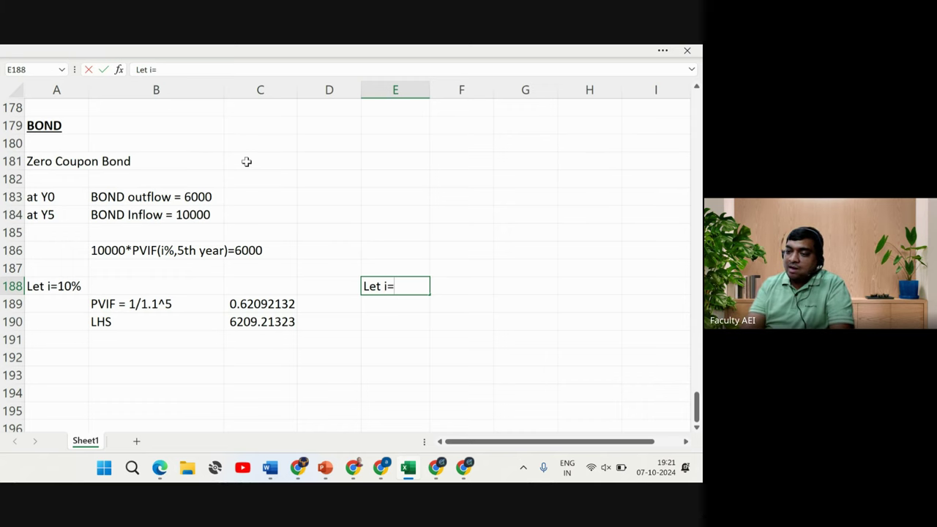
type("11%")
key("Return")
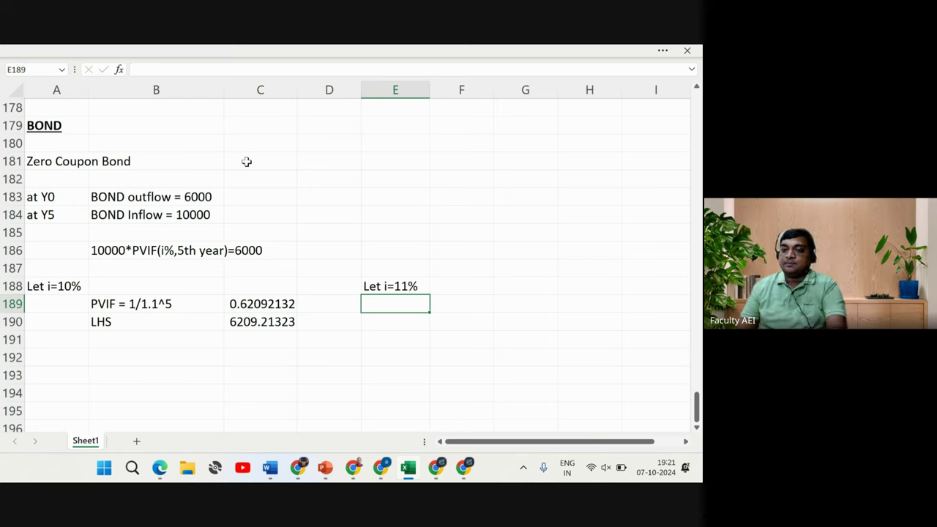
Enter the label "PVIF = 1/1.11^5" in E189, under the 11% trial rate assumption
type("PVIF")
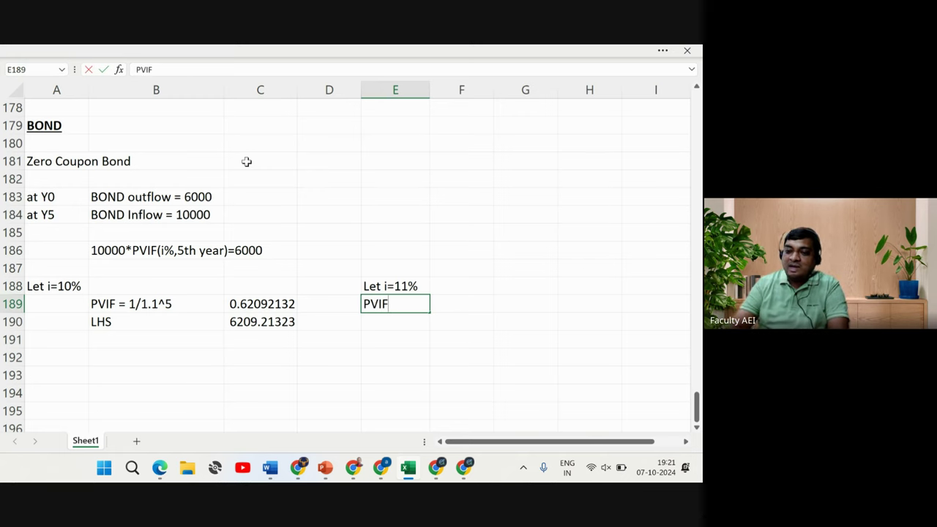
type(" =")
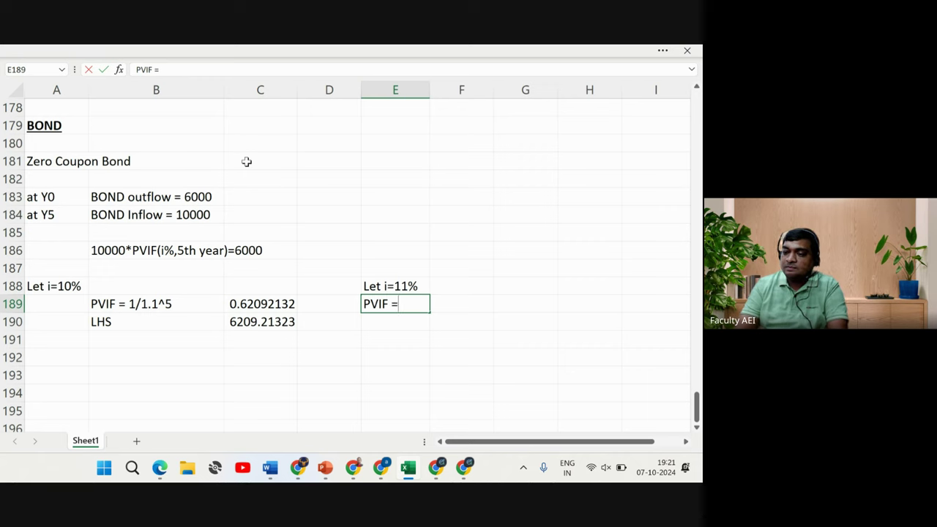
type(" 1/1.")
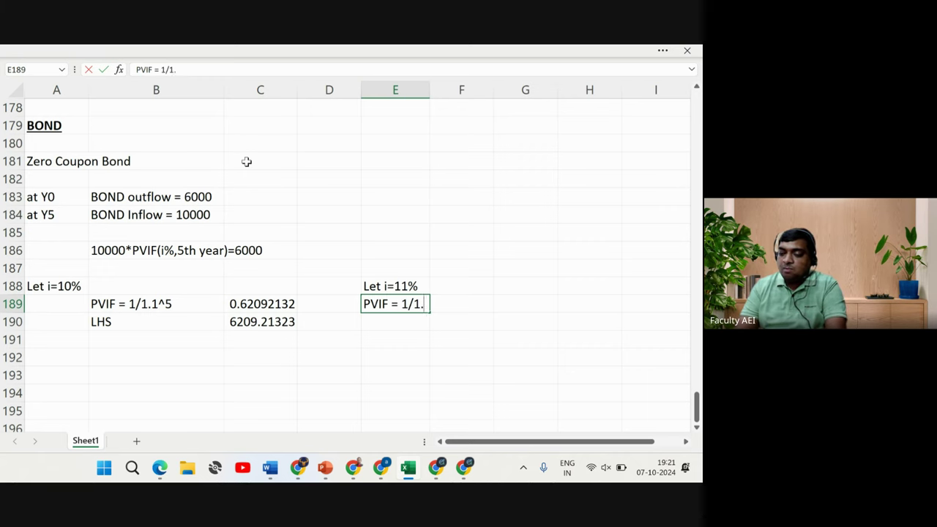
type("1^")
key("BackSpace")
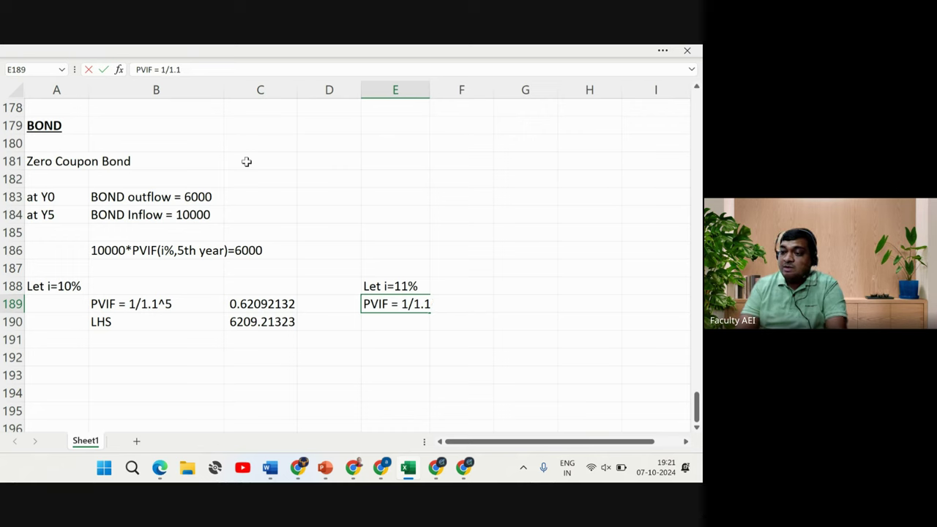
type("1^")
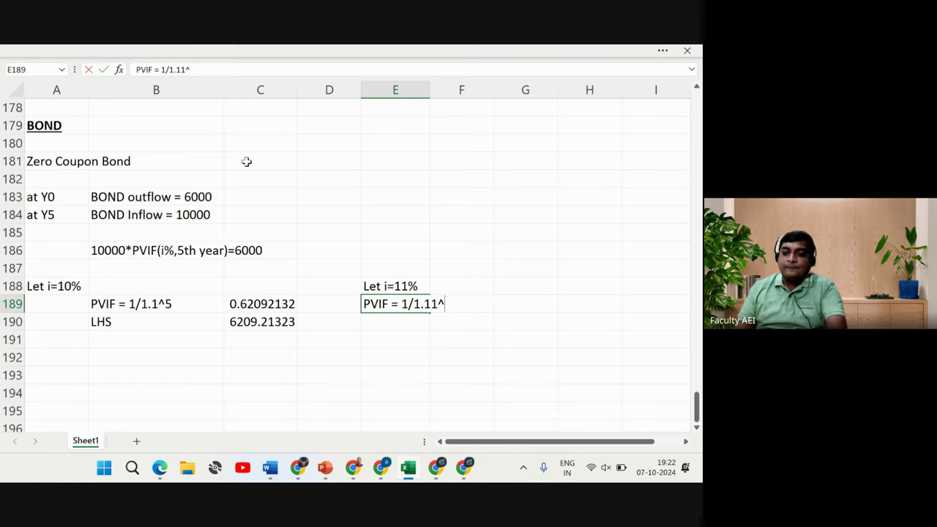
type("5")
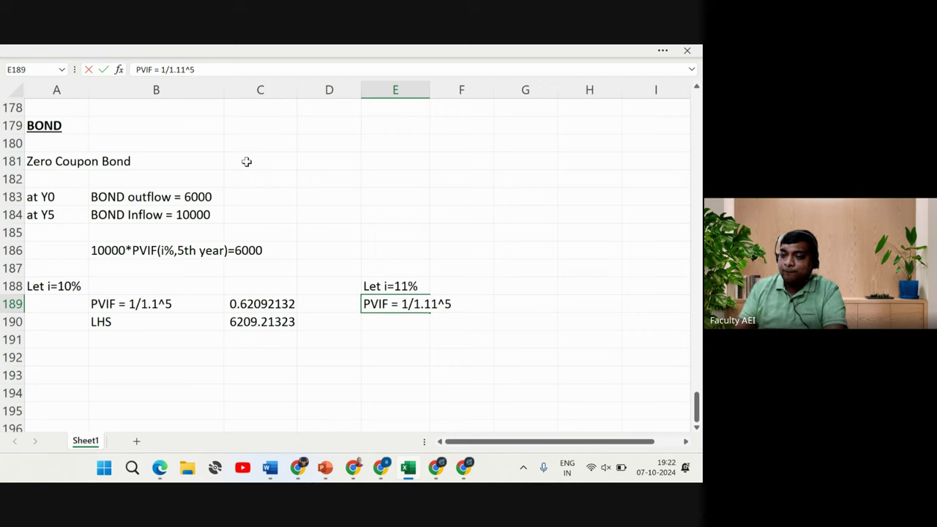
key("Return")
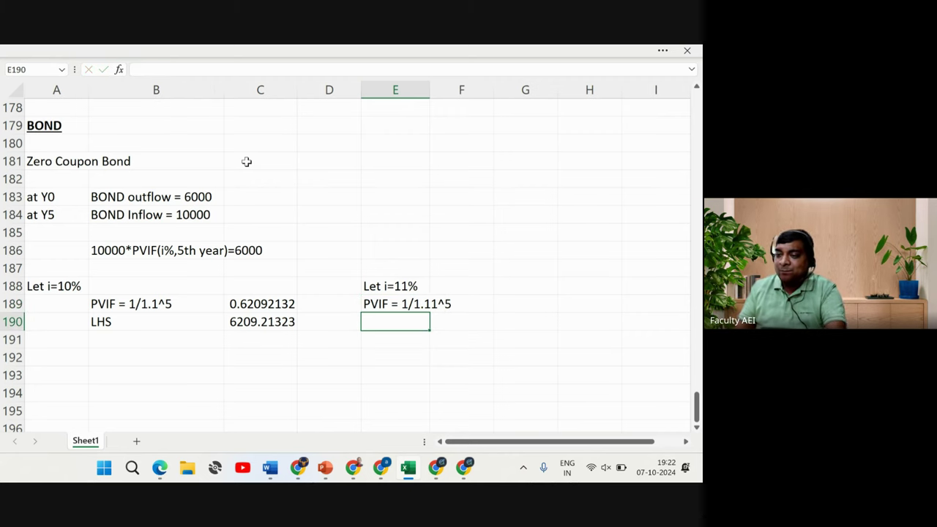
Calculate the 11% present value factor in G189 with the formula =1/1.11^5
key("Up")
key("Right")
key("Right")
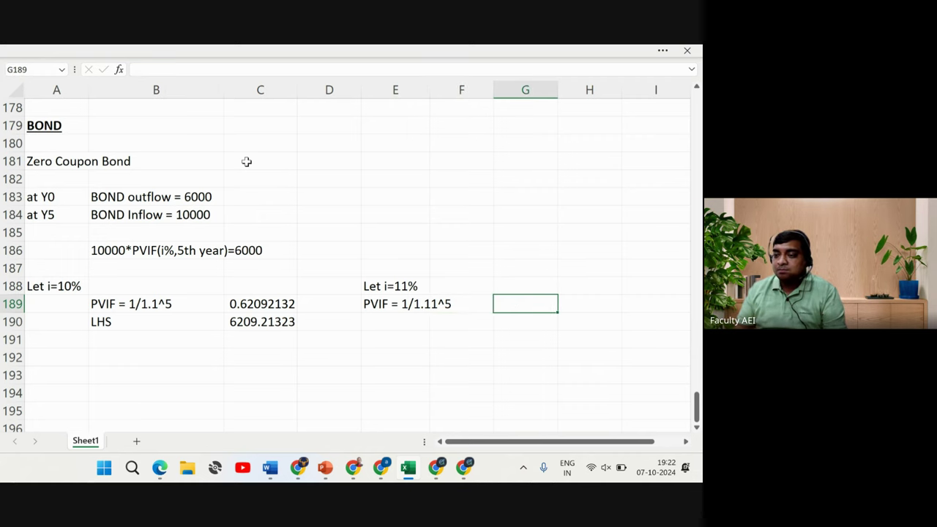
type("=1")
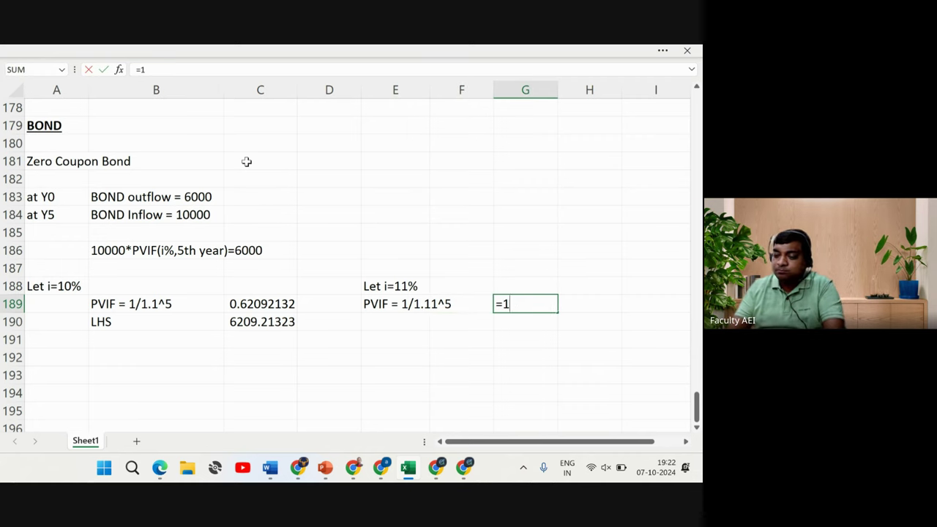
type("/1.11")
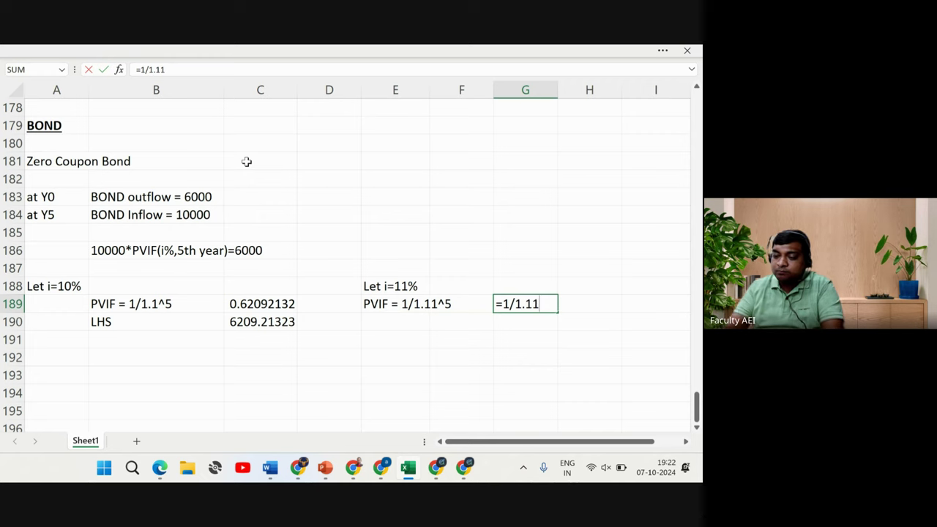
type("^5")
key("Return")
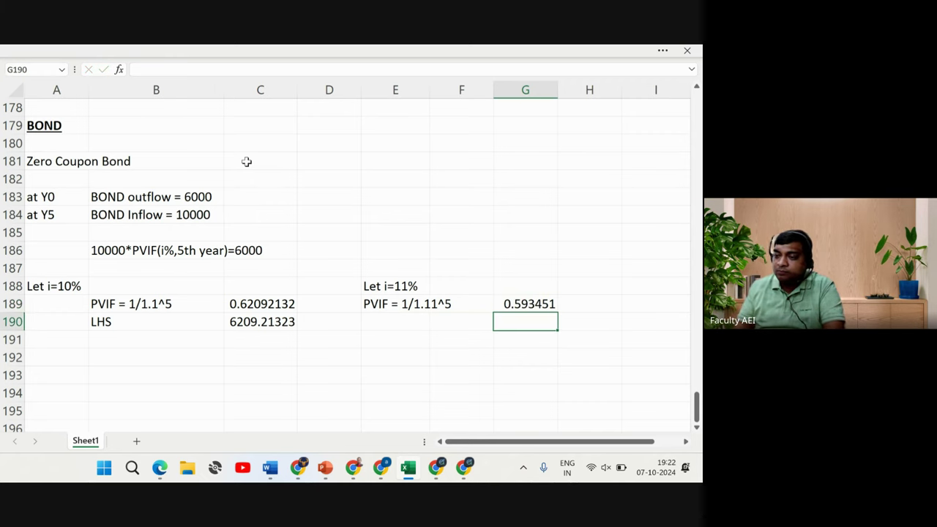
Copy the "LHS" label from B190 to E190 for the 11% trial
key("Left")
key("Left")
key("Left")
key("Left")
key("Left")
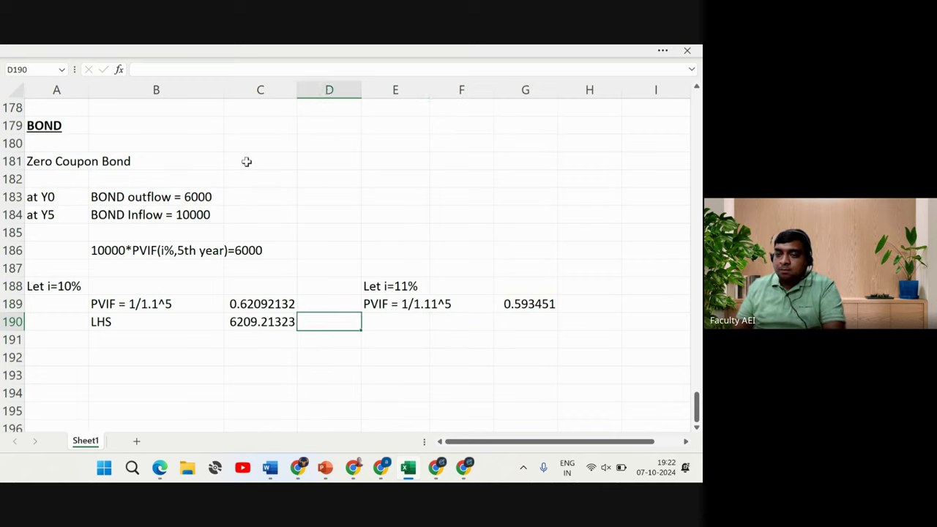
key("ctrl+c")
key("Right")
key("Right")
key("Right")
key("ctrl+v")
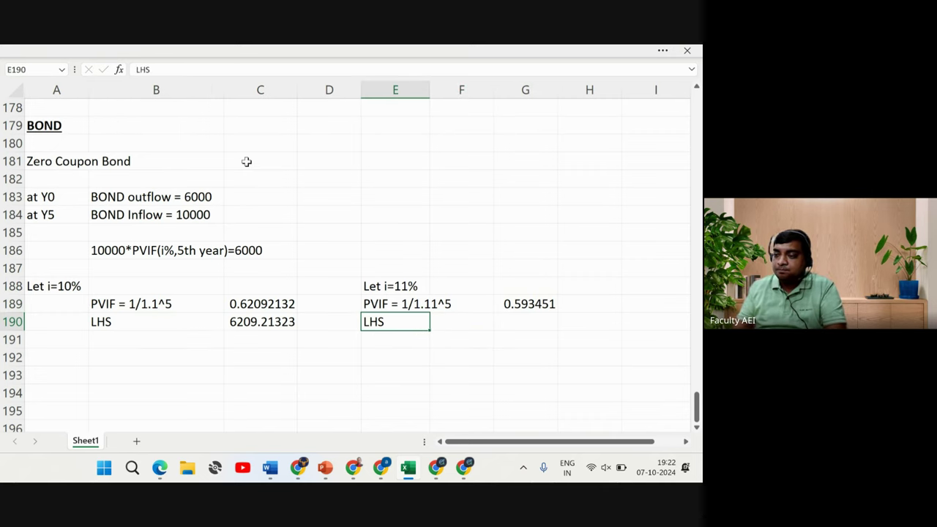
Calculate the left-hand side for the 11% trial in G190 with =G189*10000
key("Right")
key("Right")
type("=")
key("Up")
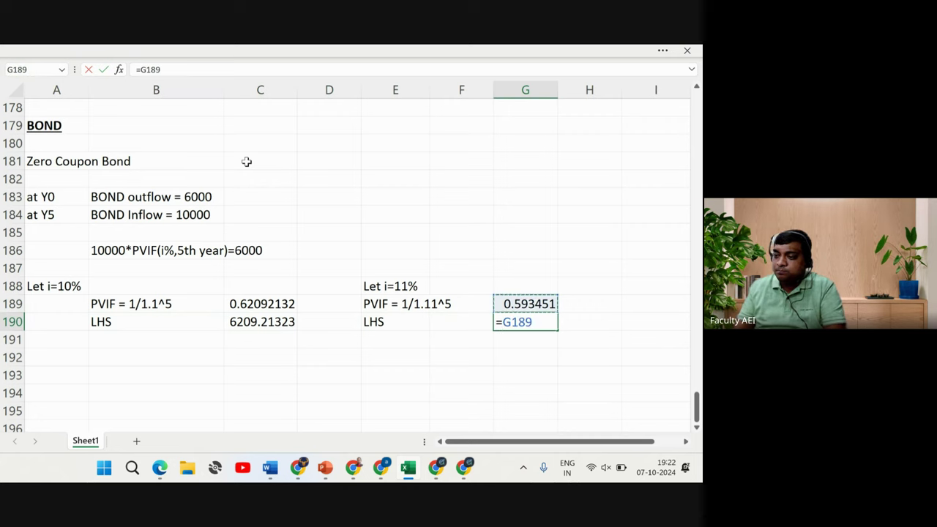
type("*100000")
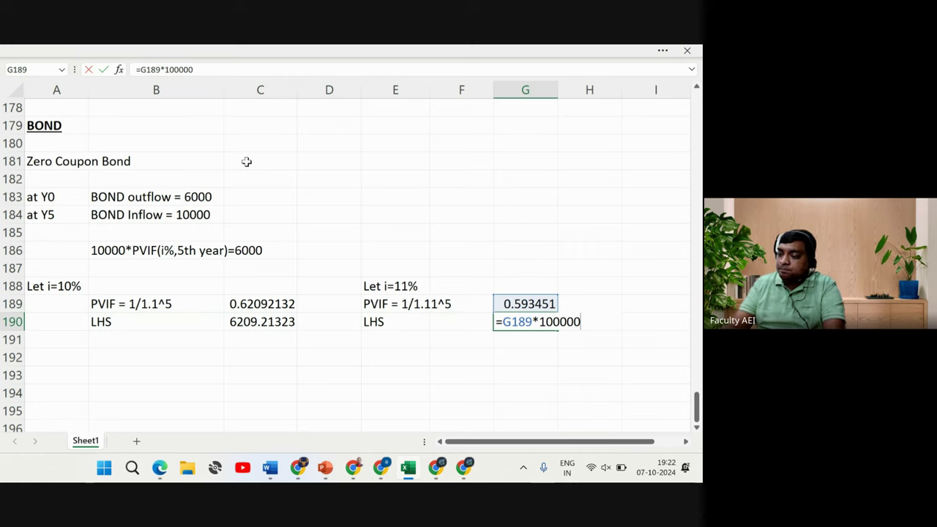
key("Return")
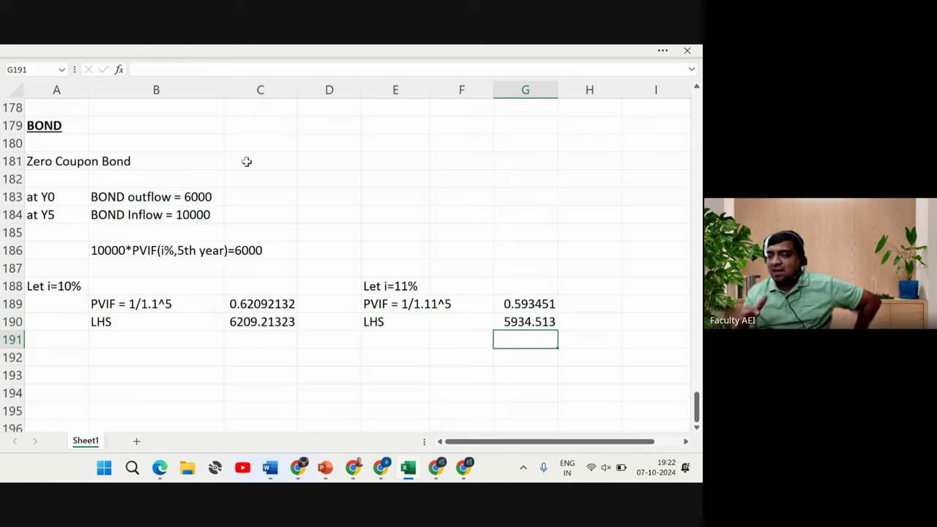
Compare the left-hand-side values of the 10% and 11% trials in row 190 with the 6000 outflow
key("Left")
key("Left")
key("Left")
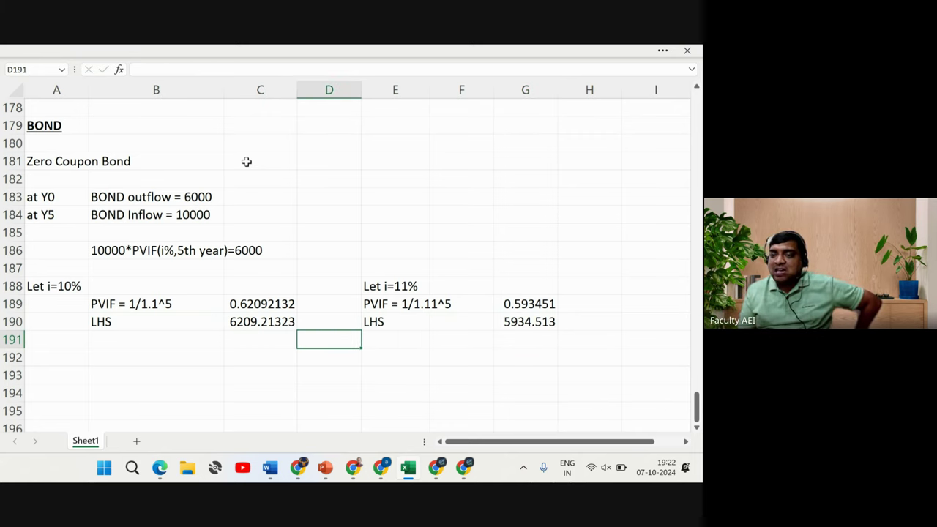
key("Up")
key("Left")
key("Right")
key("Right")
key("Right")
key("Right")
key("Down")
key("Left")
key("Left")
key("Left")
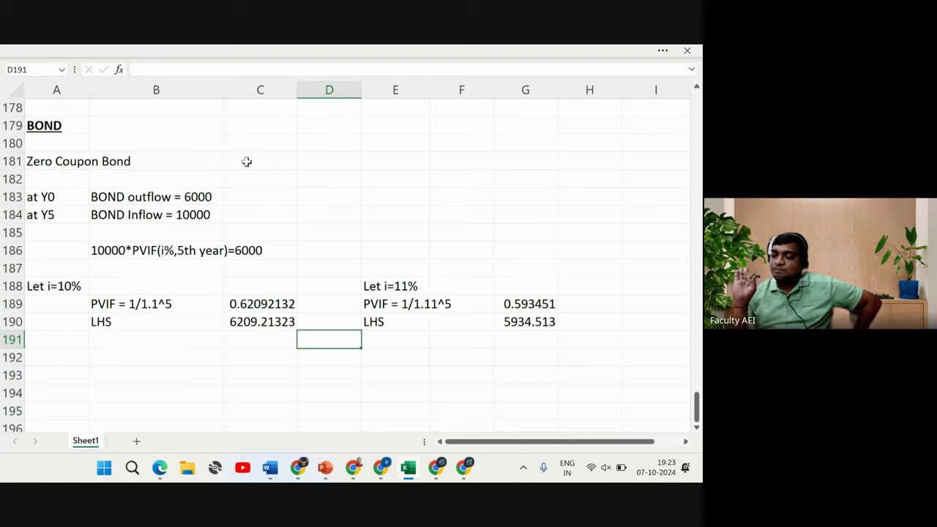
Enter the new section heading "Coupon paying BOND" in A193, below the zero coupon bond example
key("Down")
key("Down")
key("Down")
key("Down")
key("Down")
key("Down")
key("Down")
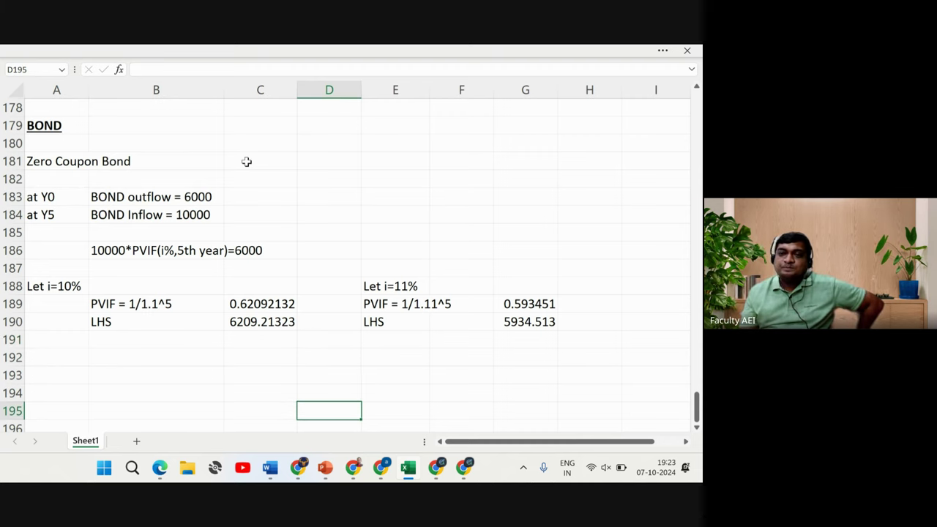
key("Up")
key("Up")
key("Up")
key("Up")
key("Up")
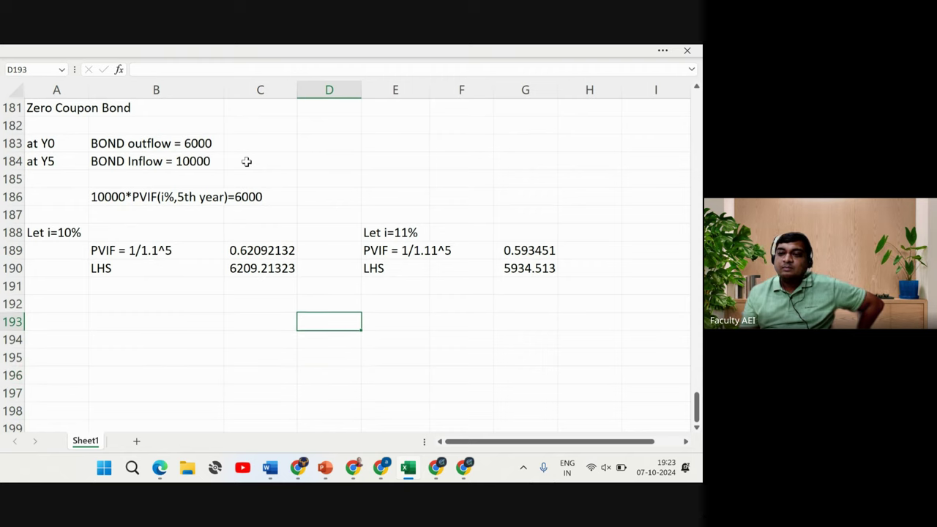
key("Left")
key("Left")
key("Left")
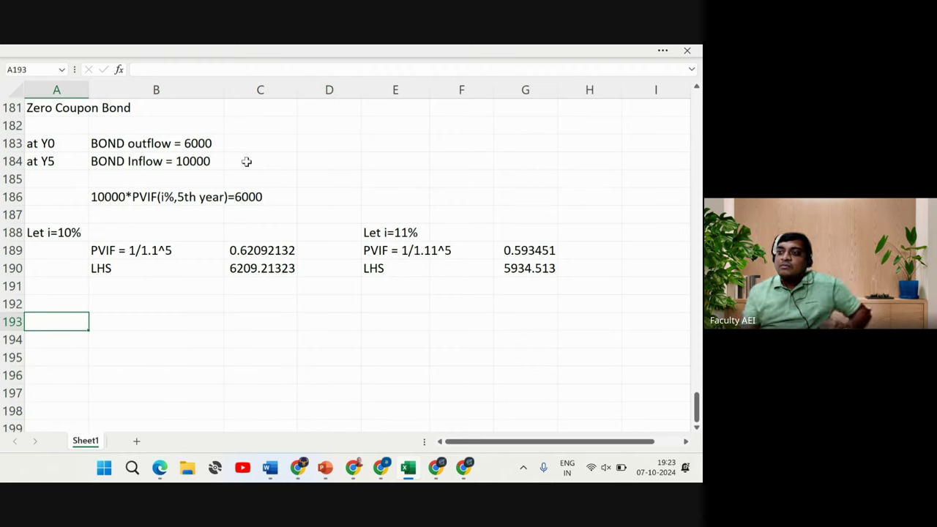
type("Coupo")
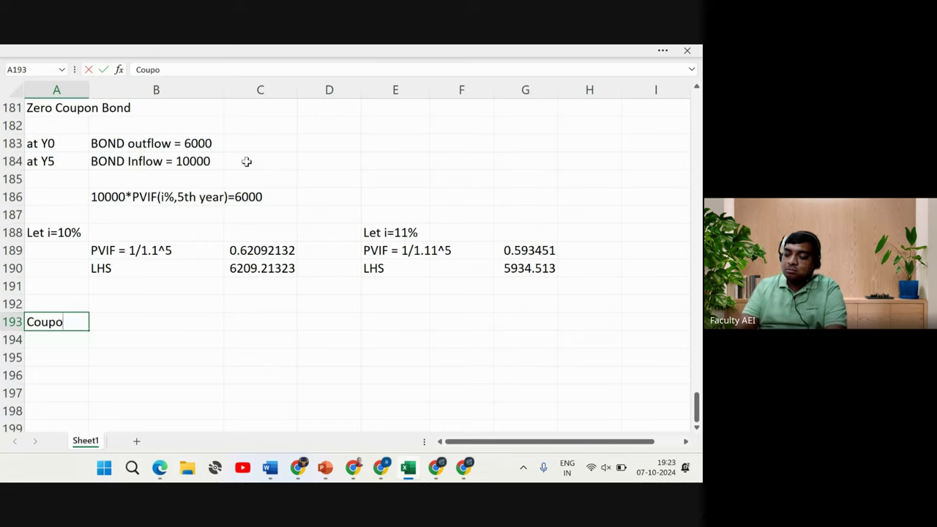
type("n paying ")
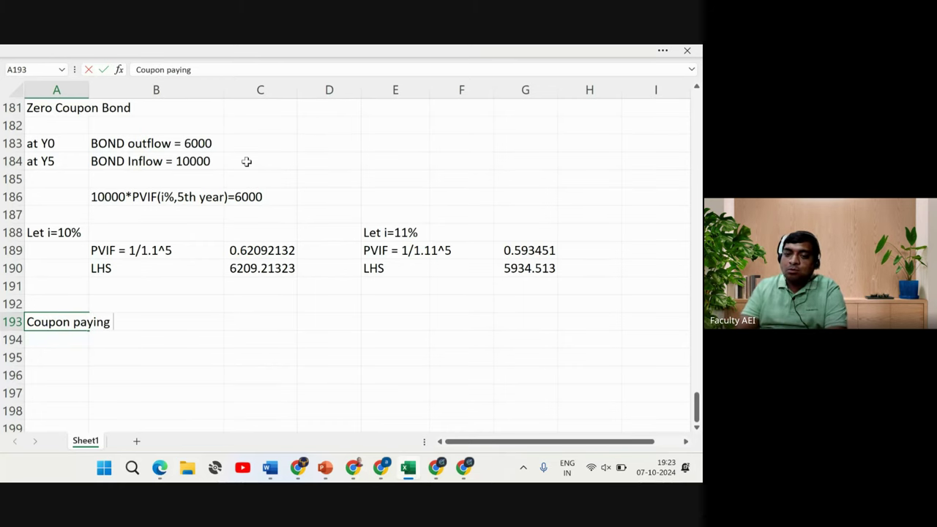
type("BOND")
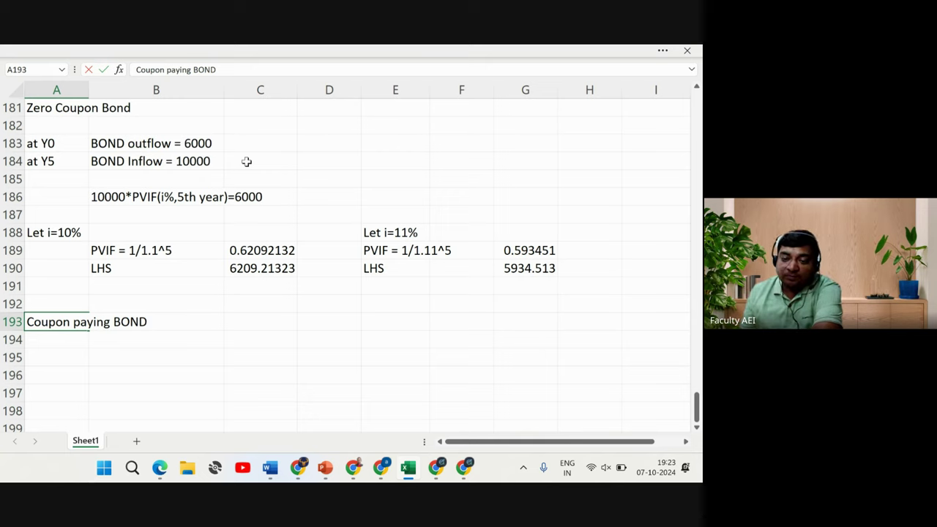
key("Return")
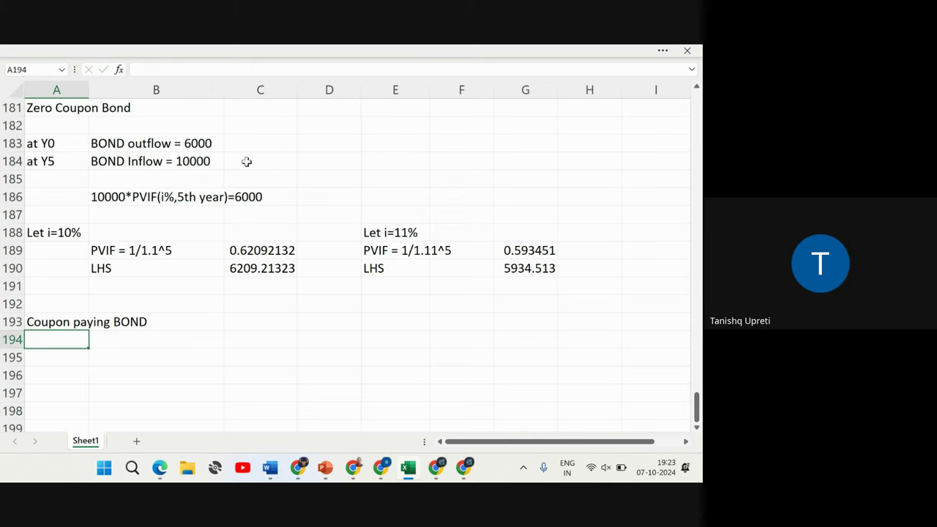
Format the "Coupon paying BOND" heading in A193 as bold and underlined
key("Up")
key("ctrl+b")
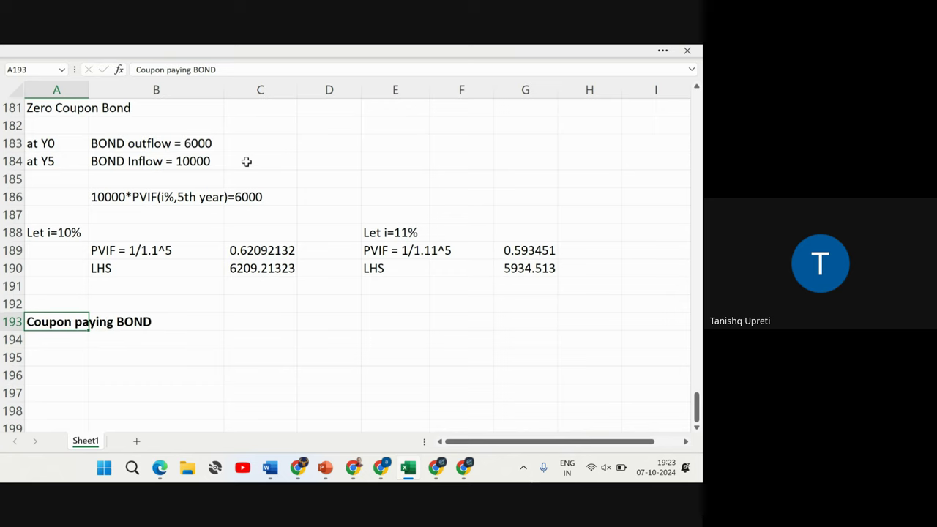
key("ctrl+u")
Format the "Zero Coupon Bond" heading in A181 as bold and underlined
key("Up")
key("Up")
key("Up")
key("Up")
key("Up")
key("Up")
key("Up")
key("Up")
key("Up")
key("Up")
key("Up")
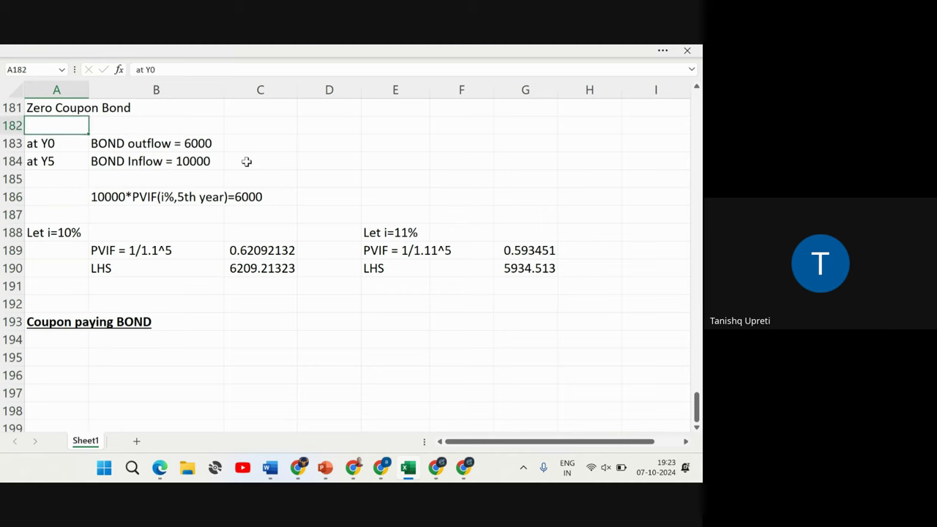
key("Up")
key("ctrl+b")
key("ctrl+u")
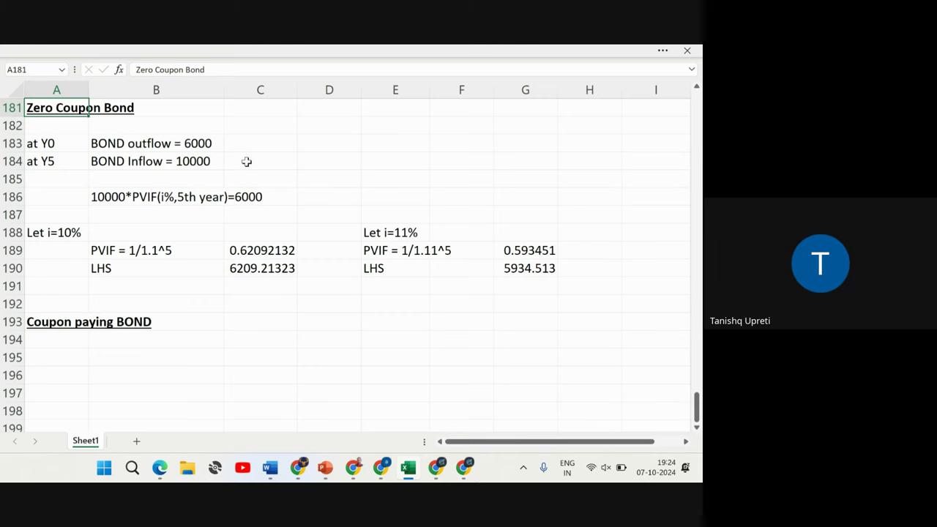
key("Up")
key("Up")
key("Down")
key("Down")
key("Down")
key("Down")
key("Down")
key("Down")
key("Down")
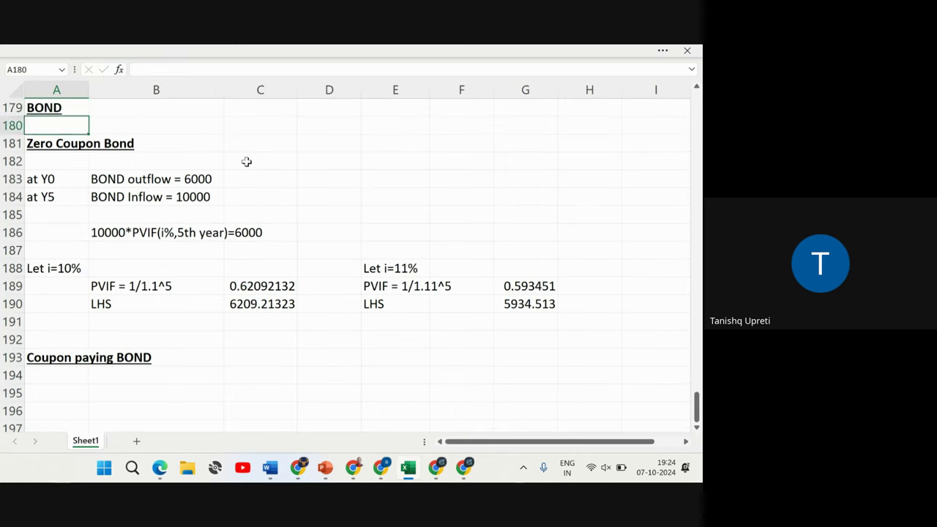
key("Down")
key("Down")
key("Down")
key("Down")
key("Down")
key("Down")
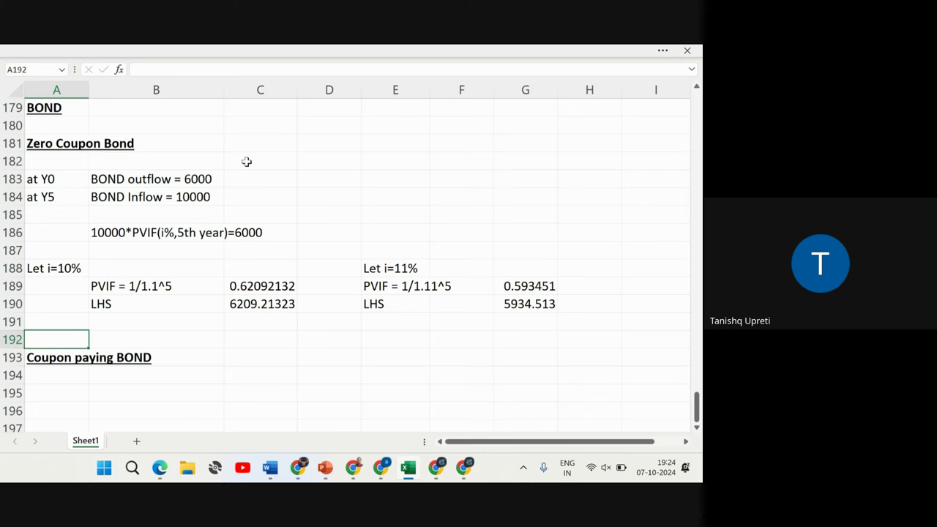
key("Right")
key("Right")
key("Right")
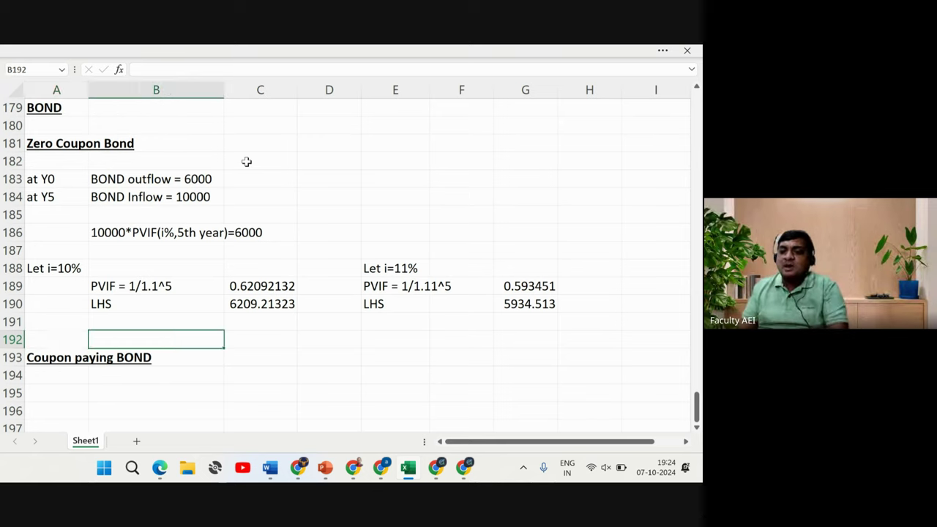
Enter the future value formula note "FV = PV*FVIF(i%,n year)" in E182, beside the zero coupon bond example
key("Up")
key("Up")
key("Up")
key("Up")
key("Up")
key("Up")
key("Up")
key("Up")
key("Up")
key("Up")
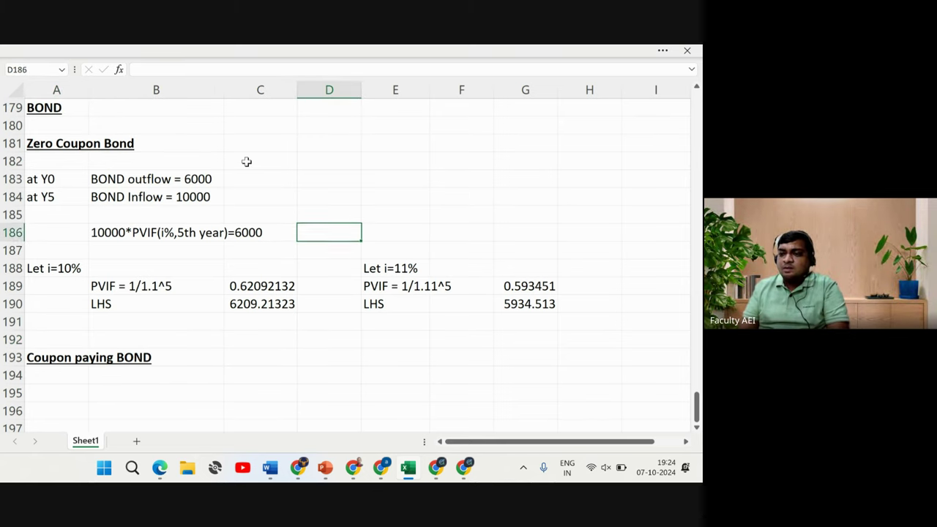
key("Right")
type("F")
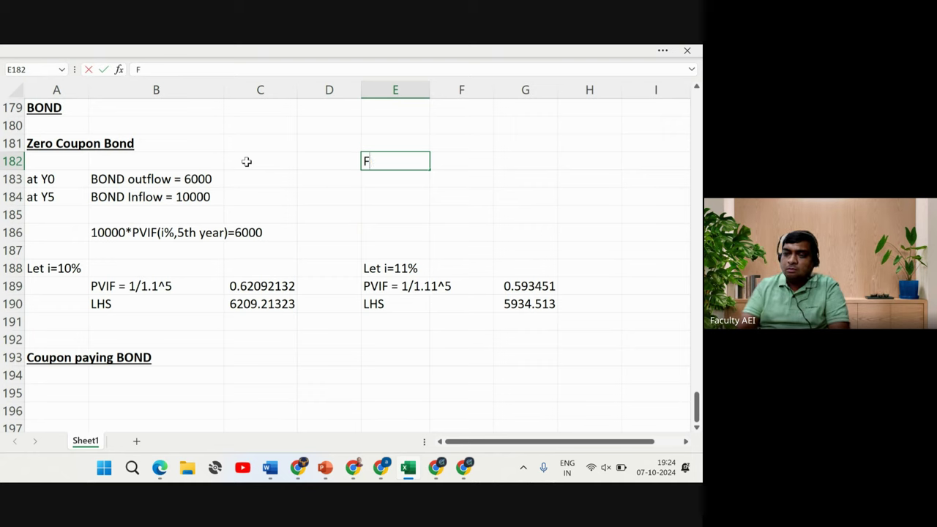
type("V = ")
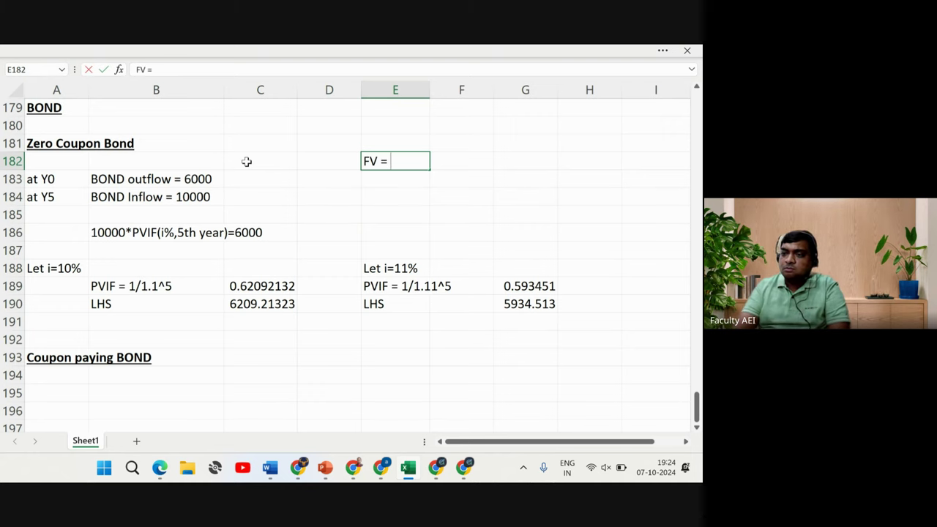
type("P")
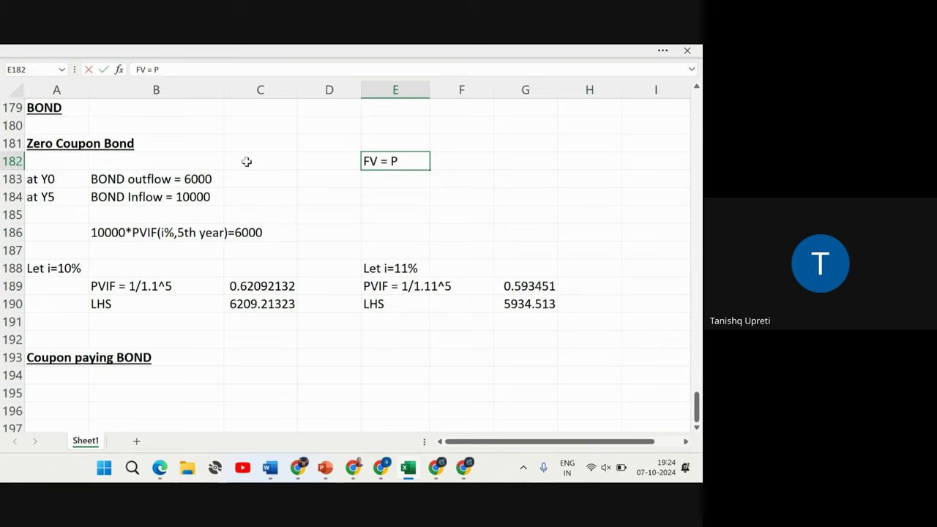
type("V*P")
key("BackSpace")
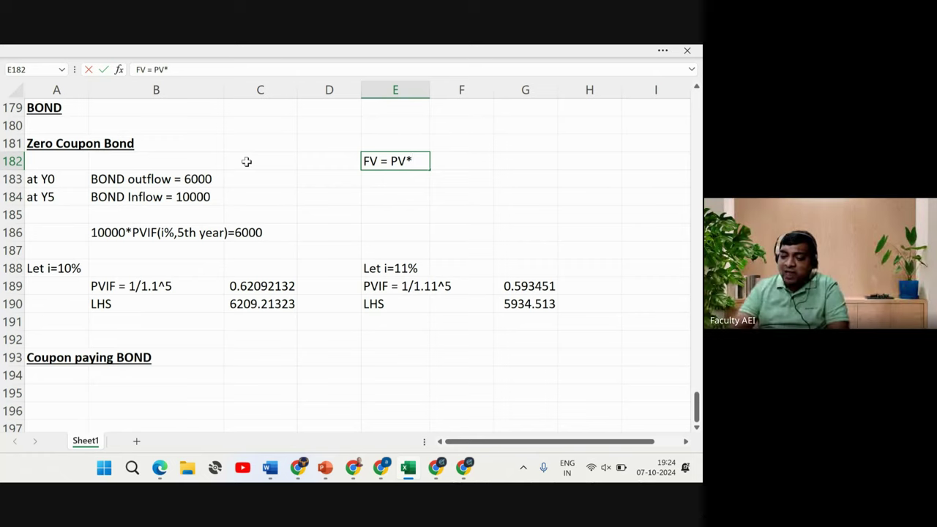
type("FVIF")
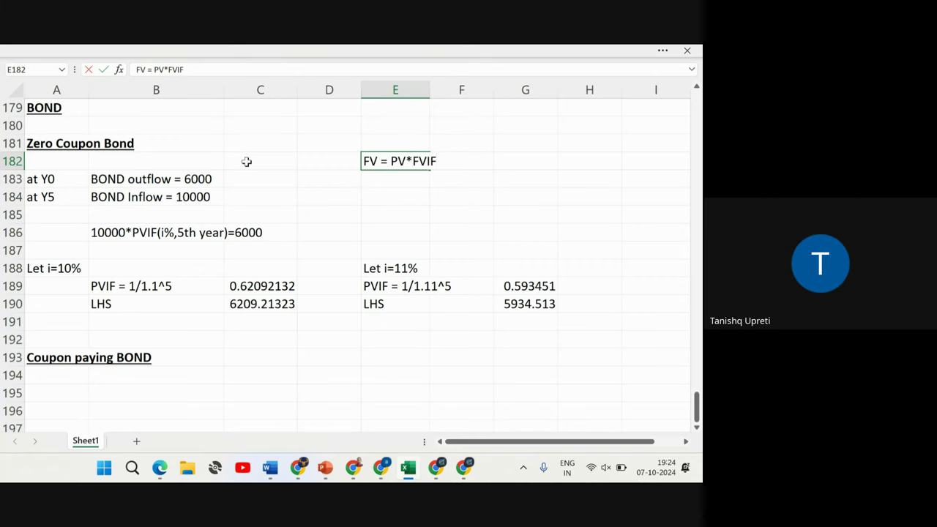
type("(1")
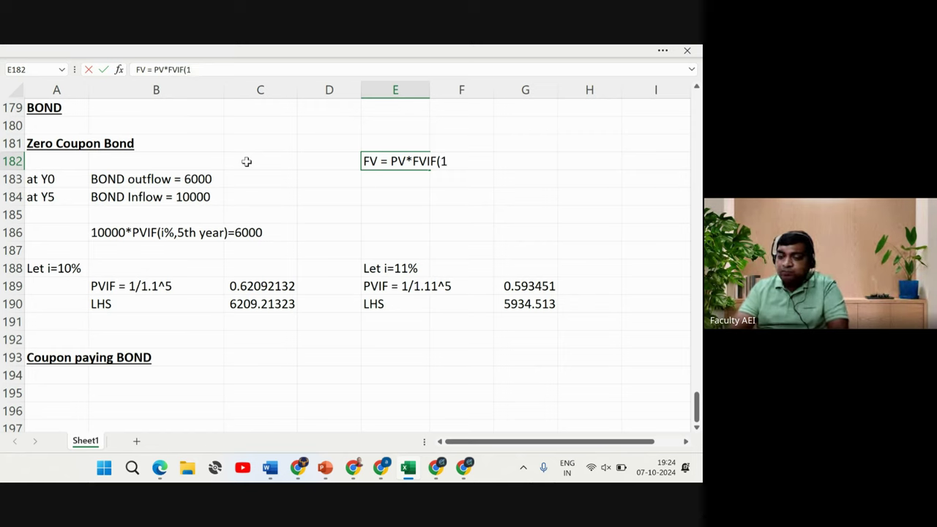
type("%")
key("BackSpace")
key("BackSpace")
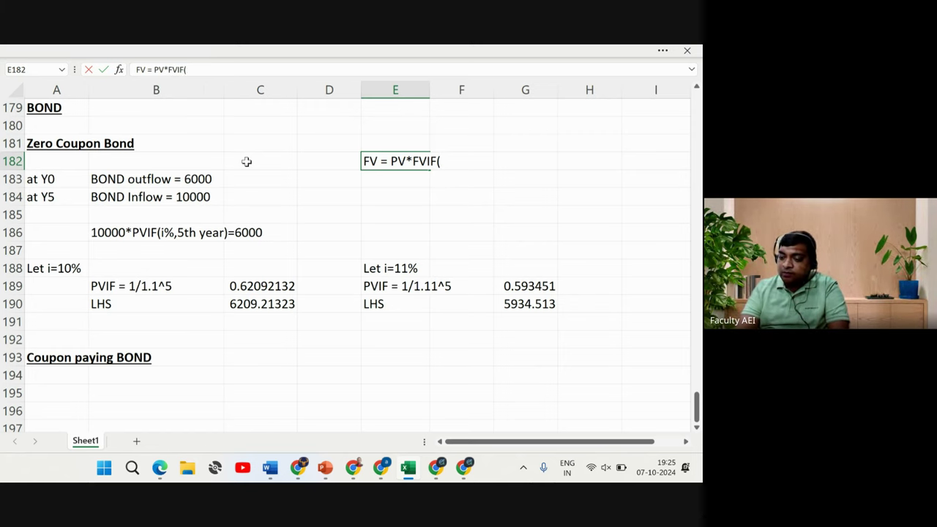
type("i%")
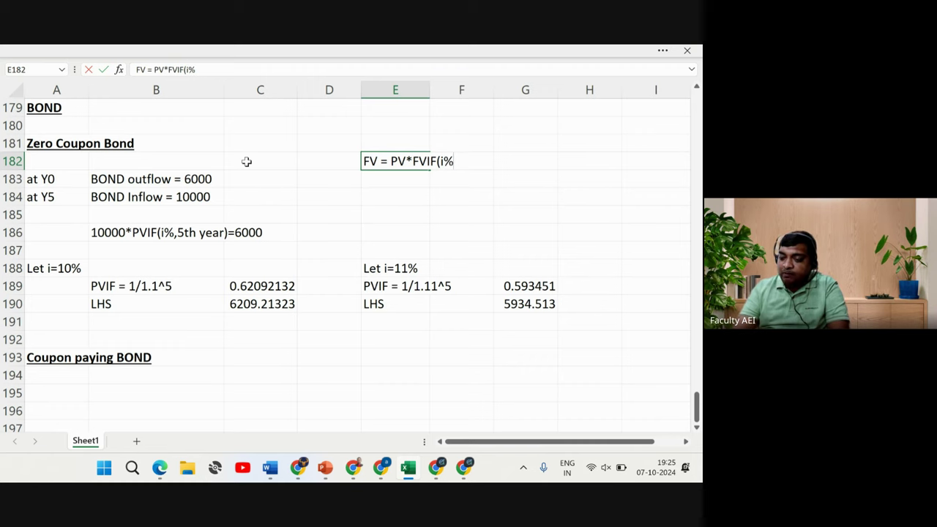
type(",n")
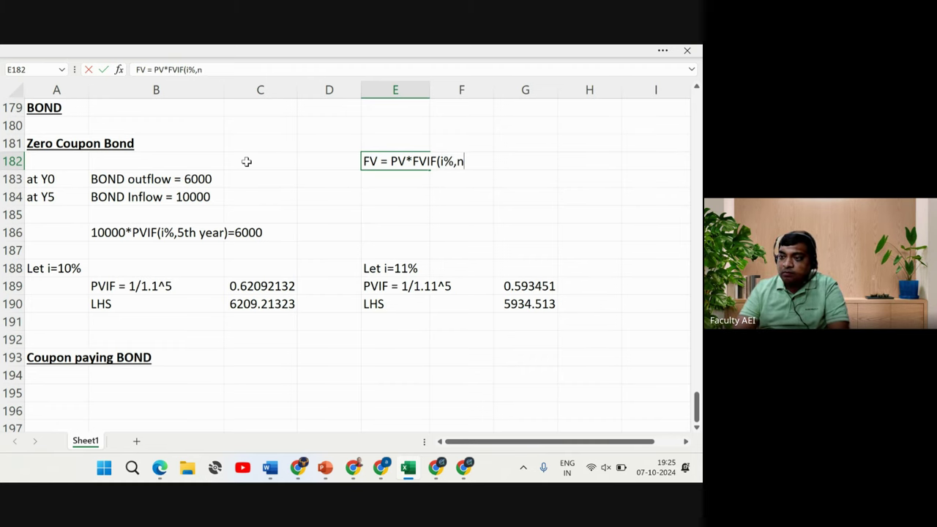
type(" year)")
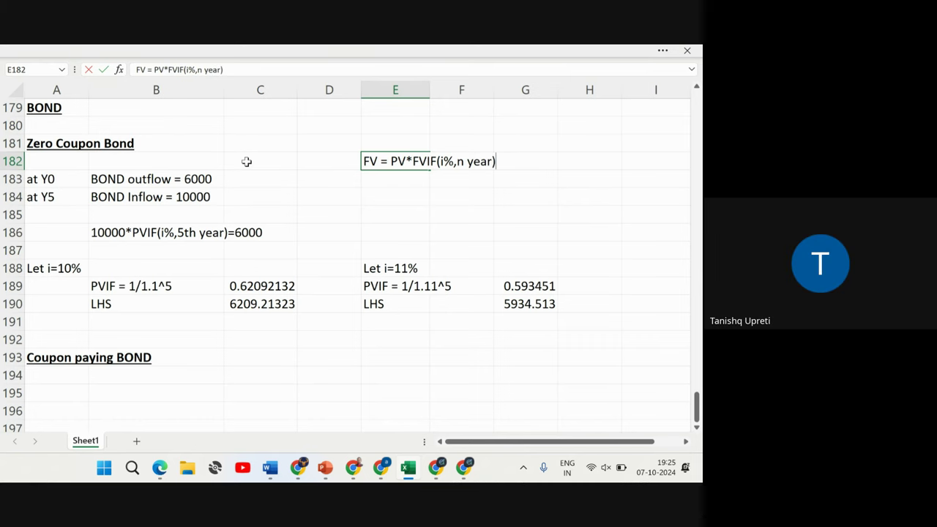
key("Return")
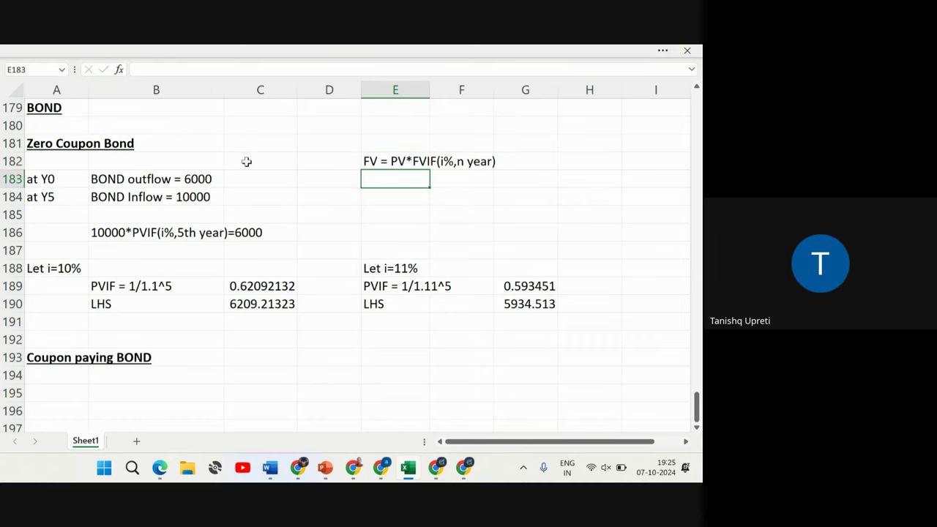
Enter the present value formula note "PV = FV*PVIF(i%, nth year)" in E183, under the FV formula
type("PV = FV*PVIF")
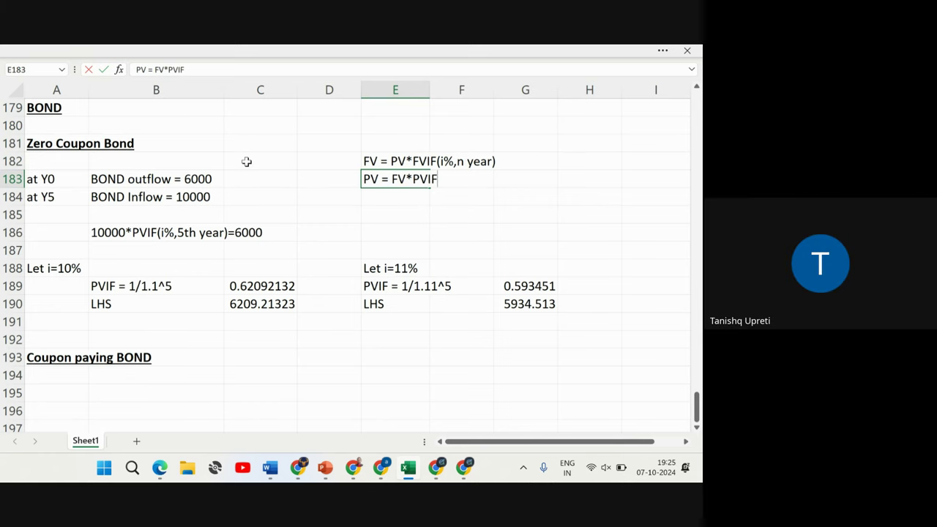
type("(")
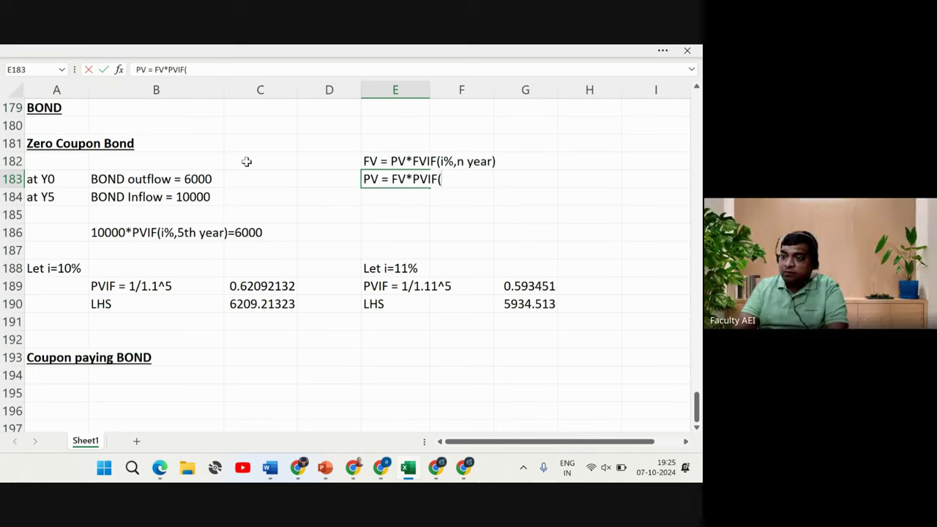
type("i%")
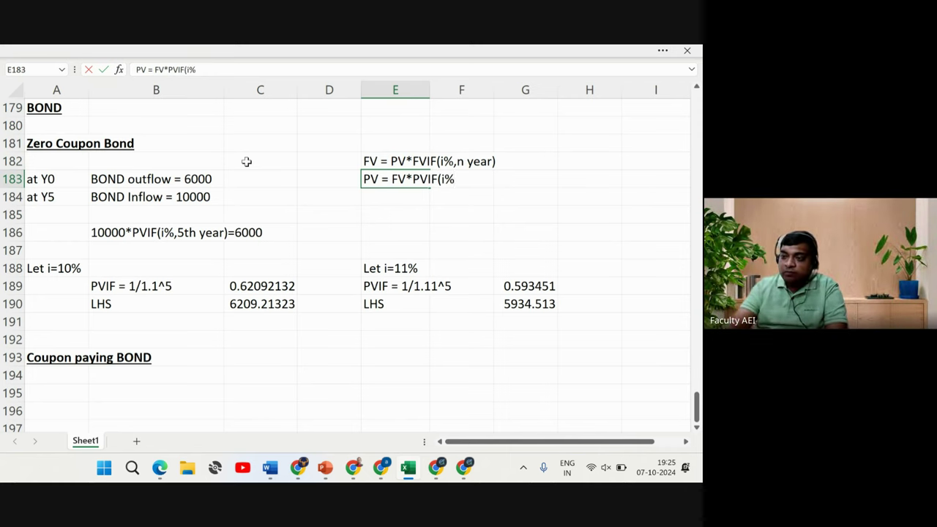
type(", n")
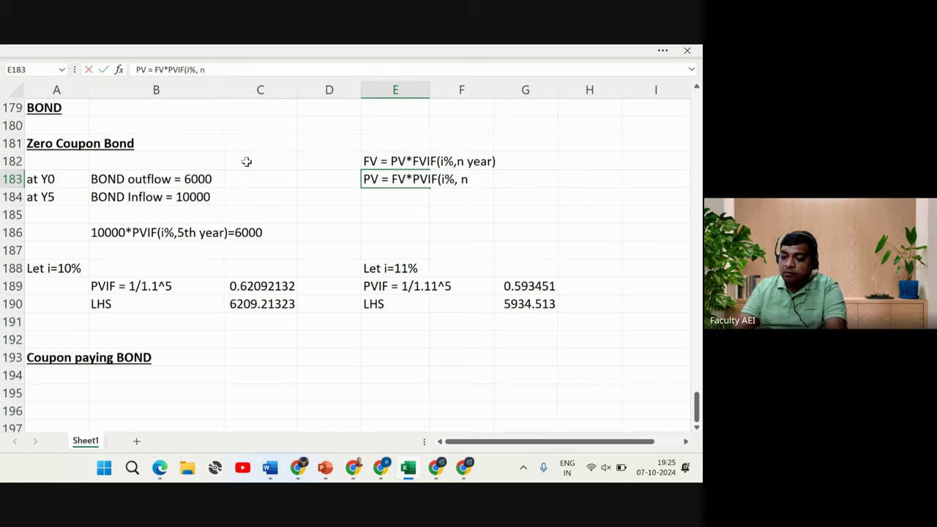
type("th year)")
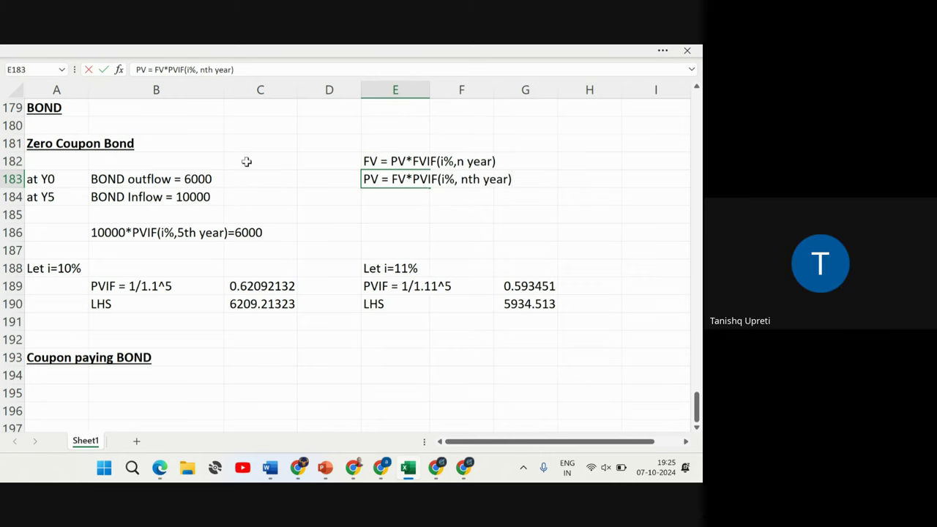
key("Return")
Review the FV and PV formulas against the zero coupon bond's equation in B186, its outflow in B183 and the trial calculations in rows 188 to 190
key("Up")
key("Right")
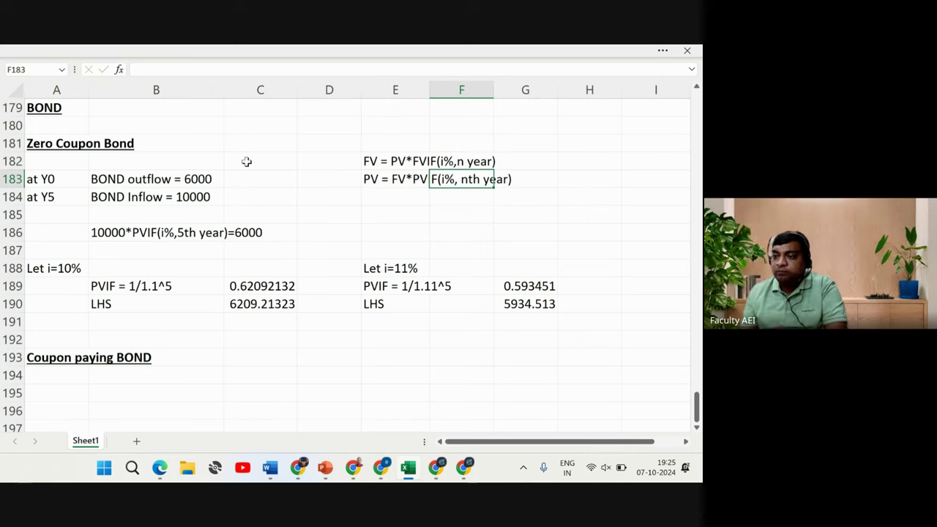
key("Up")
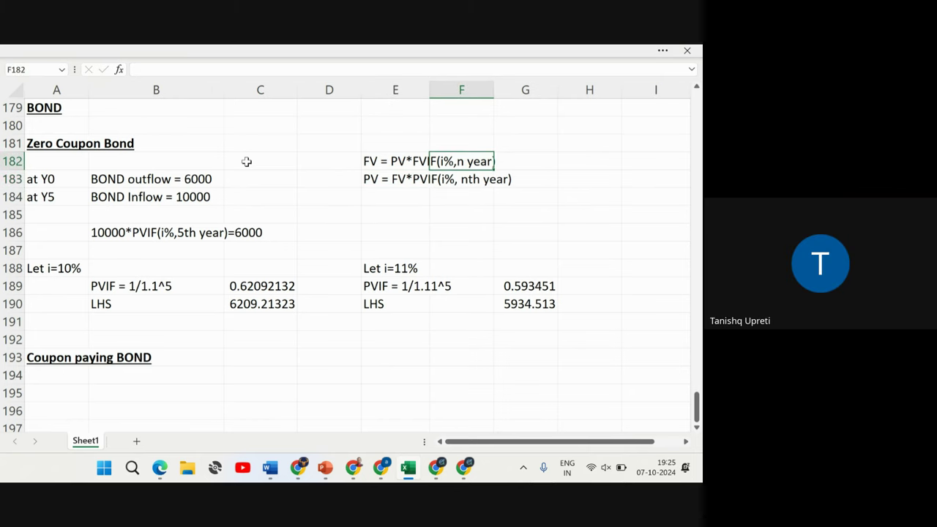
key("Down")
key("Down")
key("Down")
key("Down")
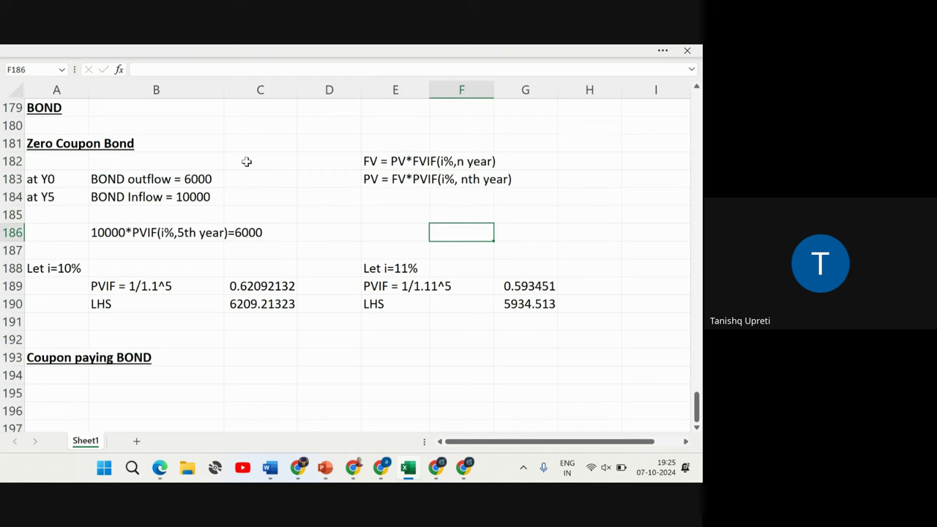
key("Left")
key("Left")
key("Left")
key("Left")
key("Left")
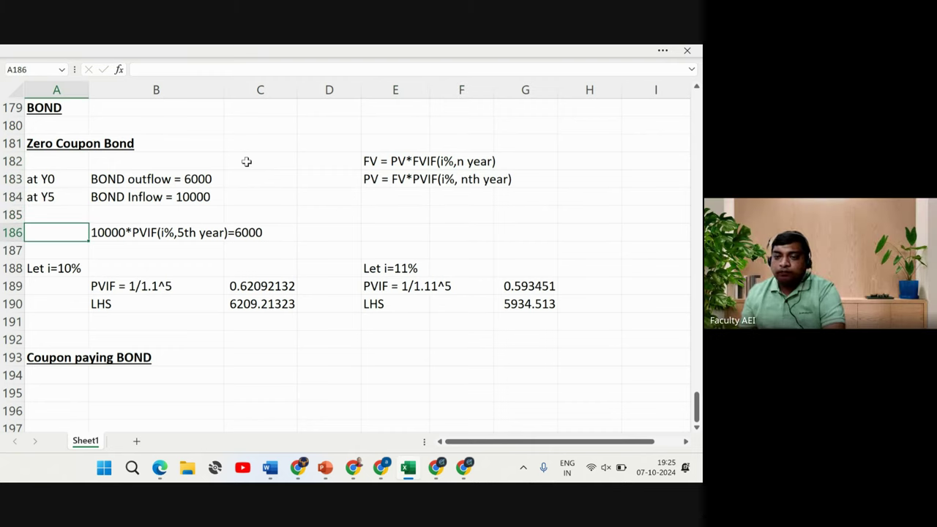
key("Right")
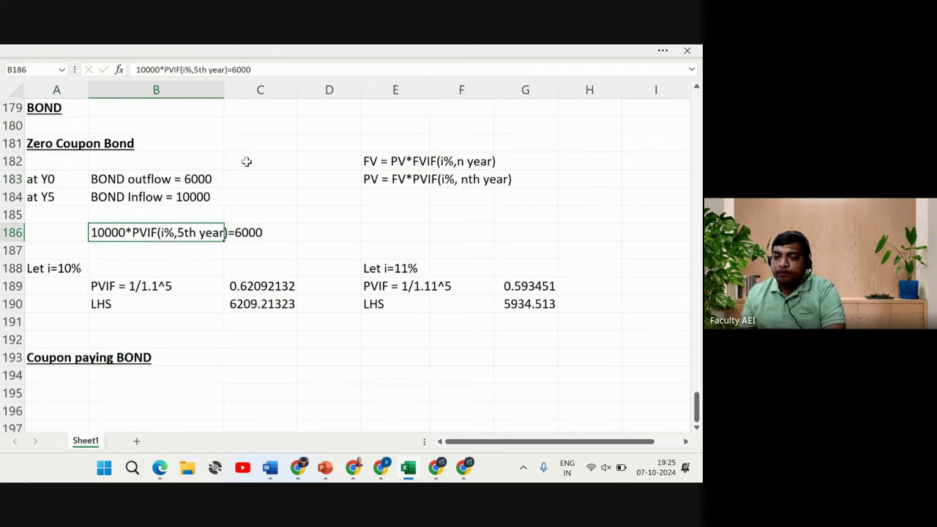
key("Right")
key("Up")
key("Up")
key("Up")
key("Left")
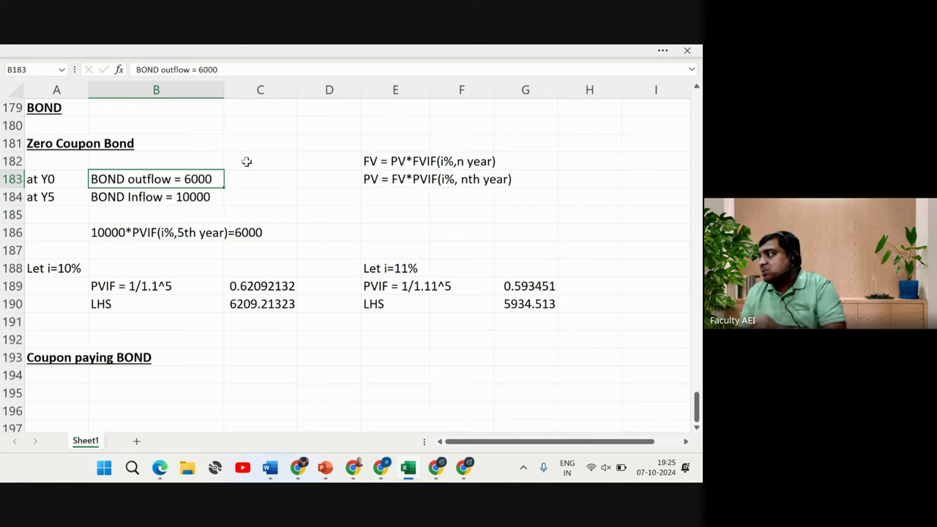
key("Down")
key("Down")
key("Down")
key("Down")
key("Down")
key("Down")
key("Down")
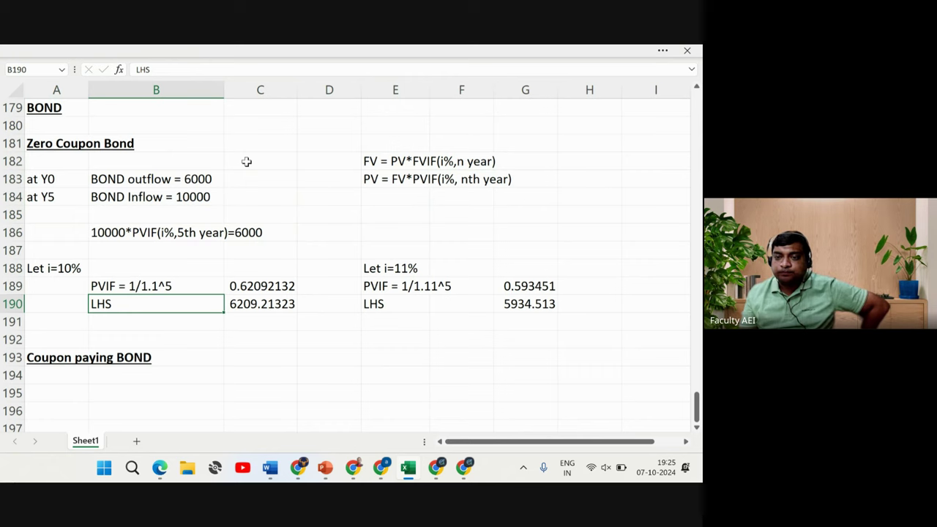
key("Down")
key("Down")
key("Down")
key("Down")
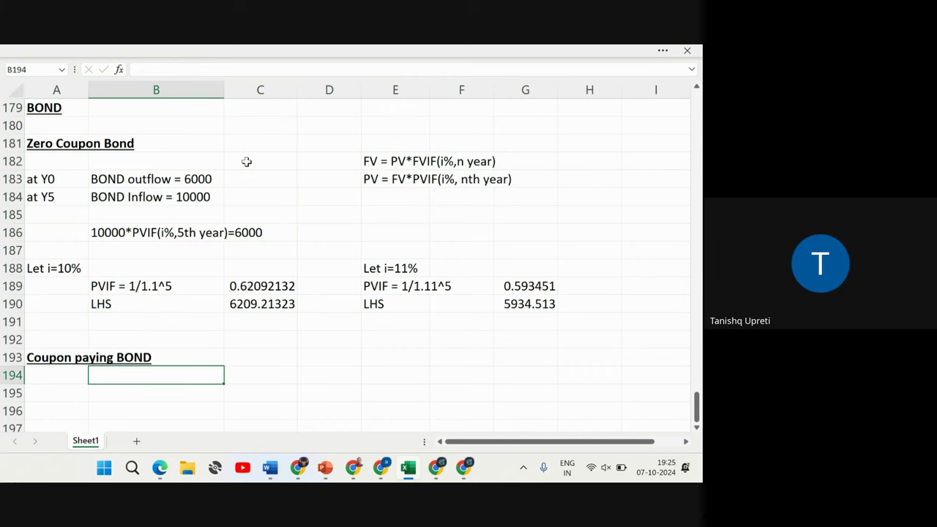
key("Down")
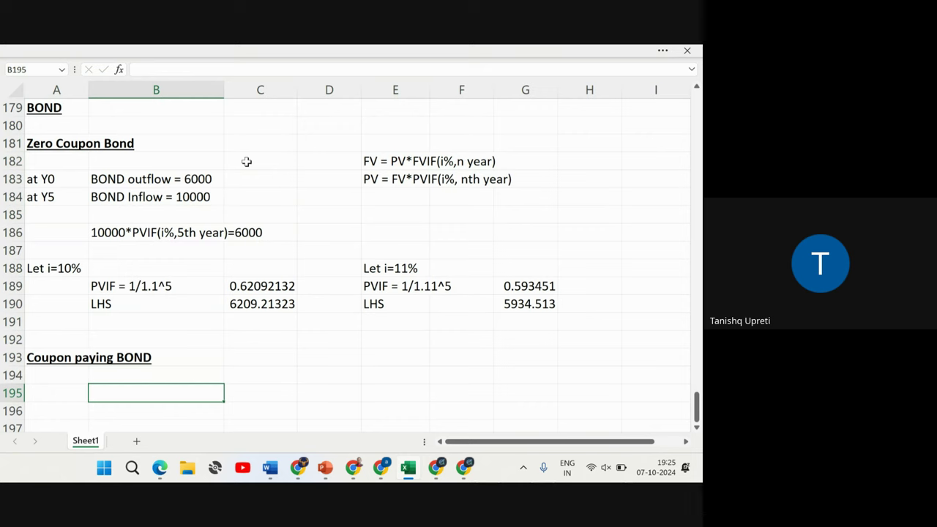
key("Down")
key("Down")
key("Down")
key("Down")
key("Down")
key("Down")
key("Down")
key("Down")
key("Down")
key("Down")
key("Down")
key("Down")
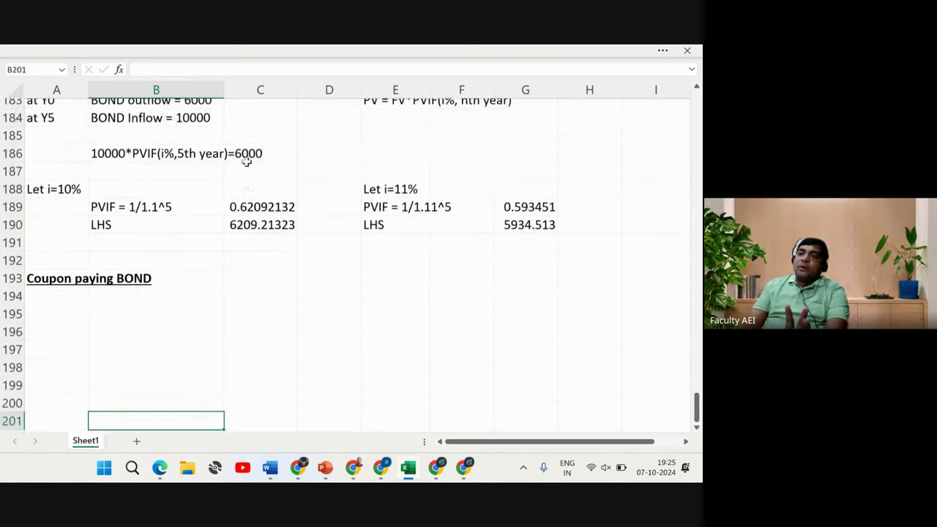
key("Down")
key("Up")
key("Up")
key("Up")
key("Up")
key("Up")
key("Up")
key("Up")
key("Up")
key("Up")
key("Up")
key("Up")
key("Up")
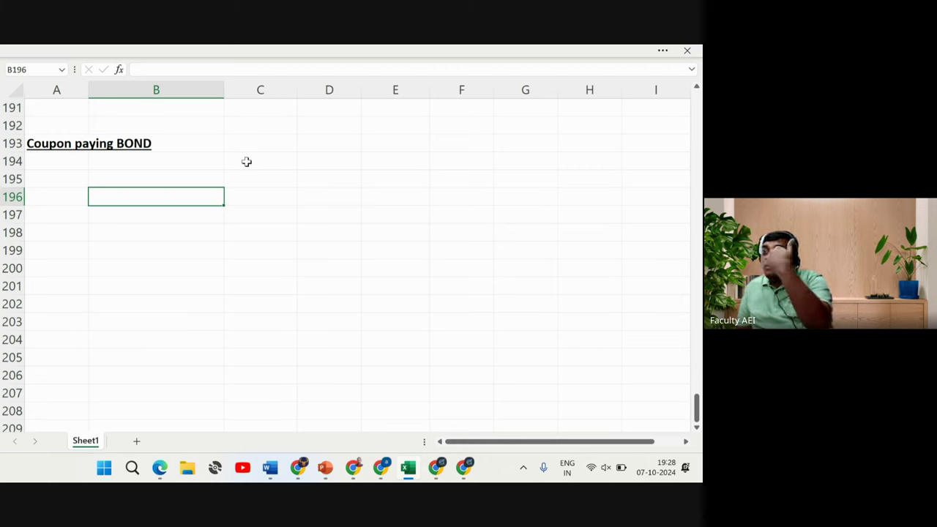
Enter "Face value of bond = 10000" in A195, under the "Coupon paying BOND" heading
key("Down")
key("Up")
key("Up")
key("Left")
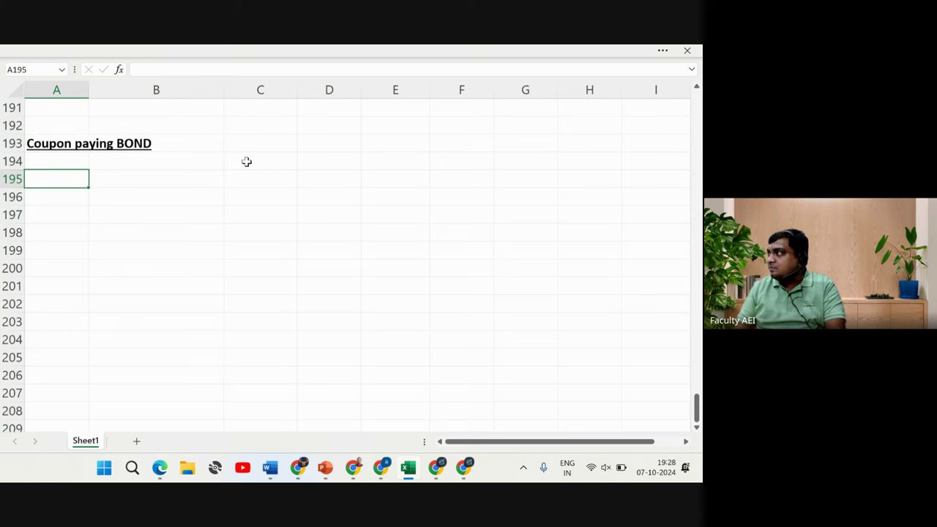
key("Down")
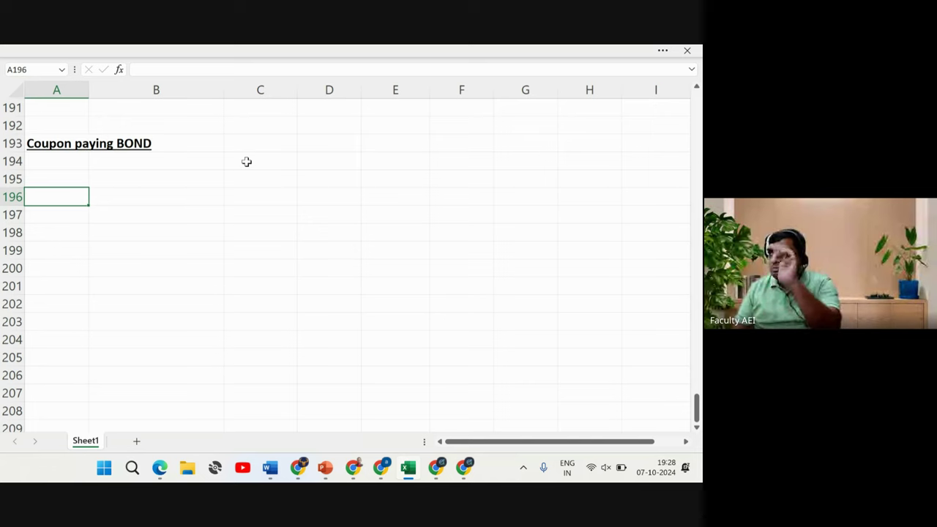
key("Up")
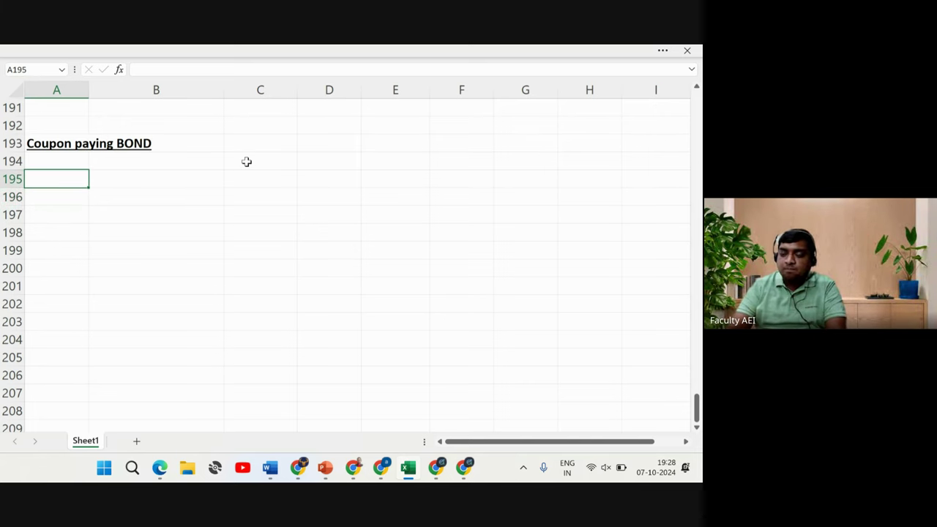
type("FV")
key("BackSpace")
type("ace")
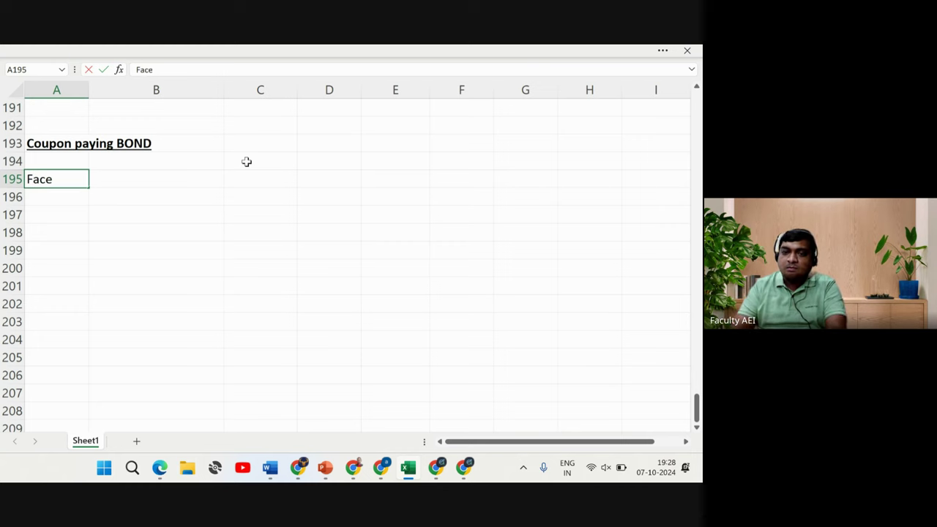
type(" value o")
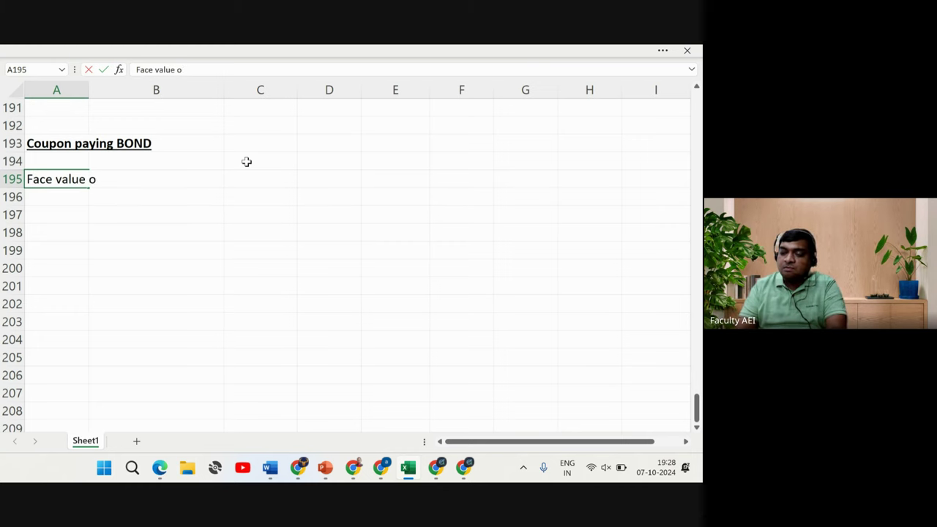
type("f bond ")
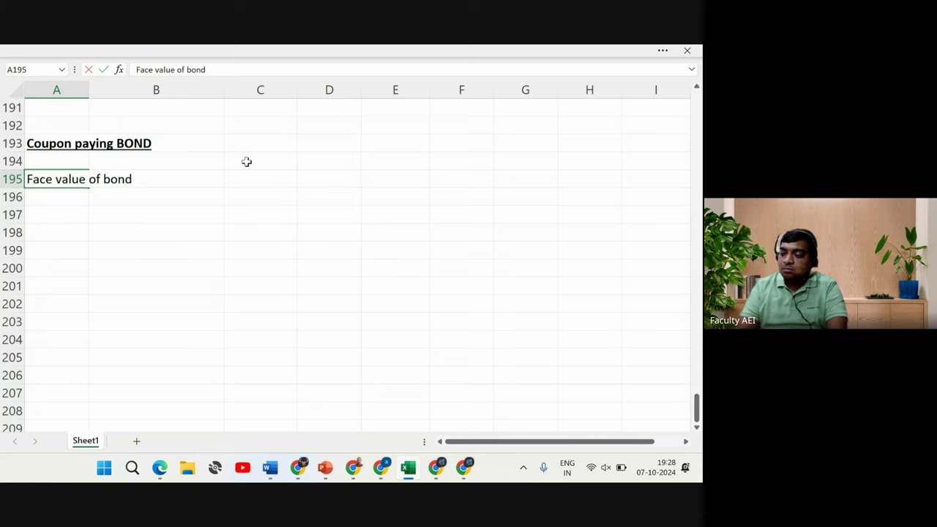
type("= 10000")
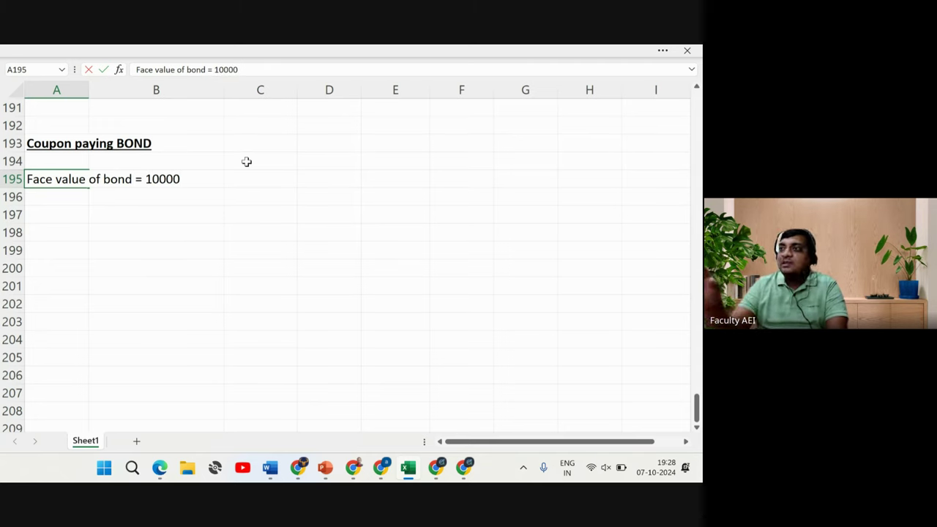
key("Return")
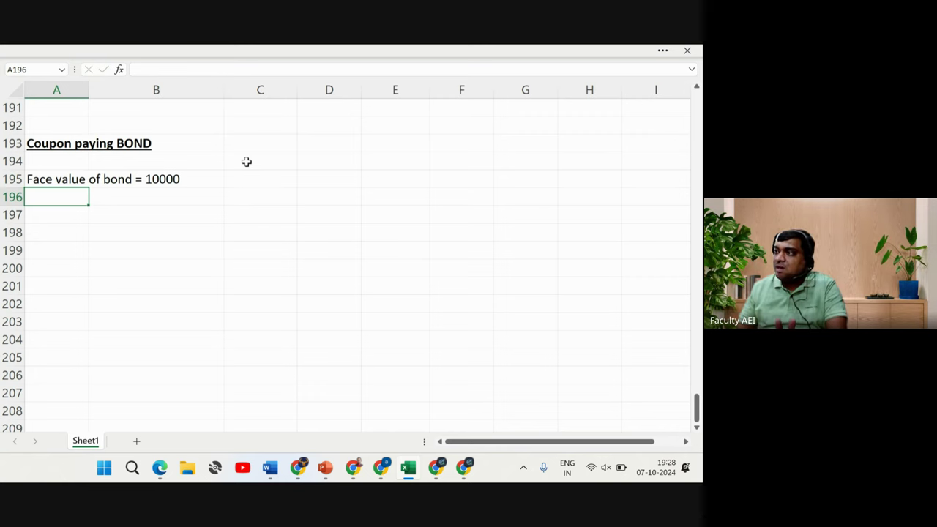
Enter the year headings Y1, Y2, Y3, Y4 and Y5 across C196 to G196 for the coupon paying bond
key("Right")
key("Right")
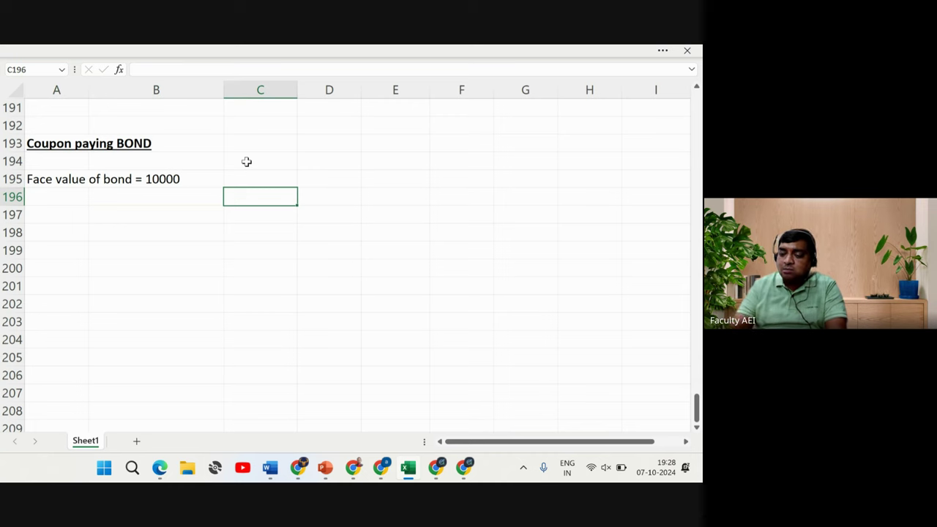
type("Y1")
key("Tab")
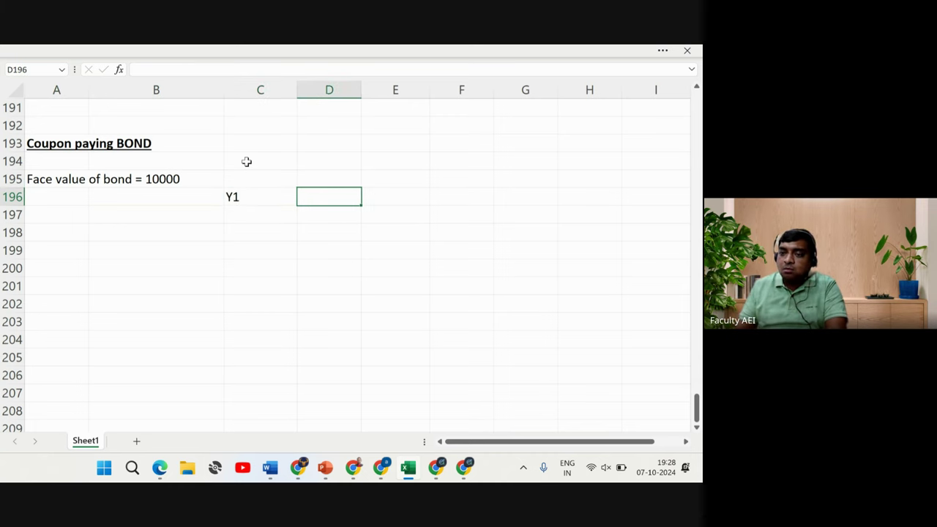
type("Y2")
key("Tab")
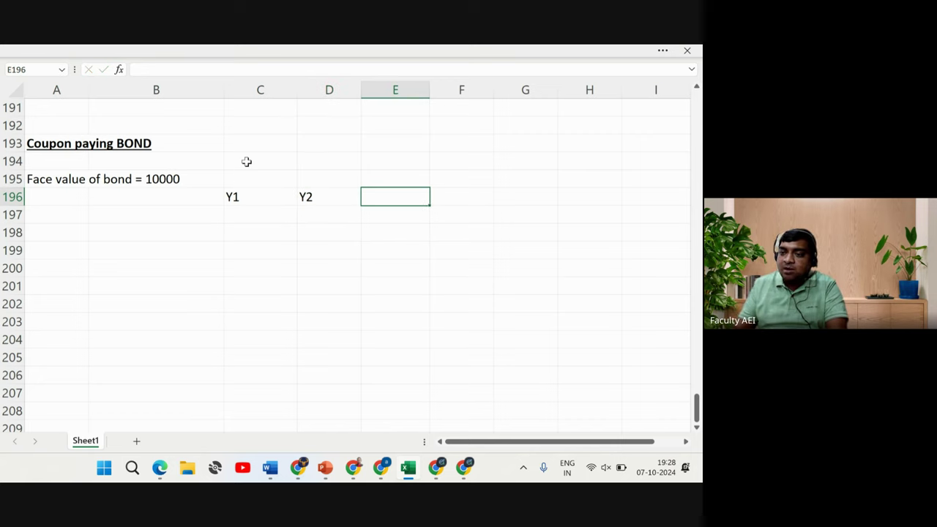
type("Y3")
key("Tab")
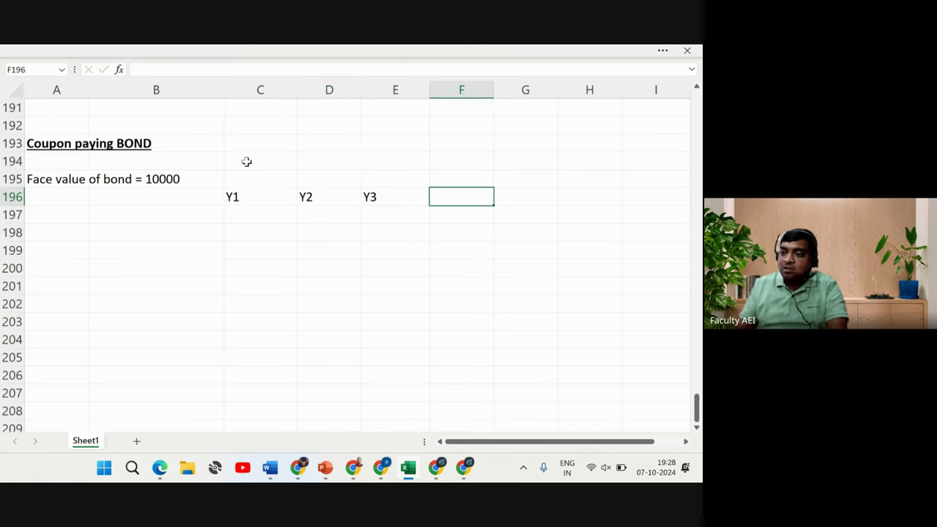
type("Y4")
key("Tab")
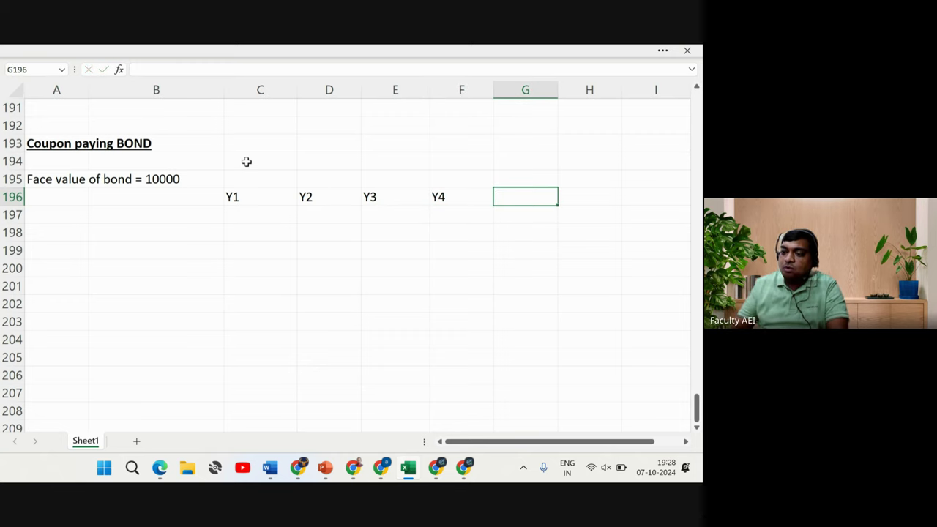
type("Y5")
key("Return")
Enter "Coupon rate = 12%" in C195, beside the bond's face value
key("Left")
key("Left")
key("Left")
key("Left")
key("Left")
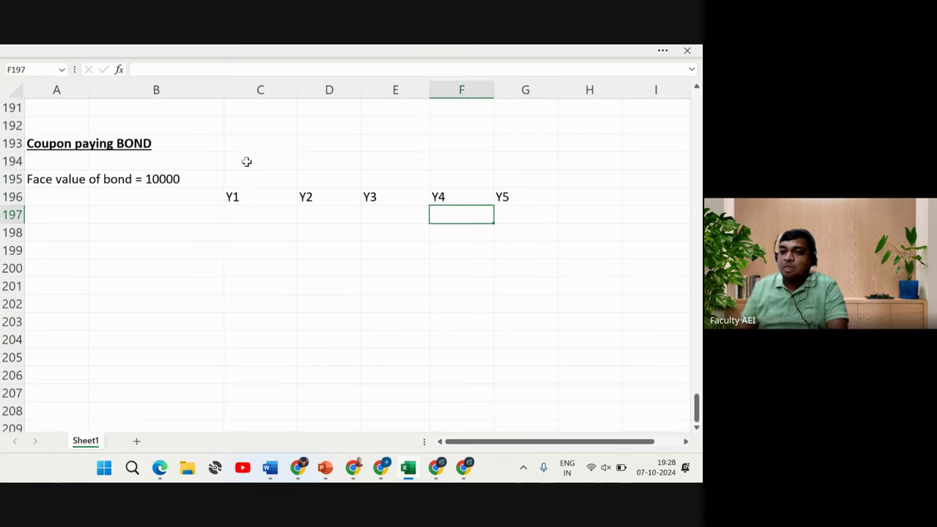
key("Up")
key("Up")
key("Up")
key("Right")
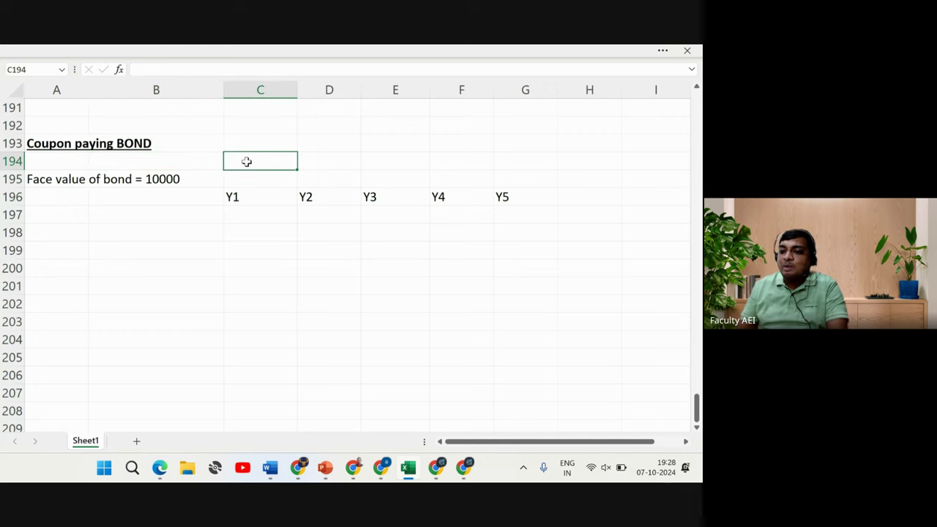
key("Down")
type("Cou")
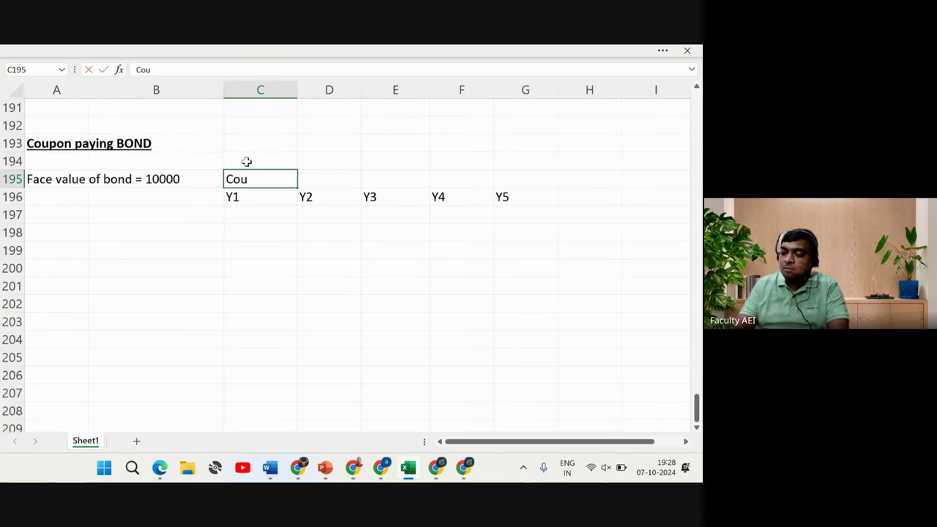
type("pon rate")
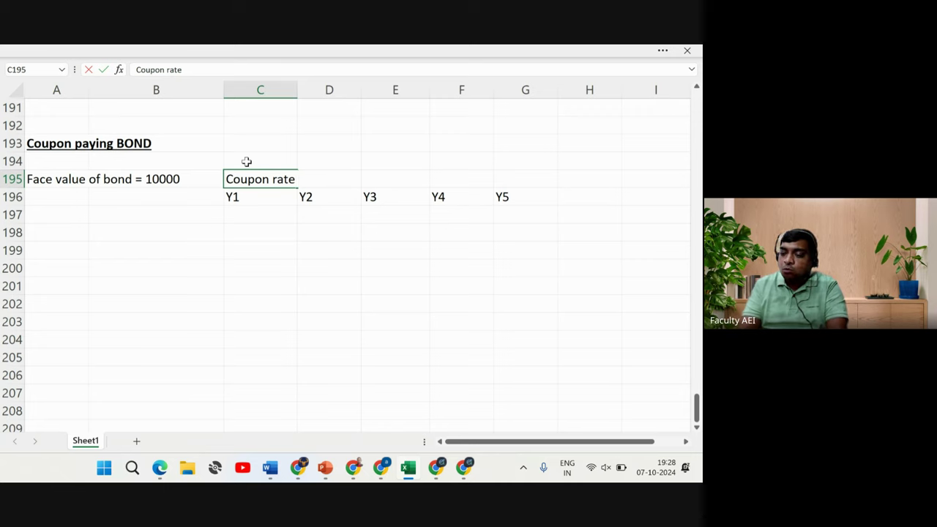
type(" = 12%")
key("Return")
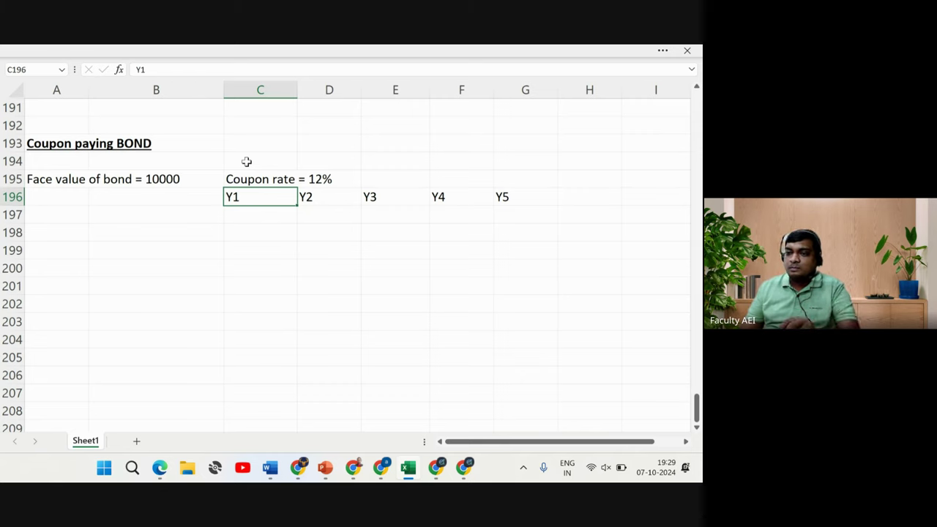
Label the row below the year headings "Cash Inflow" in B197
key("Return")
key("Left")
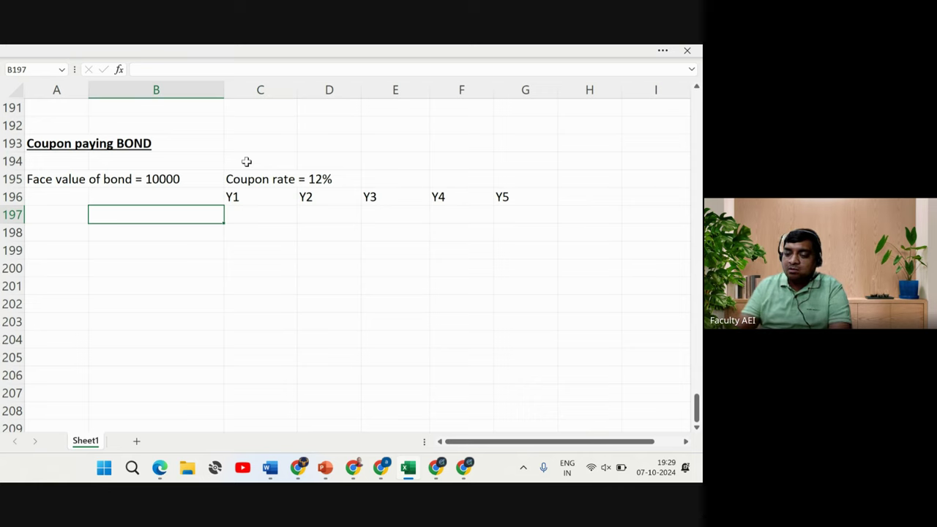
type("CAsh I")
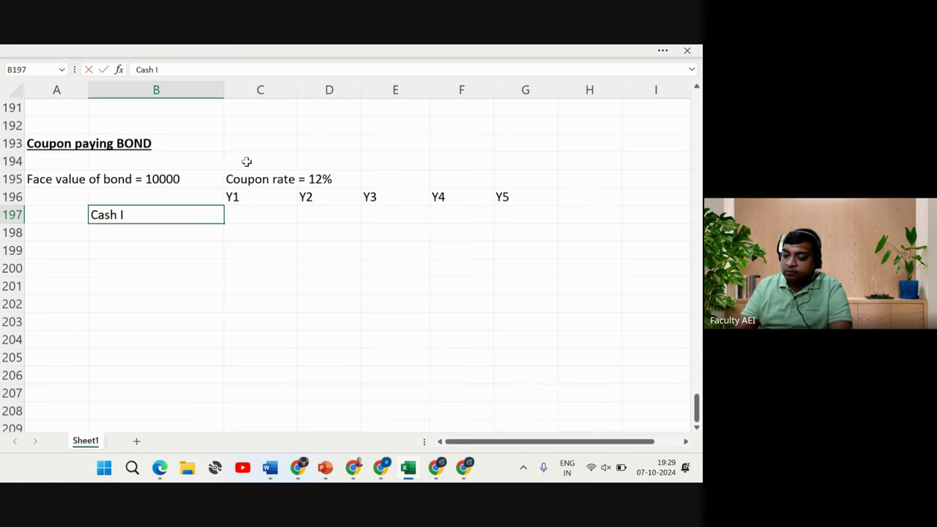
type("nflow")
key("Return")
Enter the annual coupon inflow of 1200 in C197 and copy it across to G197 for all five years
key("Up")
key("Right")
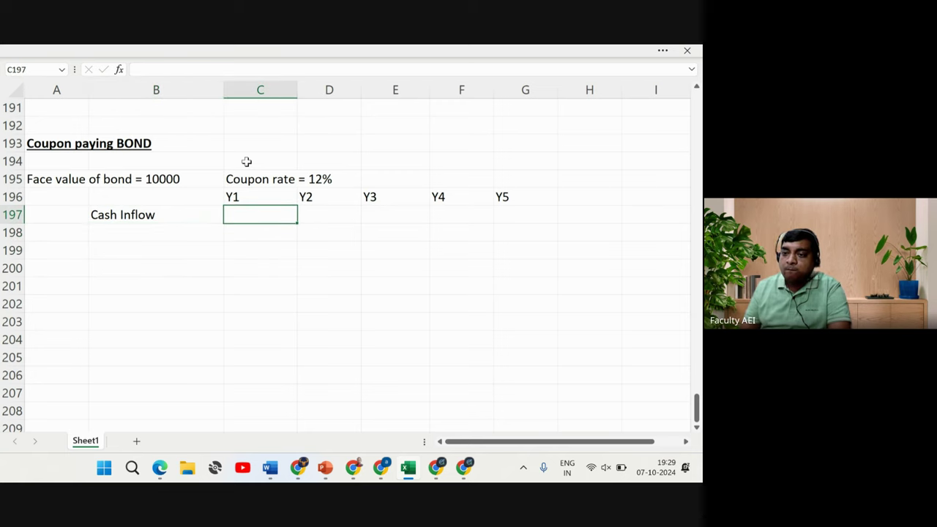
type("1200")
key("Right")
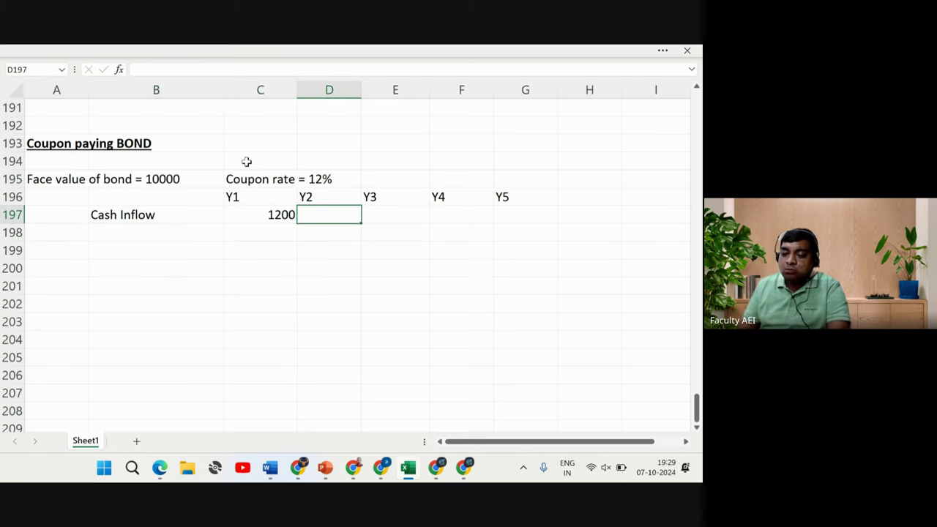
key("Left")
key("shift+Right")
key("shift+Right")
key("shift+Right")
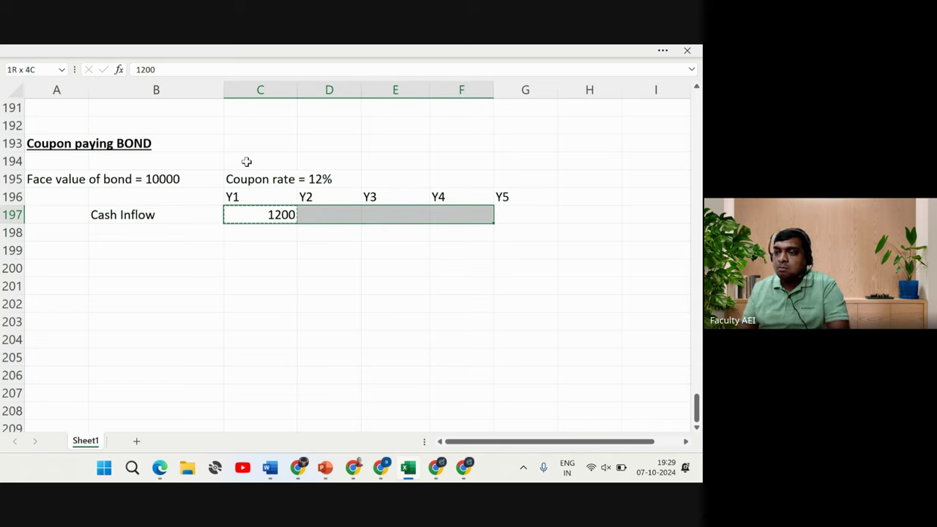
key("shift+Right")
key("ctrl+r")
Enter the year 5 face value repayment of 10000 in G198, below the last coupon
key("Down")
key("Right")
key("Right")
key("Right")
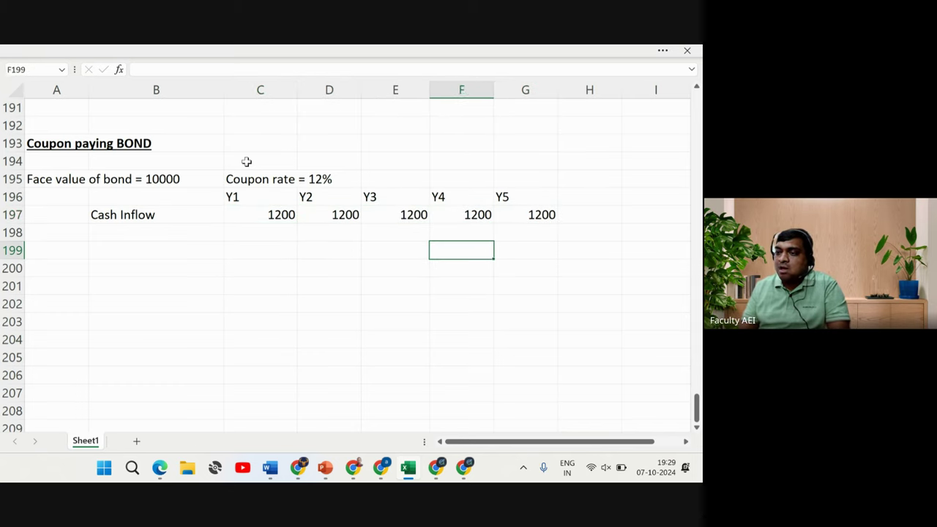
key("Right")
type("10000")
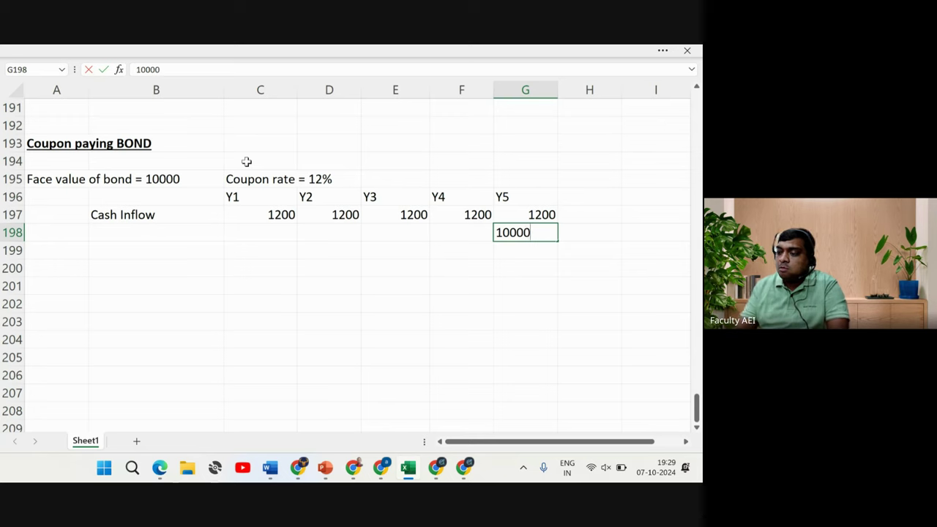
key("Return")
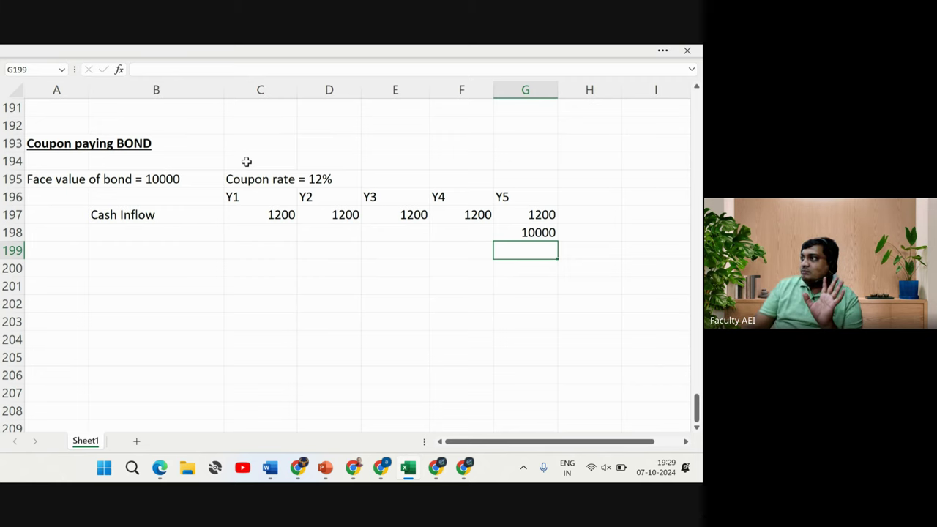
Review the coupon paying bond's yearly cash inflows in C197 to G197 and the year 5 repayment in G198
key("Up")
key("Up")
key("Left")
key("Left")
key("Left")
key("Left")
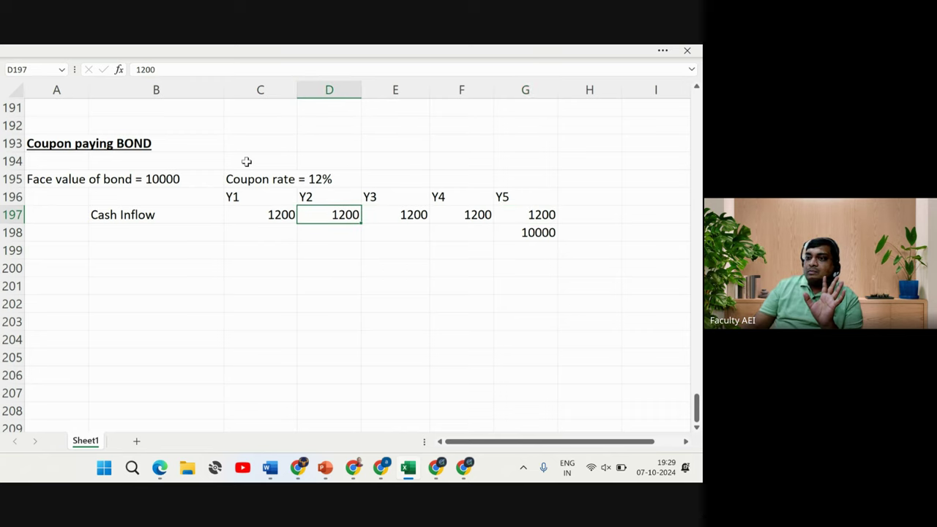
key("Right")
key("Right")
key("Right")
key("Right")
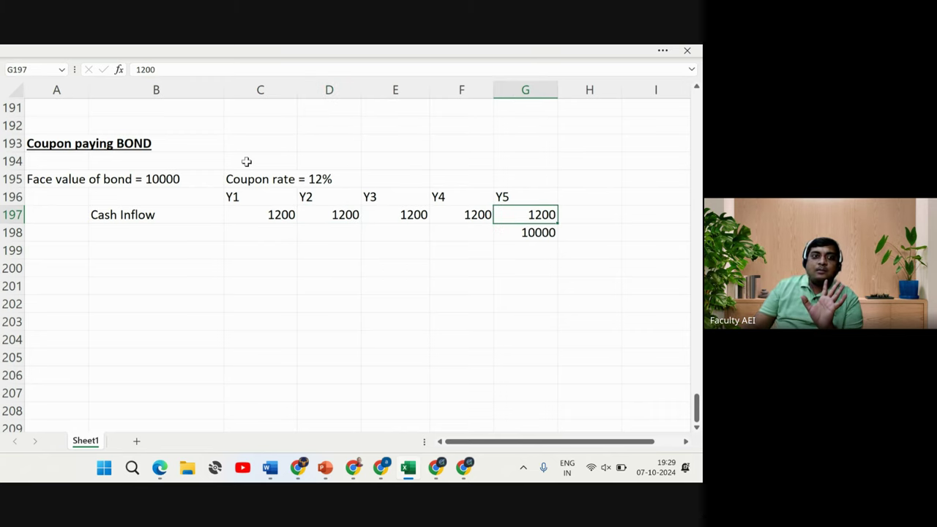
key("Down")
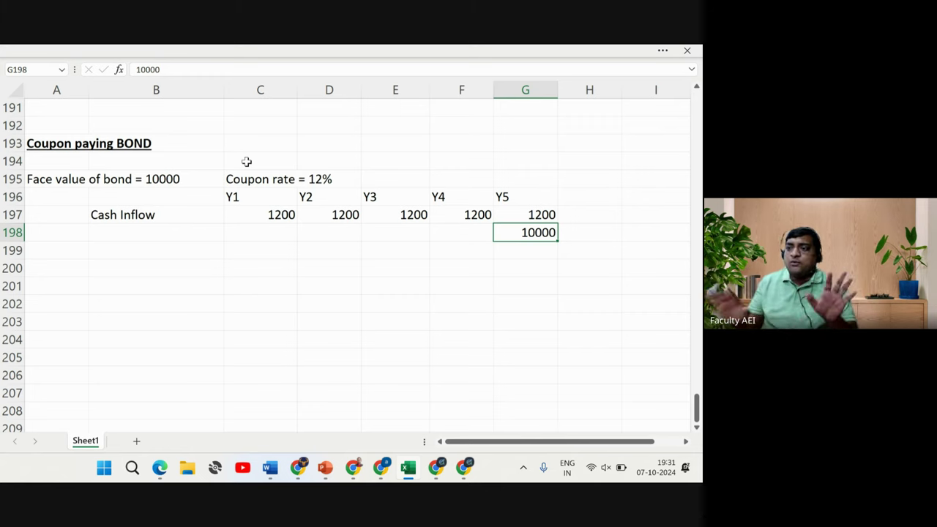
key("Down")
key("Down")
key("Left")
key("Left")
key("Left")
key("Left")
key("Left")
key("Left")
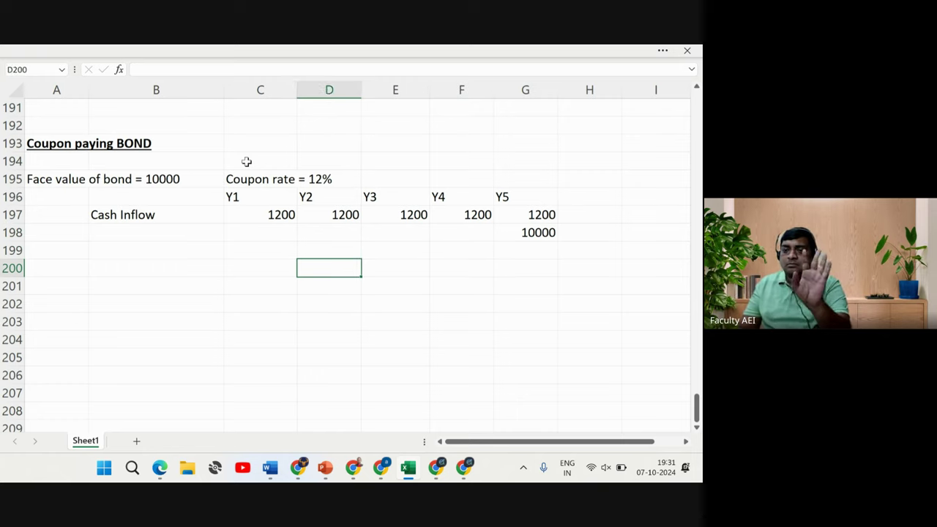
key("Right")
key("Right")
key("Right")
key("Up")
key("Up")
key("Up")
key("Left")
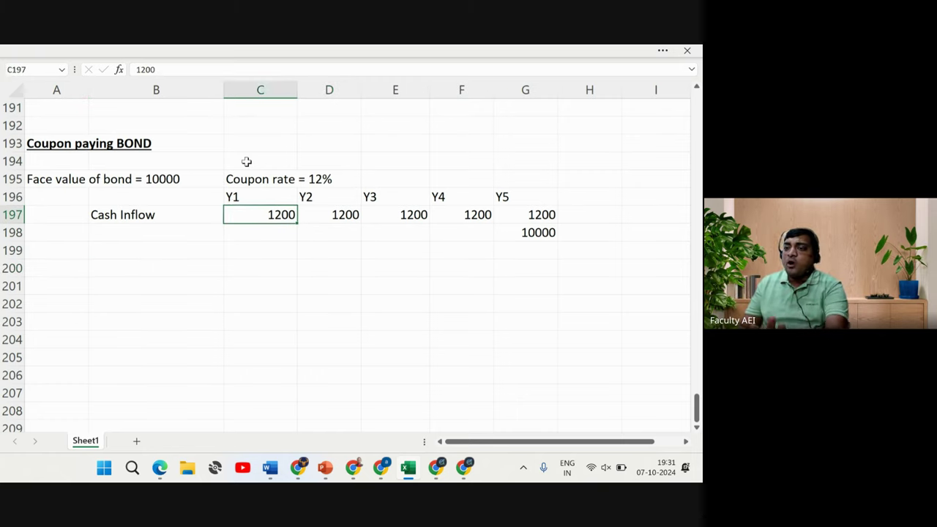
Examine the row below the yearly cash inflows, across to the year 5 face value repayment in G198
key("Left")
key("Right")
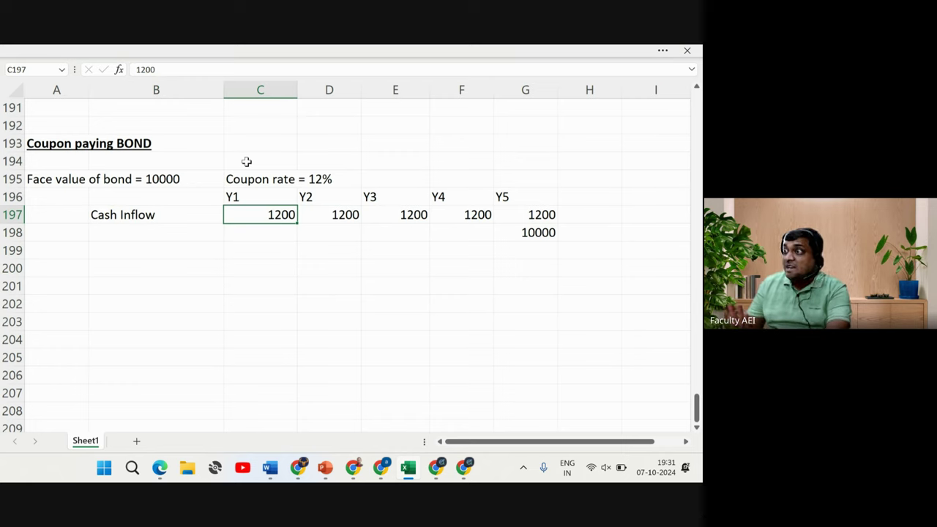
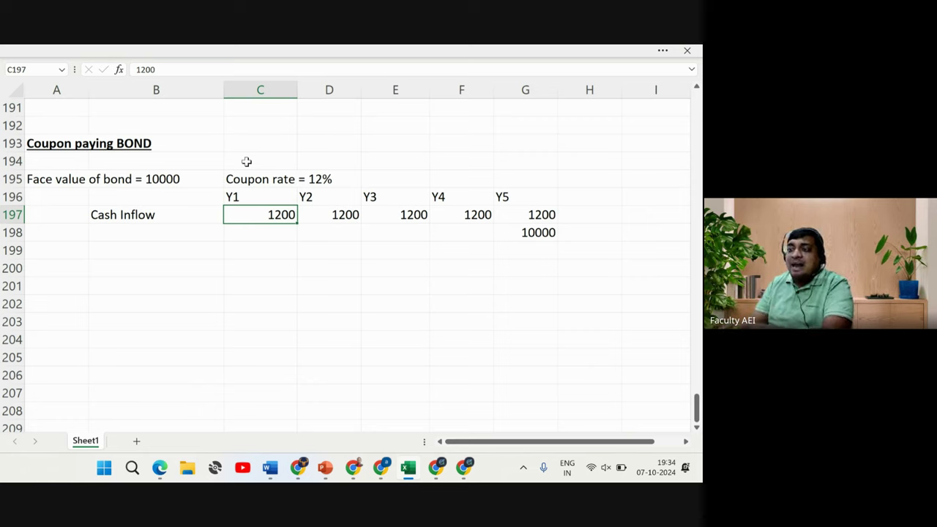
key("Down")
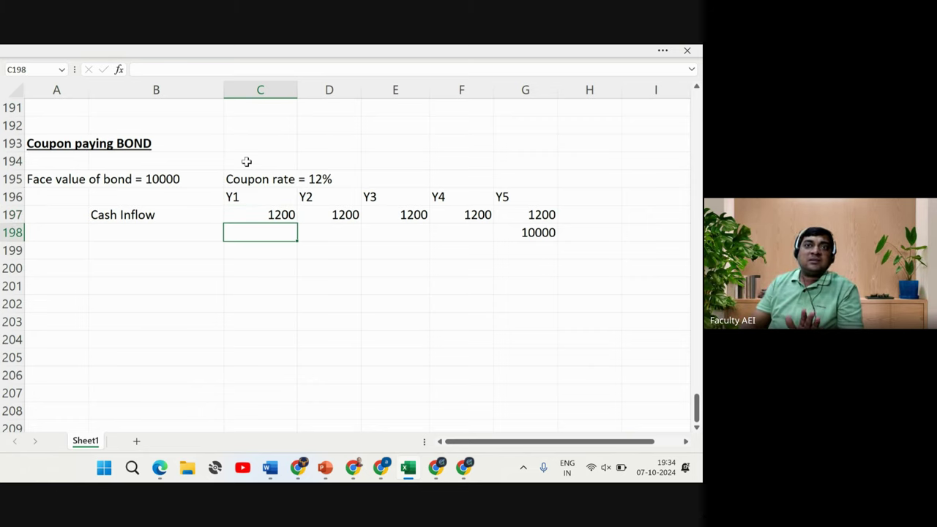
key("Right")
key("Right")
key("Right")
key("Right")
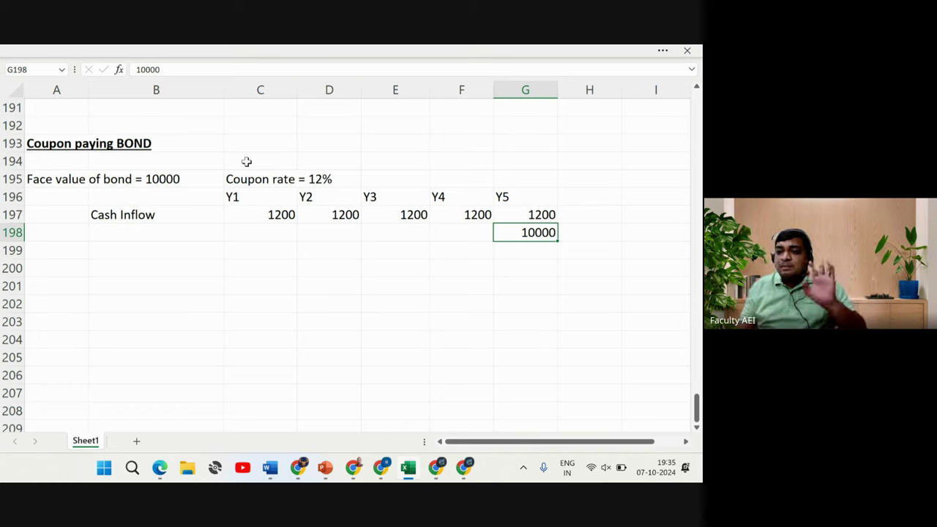
Enter the assumption "let us assume market rate of interest = 12%" in A200, below the cash inflow table
key("Down")
key("Down")
key("Left")
key("Left")
key("Left")
key("Left")
key("Left")
key("Left")
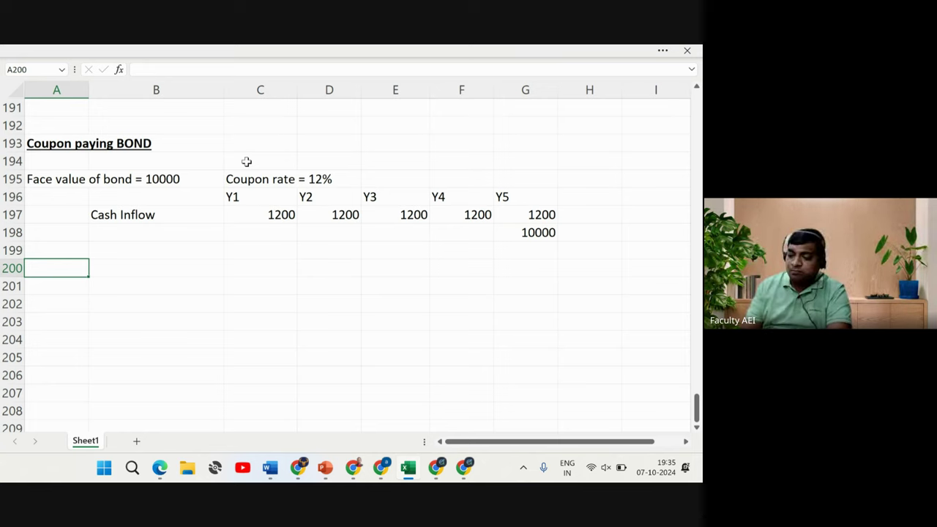
type("let us ass")
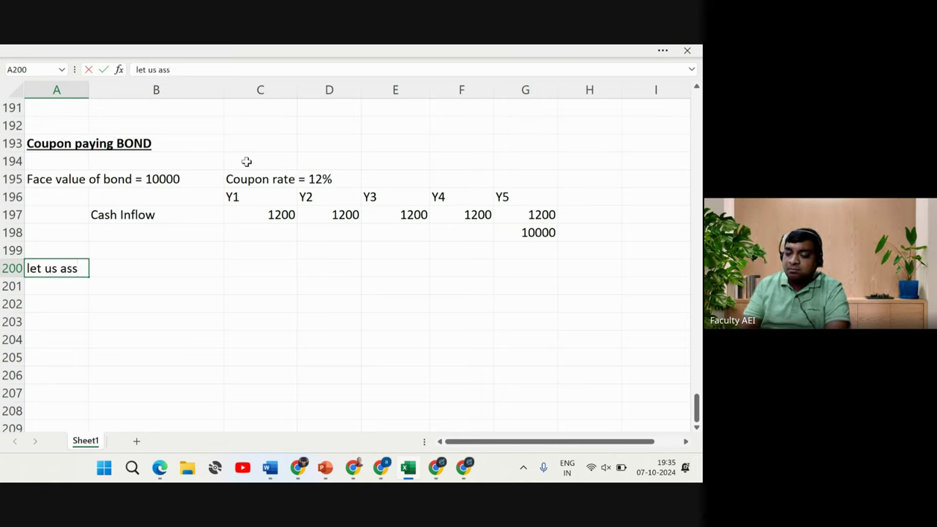
type("ume amrket")
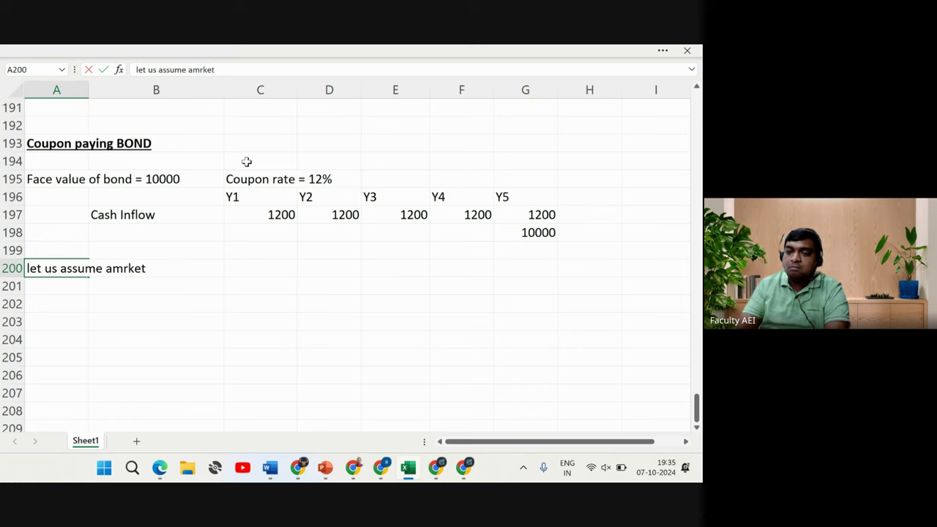
type(" rar")
key("BackSpace")
key("BackSpace")
key("BackSpace")
key("BackSpace")
key("BackSpace")
key("BackSpace")
key("BackSpace")
key("BackSpace")
key("BackSpace")
key("BackSpace")
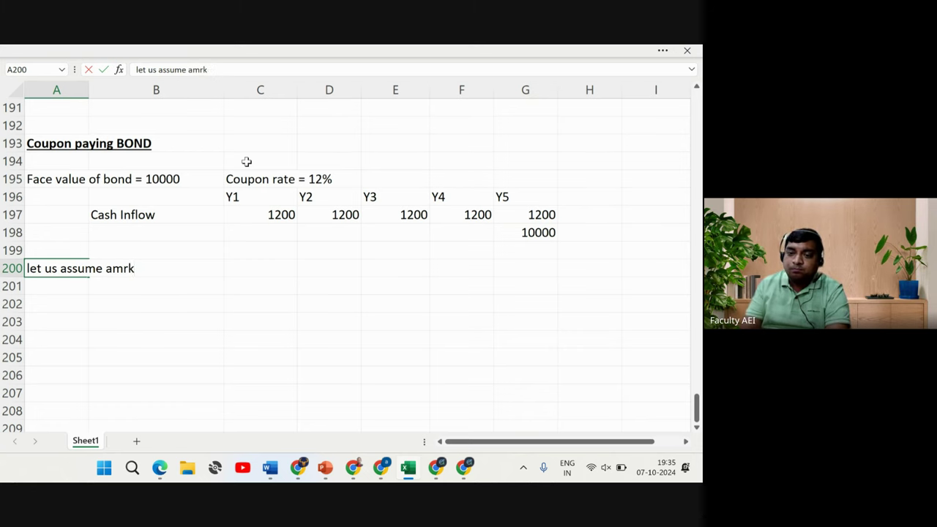
type("mark")
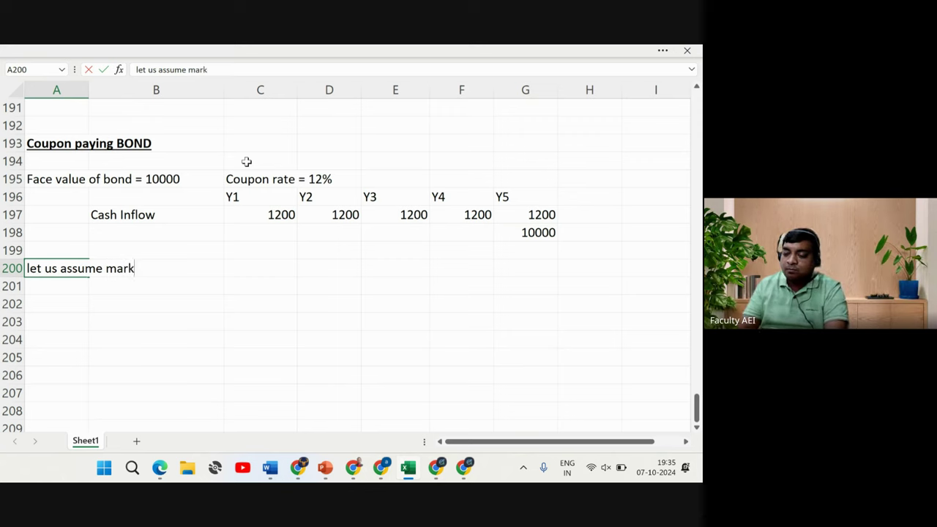
type("et rate o")
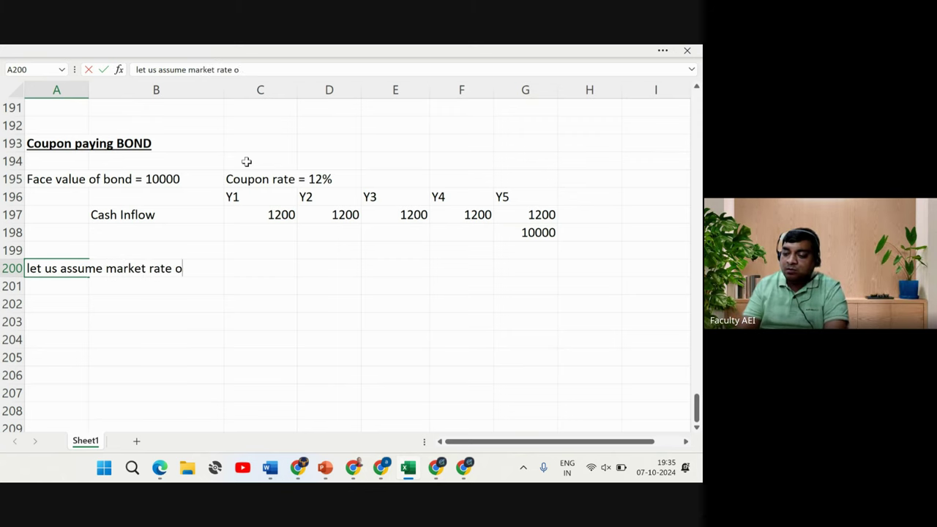
type("f interest ")
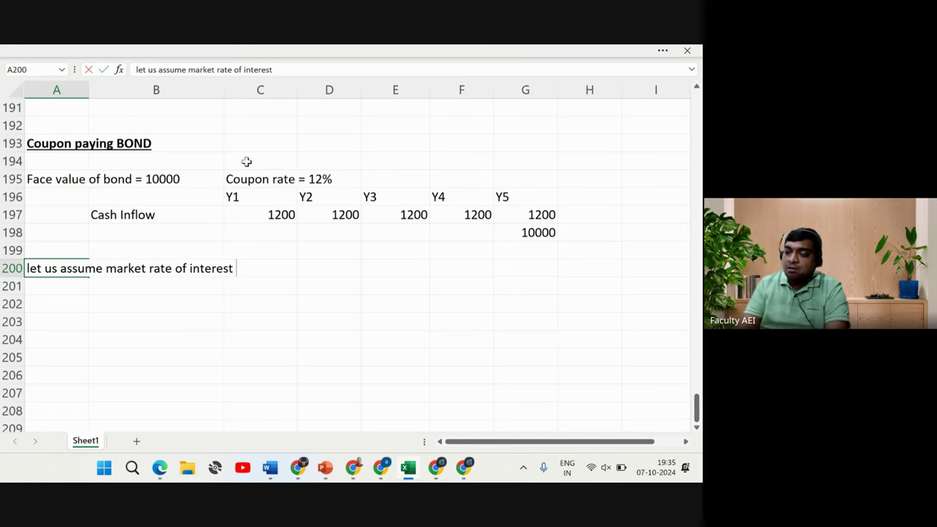
type("= 125")
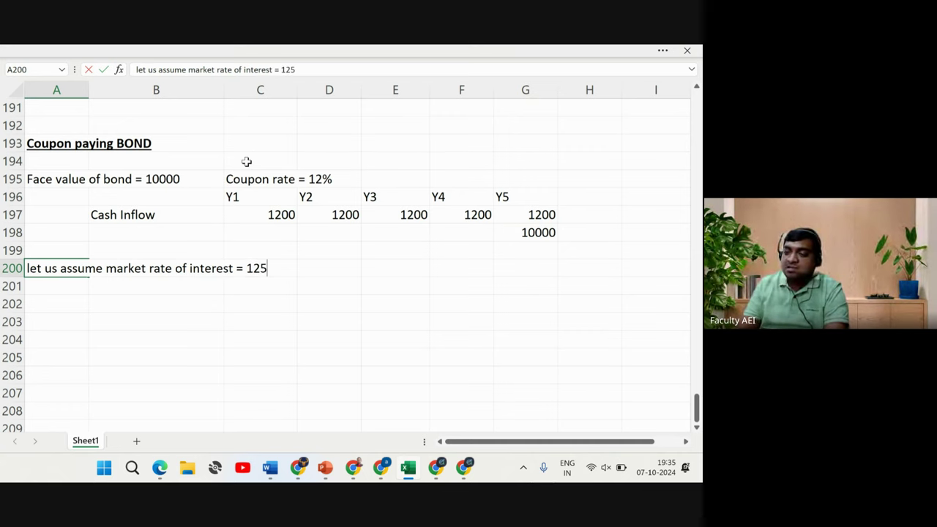
key("BackSpace")
type("%")
key("Return")
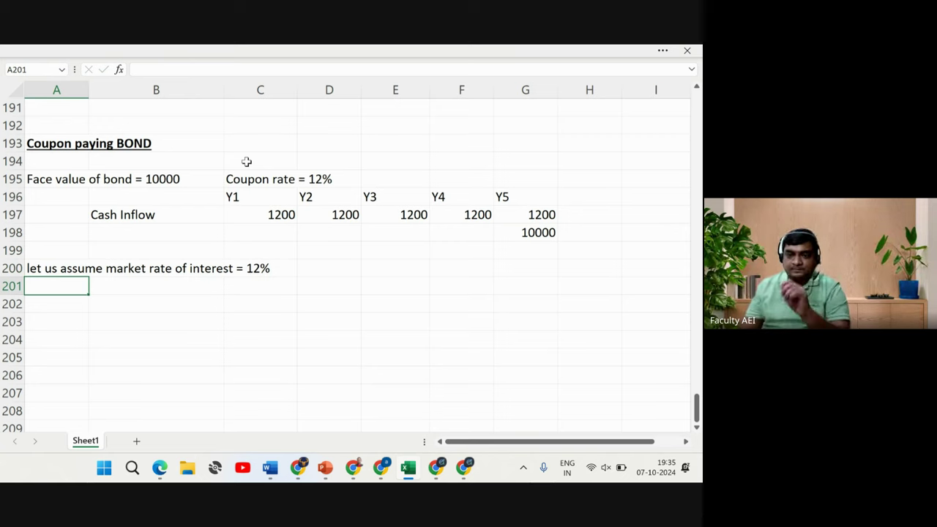
Make the market rate of interest assumption in A200 bold and underlined
key("Up")
key("ctrl+b")
key("ctrl+u")
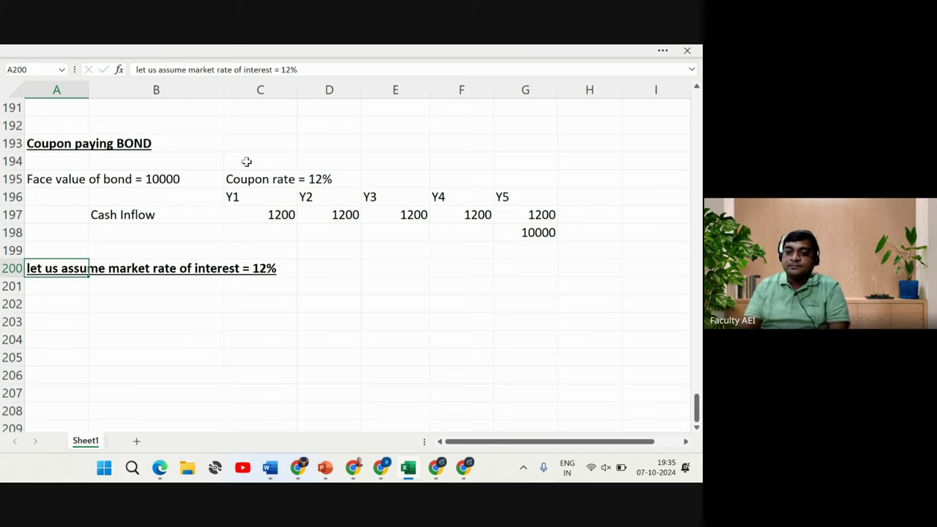
Enter the label "PV of Bond" in B202, two rows below the market rate assumption
key("Down")
key("Down")
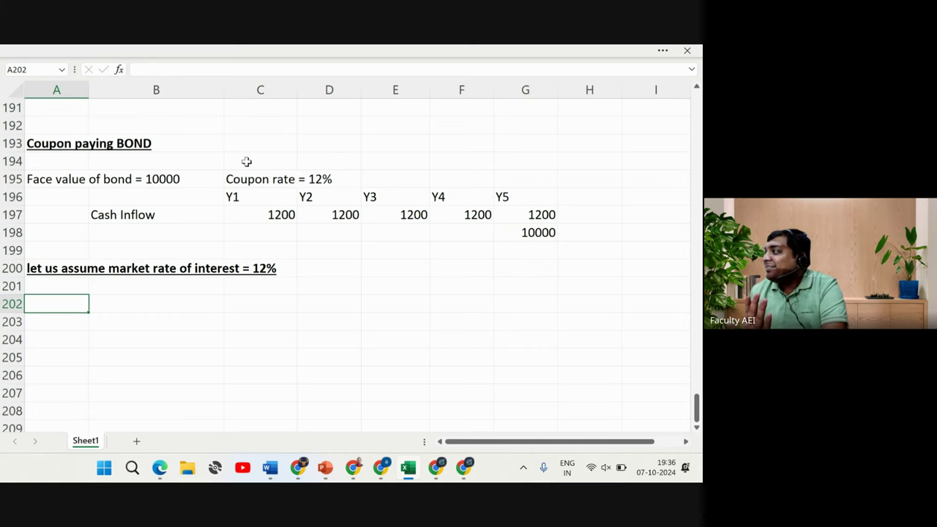
key("Right")
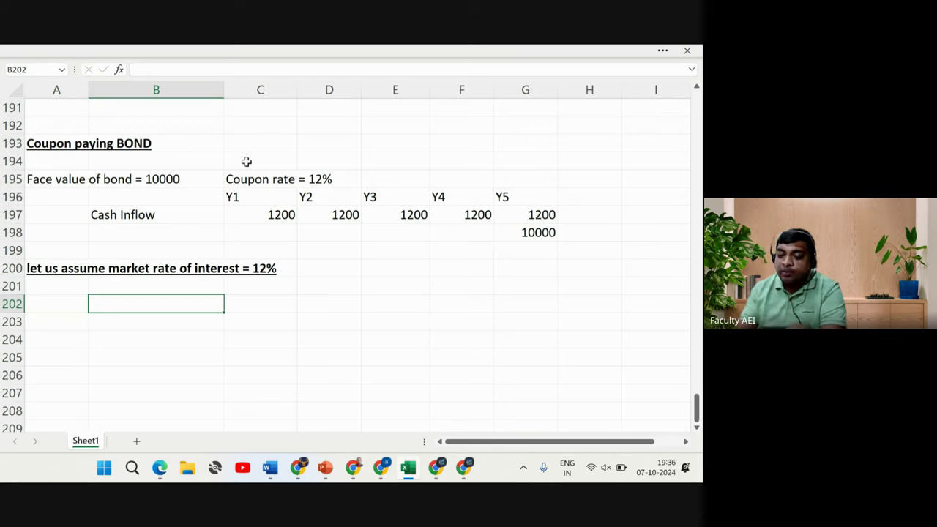
type("PV of")
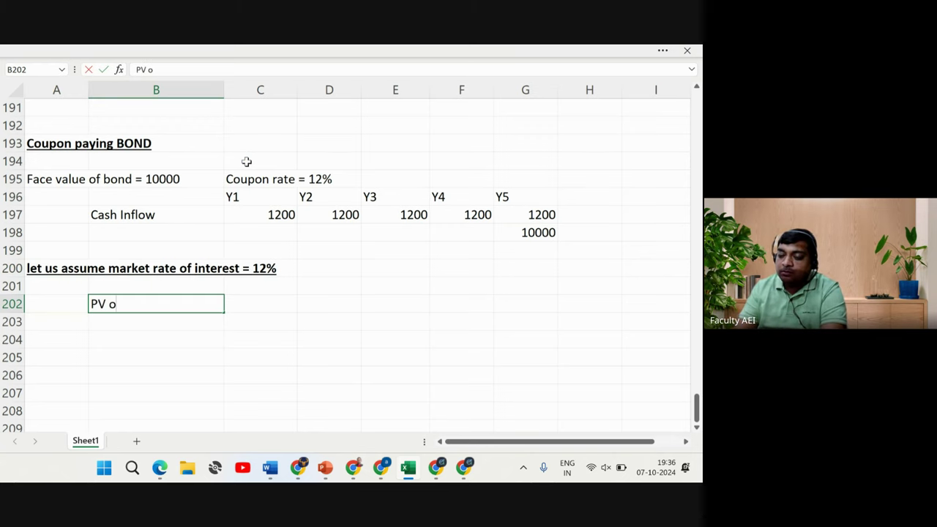
key("BackSpace")
key("BackSpace")
key("BackSpace")
key("BackSpace")
key("BackSpace")
key("BackSpace")
type("ond")
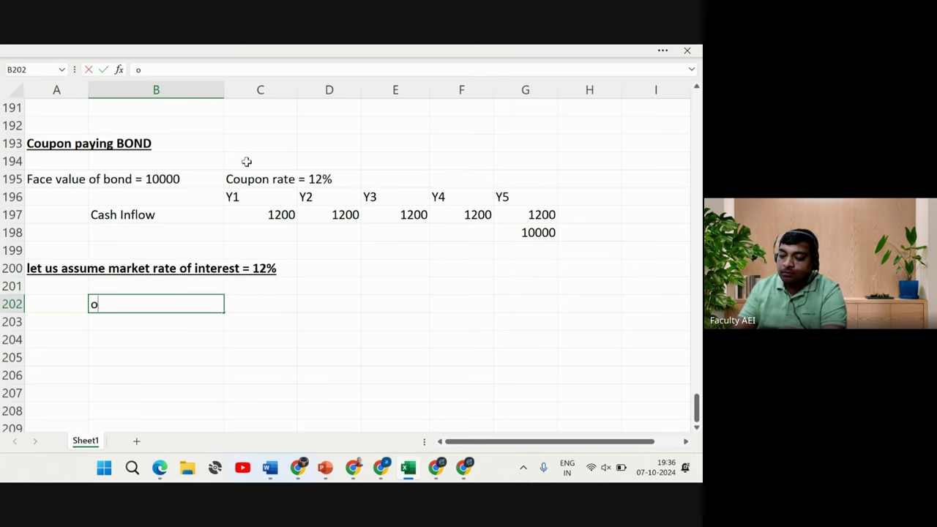
key("BackSpace")
key("BackSpace")
key("BackSpace")
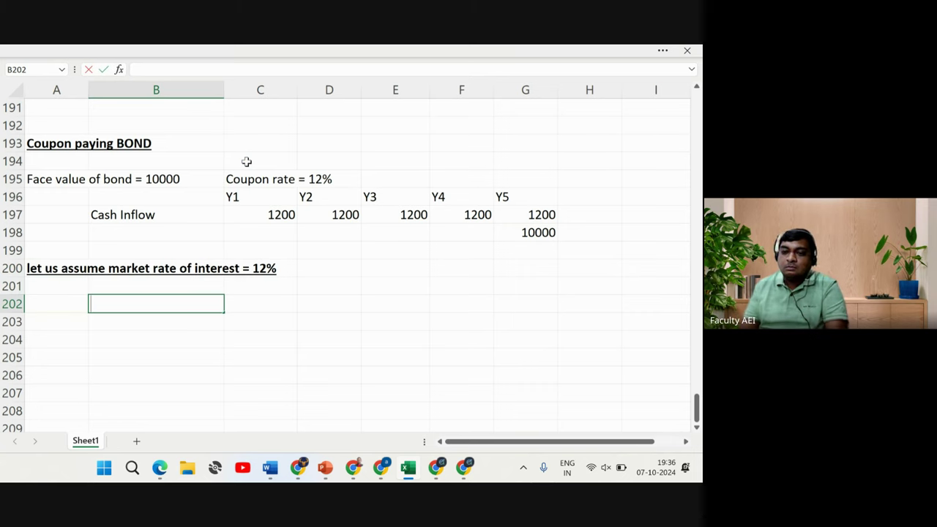
key("Return")
key("Up")
type("PV p")
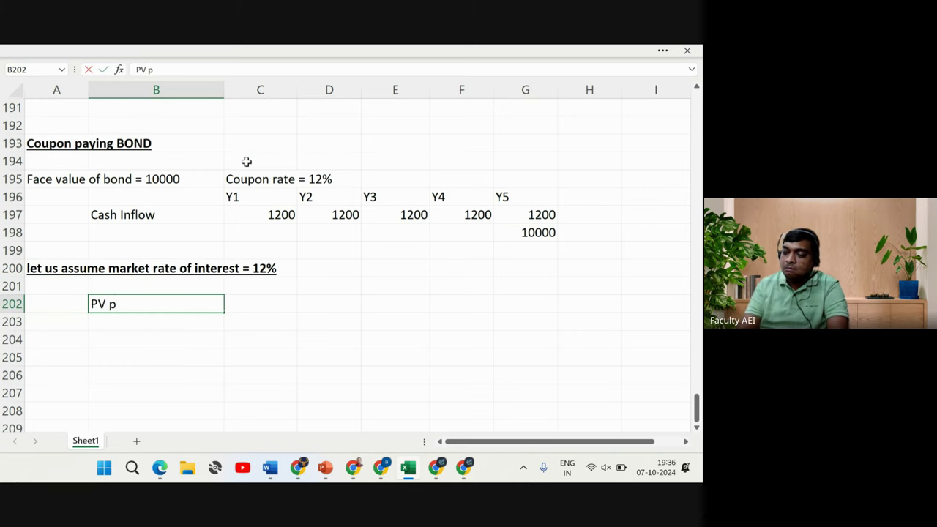
key("BackSpace")
type("o")
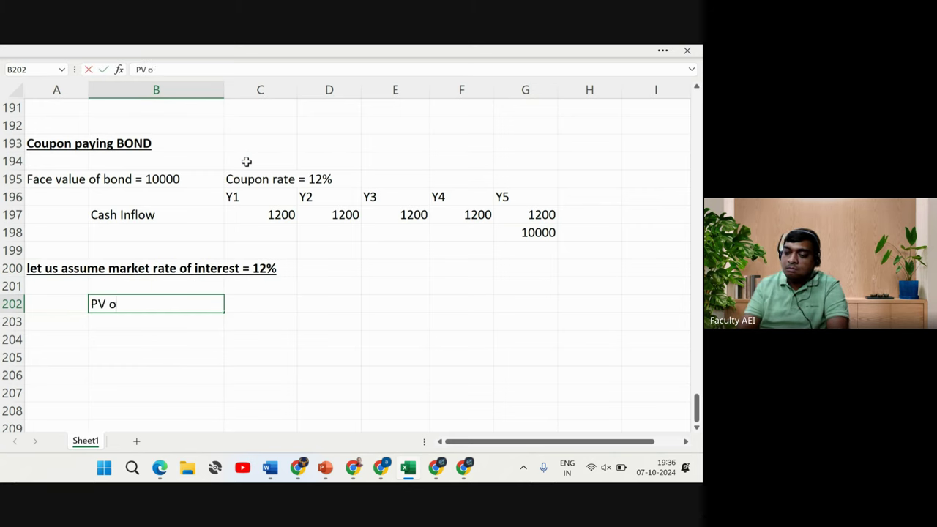
type("f Bond")
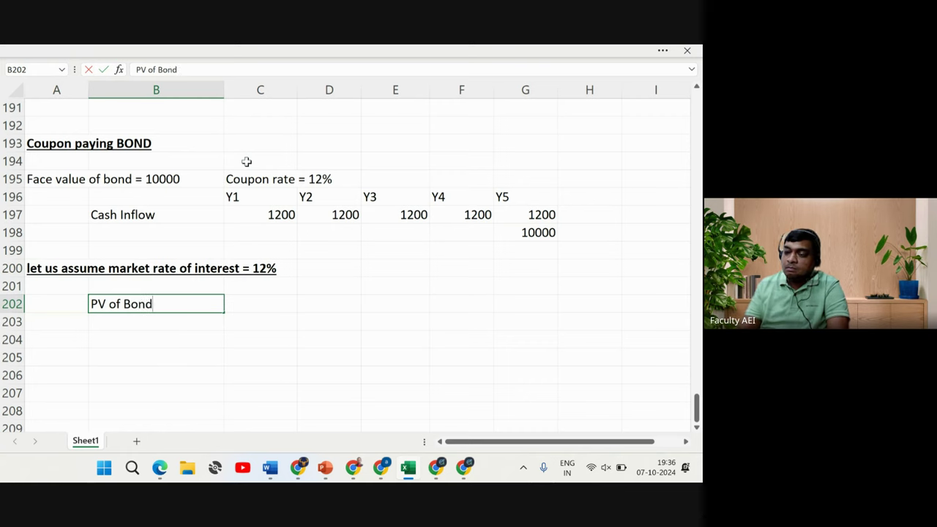
key("Return")
key("Up")
key("Right")
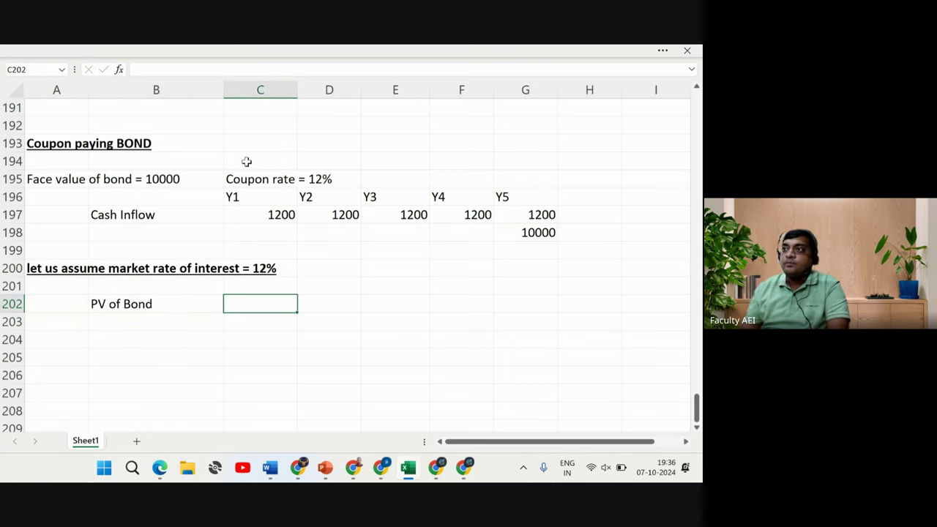
Extend the label in B202 with the present value of the coupons, "= 1200 *PVIFA(12%,5 year)"
key("Left")
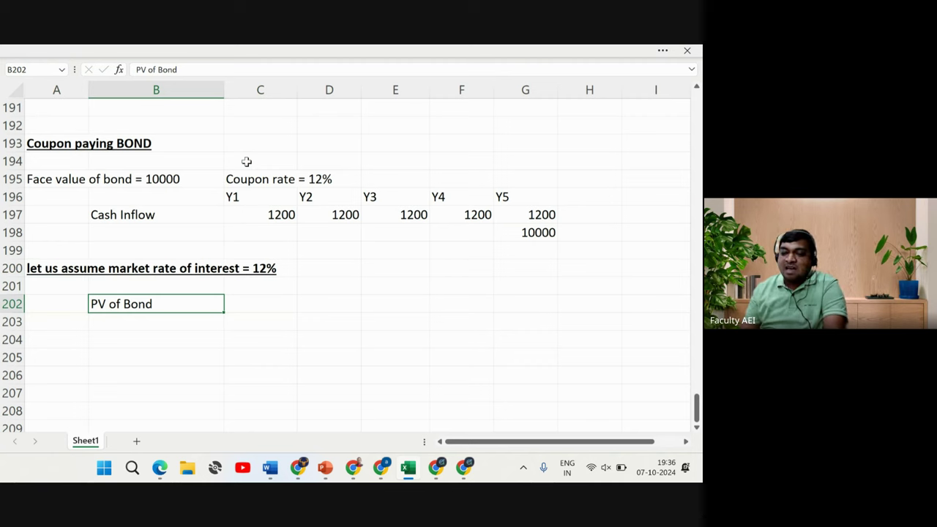
key("F2")
type("= 12")
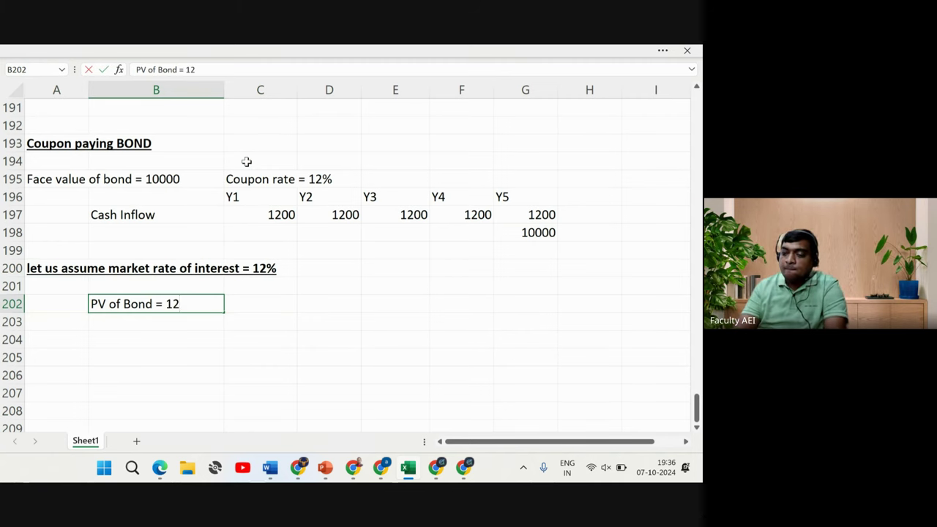
type("00 *")
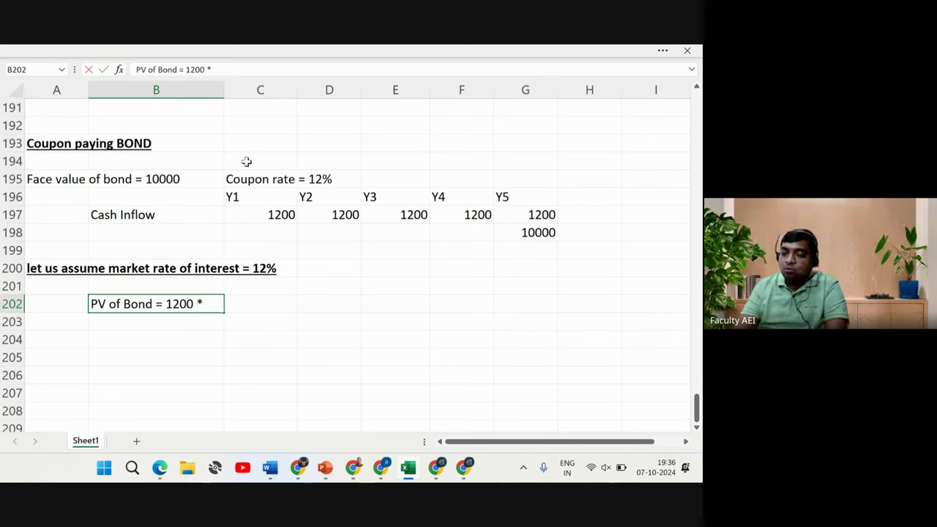
type("PVIFA")
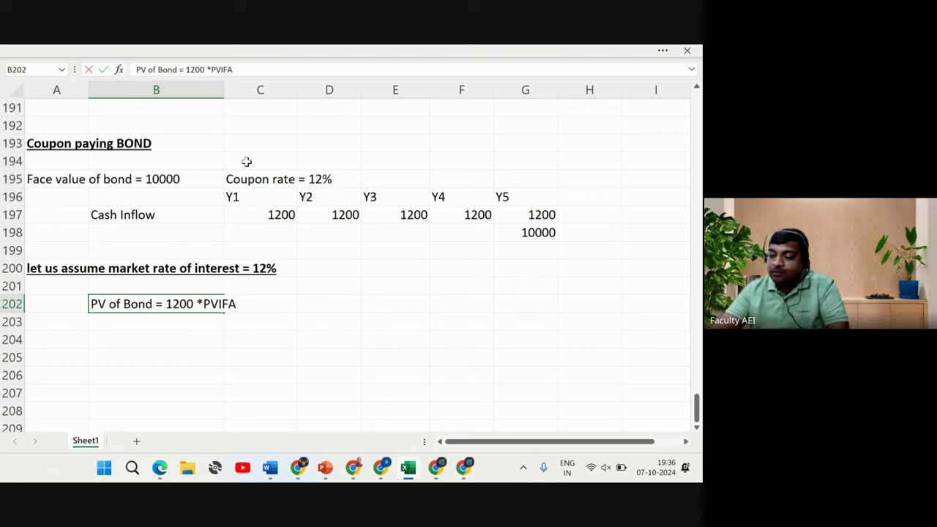
type("(12%")
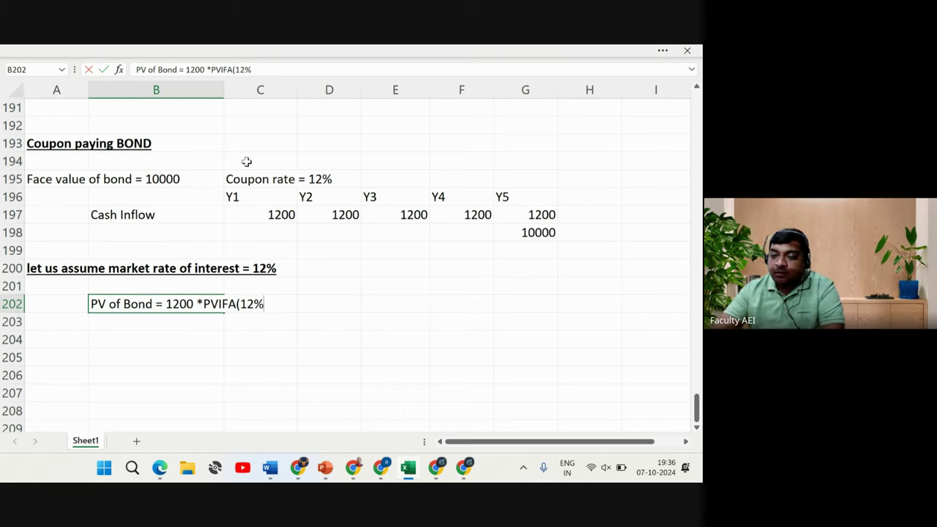
type(",5")
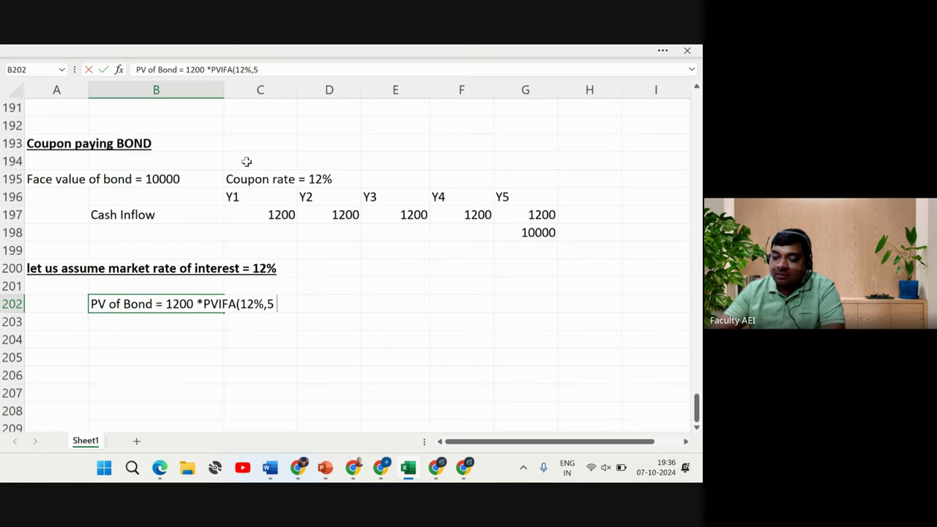
type("year")
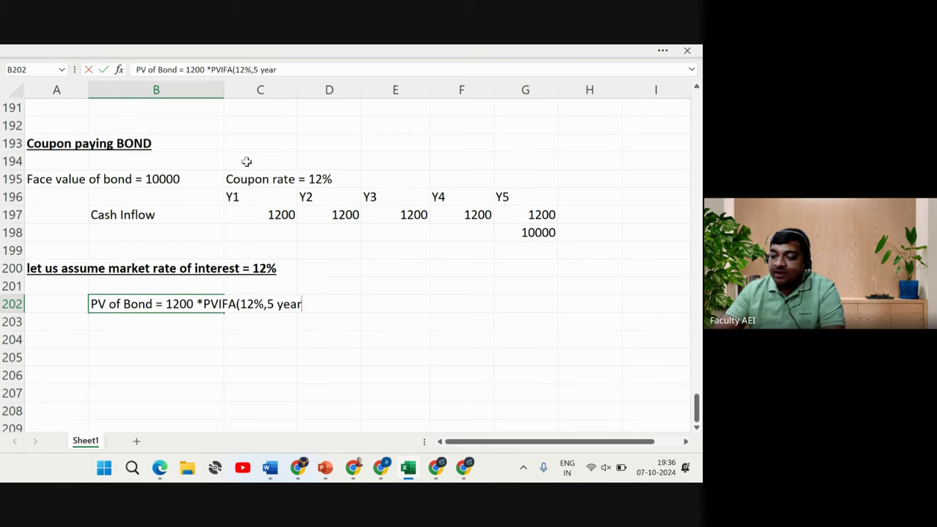
type(")")
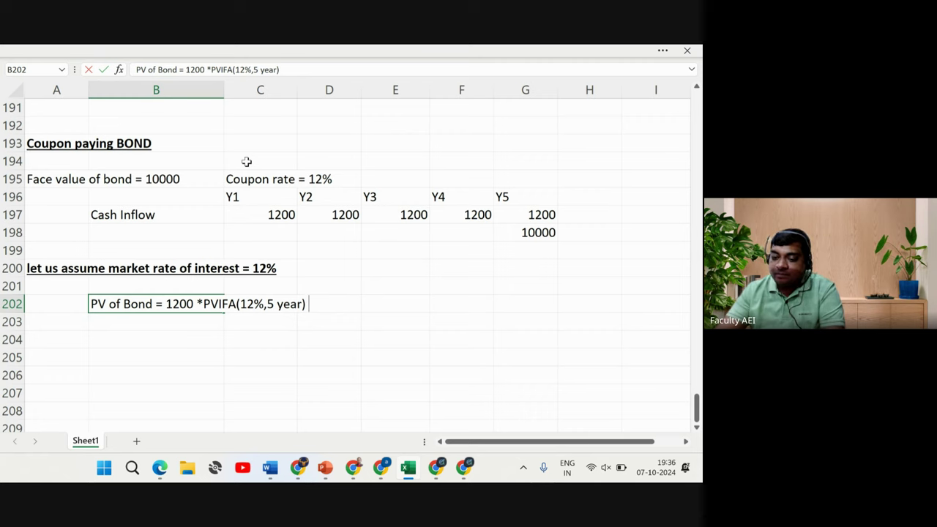
Complete the bond value expression in B202 by adding the face value's present value, "+ 10000*PVIF(12%, 5th year)"
type(" + 1")
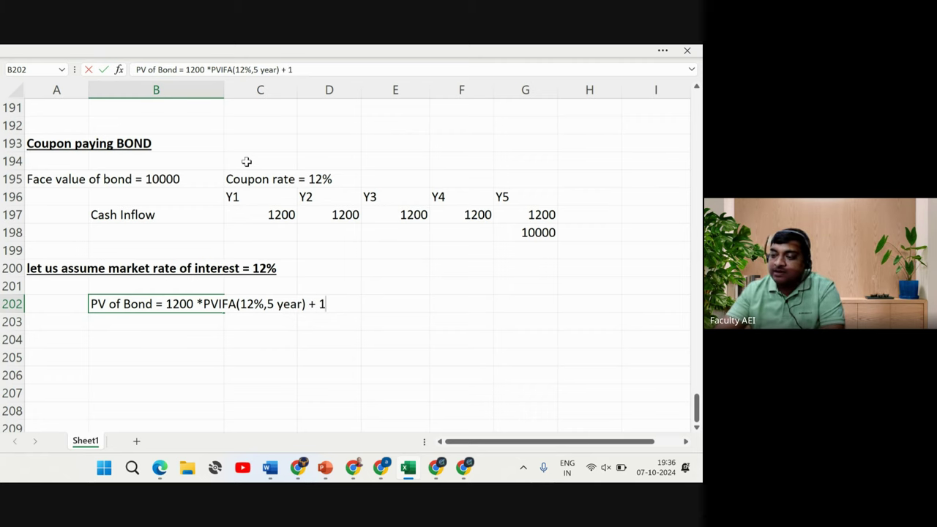
type("0000*")
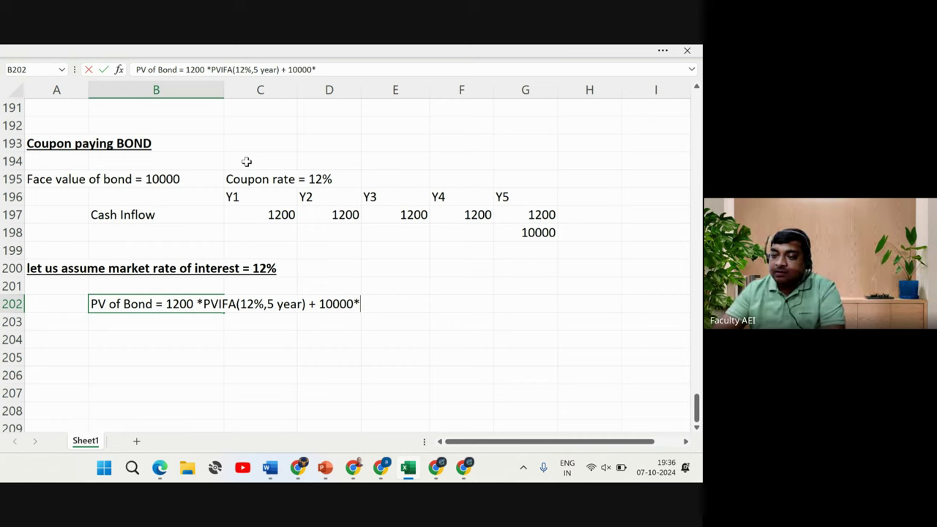
type("PVIF")
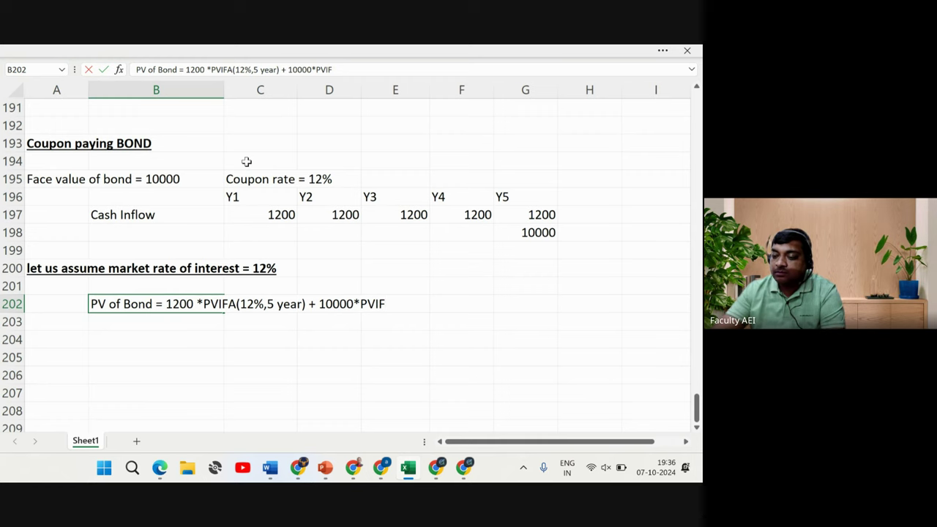
type("(12%, ")
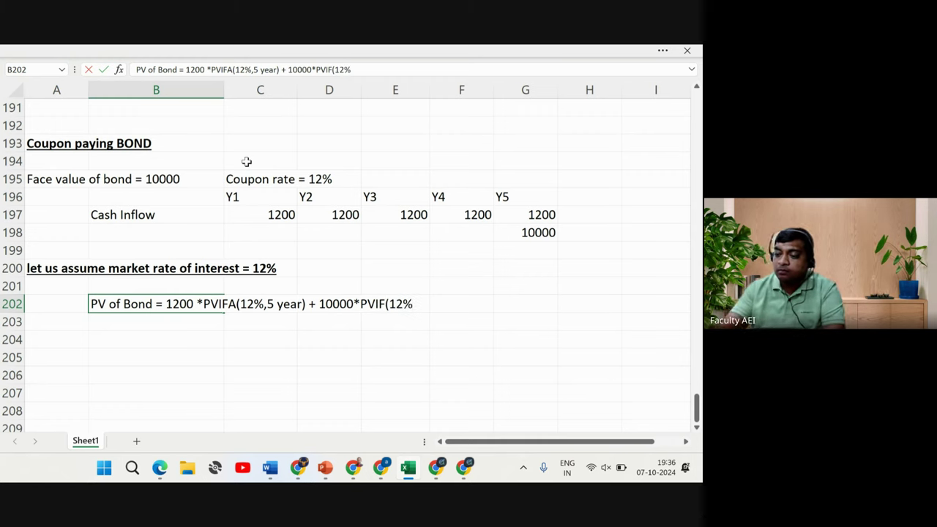
type("5t")
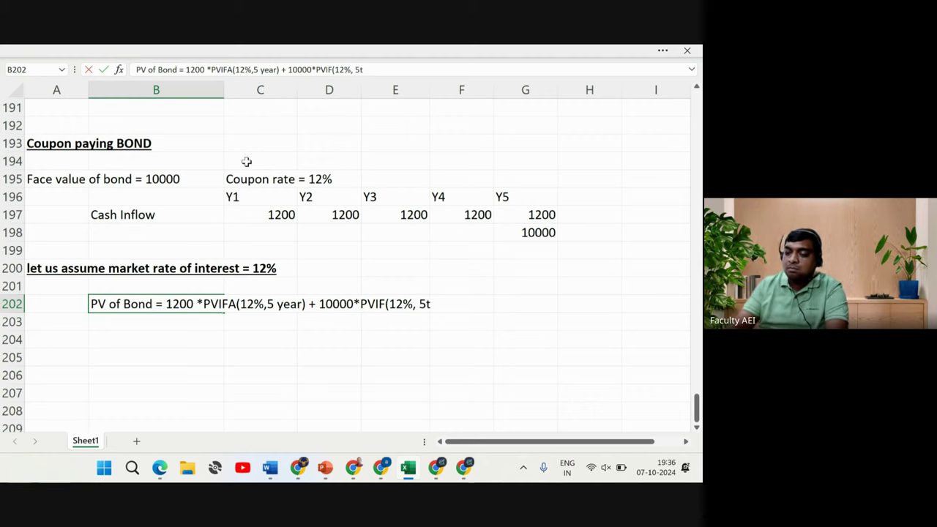
type("h year)")
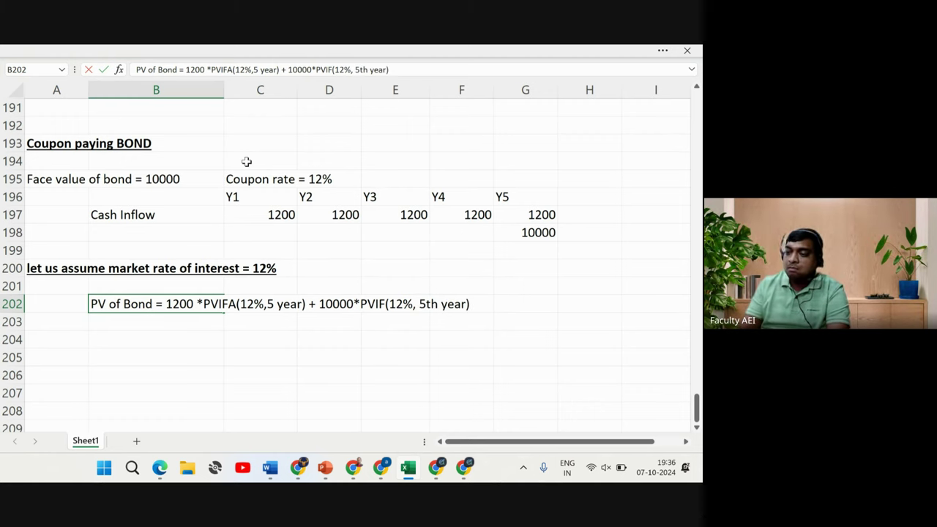
key("Return")
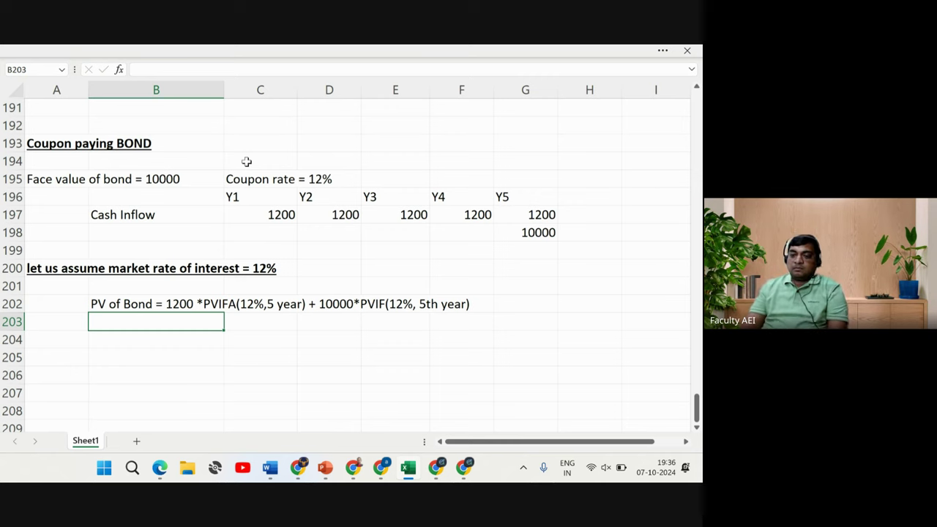
Enter the annual coupon 1200 in C204 and the PVIFA factor 3.604 below it in C205
key("Return")
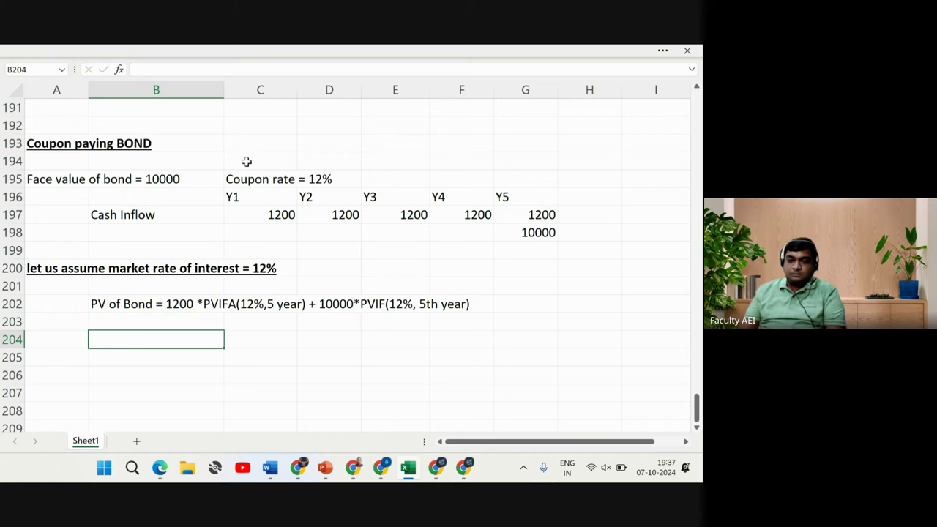
key("Right")
type("1200")
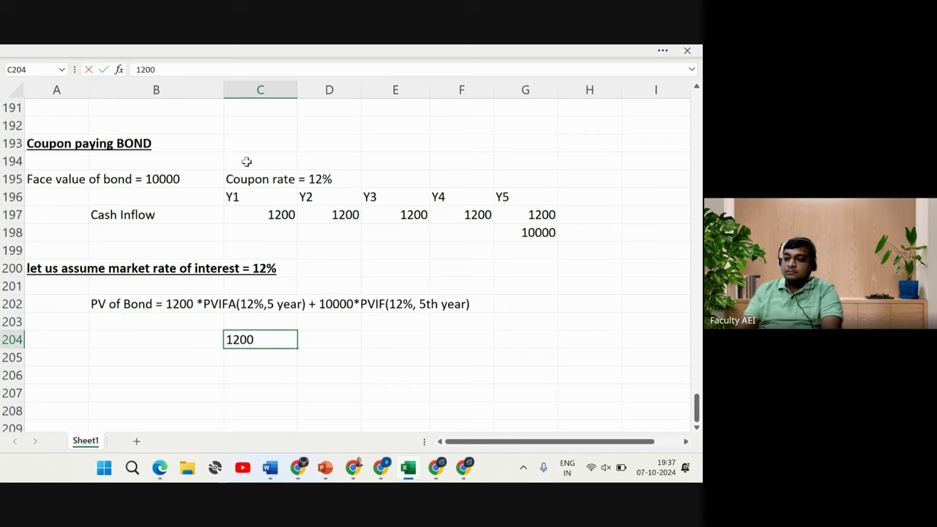
key("Return")
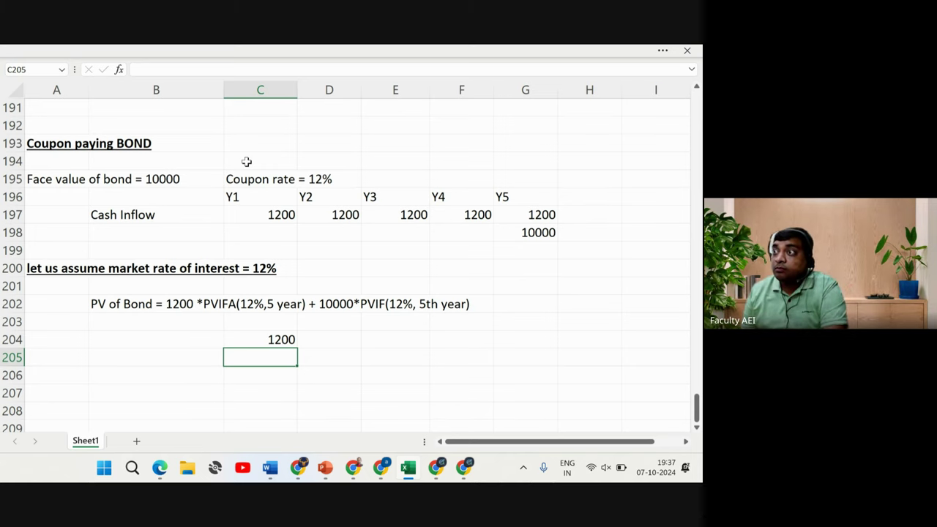
type("3")
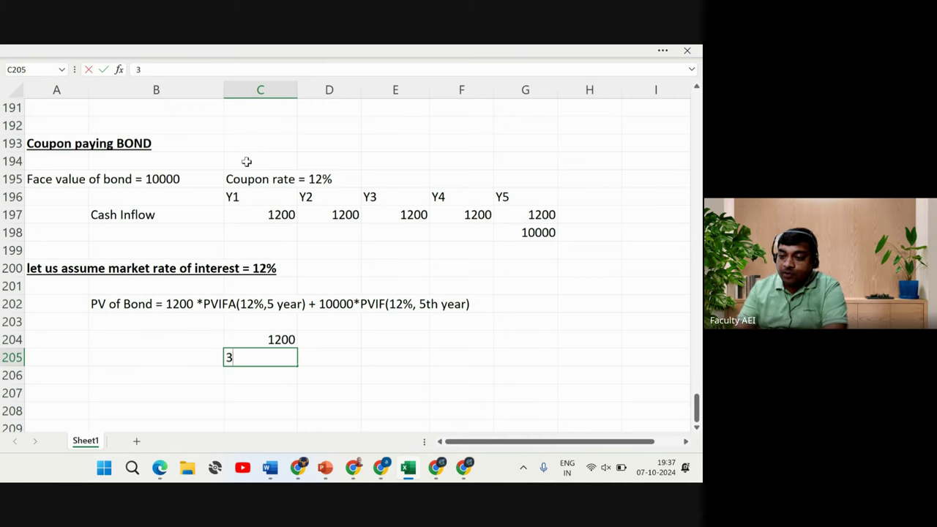
type(".604")
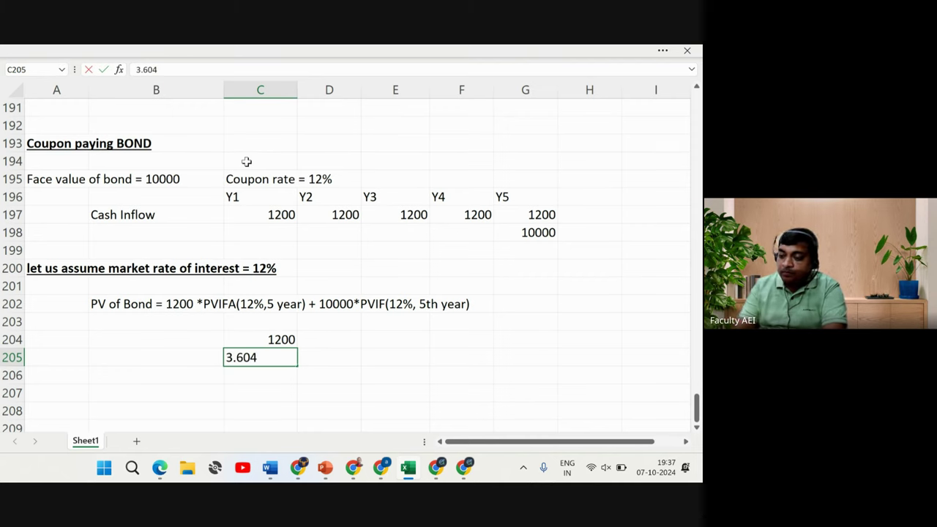
key("Return")
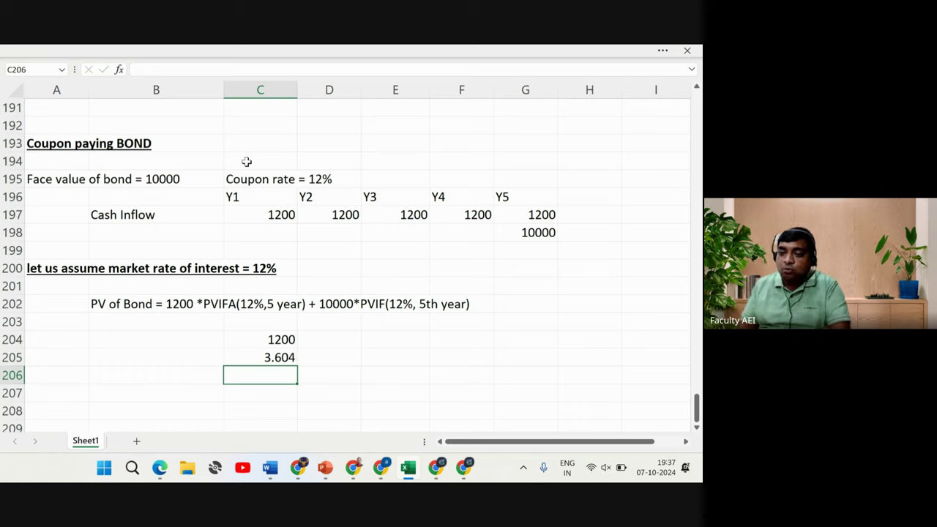
key("Up")
key("Up")
key("Left")
type("Annual")
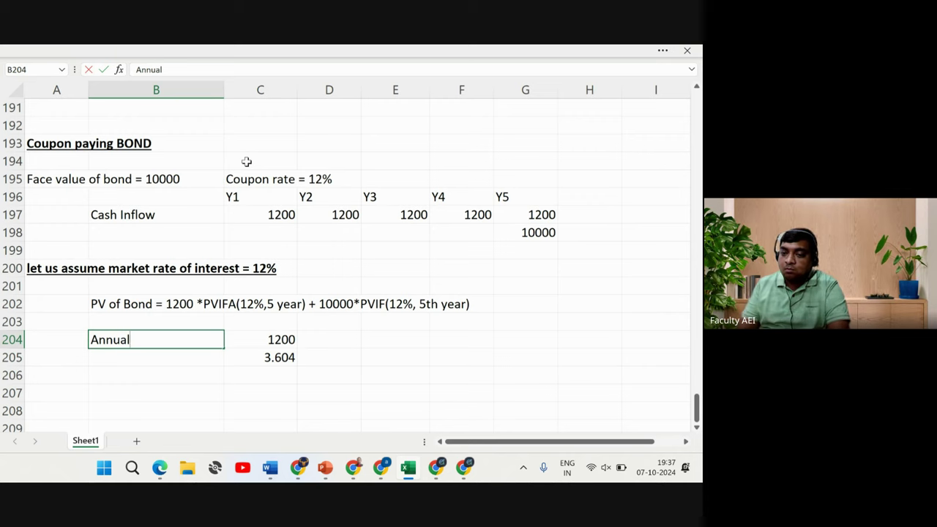
key("BackSpace")
key("BackSpace")
key("BackSpace")
key("BackSpace")
key("BackSpace")
key("BackSpace")
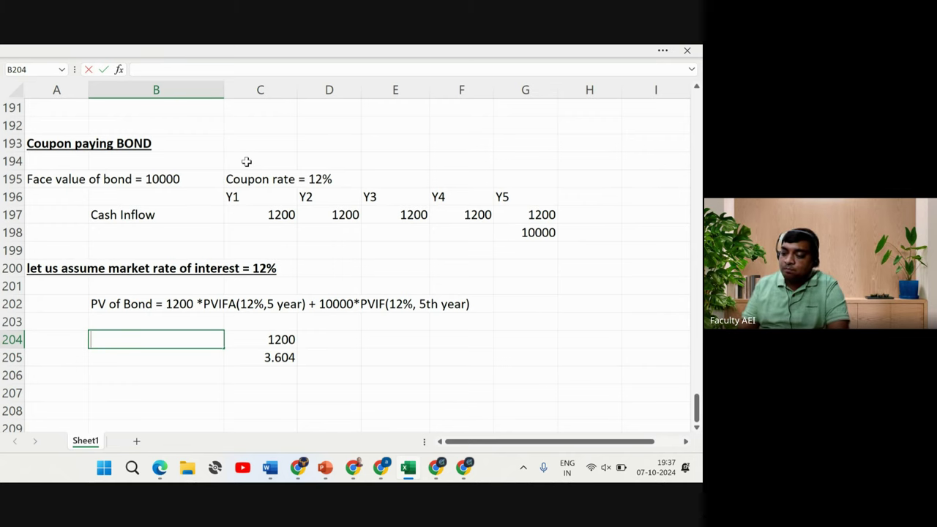
key("Return")
Enter the bond's face value 10000 in E204, in the same row as the 1200 coupon
key("Right")
key("Up")
key("Right")
key("Right")
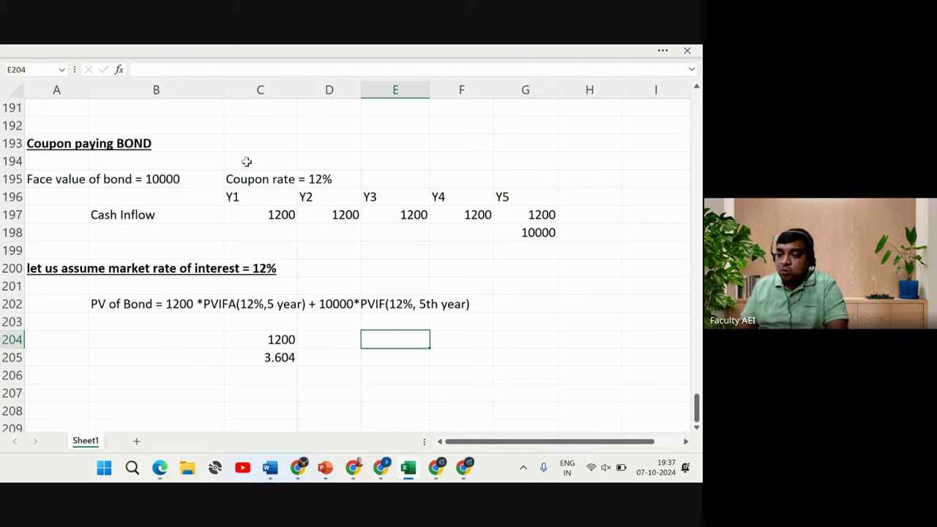
type("100000")
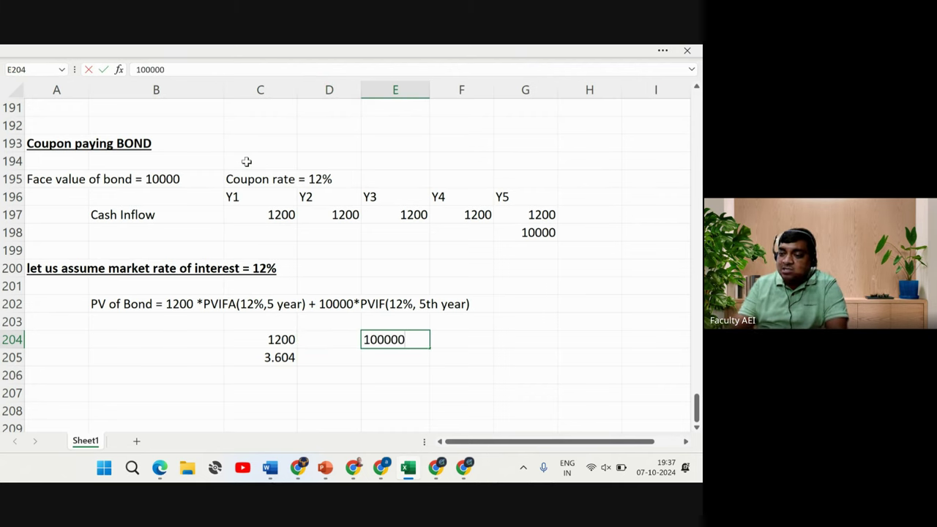
key("BackSpace")
key("Return")
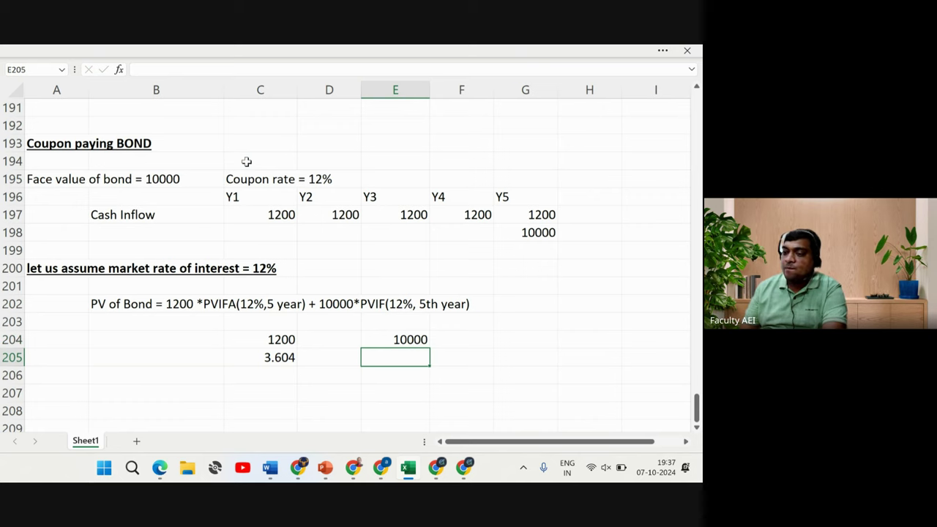
Enter the PVIF factor 0.567 in cell E205, below the 10000 face value
type("0.567")
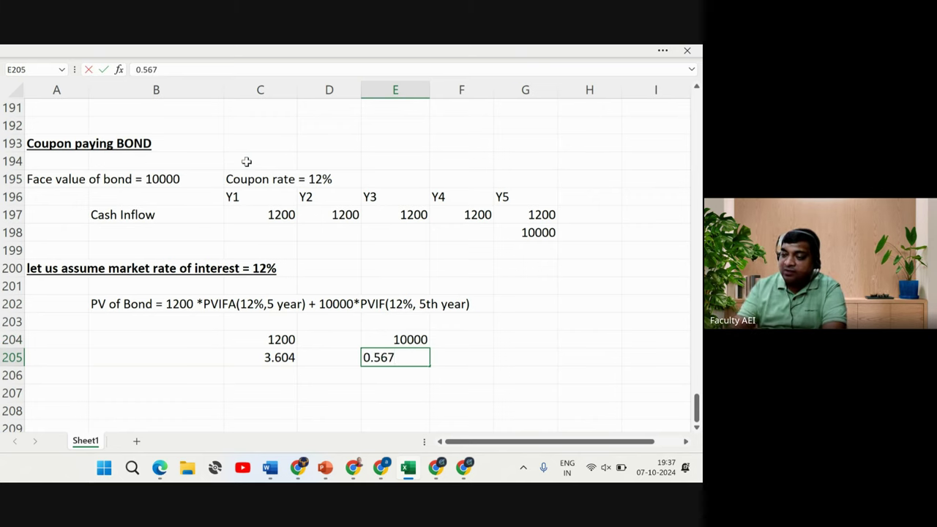
key("Return")
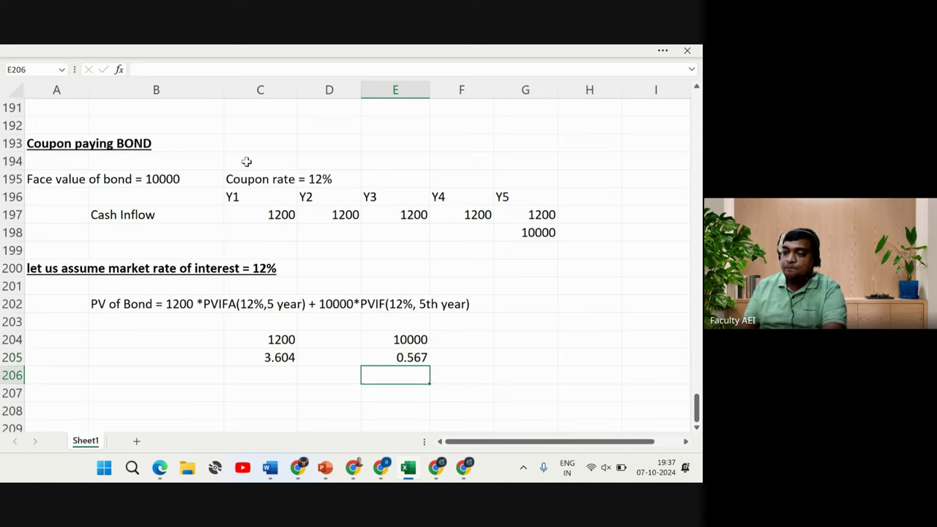
key("Up")
key("Down")
Calculate the present value of the coupons in C206 with the formula =C204*C205
key("Left")
key("Left")
type("=")
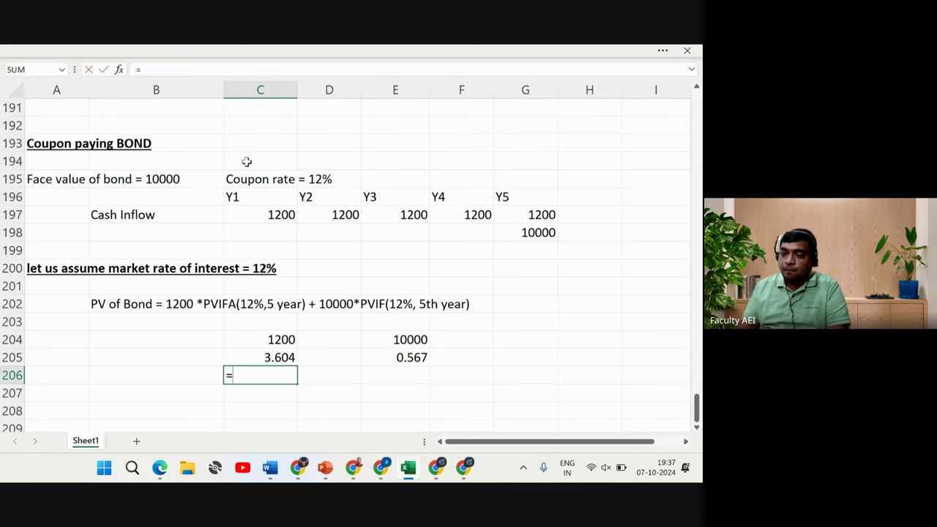
key("Up")
key("Up")
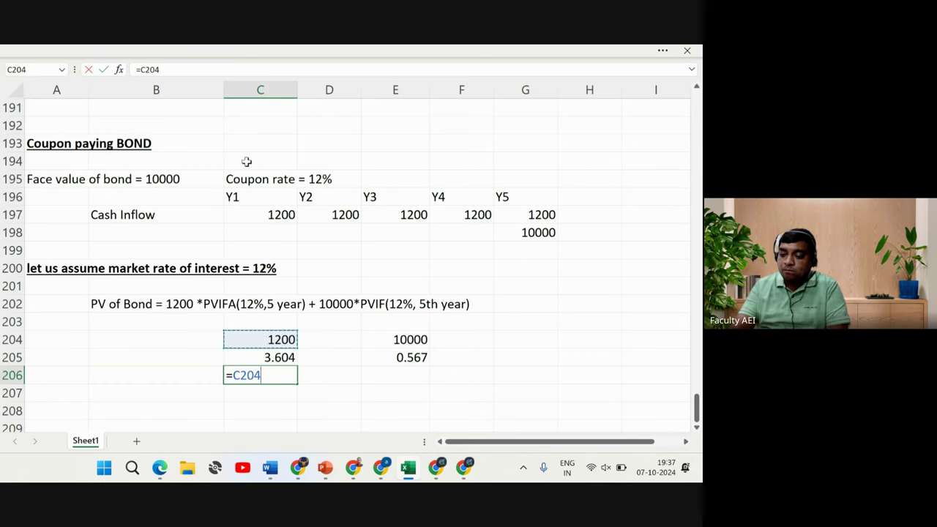
type("*")
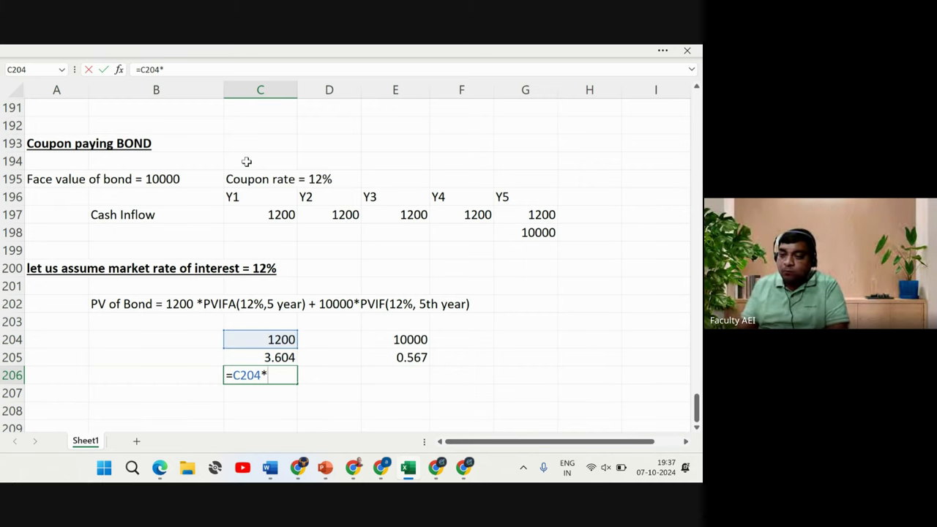
key("Up")
key("Return")
key("Up")
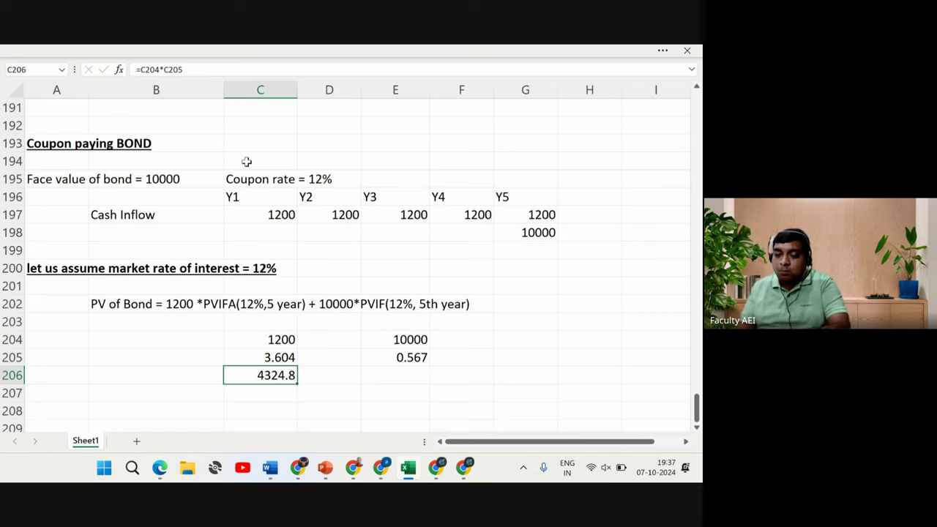
Copy the multiplication formula from C206 to E206 for the face value column
key("ctrl+c")
key("Right")
key("Right")
key("ctrl+v")
key("Up")
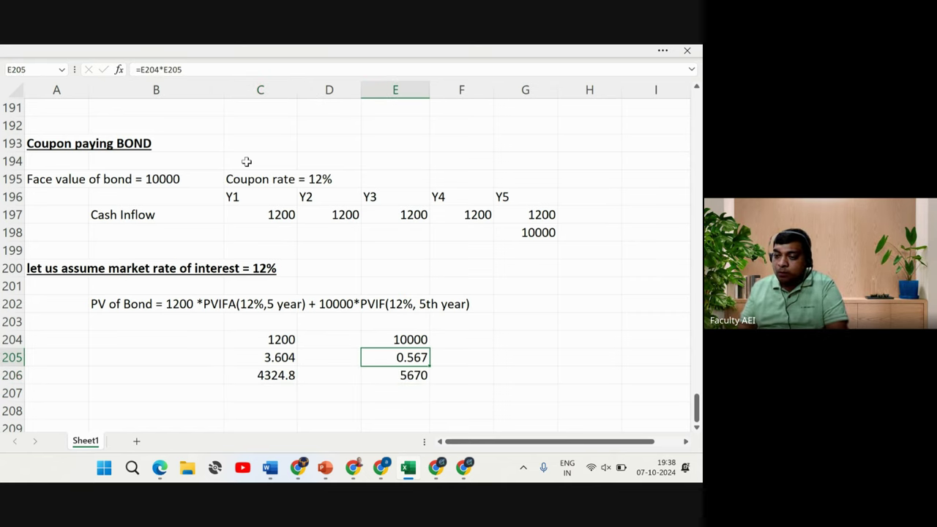
Move the face value calculation in E204:E206 one column over to D204:D206
key("Left")
key("Left")
key("Right")
key("Right")
key("Up")
key("shift+Down")
key("shift+Down")
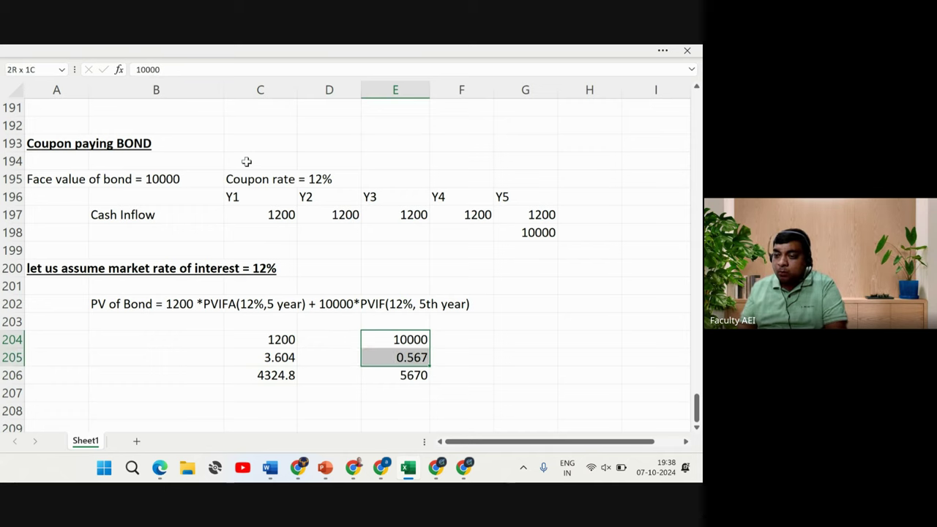
key("ctrl+c")
key("Left")
key("ctrl+v")
key("Right")
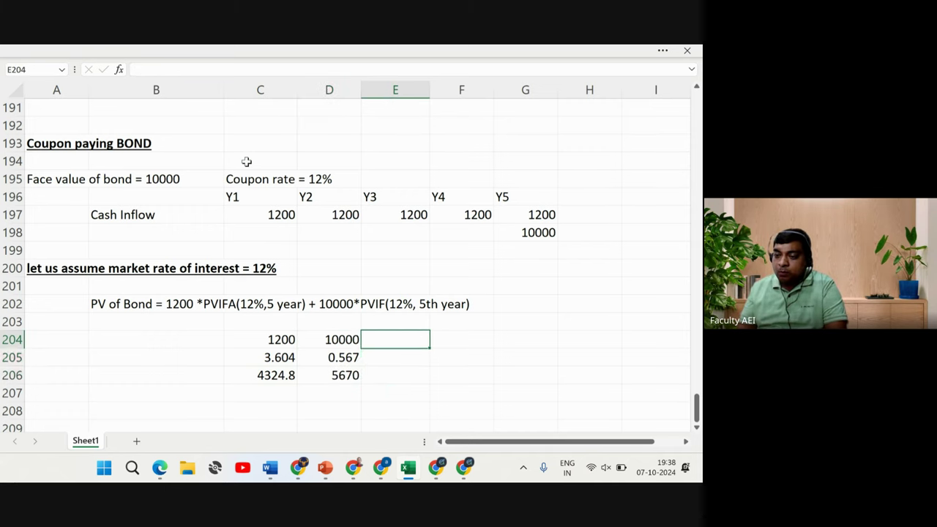
Add the two present values in E206 with =C206+D206 and make the total bold
key("Down")
key("Down")
type("=")
key("Left")
key("Left")
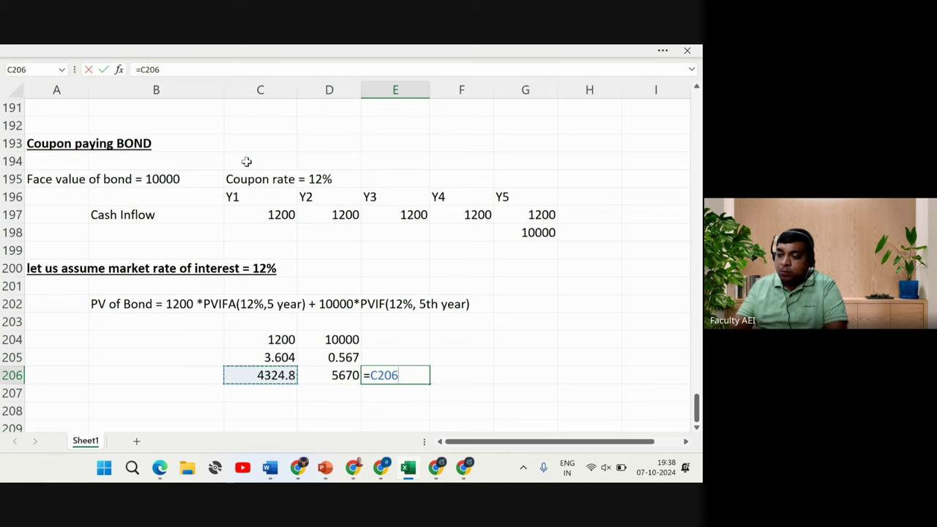
type("+")
key("Left")
key("Return")
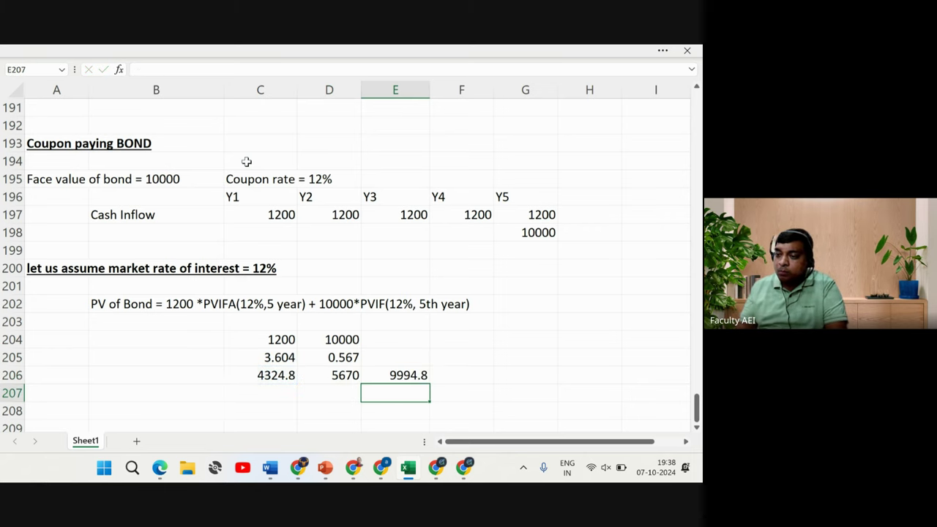
key("Up")
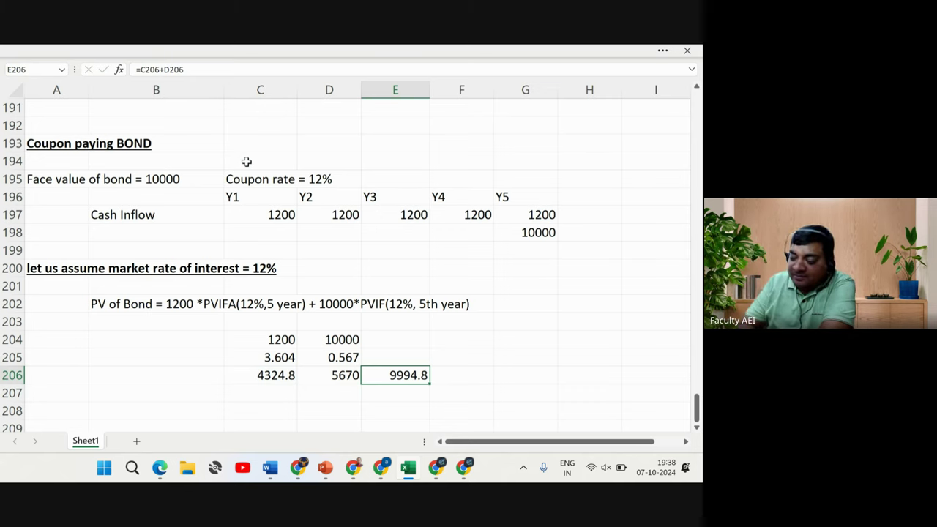
key("ctrl+b")
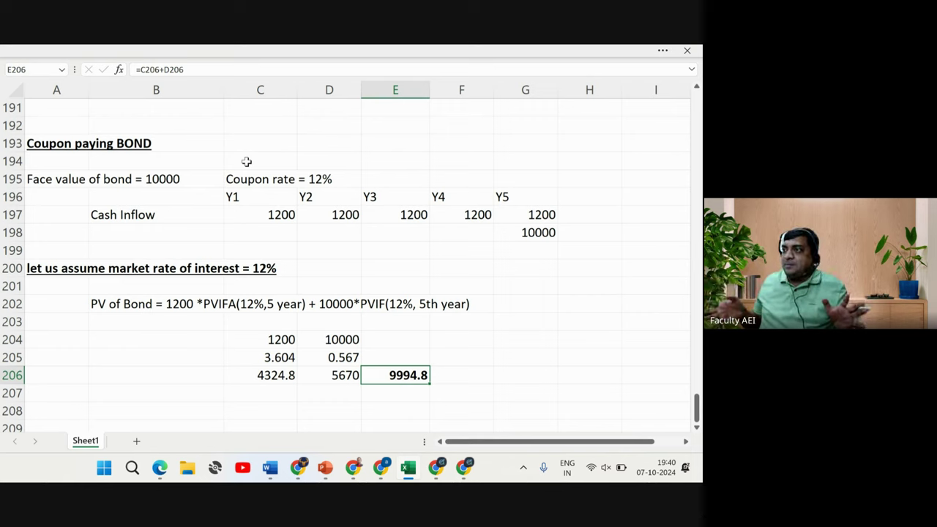
Enter the heading "Let us assume market rate of interest = 10%" in cell A208
key("Down")
key("Down")
key("Down")
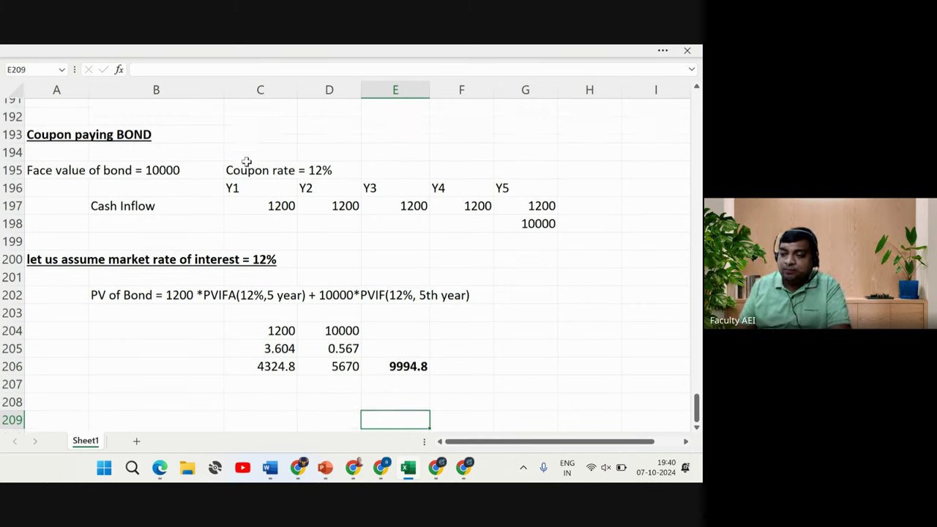
key("Up")
key("Left")
key("Left")
key("Left")
key("Left")
type("L")
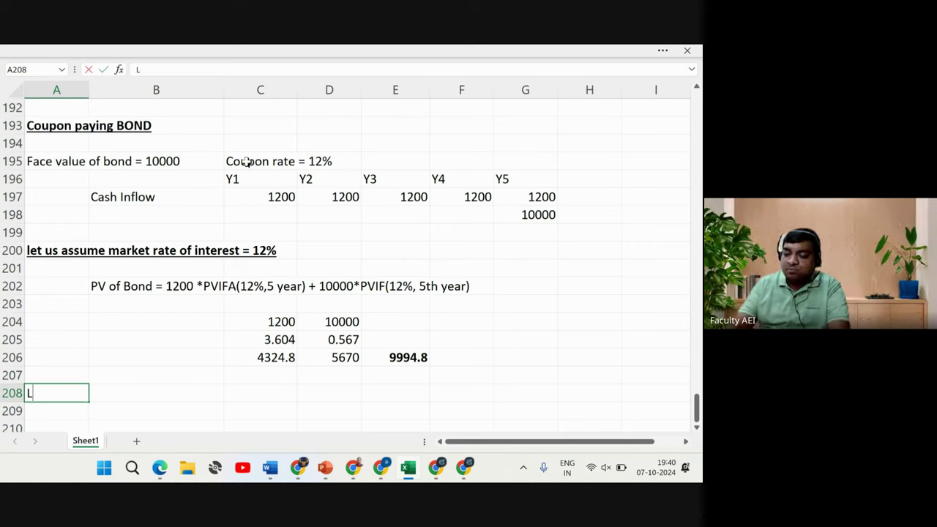
type("et us as")
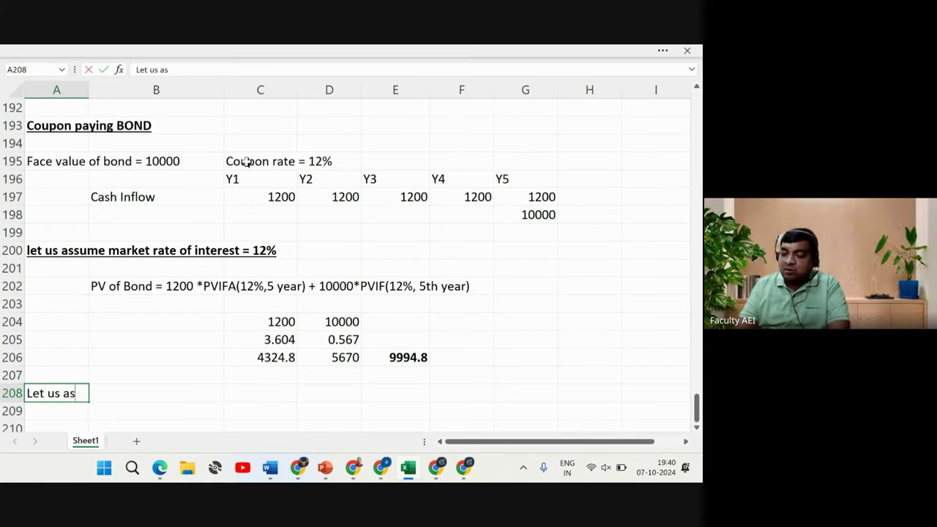
type("sume me")
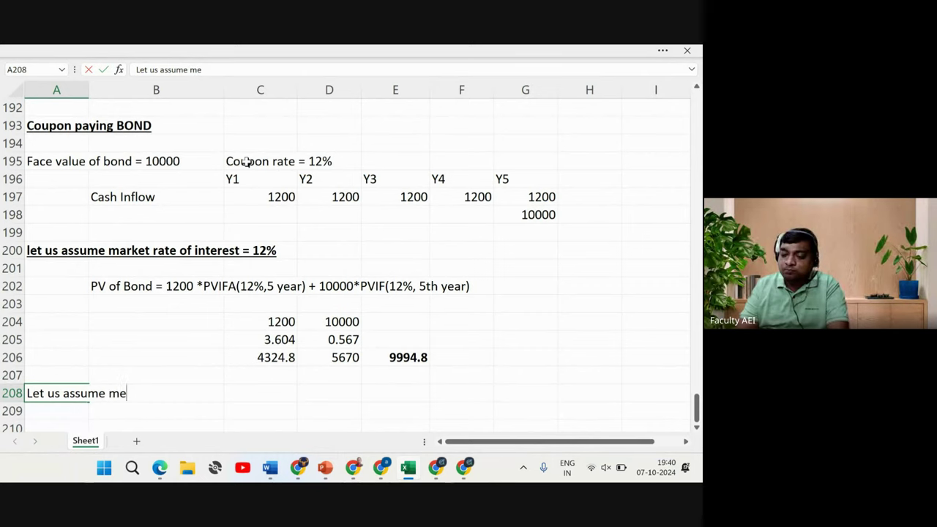
key("BackSpace")
type("arket ")
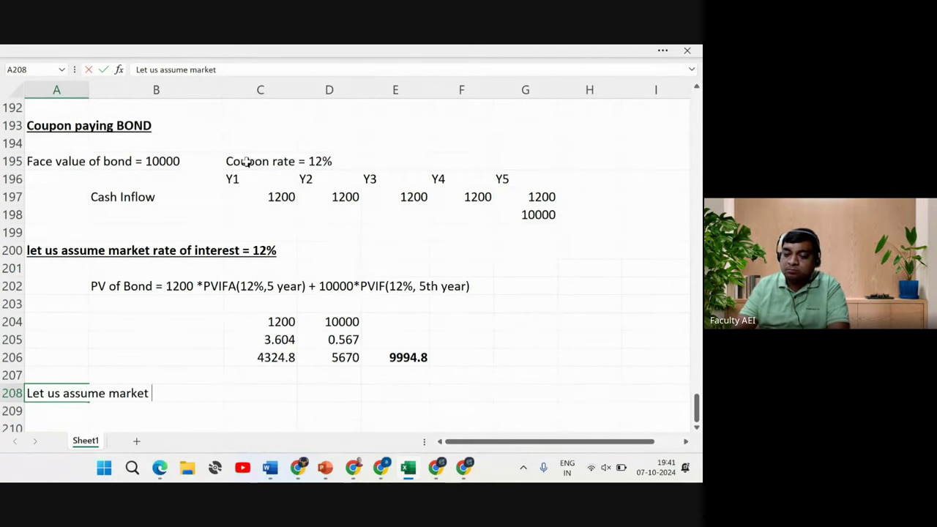
type("rate of")
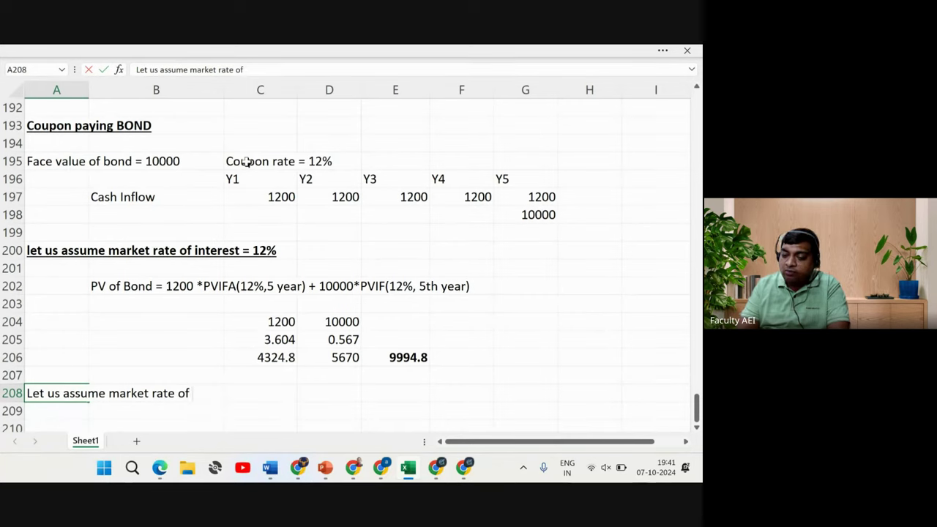
type(" interest ")
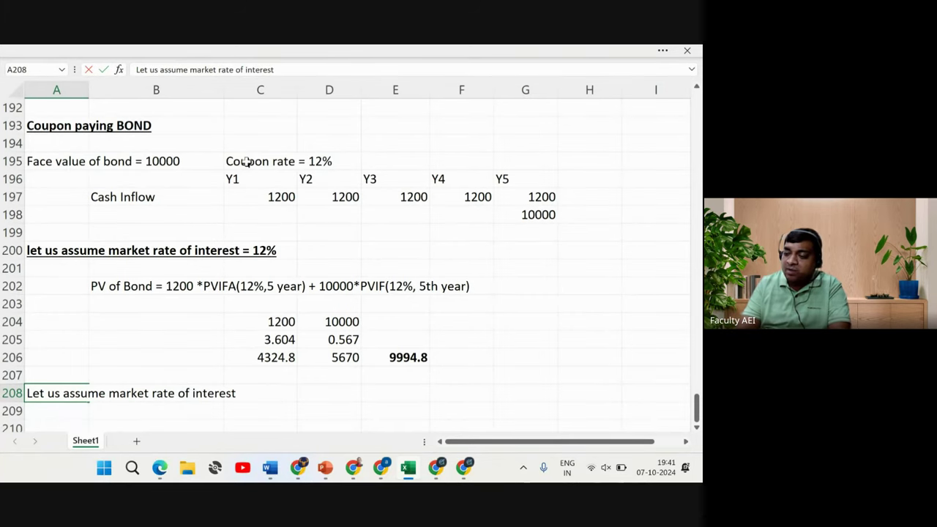
type("= 10%")
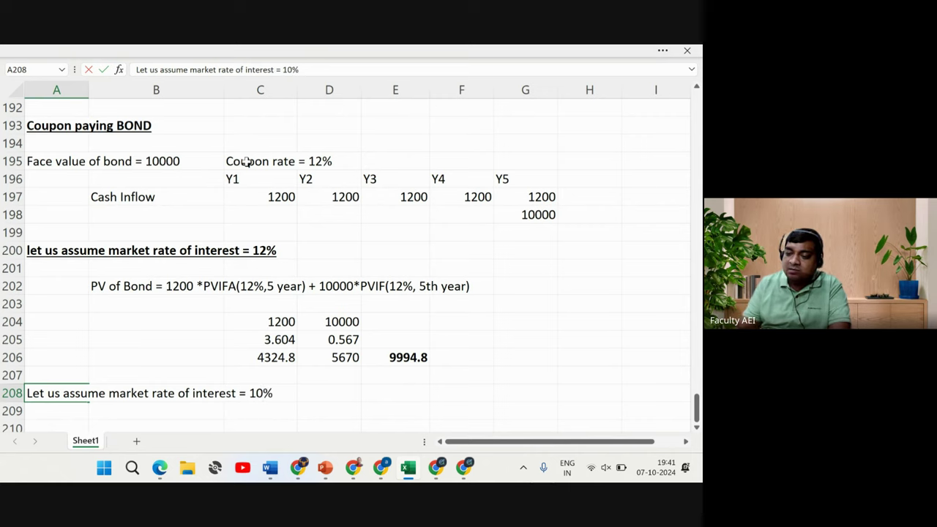
key("Return")
key("Down")
key("Down")
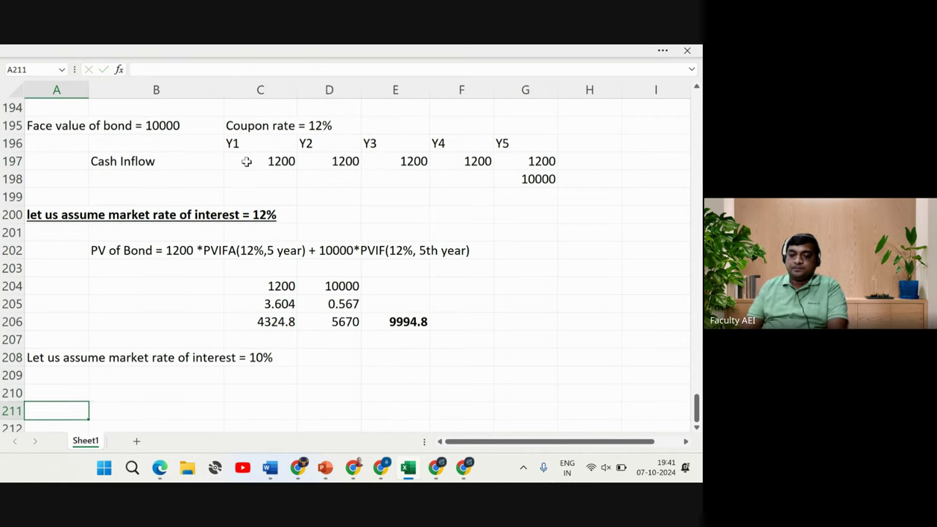
Make the 10% market rate heading in A208 bold and underlined
key("Up")
key("Up")
key("Up")
key("ctrl+b")
key("ctrl+u")
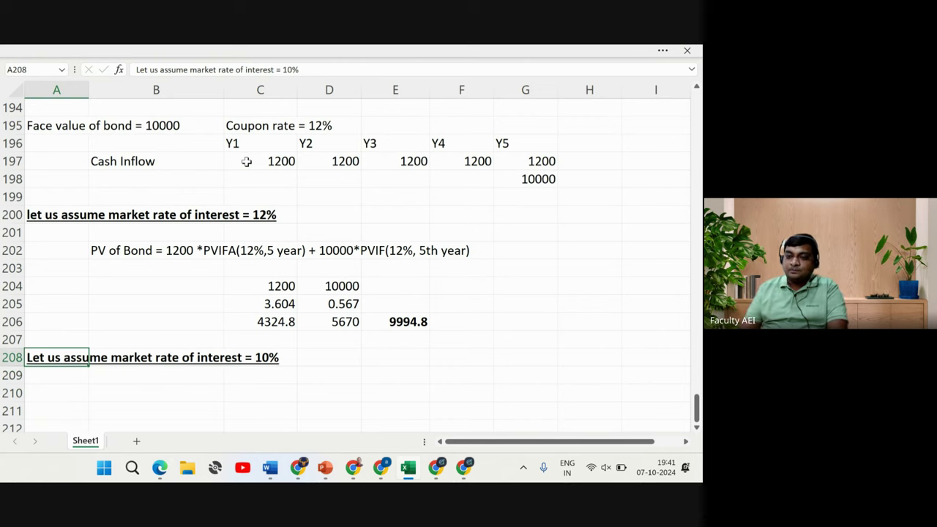
key("Right")
key("Right")
key("Right")
key("Up")
key("Up")
key("Up")
key("Up")
key("Left")
key("shift+Right")
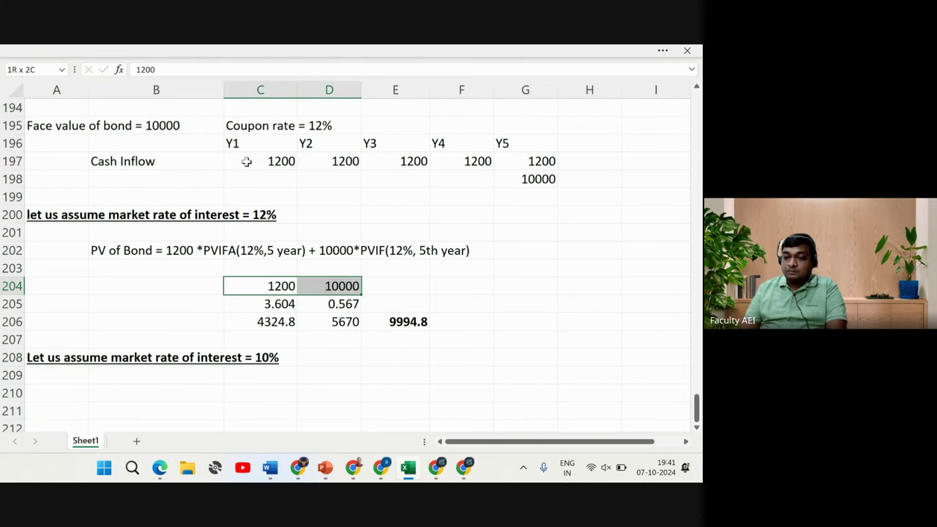
key("ctrl+q")
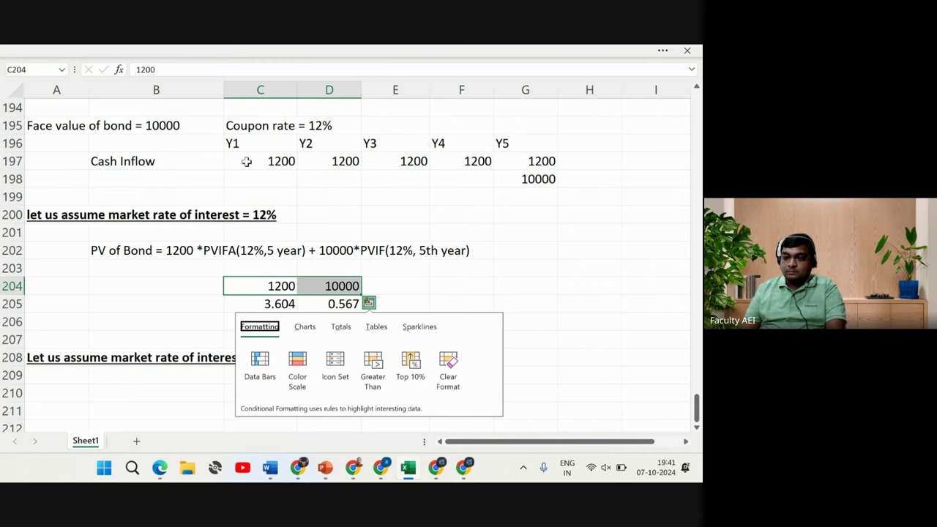
key("Escape")
Copy the PV of Bond formula line and its calculation in B202:F206 to B210, under the 10% heading
key("Up")
key("Up")
key("Left")
key("shift+Down")
key("shift+Down")
key("shift+Down")
key("shift+Down")
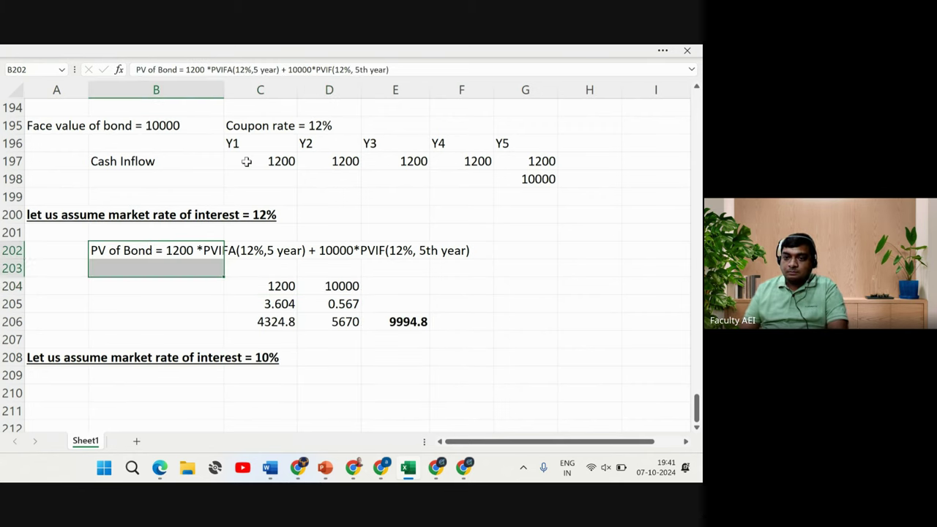
key("shift+Right")
key("shift+Right")
key("shift+Right")
key("shift+Right")
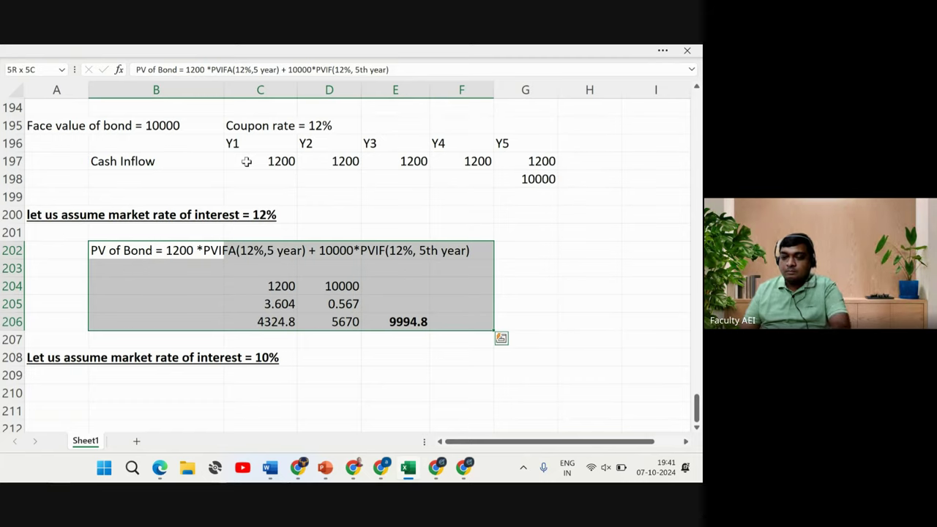
key("ctrl+c")
key("Down")
key("Down")
key("Down")
key("Down")
key("Down")
key("Down")
key("Down")
key("Down")
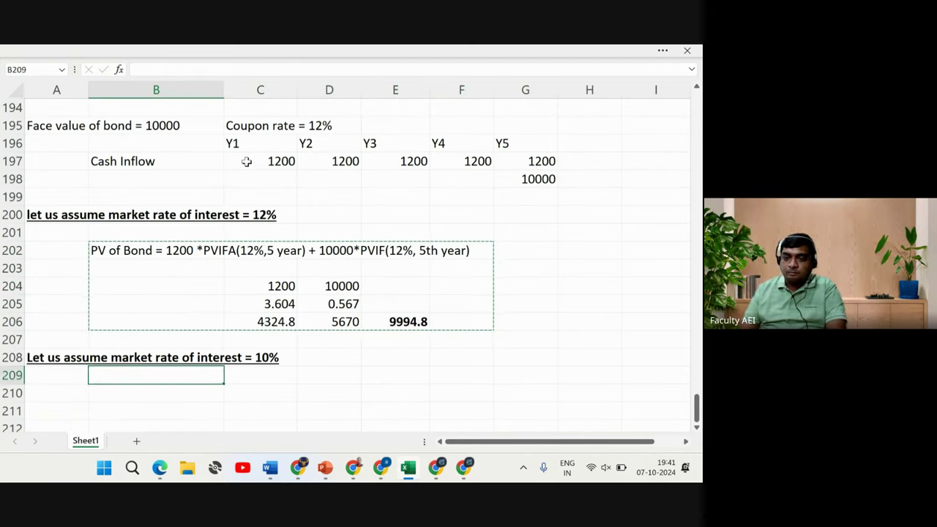
key("ctrl+v")
key("Down")
Change the PVIFA rate in the copied PV of Bond text in B210 to 10%
scroll(247, 161, "down", 1)
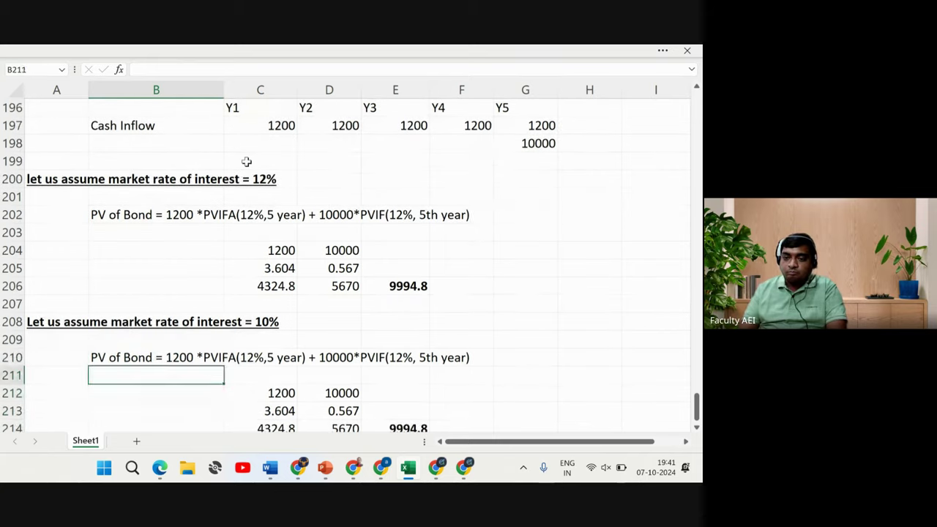
key("Up")
key("F2")
key("Left")
key("Left")
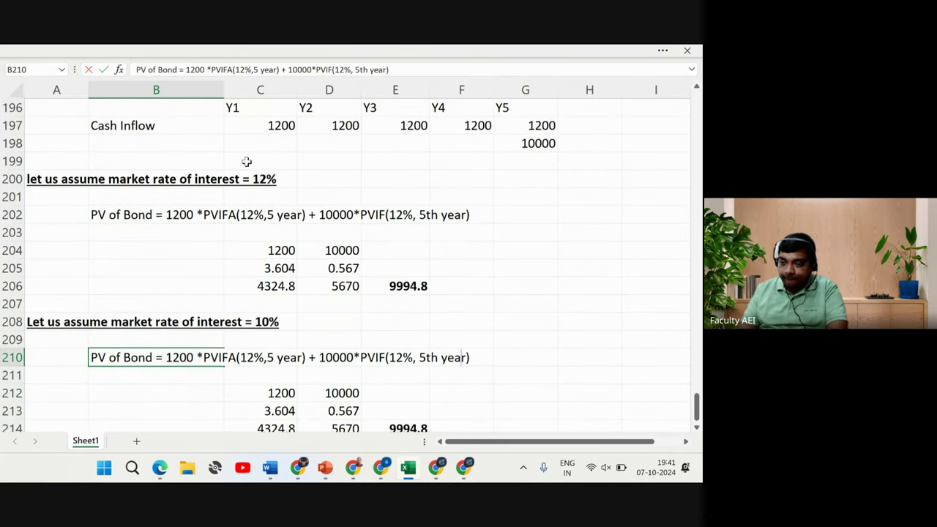
key("Left")
key("Left")
key("Left")
key("Left")
key("Left")
key("Left")
key("Left")
key("Left")
key("Left")
key("Left")
key("Left")
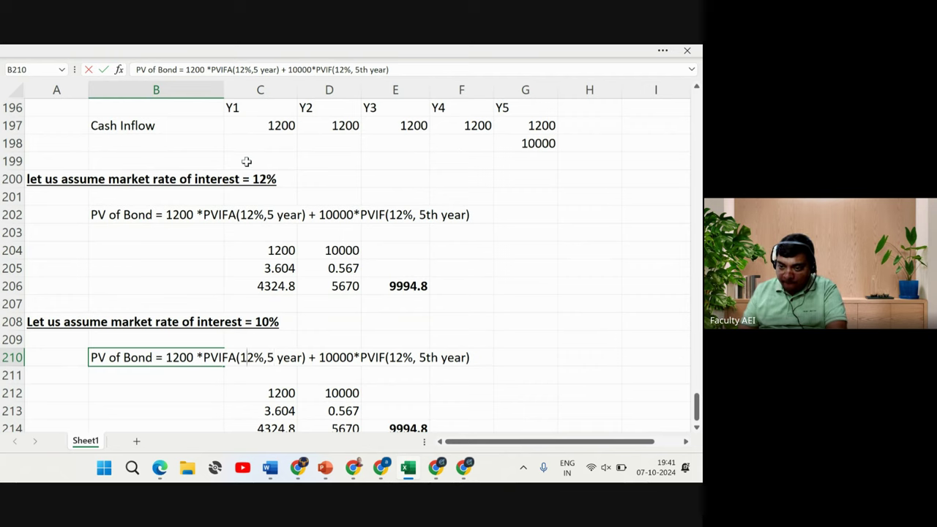
key("Delete")
type("0")
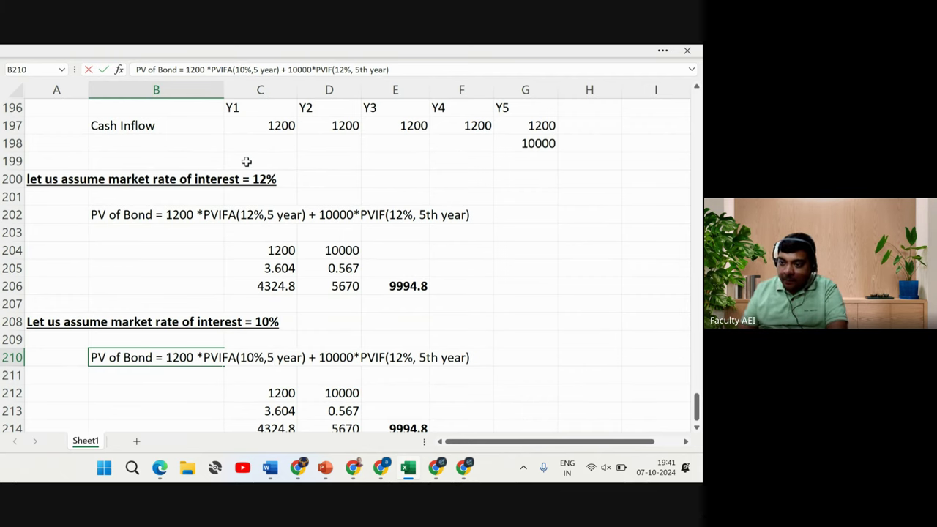
Change the PVIF rate in the PV of Bond text in B210 to 10% and commit the edit
key("Right")
key("Right")
key("Right")
key("Right")
key("Right")
key("Right")
key("Right")
key("Right")
key("Right")
key("Right")
key("Right")
key("Right")
key("Right")
key("Right")
key("Right")
key("Right")
key("Right")
key("Right")
key("Right")
key("Right")
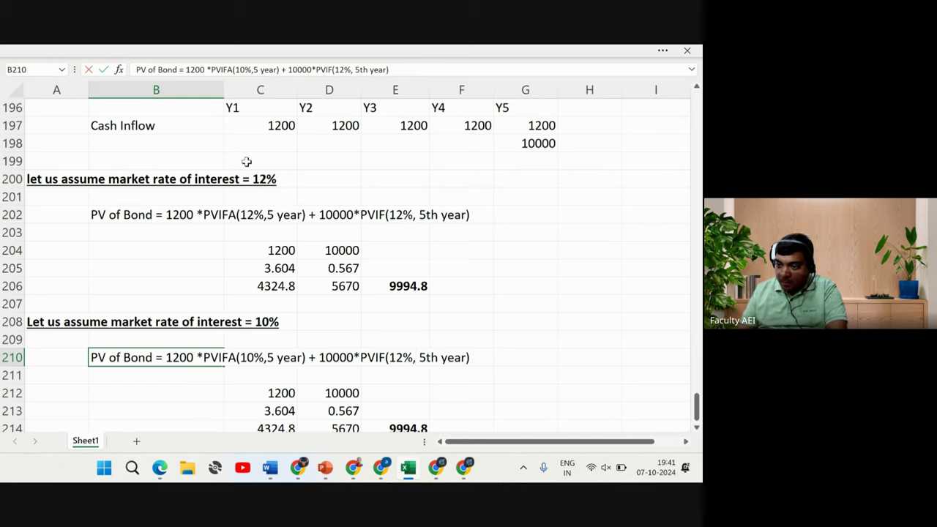
key("Delete")
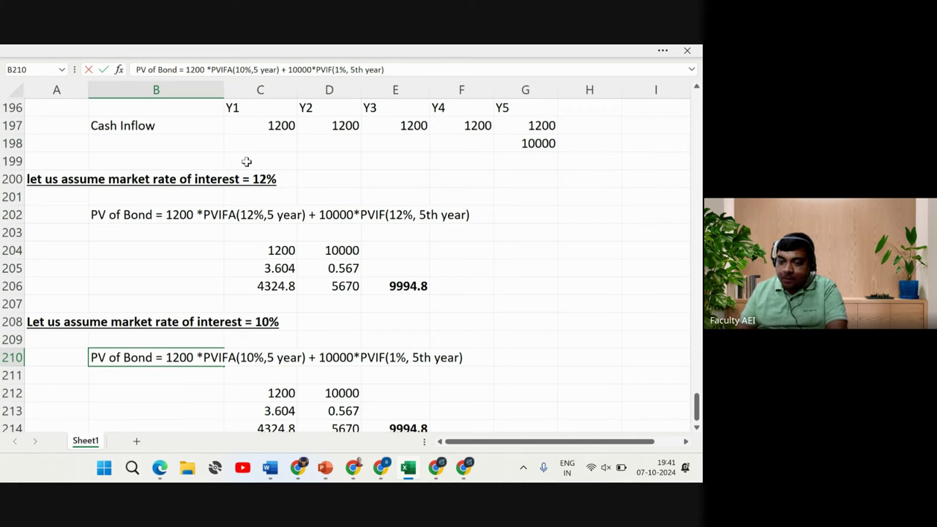
type("0")
key("Return")
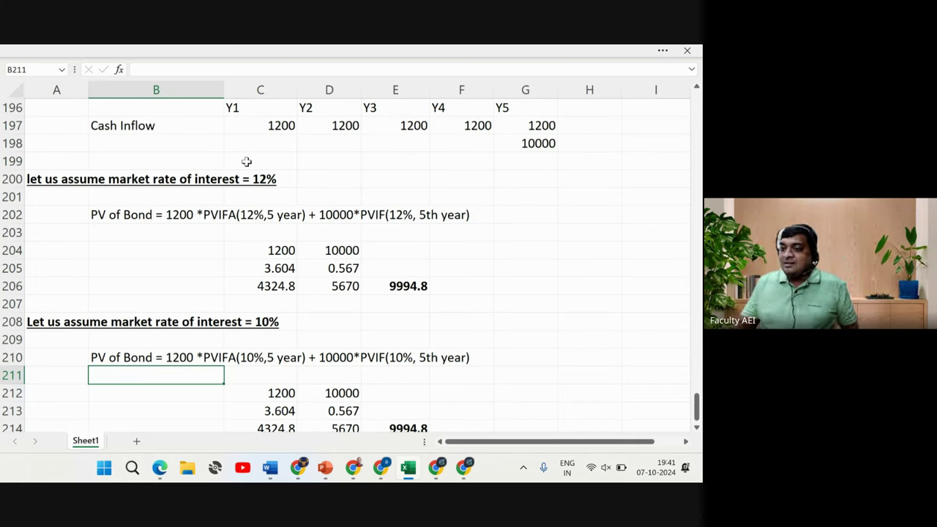
Examine the copied bond value calculation under the 10% market rate heading
key("Down")
key("Down")
key("Down")
key("Down")
key("Down")
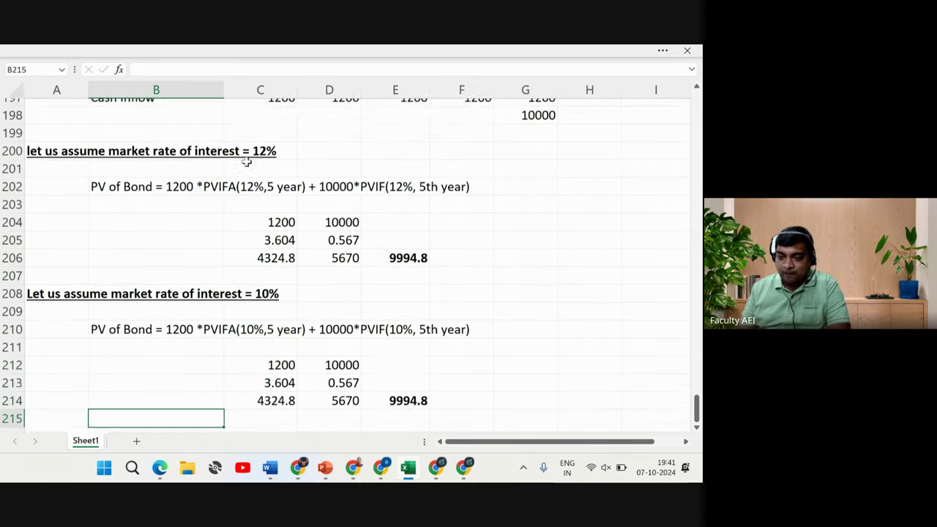
key("Up")
key("Up")
key("Up")
key("Up")
key("Up")
key("Up")
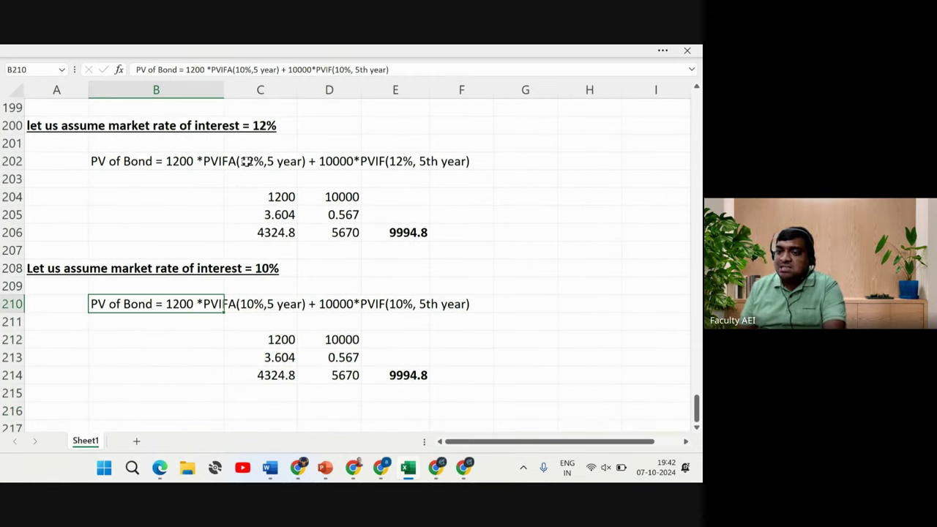
key("Right")
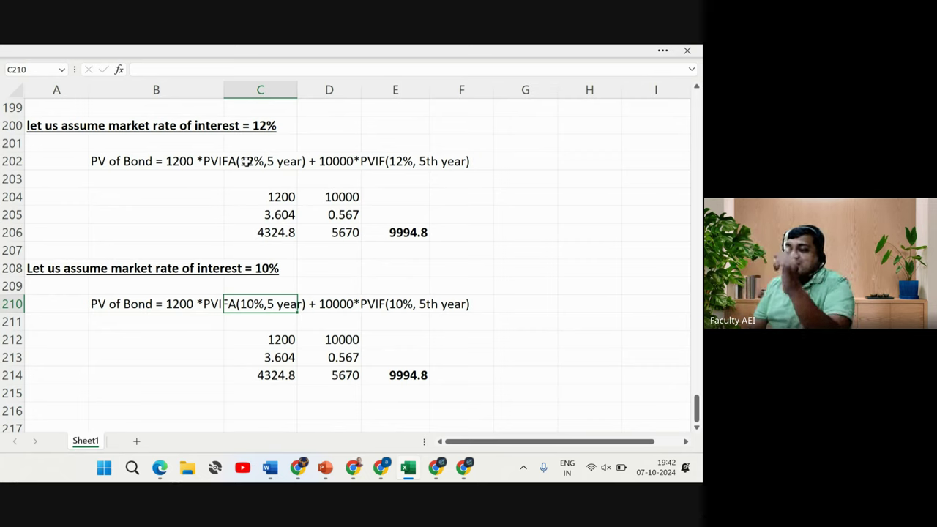
Clear the copied PVIFA factor in C213 of the 10% calculation
key("Right")
key("Right")
key("Down")
key("Down")
key("Down")
key("Left")
key("Left")
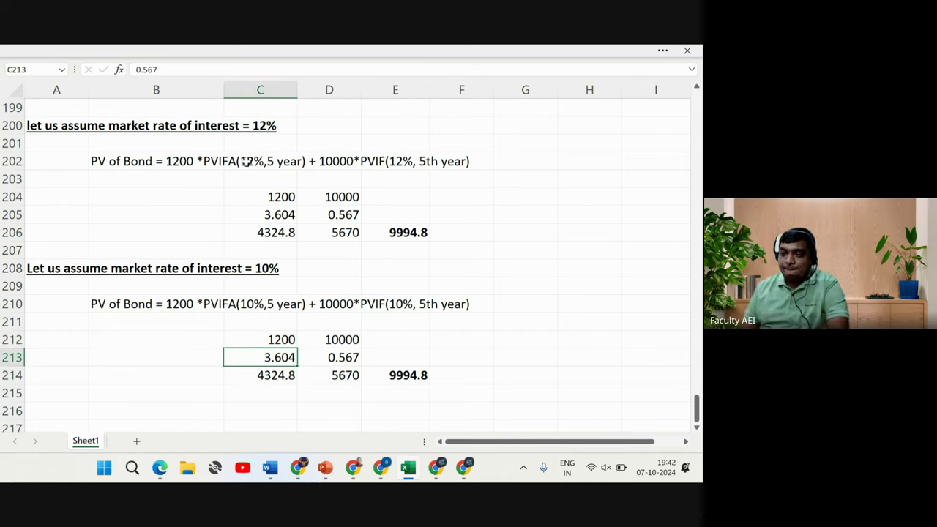
key("F2")
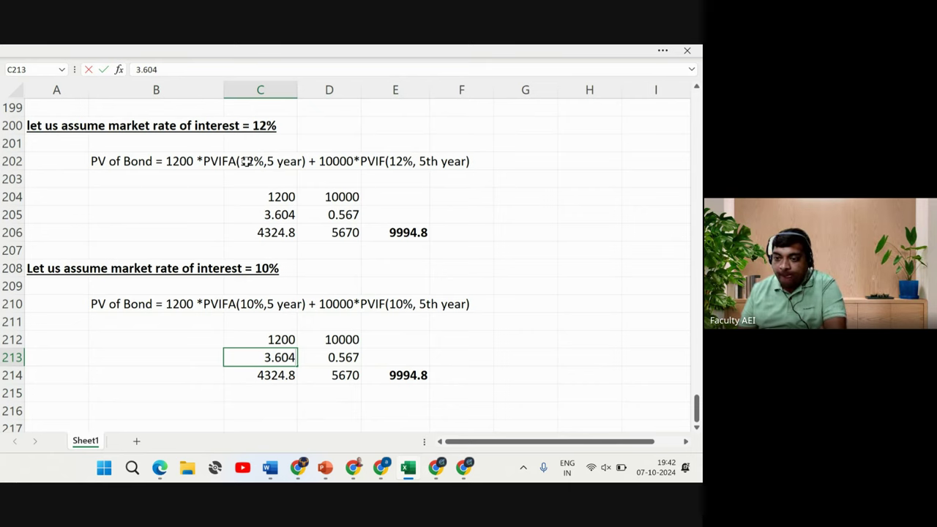
key("BackSpace")
key("BackSpace")
key("BackSpace")
key("BackSpace")
key("BackSpace")
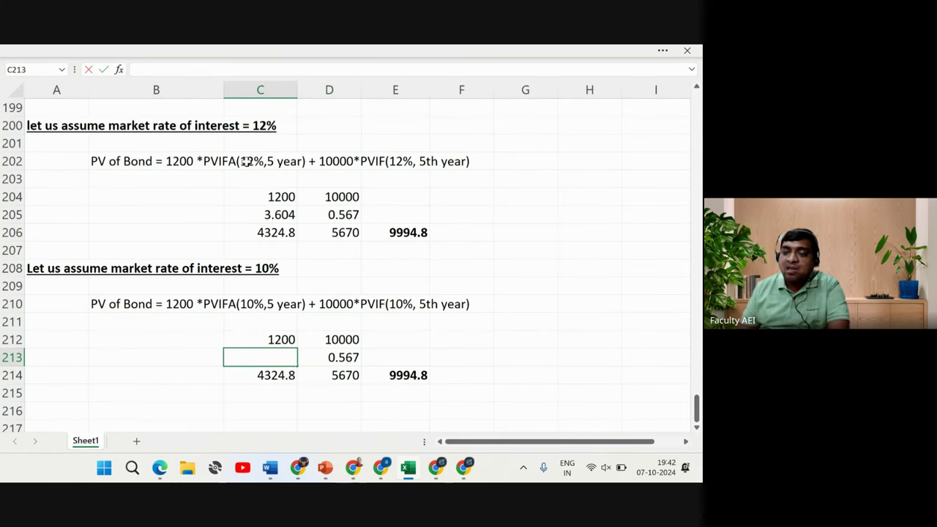
key("Return")
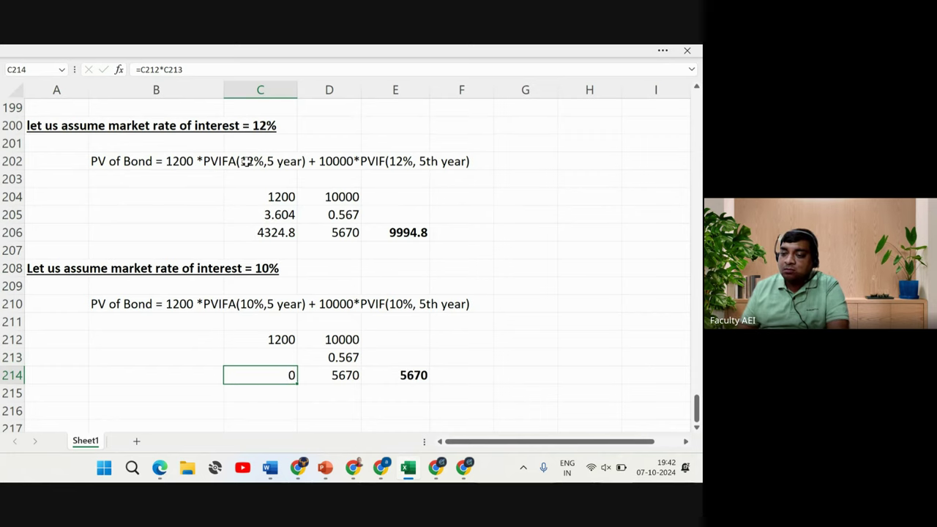
Clear the copied PVIF factor in D213, below the 10000 face value
key("Up")
key("Right")
key("Down")
key("Up")
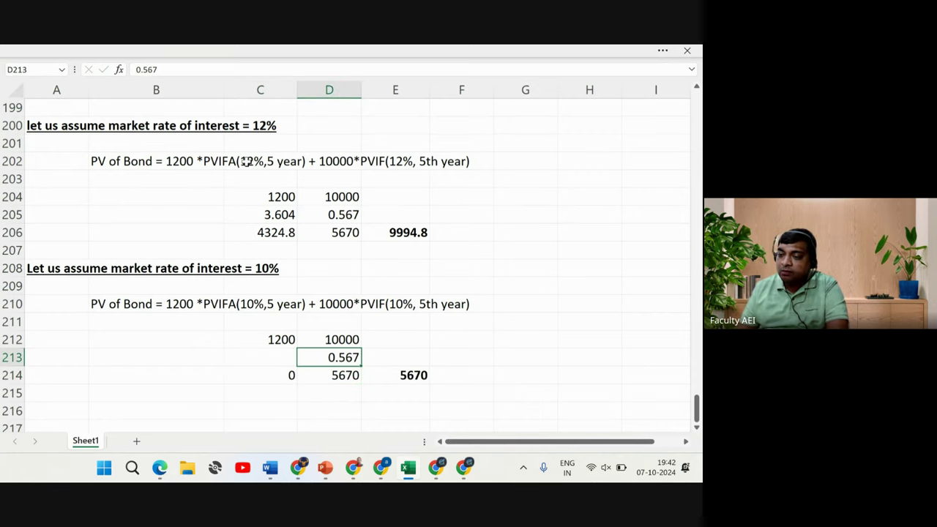
key("Delete")
Enter 3.79 in C213 as the five-year PVIFA factor at 10%
key("Left")
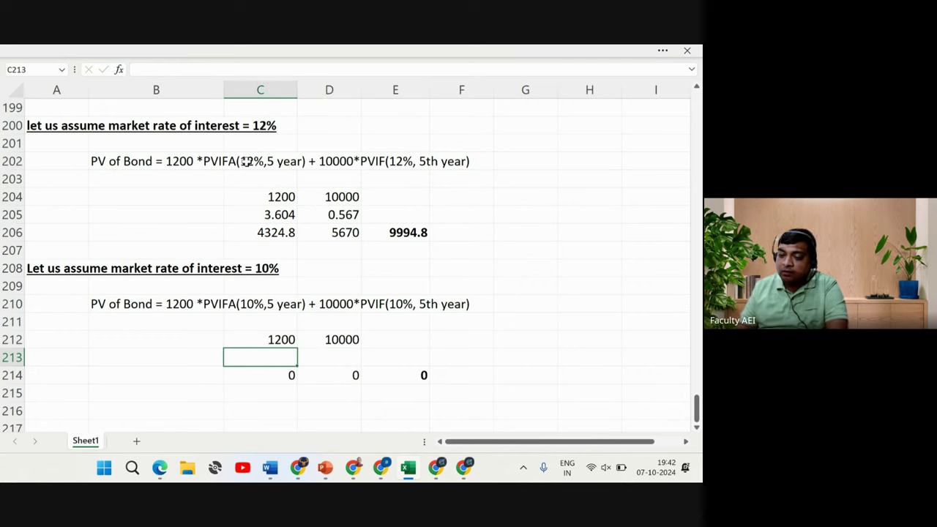
type("3.79")
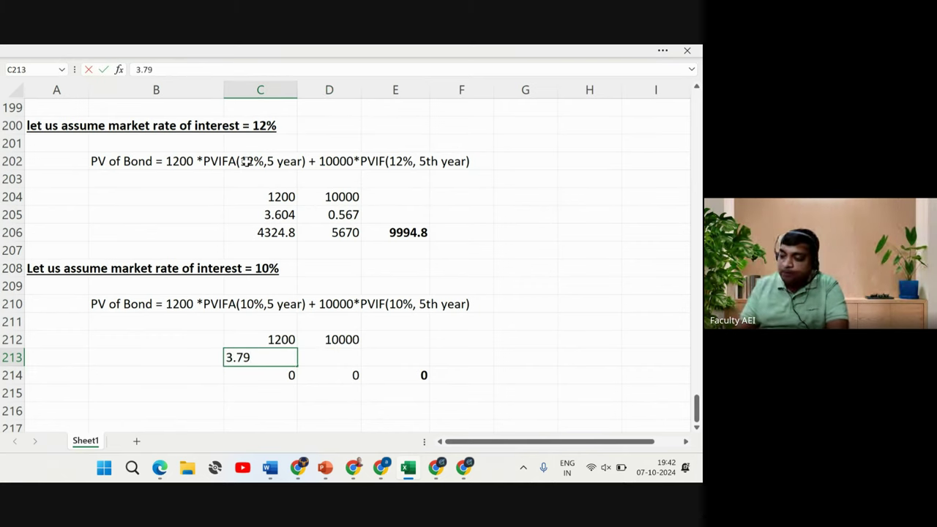
key("Return")
key("Up")
Enter 0.621 in D213 as the fifth-year PVIF factor at 10%
key("Right")
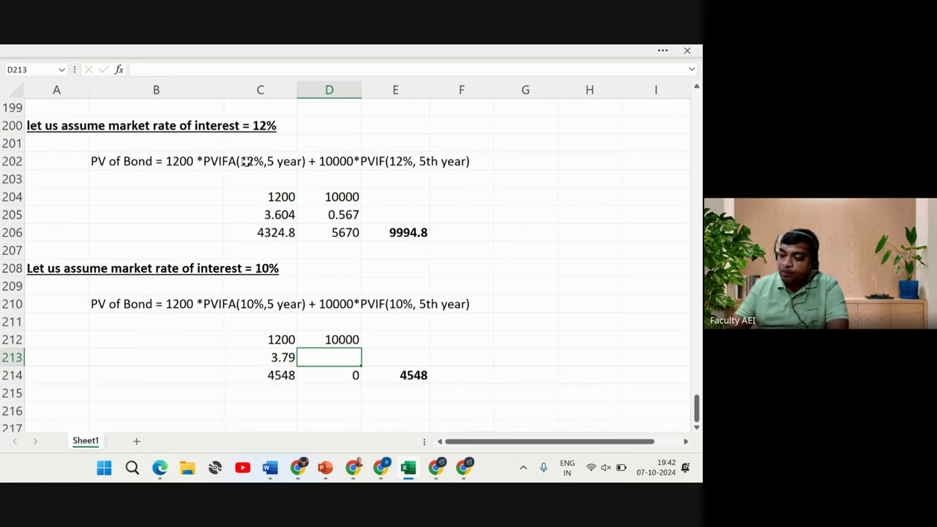
type("0.")
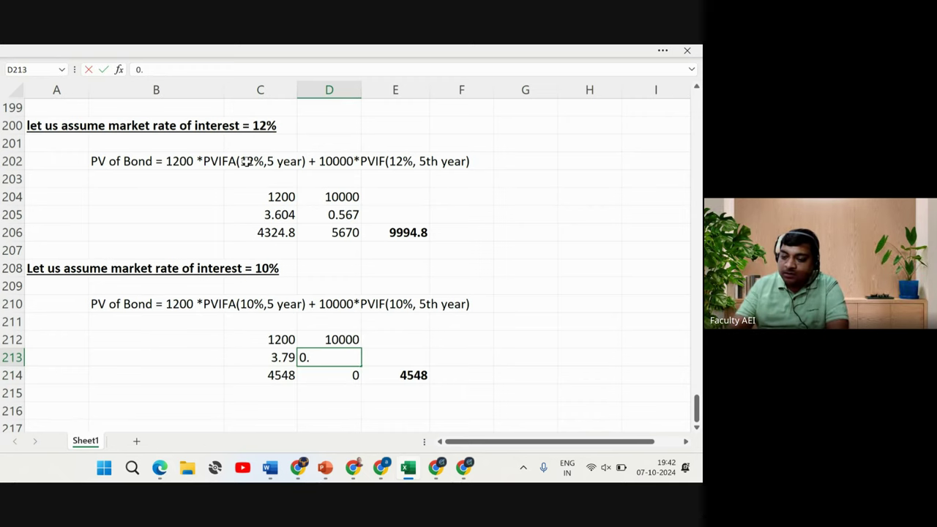
type("621")
key("Return")
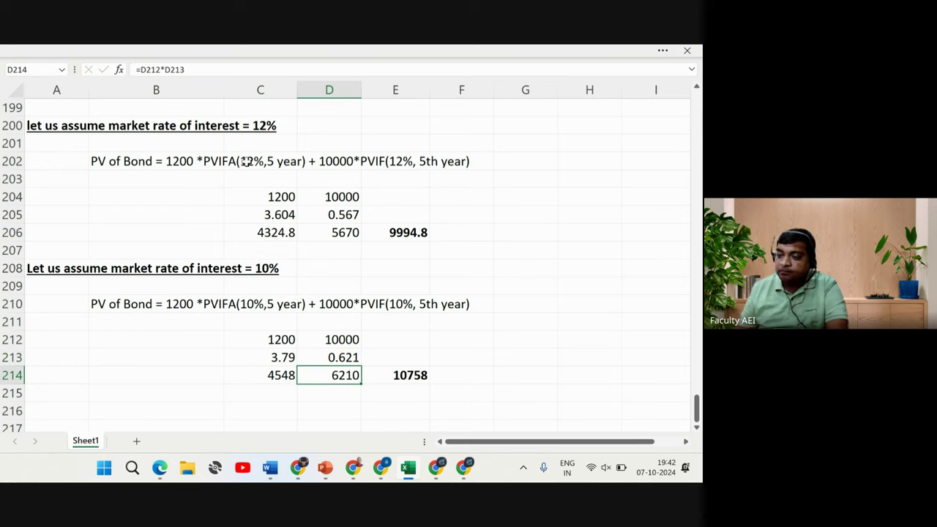
key("Right")
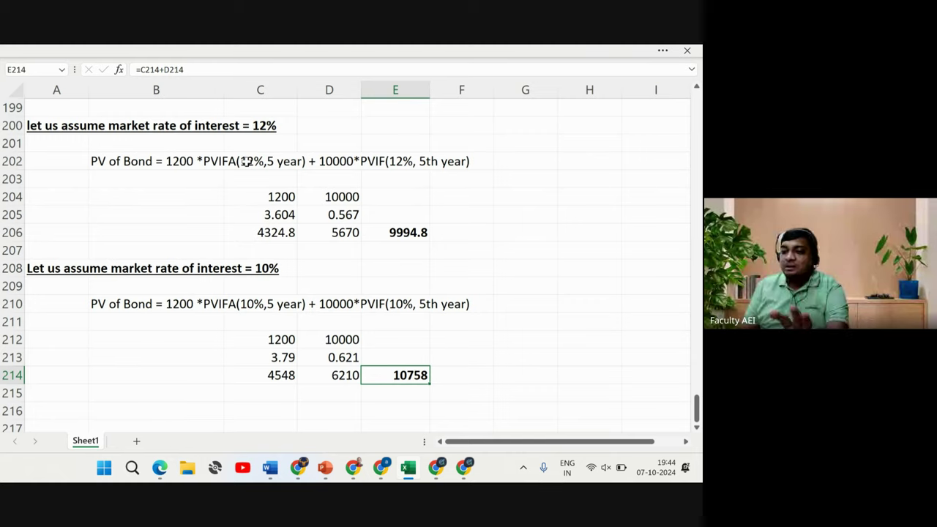
Copy the whole 10% market rate block in A208:F214, including its heading, and paste it at A216
key("Down")
key("Down")
key("Down")
key("Down")
key("Down")
key("Down")
key("Up")
key("Up")
key("Up")
key("Up")
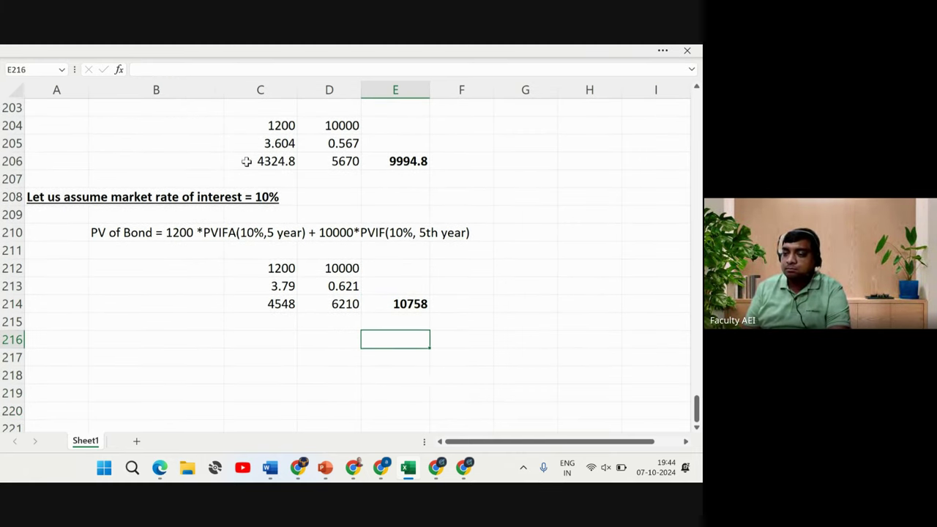
key("Left")
key("Left")
key("Left")
key("Left")
key("Up")
key("Up")
key("Up")
key("Up")
key("Up")
key("Up")
key("Up")
key("Up")
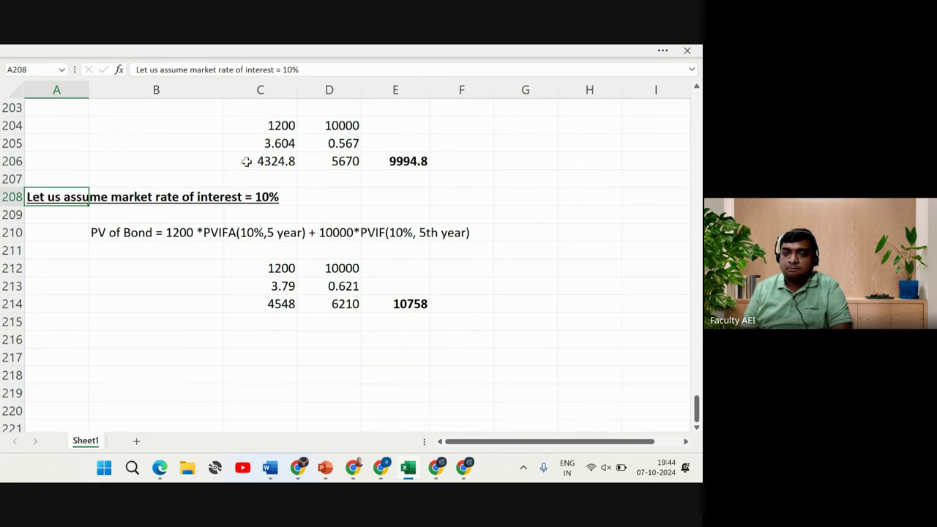
key("shift+Right")
key("shift+Right")
key("shift+Right")
key("shift+Right")
key("shift+Right")
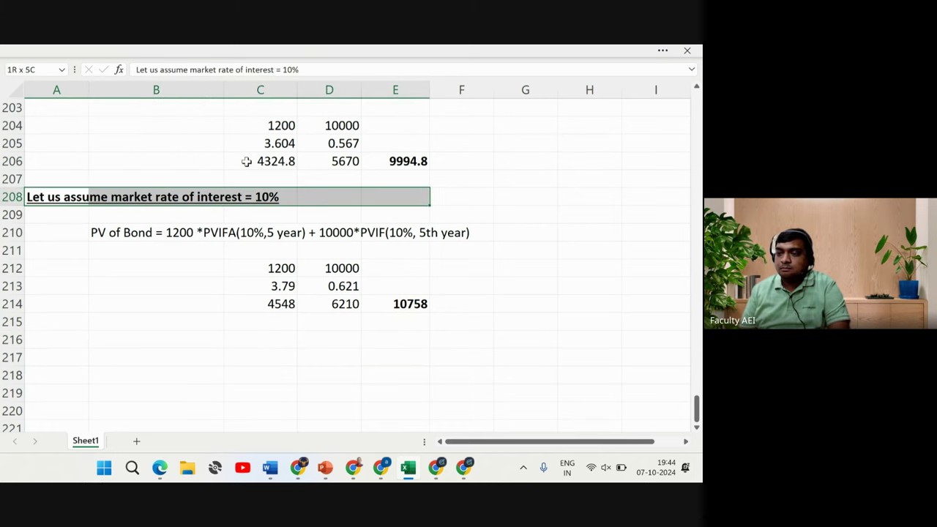
key("shift+Down")
key("shift+Down")
key("shift+Down")
key("shift+Down")
key("shift+Down")
key("shift+Down")
key("ctrl+c")
key("Down")
key("Down")
key("Down")
key("Down")
key("Down")
key("Down")
key("Down")
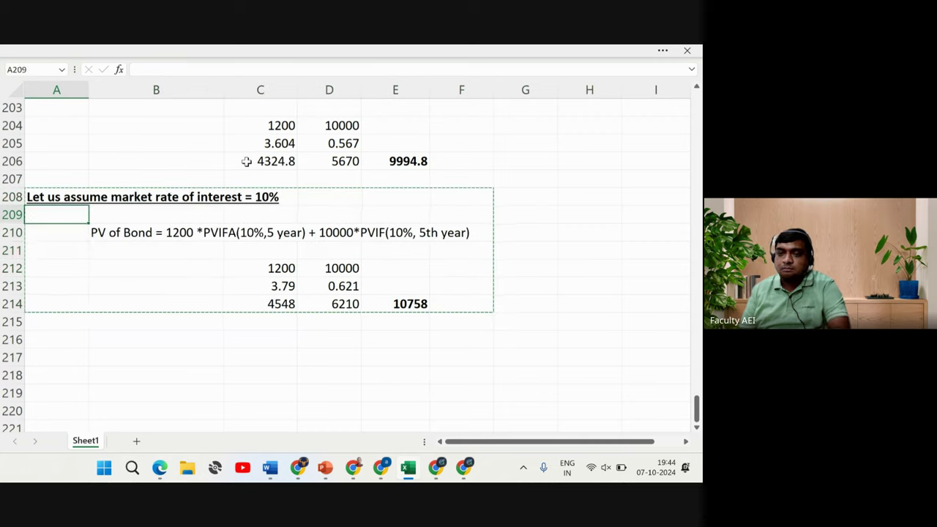
key("Down")
key("ctrl+v")
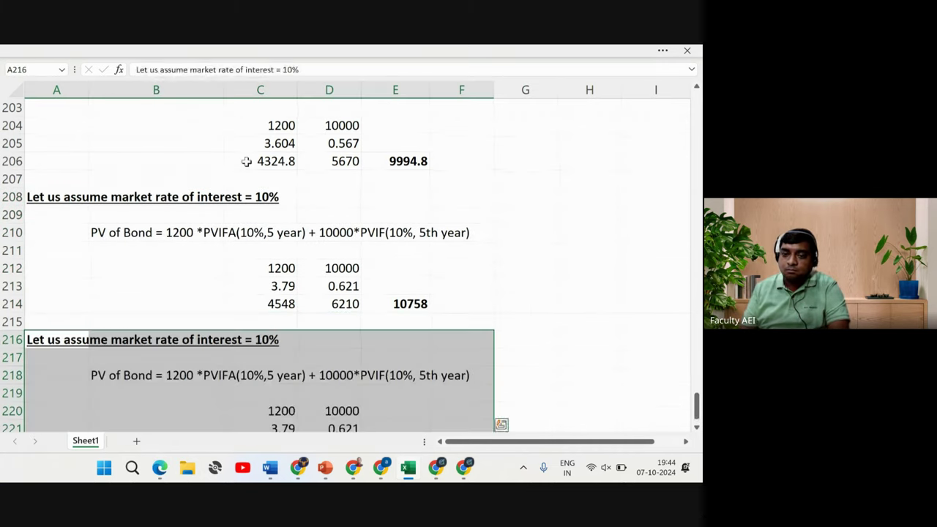
Change the market rate of interest in the copied heading in A216 to 14%
key("Down")
key("Up")
key("F2")
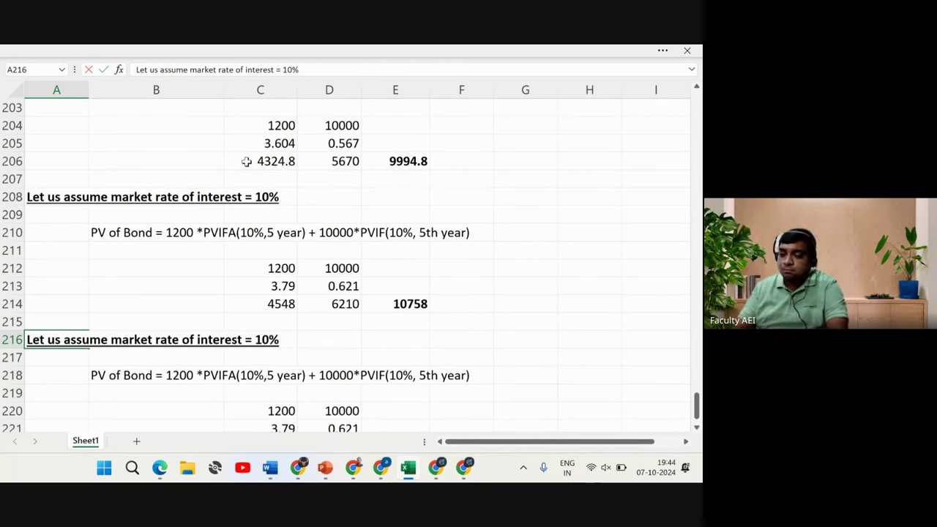
key("Left")
key("BackSpace")
type("4")
key("Return")
Change the PVIF rate in the copied PV of Bond text in B218 to 14%
key("Down")
key("Right")
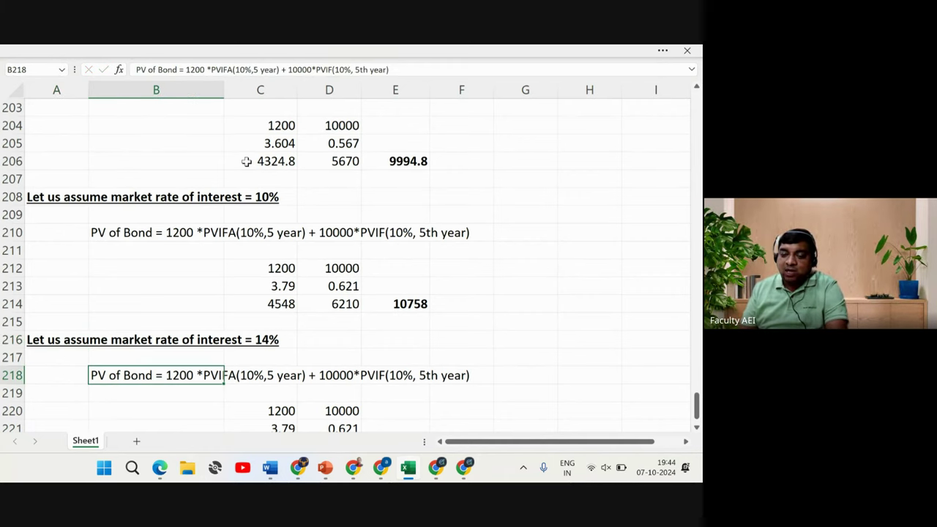
key("F2")
key("Left")
key("Left")
key("Left")
key("Left")
key("Left")
key("Left")
key("Left")
key("Left")
key("Left")
key("Left")
key("Left")
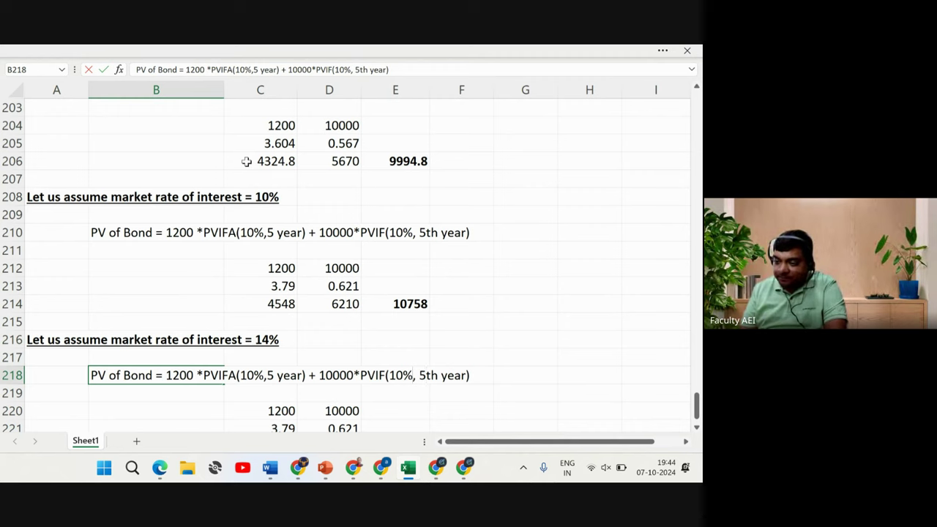
key("BackSpace")
type("4")
Change the PVIFA rate in the PV of Bond text in B218 to 14% and commit the edit
key("Left")
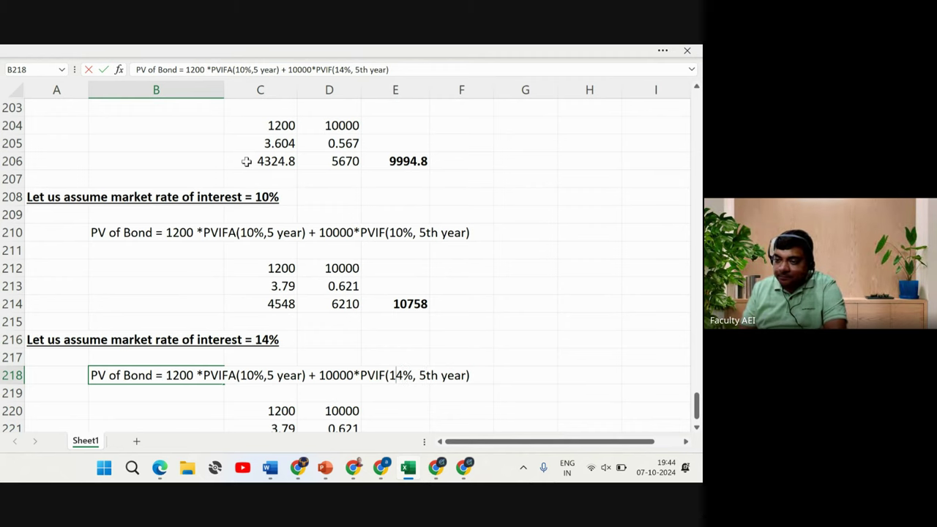
key("Left")
key("Left")
key("Left")
key("Left")
key("Left")
key("Left")
key("Left")
key("Left")
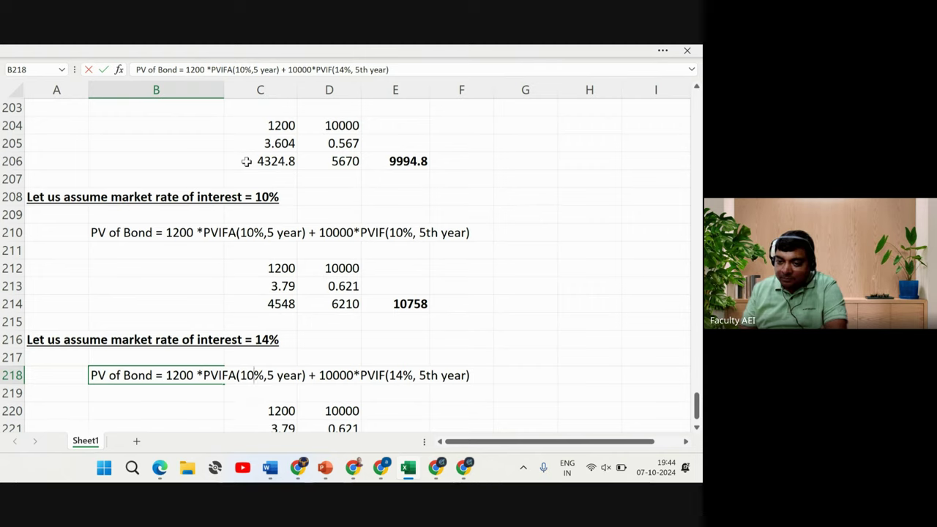
key("BackSpace")
type("4")
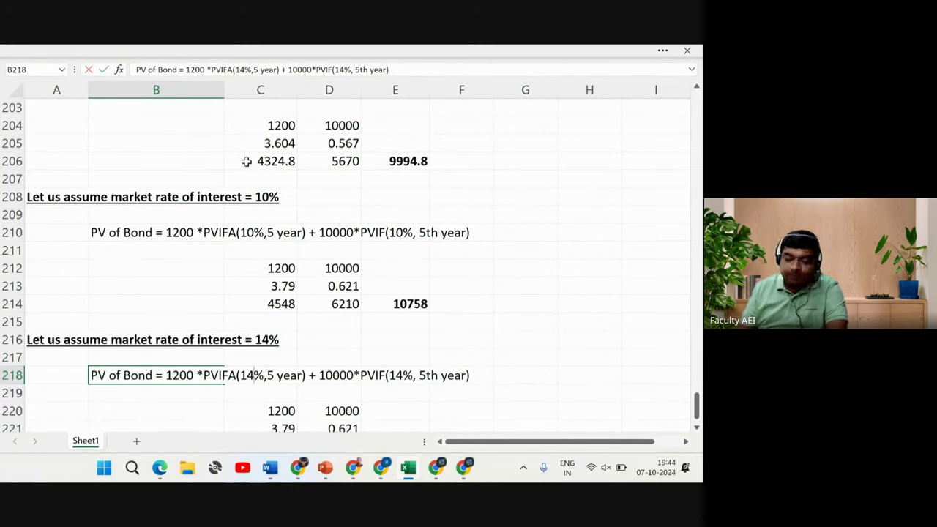
key("Return")
Enter 3.43 in C221 as the five-year PVIFA factor at 14%
key("Down")
key("Down")
key("Down")
key("Down")
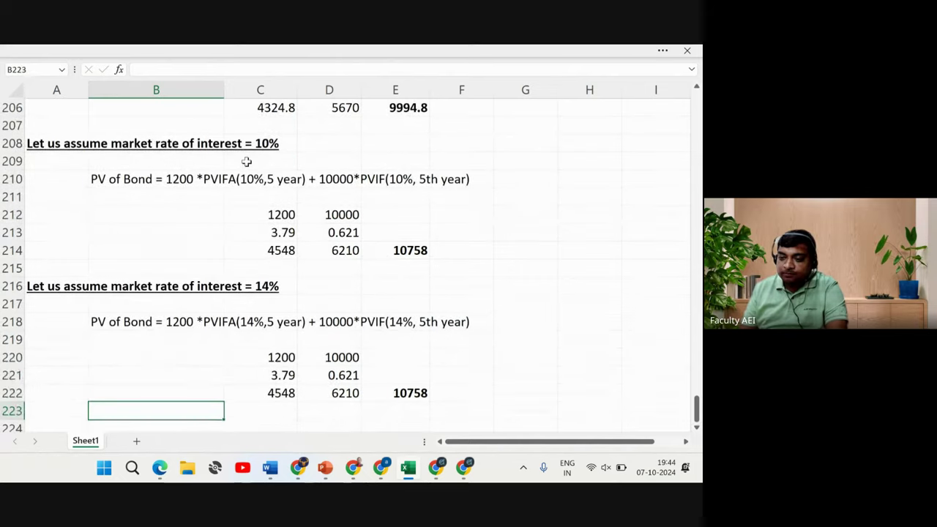
key("Up")
key("Up")
key("Right")
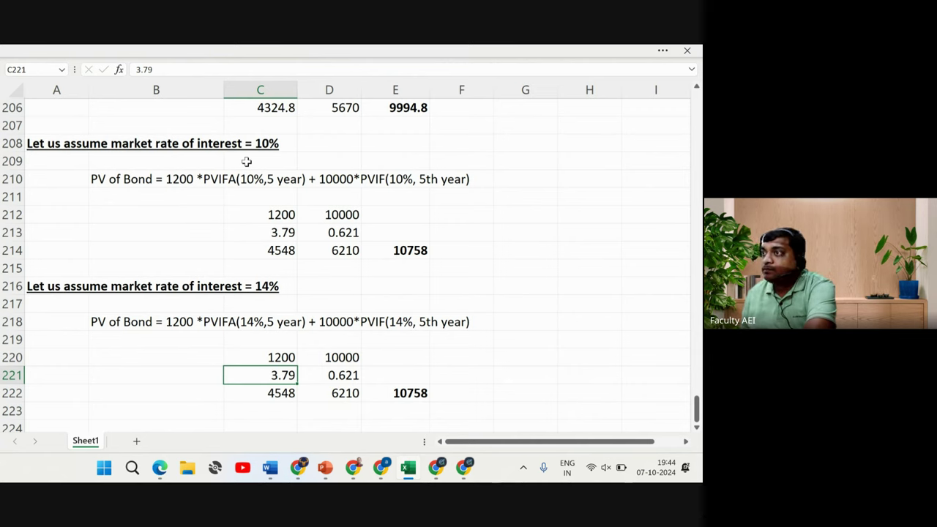
type("3.43")
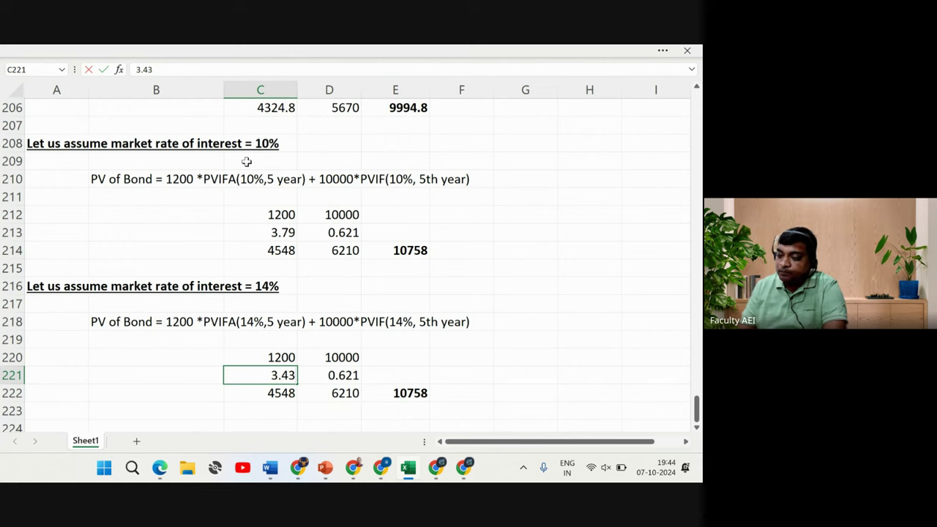
key("Return")
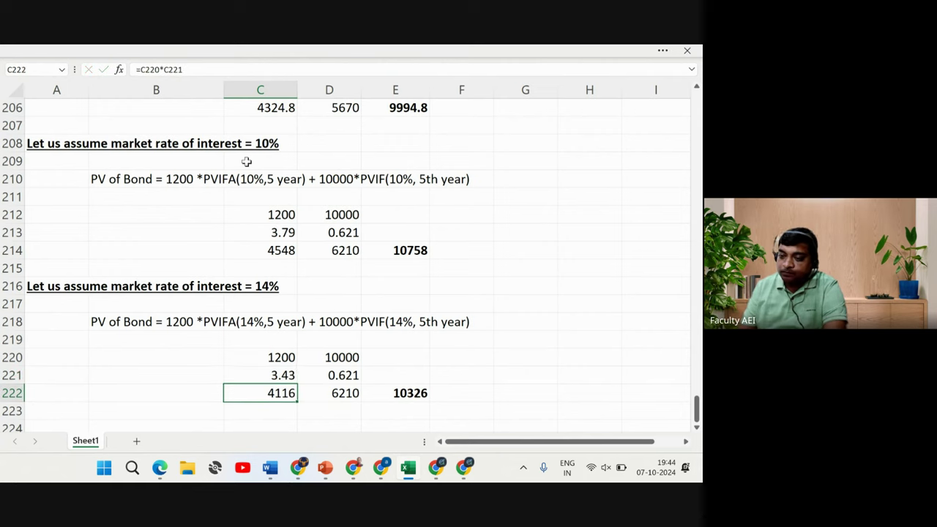
Enter 0.519 in D221 as the fifth-year PVIF factor at 14%
key("Up")
key("Right")
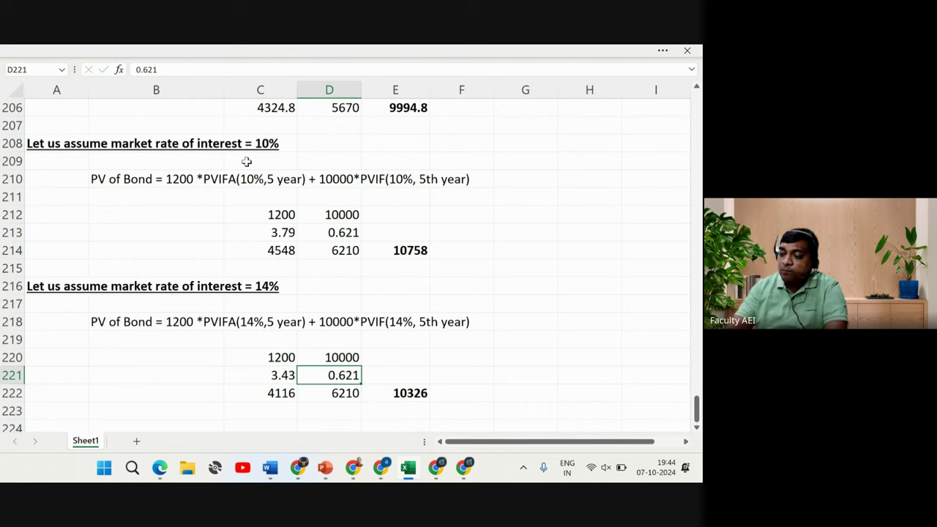
type("0.5")
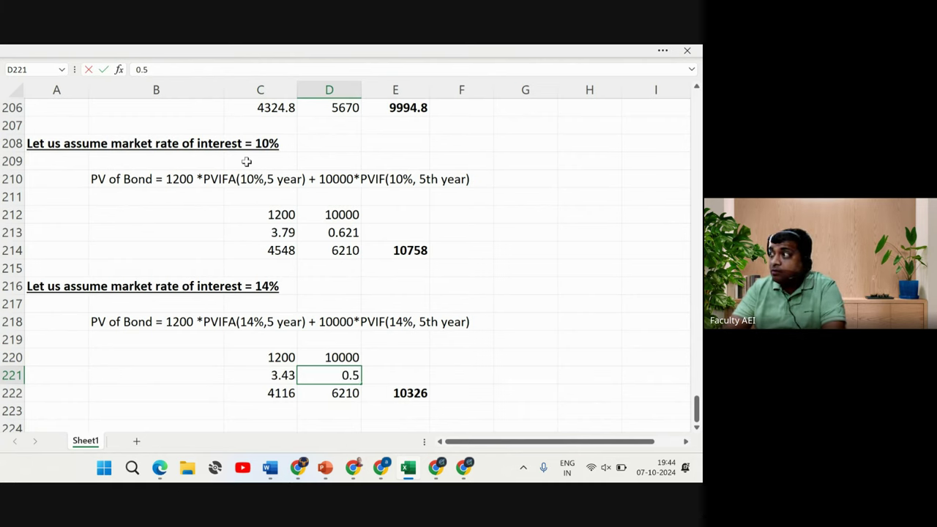
type("19")
key("Return")
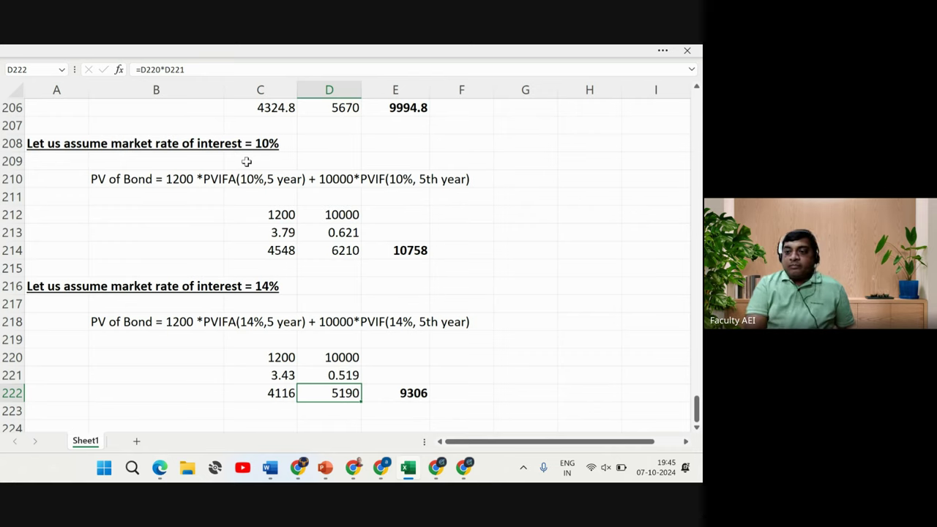
Review the bond value calculations from the 14% block back up through the 10% block to the 12% block
key("Up")
key("Up")
key("Up")
key("Up")
key("Up")
key("Up")
key("Up")
key("Up")
key("Up")
key("Up")
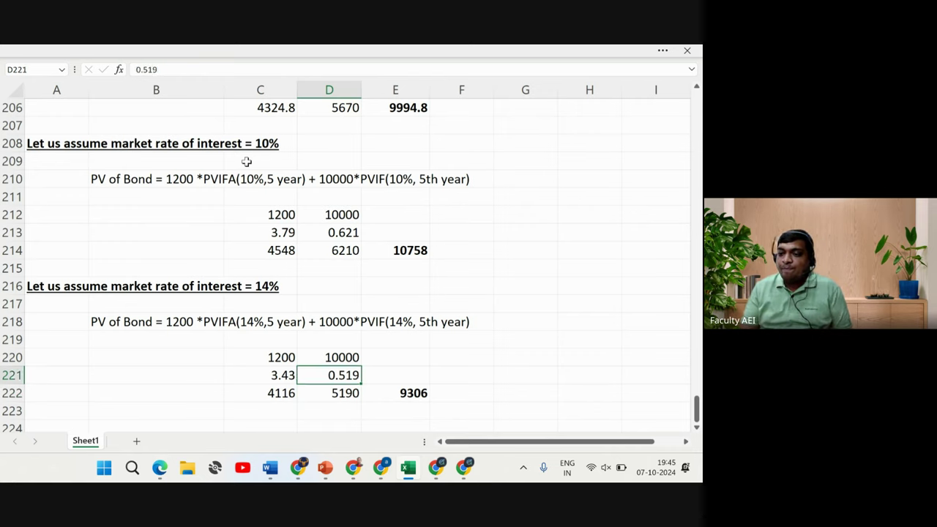
key("Up")
key("Up")
key("Up")
key("Up")
key("Up")
key("Up")
key("Up")
key("Up")
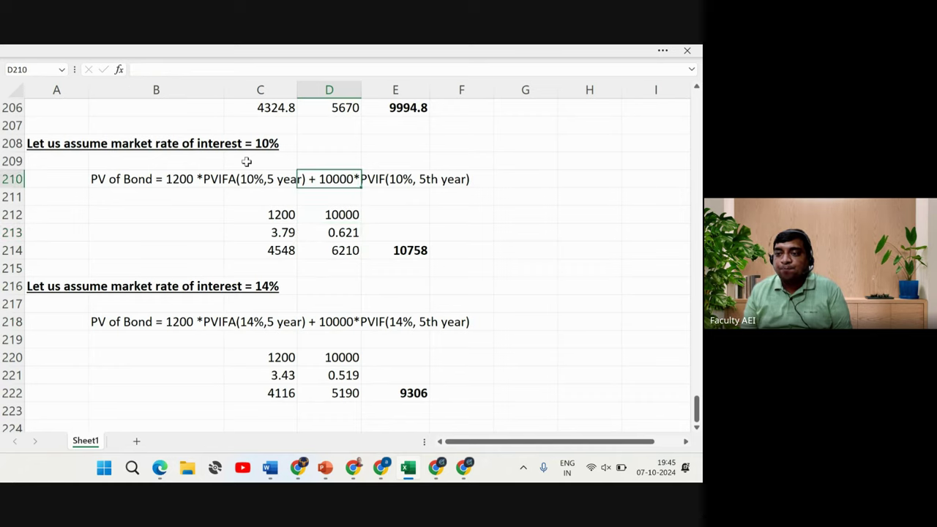
key("Up")
key("Up")
key("Up")
key("Up")
key("Up")
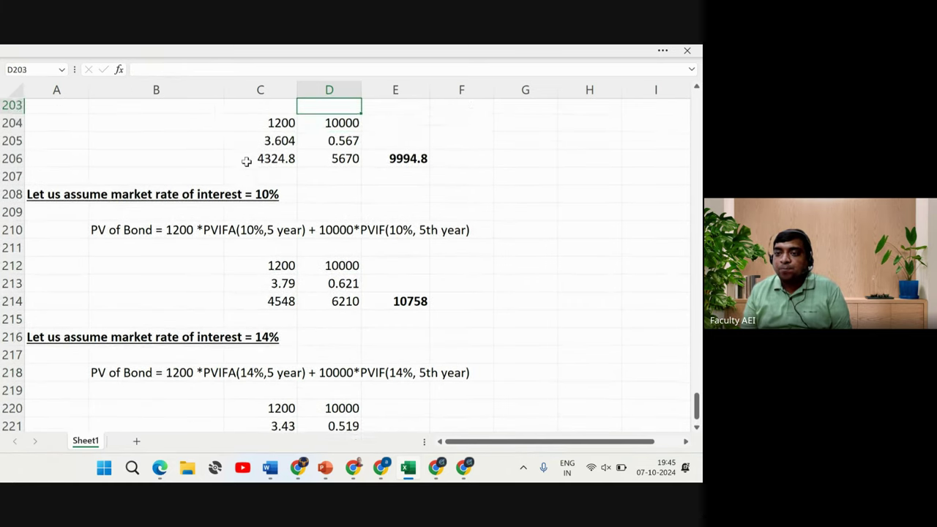
Review the bond value calculations from the 12% block down through the 10% block to the 14% block
key("Down")
key("Down")
key("Down")
key("Down")
key("Down")
key("Down")
key("Down")
key("Down")
key("Down")
key("Down")
key("Down")
key("Down")
key("Down")
key("Down")
key("Down")
key("Down")
key("Down")
key("Down")
key("Down")
key("Down")
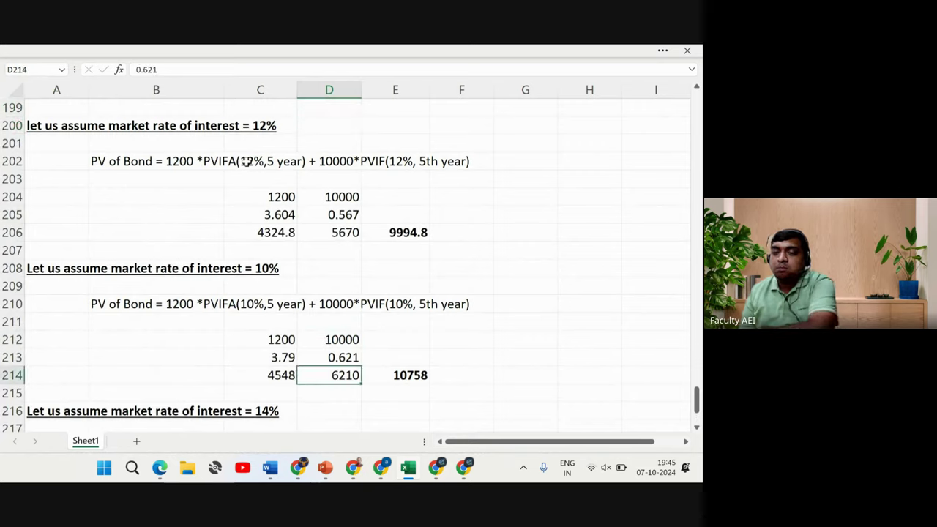
key("Down")
key("Down")
key("Down")
key("Down")
key("Down")
key("Down")
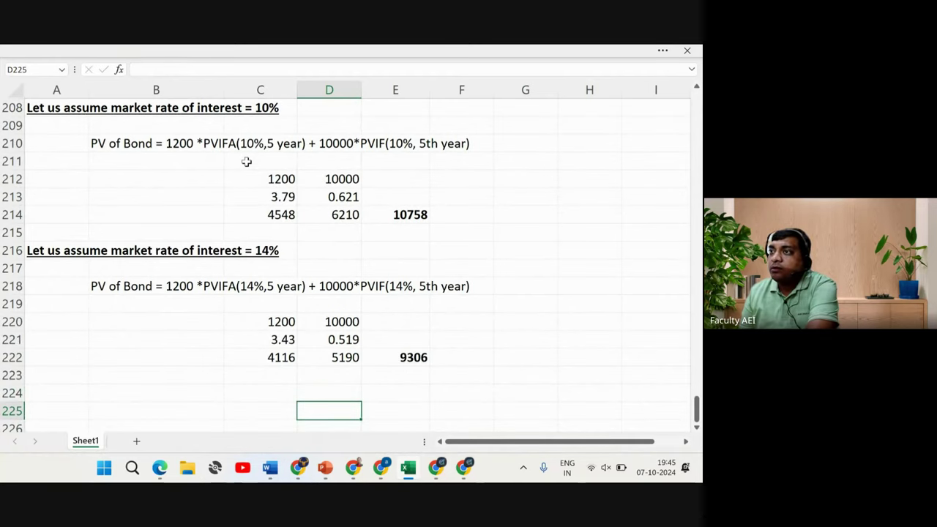
key("Down")
key("Down")
key("Down")
key("Down")
key("Down")
key("Down")
key("Down")
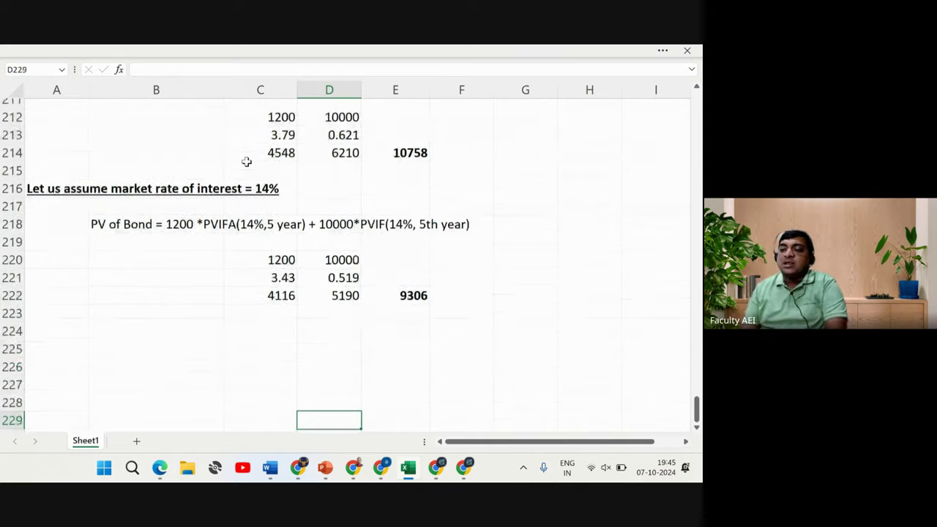
Enter the note "if coupon rate = market rate = bond will be trading at par" in A224 below the 14% block
key("Up")
key("Up")
key("Up")
key("Up")
key("Up")
key("Up")
key("Up")
key("Up")
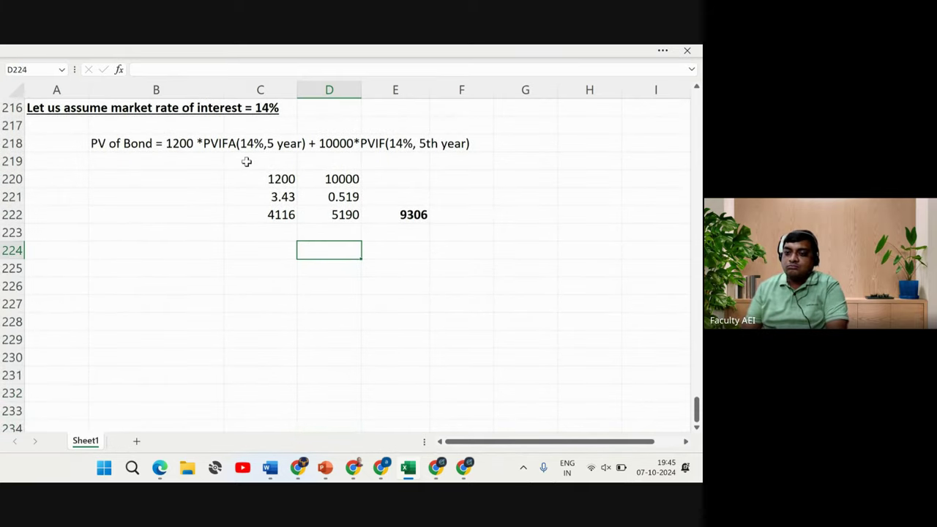
key("Left")
key("Left")
key("Left")
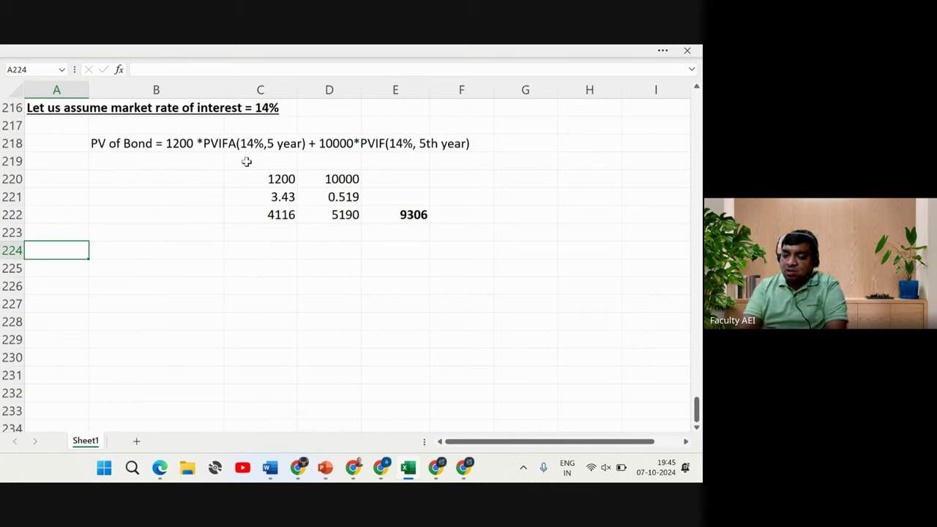
type("if")
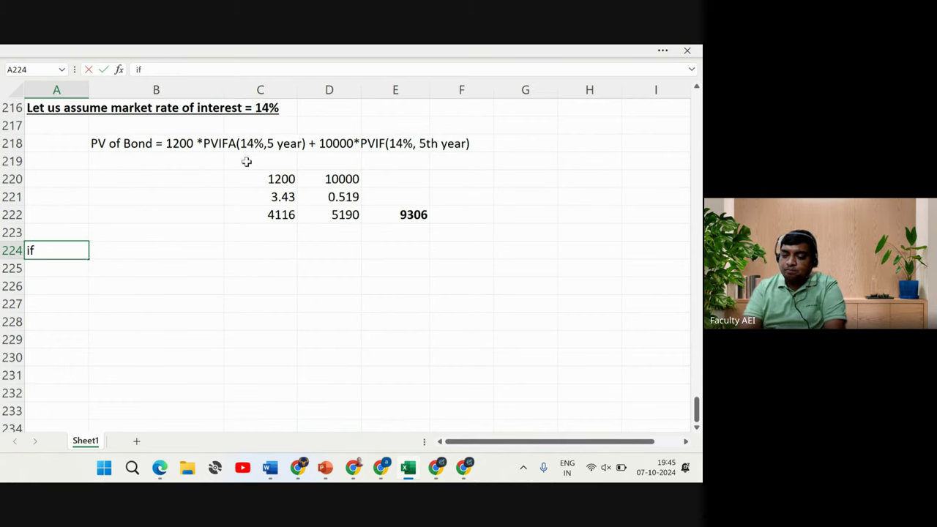
type(" coupo")
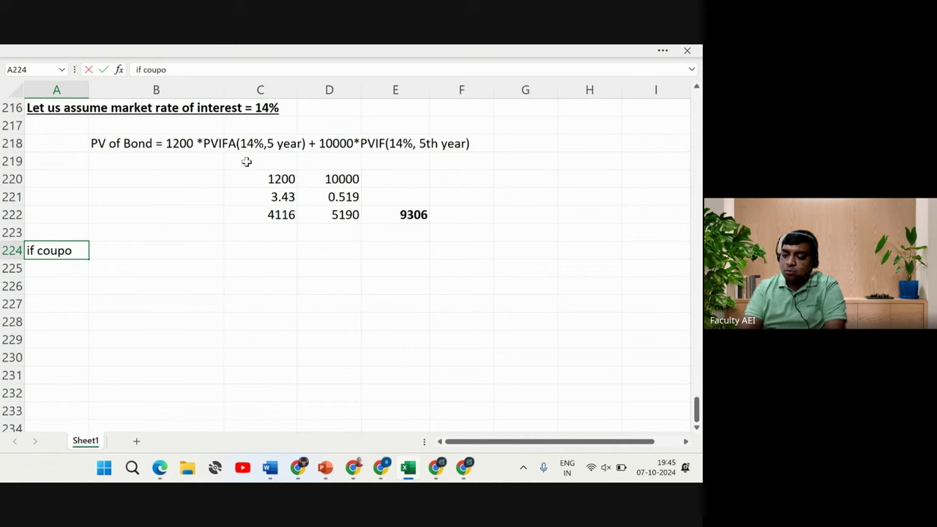
type("n rate")
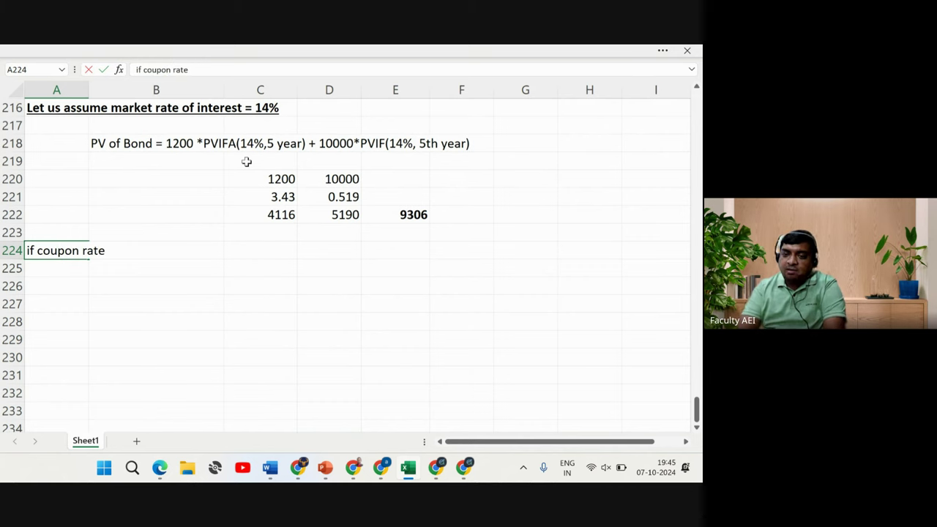
type(" = mar")
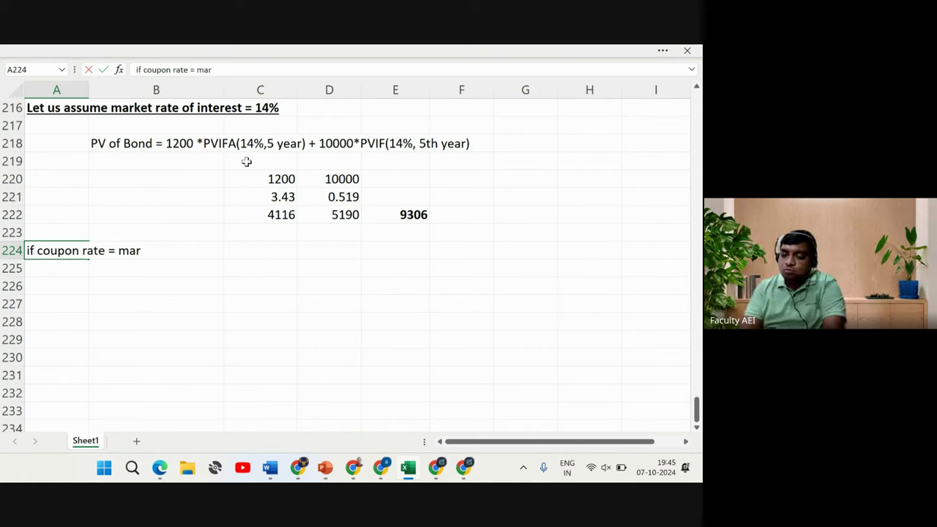
type("ket rate")
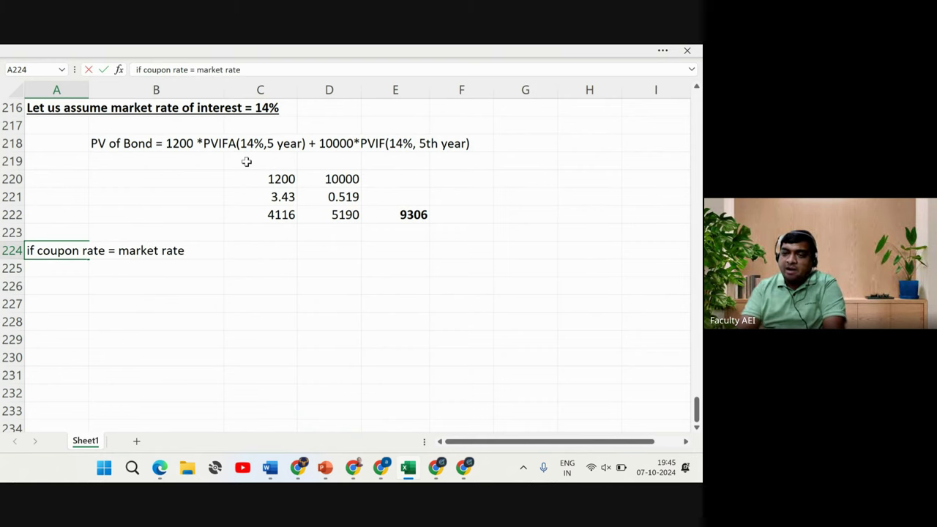
type(" = b")
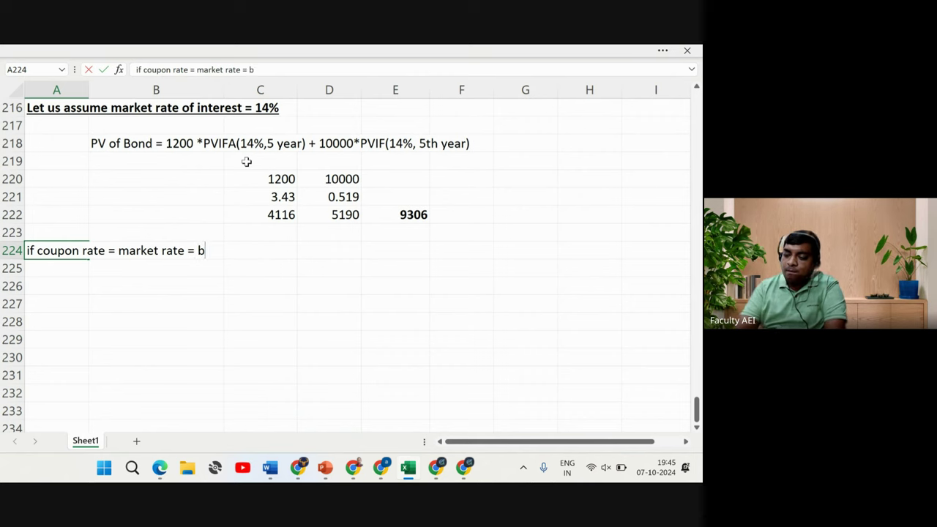
type("ond wi")
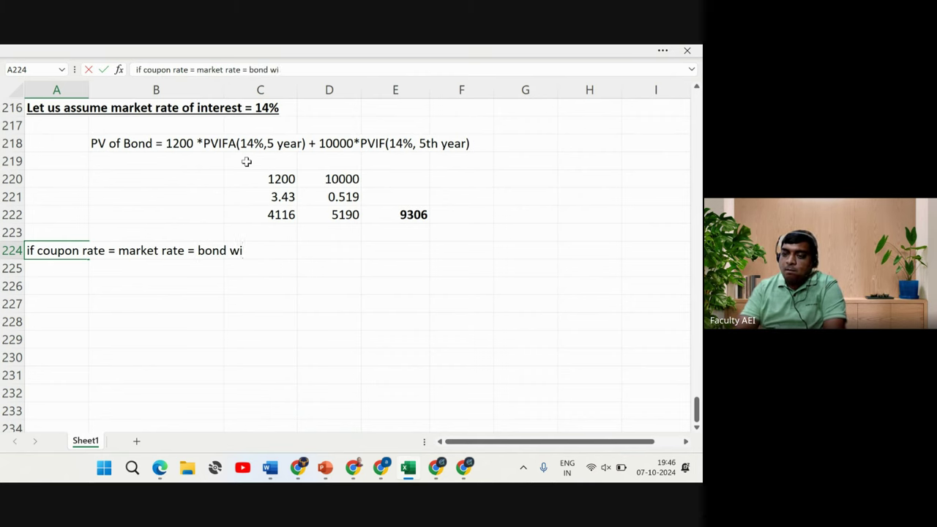
type("ll be trading")
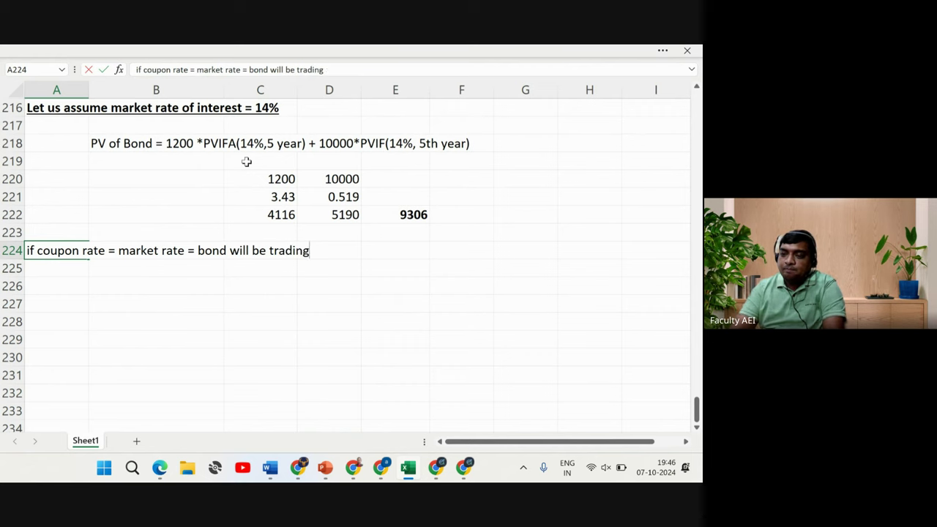
type(" ar")
key("BackSpace")
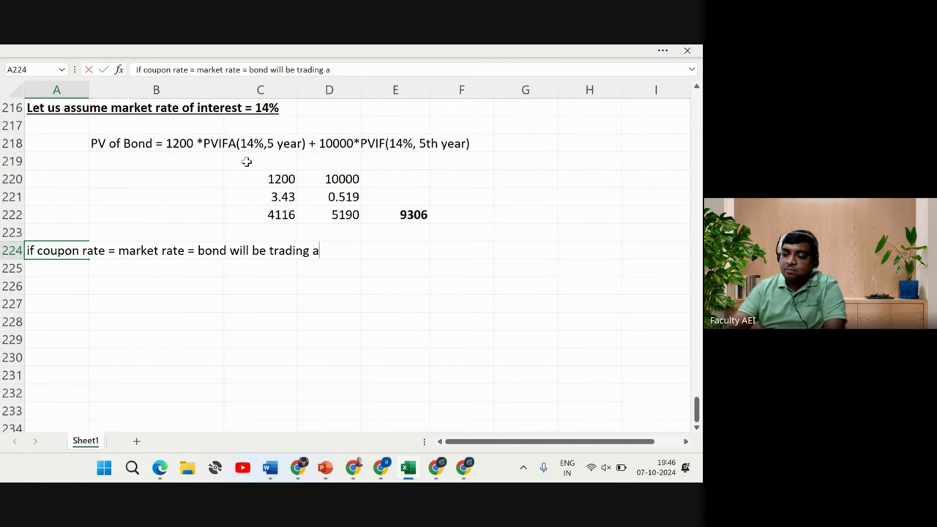
type("t par")
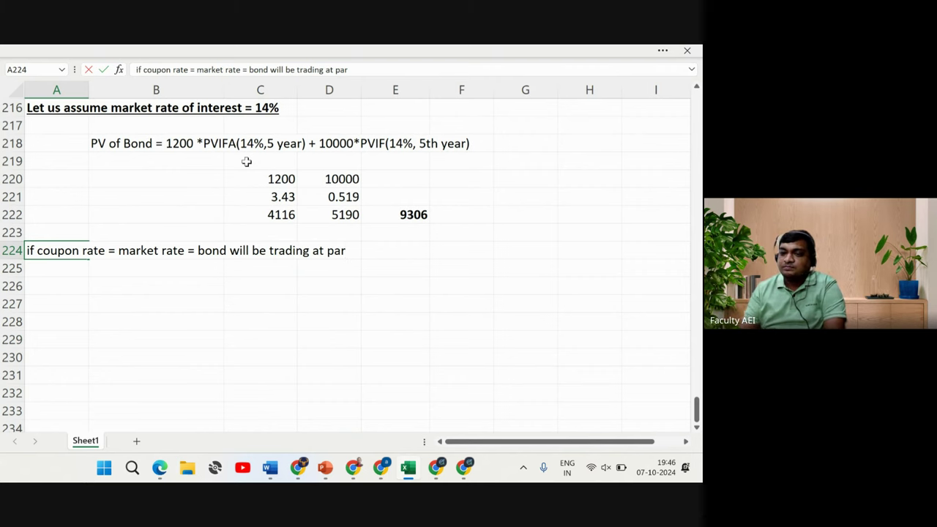
key("Return")
Enter the note "if coupon rate > market rate = bond will be trading at premium" in A226
key("Return")
type("i")
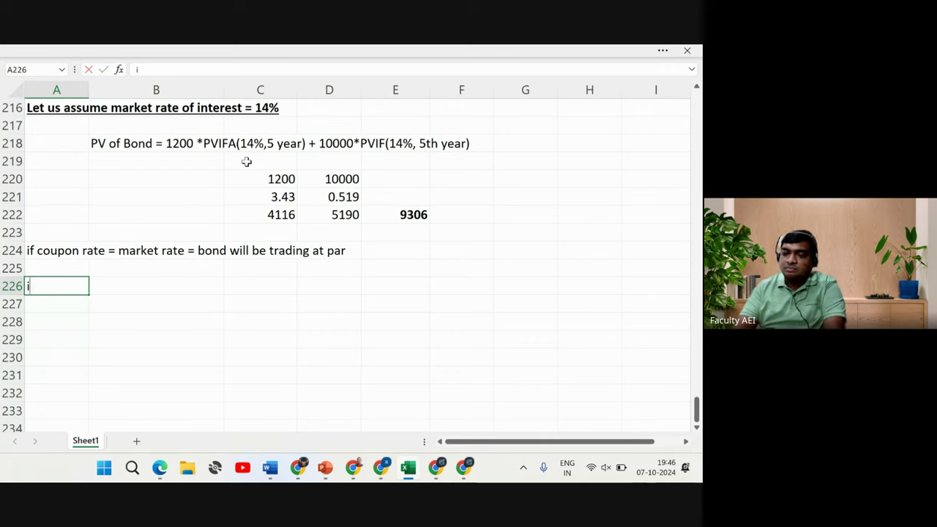
type("f coupo")
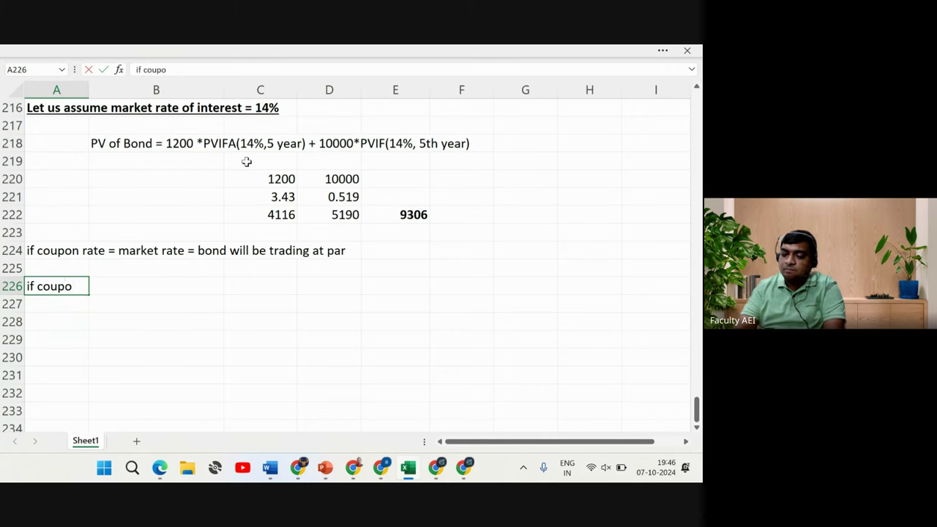
type("n rate =")
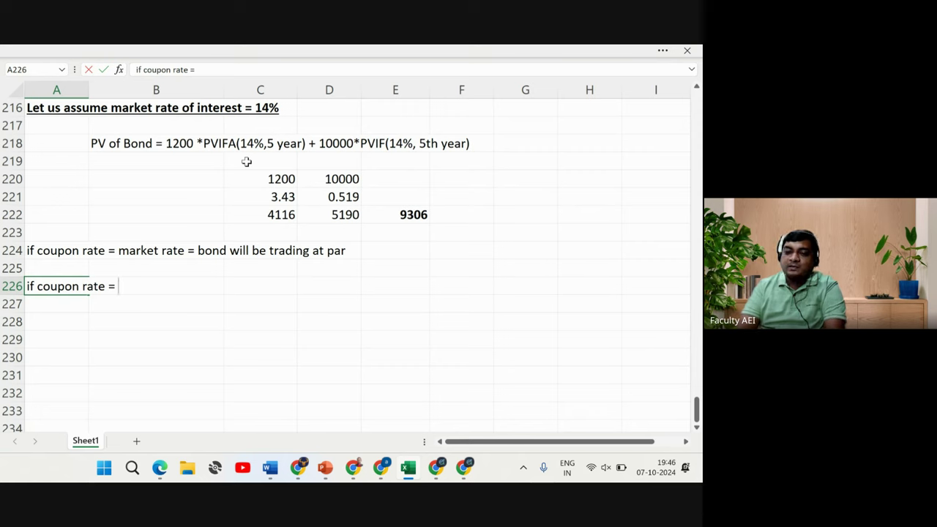
key("BackSpace")
key("BackSpace")
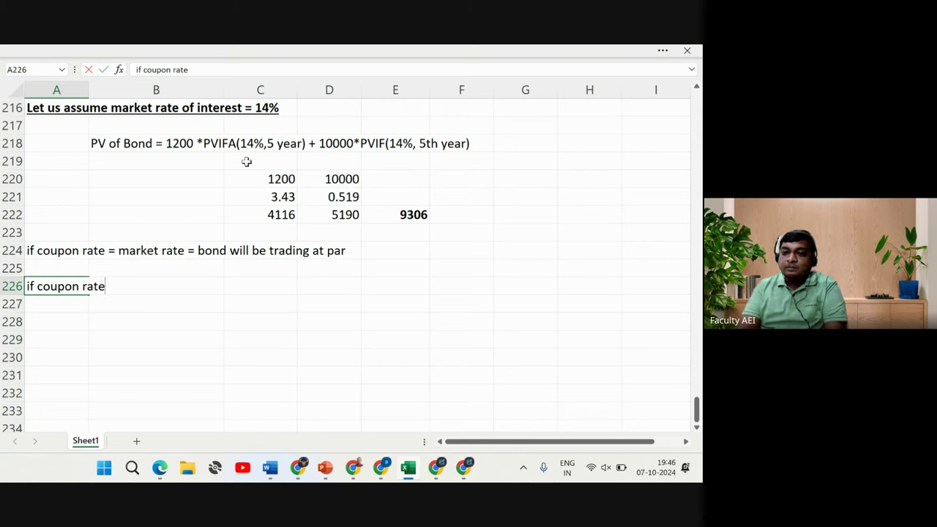
type(">")
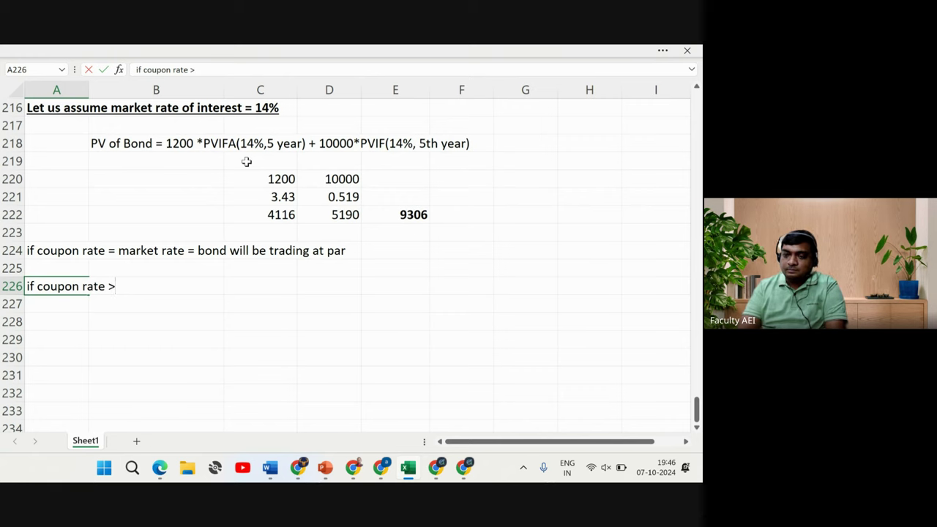
type(" marke")
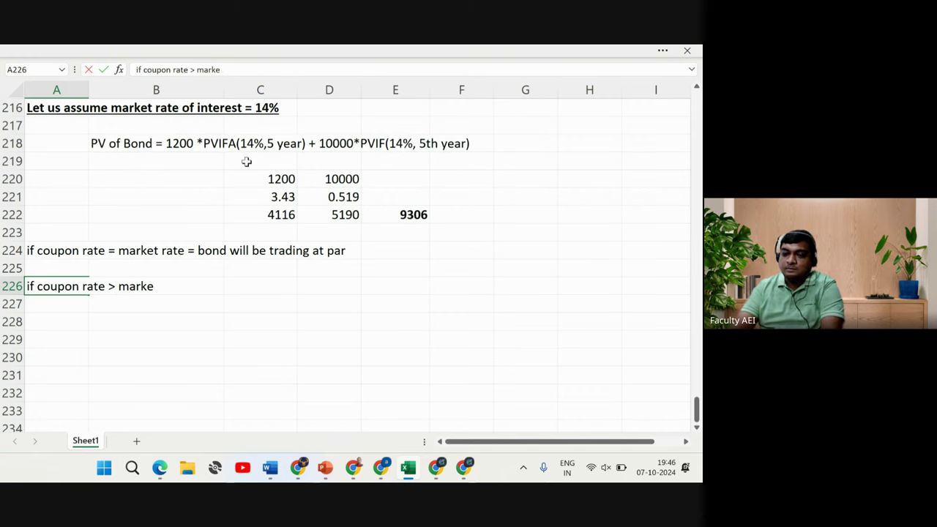
type("t rate = ")
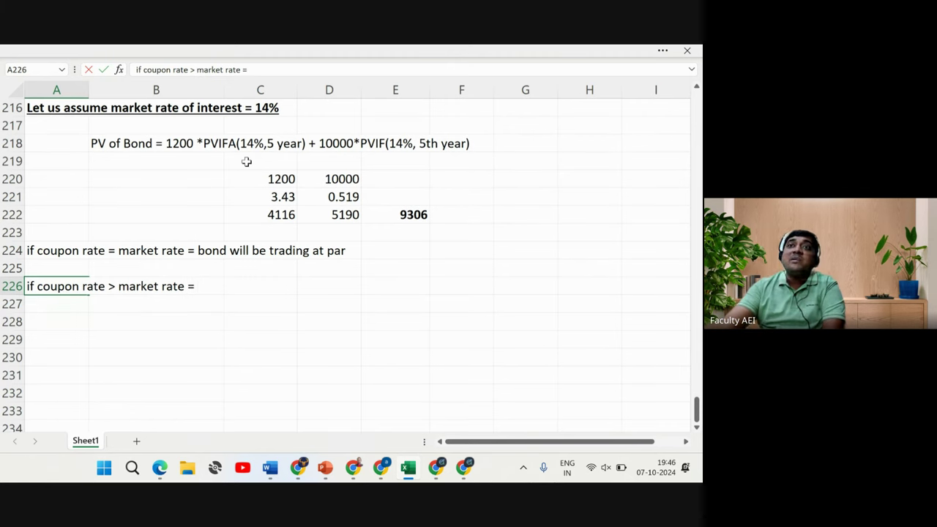
type("b")
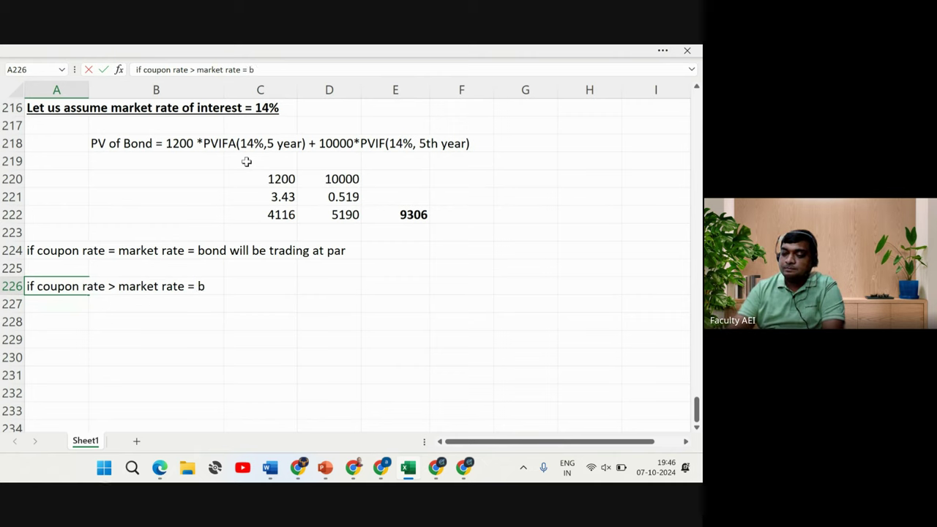
type("ond will")
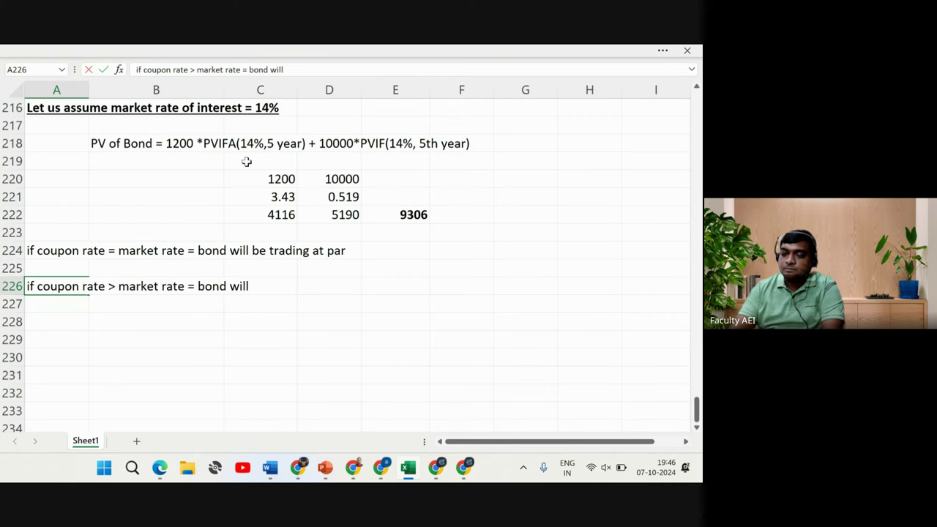
type(" be")
type("di")
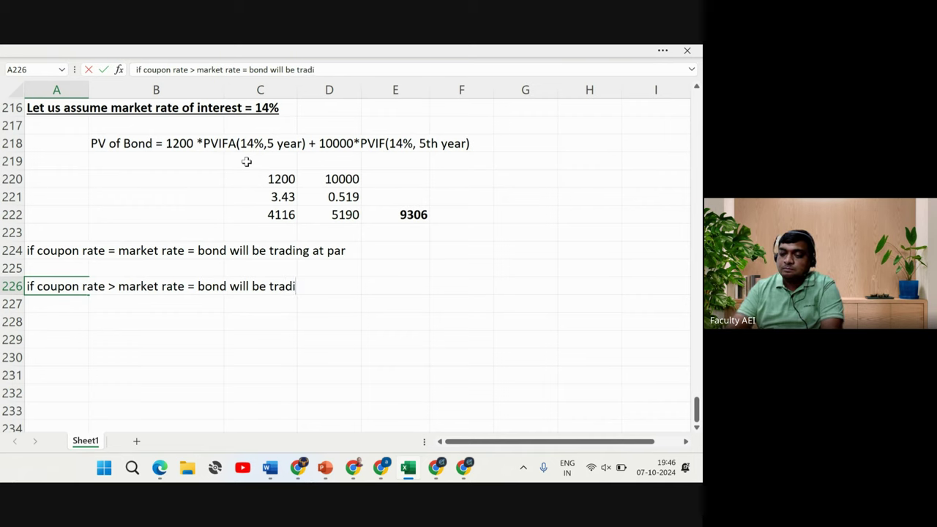
type("ng at par")
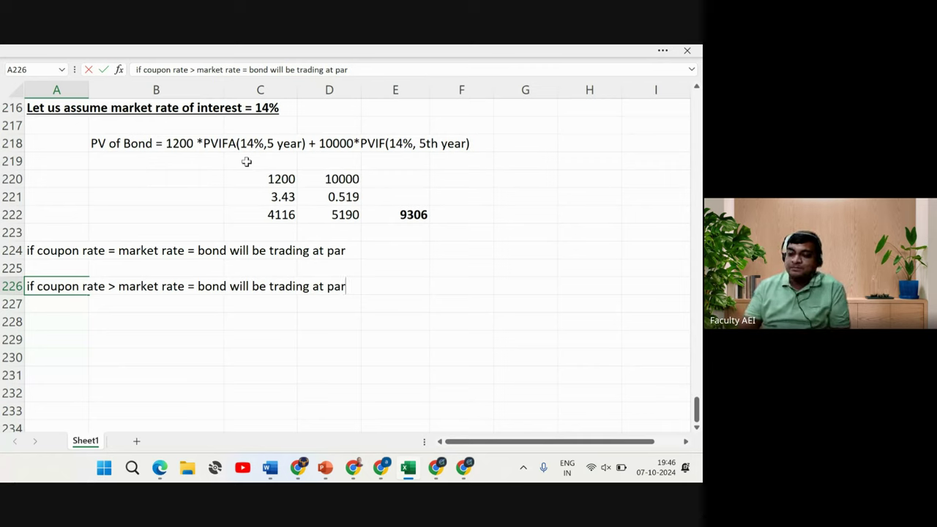
key("BackSpace")
key("BackSpace")
type("premium")
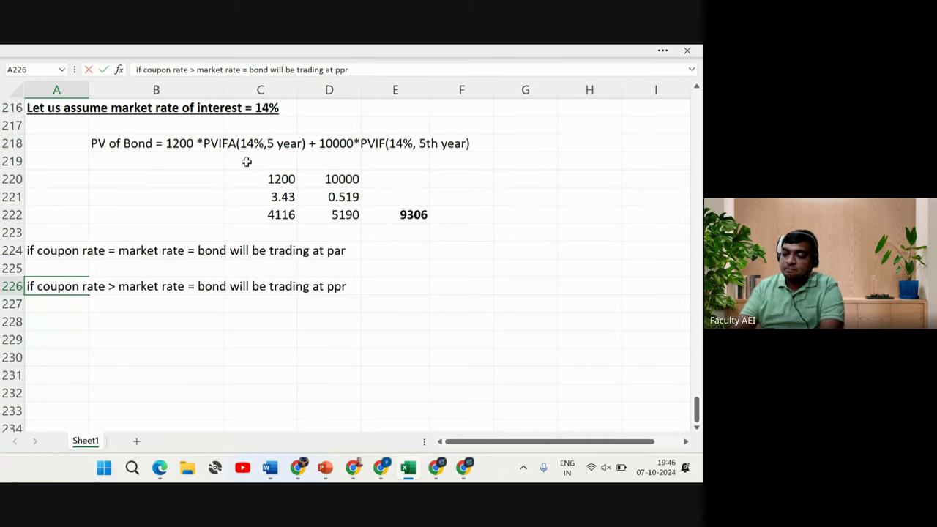
key("BackSpace")
key("BackSpace")
key("BackSpace")
key("BackSpace")
key("BackSpace")
key("BackSpace")
key("BackSpace")
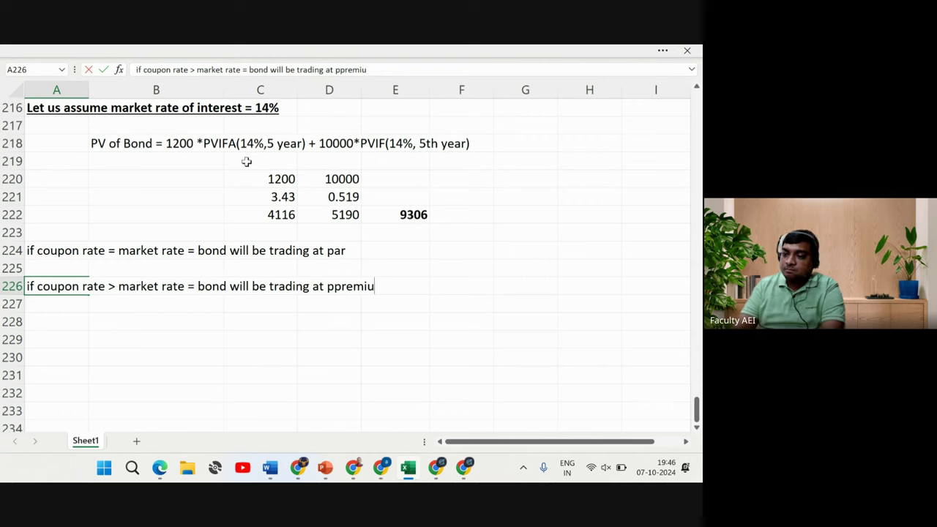
type("remium")
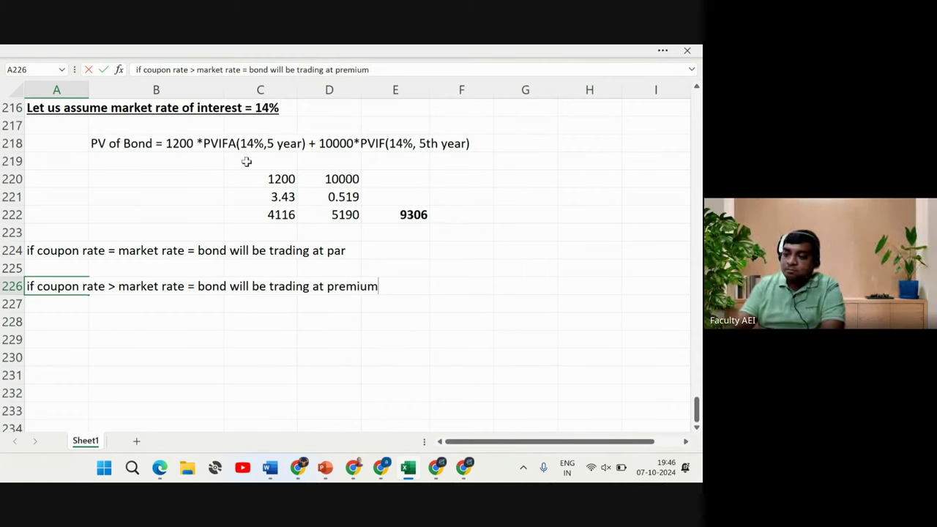
key("Return")
Enter the note "if coupon rate < market rate = bond will be trading at discount" in A228
key("Return")
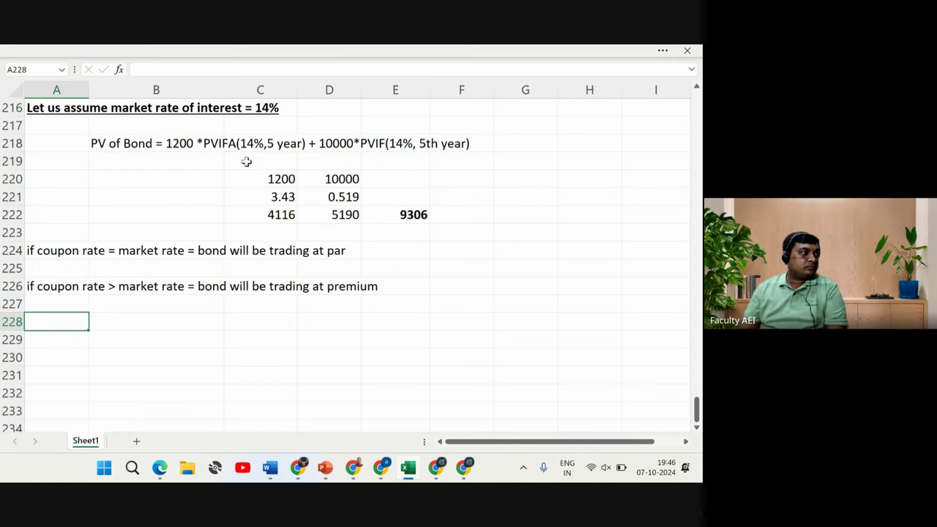
type("if c")
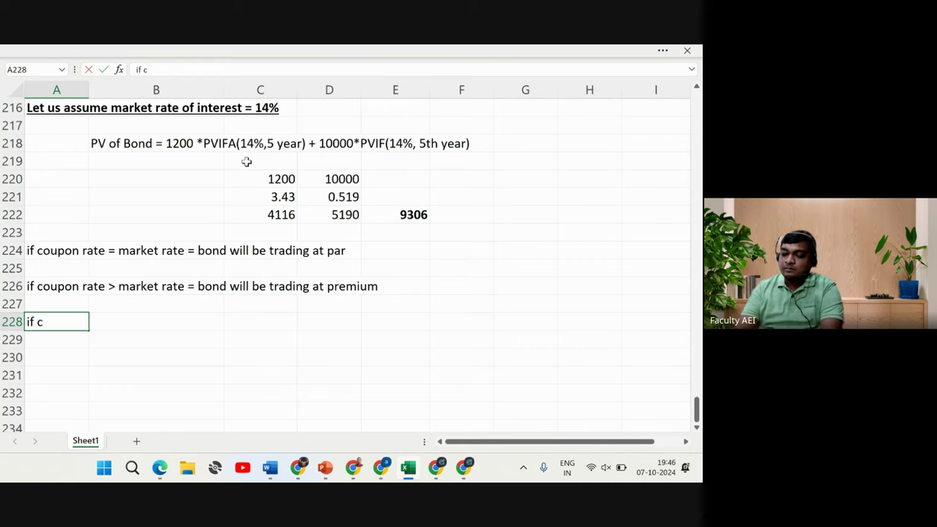
type("oupon rate")
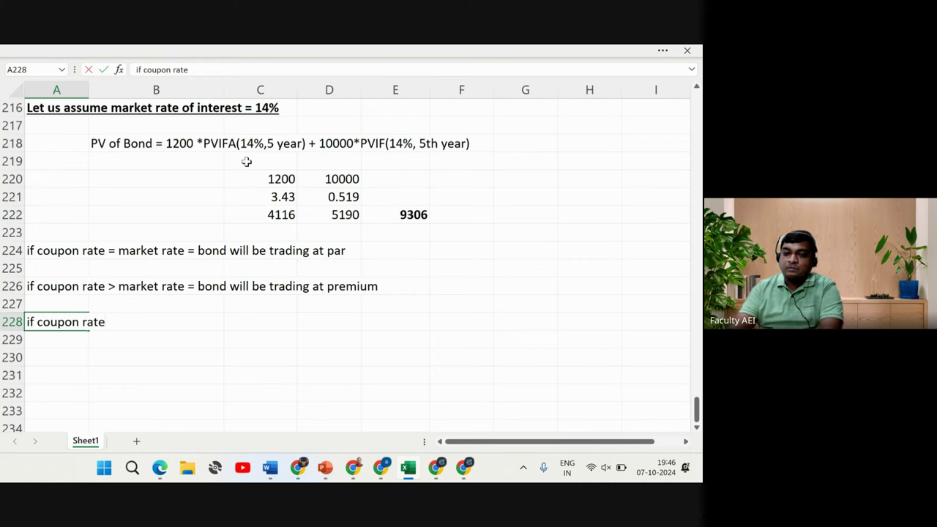
type(" <")
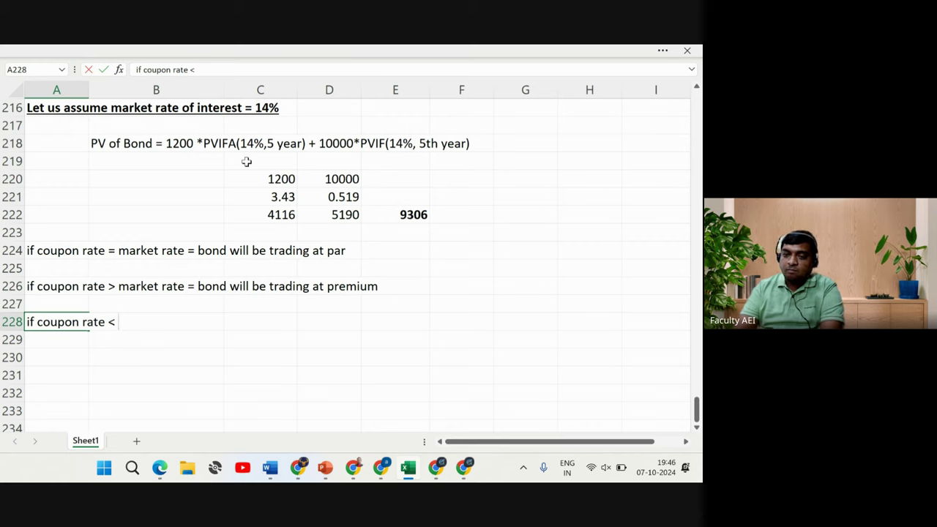
type(" market rte")
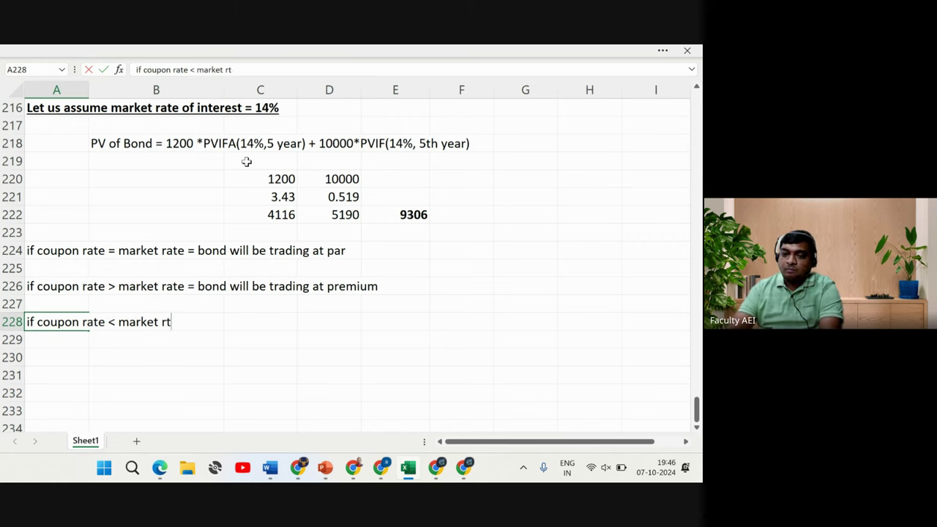
key("BackSpace")
key("BackSpace")
type("a")
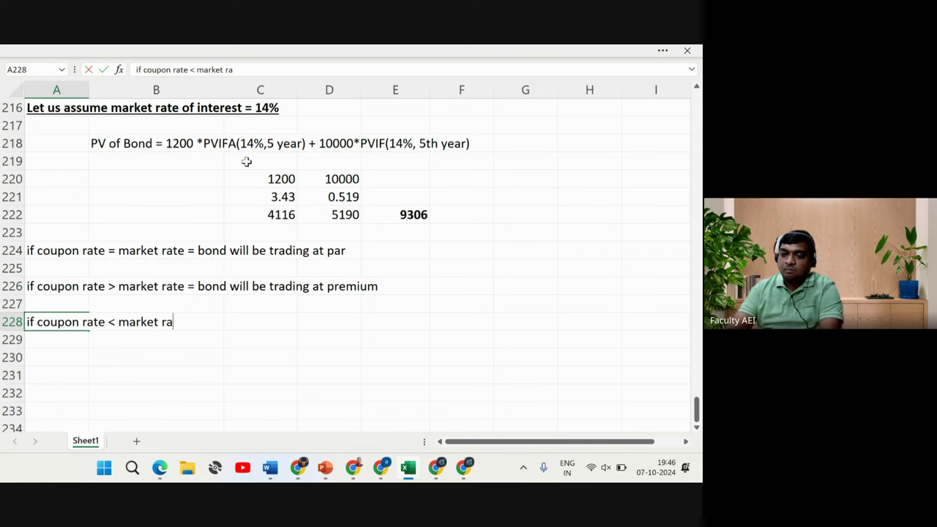
type("te = ")
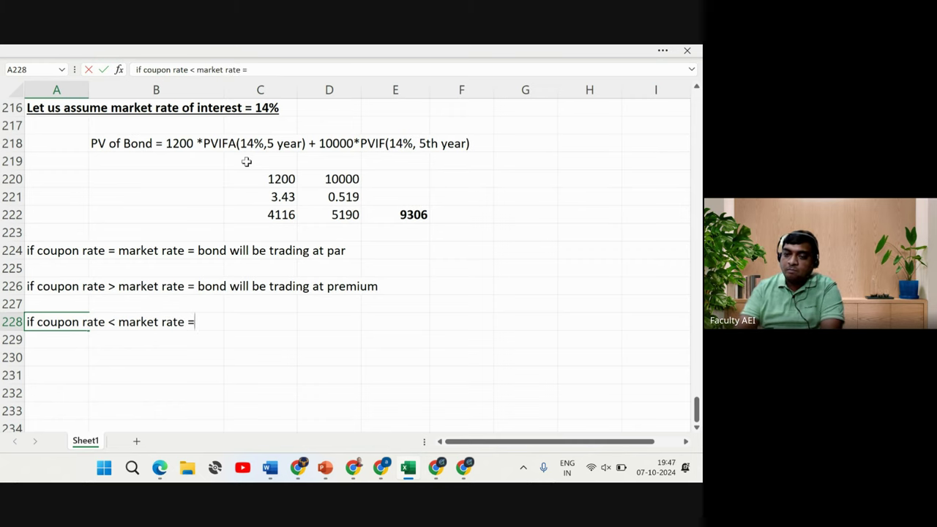
type("bond ")
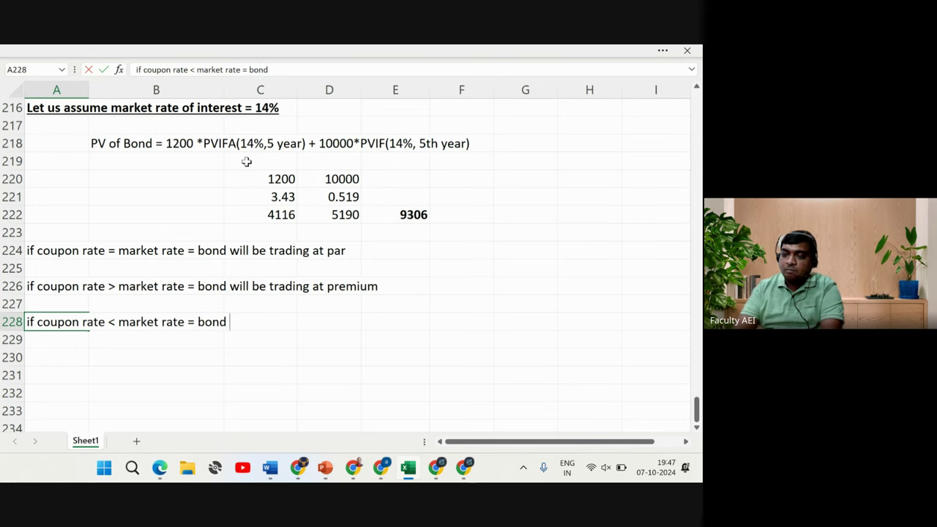
type("will be")
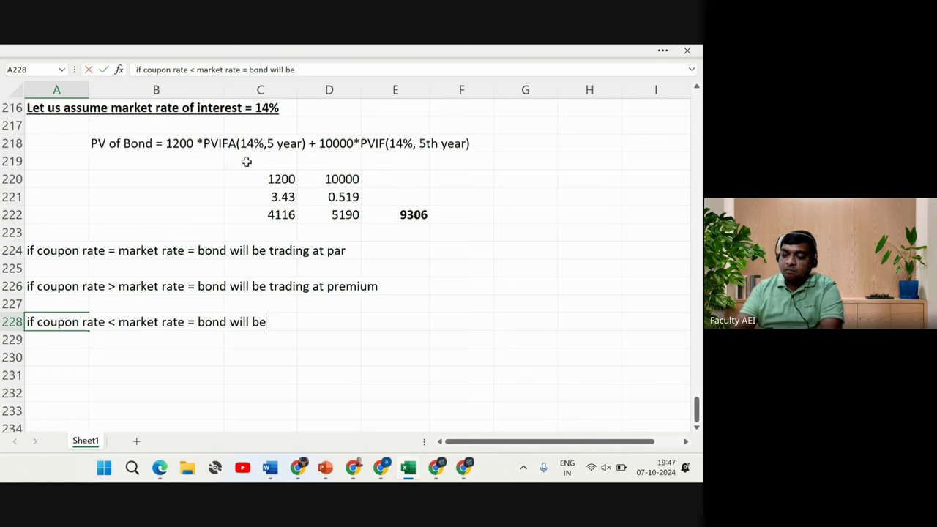
type(" trading a")
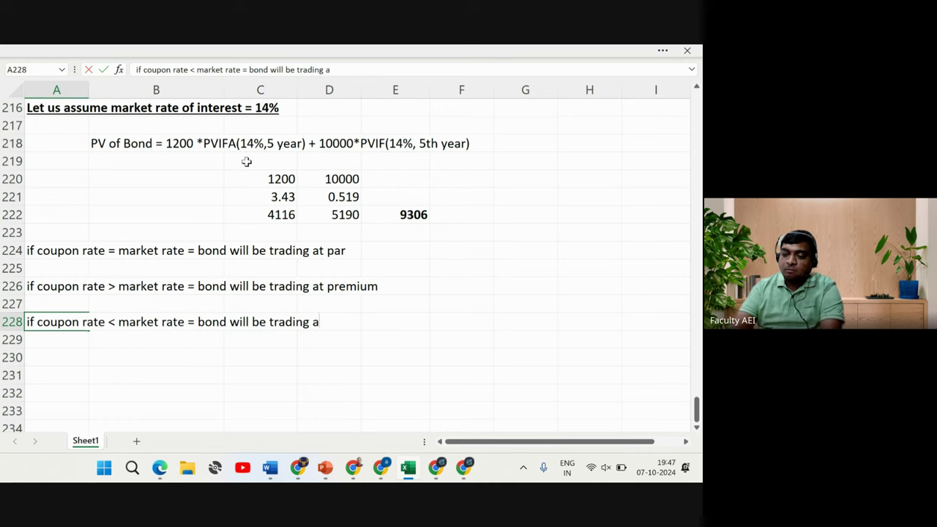
type("t dis")
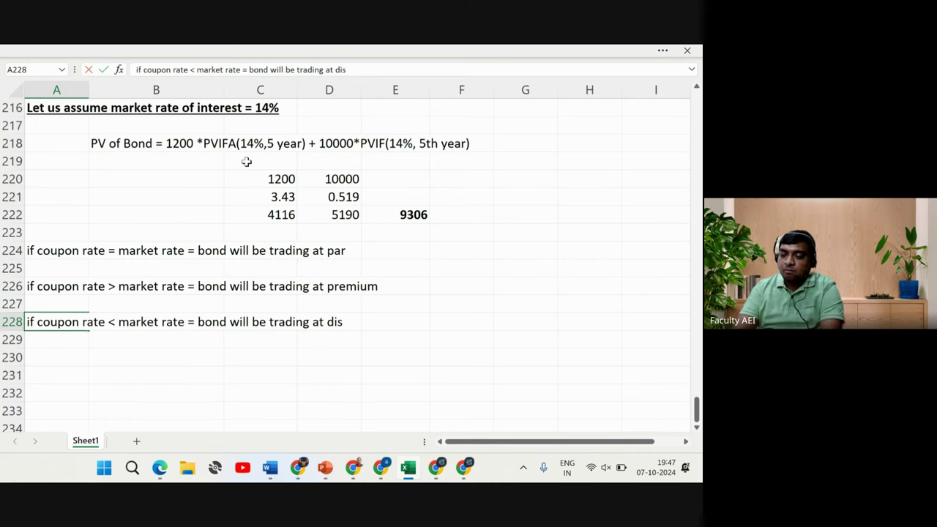
type("count")
key("Return")
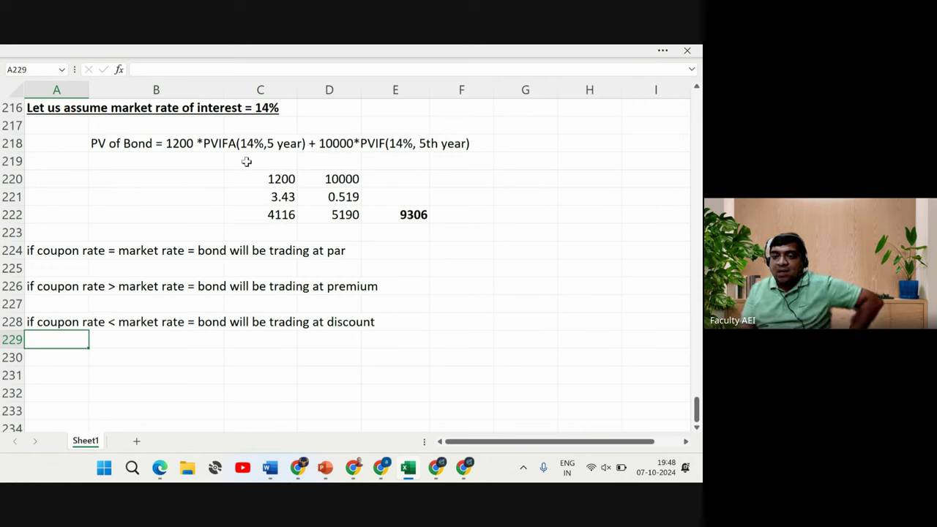
Start a new bond problem below the trading notes by entering "face value of bond = 10000" in A231
key("Down")
key("Down")
key("Down")
key("Down")
key("Down")
key("Down")
key("Down")
key("Down")
key("Down")
key("Down")
key("Down")
key("Down")
key("Down")
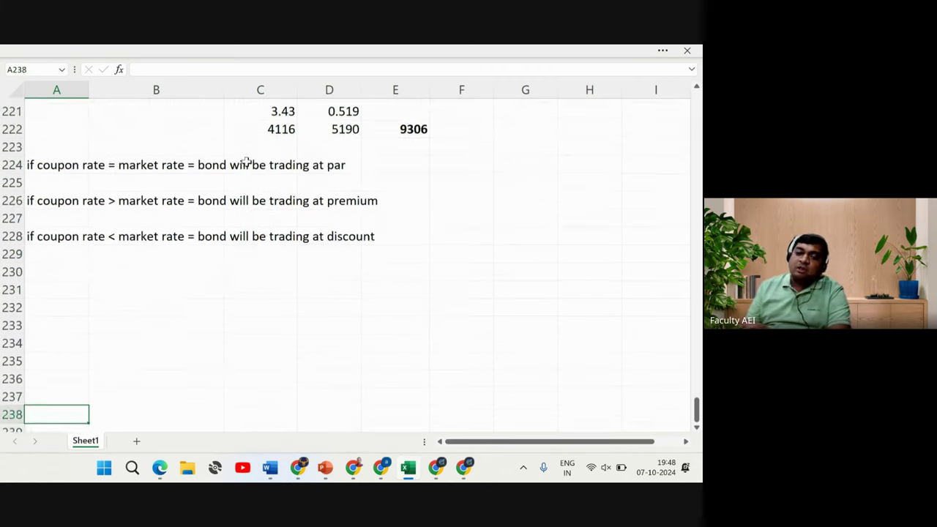
key("Down")
key("Down")
key("Down")
key("Up")
key("Up")
key("Up")
key("Up")
key("Up")
key("Up")
key("Up")
key("Up")
key("Up")
key("Up")
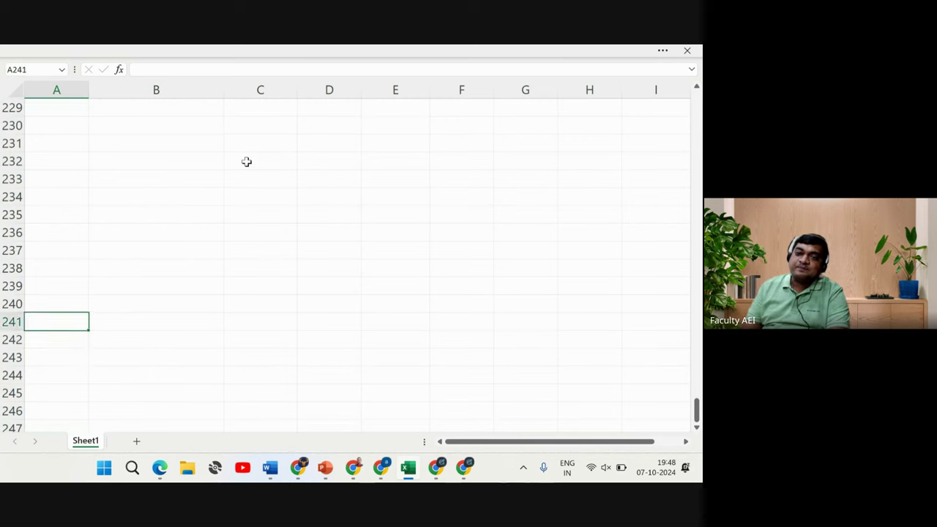
key("Up")
key("Up")
key("Up")
key("Up")
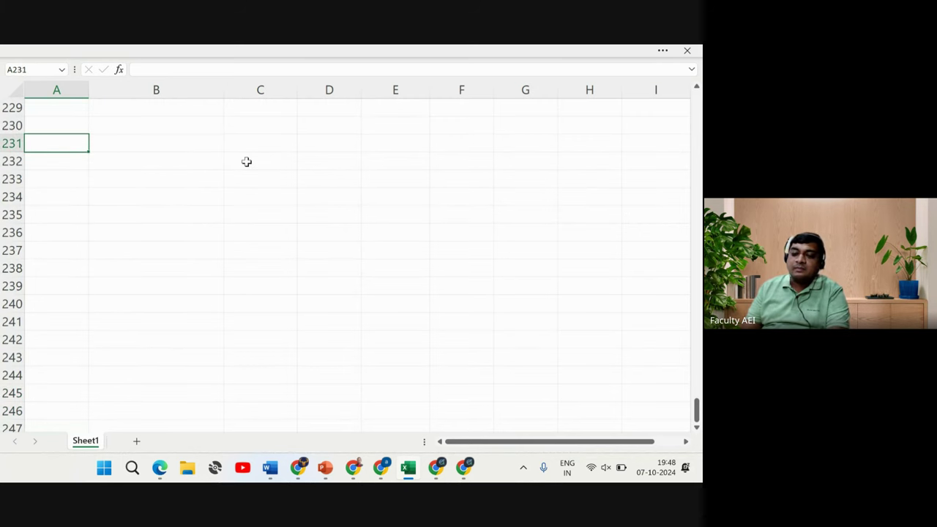
type("fac")
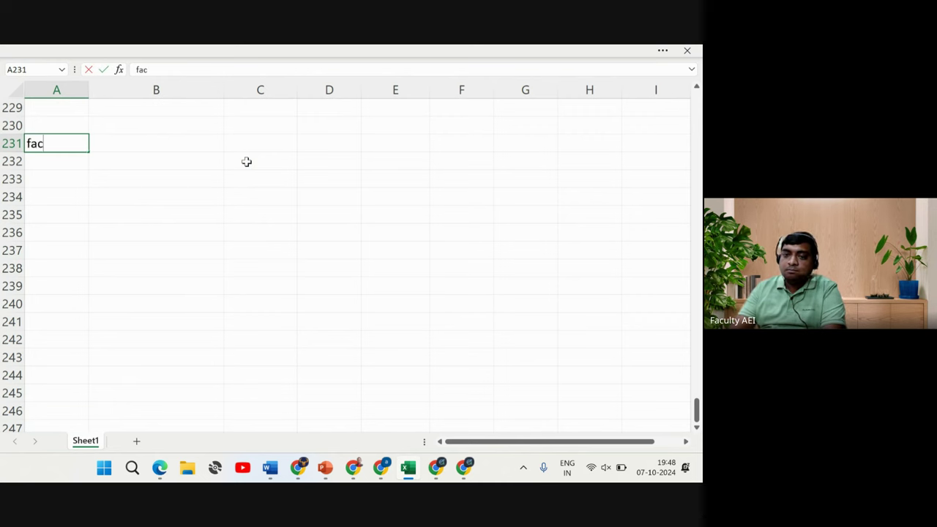
type("e value ")
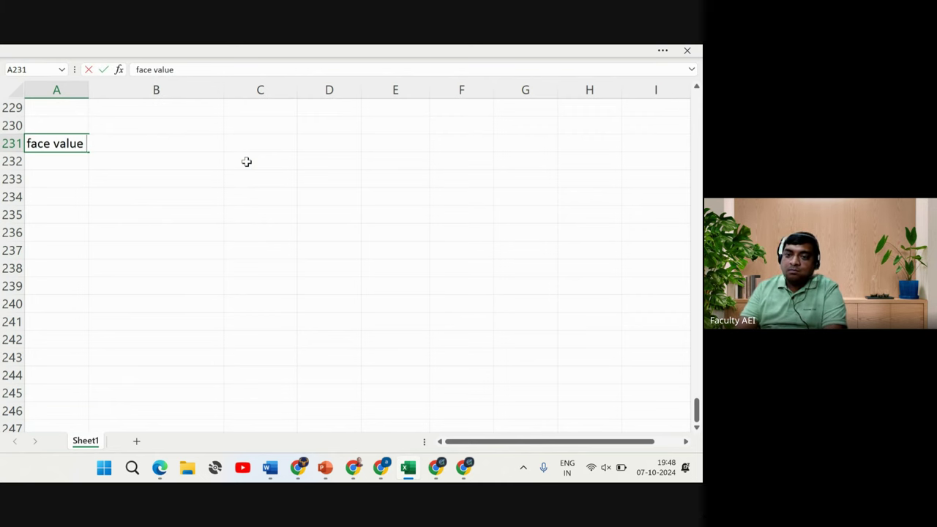
type("of bon")
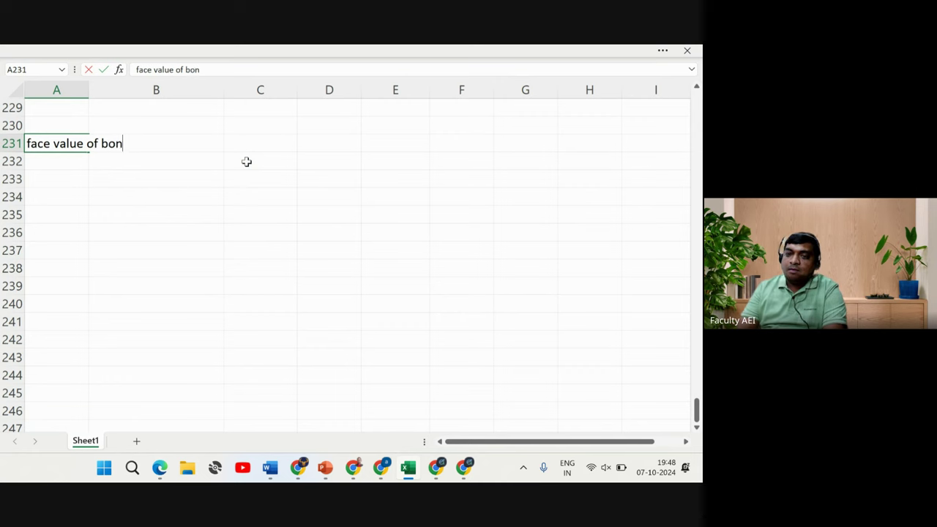
type("d = 1")
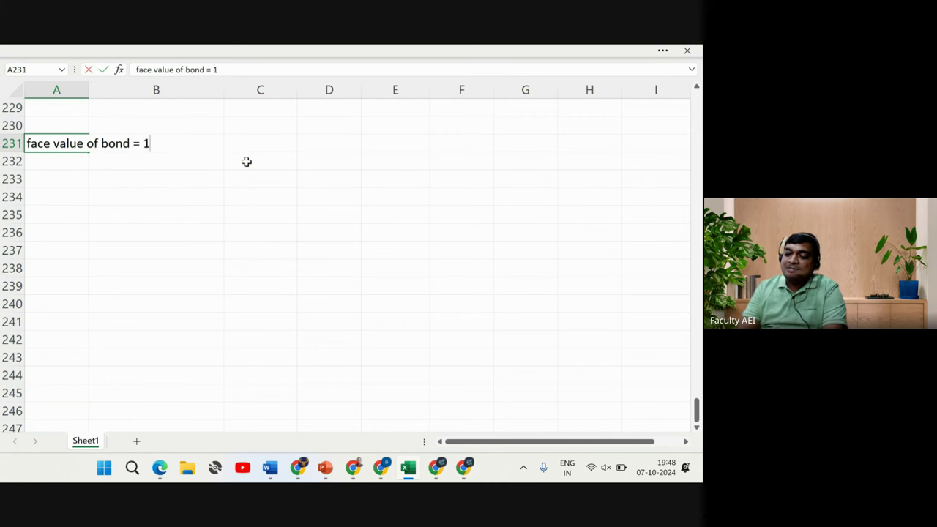
type("0000")
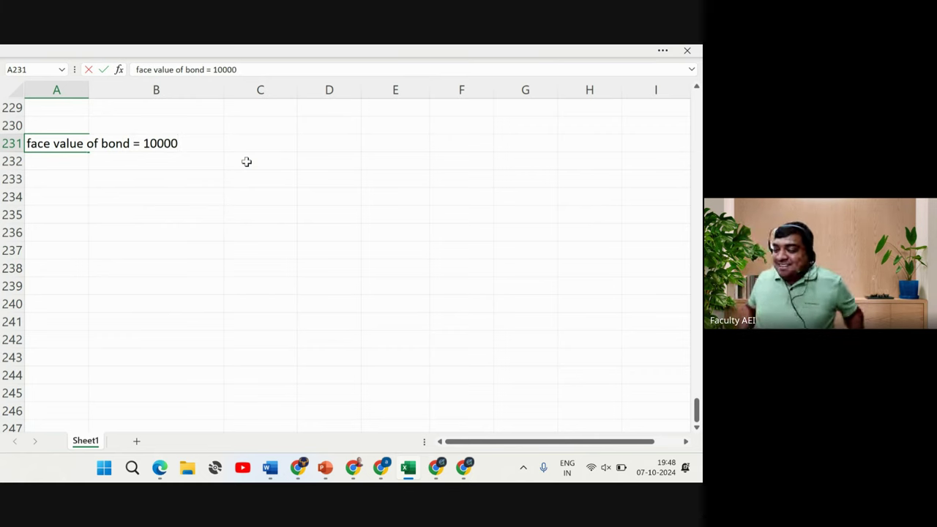
key("Return")
Add "coupon rate = 10%" in A232 and "redemption at par" in A233
type("coupon")
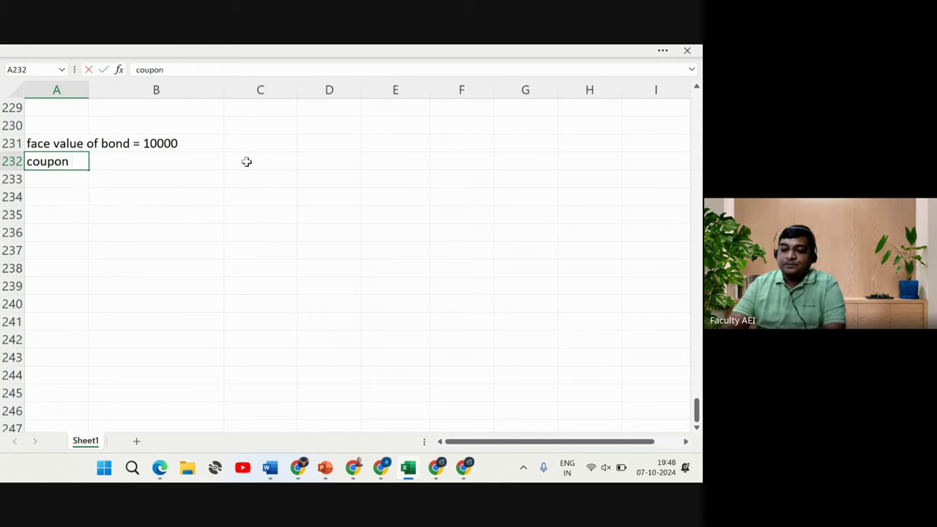
type(" rate =")
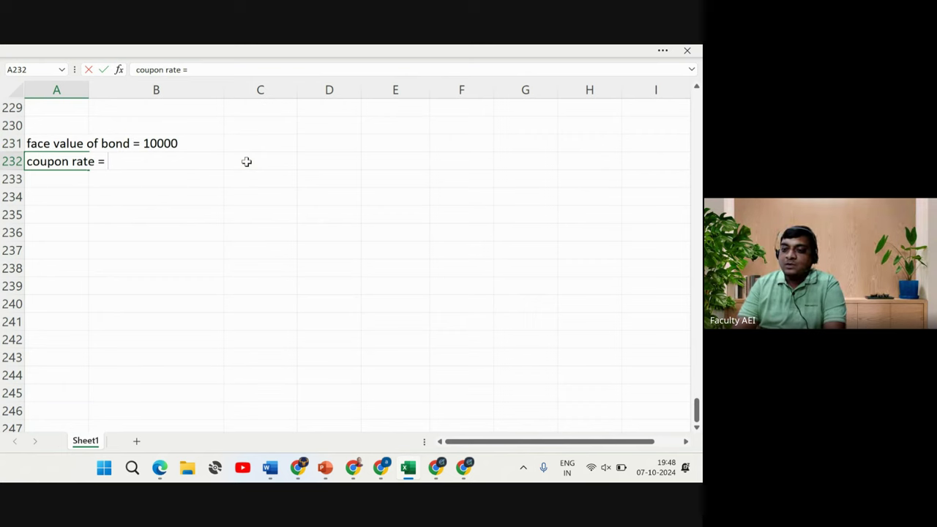
type(" 10%")
key("Return")
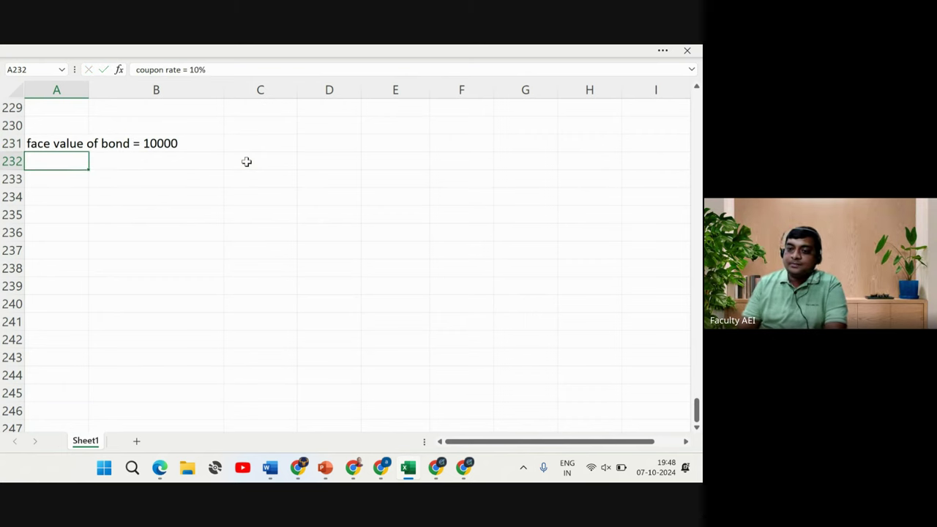
type("redem")
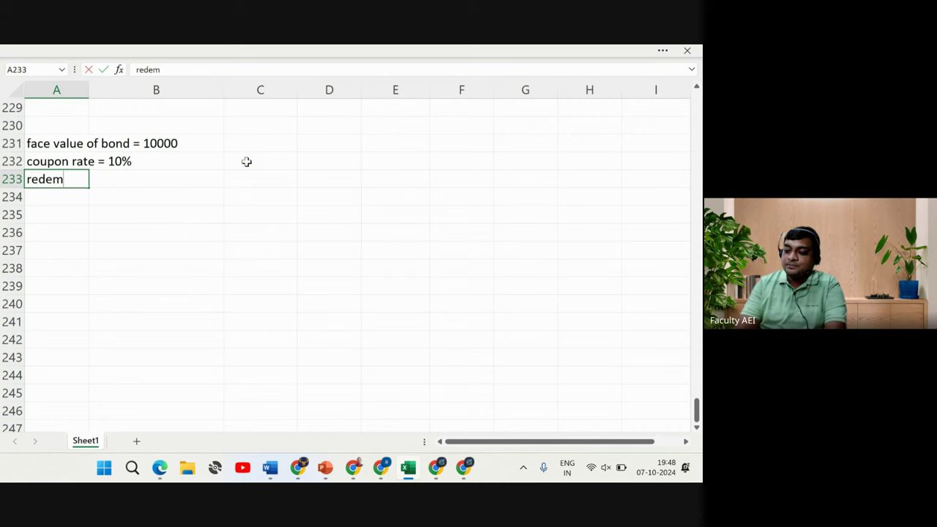
type("ption at")
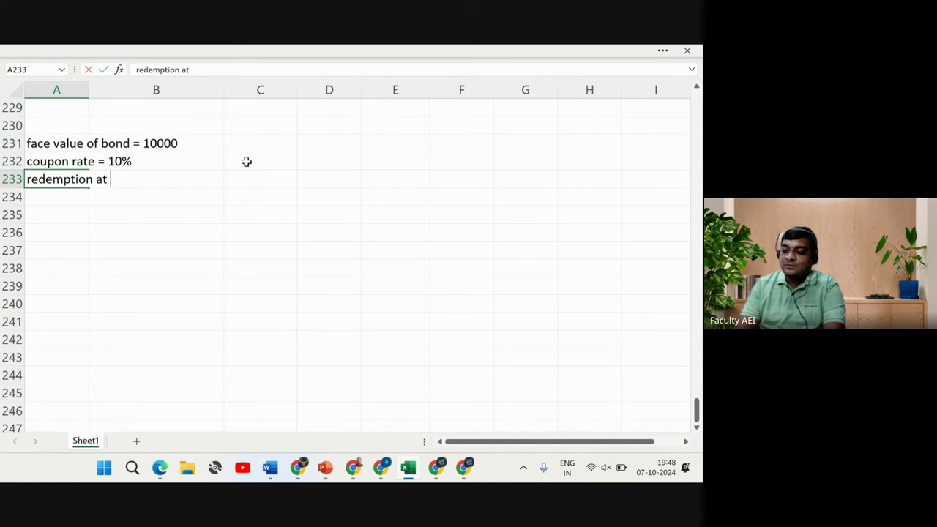
type(" par")
key("Return")
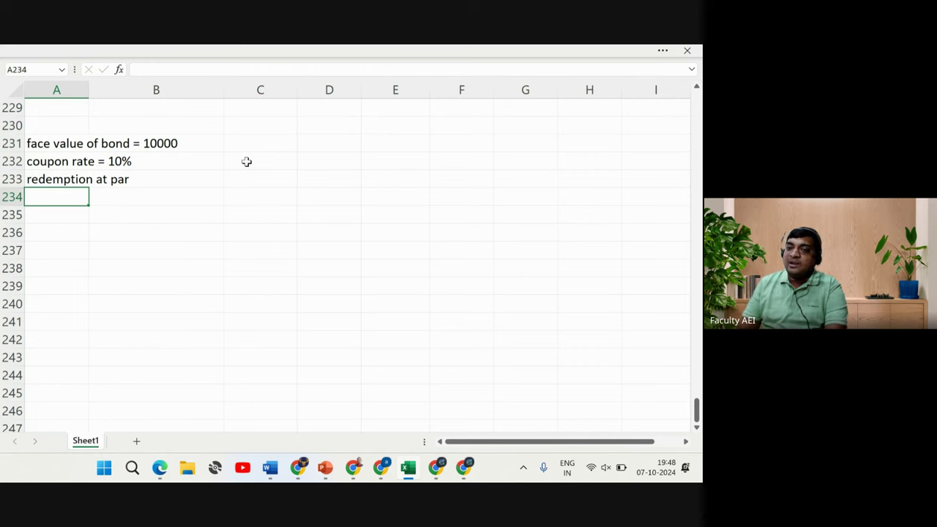
Add "n= 5 years" in A234 and "bond purchased at 9000" in A235
type("n")
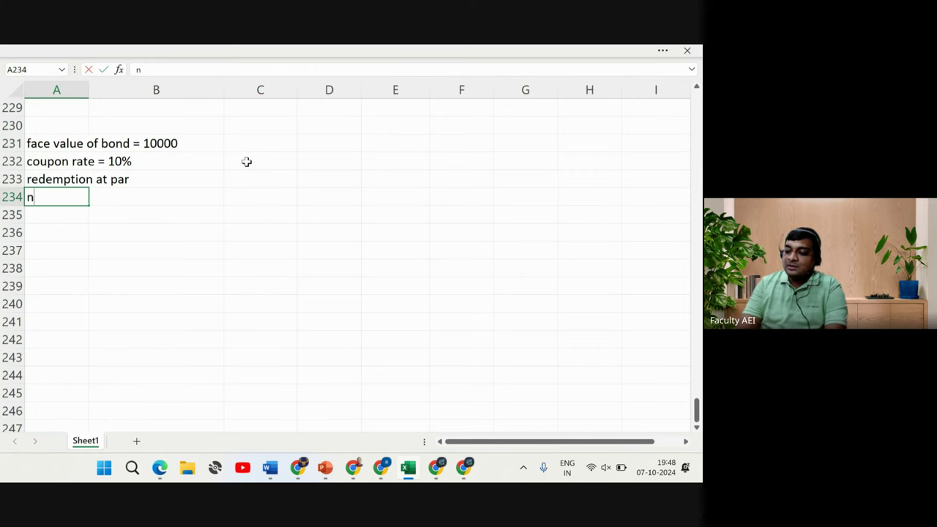
type("= 5 years")
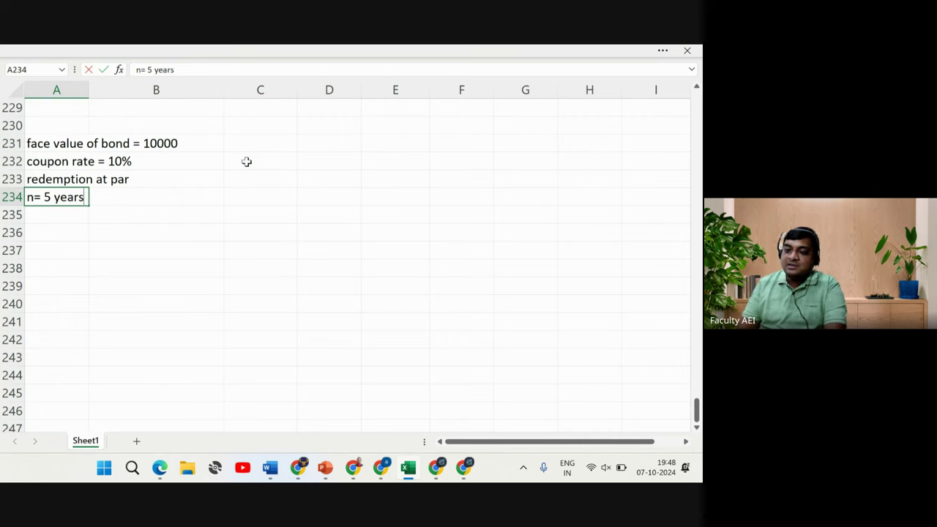
key("Return")
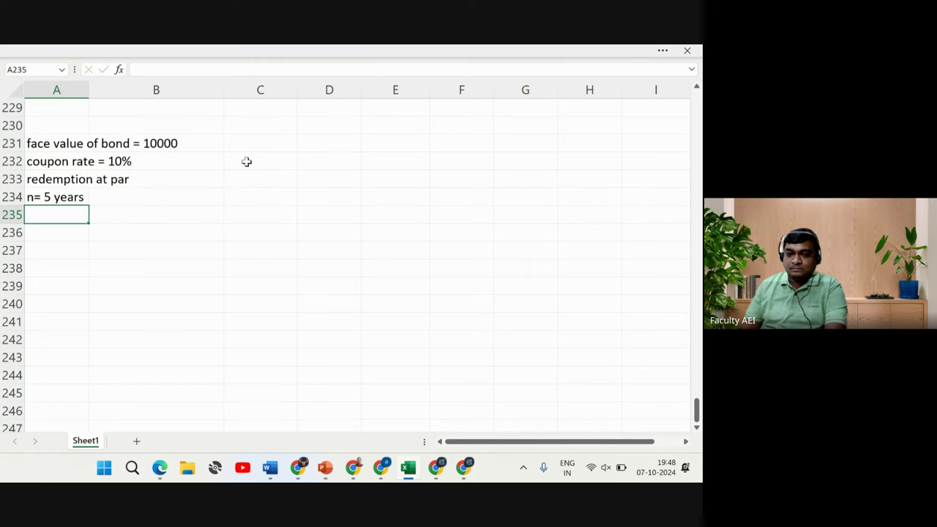
type("bon")
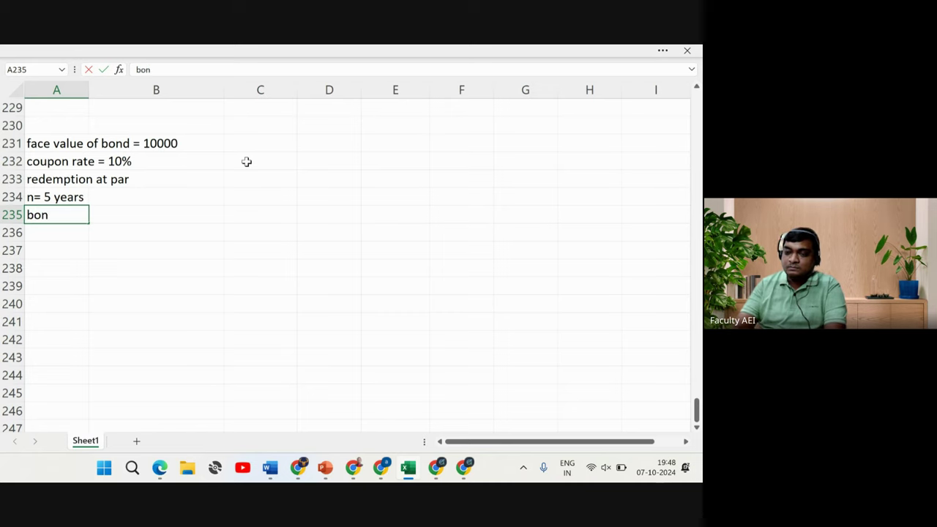
type("d purcha")
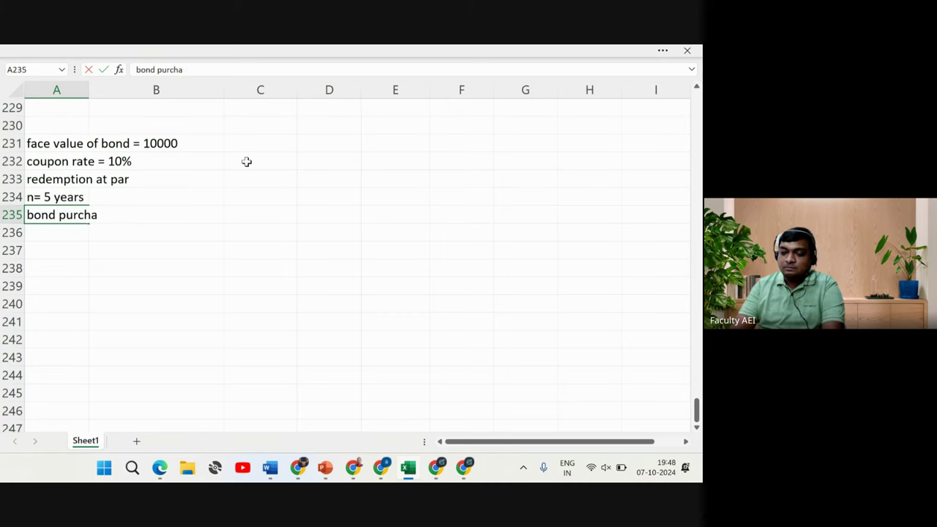
type("sed at ")
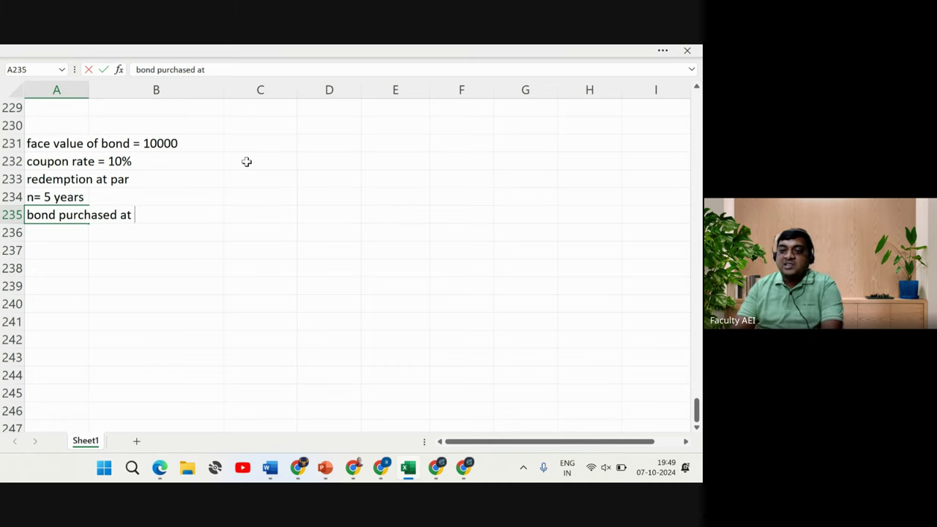
type("9000")
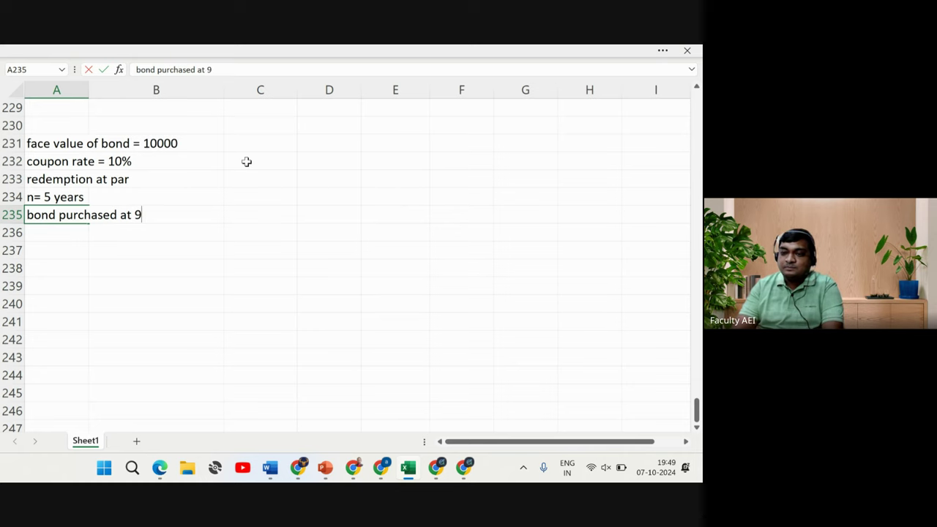
key("Return")
Finish the purchase price line and enter the task "calculate yield" in A237, leaving a blank row above it
key("Return")
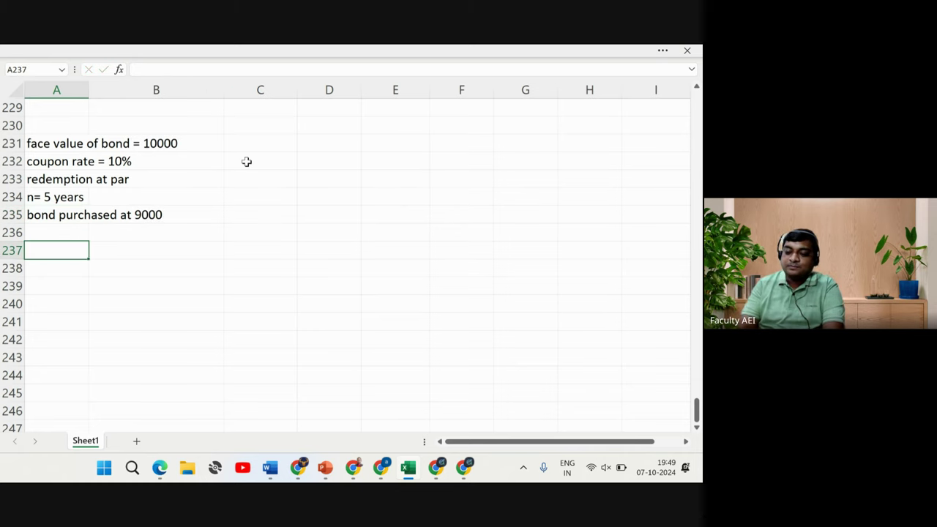
type("calculate")
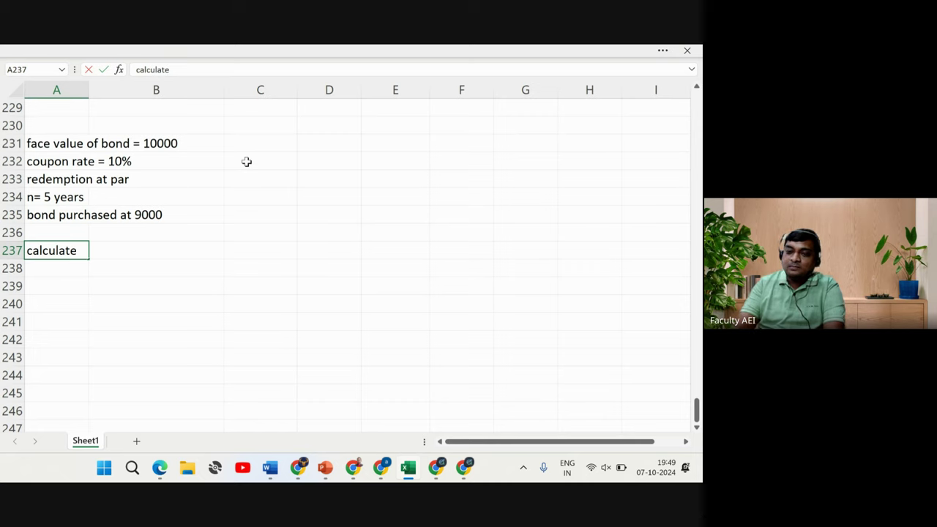
type(" yielkd")
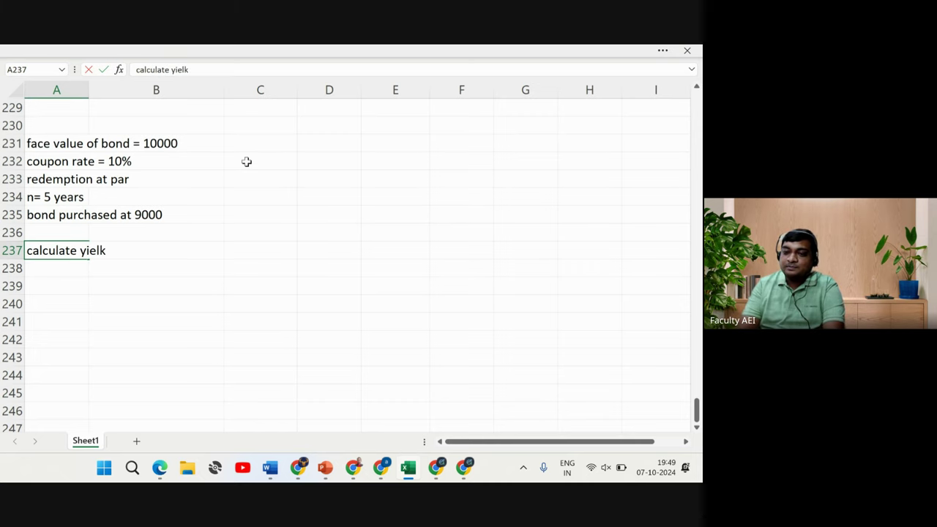
key("BackSpace")
key("BackSpace")
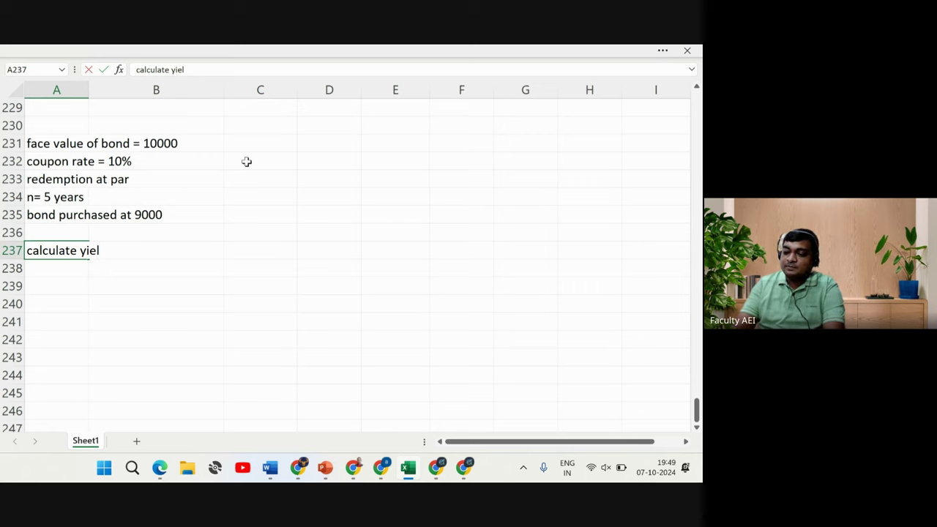
type("d")
key("Return")
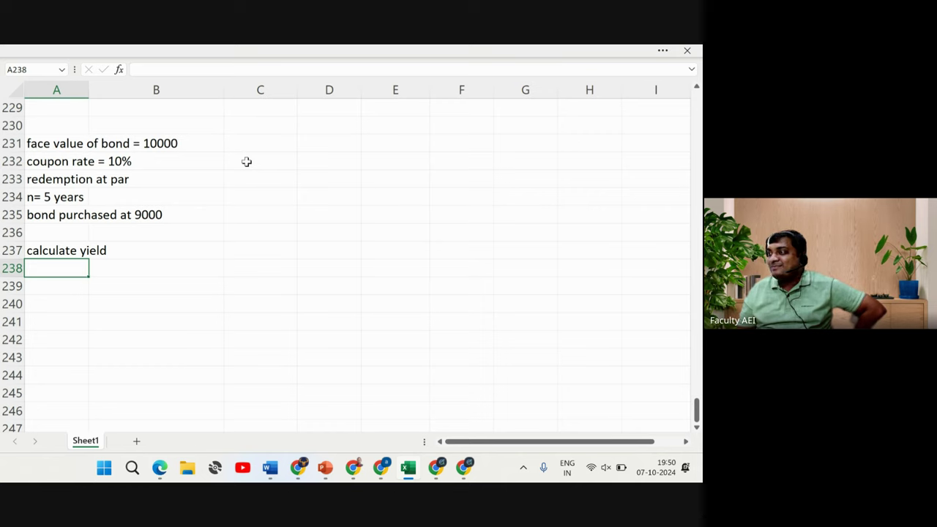
key("Right")
key("Right")
key("Right")
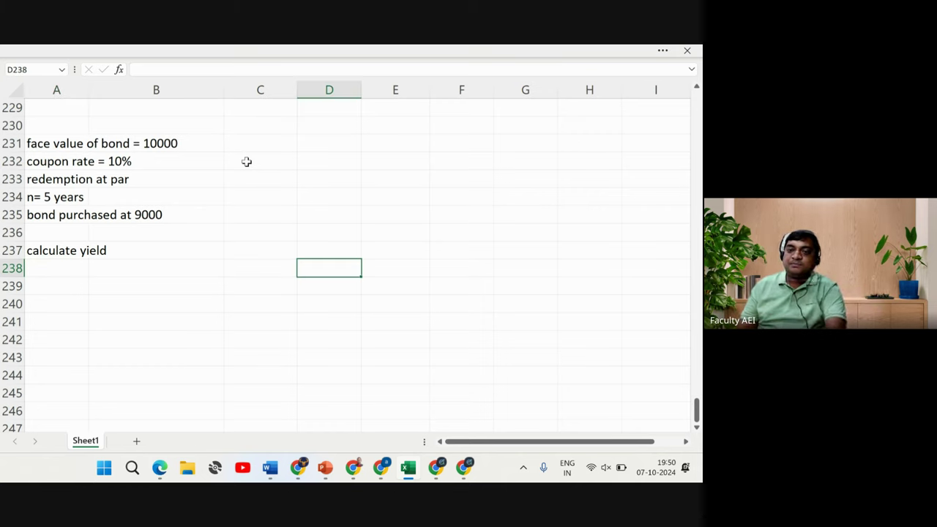
key("Up")
key("Up")
key("Up")
key("Up")
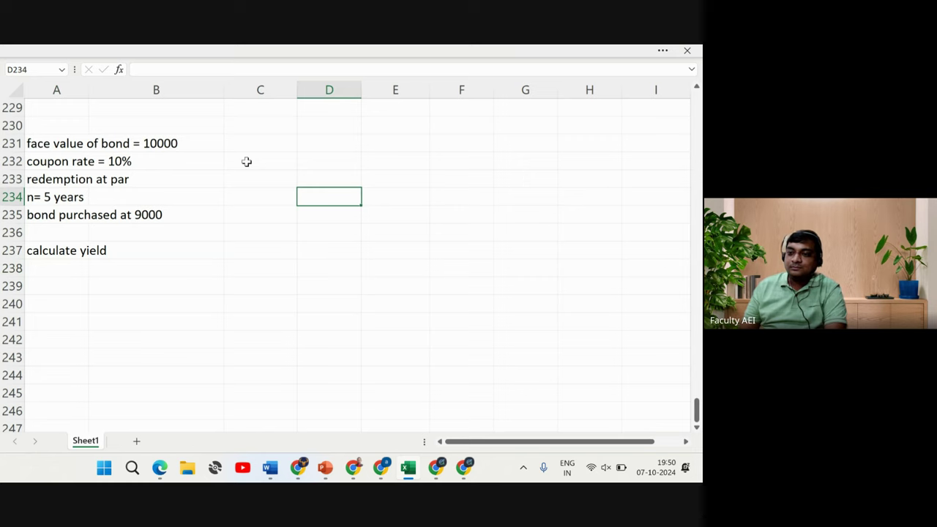
key("Up")
key("Up")
key("Down")
key("Up")
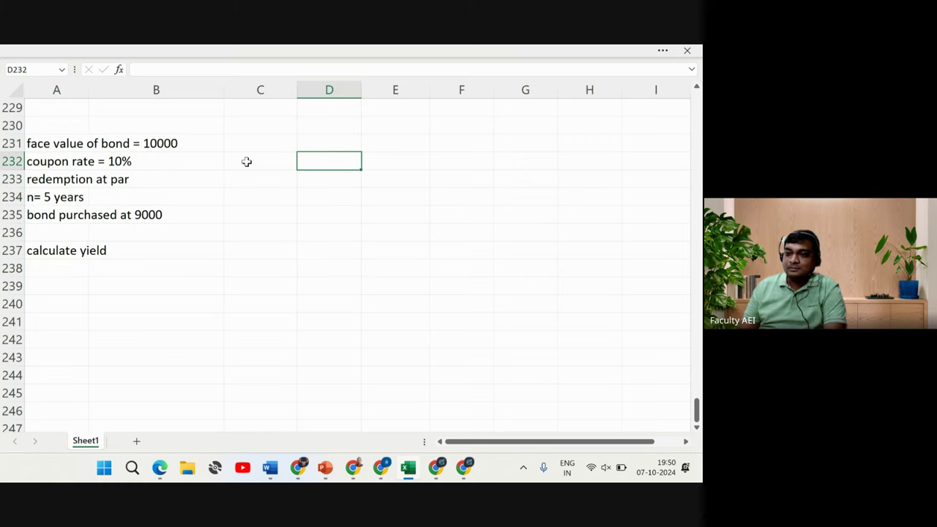
key("Down")
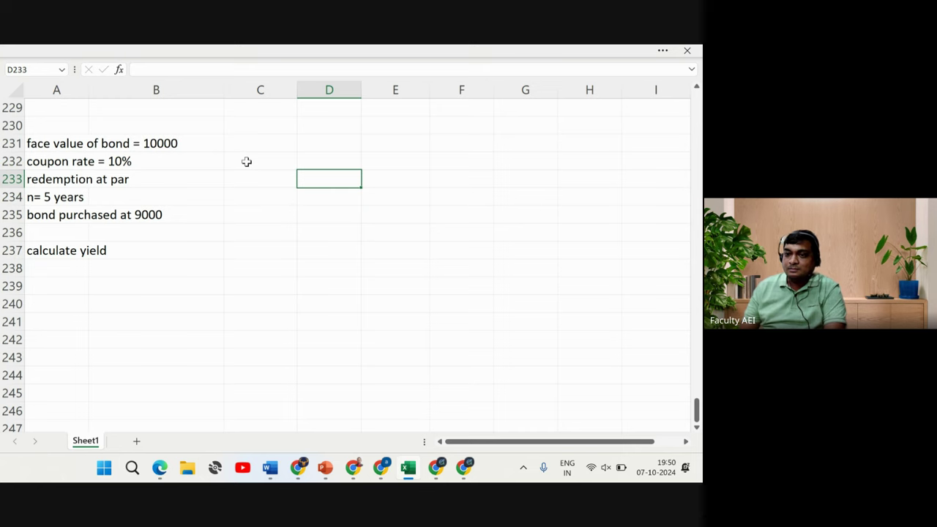
key("Up")
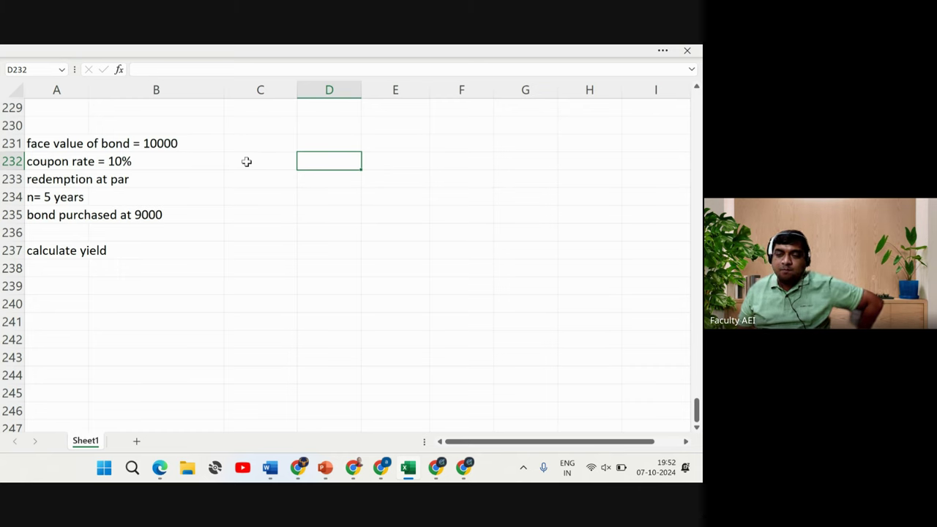
Review the earlier present value calculations of the 12% coupon bond at market rates of 14%, 10% and 12%
key("Up")
key("Up")
key("Up")
key("Up")
key("Up")
key("Up")
key("Up")
key("Up")
key("Up")
key("Up")
key("Up")
key("Up")
key("Up")
key("Up")
key("Up")
key("Up")
key("Up")
key("Up")
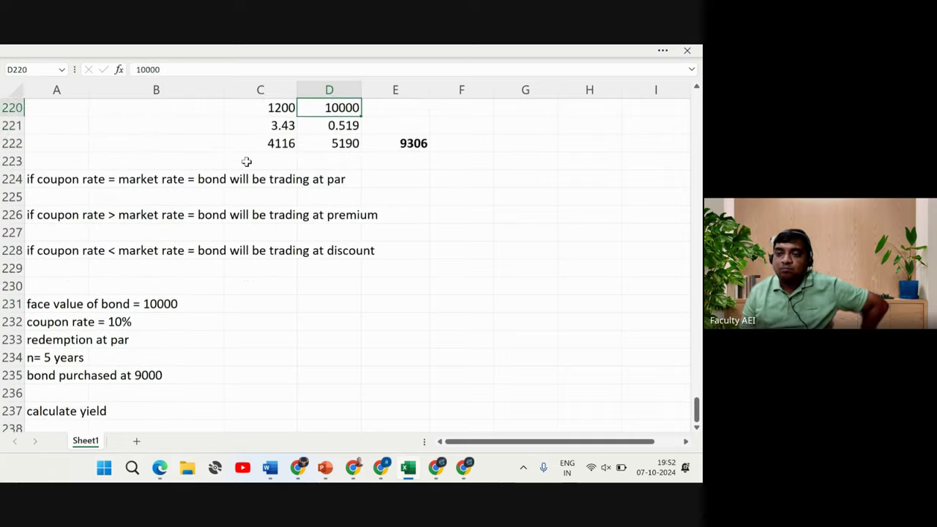
key("Up")
key("Up")
key("Up")
key("Up")
key("Up")
key("Up")
key("Up")
key("Up")
key("Up")
key("Up")
key("Up")
key("Up")
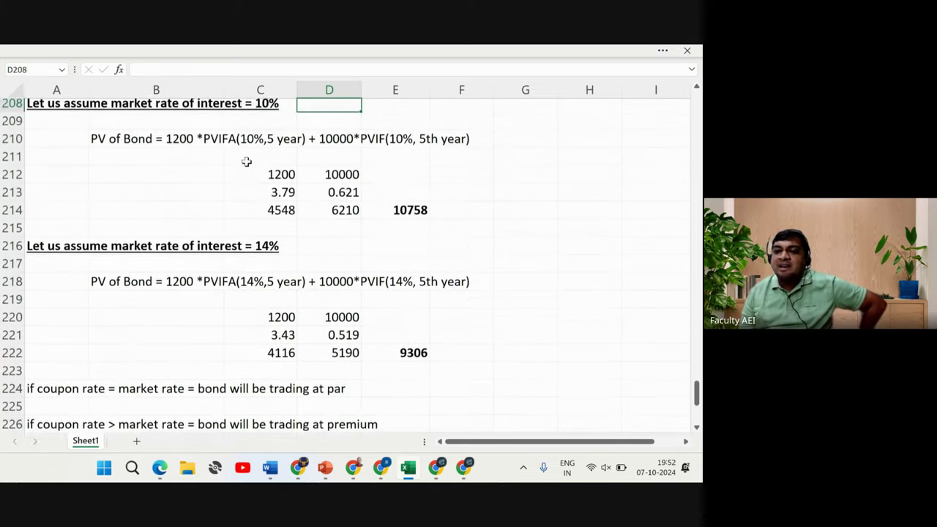
key("Up")
key("Up")
key("Up")
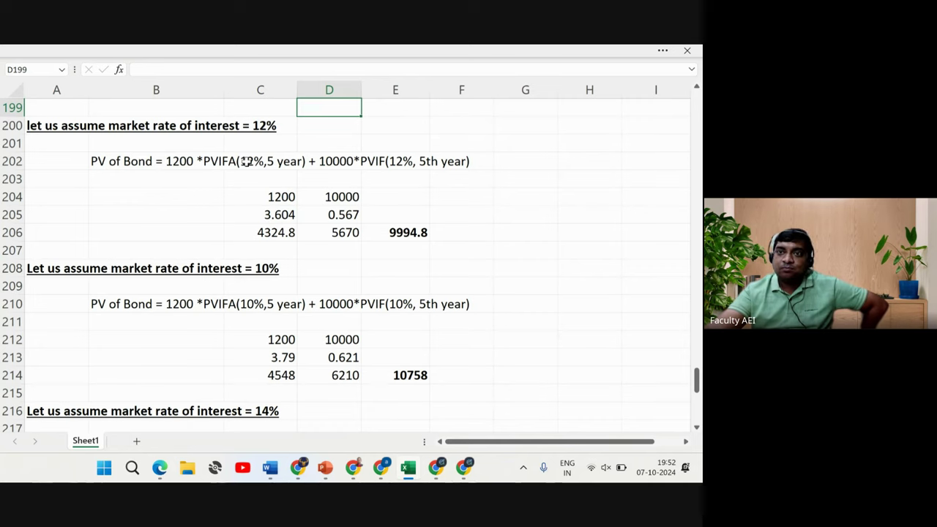
key("Down")
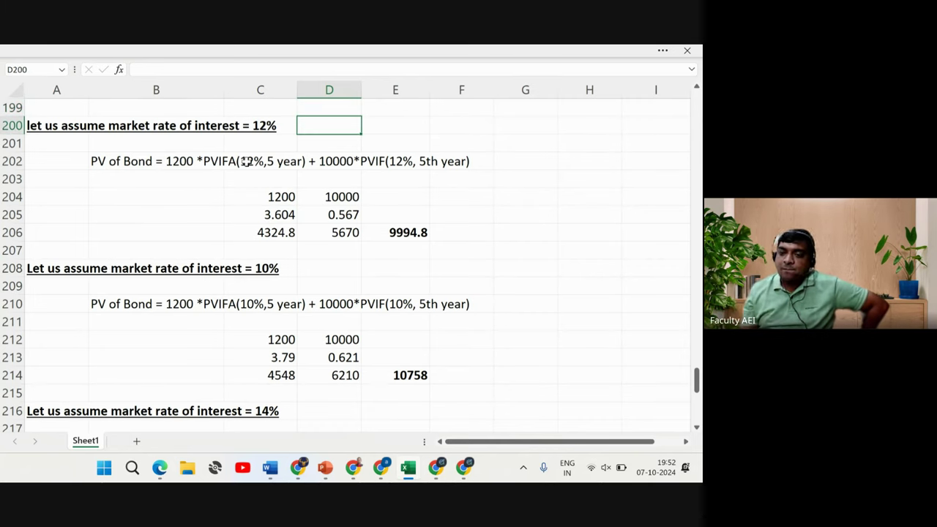
key("Left")
key("Left")
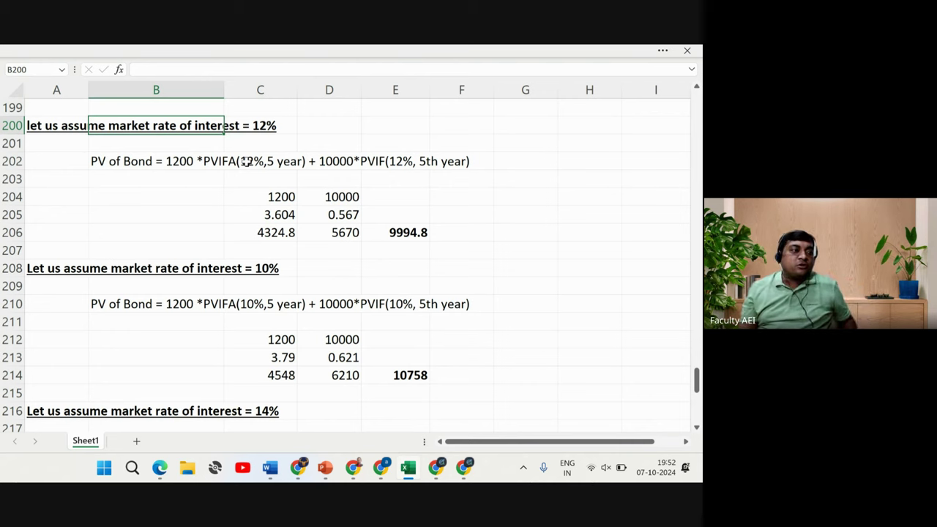
Go back through the valuations and the par, premium and discount notes to the yield problem below them
key("Down")
key("Down")
key("Down")
key("Down")
key("Down")
key("Down")
key("Down")
key("Down")
key("Down")
key("Down")
key("Down")
key("Down")
key("Down")
key("Down")
key("Down")
key("Down")
key("Down")
key("Down")
key("Down")
key("Down")
key("Down")
key("Down")
key("Down")
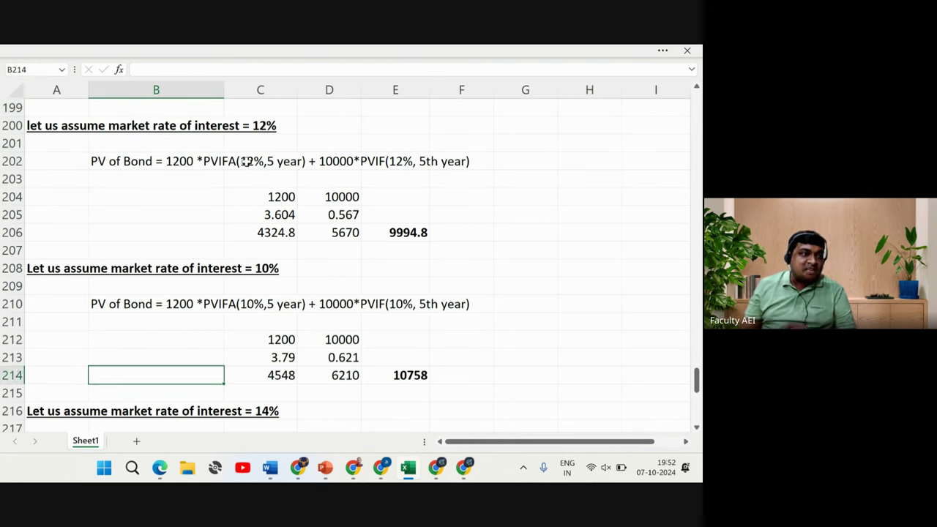
key("Down")
key("Down")
key("Down")
key("Down")
key("Down")
key("Down")
key("Down")
key("Down")
key("Down")
key("Down")
key("Down")
key("Down")
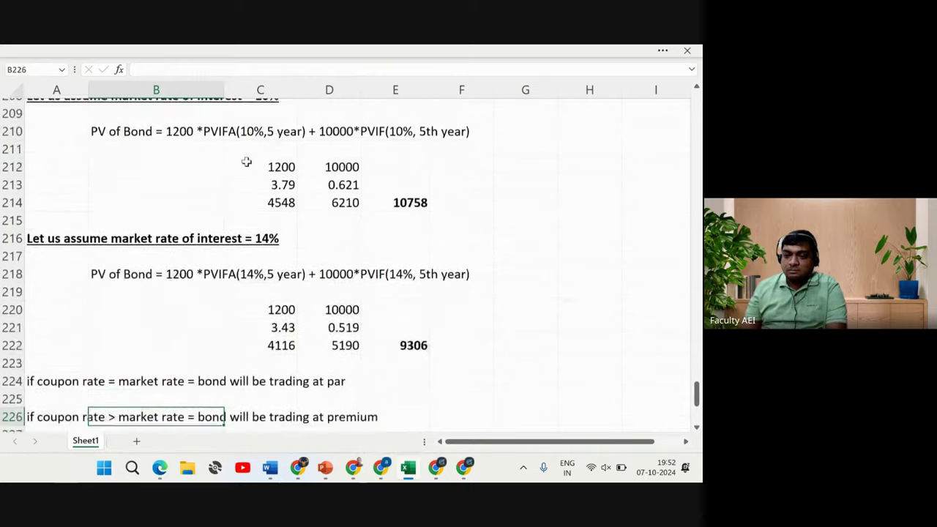
key("Down")
key("Down")
key("Down")
key("Down")
key("Down")
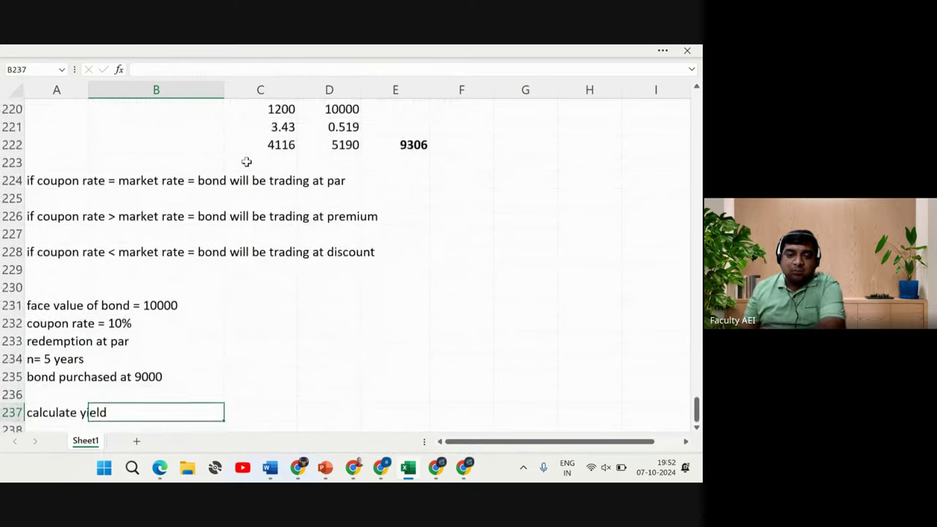
key("Down")
key("Down")
key("Down")
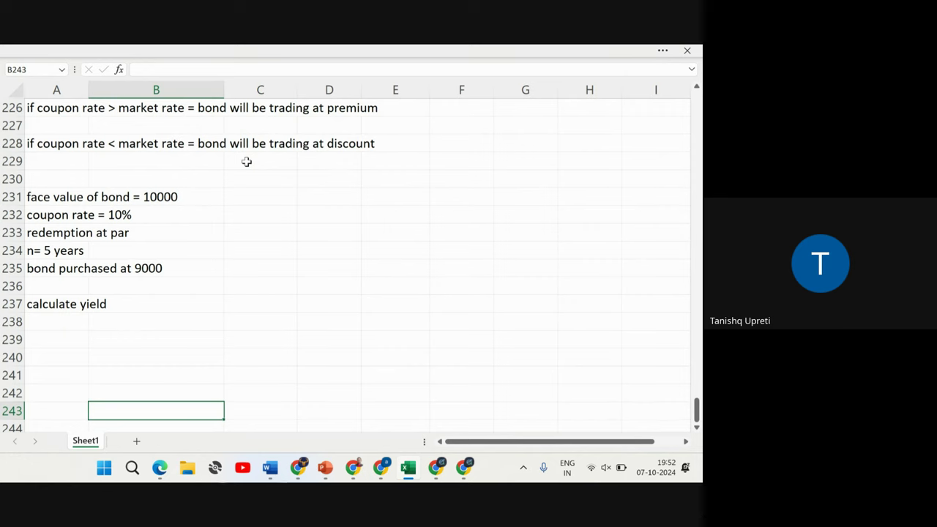
Reread the yield problem's face value, coupon rate, redemption, term and purchase price in A231:A237
key("Up")
key("Up")
key("Up")
key("Up")
key("Up")
key("Up")
key("Up")
key("Up")
key("Up")
key("Up")
key("Up")
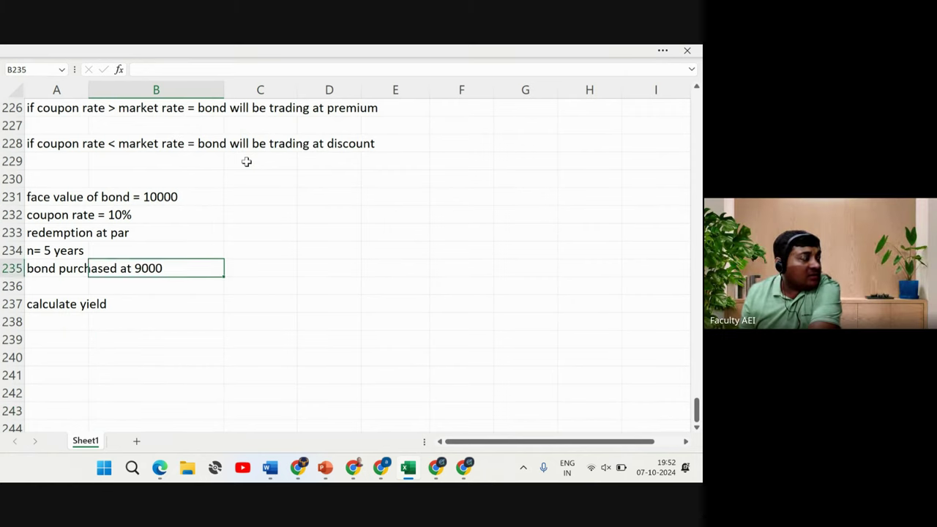
key("Up")
key("Up")
key("Up")
key("Left")
key("Down")
key("Down")
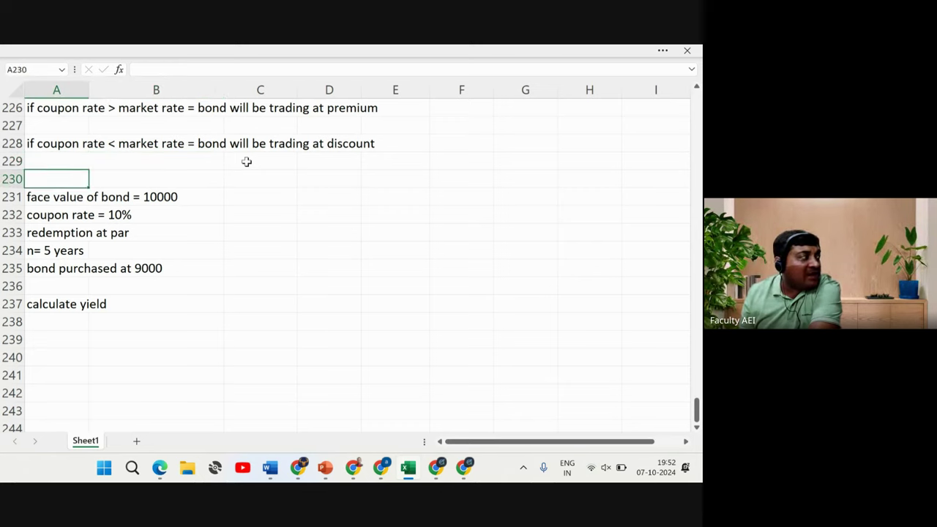
key("Down")
key("Down")
key("Down")
key("Down")
key("Down")
key("Down")
key("Down")
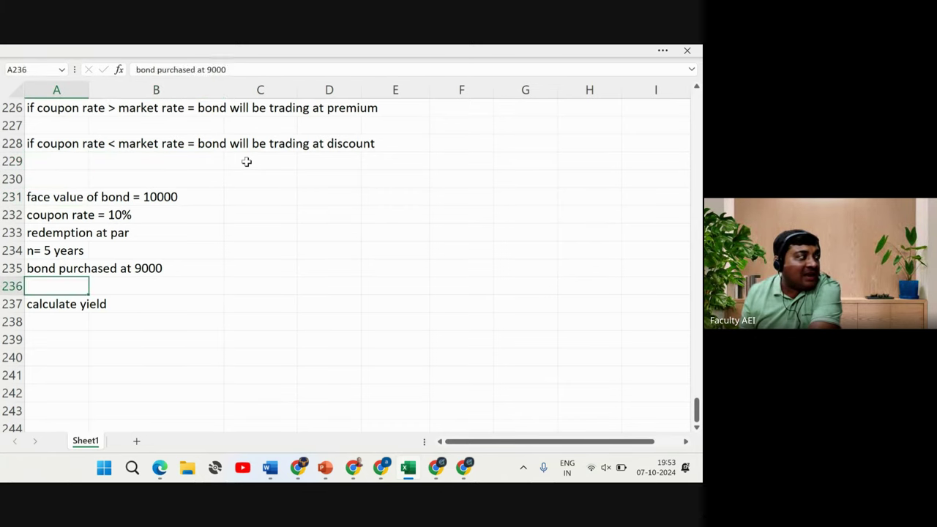
key("Up")
key("Right")
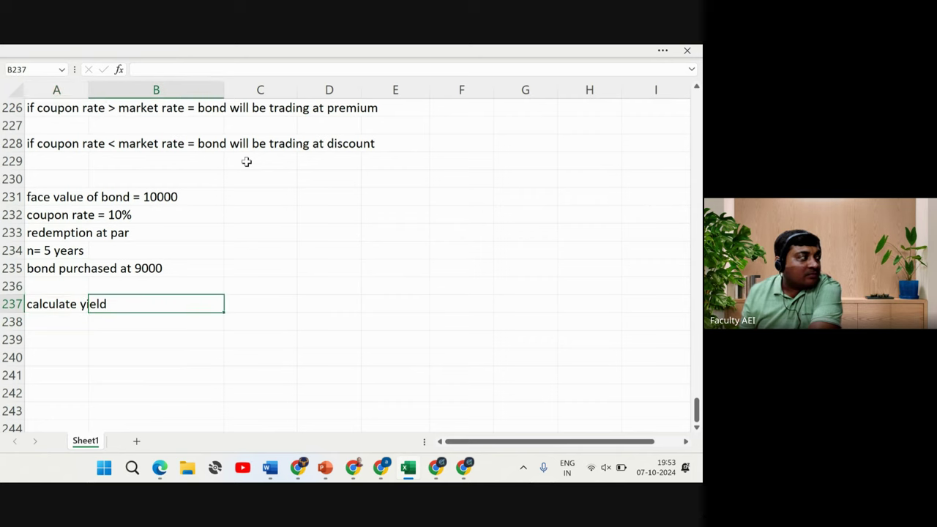
key("Up")
key("Up")
key("Left")
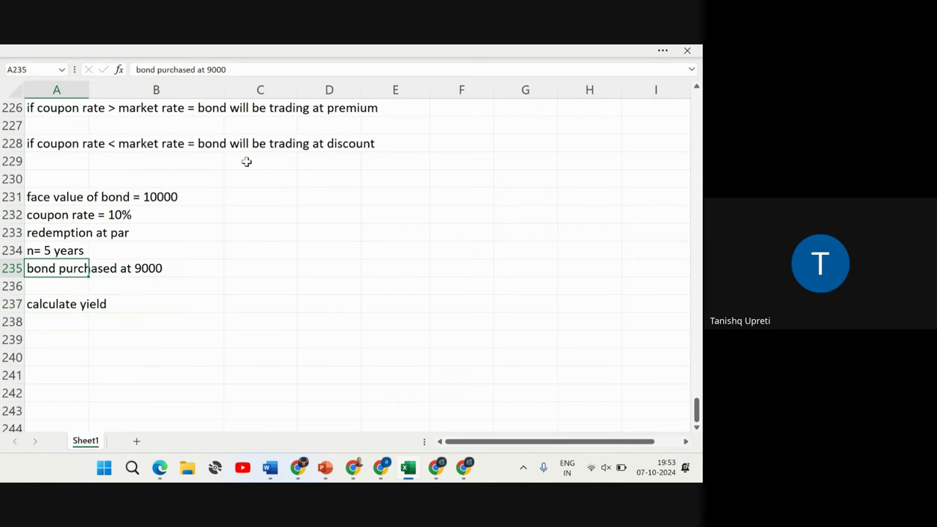
key("Right")
key("Left")
key("Up")
key("Up")
key("Up")
key("Up")
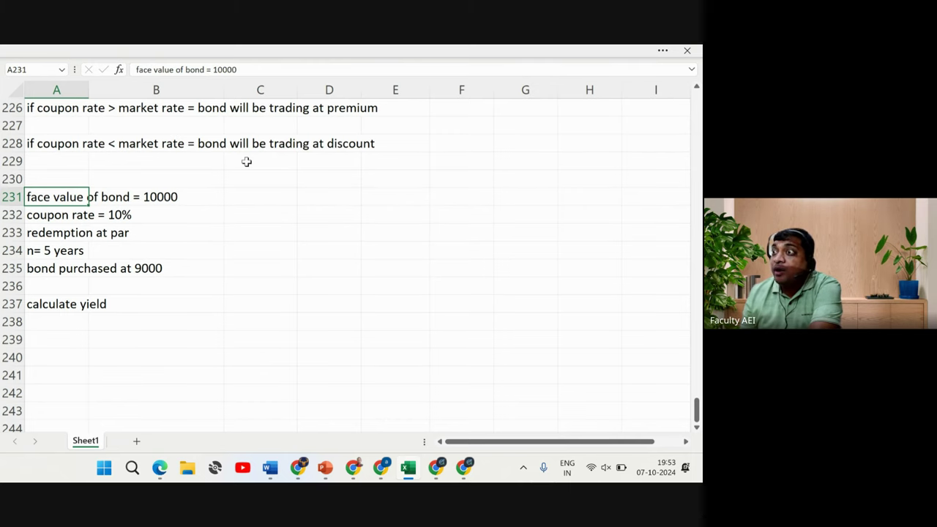
key("Down")
key("Down")
key("Down")
key("Down")
key("Down")
key("Down")
key("Down")
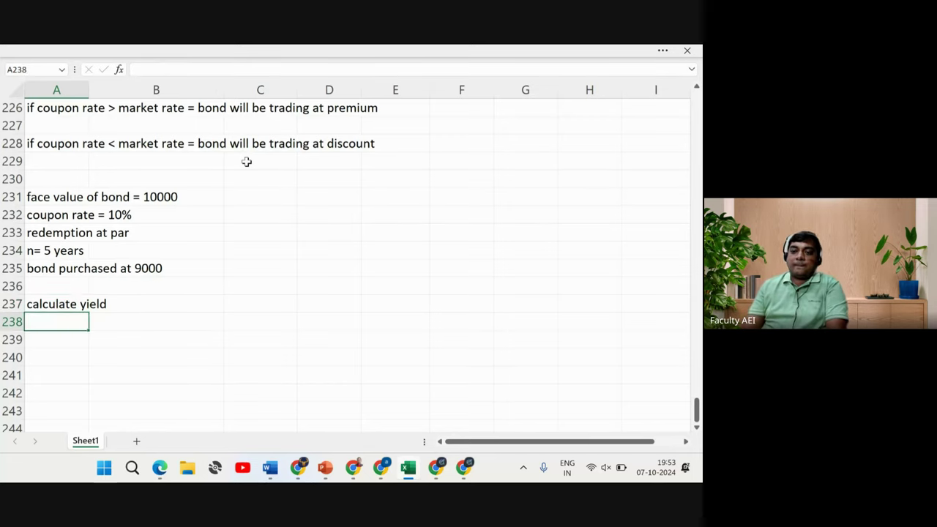
key("Right")
key("Right")
key("Right")
key("Right")
key("Up")
key("Up")
key("Up")
key("Up")
key("Up")
key("Up")
key("Left")
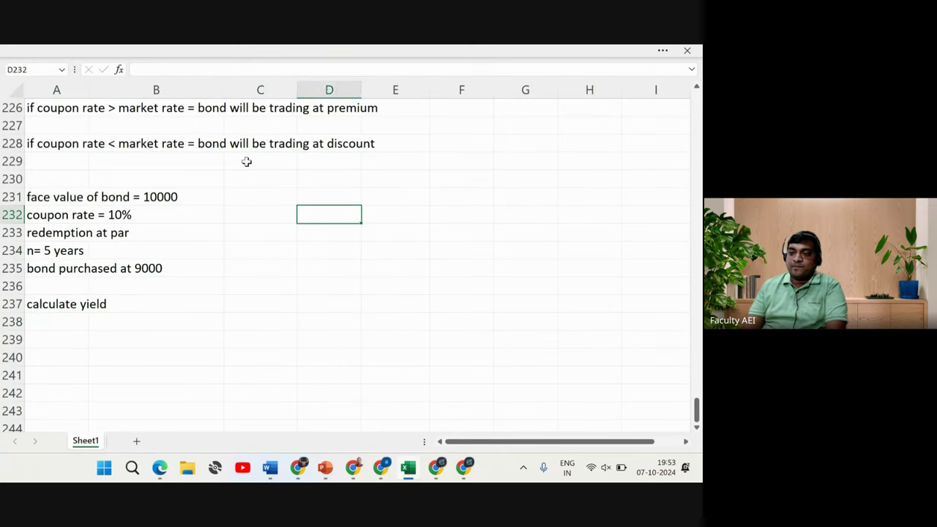
Go back over the 12% coupon bond's present value calculations at each assumed market rate, up to its yearly cash inflows
key("Left")
key("Up")
key("Up")
key("Up")
key("Up")
key("Up")
key("Up")
key("Up")
key("Up")
key("Up")
key("Up")
key("Up")
key("Up")
key("Up")
key("Up")
key("Up")
key("Up")
key("Up")
key("Up")
key("Up")
key("Up")
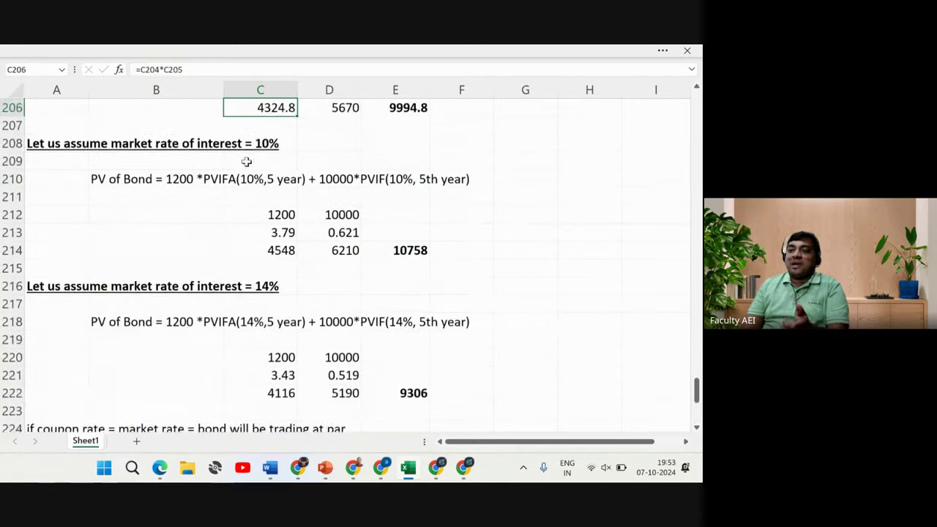
key("Up")
key("Up")
key("Up")
key("Up")
key("Up")
key("Up")
key("Up")
key("Up")
key("Up")
key("Up")
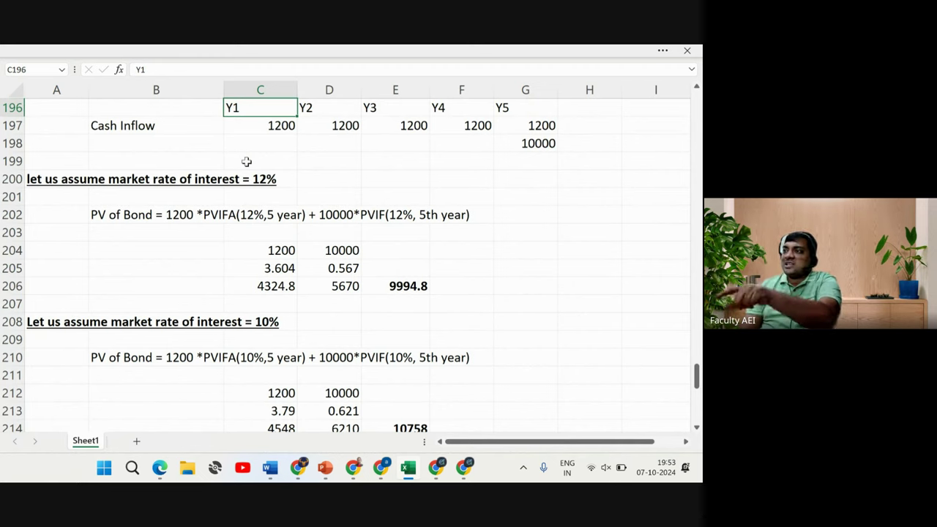
Examine the earlier yield working for the bond bought at 6000, with trial rates of 10% and 11%, in rows 183 to 190
key("Up")
key("Up")
key("Up")
key("Up")
key("Up")
key("Up")
key("Up")
key("Up")
key("Up")
key("Up")
key("Up")
key("Up")
key("Up")
key("Up")
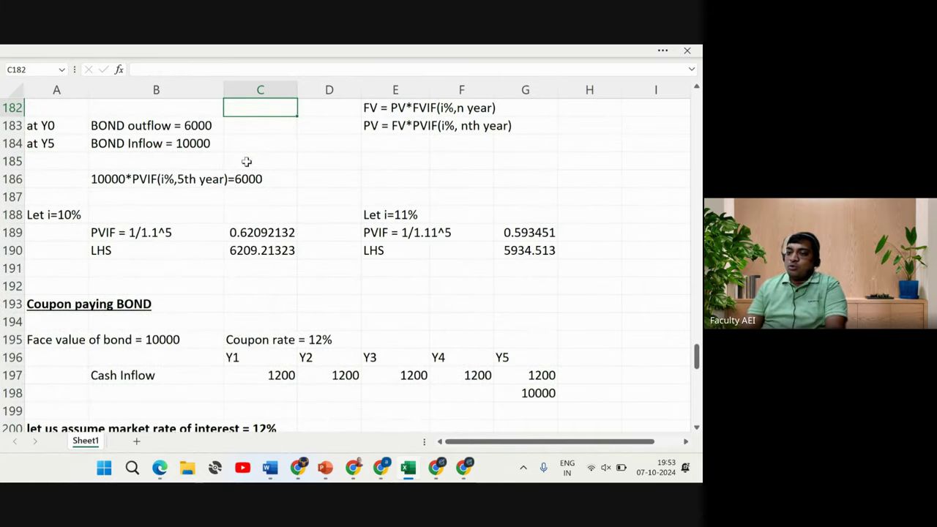
Return to the yield problem in A231:A237 and recheck its given terms and the blank rows available for the working
key("Down")
key("Down")
key("Down")
key("Down")
key("Down")
key("Down")
key("Down")
key("Down")
key("Down")
key("Down")
key("Down")
key("Down")
key("Down")
key("Down")
key("Down")
key("Down")
key("Down")
key("Down")
key("Down")
key("Down")
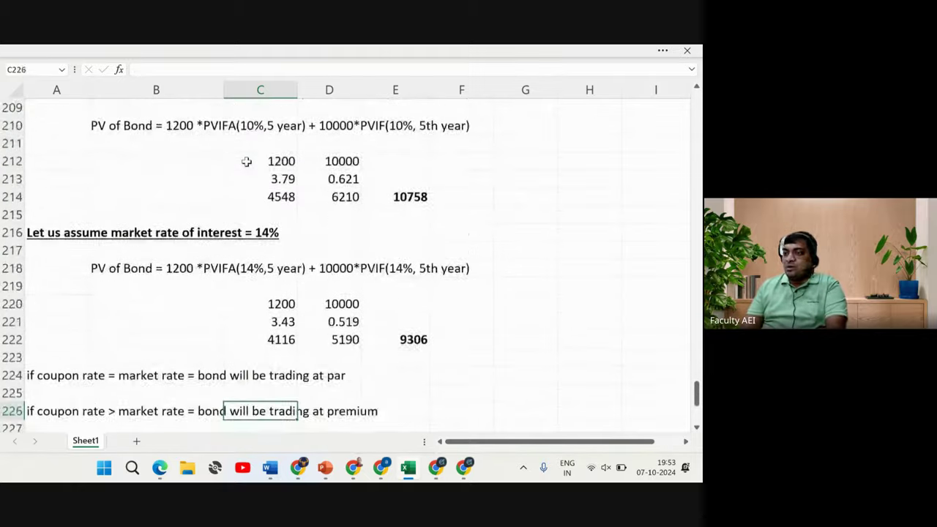
key("Down")
key("Down")
key("Down")
key("Down")
key("Down")
key("Down")
key("Down")
key("Down")
key("Down")
key("Down")
key("Down")
key("Down")
key("Down")
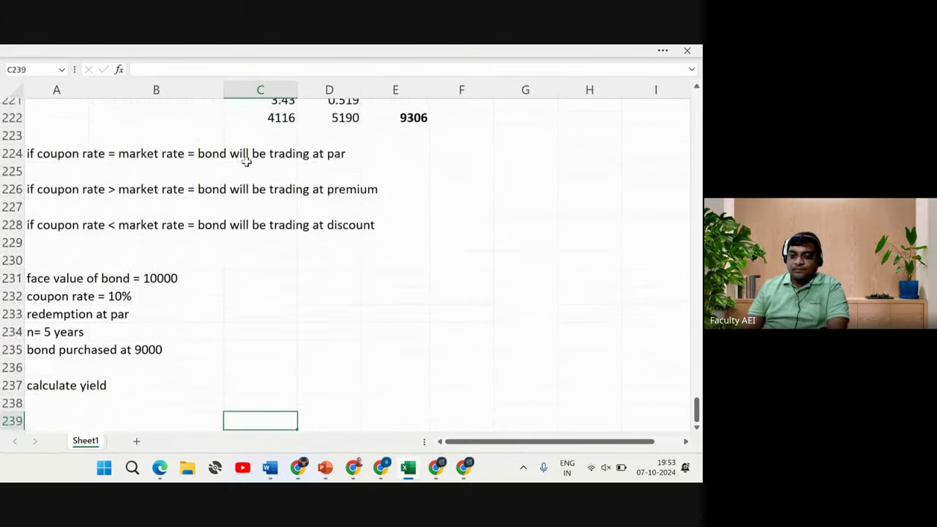
key("Down")
key("Down")
key("Down")
key("Down")
key("Down")
key("Down")
key("Down")
key("Down")
key("Up")
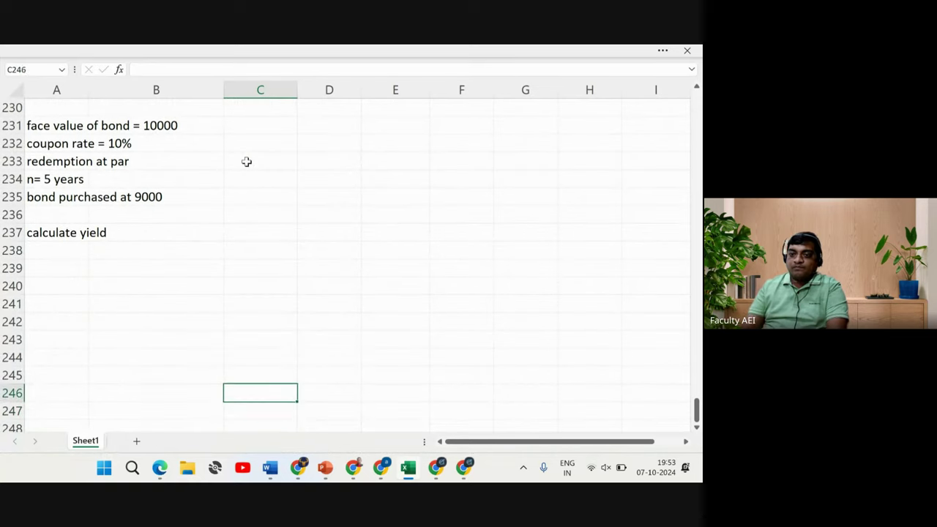
key("Up")
key("Up")
key("Up")
key("Up")
key("Up")
key("Up")
key("Up")
key("Up")
key("Up")
key("Up")
key("Up")
key("Up")
key("Up")
key("Up")
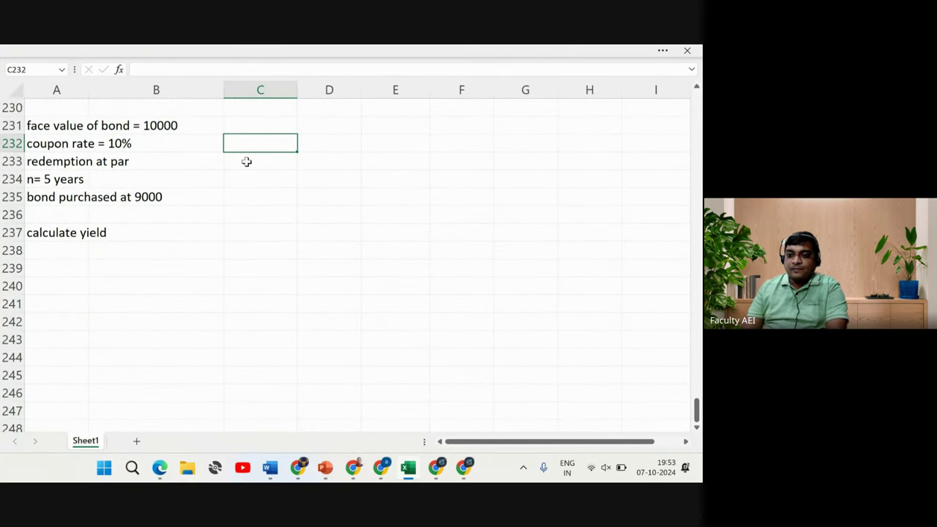
key("Down")
key("Right")
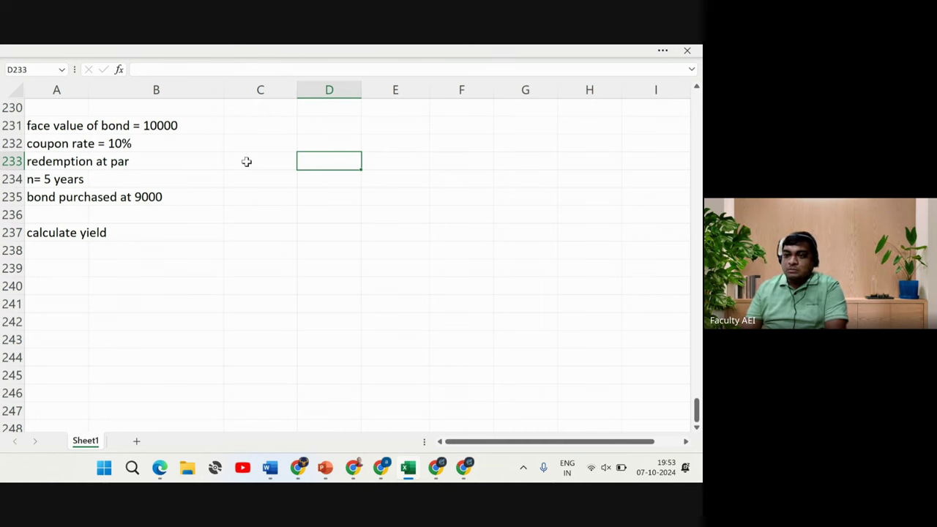
Copy the 12% coupon bond's five-year cash inflow table in B196:G198, including the redemption amount
key("Up")
key("Up")
key("Up")
key("Up")
key("Up")
key("Up")
key("Up")
key("Up")
key("Up")
key("Up")
key("Up")
key("Up")
key("Up")
key("Up")
key("Up")
key("Up")
key("Up")
key("Up")
key("Up")
key("Up")
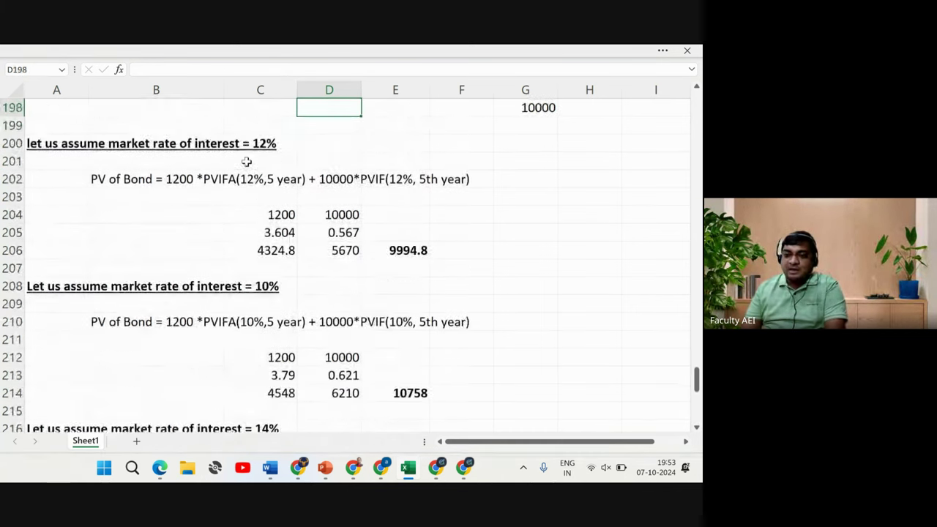
key("Up")
key("Up")
key("Up")
key("Up")
key("Down")
key("Down")
key("Left")
key("Left")
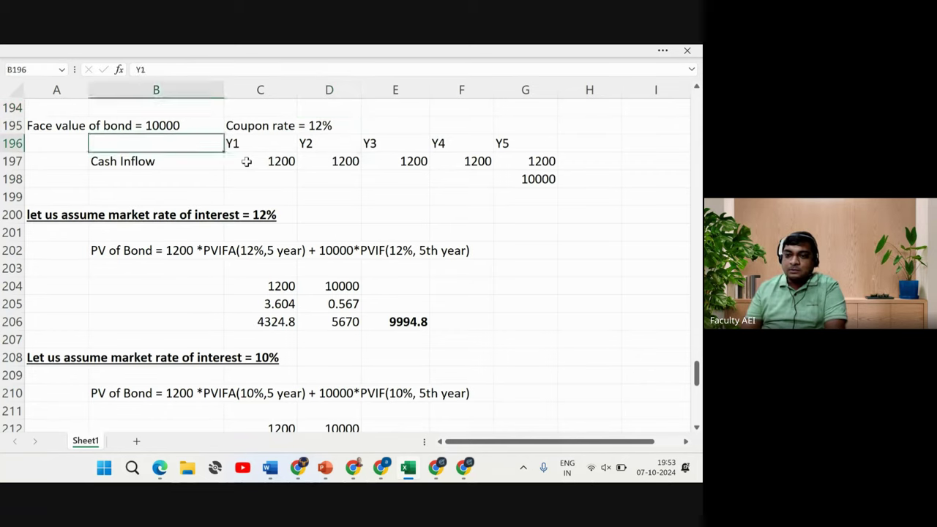
key("Left")
key("Down")
key("Up")
key("Right")
key("shift+Down")
key("shift+Right")
key("shift+Right")
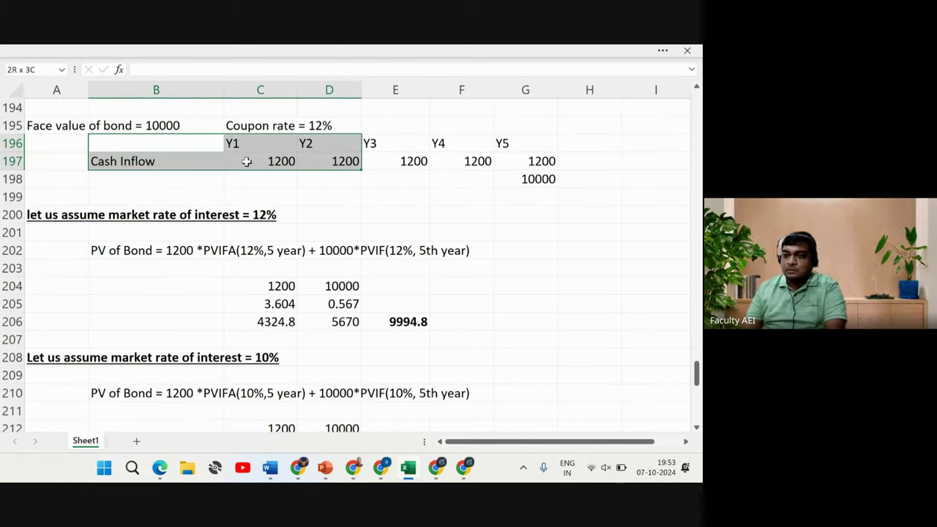
key("shift+Right")
key("shift+Right")
key("shift+Right")
key("shift+Down")
key("ctrl+c")
Paste the copied cash inflow table at B239, below the "calculate yield" line of the yield problem
key("Down")
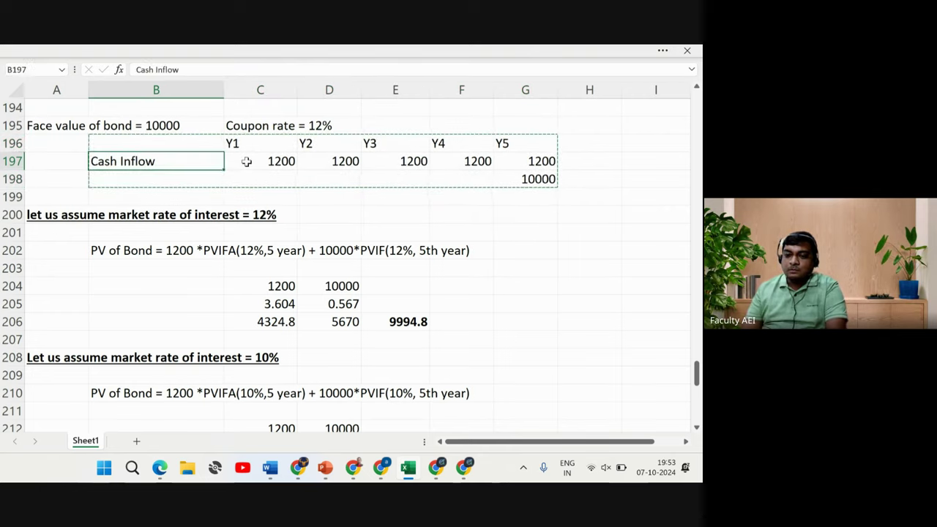
key("Down")
key("Down")
key("Down")
key("Down")
key("Down")
key("Down")
key("Down")
key("Down")
key("Down")
key("Down")
key("Down")
key("Down")
key("Down")
key("Down")
key("Down")
key("Down")
key("Down")
key("Down")
key("Down")
key("Down")
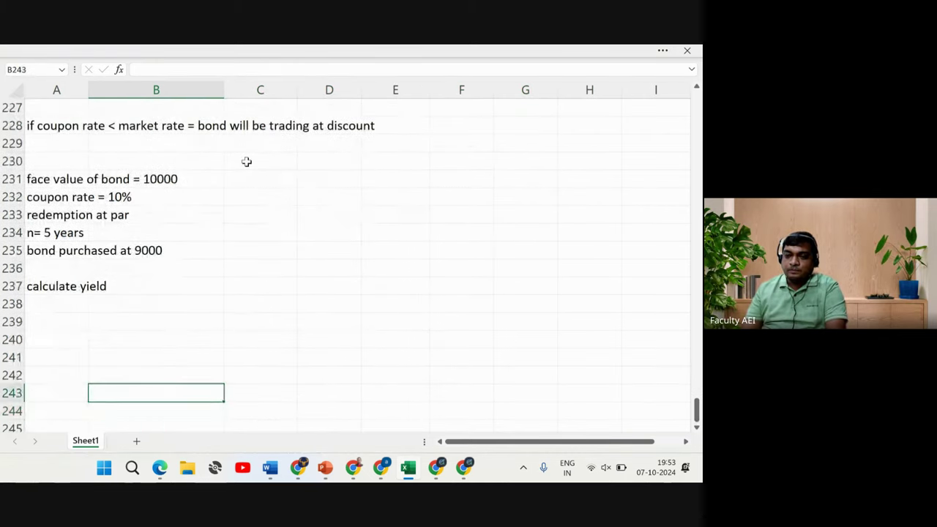
key("Up")
key("Up")
key("Up")
key("Up")
key("ctrl+v")
key("Down")
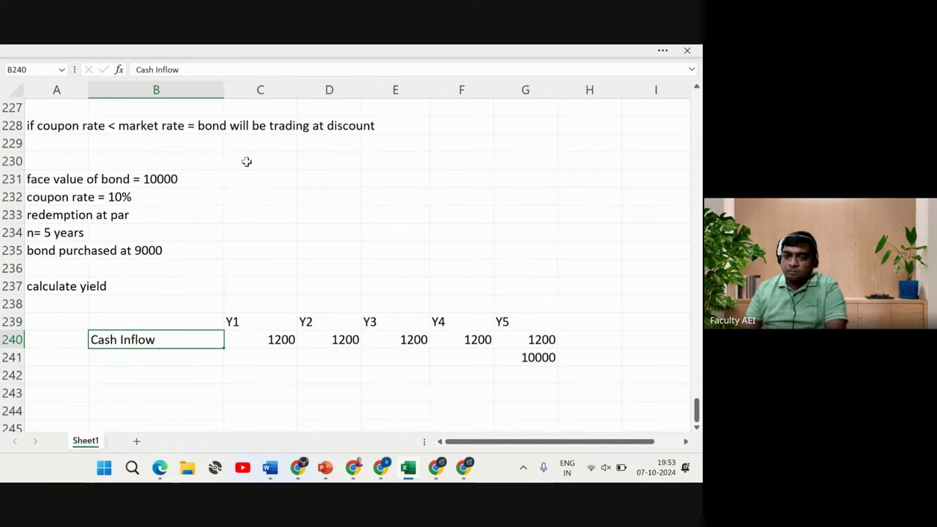
Set the pasted cash inflows for Y1 to Y5 in C240:G240 to 1000 each
key("Right")
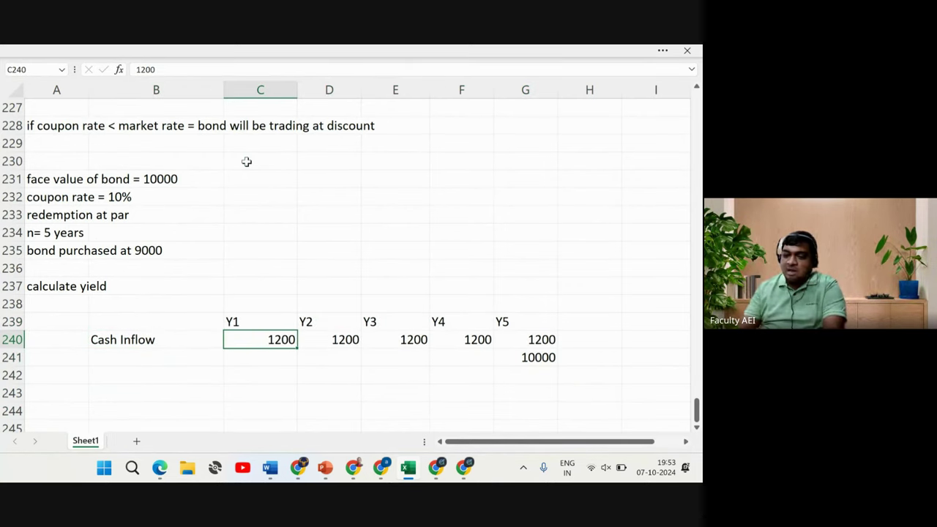
type("1000")
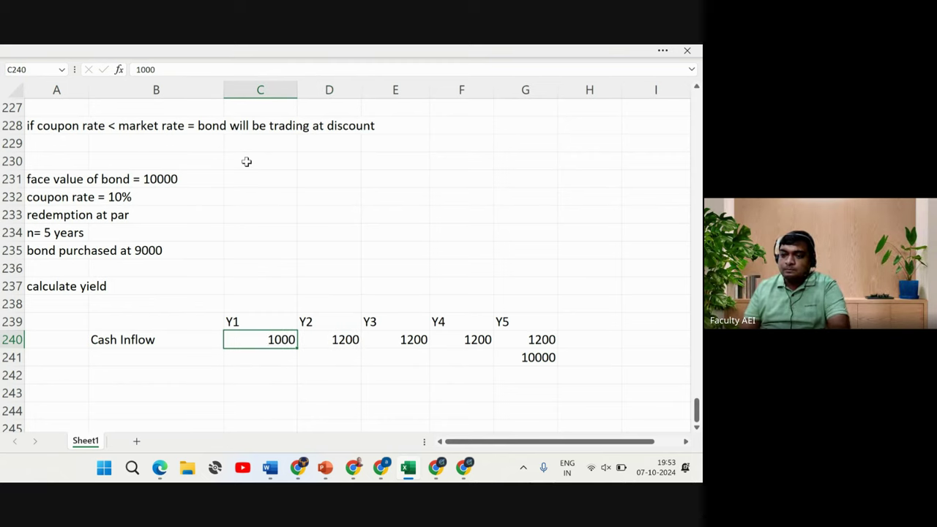
key("shift+Right")
key("shift+Right")
key("shift+Right")
key("shift+Right")
key("ctrl+r")
key("Down")
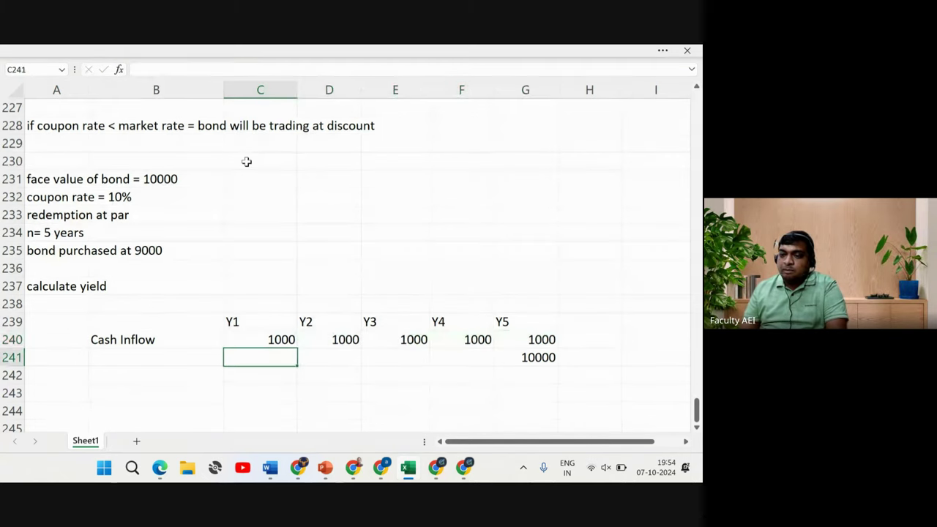
Check the redemption row of the new table against the bond's purchase price and other given terms in A231:A235
key("Right")
key("Right")
key("Right")
key("Right")
key("Left")
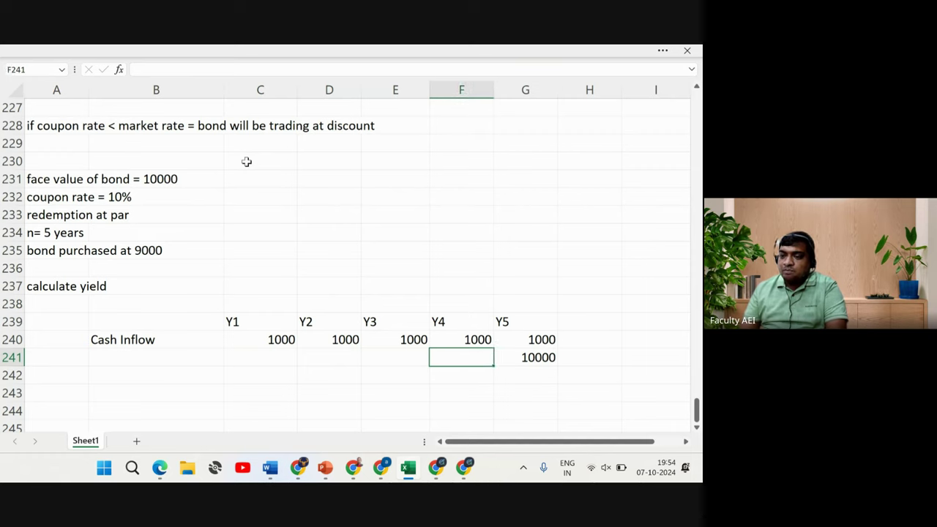
key("Left")
key("Left")
key("Left")
key("Up")
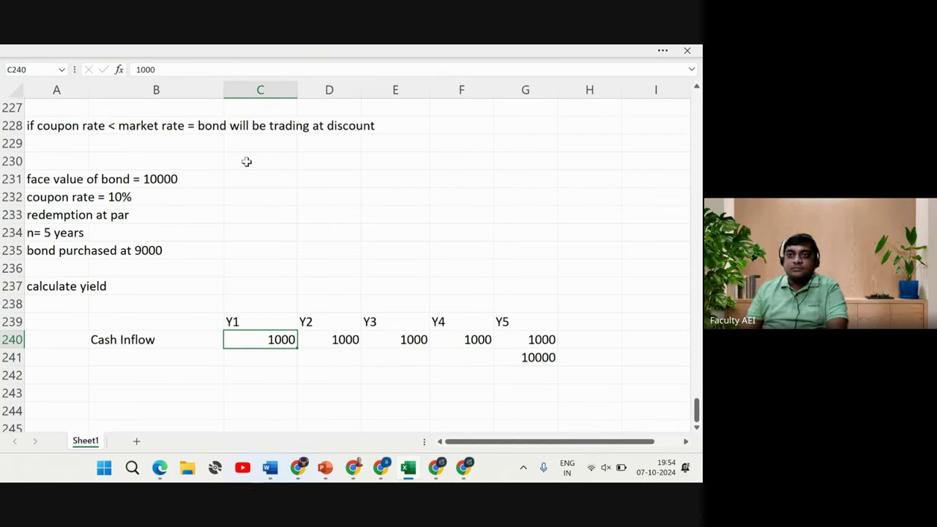
key("Left")
key("Left")
key("Up")
key("Up")
key("Up")
key("Up")
key("Up")
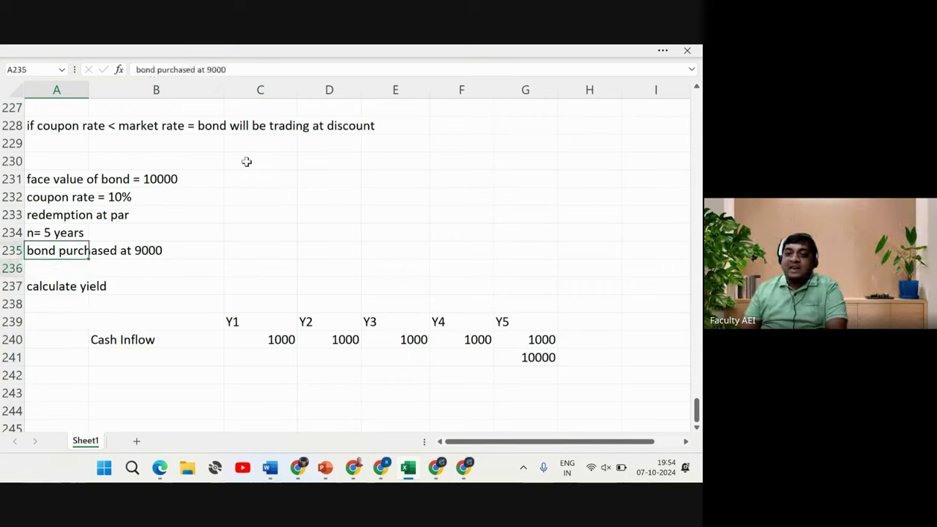
key("Right")
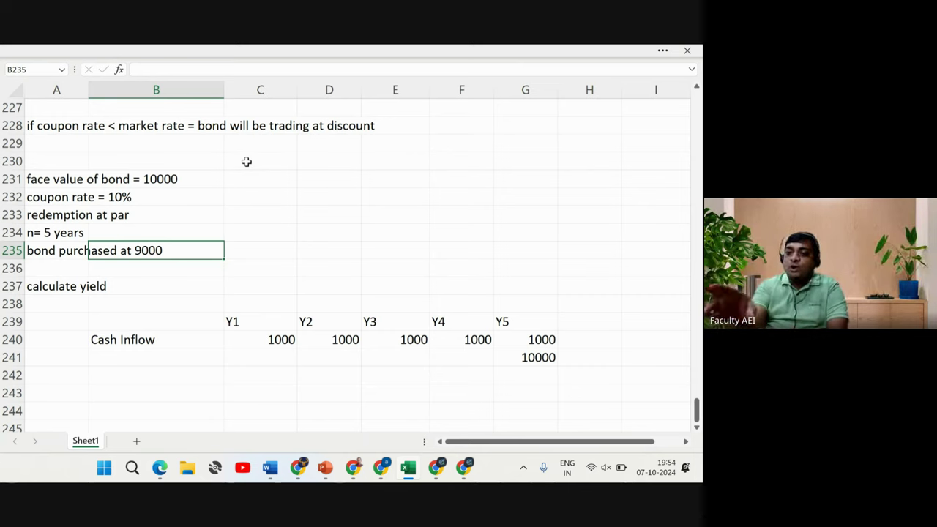
key("Up")
key("Up")
key("Up")
key("Up")
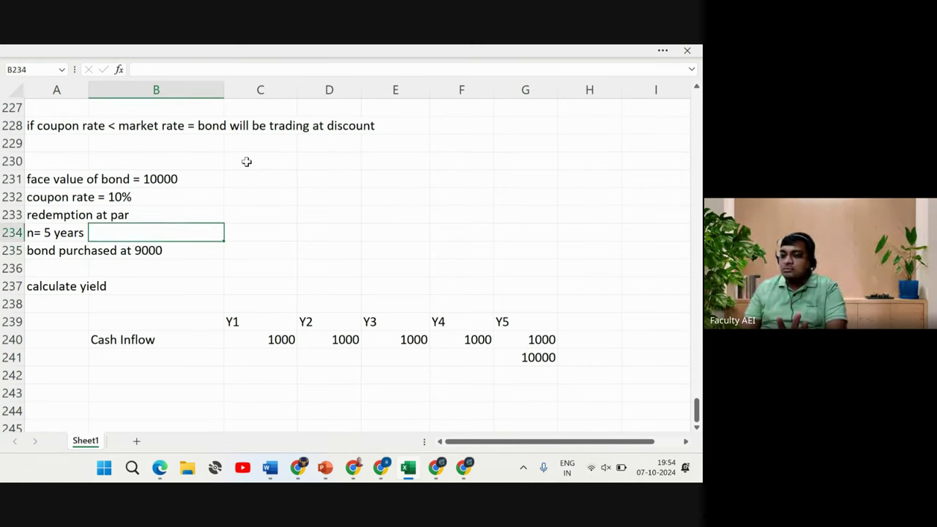
Enter the note "Bond yield is the rate at which pv of bond inflow = cash outflow" in A243
key("Down")
key("Down")
key("Down")
key("Down")
key("Down")
key("Down")
key("Down")
key("Down")
key("Down")
key("Down")
key("Down")
key("Down")
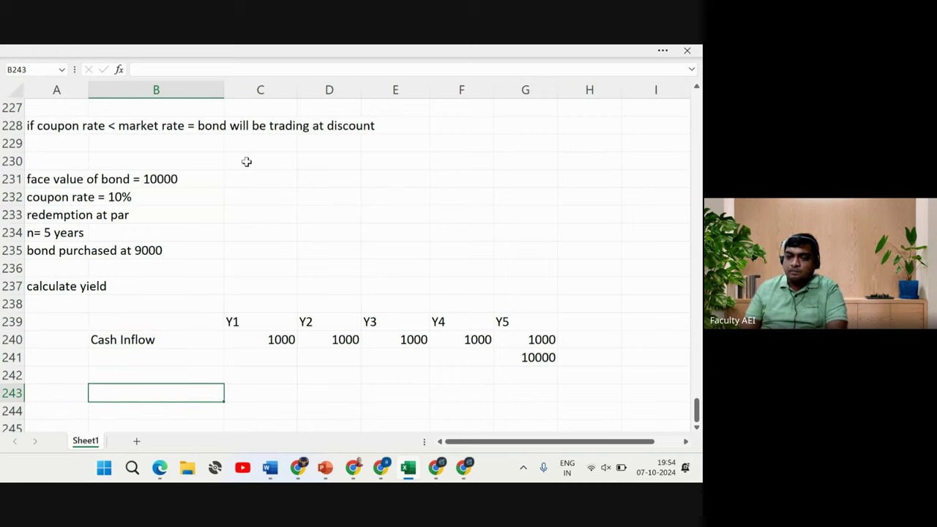
key("Down")
key("Up")
key("Left")
key("F2")
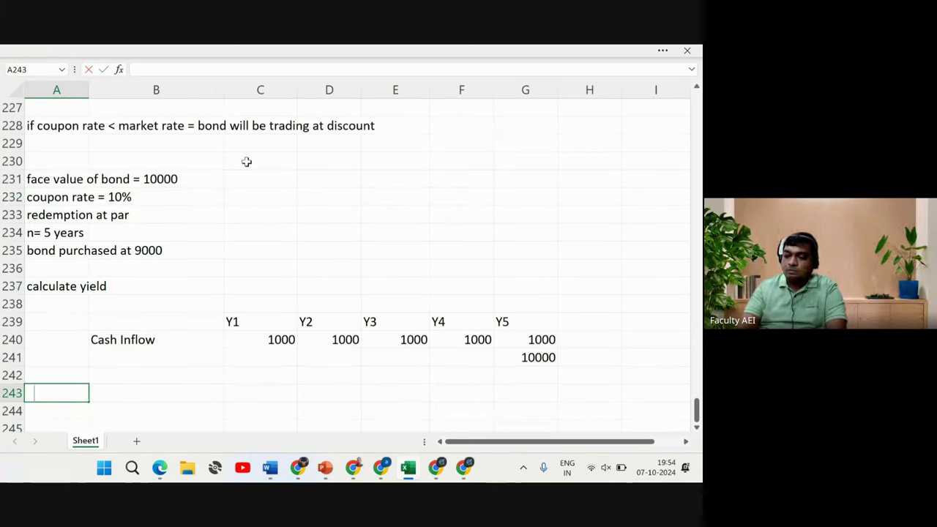
type("Bond ")
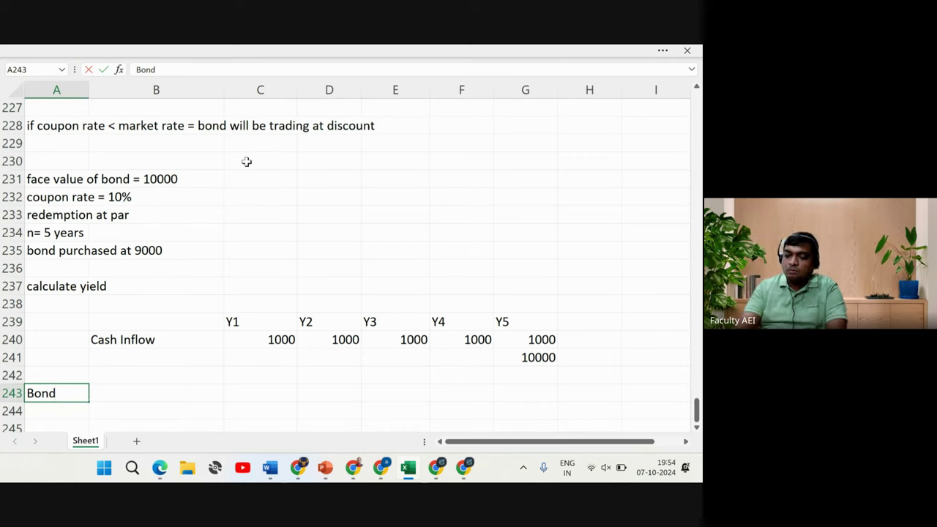
type("yield a")
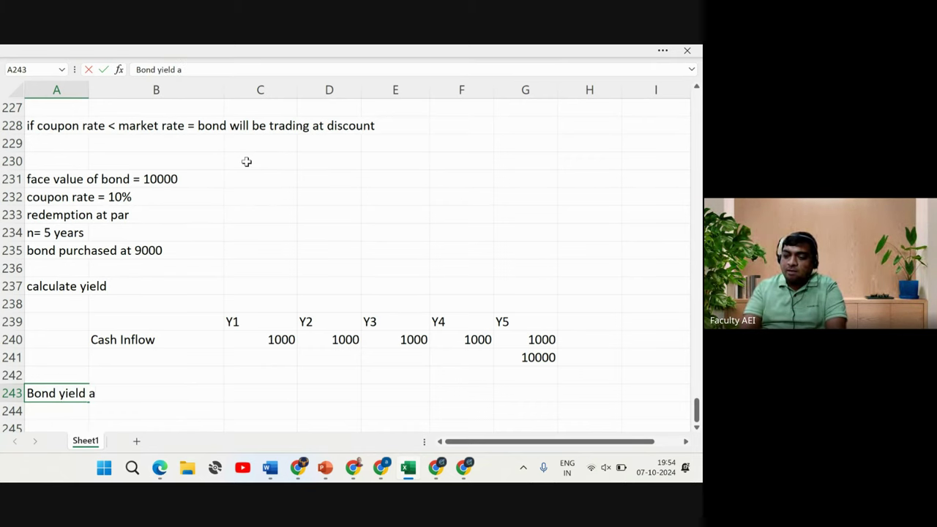
key("BackSpace")
type("is the")
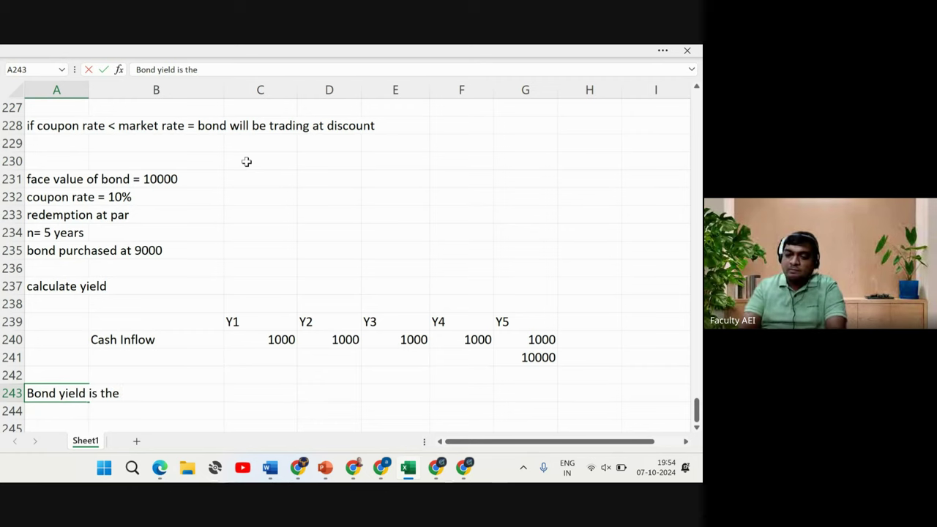
type(" rate at")
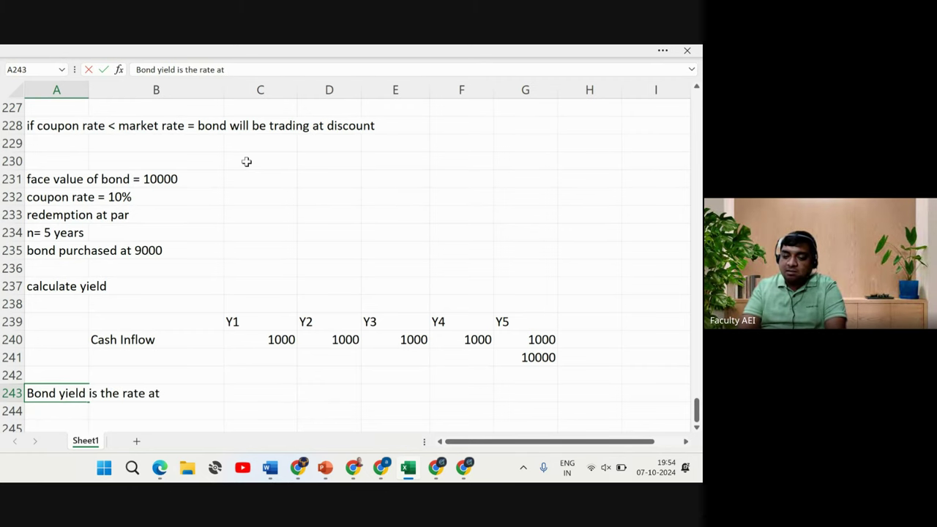
type(" which ")
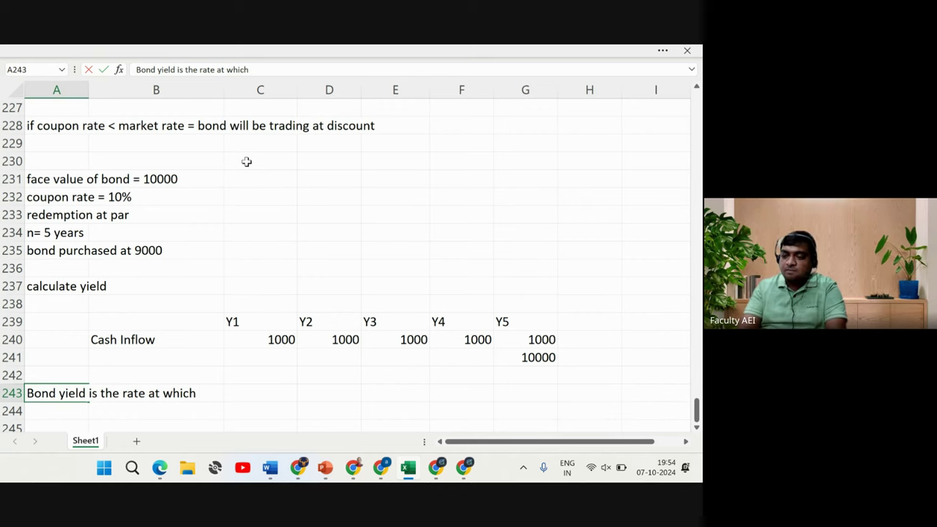
type("pv ")
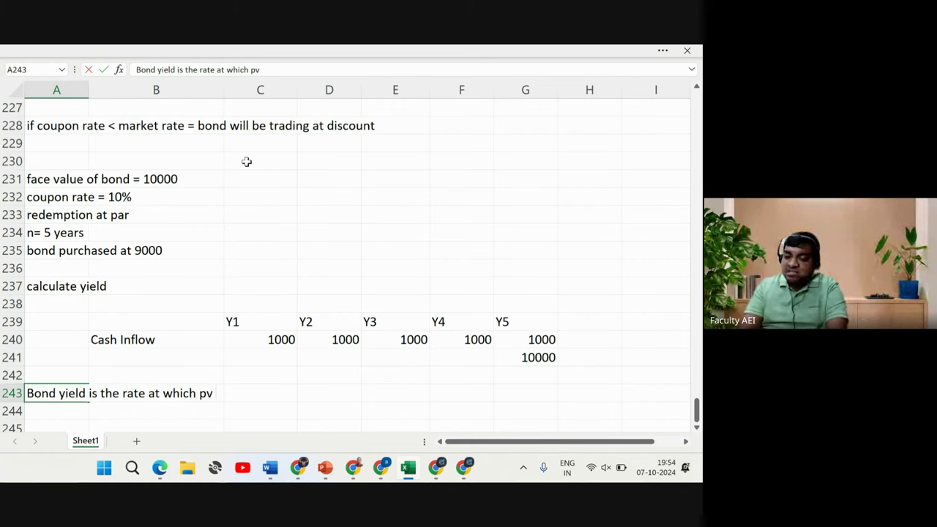
type("of b")
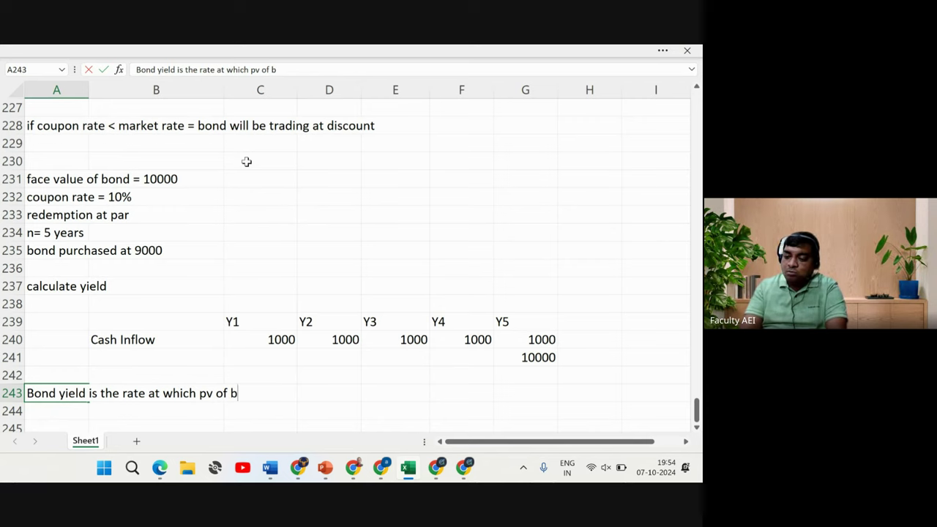
type("ond inflo")
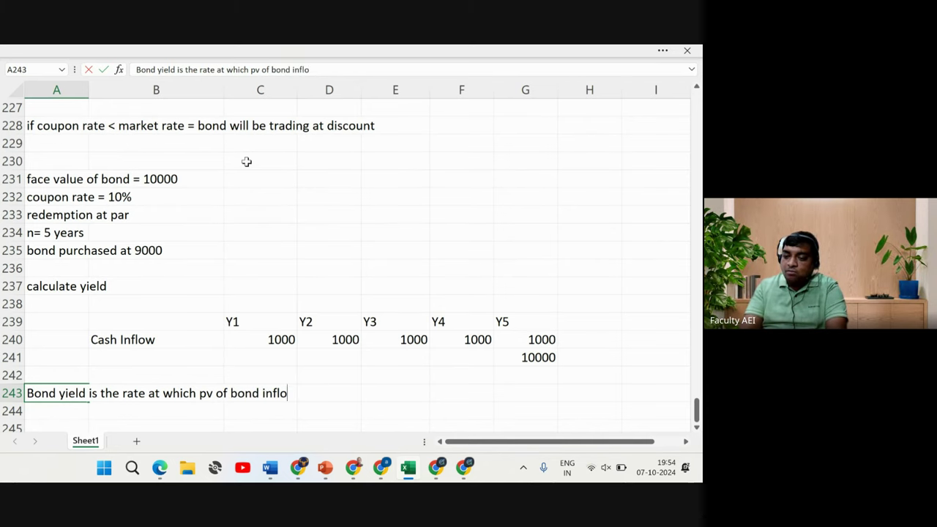
type("w = ")
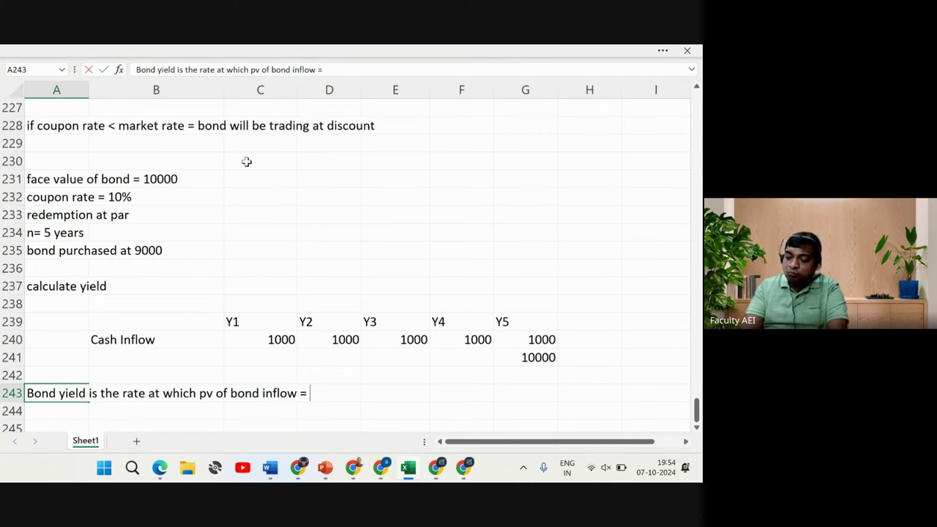
type("cash ou")
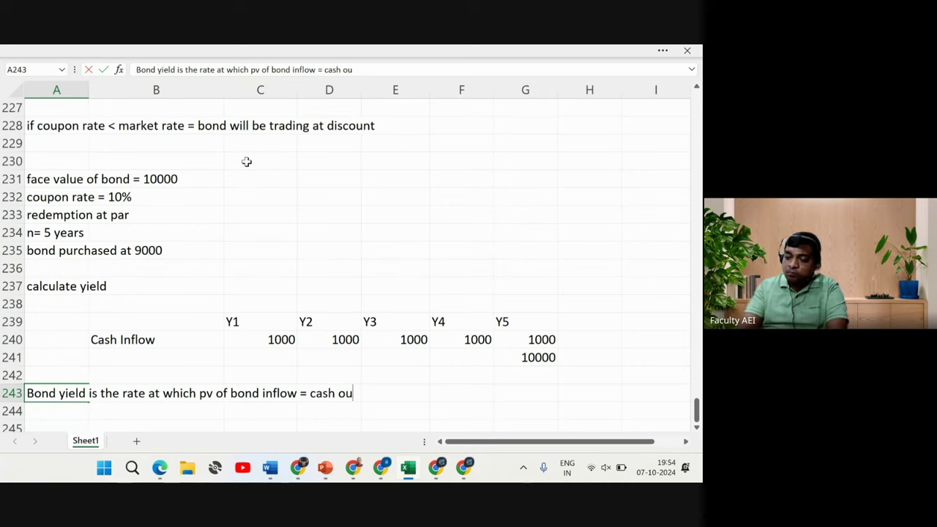
type("tflow")
key("Return")
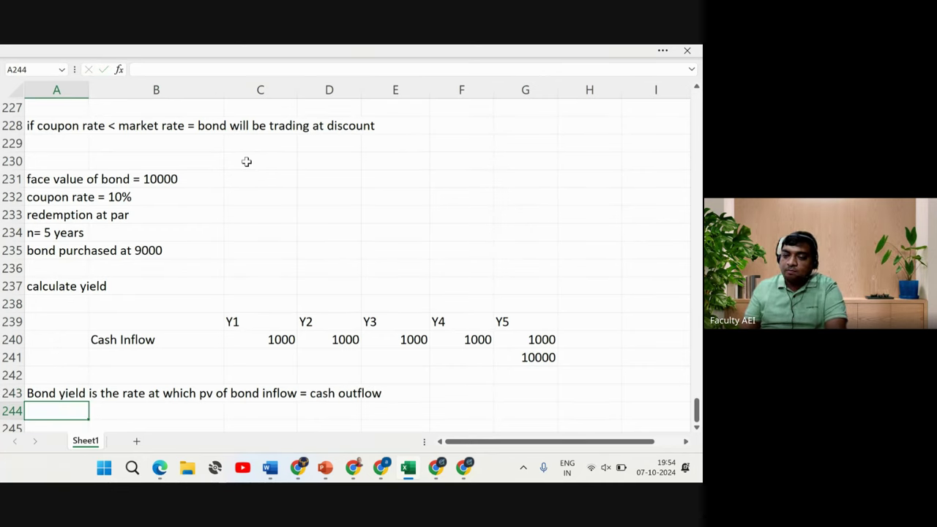
Begin the yield equation in B245 with the purchase price, entered as "9000 ="
key("Down")
key("Down")
key("Down")
key("Up")
key("Up")
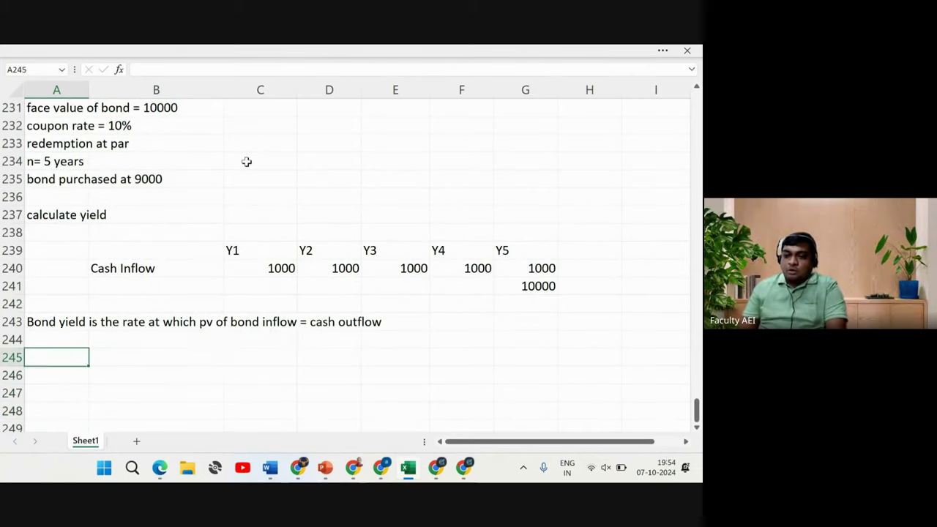
key("Right")
key("Right")
key("Left")
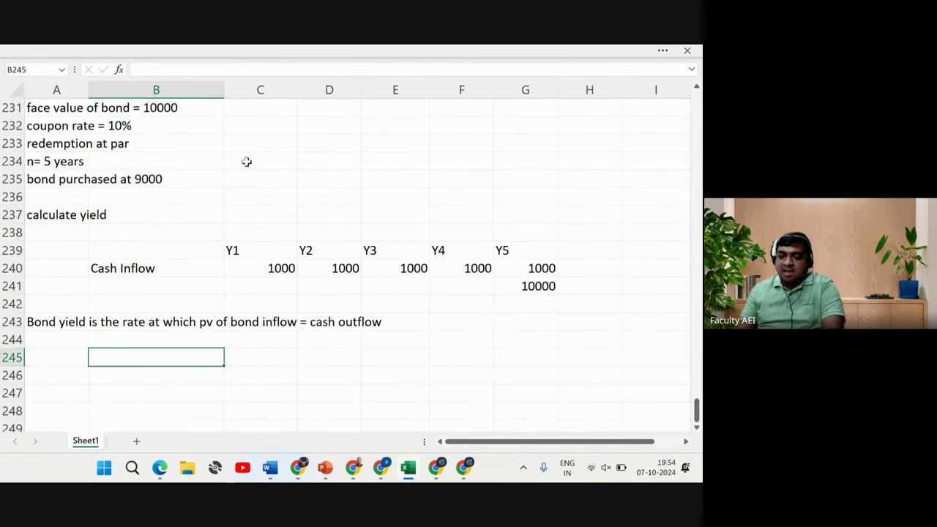
type("1-")
key("BackSpace")
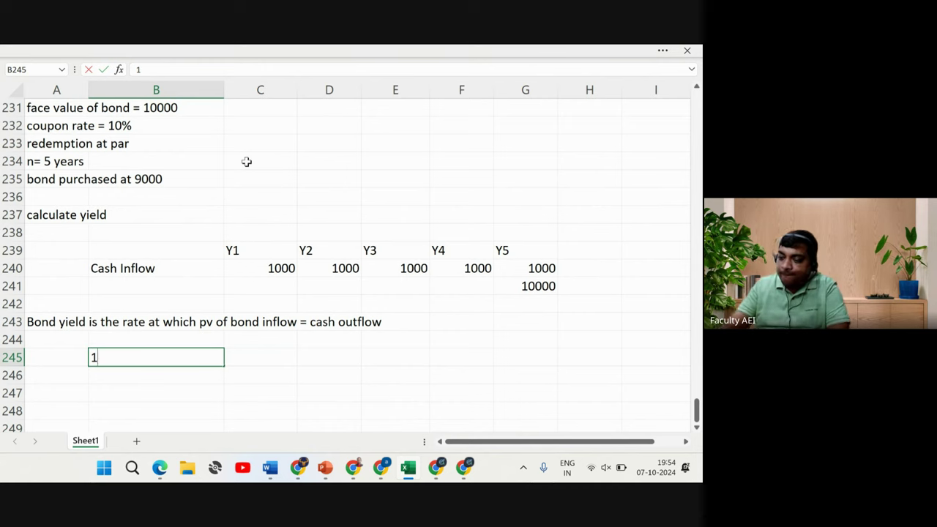
key("BackSpace")
type("9000")
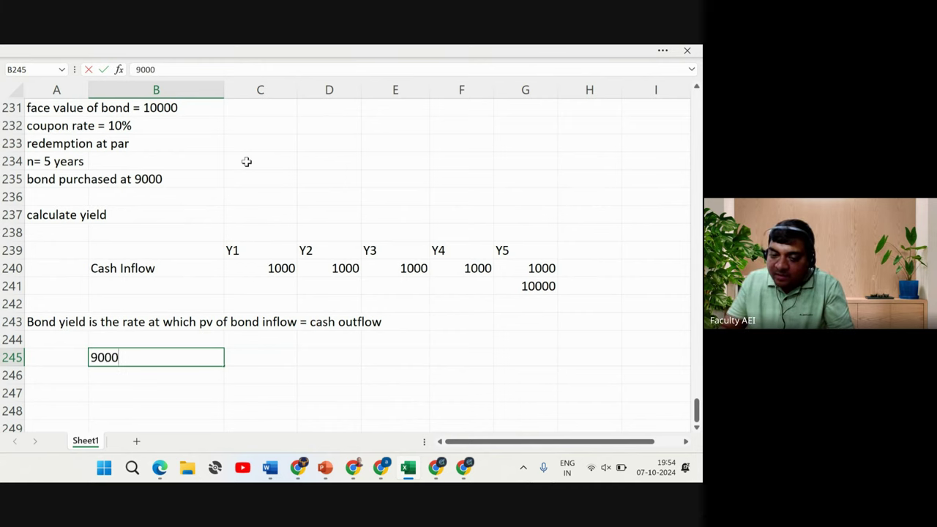
type(" =")
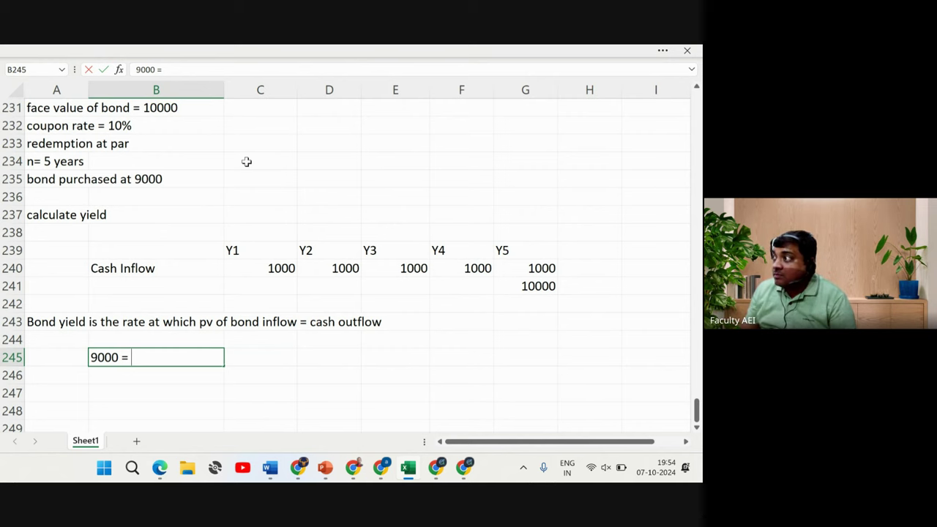
key("Up")
Go back over the yield problem's coupon rate, redemption and other given terms in rows 231 to 235
key("Up")
key("Up")
key("Up")
key("Up")
key("Up")
key("Up")
key("Up")
key("Up")
key("Up")
key("Up")
key("Up")
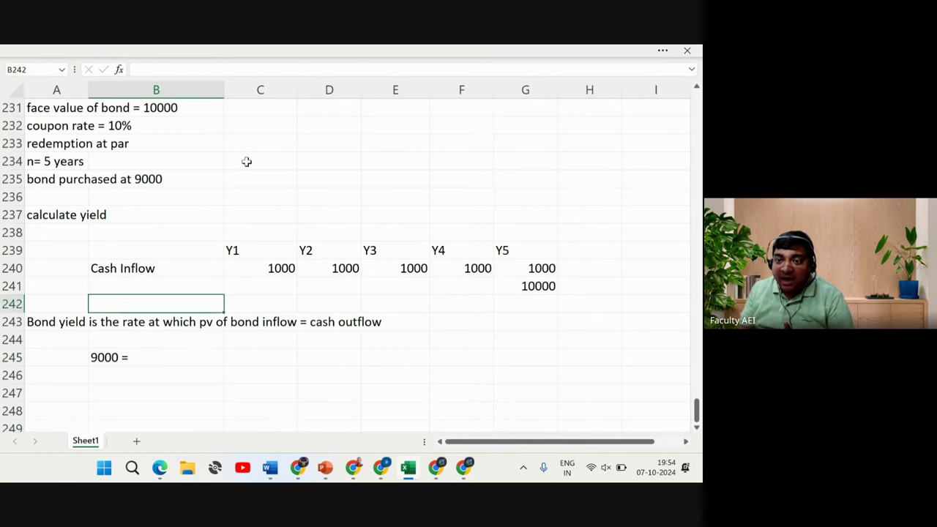
key("Up")
key("Up")
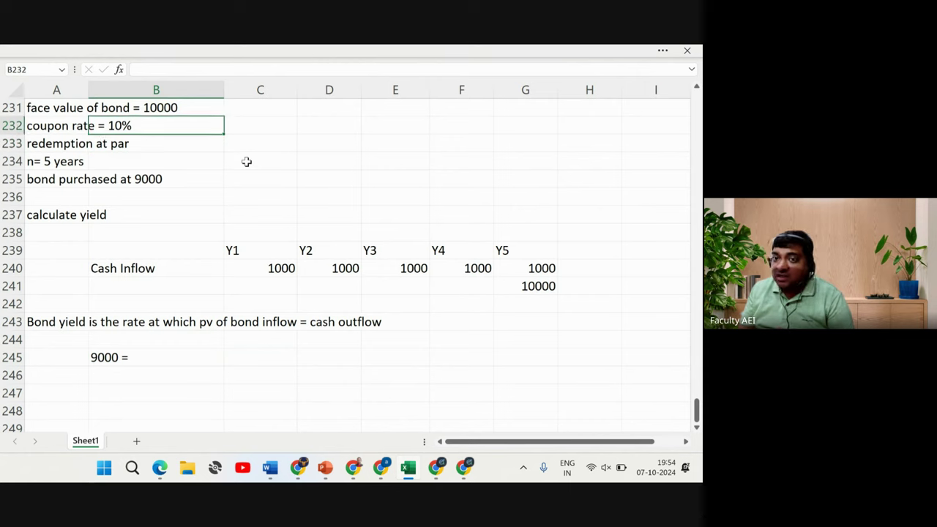
key("Down")
key("Down")
key("Right")
key("Right")
key("Right")
key("Right")
key("Right")
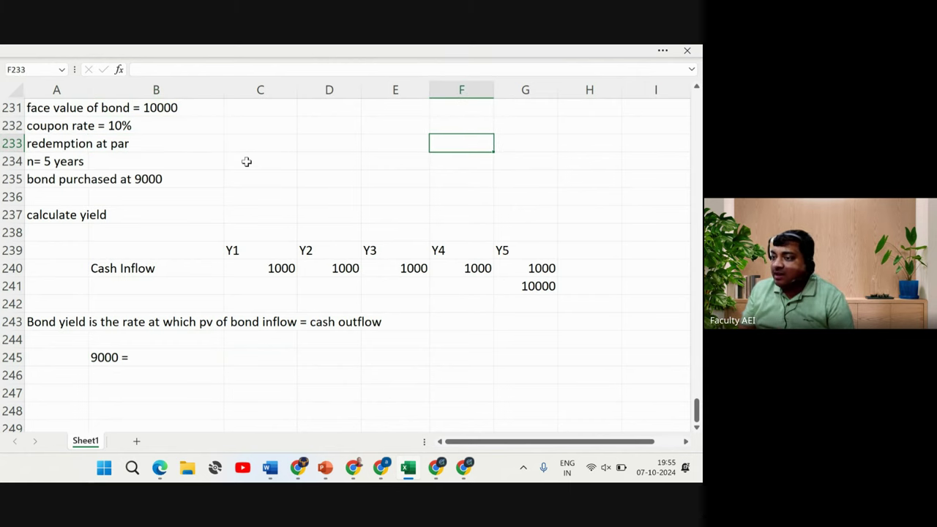
Review the yearly coupon inflows and the fifth-year redemption amount in rows 239 to 241
key("Down")
key("Down")
key("Down")
key("Down")
key("Down")
key("Down")
key("Down")
key("Down")
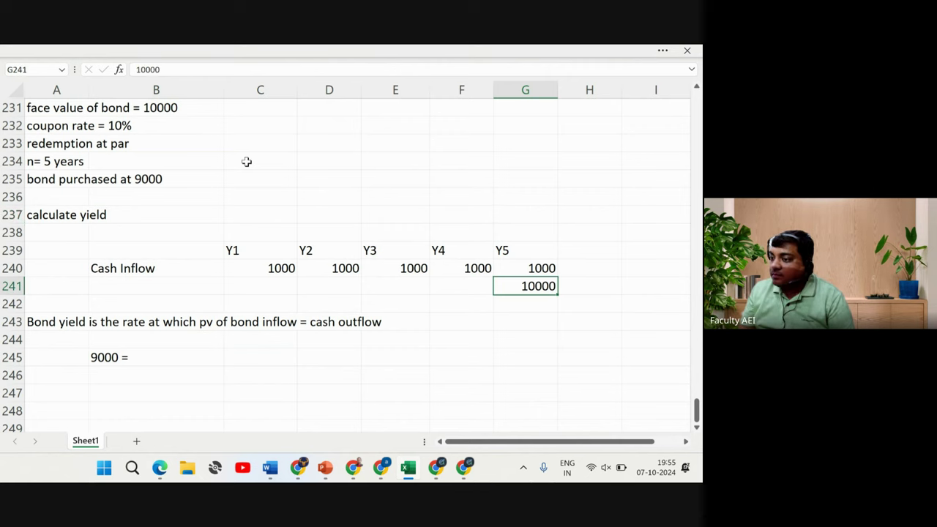
key("Left")
key("Left")
key("Left")
key("Left")
key("Left")
key("Left")
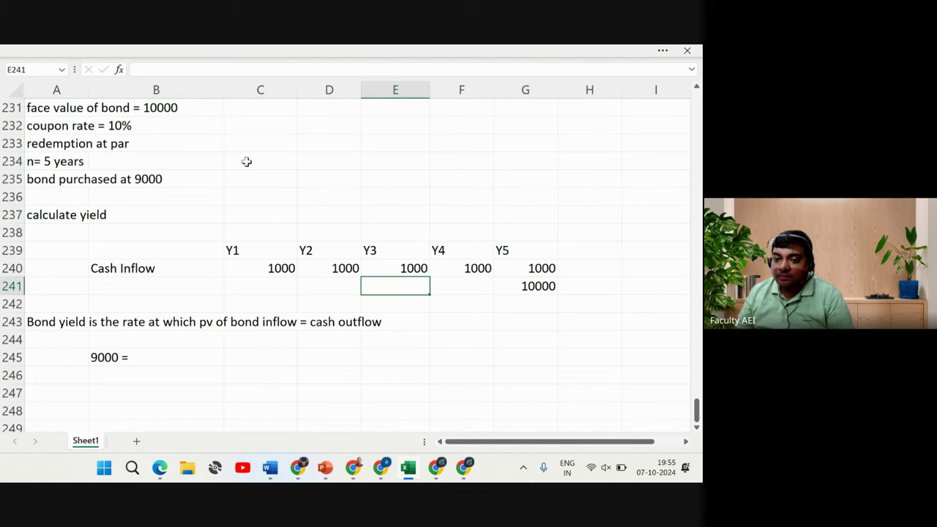
Extend the yield equation in B245 with the coupon annuity term "1000*PVIFA (i%, 5 year) +"
key("Down")
key("Down")
key("Down")
key("Down")
key("Right")
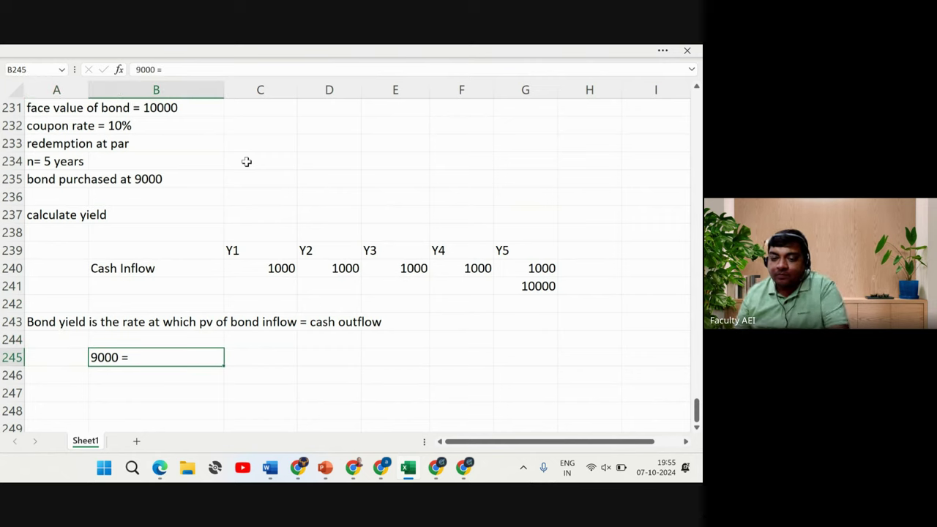
key("F2")
type("1")
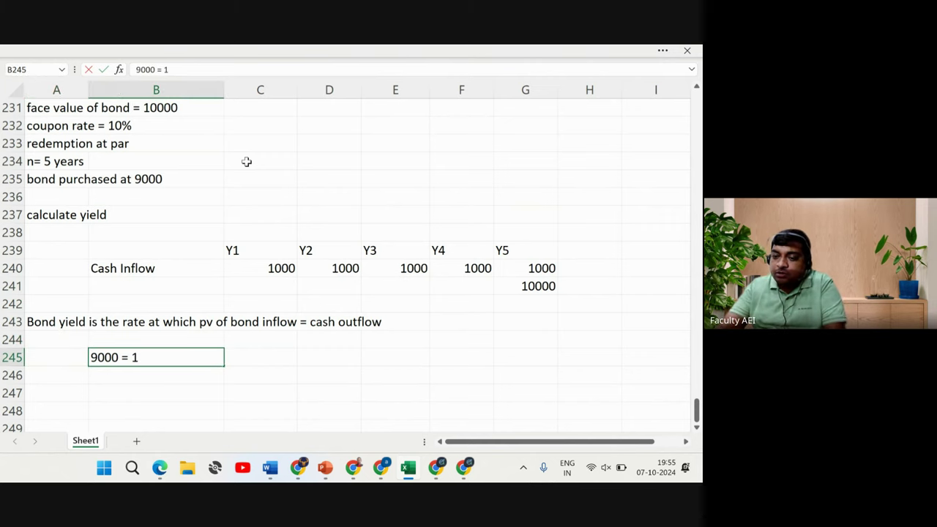
type("000*")
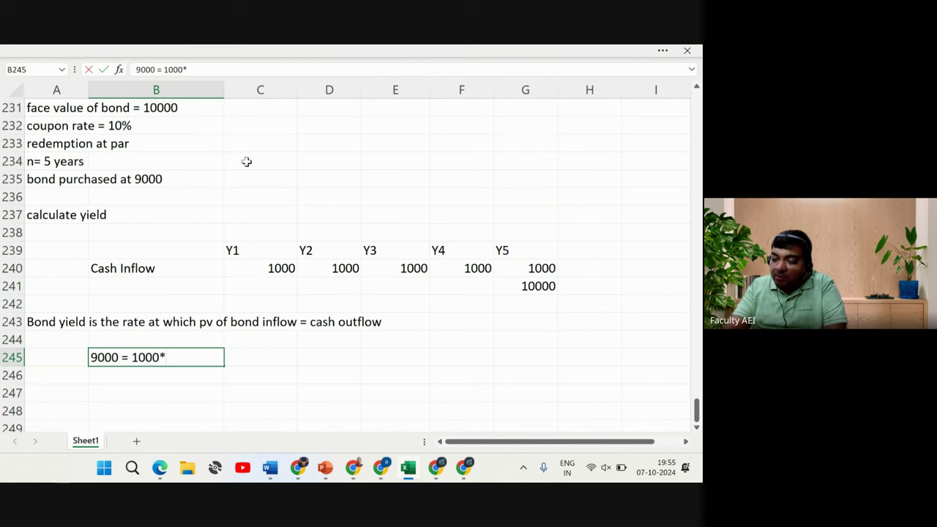
type("pvif")
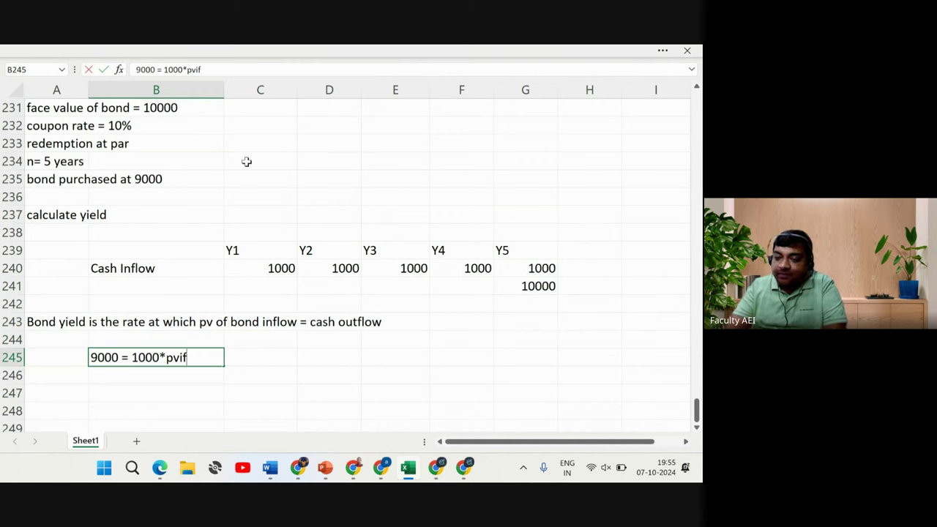
key("BackSpace")
key("BackSpace")
key("BackSpace")
key("BackSpace")
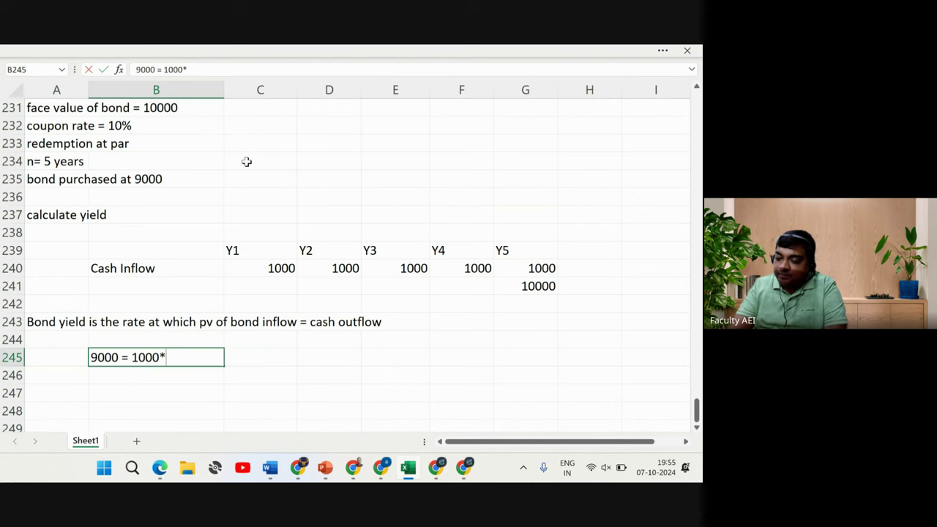
type("PVIFA")
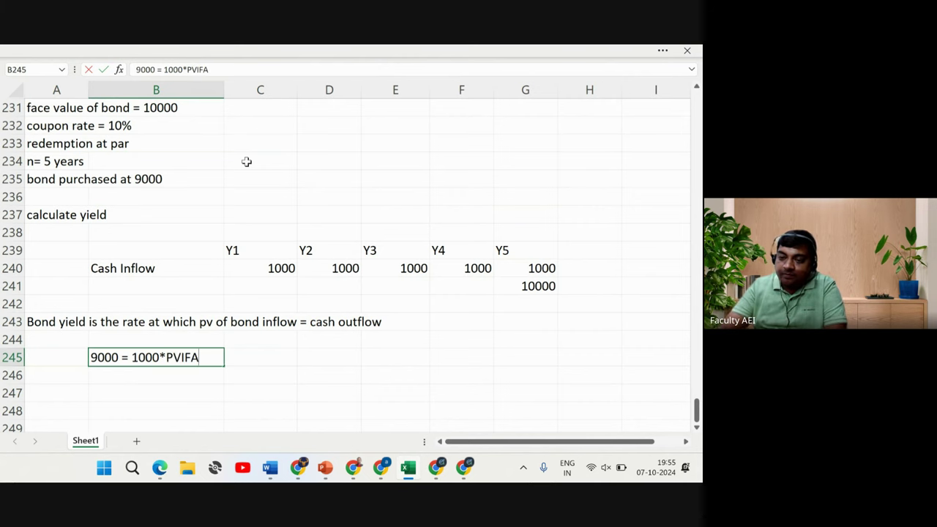
type(" (")
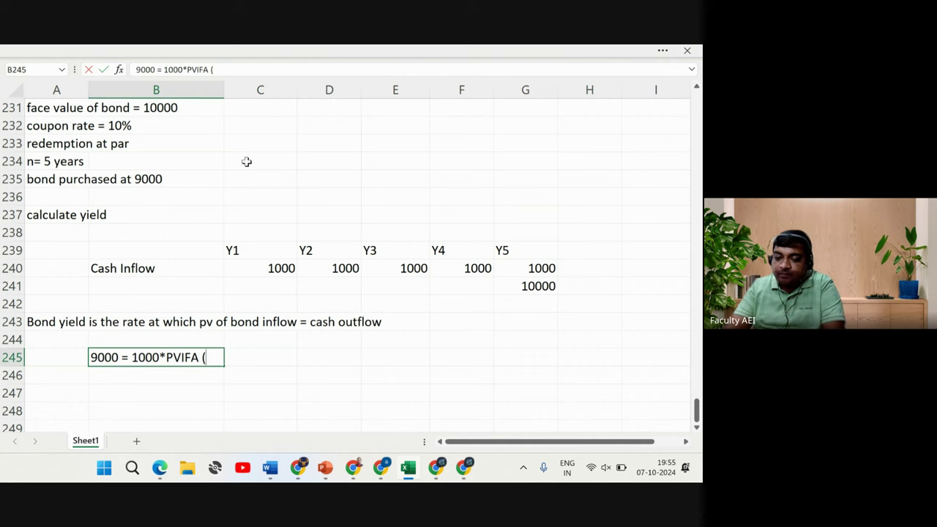
type("i%")
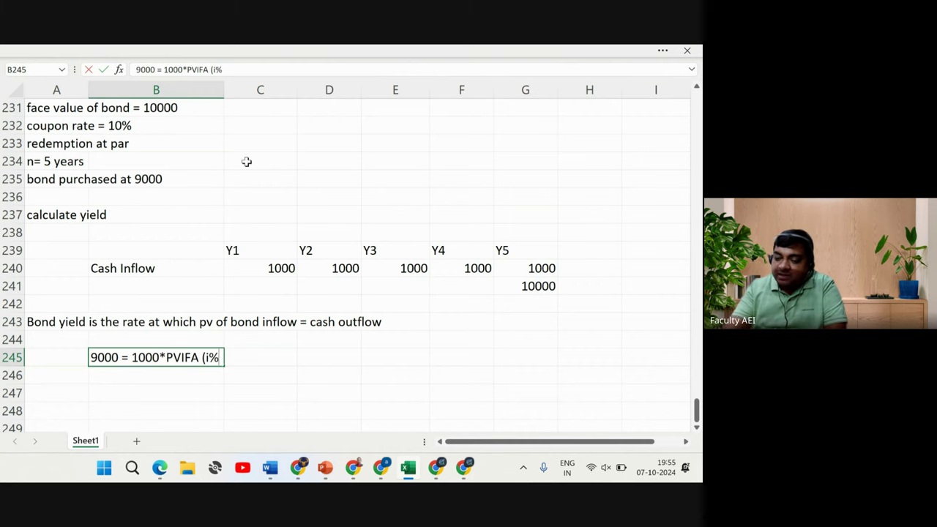
type(",")
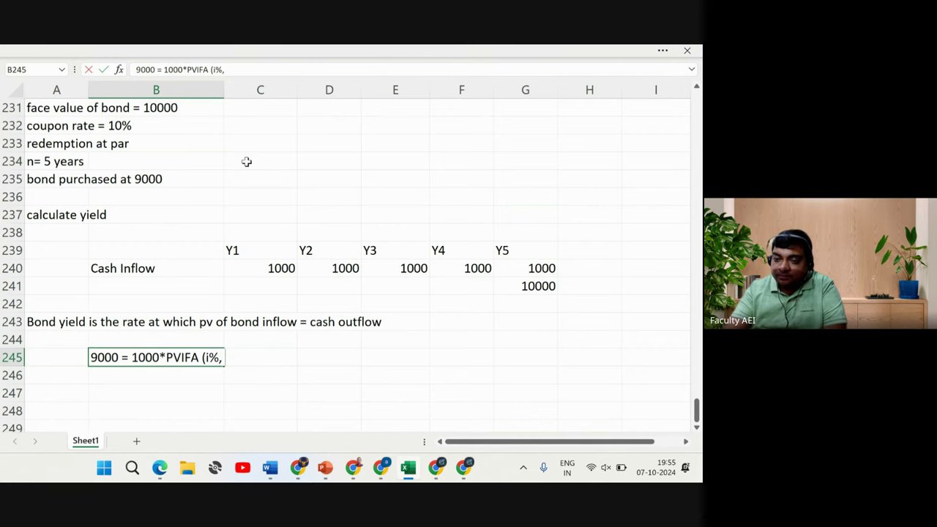
type(" 5 year")
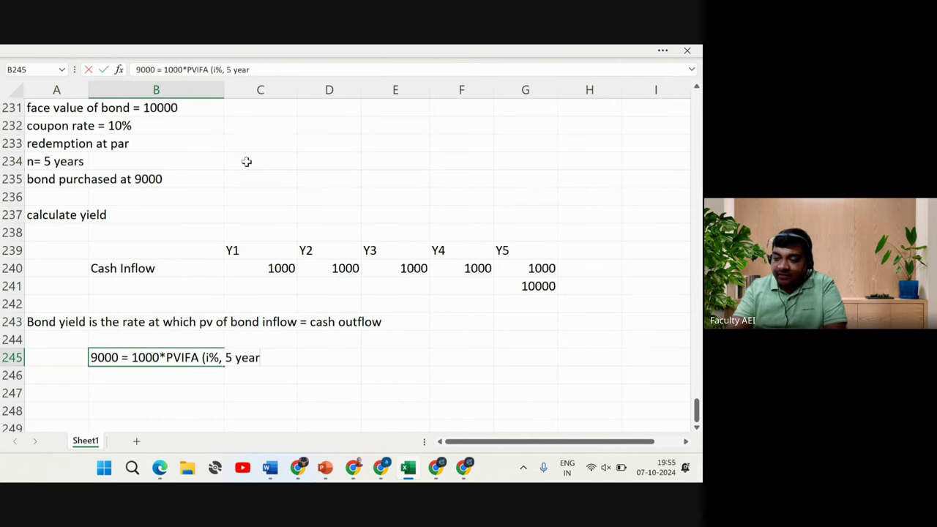
type(") +")
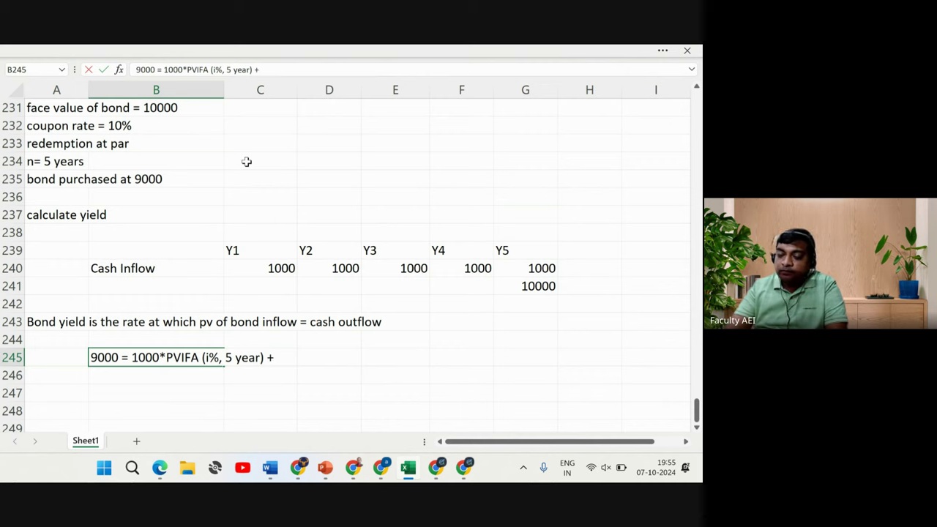
Complete the equation in B245 with the redemption term "10000*PVIF (i%, 5th year)"
type(" 100")
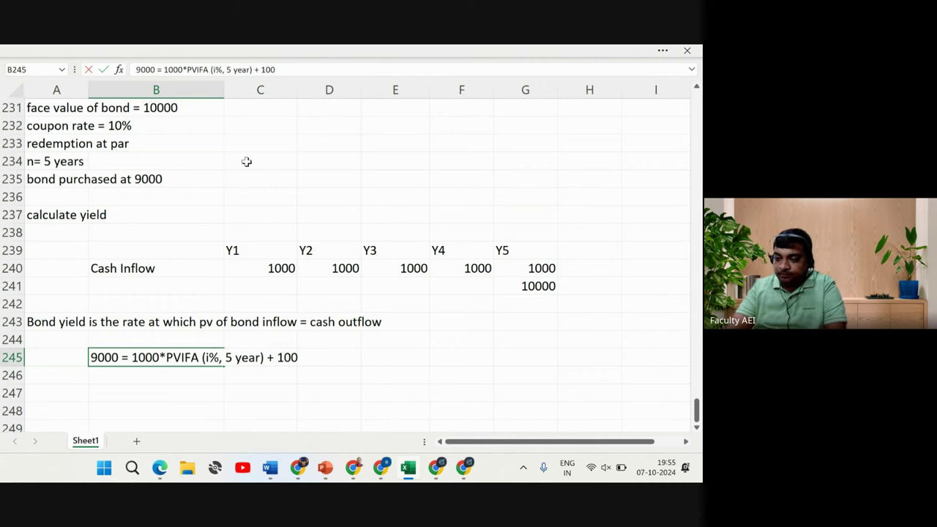
type("00*PVIF")
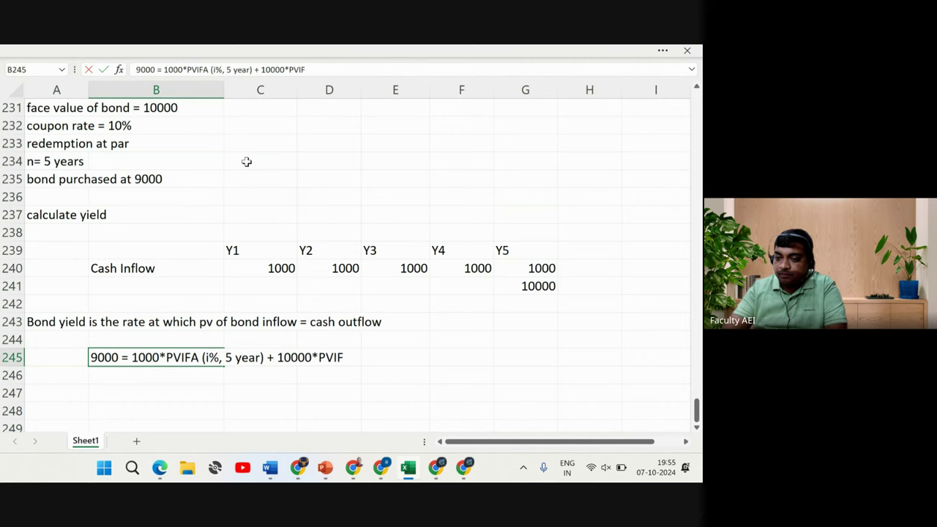
type(" (i")
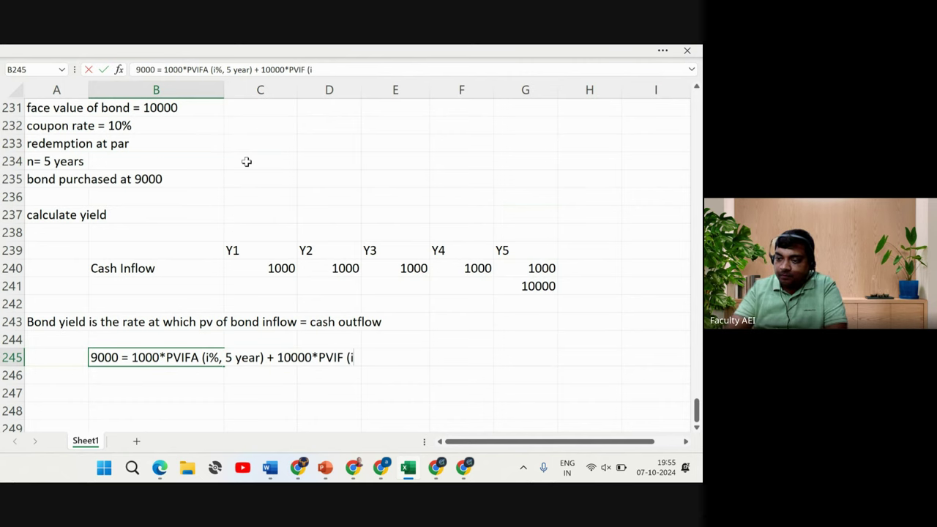
type("%")
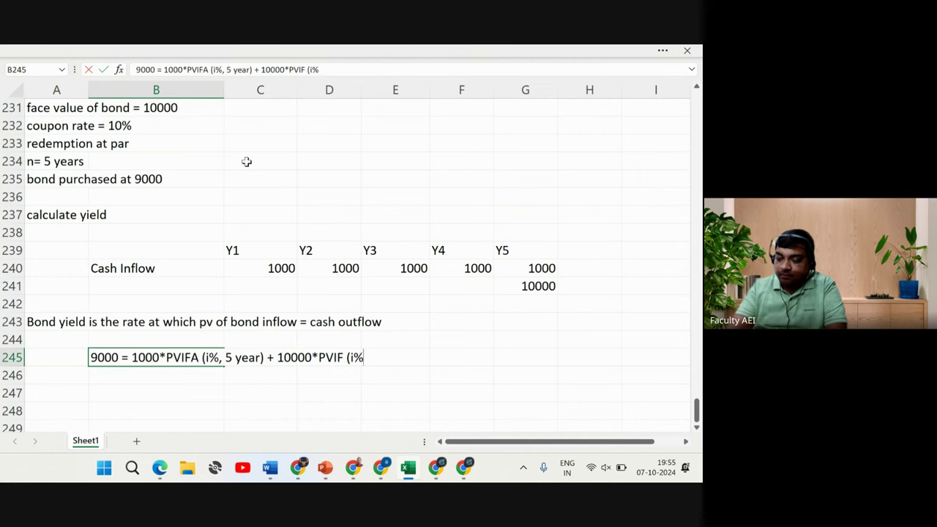
type(", ")
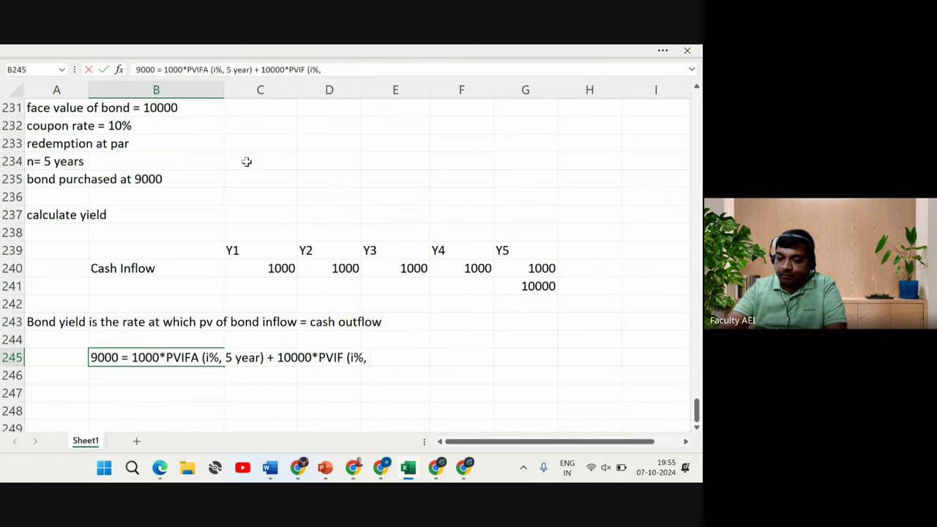
type("5th year)")
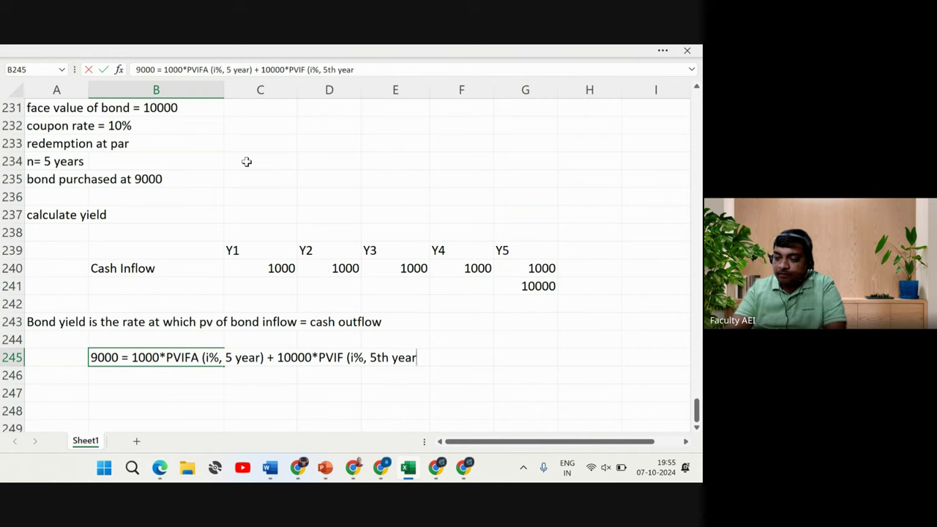
key("Return")
key("Return")
key("Return")
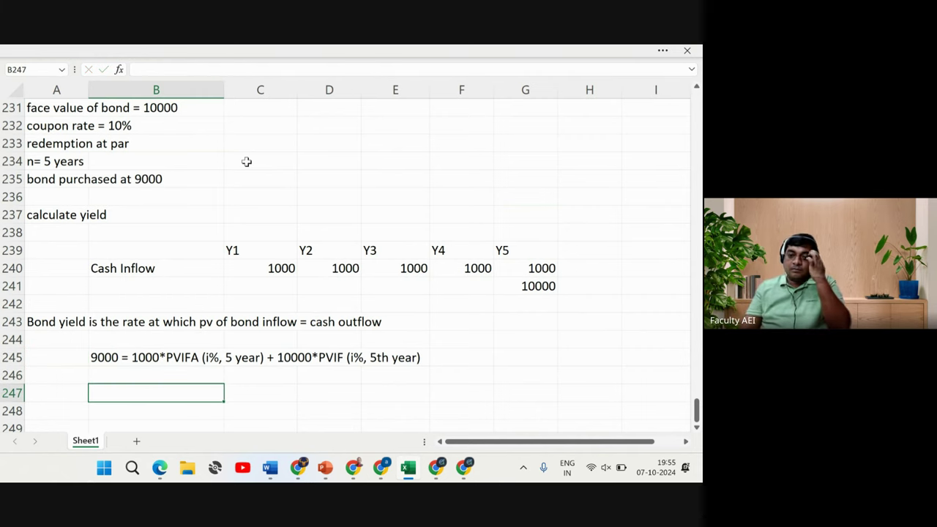
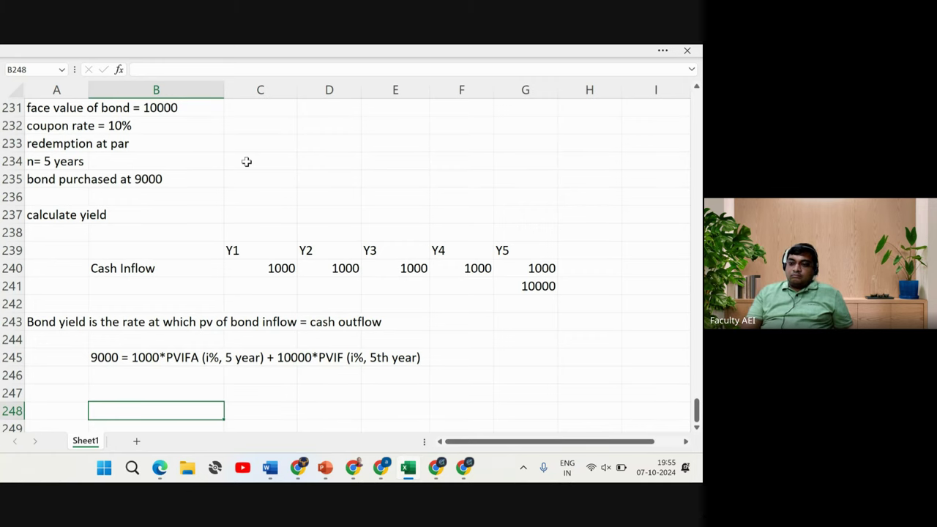
Enter the trial rate assumption "let i=12%" in A247
key("Down")
key("Down")
key("Down")
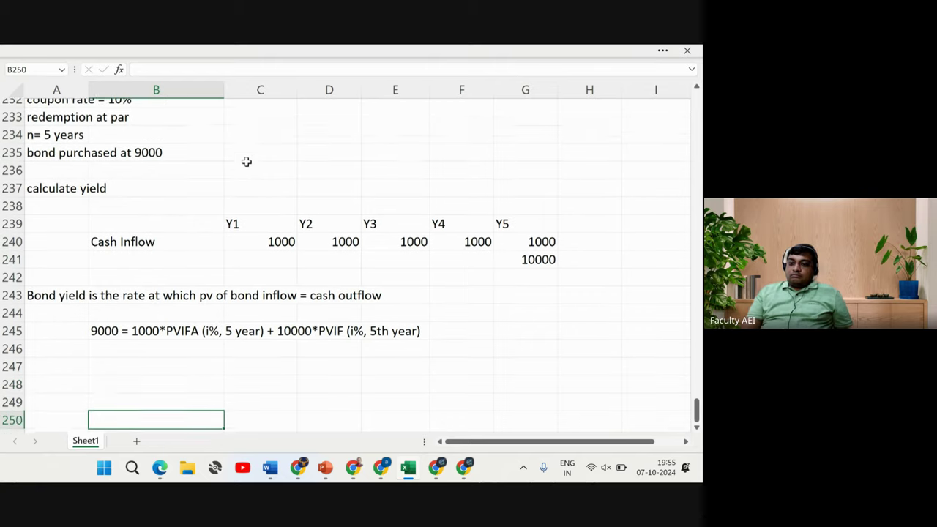
key("Up")
key("Up")
key("Up")
key("Up")
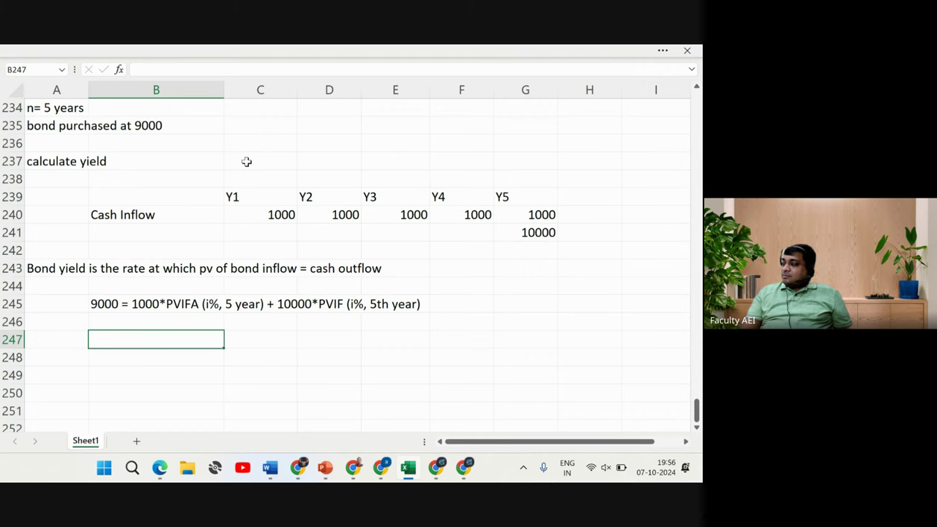
key("Left")
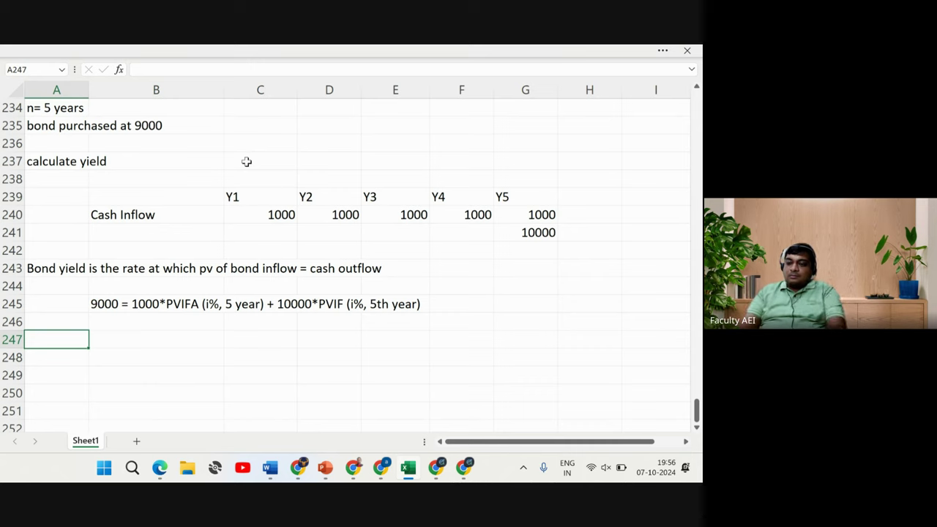
type("let")
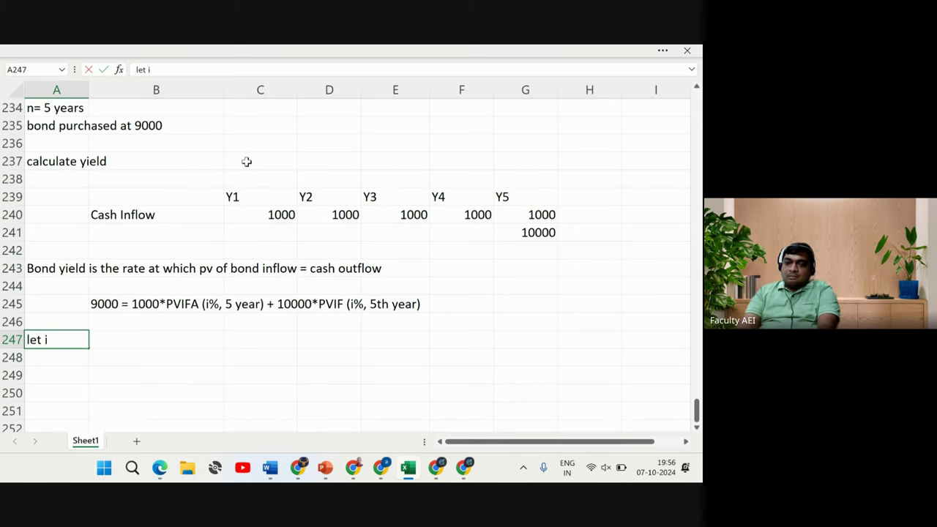
type(" I")
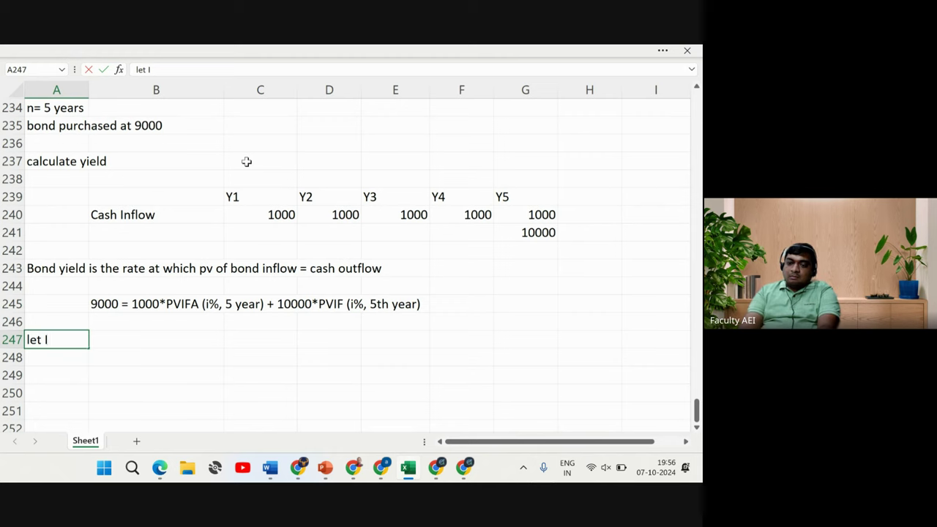
key("BackSpace")
type("i=12")
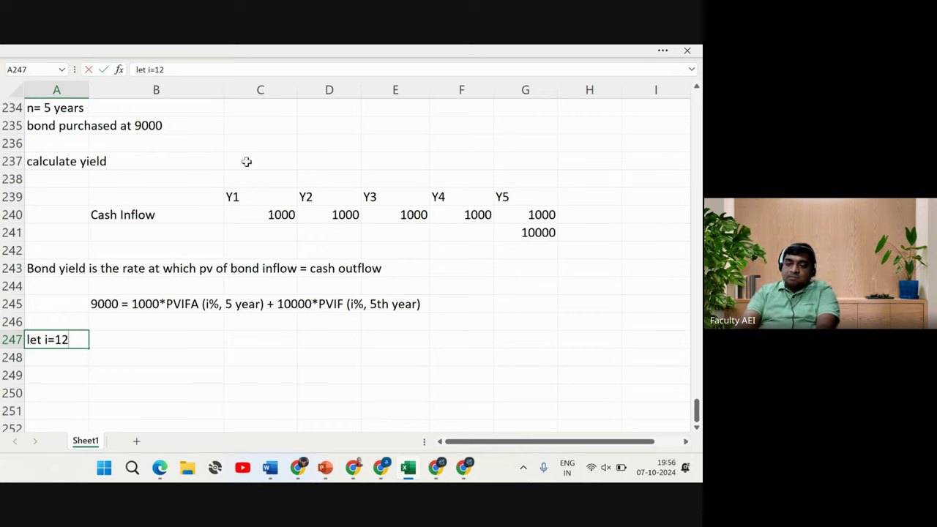
type("%")
key("Return")
Enter the 12% trial equation "=1000*3.604 + 10000*567" as text in B248
key("Tab")
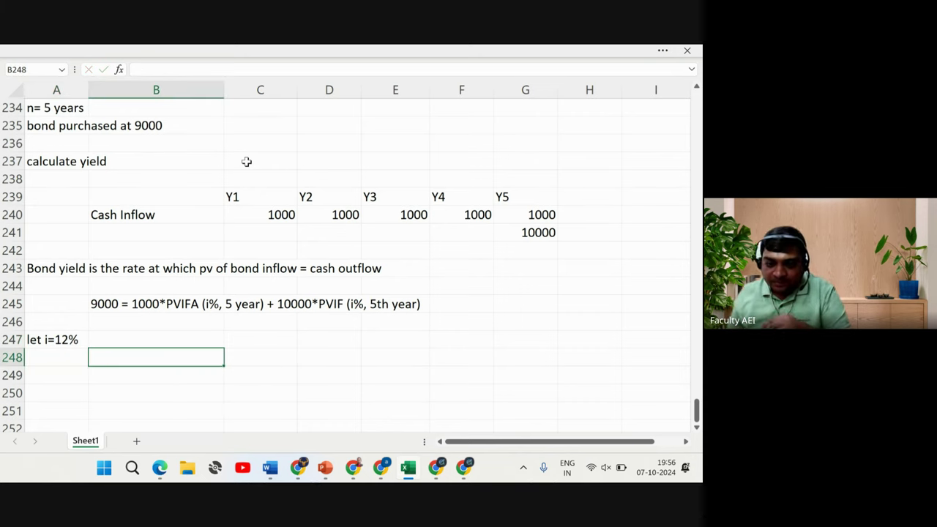
type("'=")
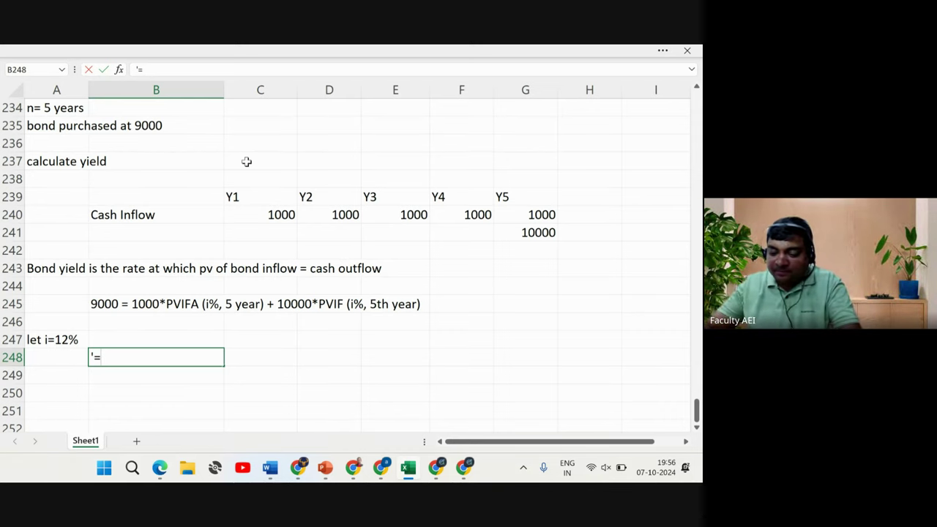
type("1000")
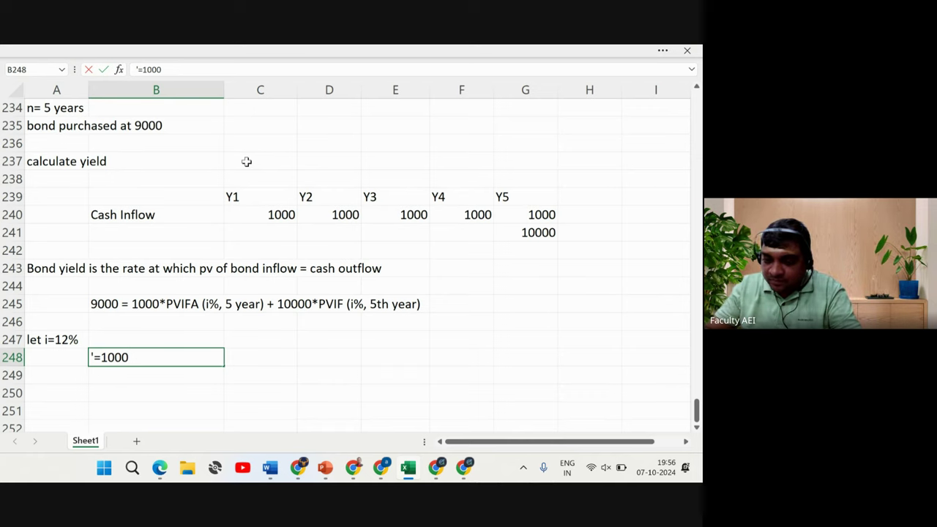
type("*")
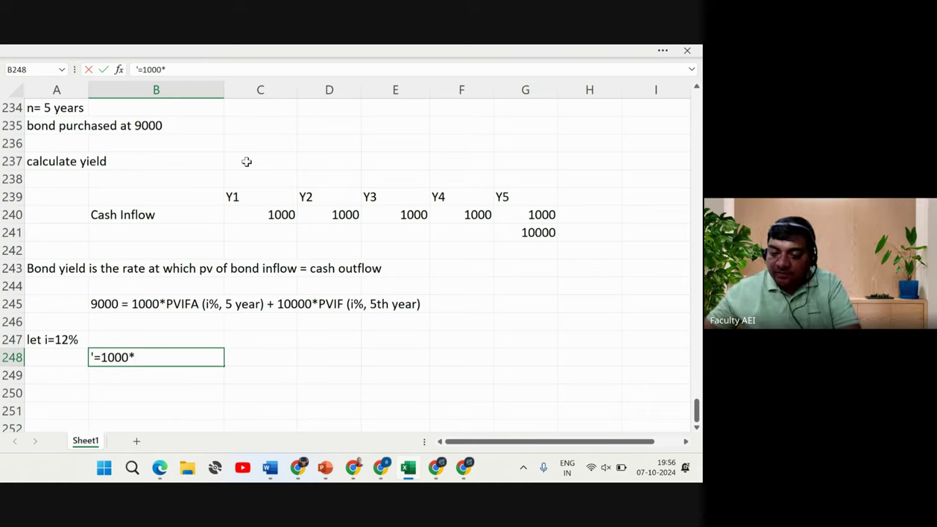
type("3.")
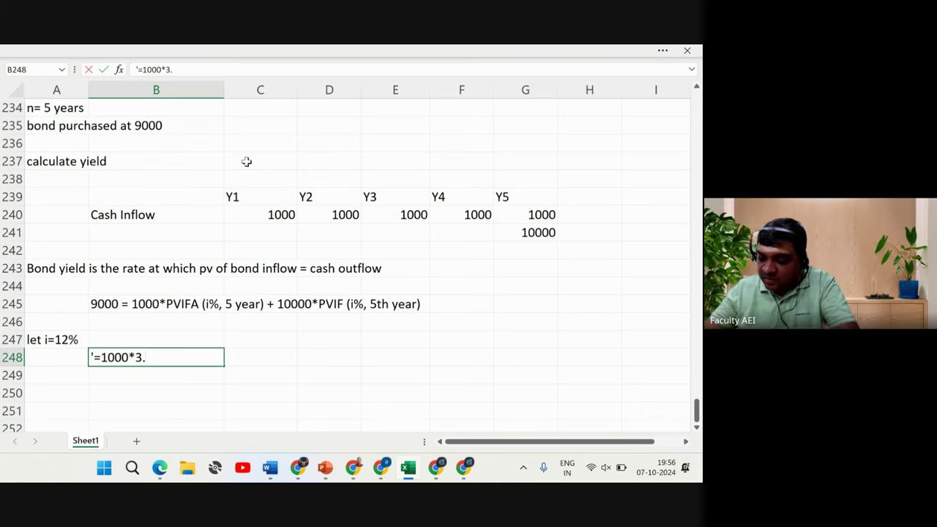
type("604")
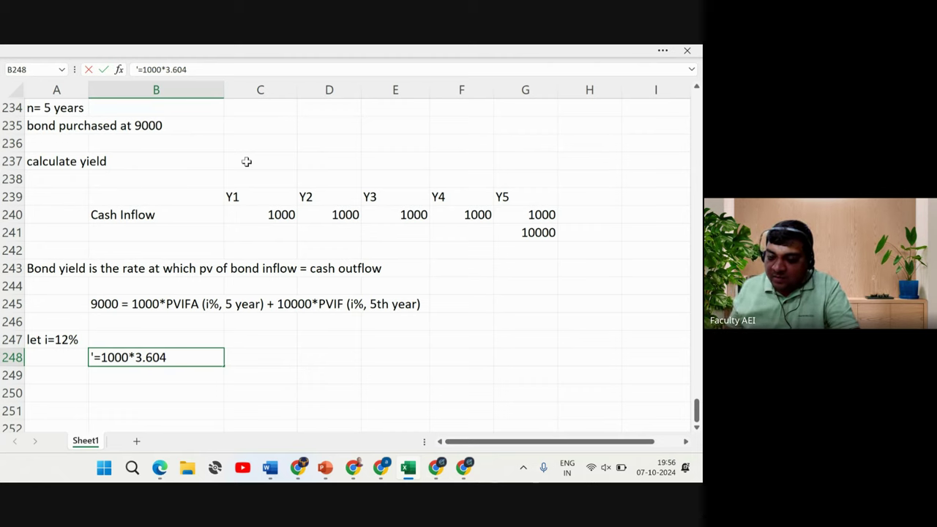
type("+")
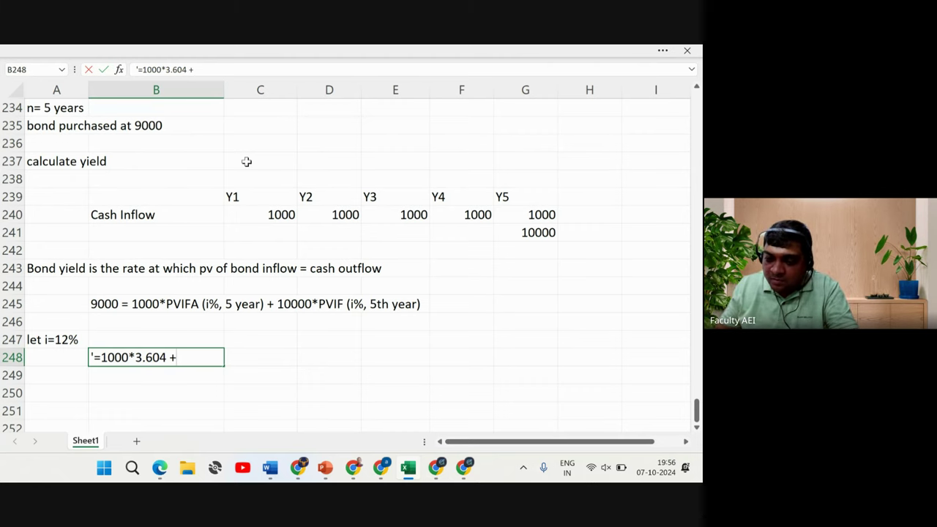
type(" 10000")
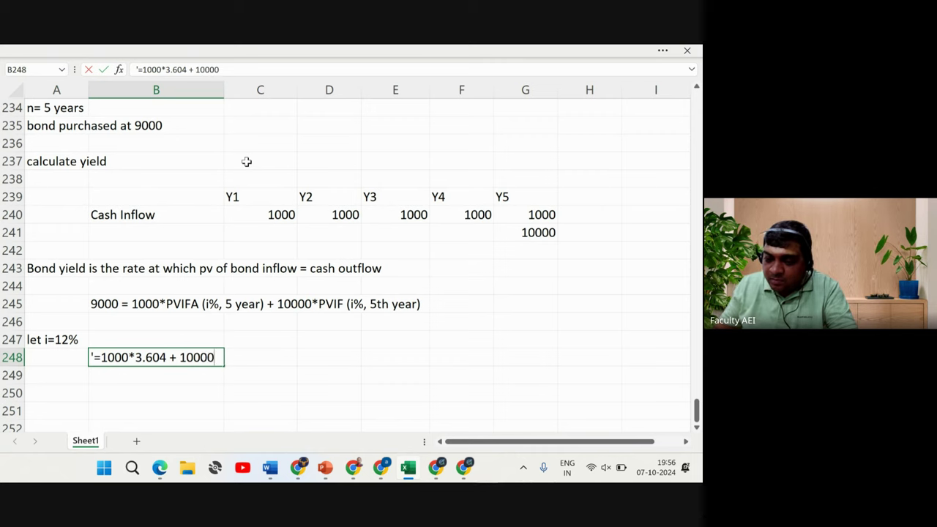
type("*")
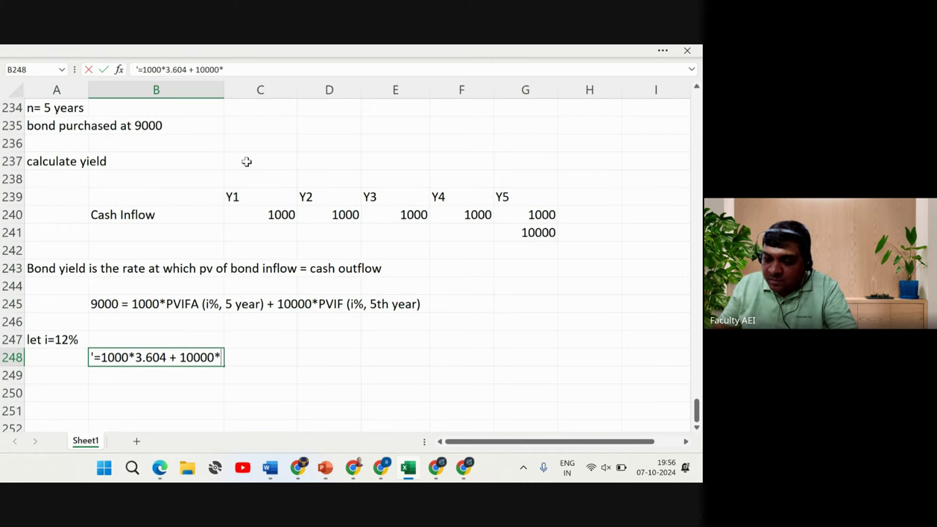
type("567")
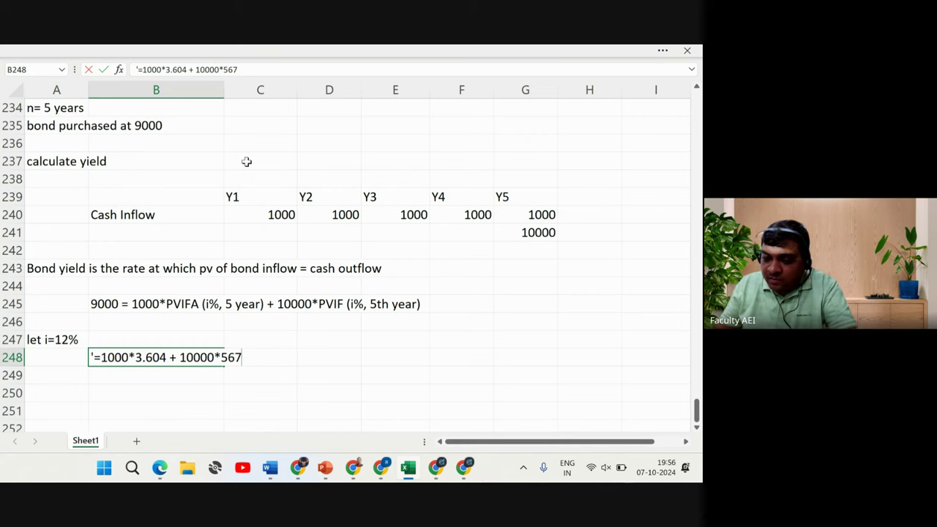
key("Return")
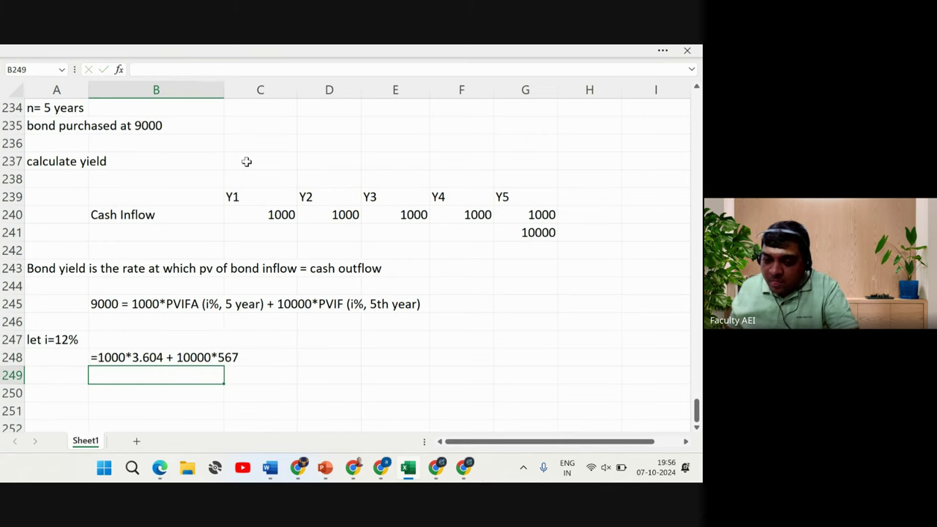
Check the five-year PVIFA and PVIF factors used in the earlier 12% market rate example in rows 200 to 206
key("Up")
key("Up")
key("Up")
key("Up")
key("Up")
key("Up")
key("Up")
key("Up")
key("Up")
key("Up")
key("Up")
key("Up")
key("Up")
key("Up")
key("Up")
key("Up")
key("Up")
key("Up")
key("Up")
key("Up")
key("Up")
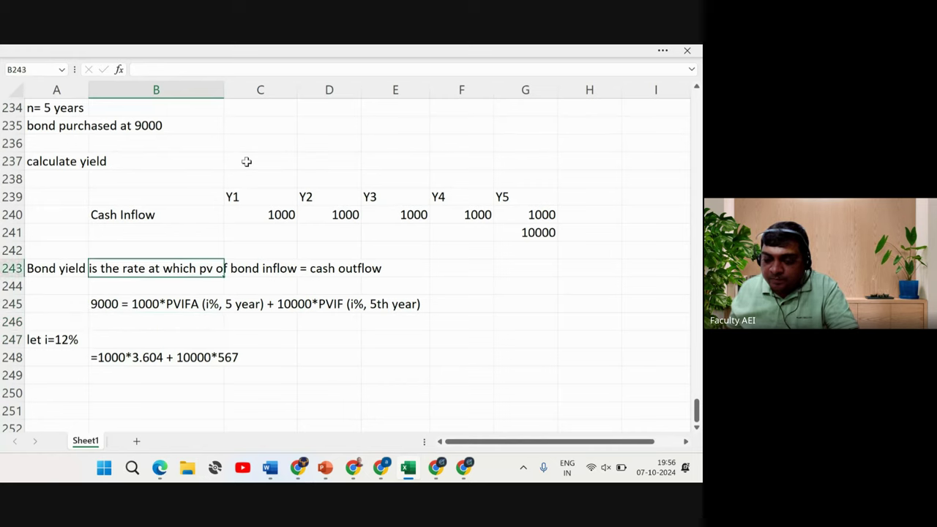
key("Up")
key("Up")
key("Up")
key("Up")
key("Up")
key("Up")
key("Up")
key("Up")
key("Up")
key("Up")
key("Up")
key("Up")
key("Up")
key("Up")
key("Up")
key("Up")
key("Up")
key("Up")
key("Up")
key("Up")
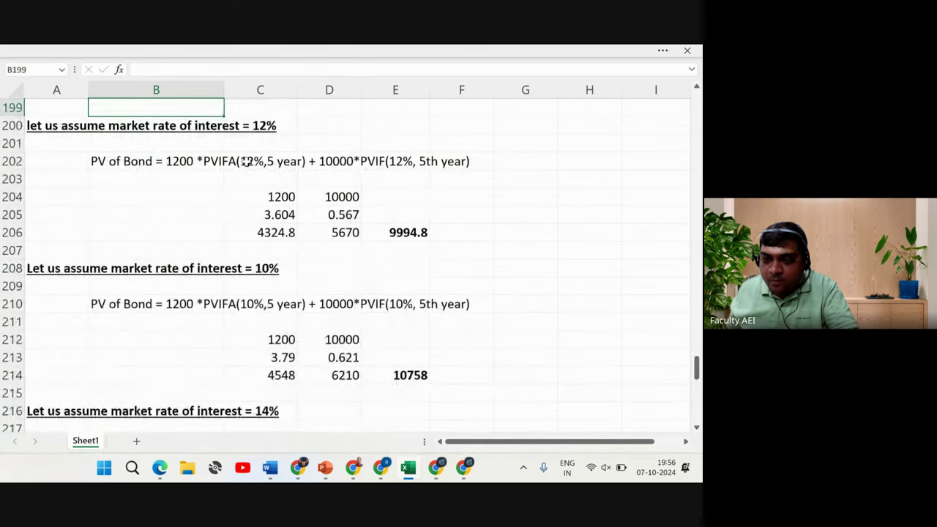
key("Down")
key("Down")
key("Down")
key("Down")
key("Down")
key("Down")
key("Right")
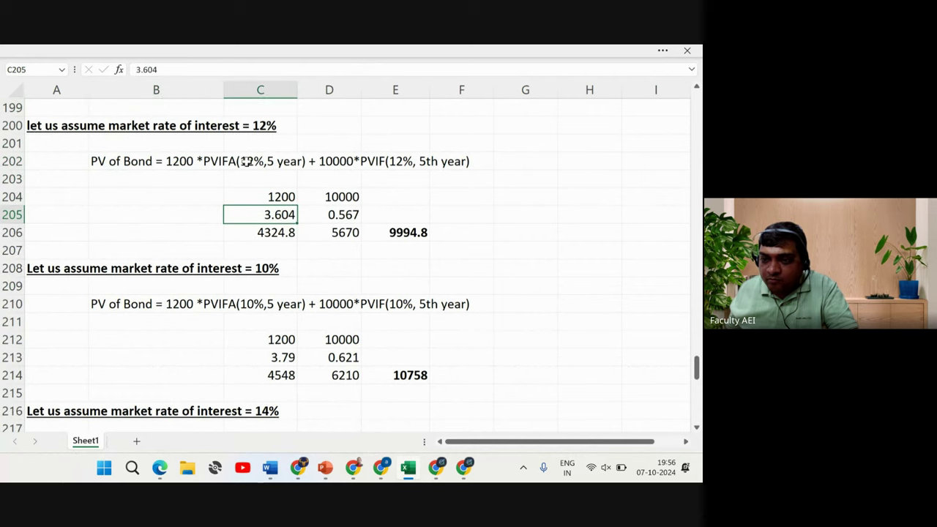
left_click(425, 211)
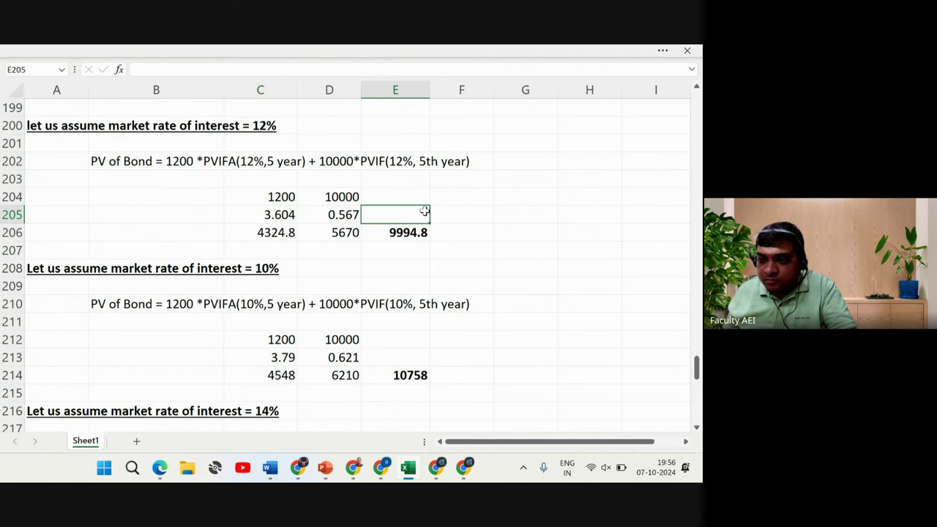
Calculate the present value of the coupons at 12% in D248 with the formula =1000*3.604
key("Down")
key("Down")
key("Down")
key("Down")
key("Down")
key("Down")
key("Down")
key("Down")
key("Down")
key("Down")
key("Down")
key("Down")
key("Down")
key("Down")
key("Down")
key("Down")
key("Down")
key("Down")
key("Down")
key("Down")
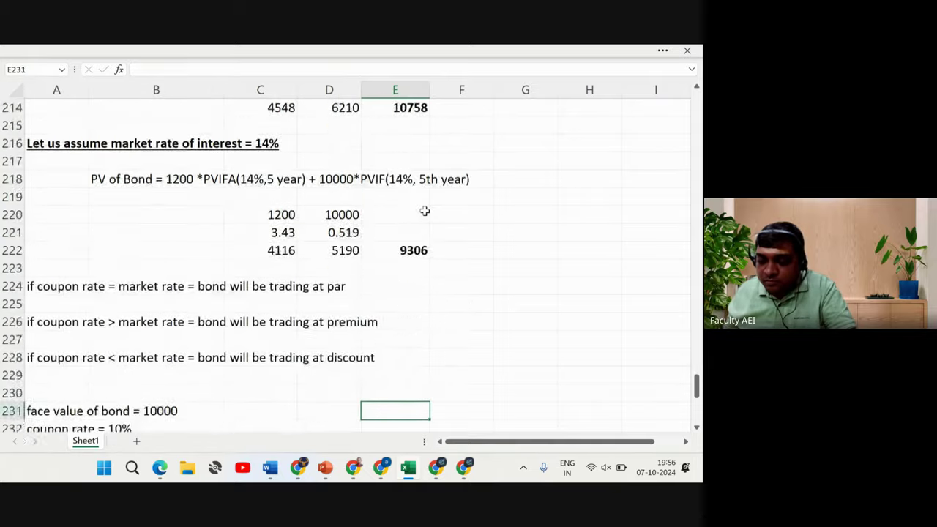
key("Down")
key("Down")
key("Down")
key("Down")
key("Down")
key("Down")
key("Down")
key("Up")
key("Up")
key("Up")
key("Up")
key("Up")
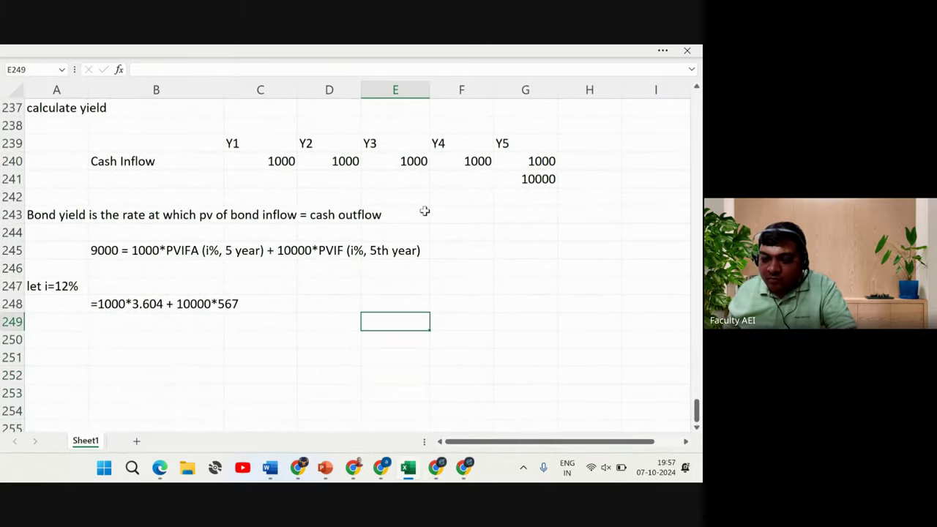
key("Left")
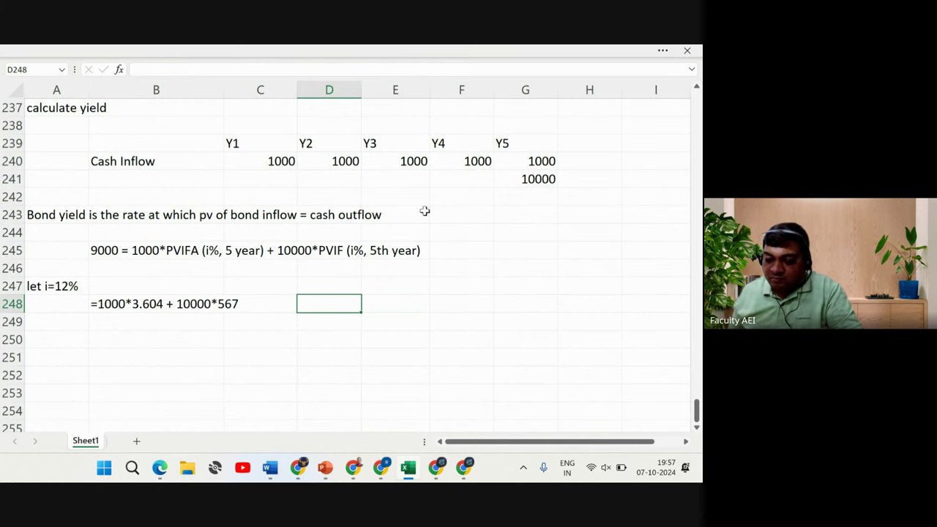
type("1")
key("BackSpace")
type("=1")
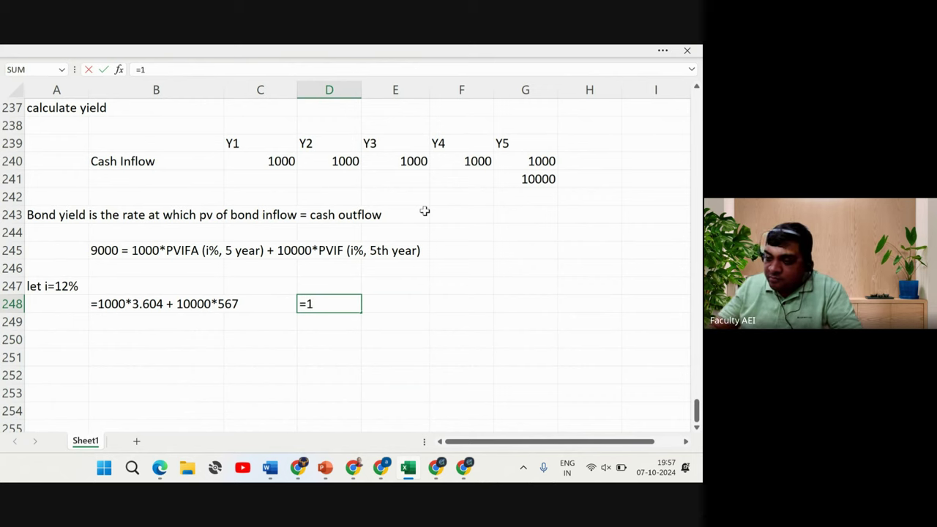
type("000*3")
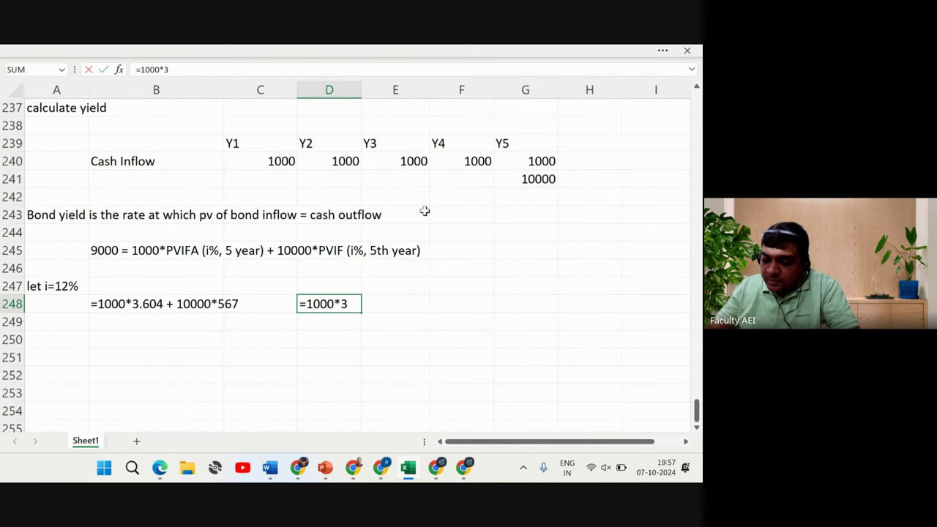
type(".604")
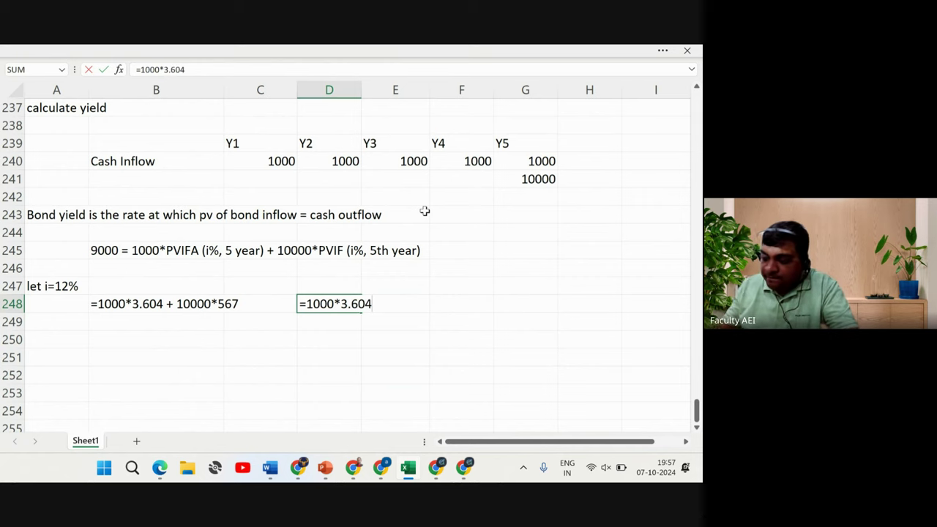
key("Return")
Calculate the present value of the redemption amount at 12% in E248 with the formula =10000*.567
key("Up")
key("Right")
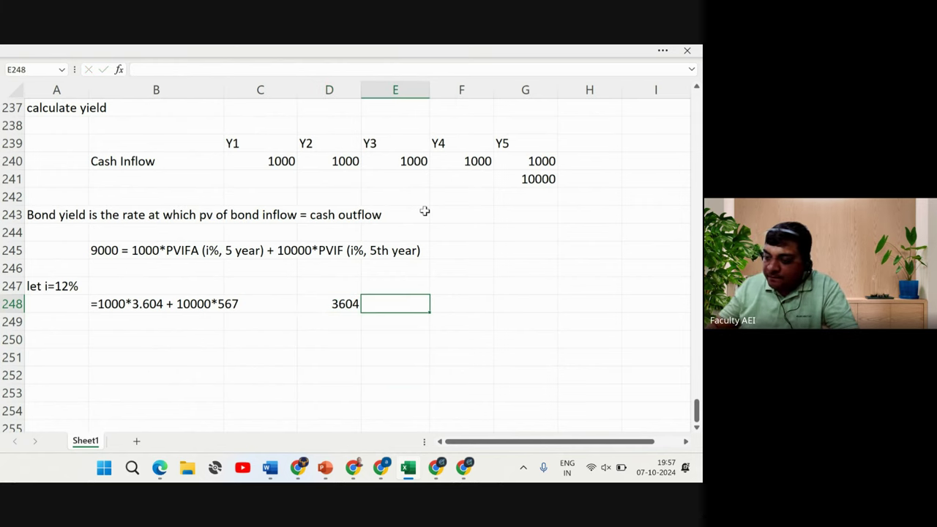
type("=10000")
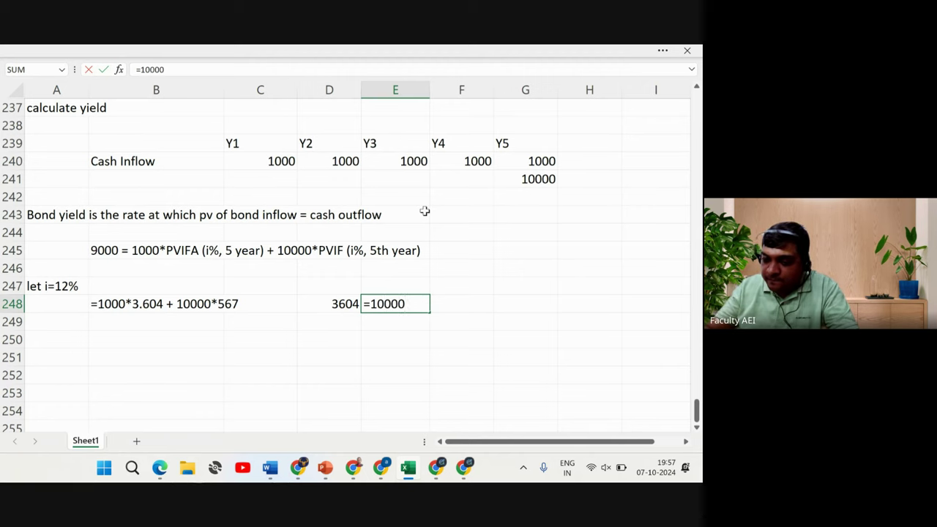
type("*.567")
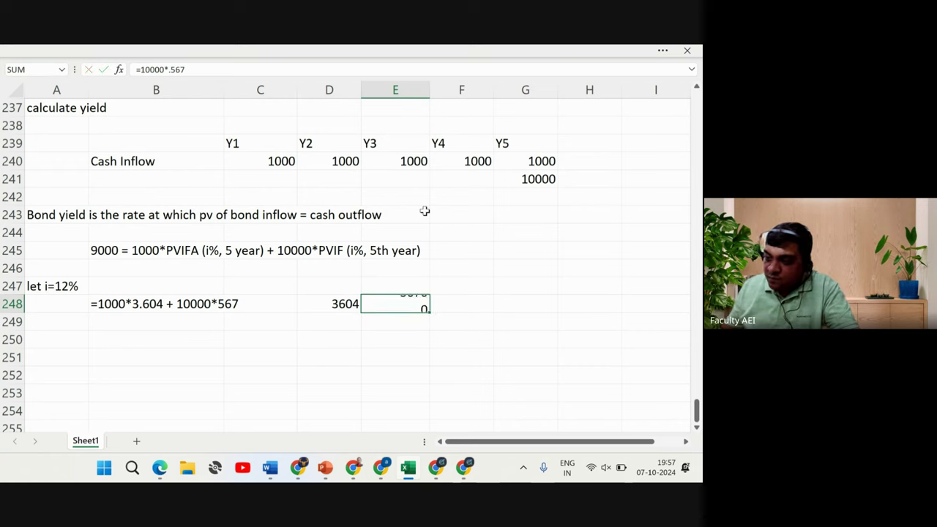
key("Return")
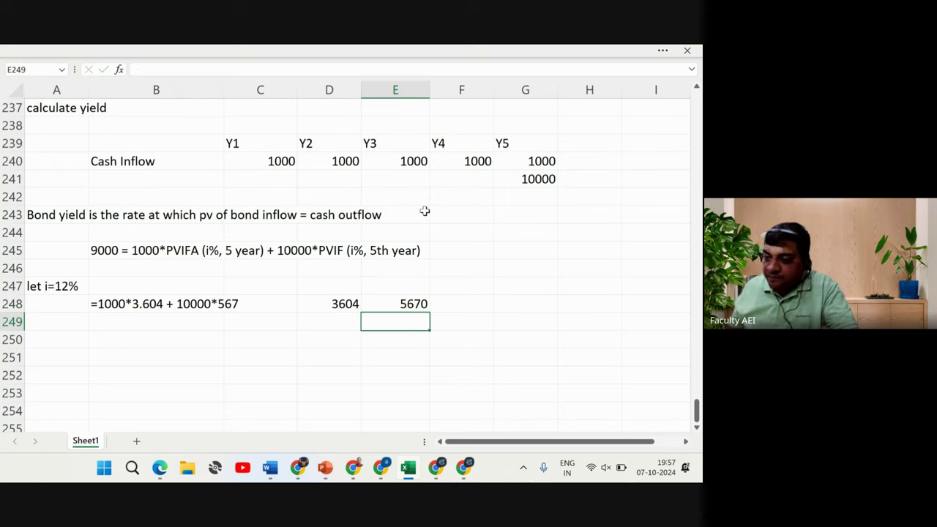
Enter a formula in F248 that multiplies D248 by E248
key("Up")
key("Right")
type("=")
key("Left")
key("Left")
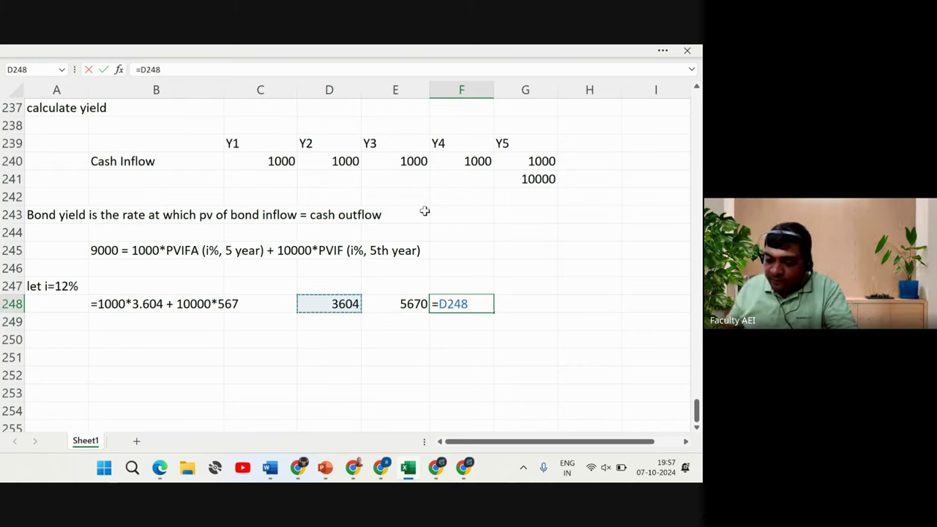
type("*")
key("Left")
key("Return")
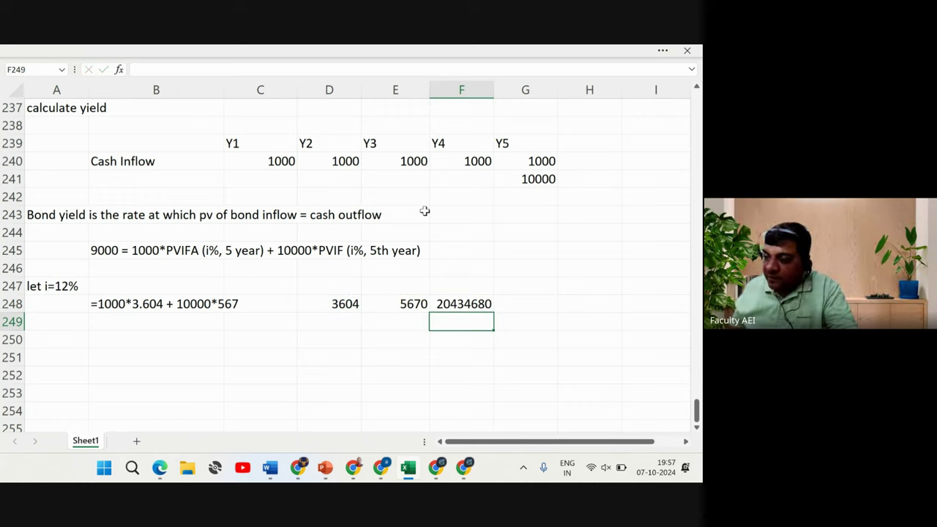
Correct the formula in F248 to add D248 and E248 instead of multiplying them
key("Up")
key("F2")
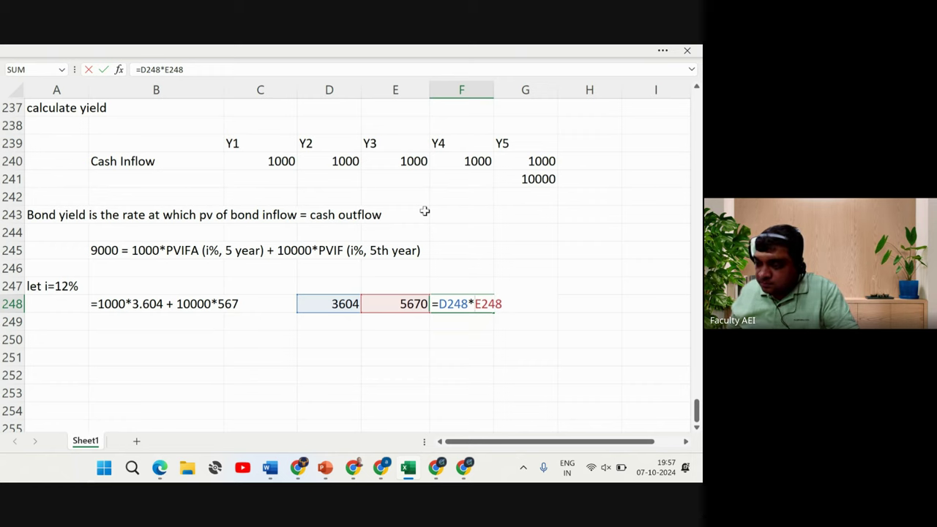
key("BackSpace")
type("+")
key("Return")
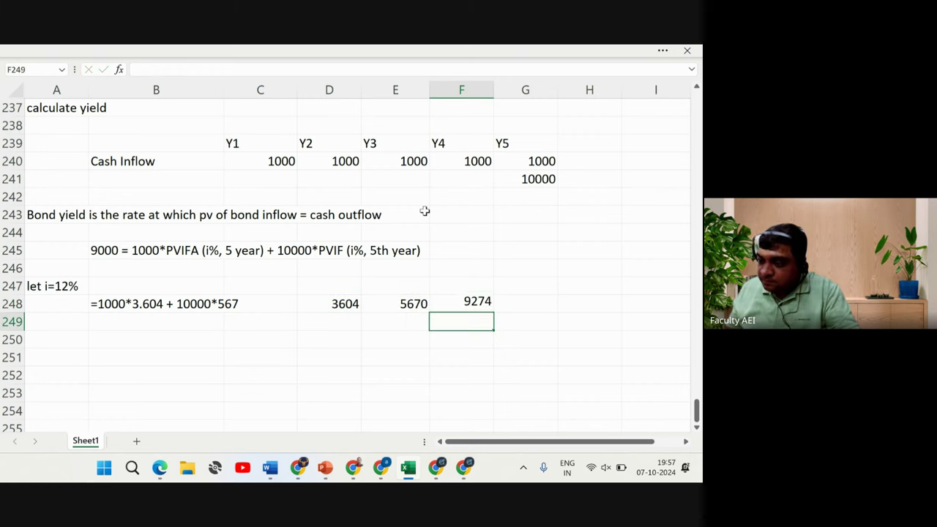
key("Up")
key("Down")
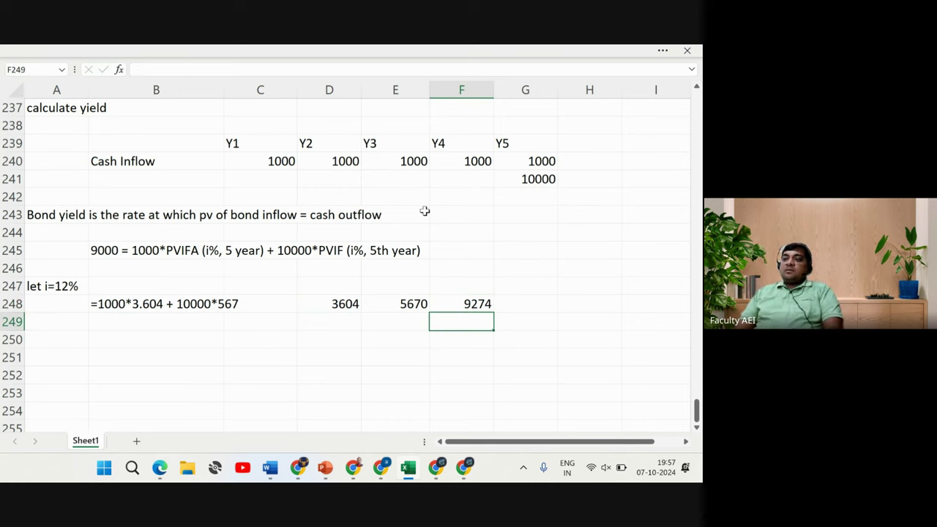
Enter the second trial rate assumption "let i=13%" in A250
key("Down")
key("Left")
key("Home")
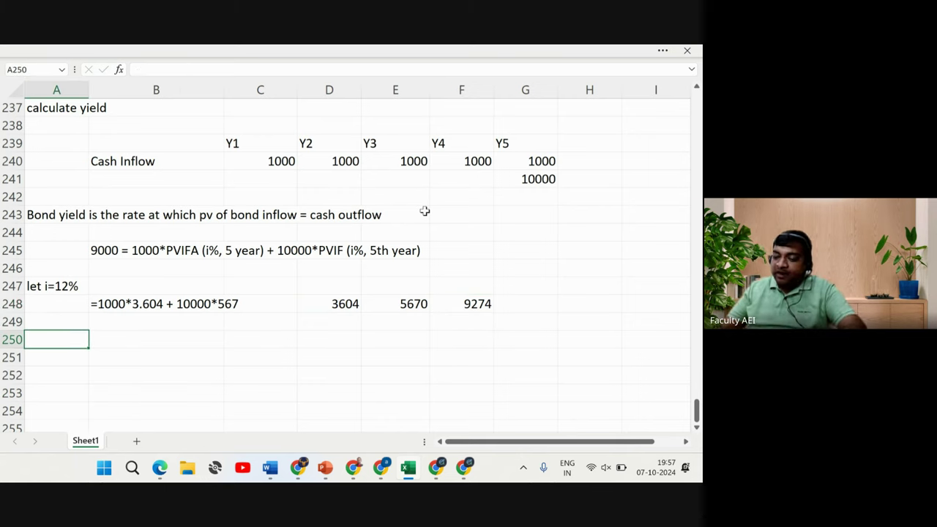
type("let i")
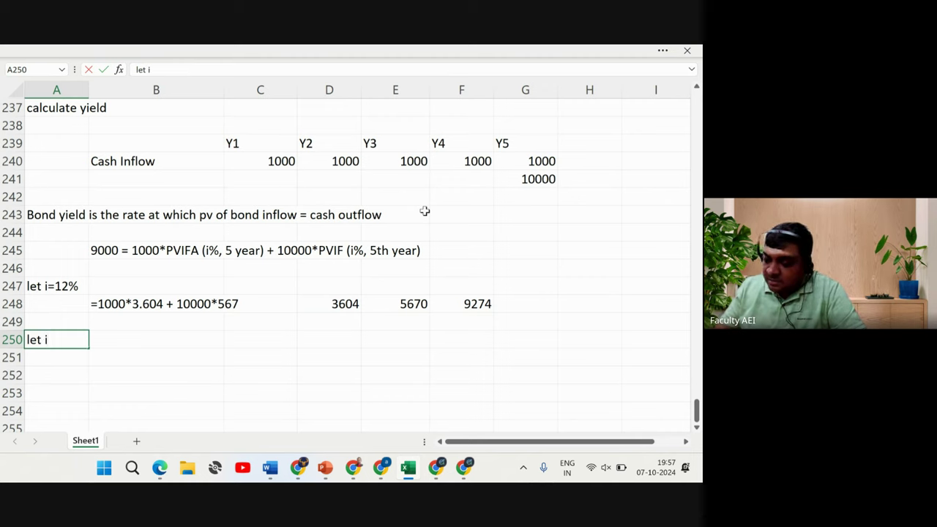
type("=13%")
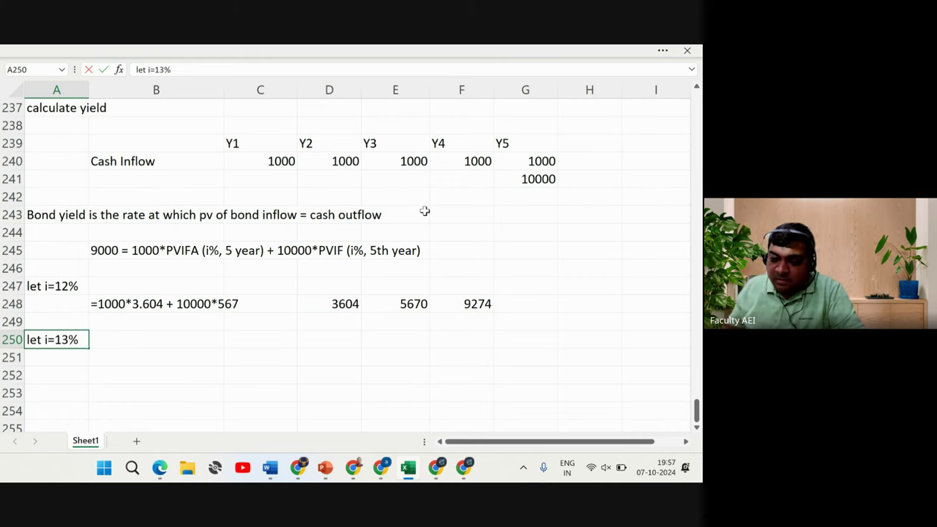
key("Return")
Enter the 13% present value formula =1000*3.517 + 10000*0.542 in B250
key("Up")
key("Right")
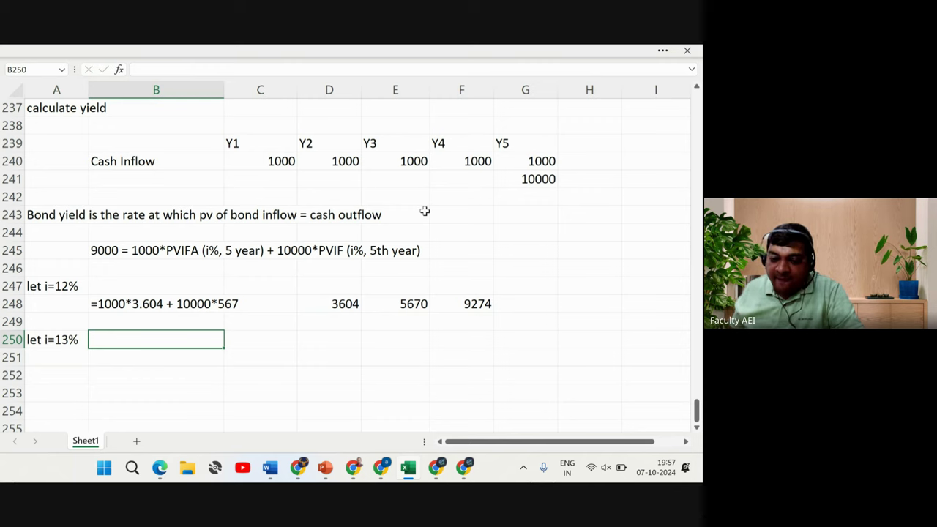
type("=10")
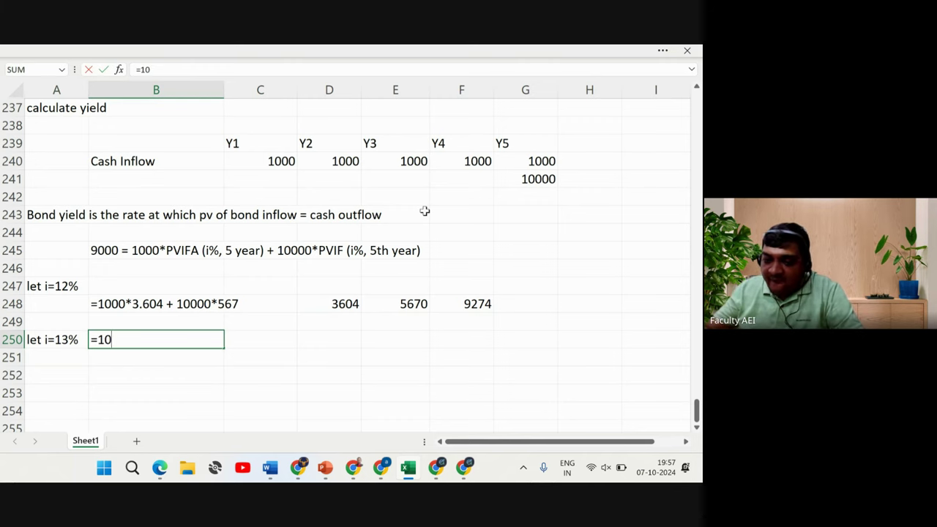
type("00*")
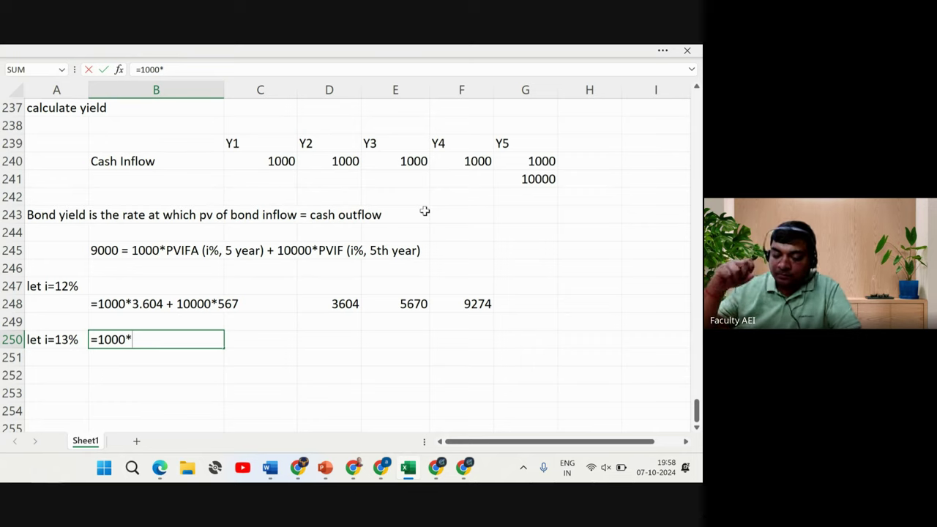
type("3.517")
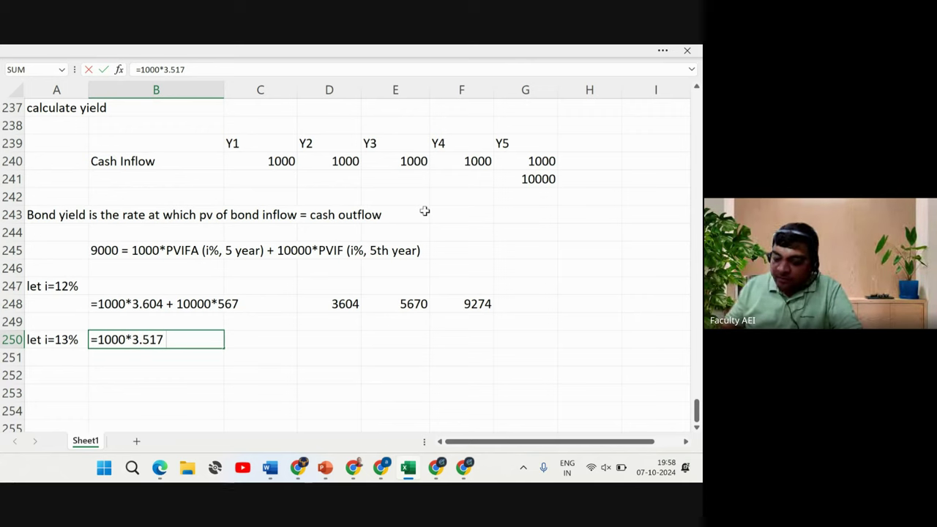
type(" + 10")
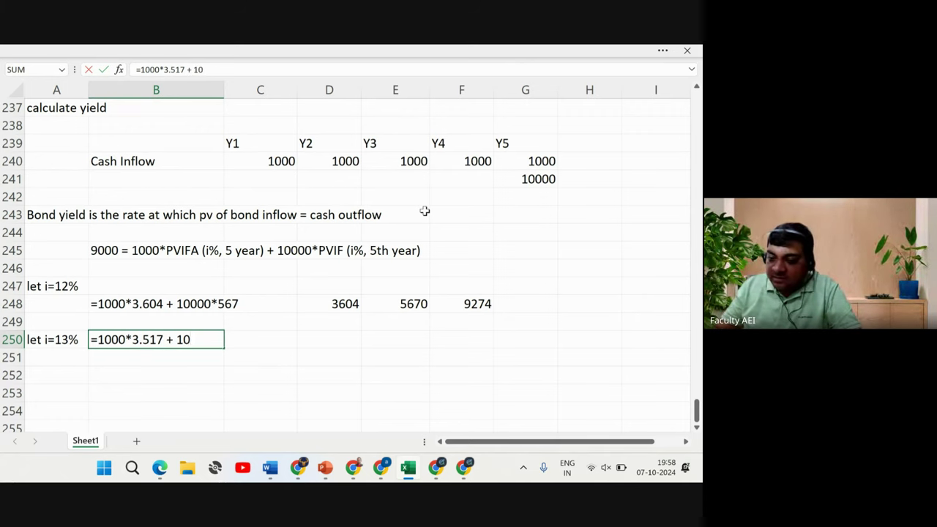
type("0000")
key("BackSpace")
type("*")
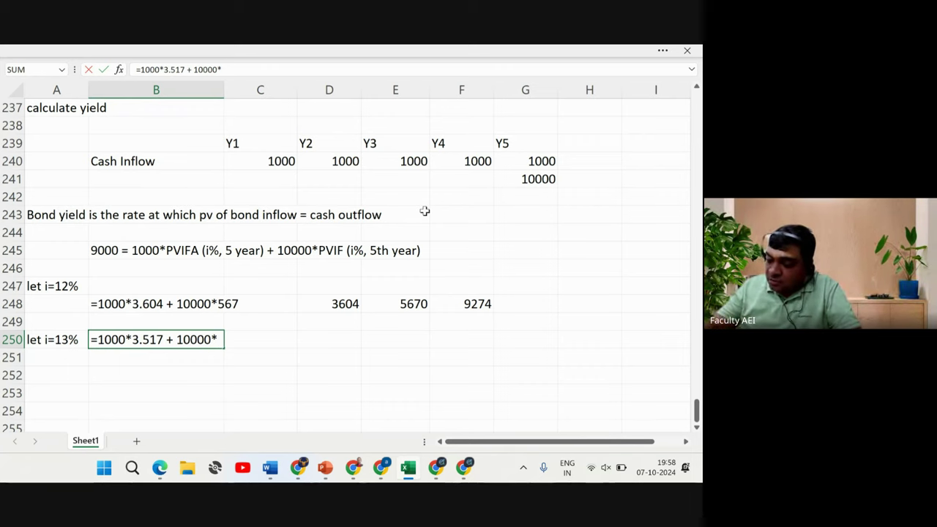
type("0.")
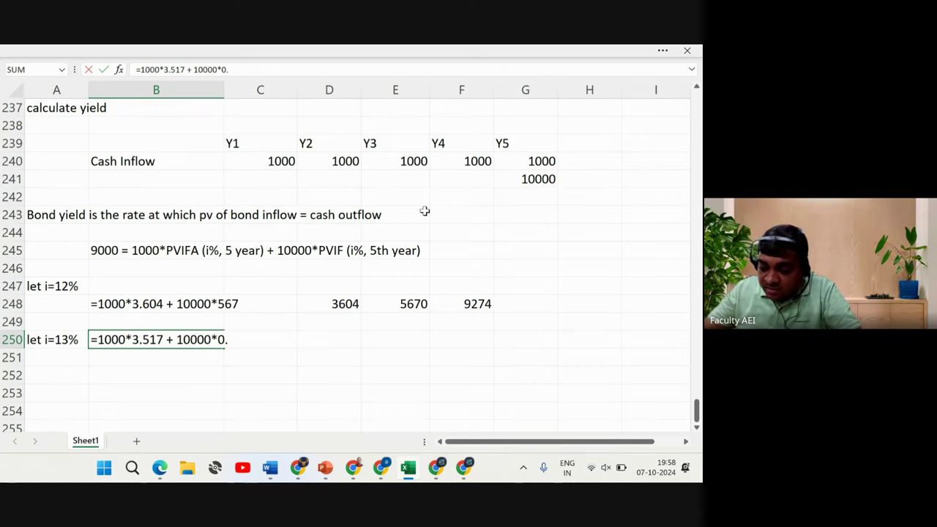
type("54")
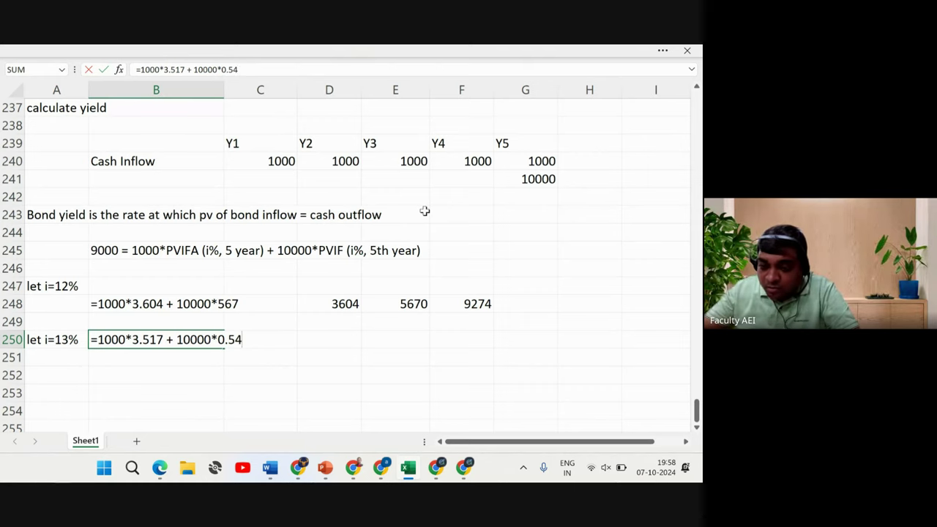
type("2")
key("Return")
key("Up")
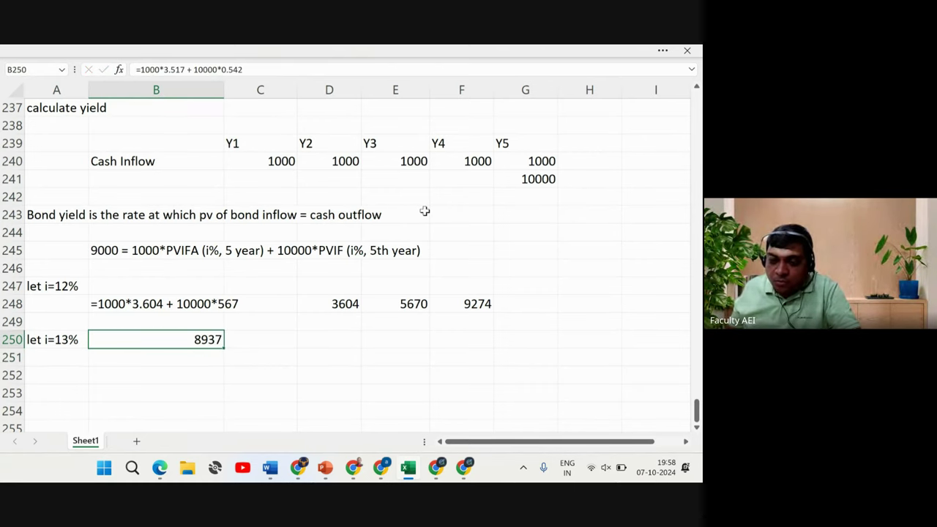
Convert the formula in B250 to text so the cell displays the expression itself
key("F2")
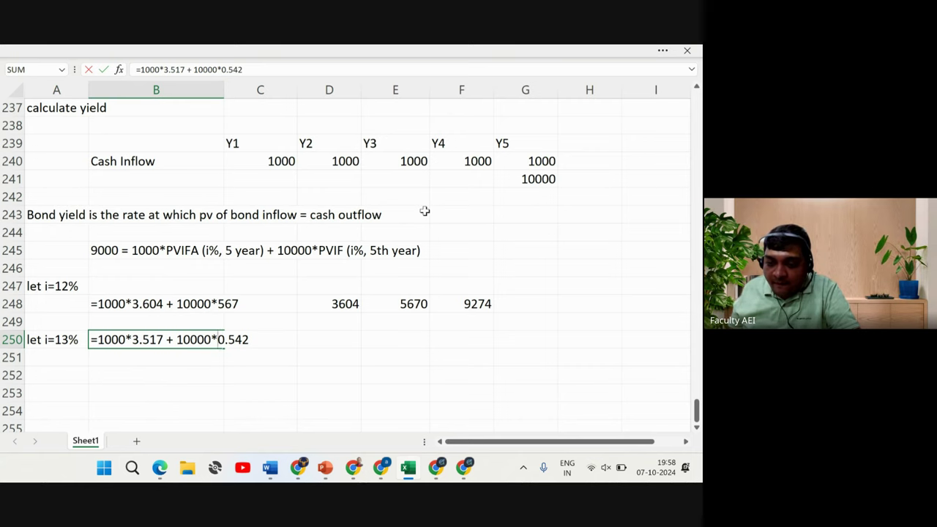
key("Home")
type("'")
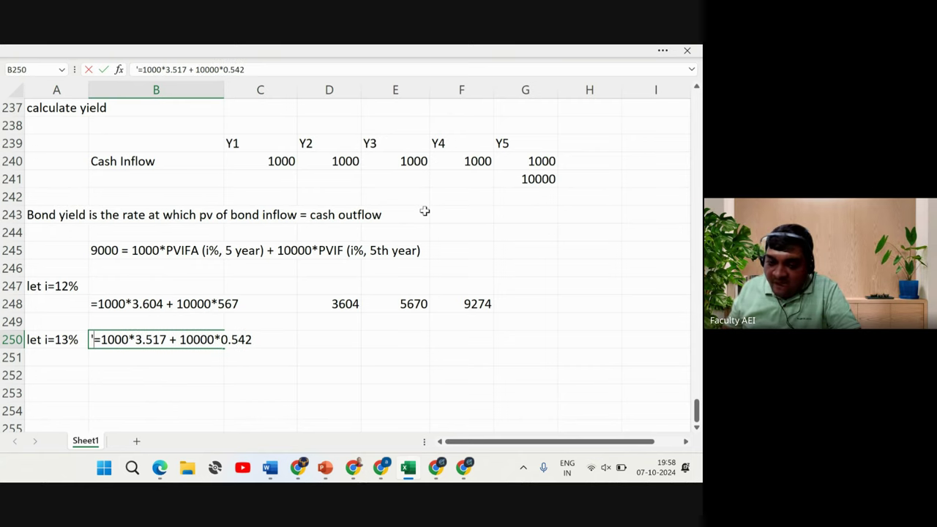
key("Return")
Correct the redemption factor in the B248 text expression to 0.567
key("Up")
key("Up")
key("Up")
key("F2")
key("Home")
type("'")
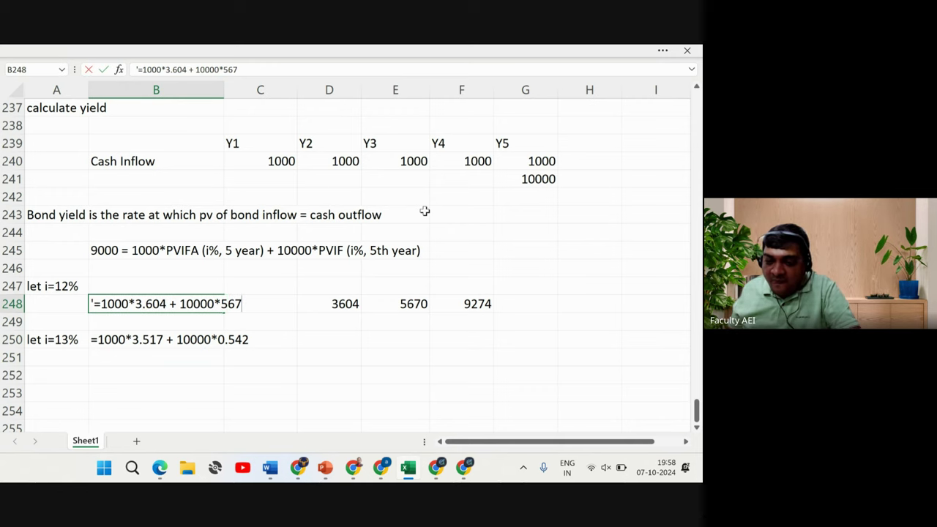
key("End")
key("Left")
key("Left")
key("Left")
type("0.")
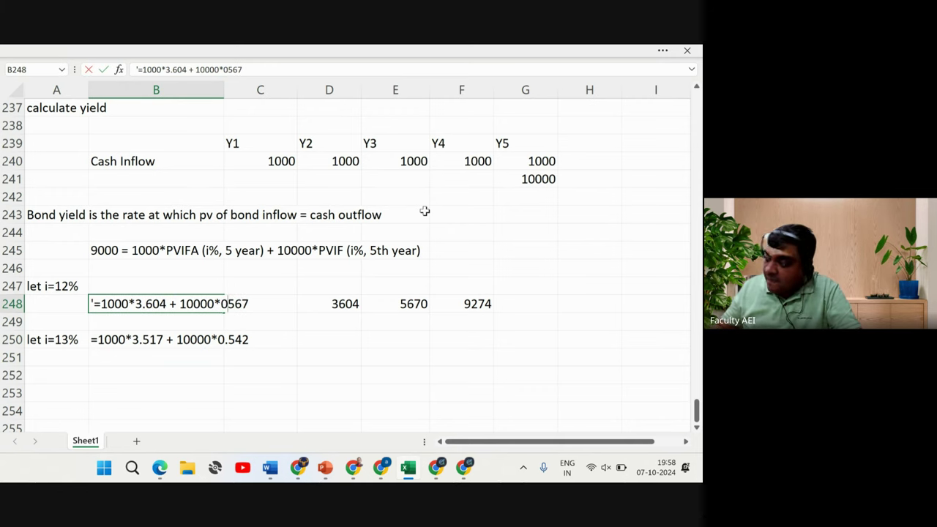
key("Return")
Calculate the present value of the annual interest at 13% in D250 with the formula =1000*3.517
key("Down")
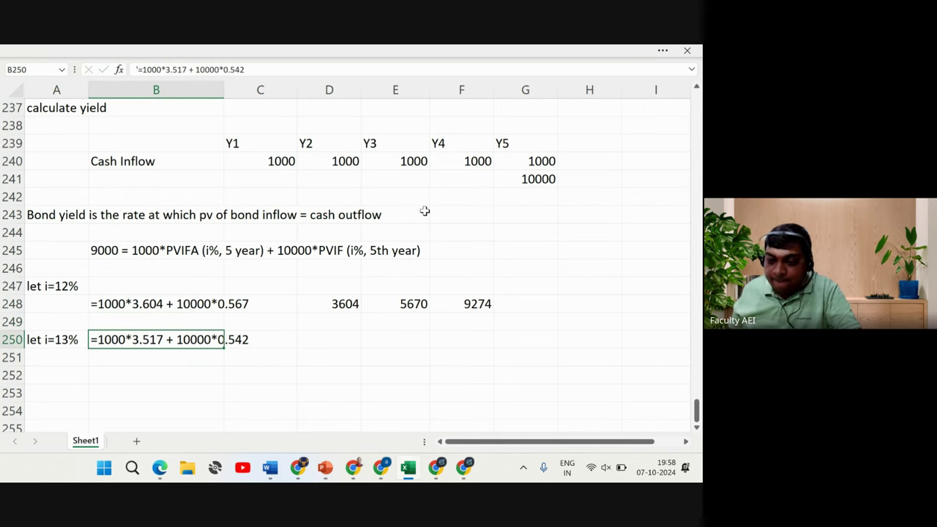
key("Right")
key("Right")
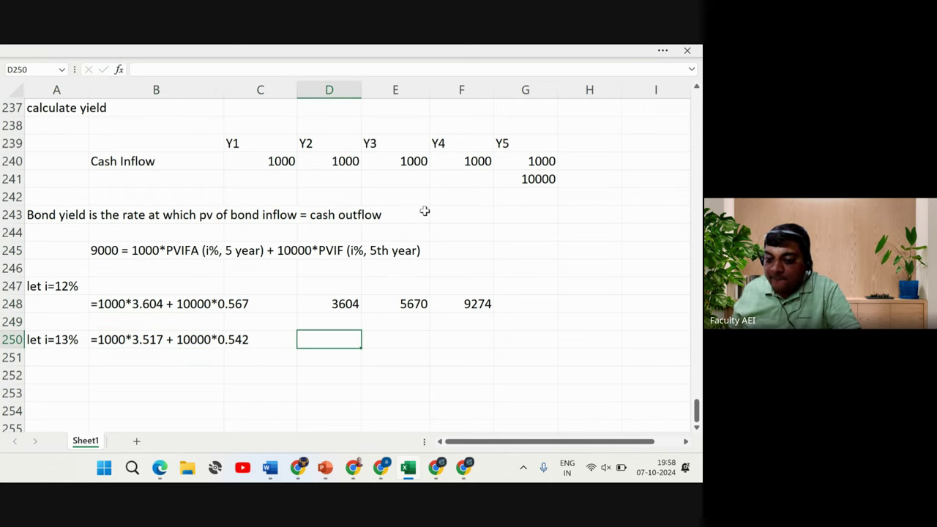
type("=1000")
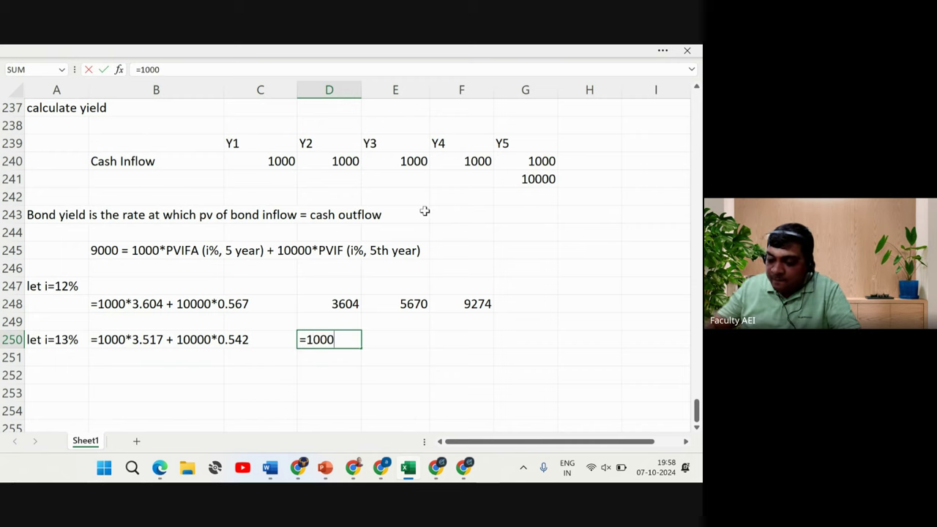
type("*3")
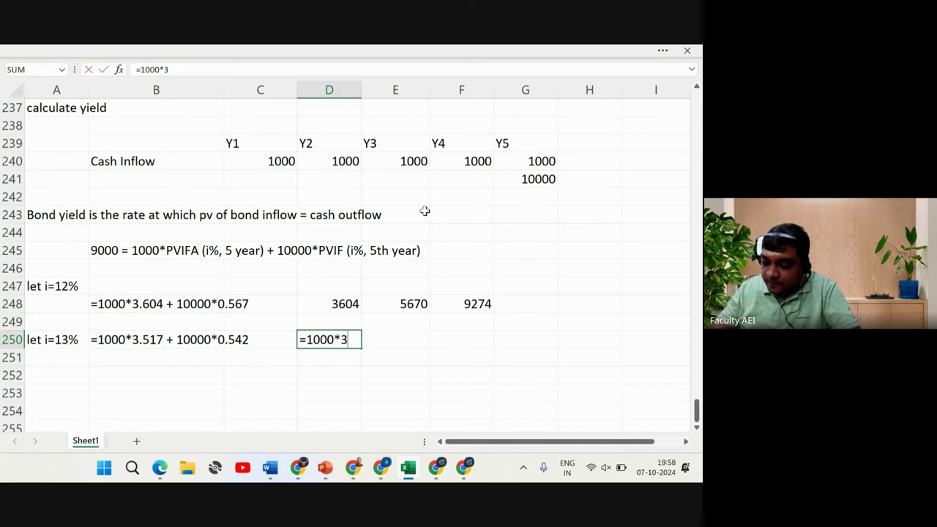
type(".517")
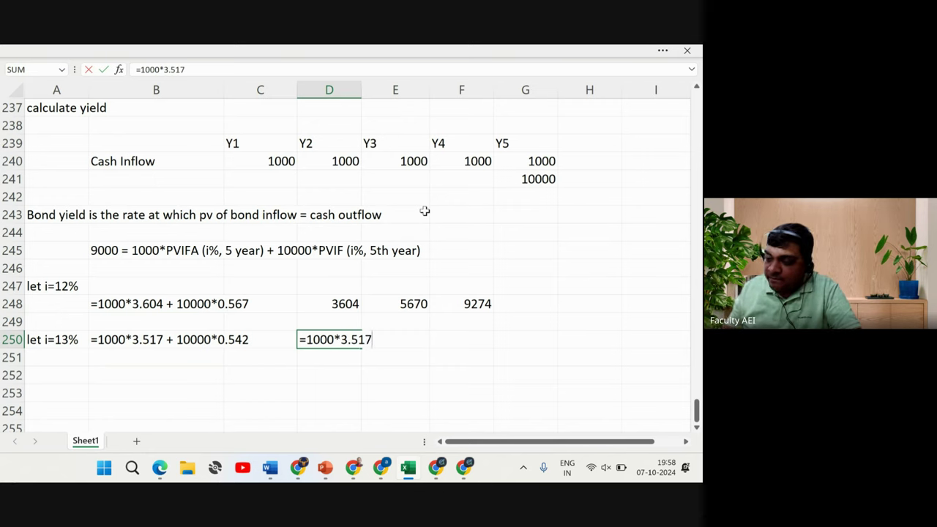
key("Return")
Calculate the present value of the redemption amount at 13% in E250 with the formula =10000*0.542
key("Up")
key("Right")
type("=")
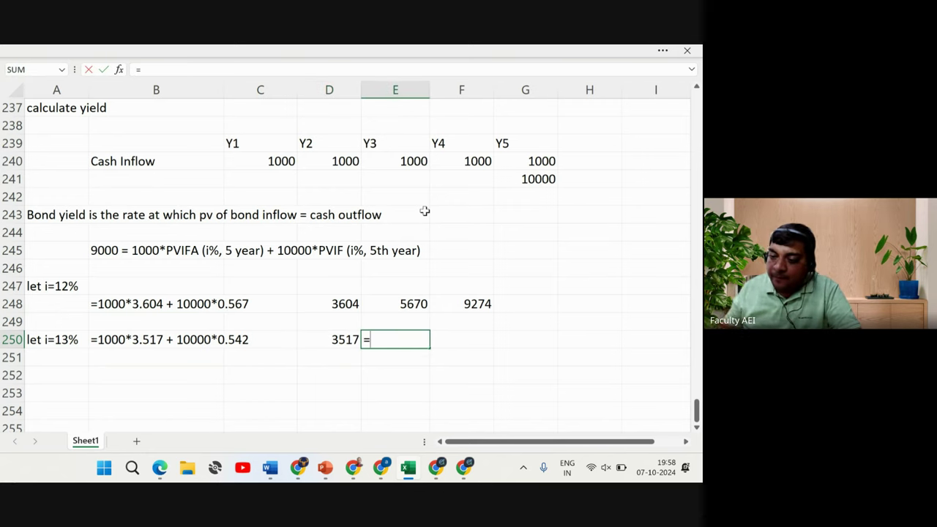
type("10000")
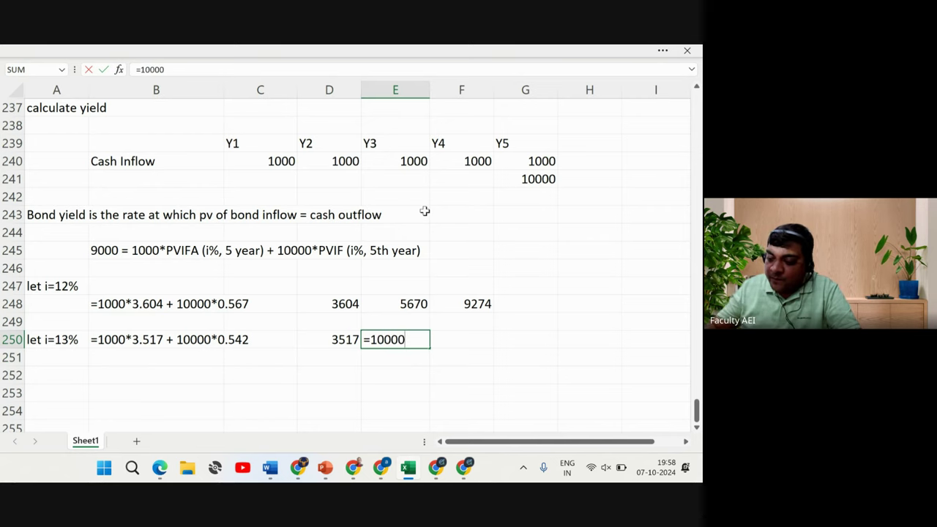
type("*")
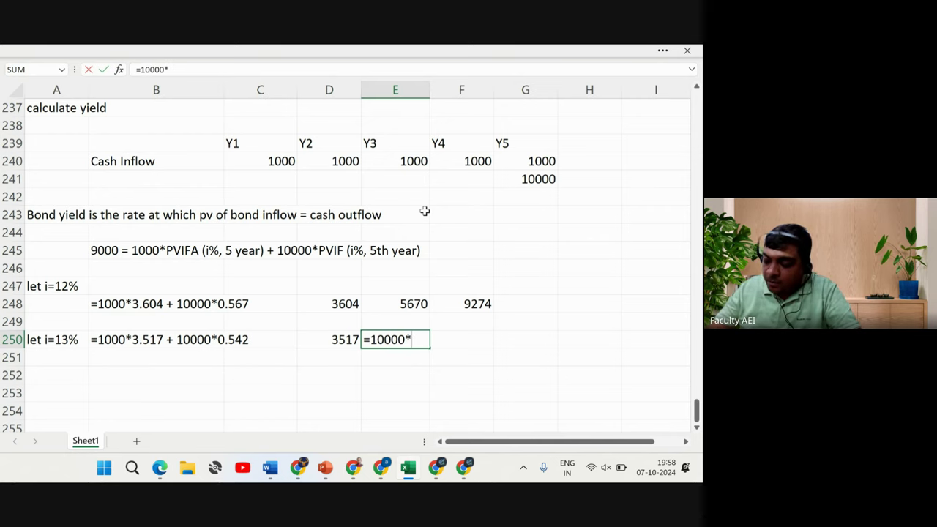
type("0.542")
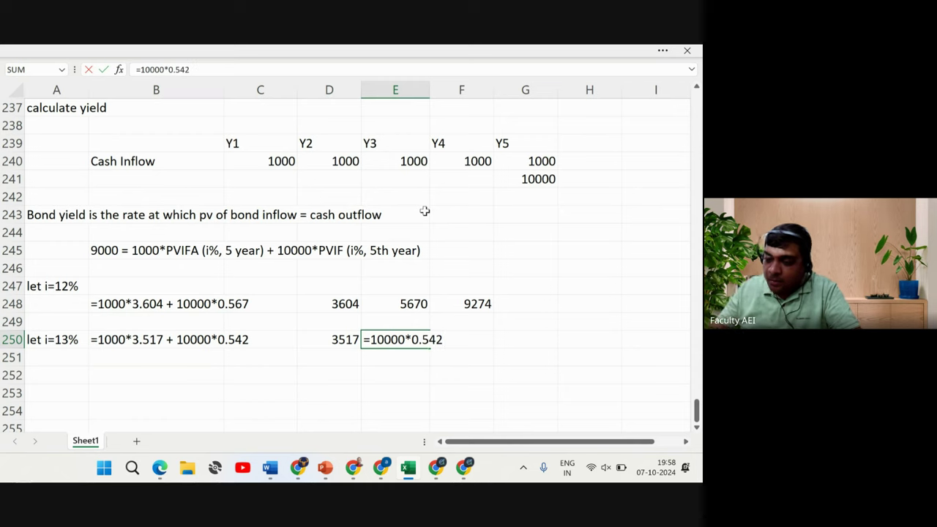
key("Return")
Enter a formula in F250 that adds D250 and E250
key("Up")
key("Right")
type("=")
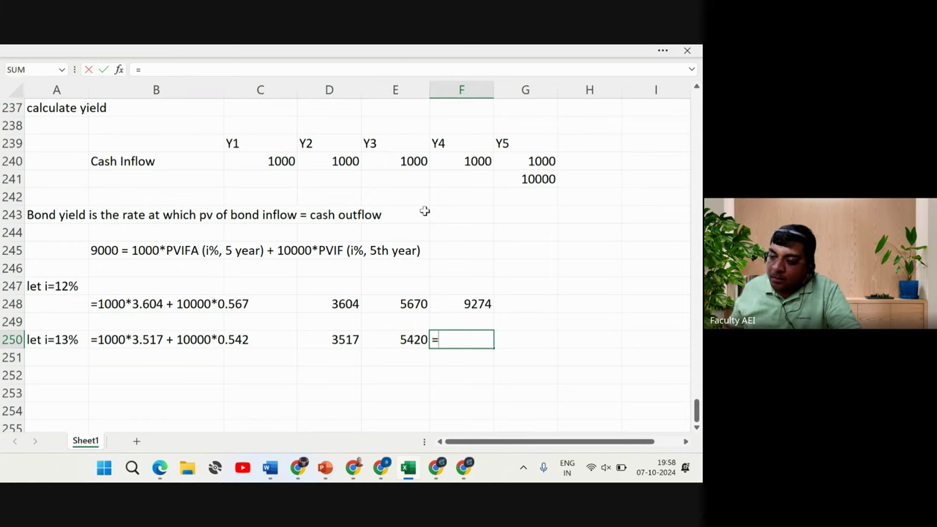
key("Left")
key("Left")
type("+")
key("Left")
key("Return")
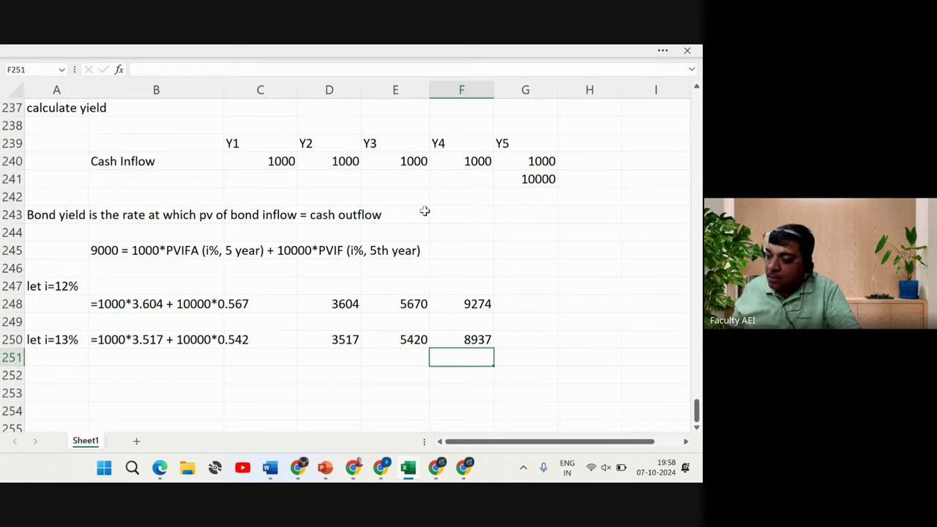
key("Up")
key("Up")
key("Up")
key("Down")
key("Down")
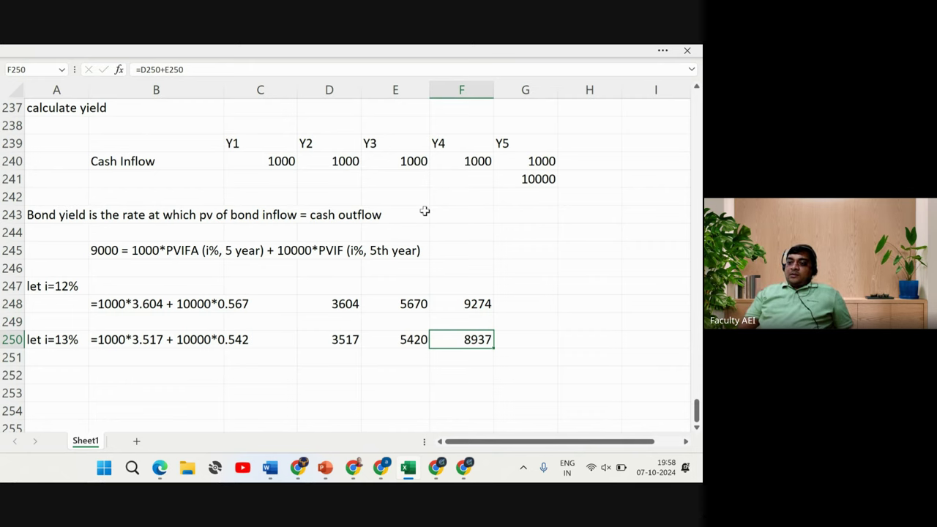
key("Up")
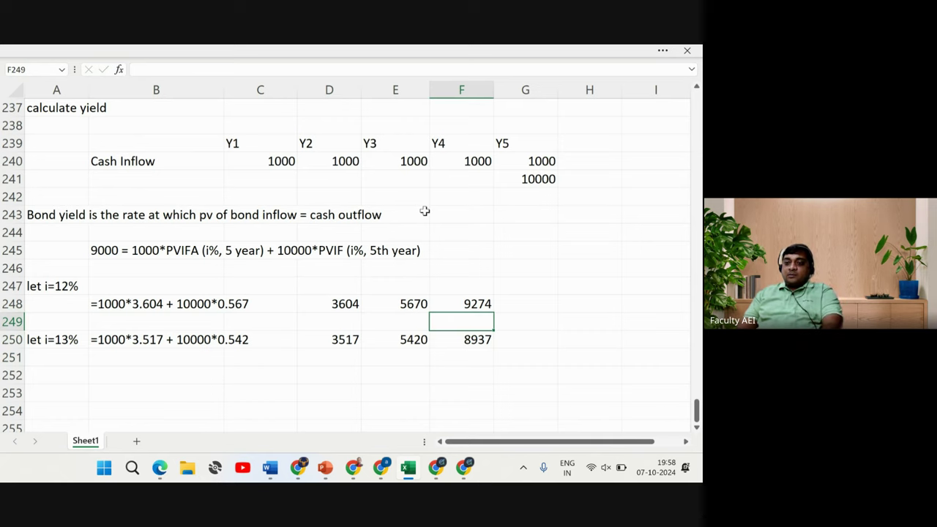
Write the conclusion "Bond yield is between 12.83%" in B252
key("Down")
key("Down")
key("Down")
key("Left")
key("Left")
key("Left")
key("Left")
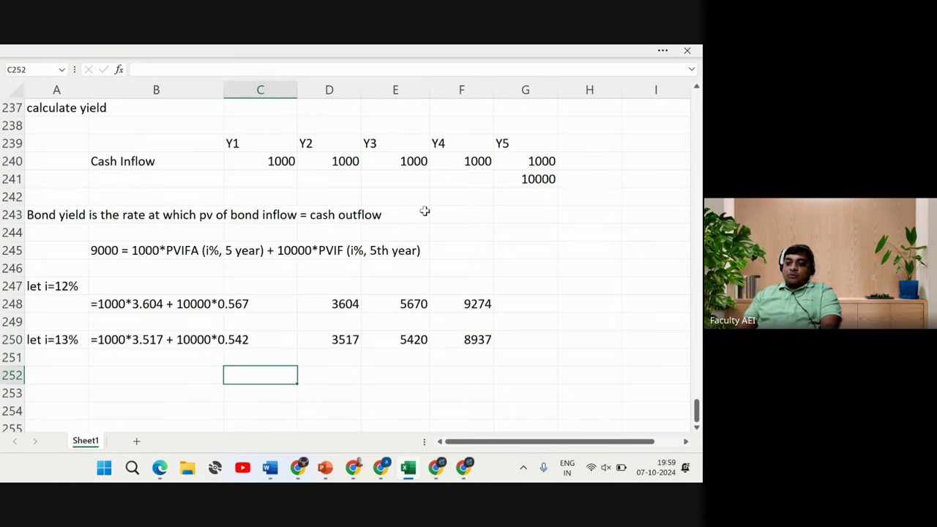
type("Bo")
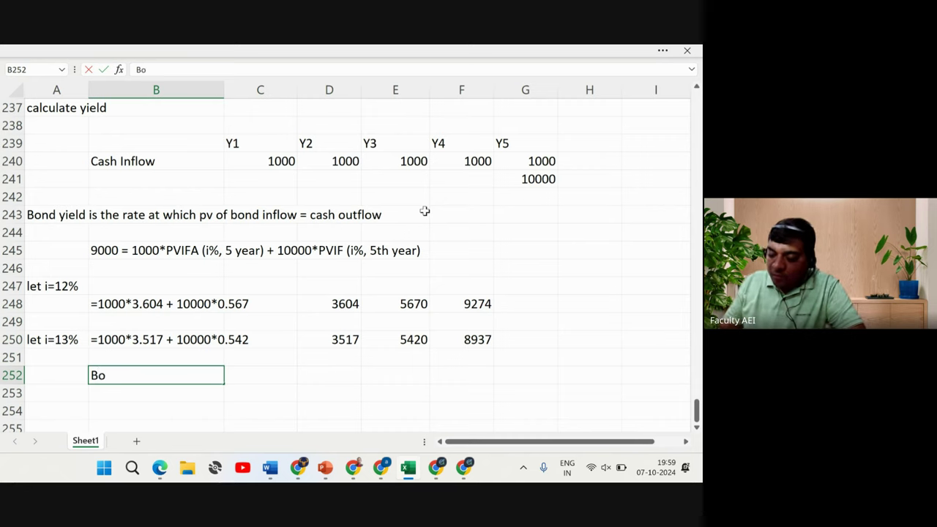
type("nd yiled")
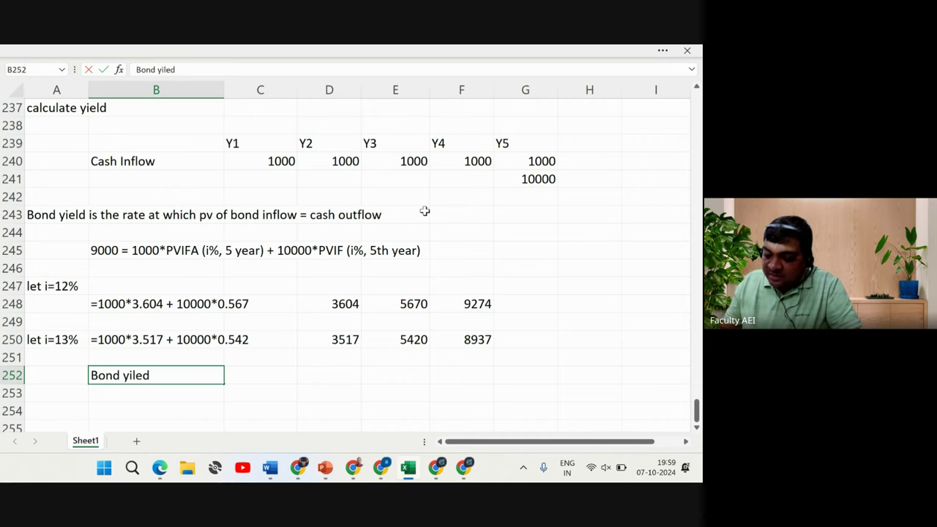
key("BackSpace")
key("BackSpace")
key("BackSpace")
type("e")
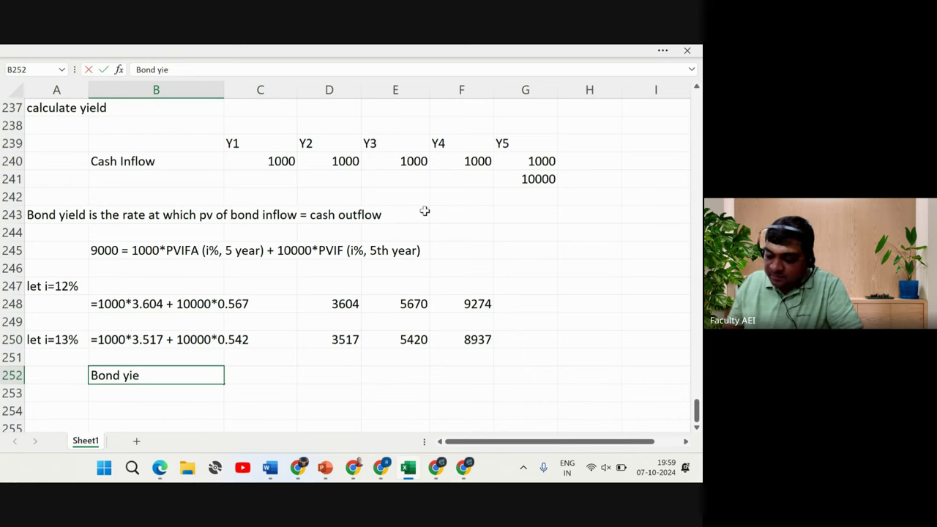
type("ld is b")
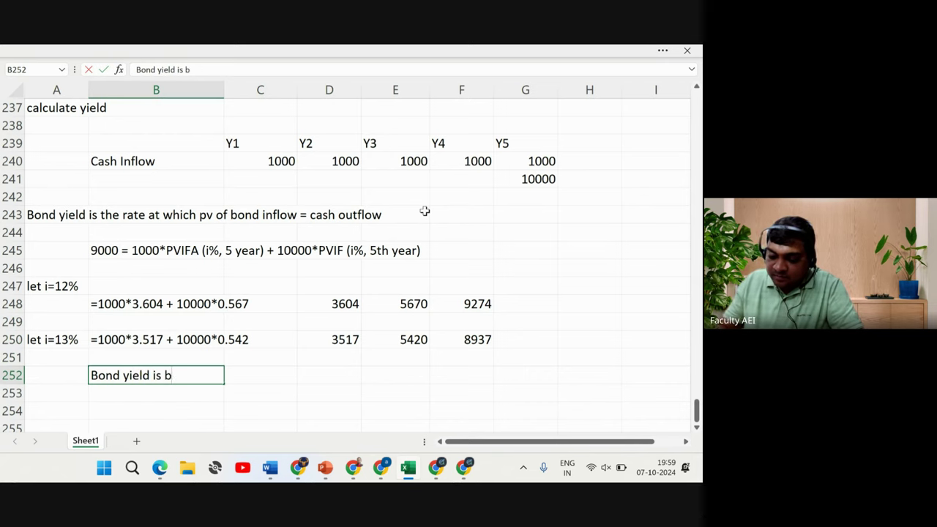
type("etween 12.")
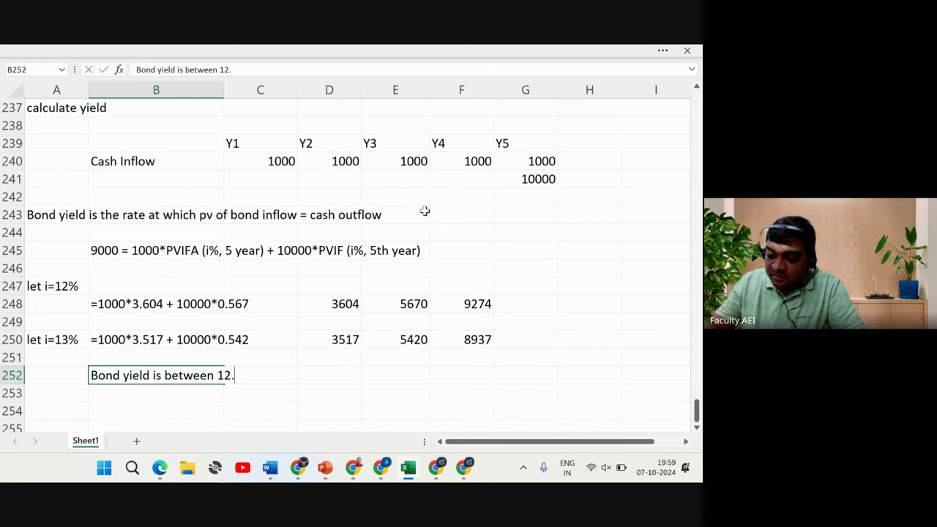
type("83%")
key("Return")
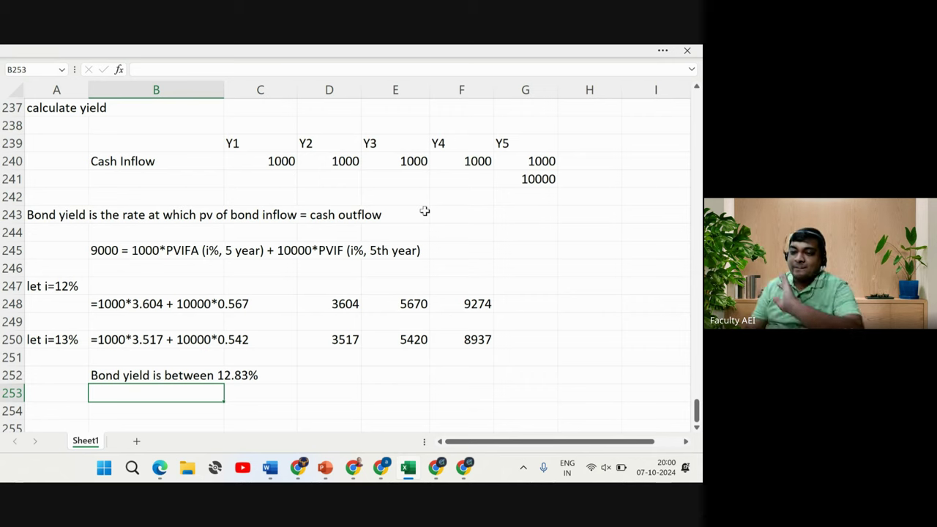
Go back up the sheet to review the earlier bond valuations at assumed market rates of 10% and 14%
key("Up")
key("Up")
key("Up")
key("Up")
key("Up")
key("Up")
key("Up")
key("Up")
key("Up")
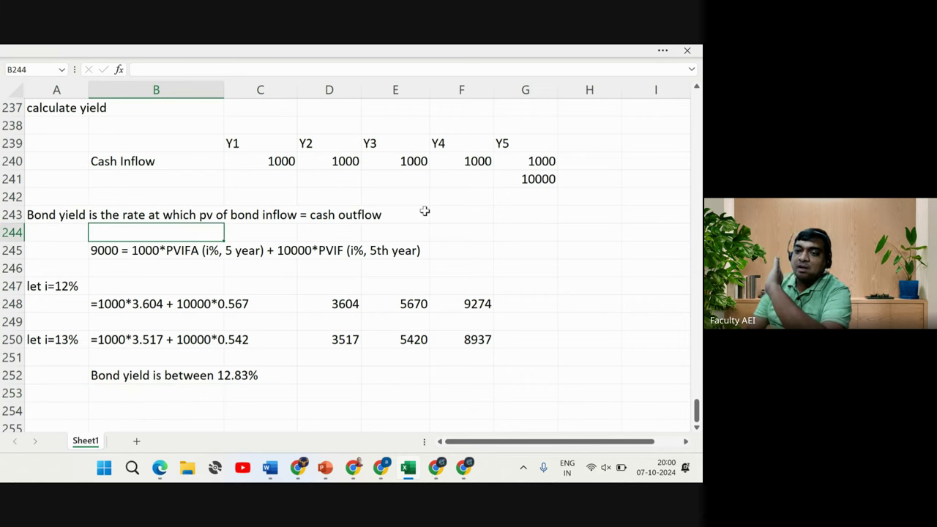
key("Up")
key("Up")
key("Up")
key("Up")
key("Up")
key("Up")
key("Up")
key("Up")
key("Up")
key("Up")
key("Up")
key("Up")
key("Up")
key("Up")
key("Up")
key("Up")
key("Up")
key("Up")
key("Up")
key("Up")
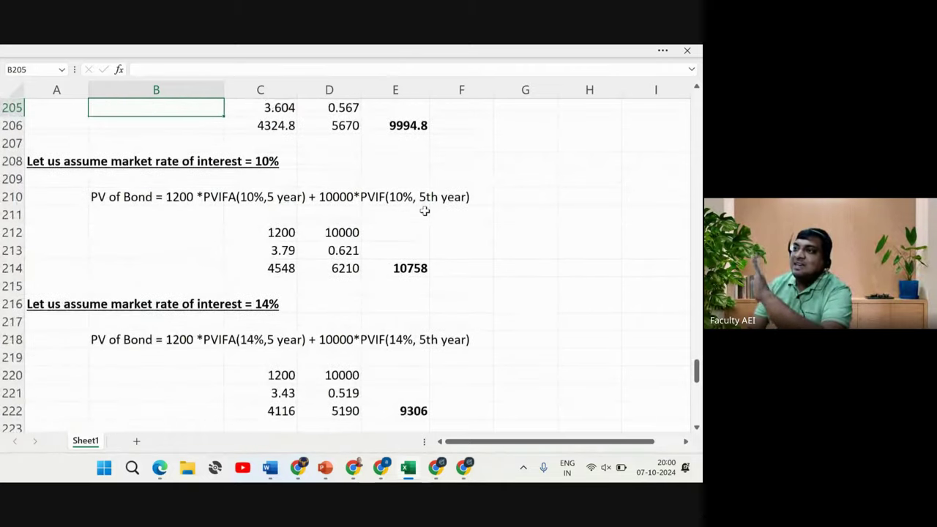
Review the present value calculations of the 12% coupon bond at assumed market rates of 12% and 10%
key("Up")
key("Up")
key("Up")
key("Up")
key("Down")
key("Down")
key("Down")
key("Down")
key("Down")
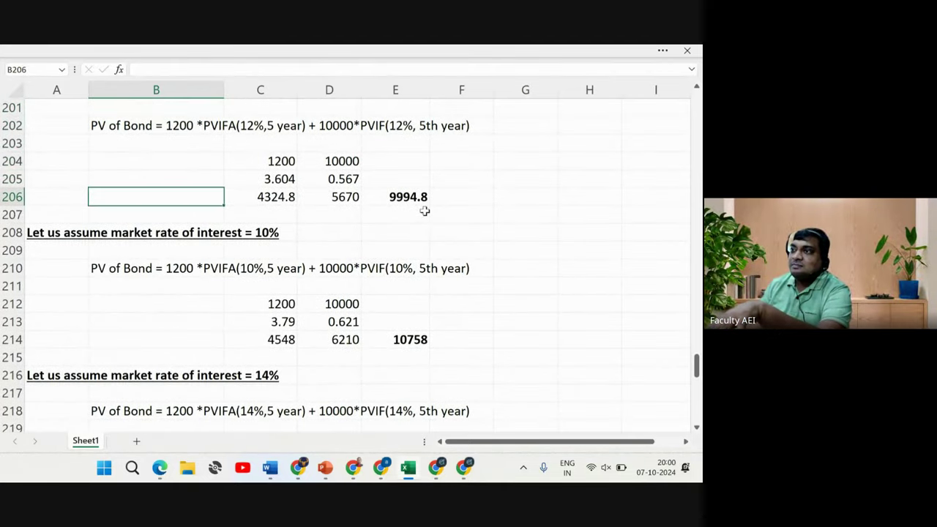
key("Down")
key("Down")
key("Down")
key("Down")
key("Down")
key("Down")
key("Down")
key("Down")
key("Down")
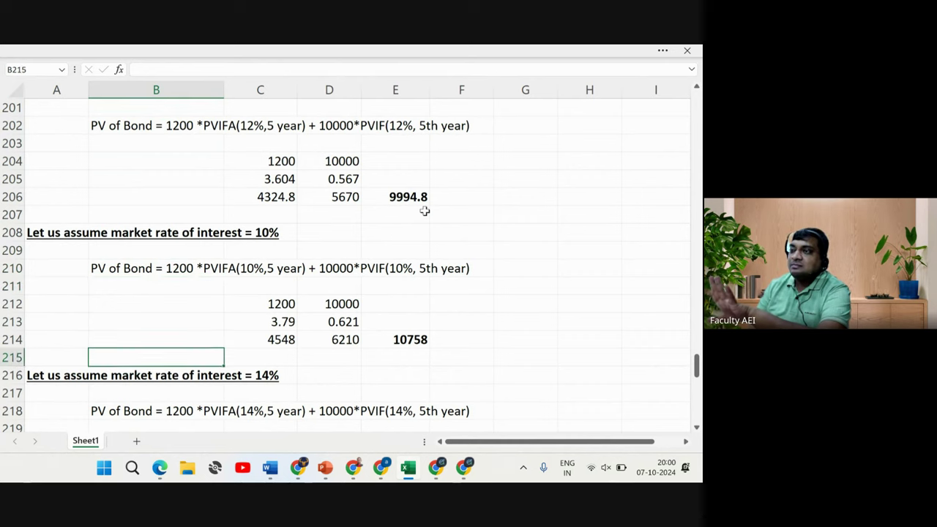
key("Down")
key("Down")
key("Up")
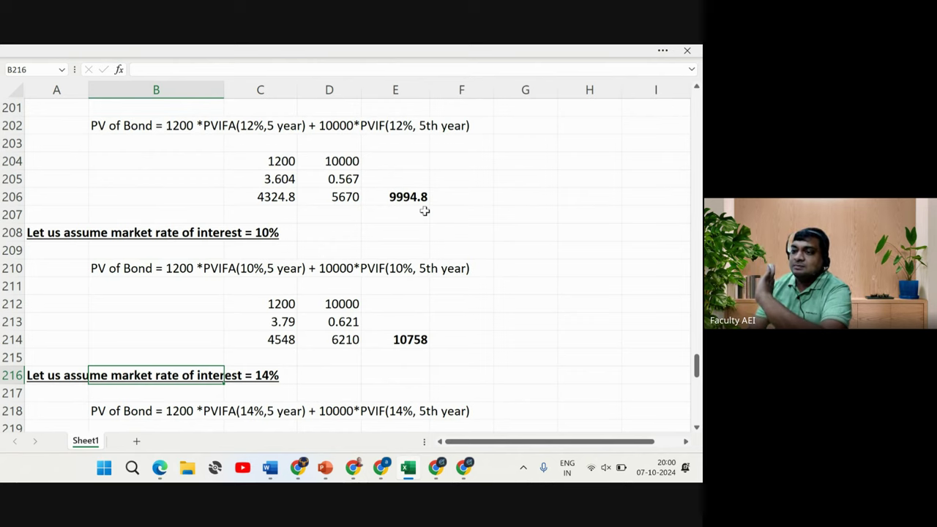
Return to the final present value at the 12% market rate in row 206 for discussion
key("Right")
key("Right")
key("Up")
key("Up")
key("Up")
key("Up")
key("Up")
key("Up")
key("Up")
key("Up")
key("Up")
key("Up")
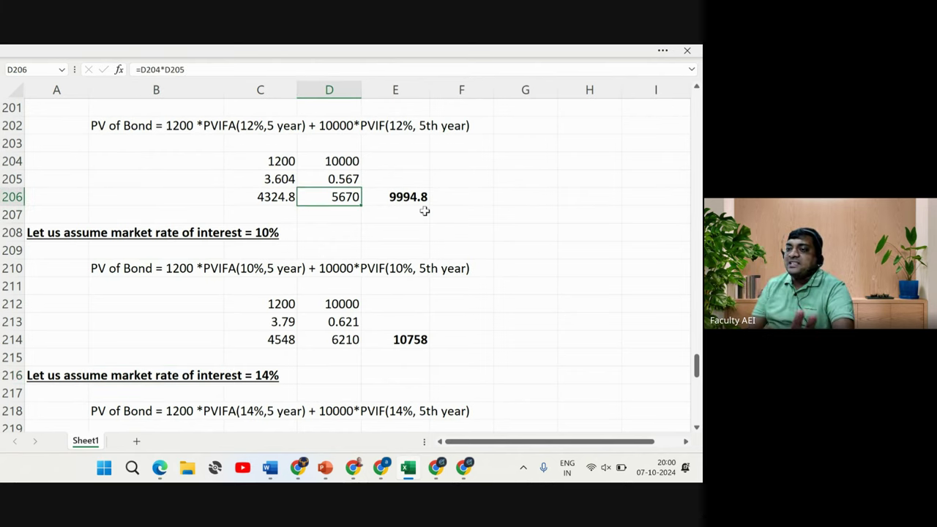
key("Right")
key("Right")
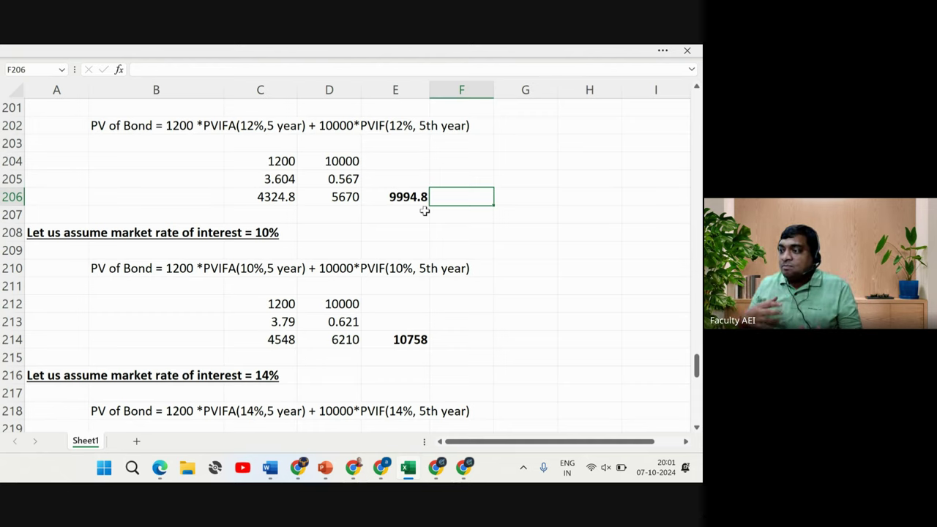
Highlight the five-year cash inflow table in B196:G198 under the Coupon paying BOND heading
key("Up")
key("Up")
key("Up")
key("Up")
key("Up")
key("Up")
key("Up")
key("Up")
key("Up")
key("Up")
key("Up")
key("Up")
key("Up")
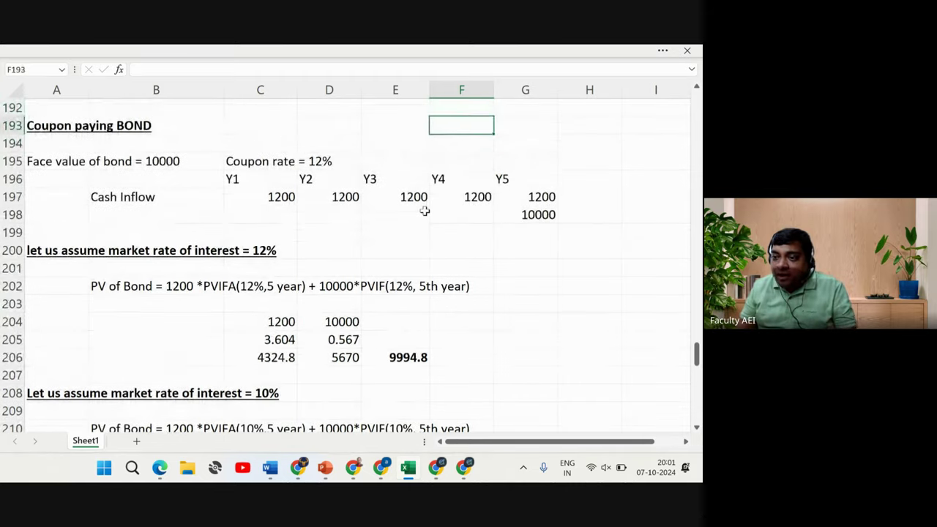
key("Down")
key("Down")
key("Down")
key("Left")
key("Left")
key("Left")
key("Left")
key("shift+Down")
key("shift+Down")
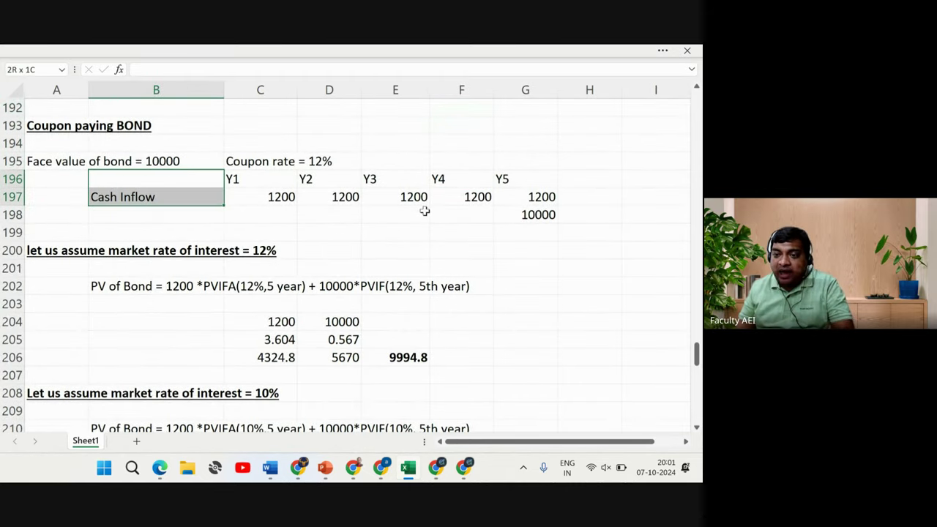
key("shift+Right")
key("shift+Right")
key("shift+Right")
key("shift+Right")
key("shift+Right")
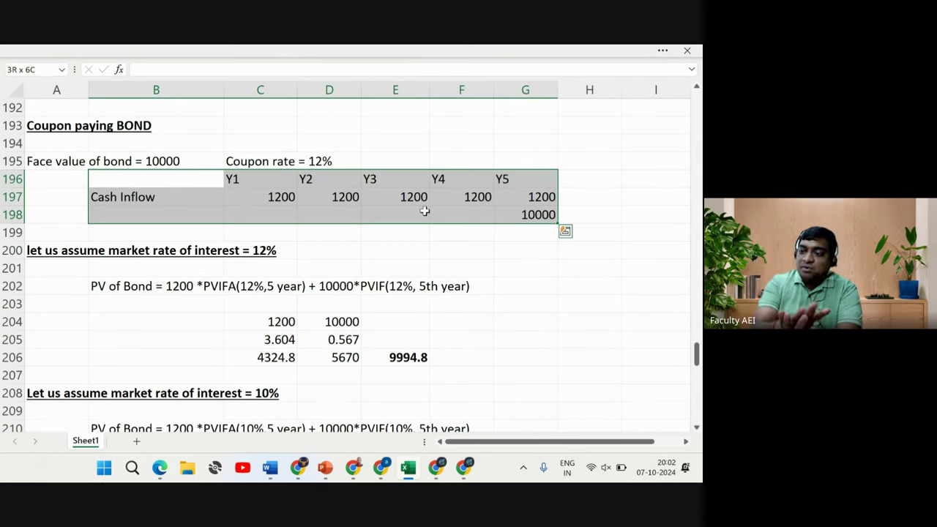
Add the note "vs purchase price =10000" in F206 beside the present value at 12%
key("Down")
key("Down")
key("Down")
key("Down")
key("Down")
key("Down")
key("Down")
key("Down")
key("Down")
key("Down")
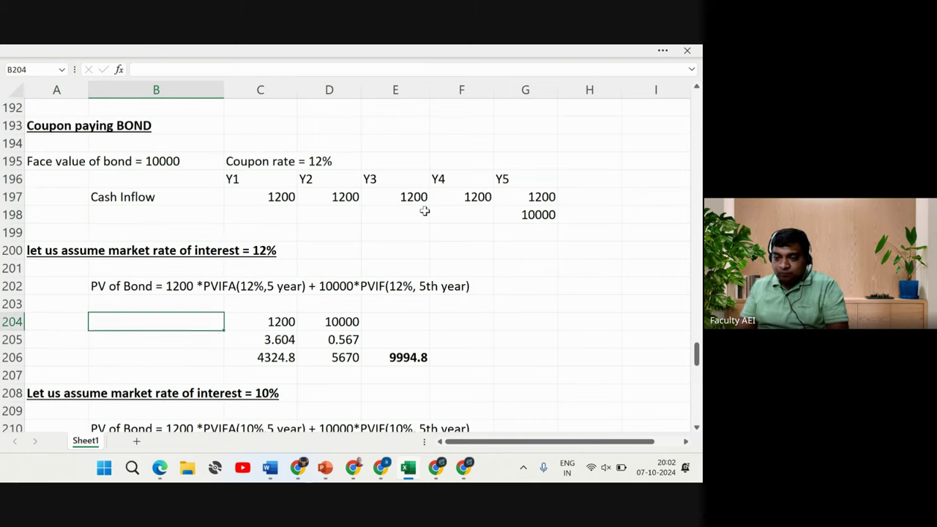
key("Right")
key("Right")
key("Right")
key("Right")
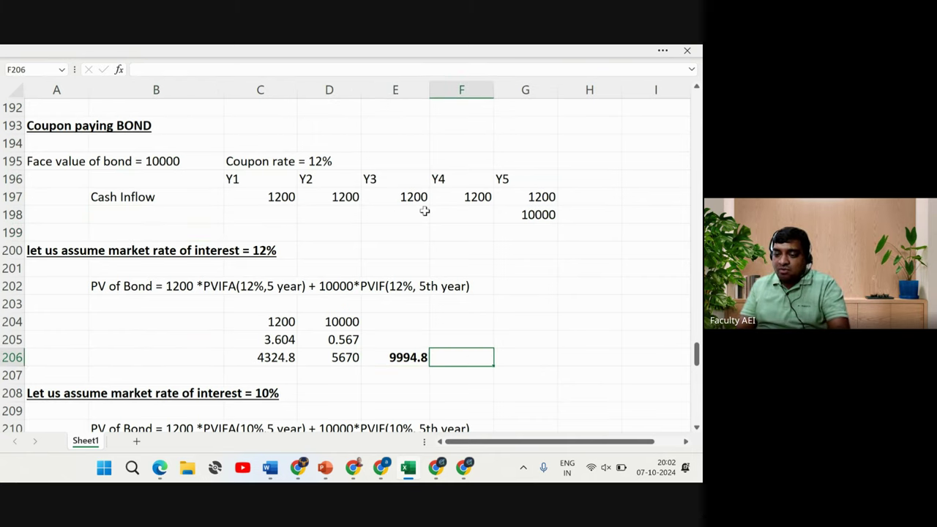
type("vs pu")
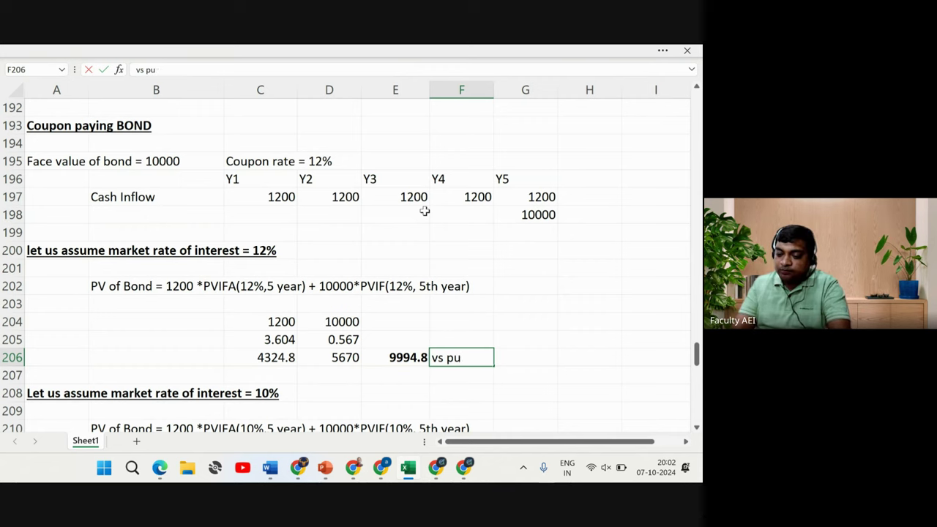
type("rchase pr")
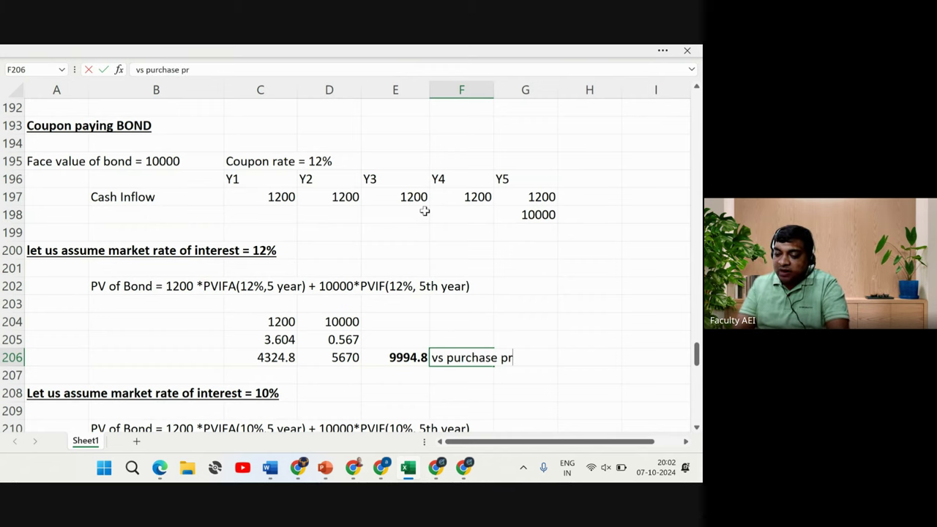
type("ice =10000")
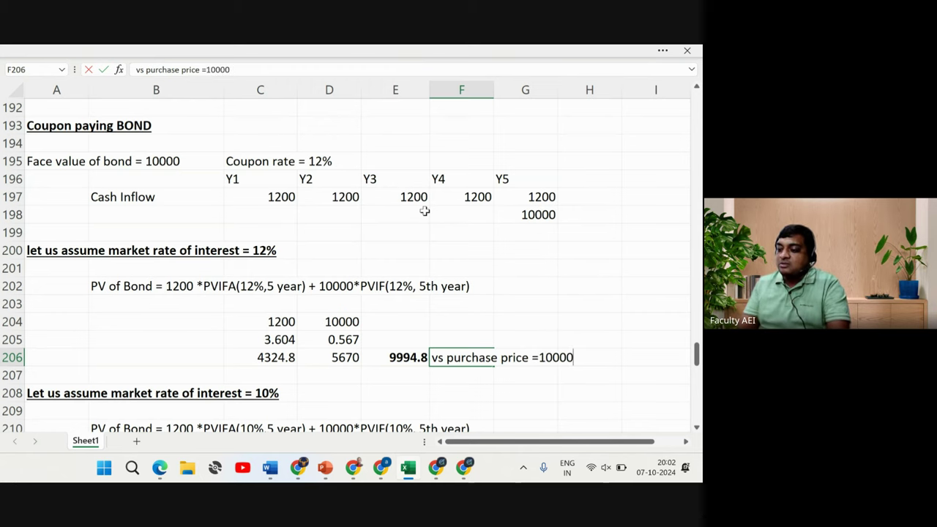
key("Return")
key("Down")
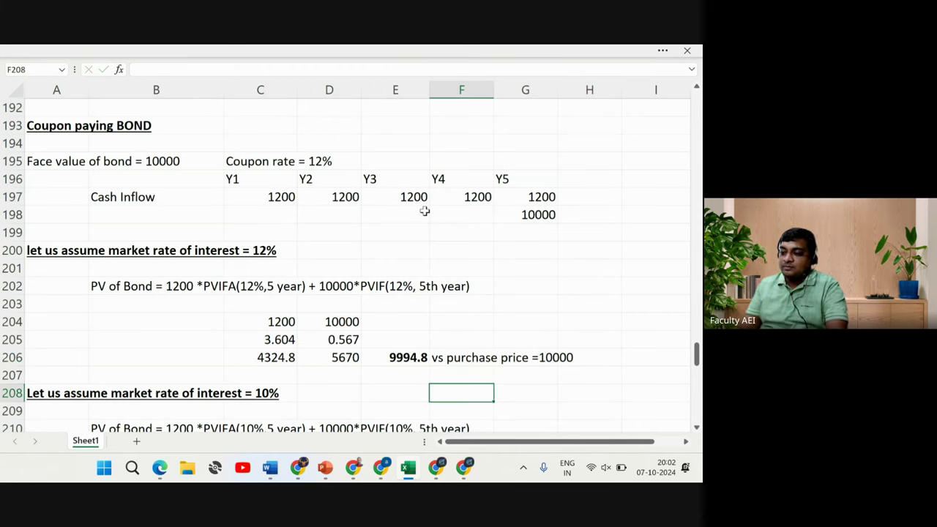
Copy the purchase price note from F206 to F214 and F222, beside the present values at 10% and 14%
key("Down")
key("Down")
key("Up")
key("Up")
key("Up")
key("Up")
key("ctrl+c")
key("Down")
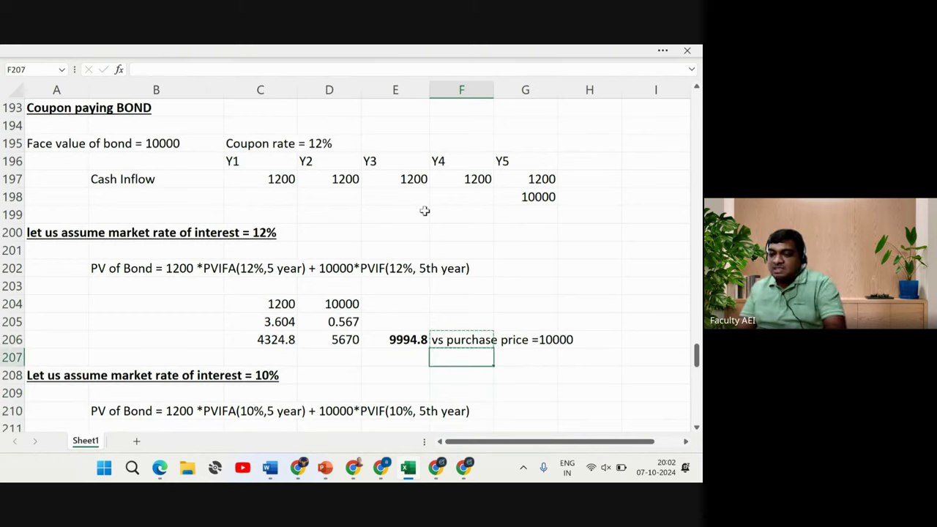
key("Down")
key("Down")
key("Down")
key("Down")
key("Down")
key("Down")
key("Down")
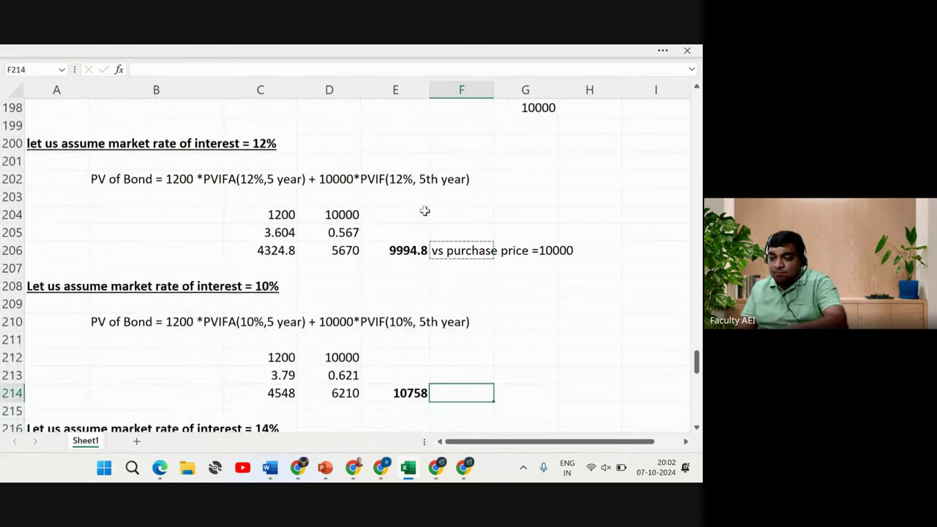
key("ctrl+v")
key("Down")
key("Down")
key("Down")
key("Down")
key("Down")
key("Down")
key("Down")
key("Down")
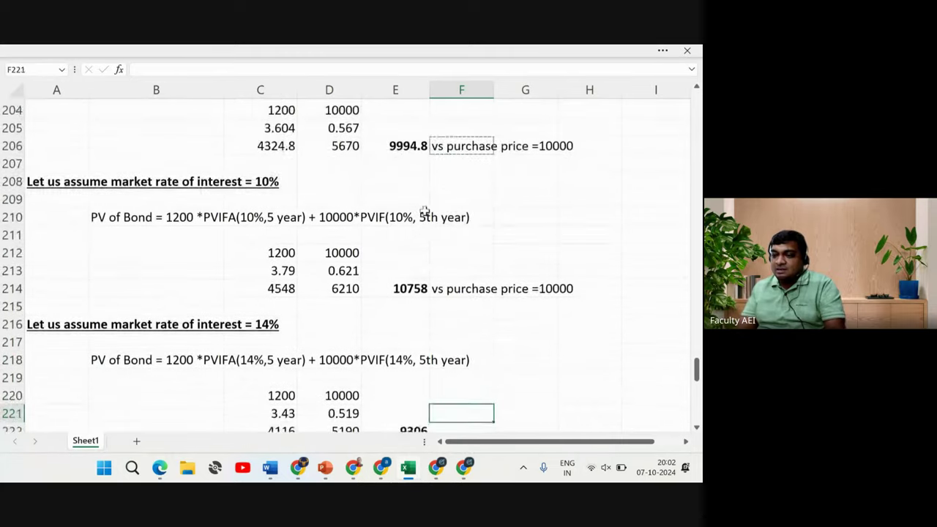
key("ctrl+v")
key("Escape")
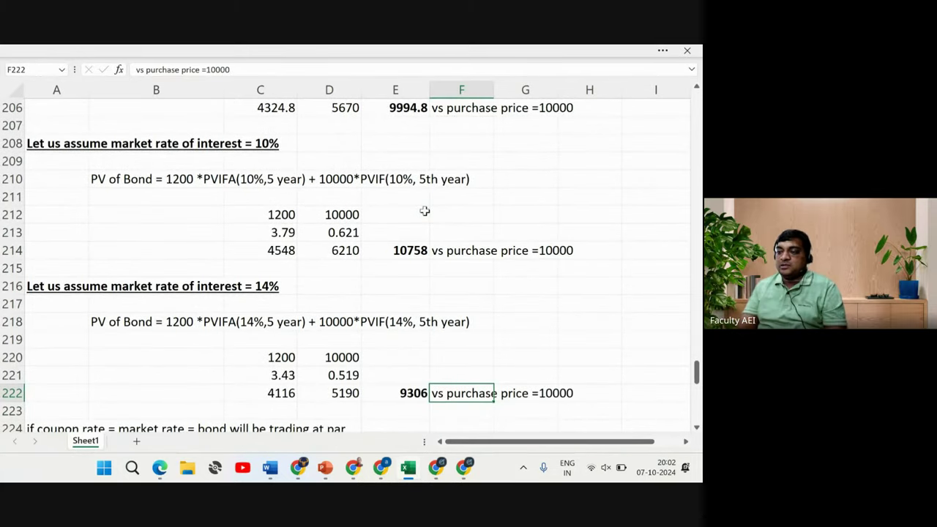
Highlight the present value at the 12% market rate together with its purchase price note in row 206
key("Up")
key("Up")
key("Up")
key("Up")
key("Up")
key("Up")
key("Up")
key("Up")
key("Up")
key("Up")
key("Up")
key("Up")
key("Up")
key("Up")
key("Up")
key("Up")
key("Left")
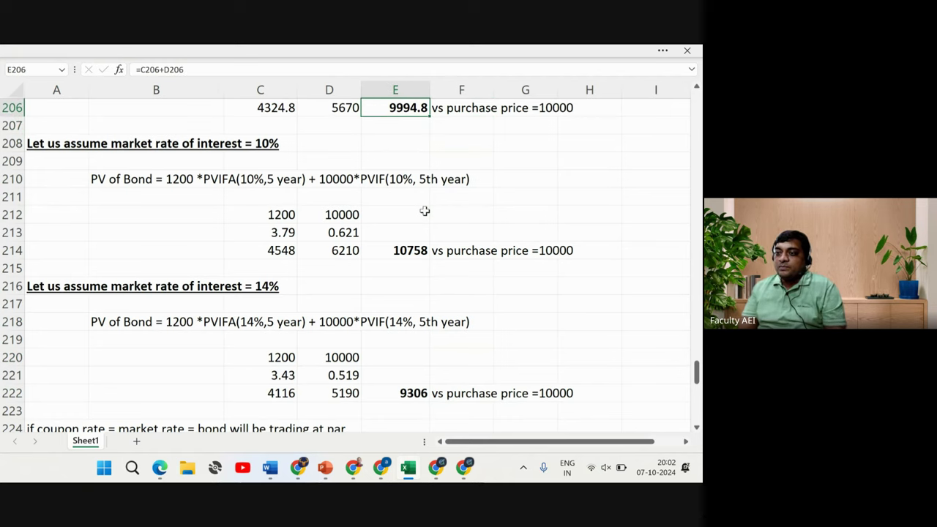
key("shift+Right")
key("shift+Right")
key("shift+Right")
Highlight the present value at the 10% market rate together with its purchase price note in row 214
key("Down")
key("Down")
key("Down")
key("Down")
key("Down")
key("Down")
key("Down")
key("Down")
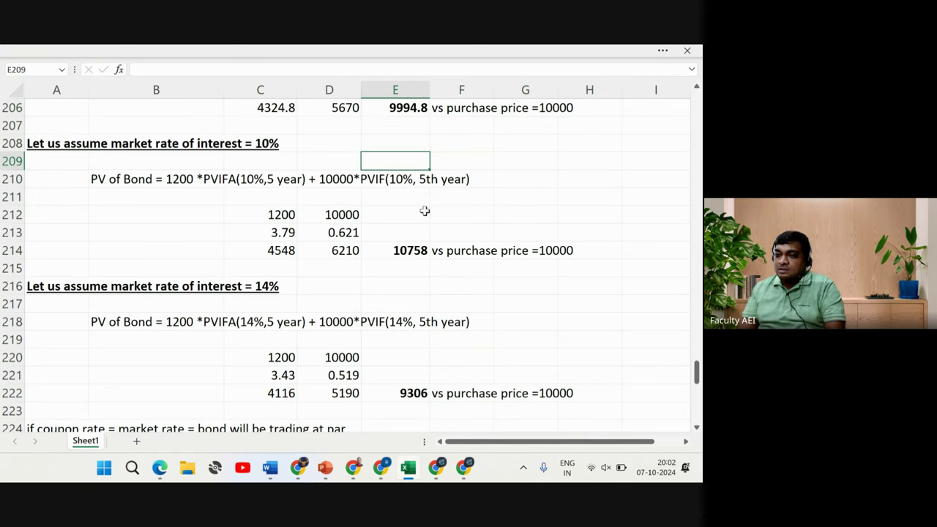
key("shift+Right")
key("shift+Right")
Highlight the present value at the 14% market rate together with its purchase price note in E222:H222
key("Down")
key("Down")
key("Down")
key("Down")
key("Down")
key("Down")
key("Down")
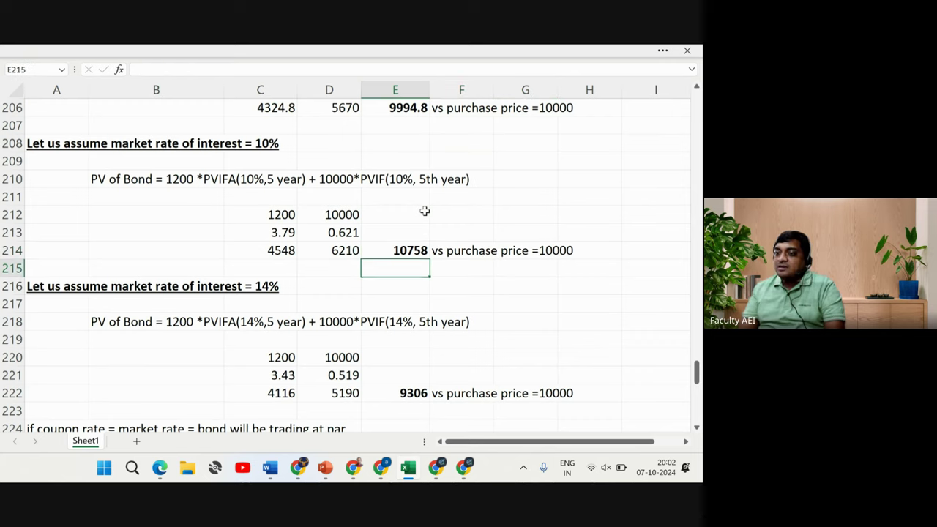
key("Down")
key("shift+Right")
key("shift+Right")
key("shift+Right")
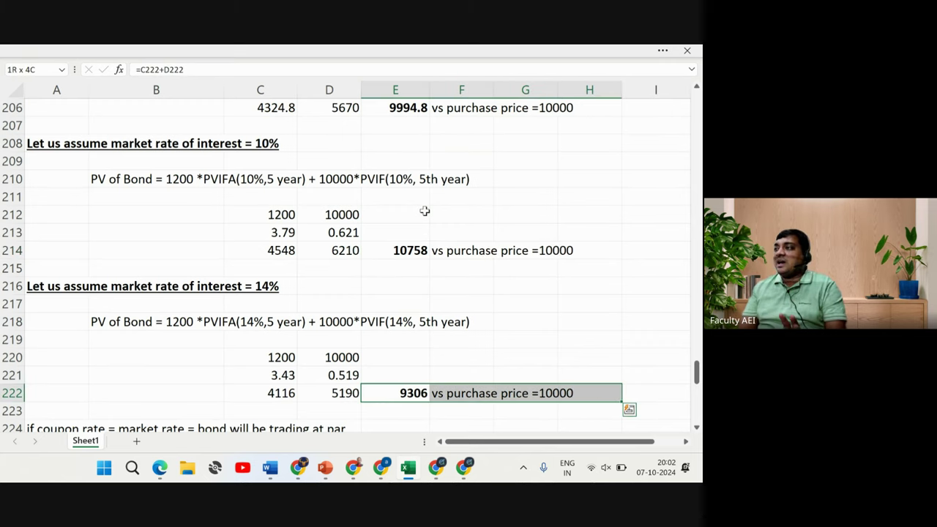
key("Left")
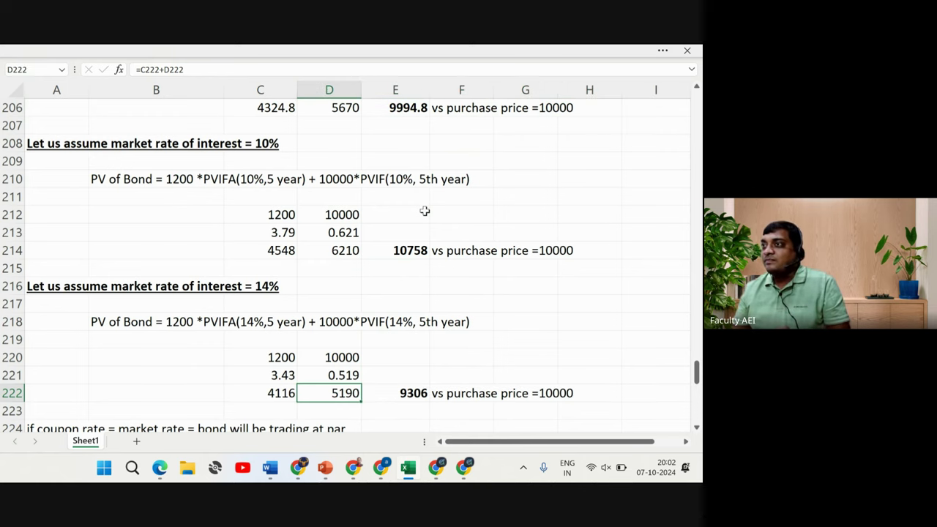
Review the par, premium and discount rules and the yield example for the bond purchased at 9000
key("Left")
key("Home")
key("Down")
key("Down")
key("Down")
key("Down")
key("Down")
key("Down")
key("Down")
key("Down")
key("Down")
key("Down")
key("Down")
key("Down")
key("Down")
key("Down")
key("Down")
key("Down")
key("Down")
key("Down")
key("Down")
key("Down")
key("Down")
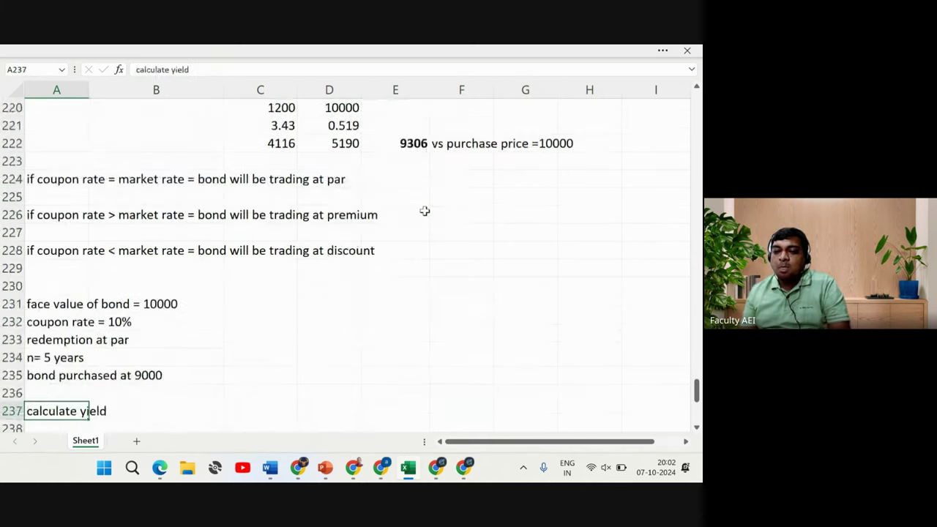
key("Up")
key("Up")
key("Up")
key("Up")
key("Up")
key("Up")
key("Up")
key("Up")
key("Up")
key("Up")
key("Up")
key("Up")
key("Up")
key("Up")
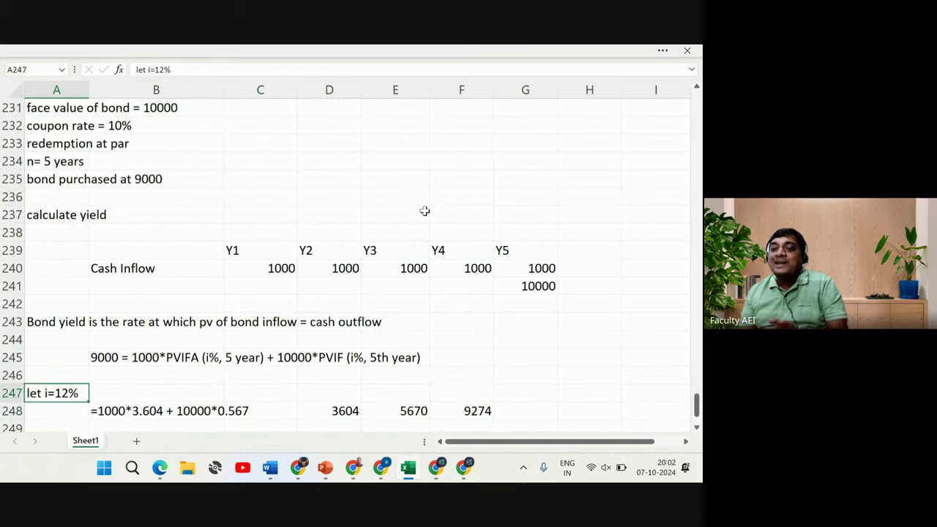
key("Down")
key("Down")
key("Down")
key("Down")
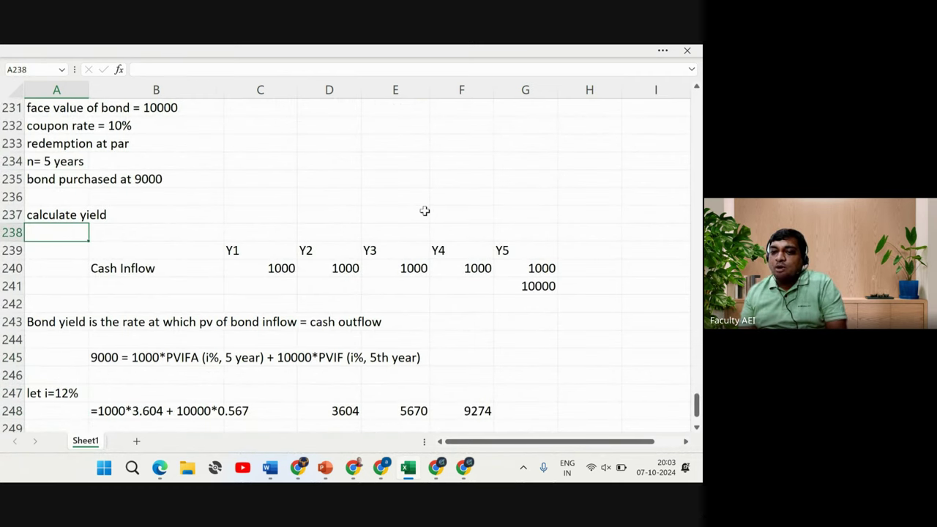
Highlight the five-year cash inflow table of the yield example in B238:G241
key("Right")
key("shift+Down")
key("shift+Down")
key("shift+Down")
key("shift+Right")
key("shift+Right")
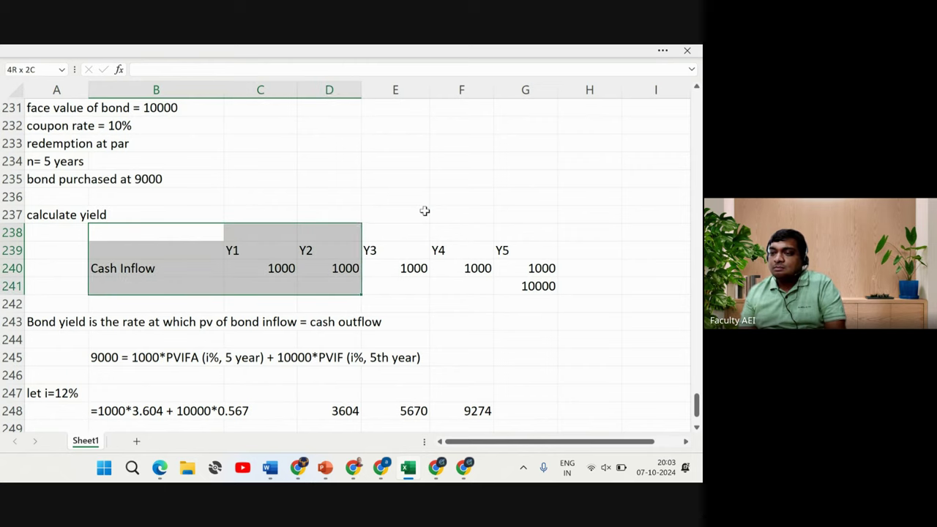
key("shift+Right")
key("shift+Right")
key("shift+Right")
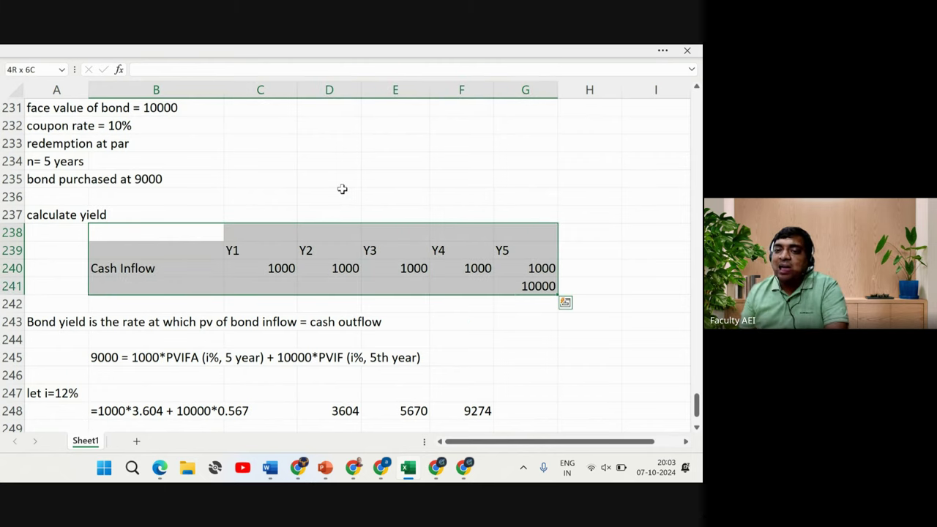
Examine the 9000 purchase price line and the yield working below it, through the bond yield conclusion in row 252
left_click(189, 191)
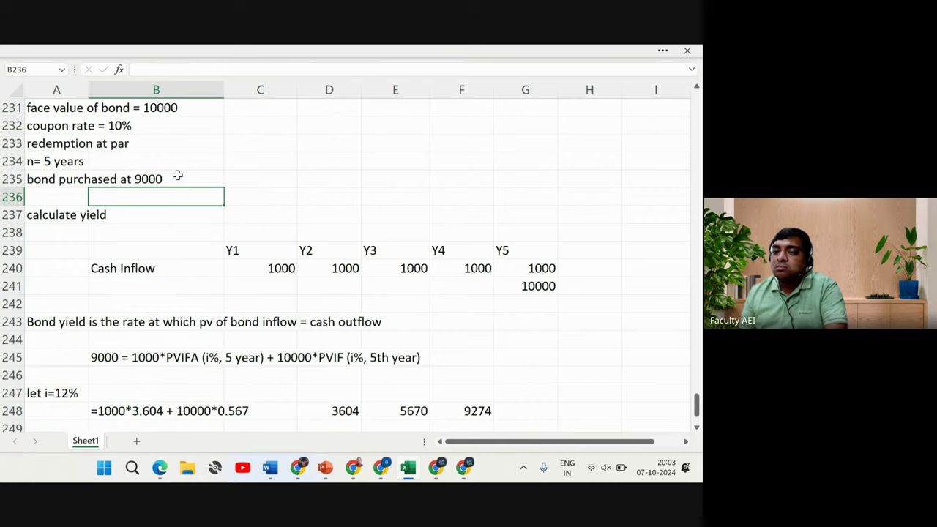
left_click(177, 176)
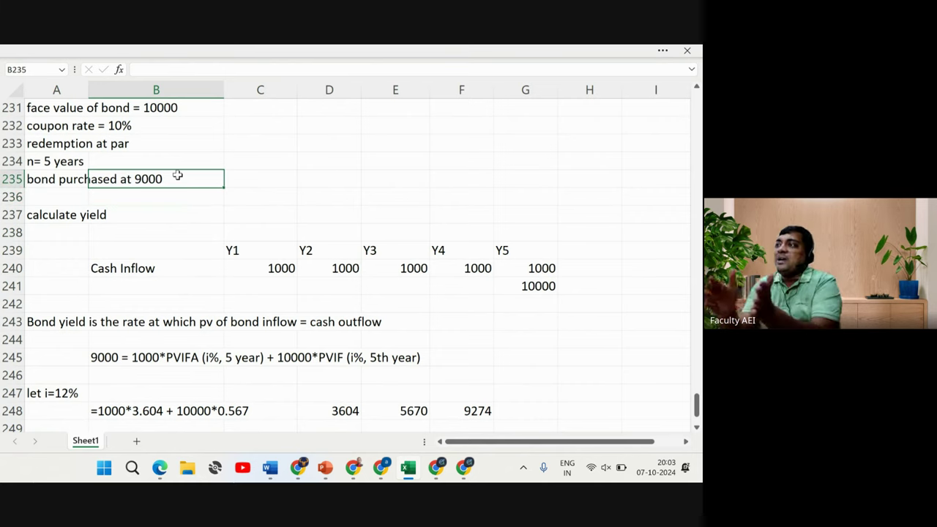
key("Down")
key("Down")
key("Down")
key("Down")
key("Down")
key("Down")
key("Down")
key("Down")
key("Down")
key("Down")
key("Down")
key("Down")
key("Down")
key("Down")
key("Down")
key("Down")
key("Down")
key("Down")
key("Down")
key("Down")
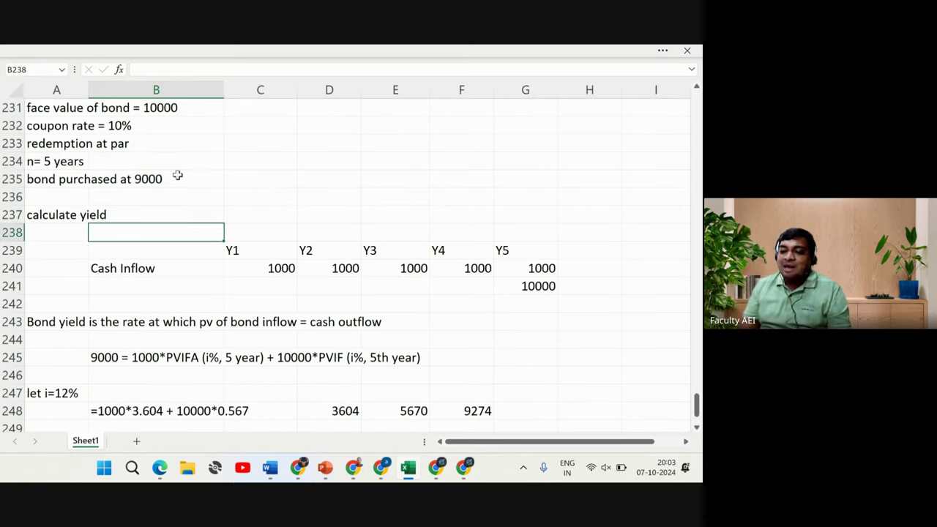
key("Up")
key("Up")
key("Up")
key("Up")
key("Up")
key("Up")
key("Up")
key("Up")
key("Up")
key("Up")
key("Up")
key("Up")
key("Up")
key("Up")
key("Up")
key("Up")
key("Up")
key("Up")
key("Up")
key("Up")
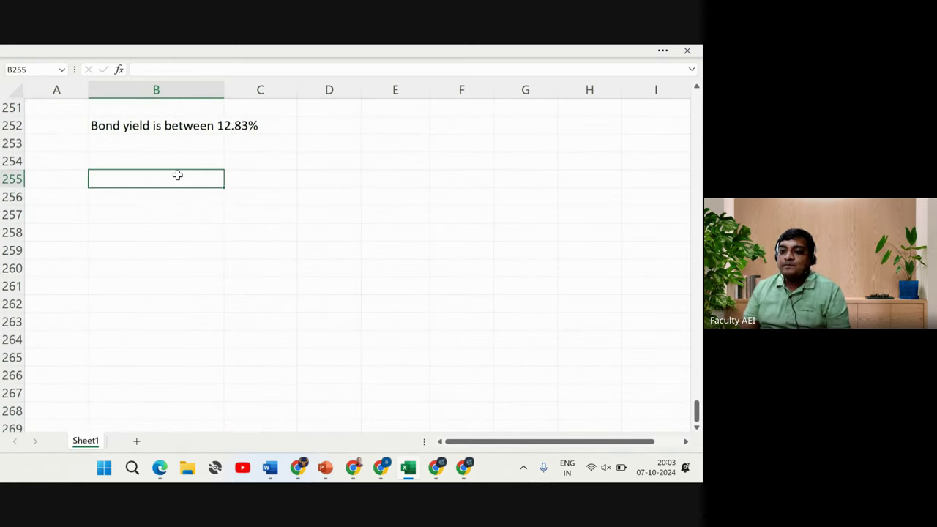
Enter the heading "Bond yield vs market rate of interest" in B255, below the yield conclusion
key("Down")
key("Down")
key("Down")
key("Down")
key("Down")
key("Down")
key("Down")
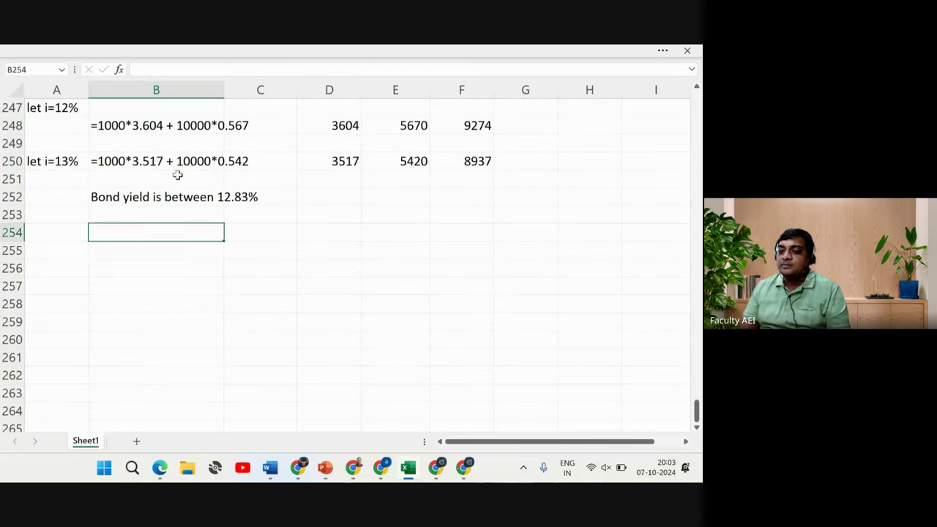
type("Bond")
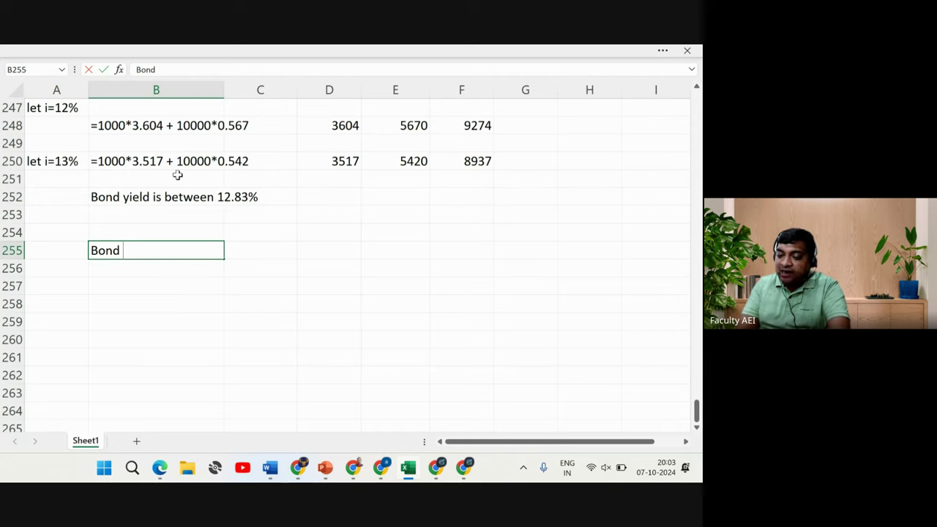
type(" yield vs")
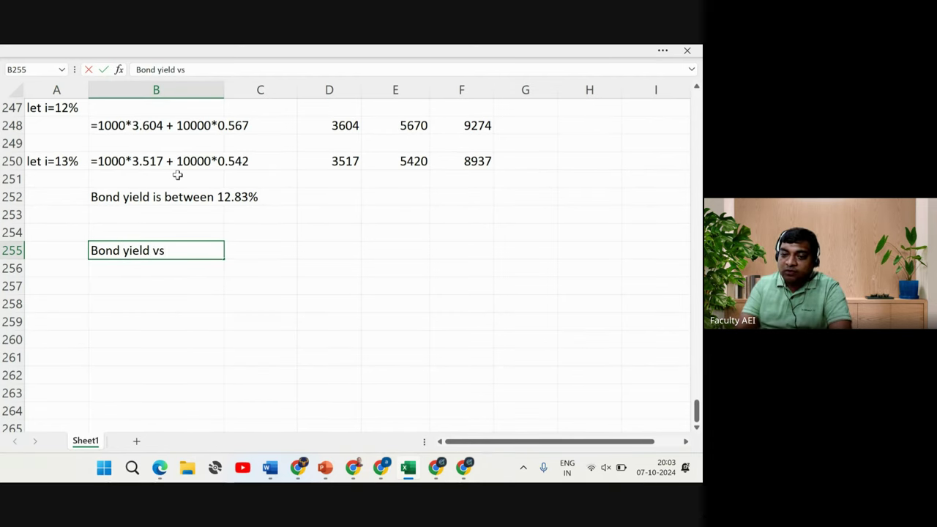
type(" market")
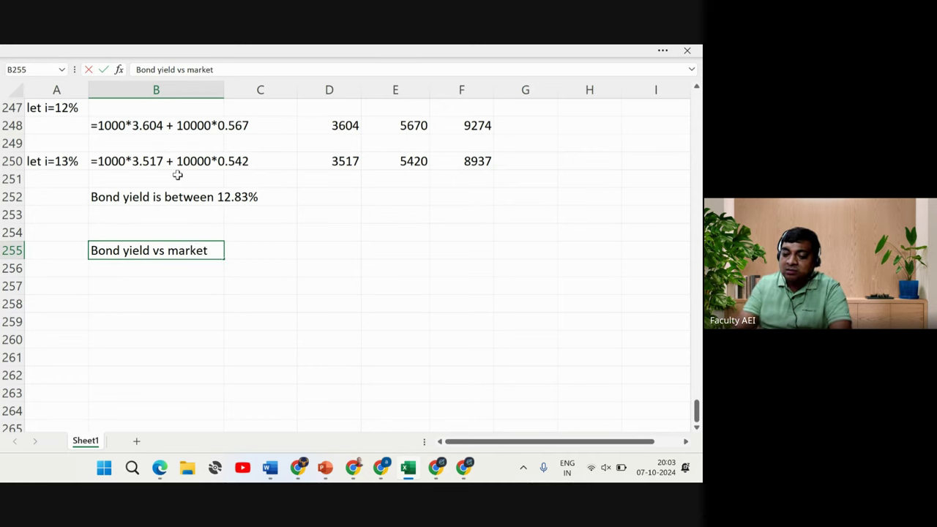
type(" rate of i")
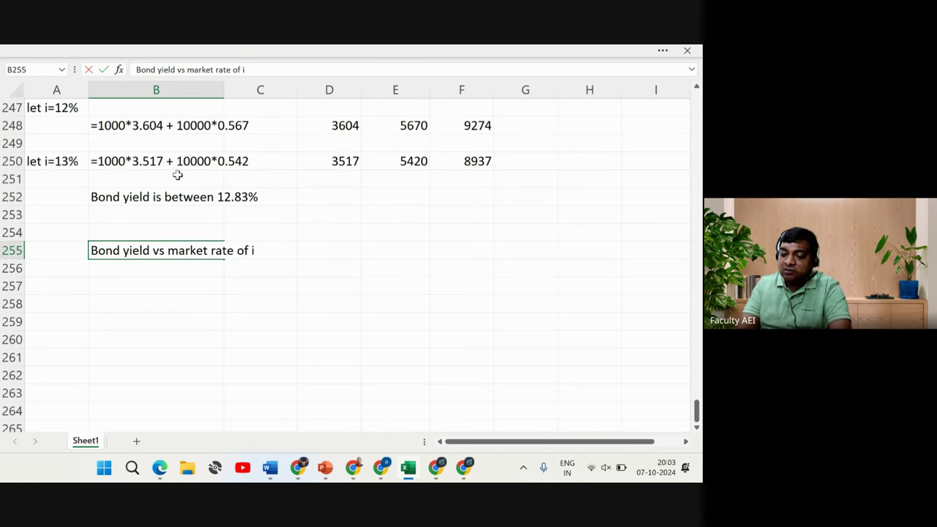
type("nterest")
key("Return")
key("Return")
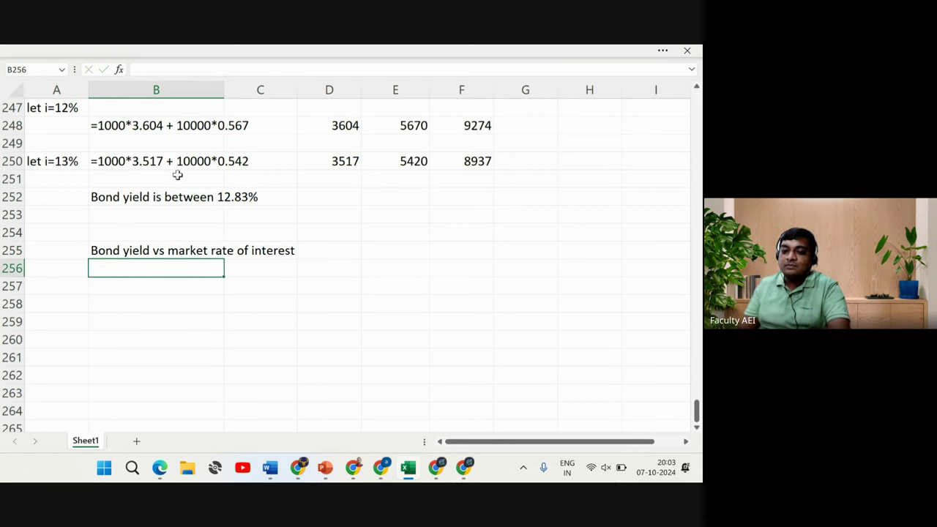
Enter the 12.83% bond yield in B257 and a 10% market rate in D257
type("12.83%")
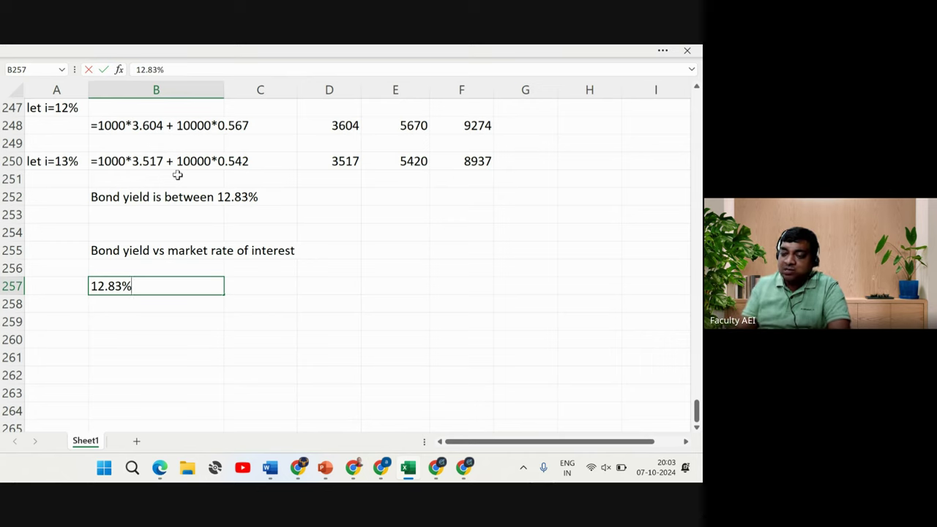
key("Return")
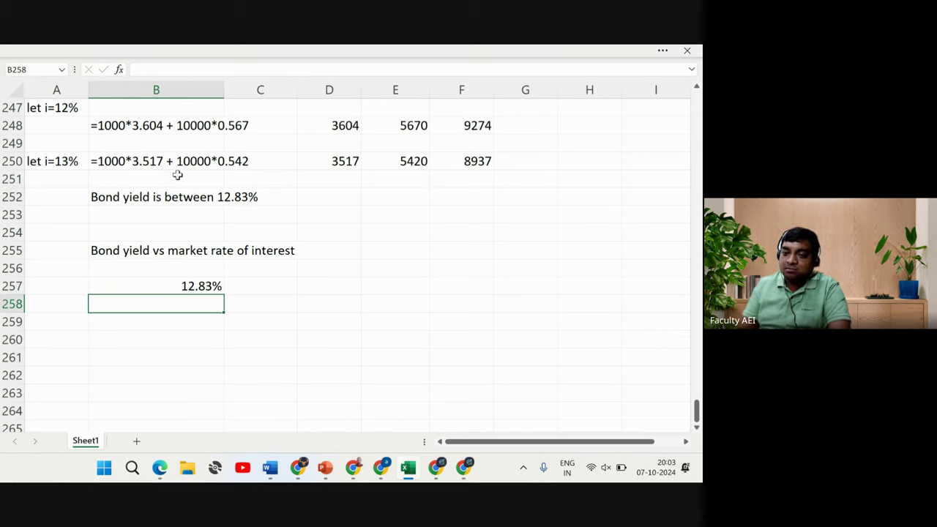
key("Up")
key("Right")
key("Right")
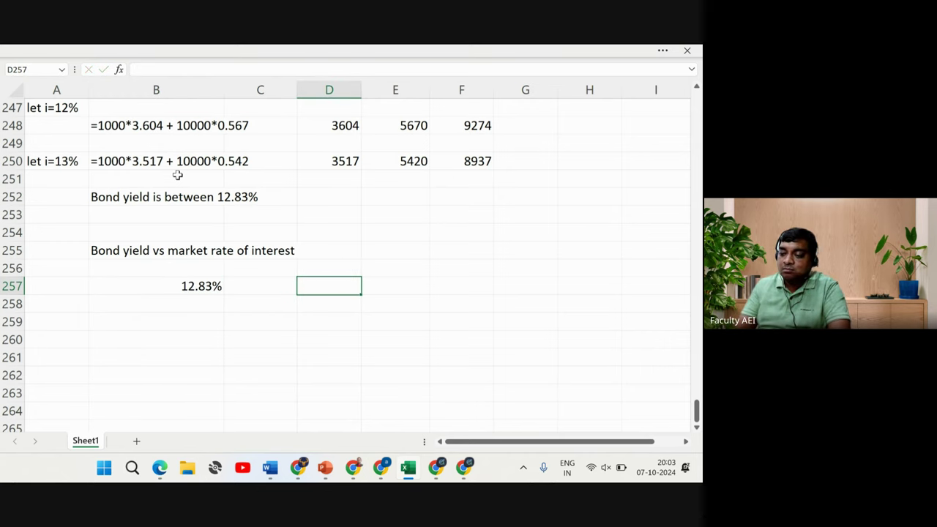
type("10%")
key("Return")
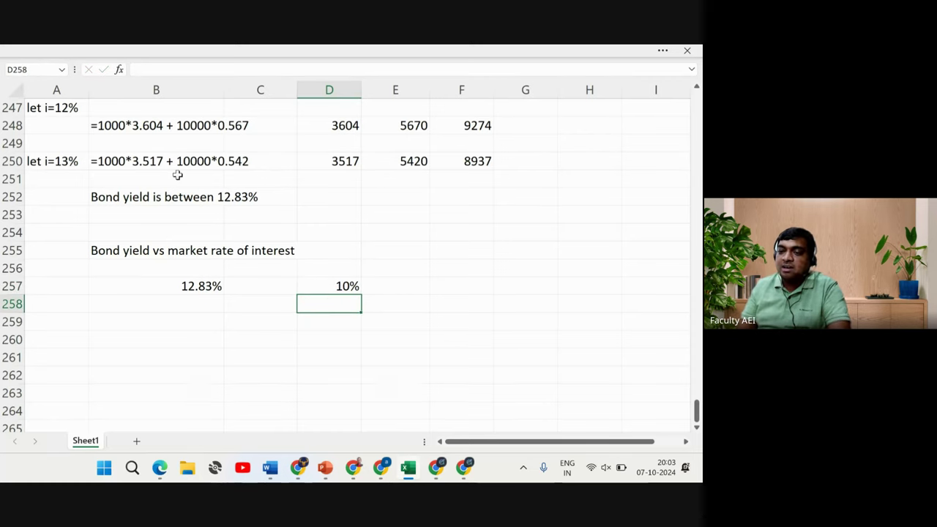
Copy the 12.83% yield from B257 into the three cells below it, down to B260
key("Left")
key("Left")
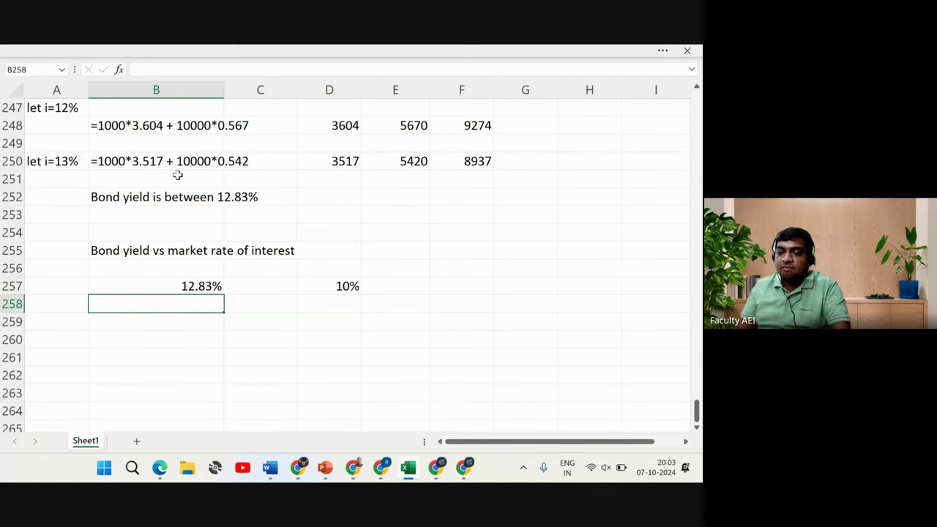
key("Up")
key("ctrl+c")
key("shift+Down")
key("shift+Down")
key("shift+Down")
key("ctrl+v")
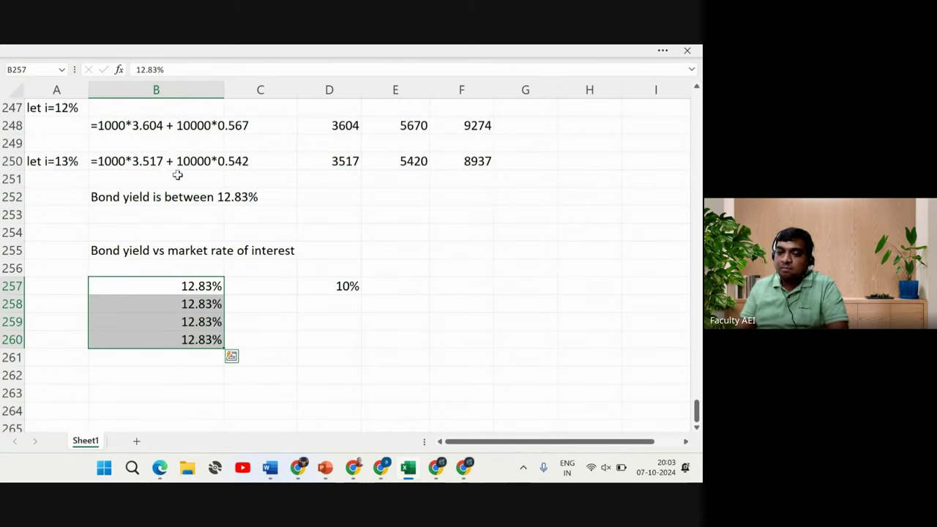
Enter market rates of 11%, 12% and 14% in D258, D259 and D260
key("Right")
key("Right")
key("Down")
type("12")
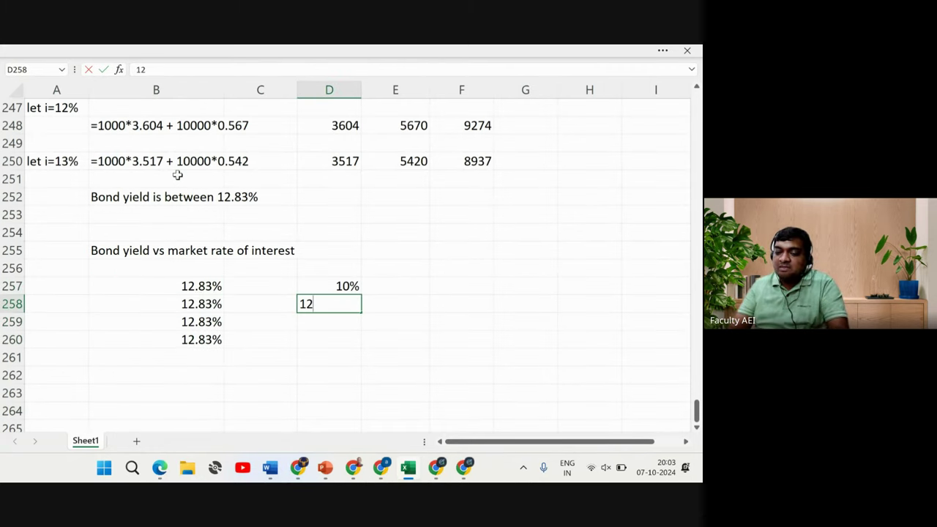
key("BackSpace")
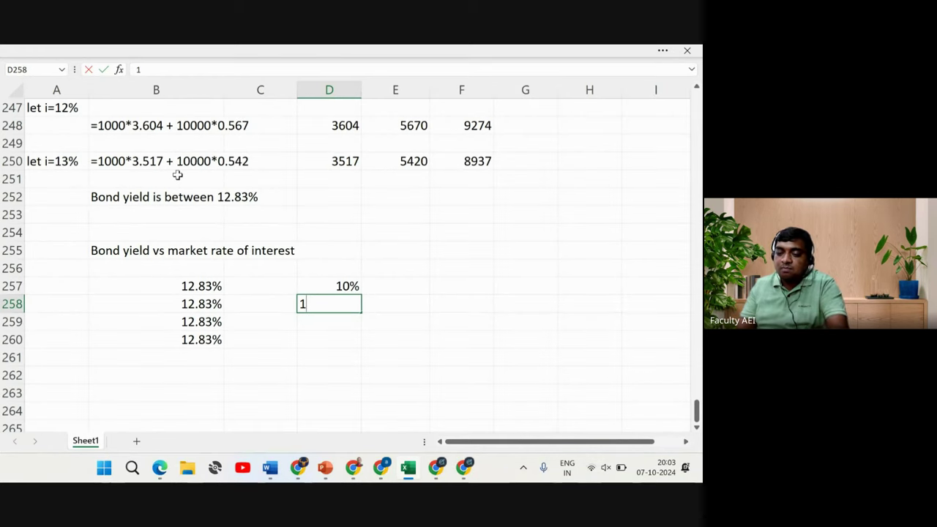
type("1%")
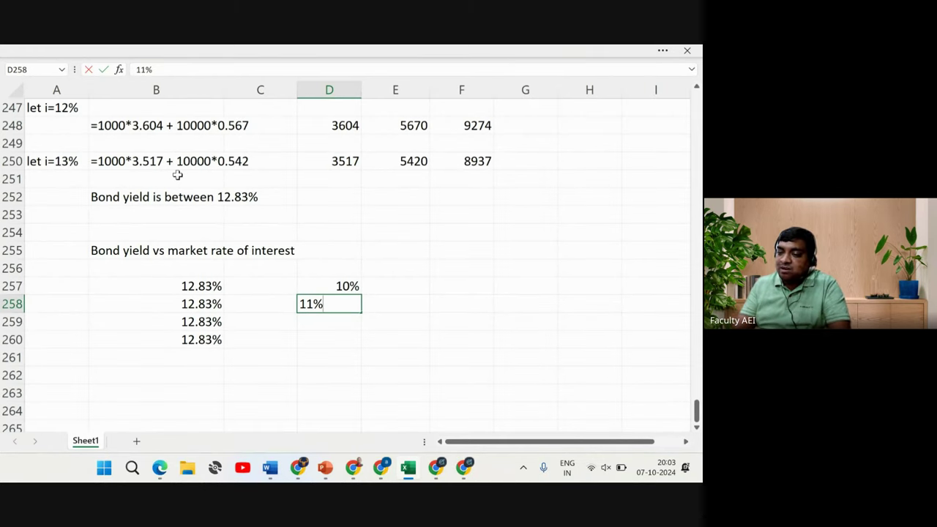
key("Return")
type("12%")
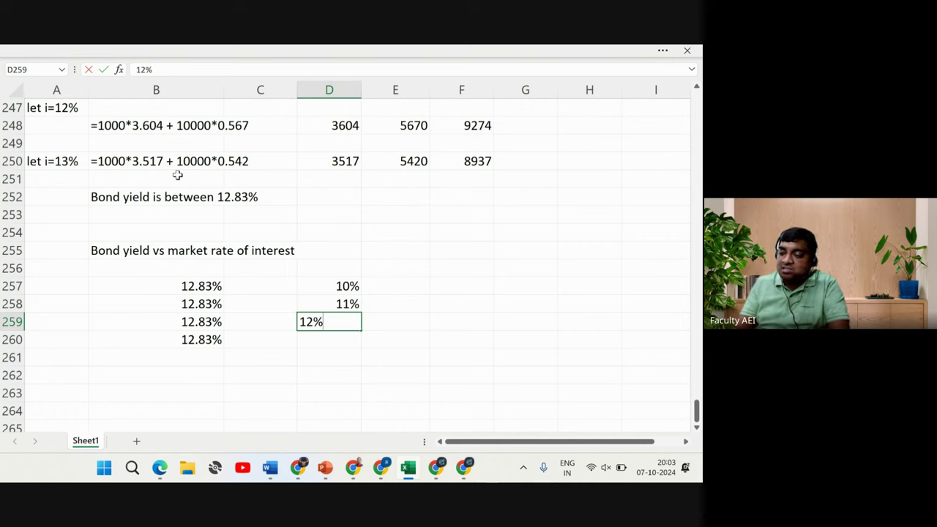
key("Return")
type("14%")
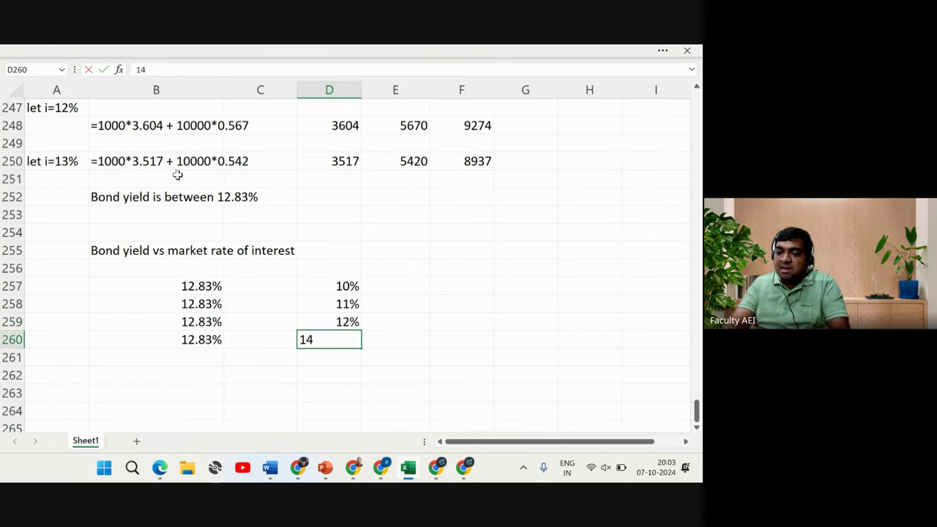
key("Return")
Enter the verdict "Good investment" in F257, beside the 10% market rate
key("Up")
key("Up")
key("Up")
key("Up")
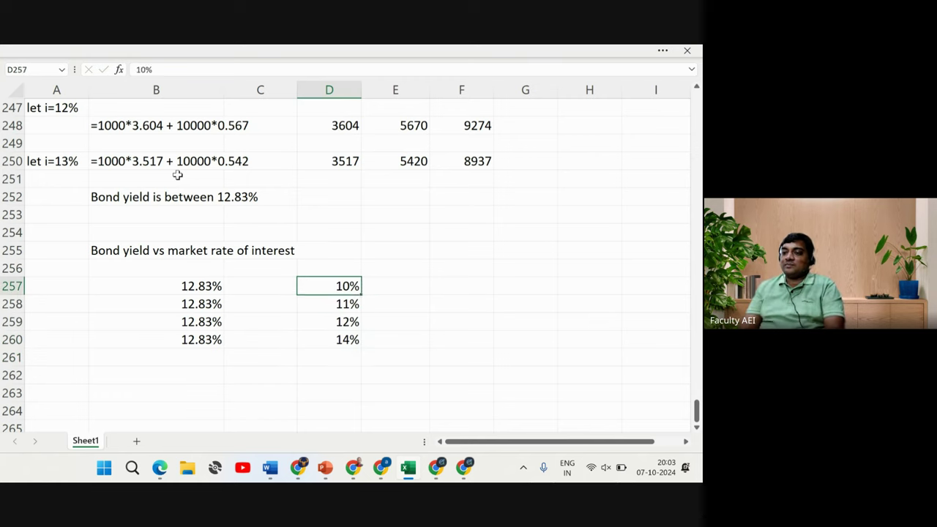
key("Right")
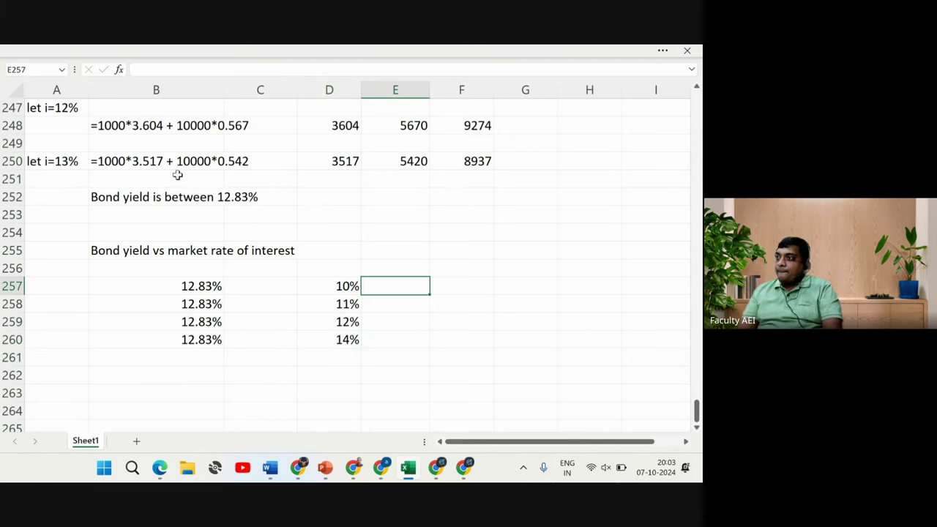
key("Right")
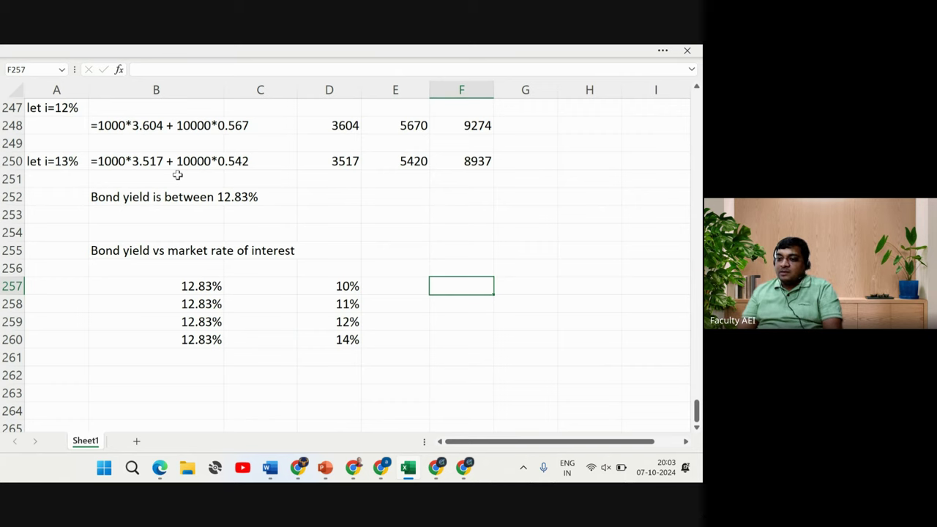
key("Left")
key("Right")
type("G")
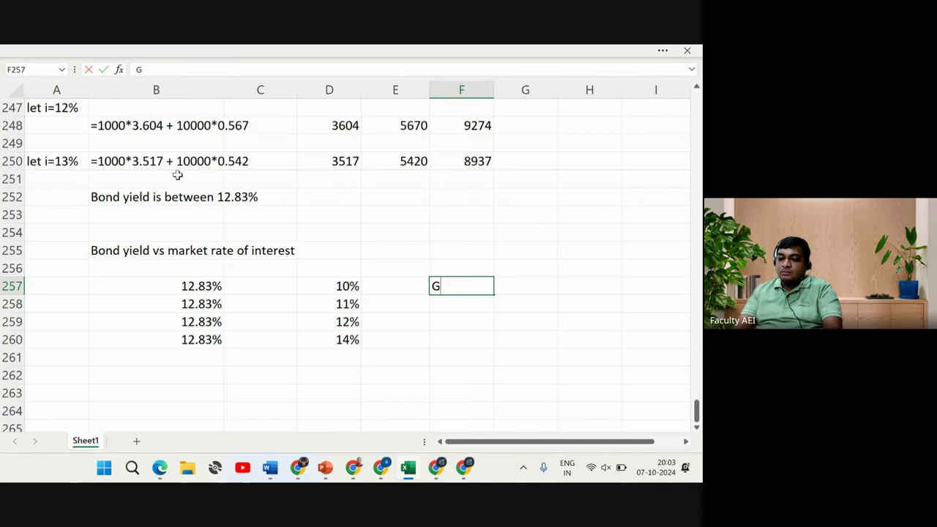
type("ood invest")
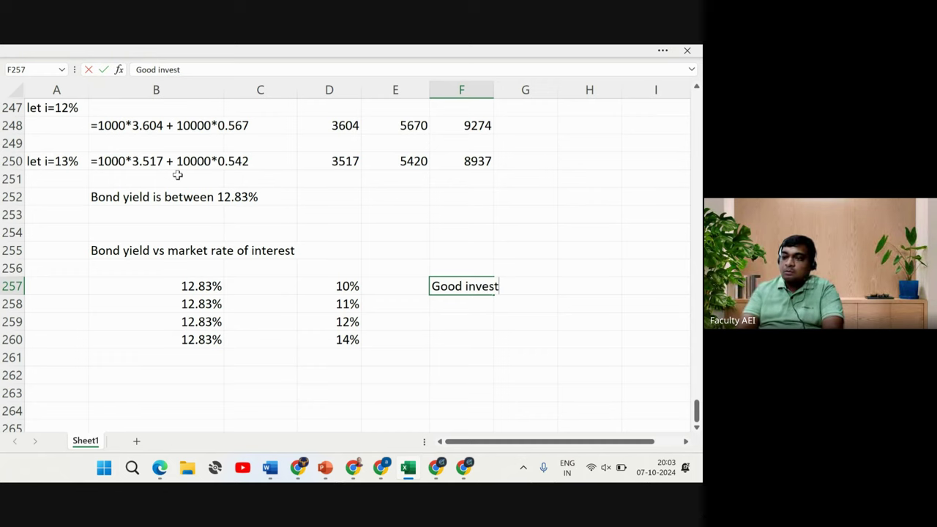
type("ment")
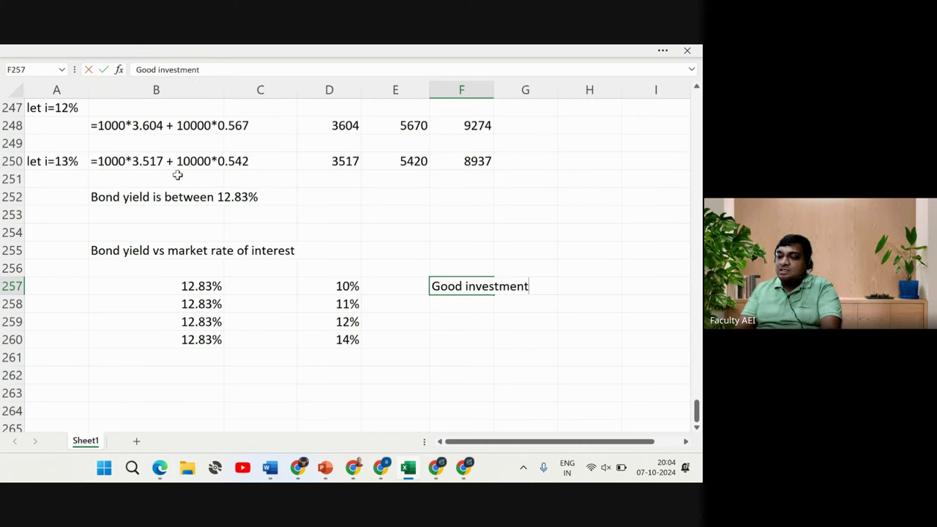
key("Return")
Copy the "Good investment" verdict down to F258 and F259 for the 11% and 12% market rates
key("Up")
key("shift+Down")
key("shift+Down")
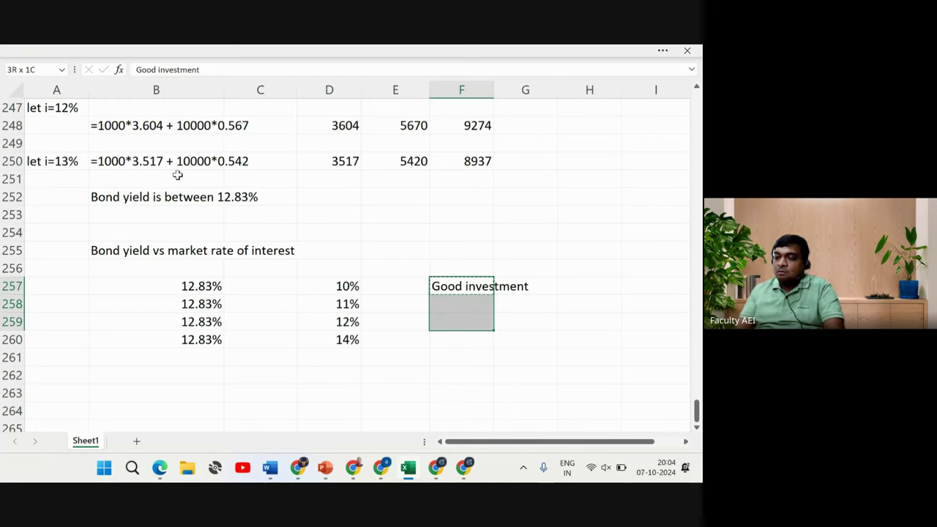
key("ctrl+d")
Enter the verdict "Bad investment" in F260, beside the 14% market rate
key("Down")
key("Down")
key("Down")
type("Bad")
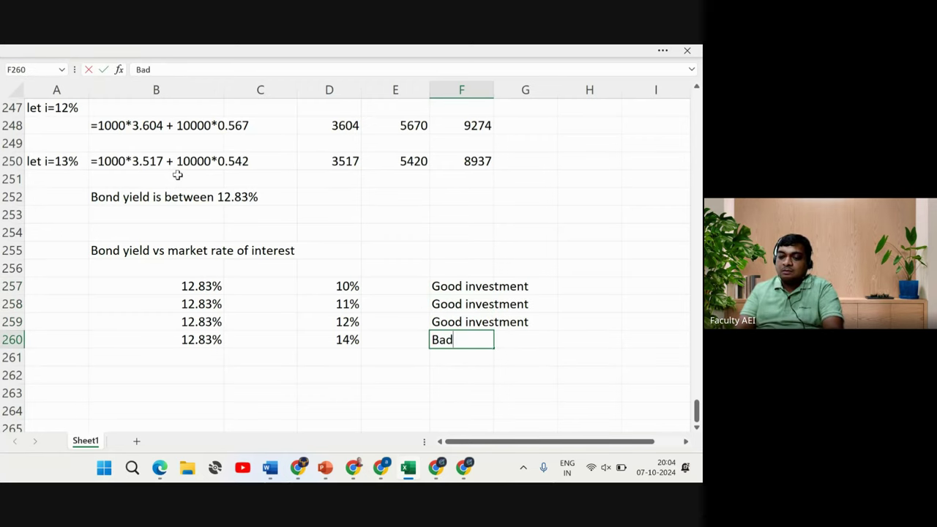
type(" invest")
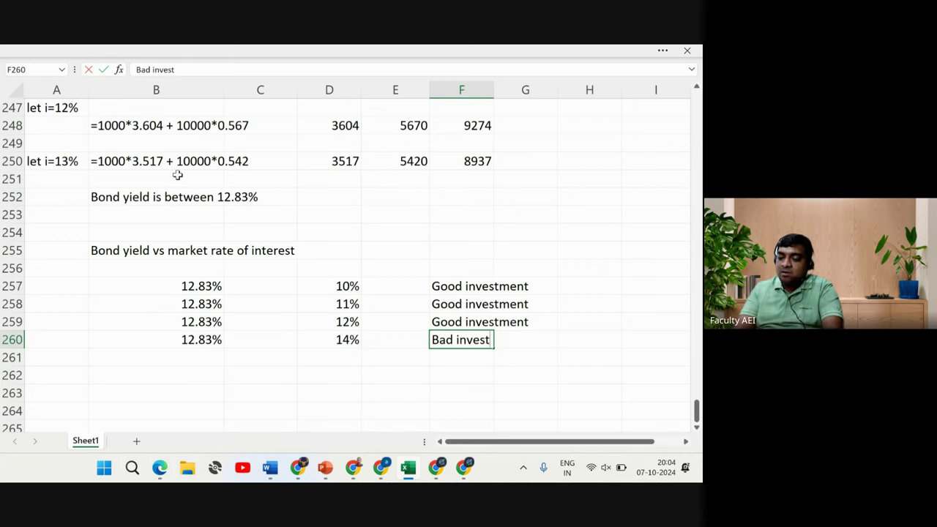
type("ment")
key("Return")
key("Up")
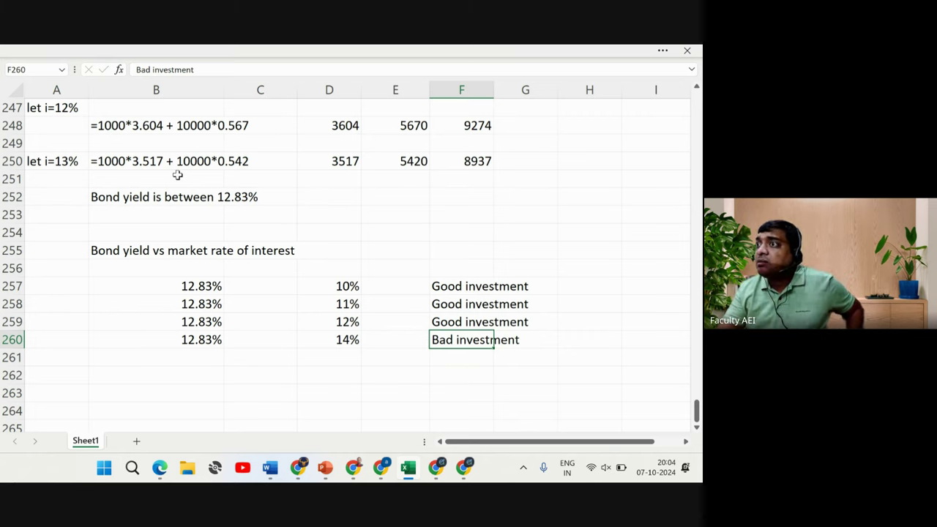
Add the note "bond value should be" in H260 and continue it with "less than 9000" in H261
key("Right")
key("Right")
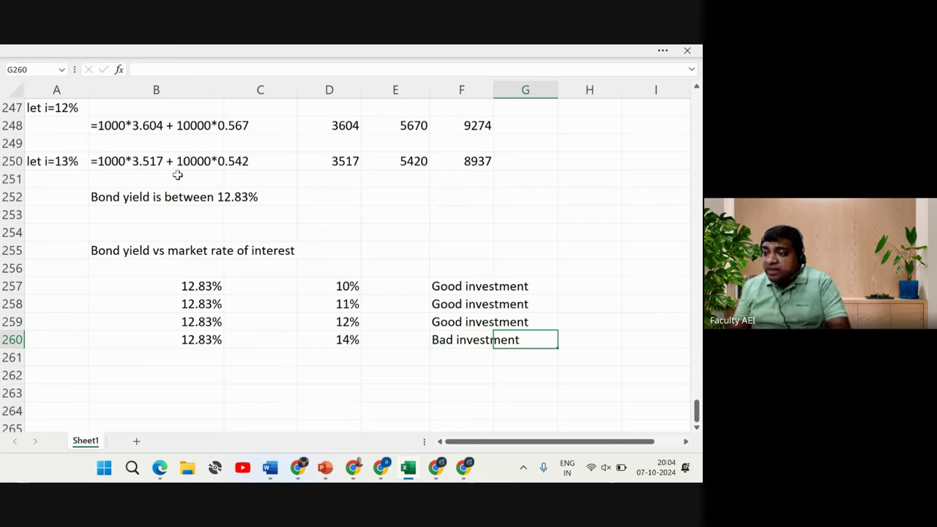
type("bon")
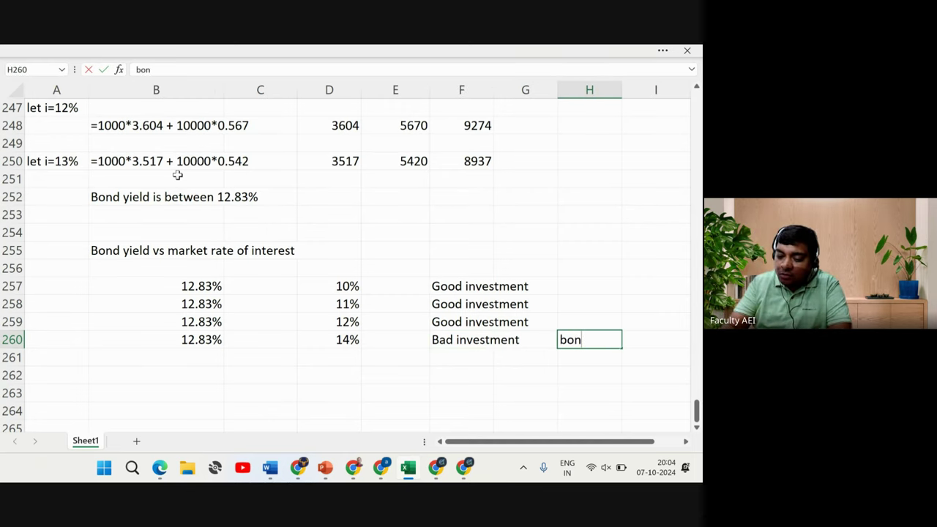
type("d value")
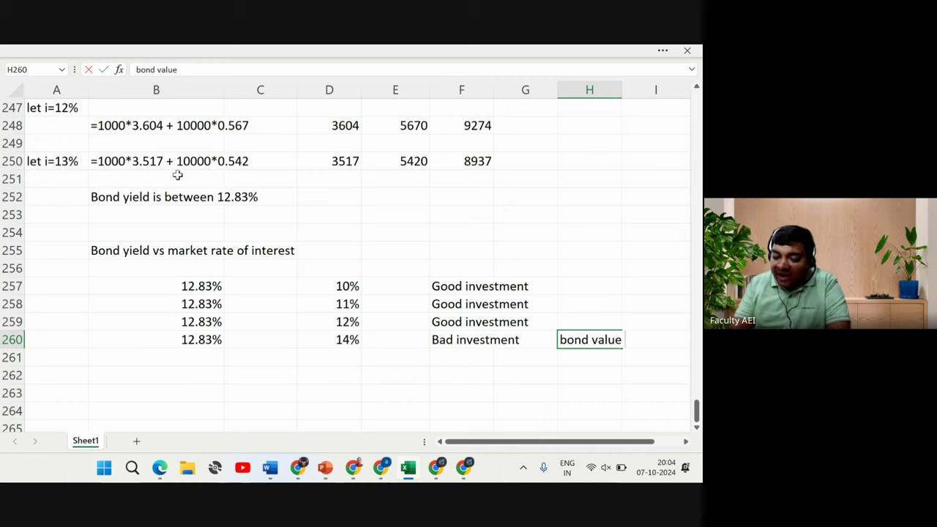
type(" should be")
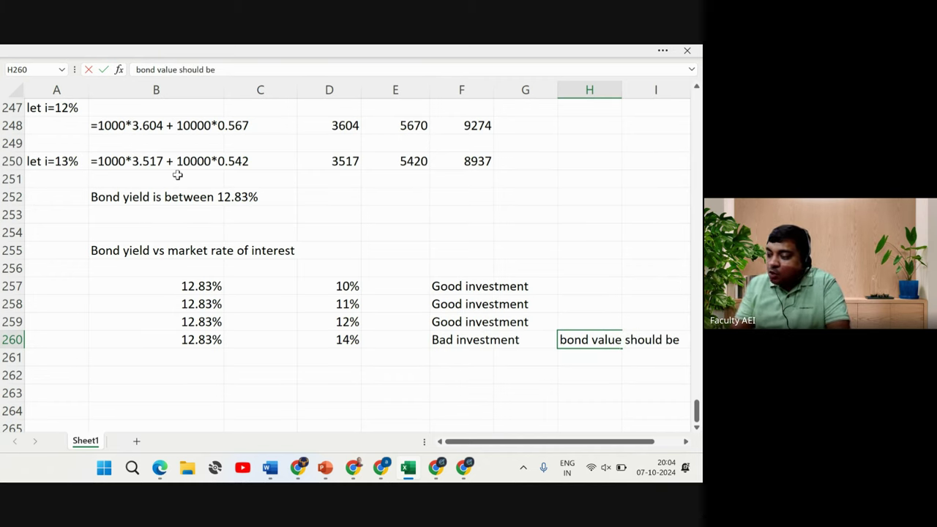
key("Return")
type("le")
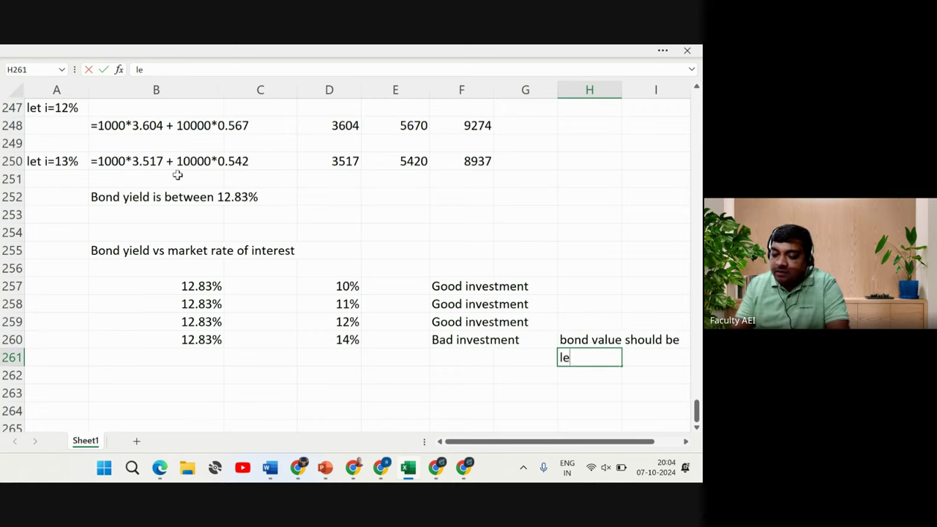
type("ss than 9000")
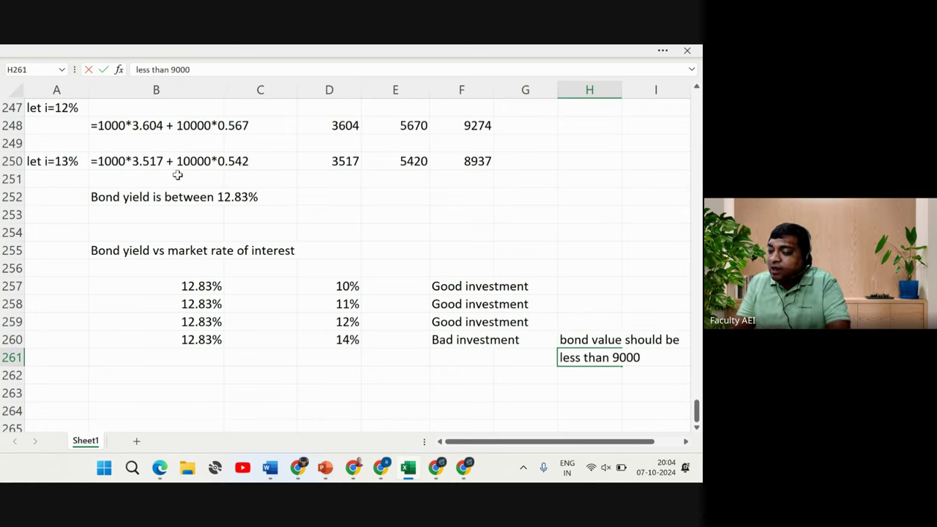
key("Return")
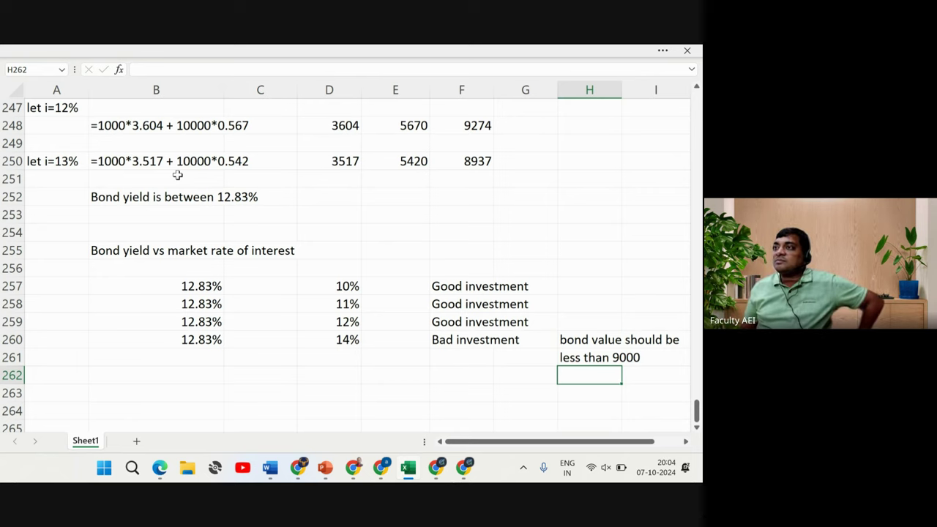